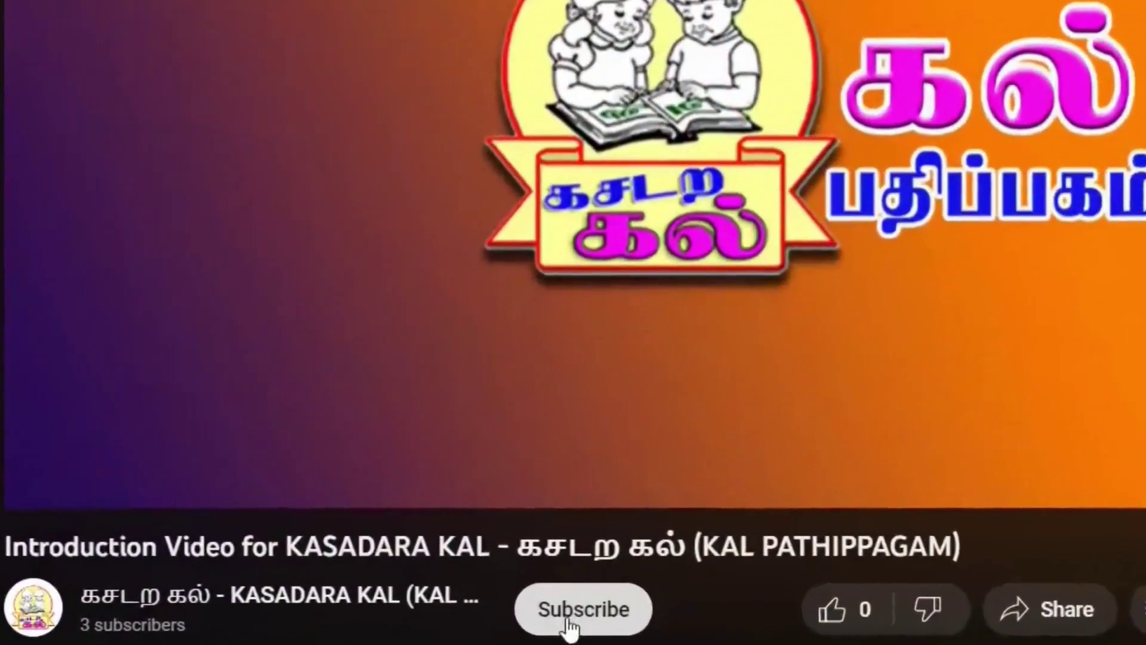
- Subscribe to the channel with All notifications and like the introduction video
click(582, 618)
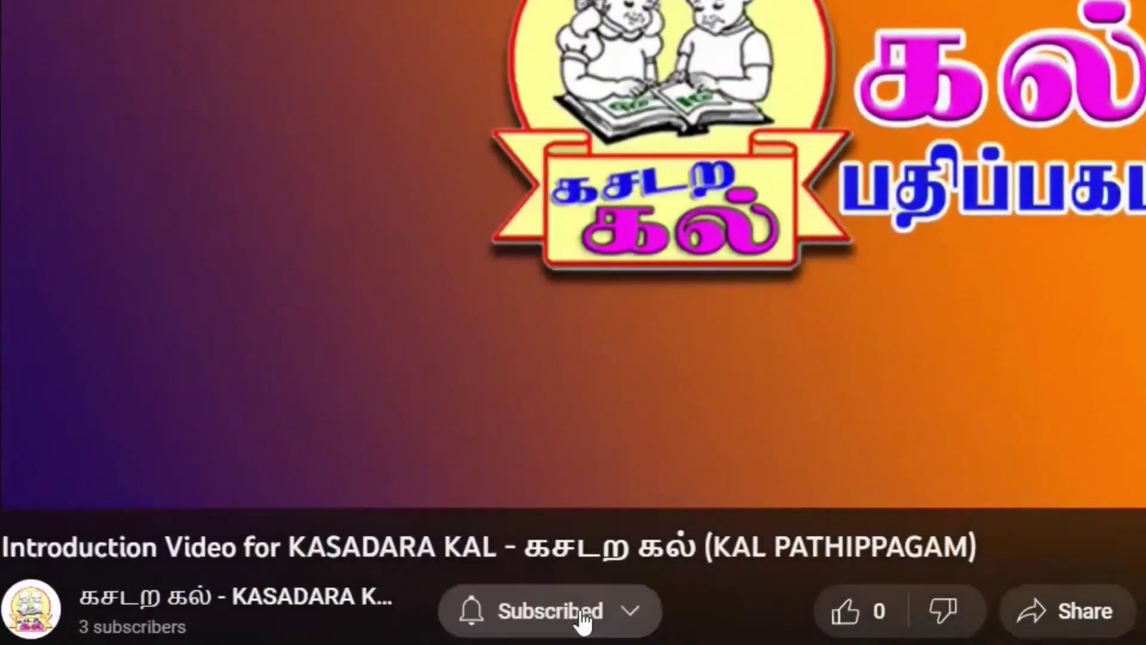
click(472, 612)
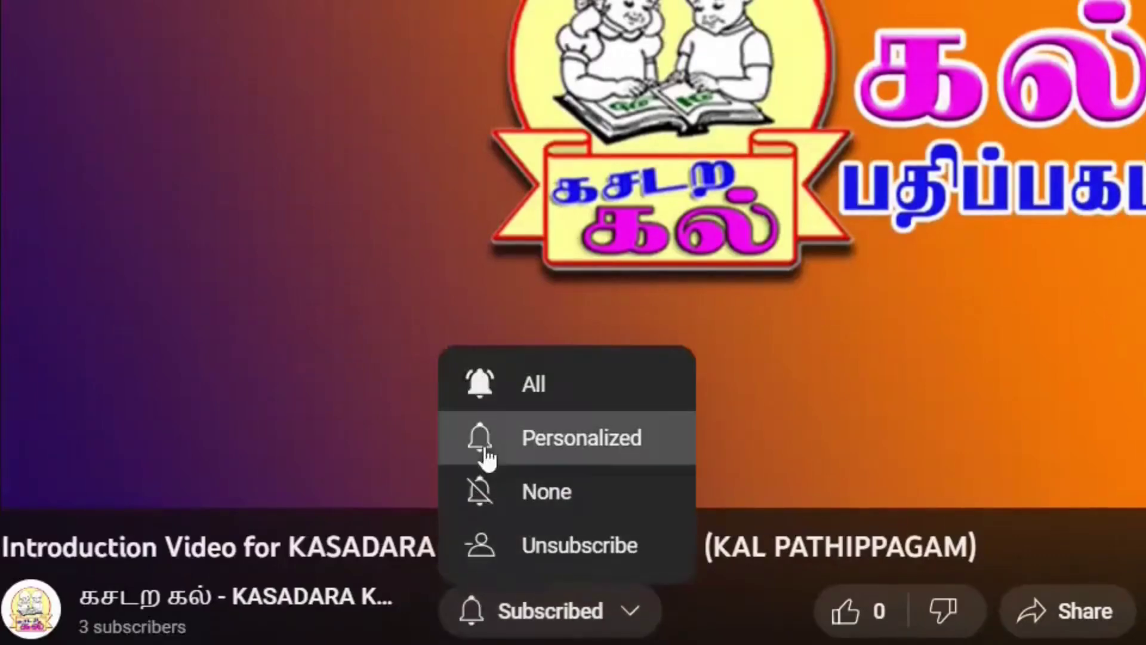
click(491, 399)
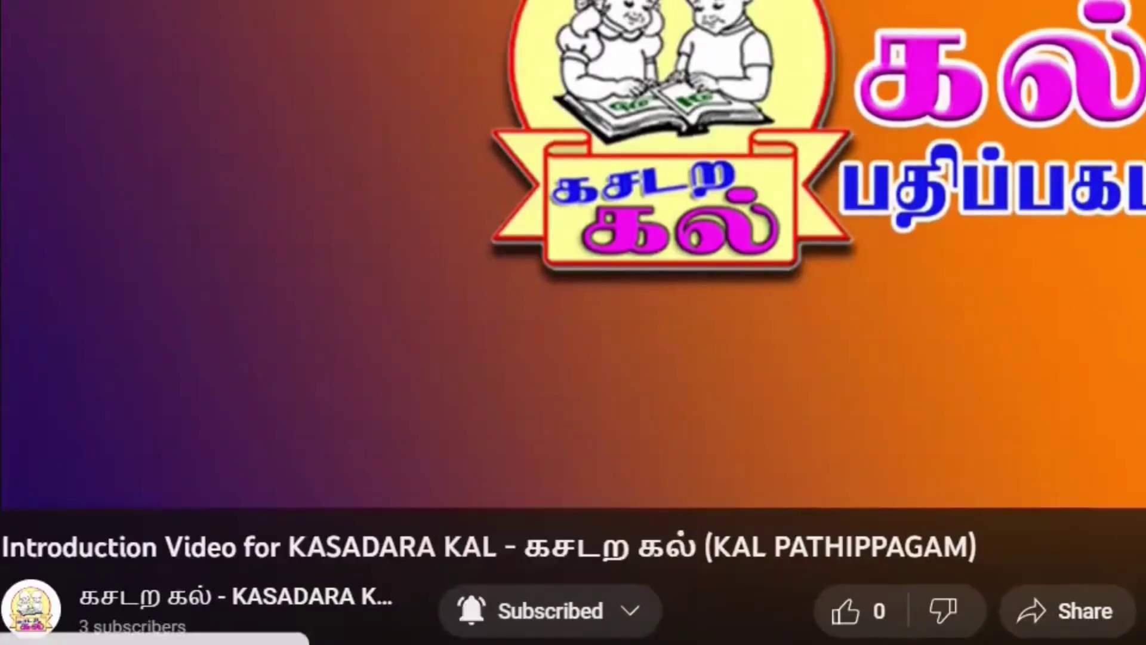
click(892, 618)
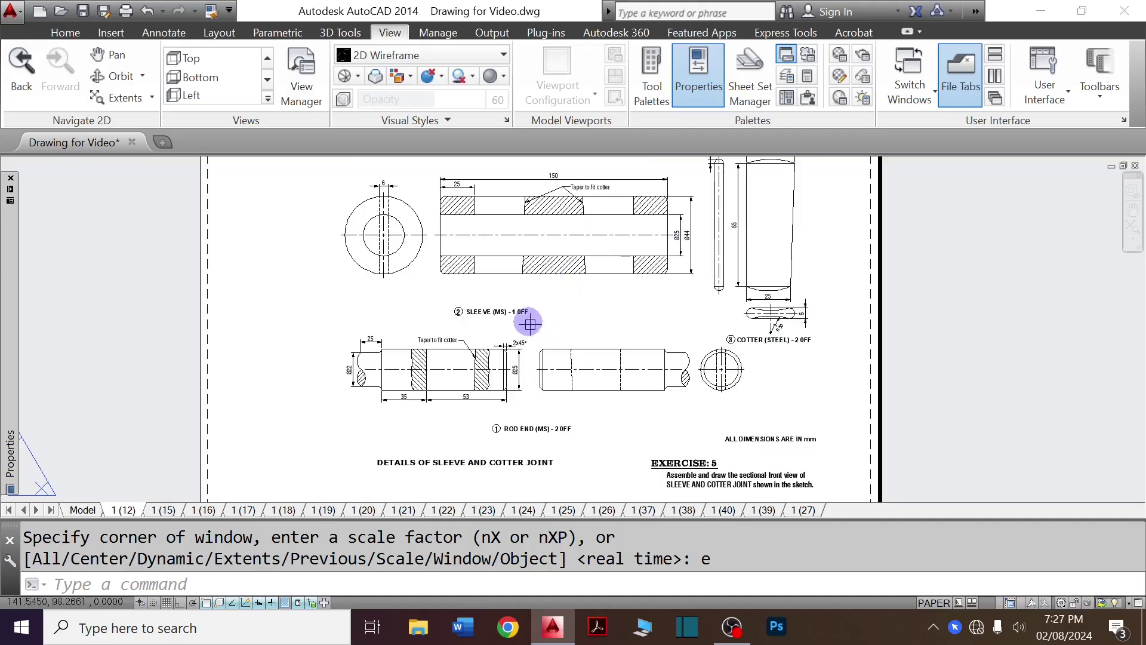
- Zoom in on the sleeve views of the detail drawing
scroll(530, 299, up, 4)
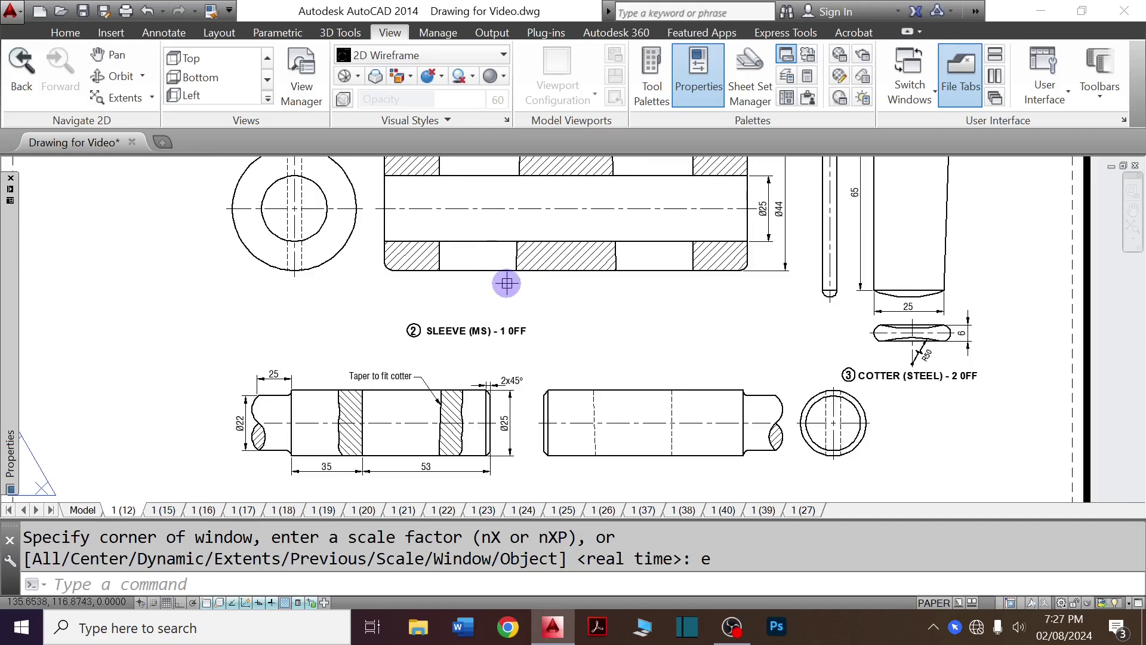
scroll(780, 313, down, 2)
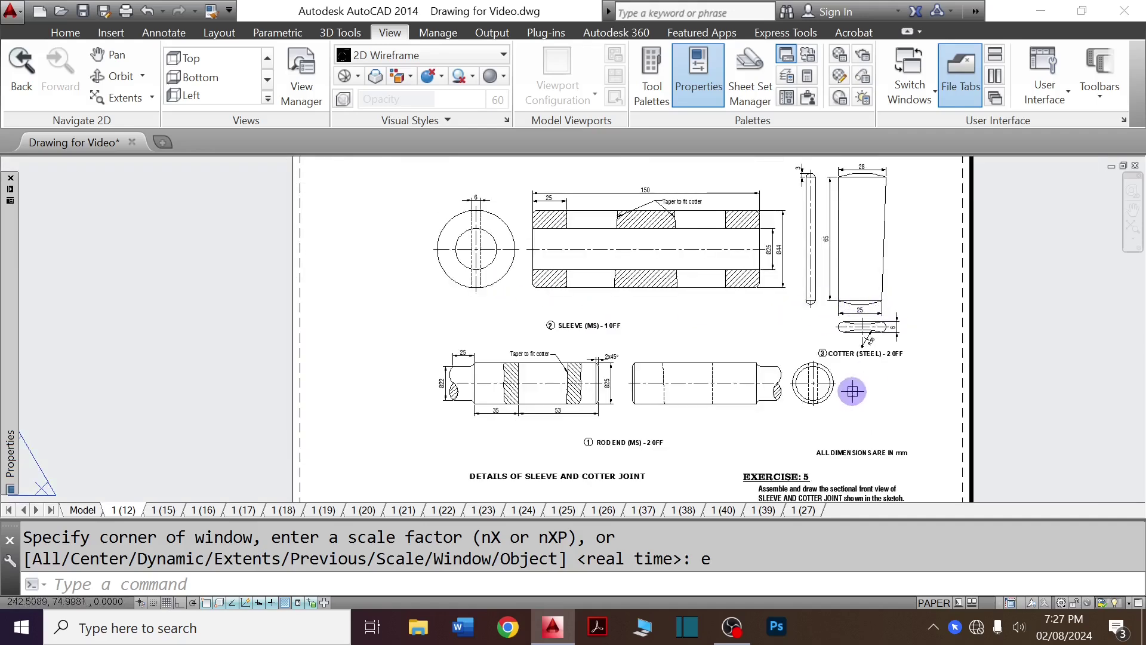
scroll(643, 441, up, 2)
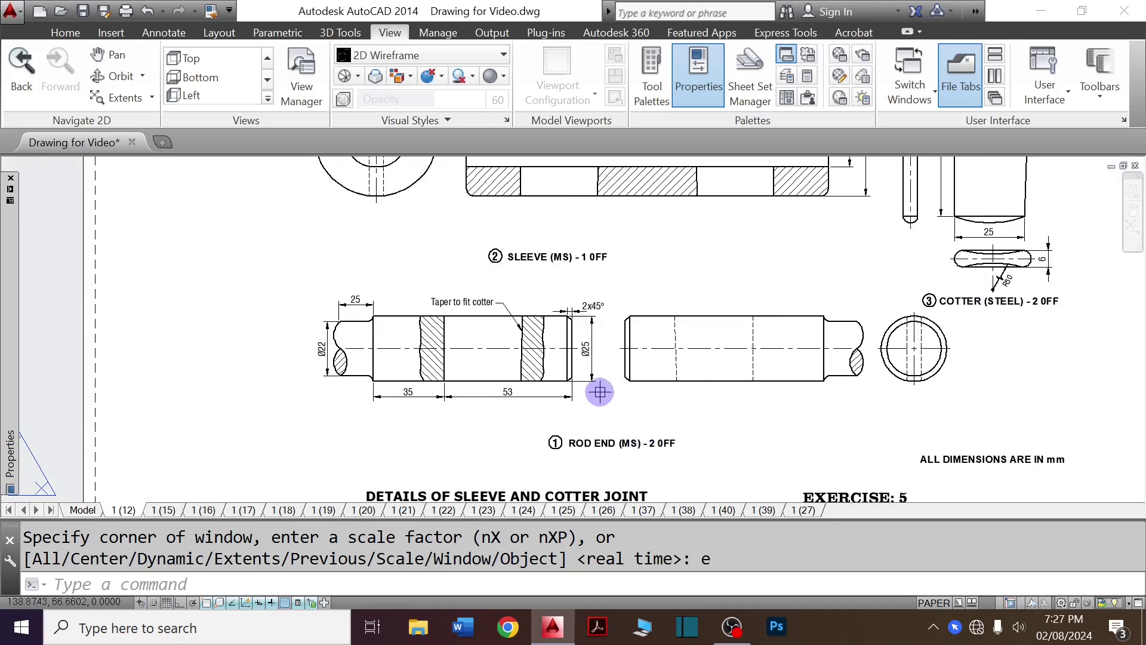
scroll(599, 392, down, 2)
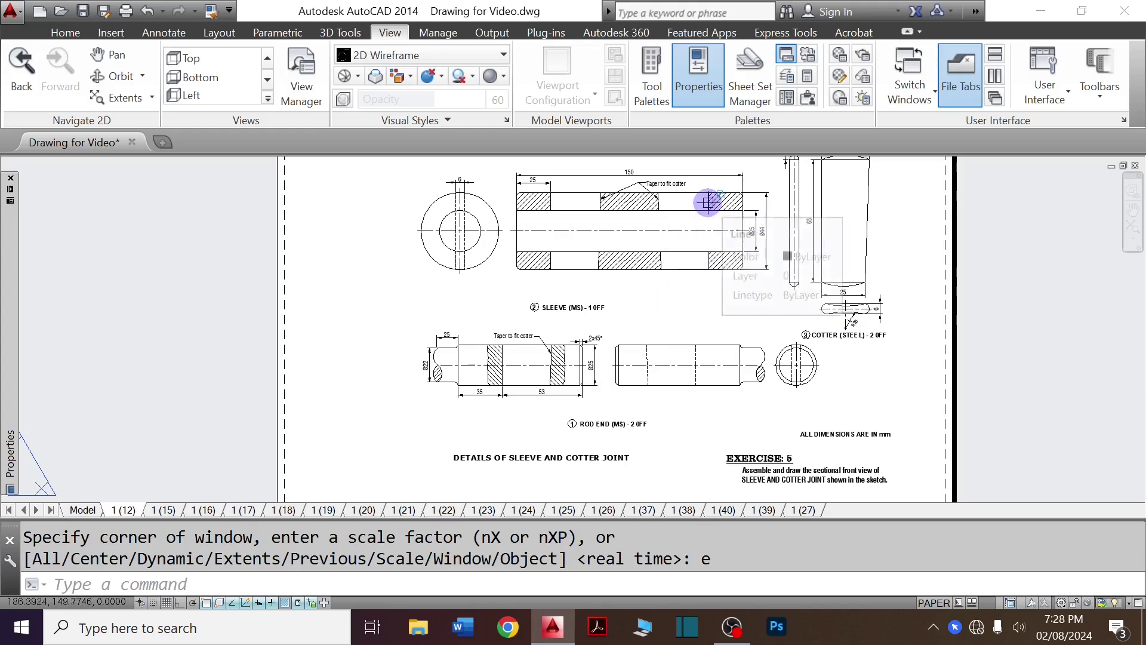
scroll(665, 218, up, 2)
scroll(675, 222, up, 2)
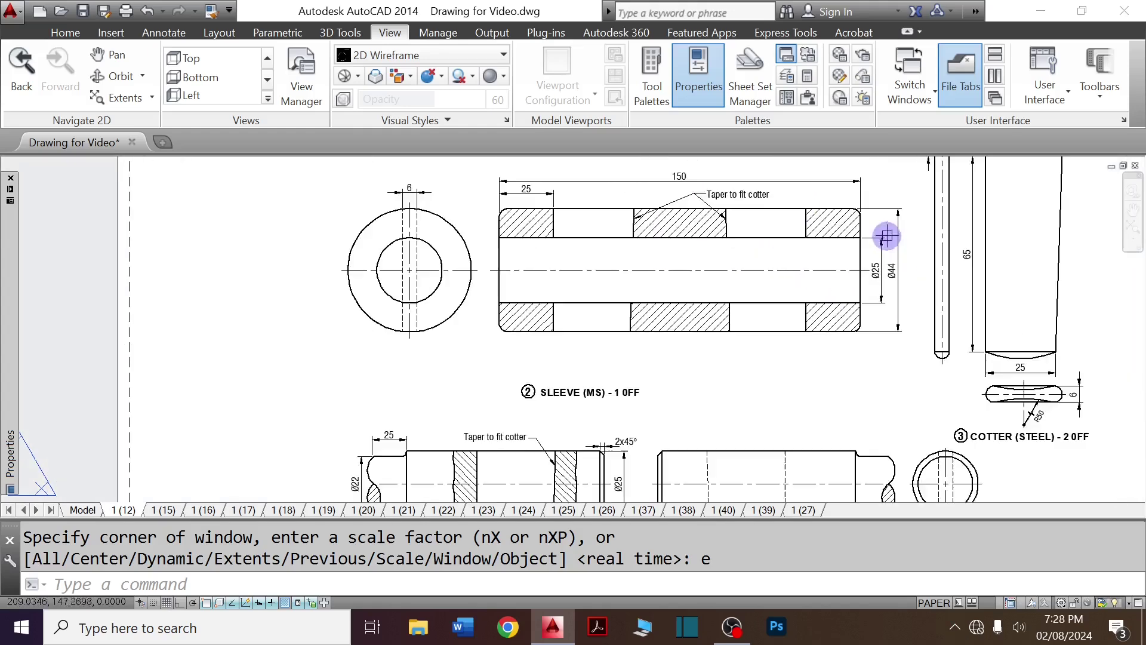
scroll(886, 239, down, 2)
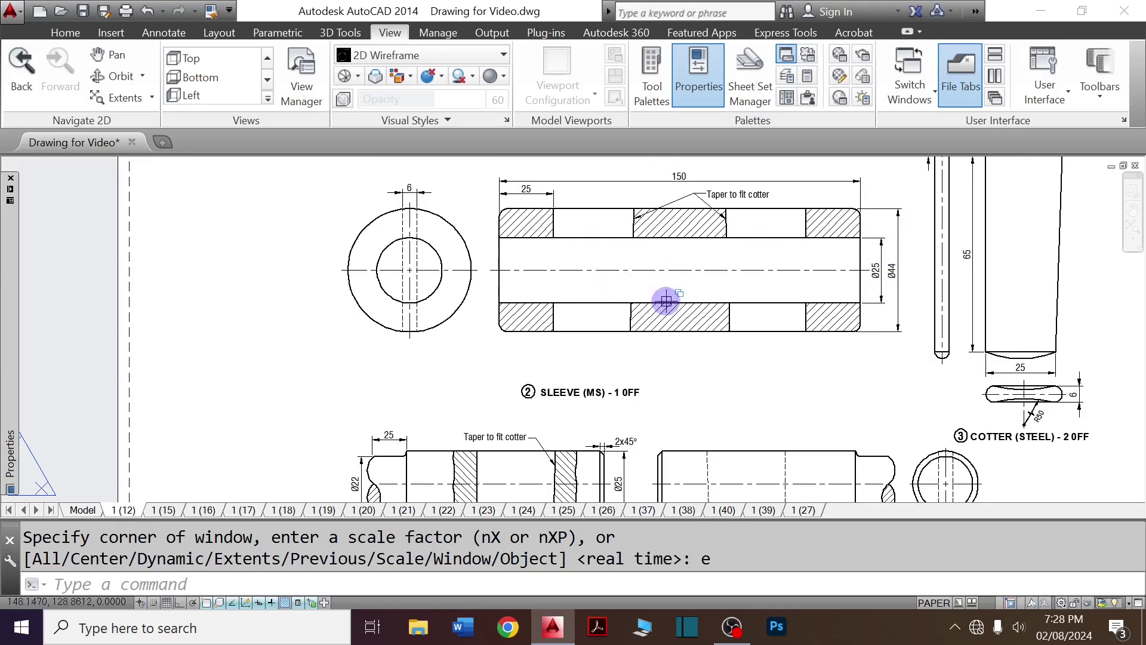
mouse_move(667, 301)
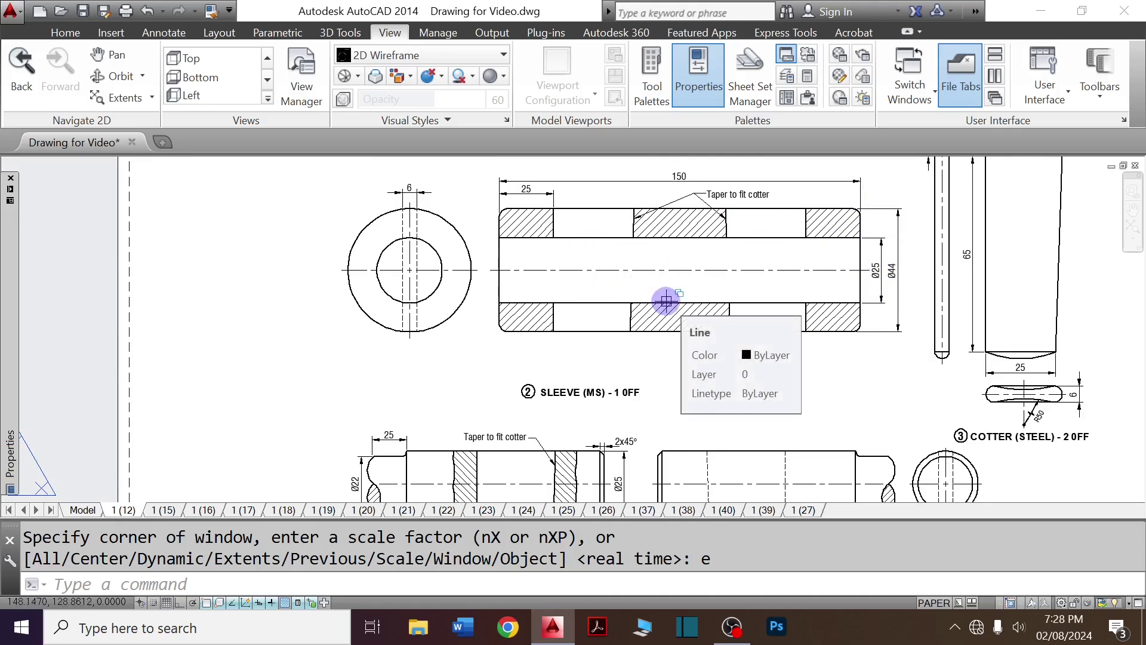
- Create Drawing2 from the default Metric setting with the NEW command
text(new)
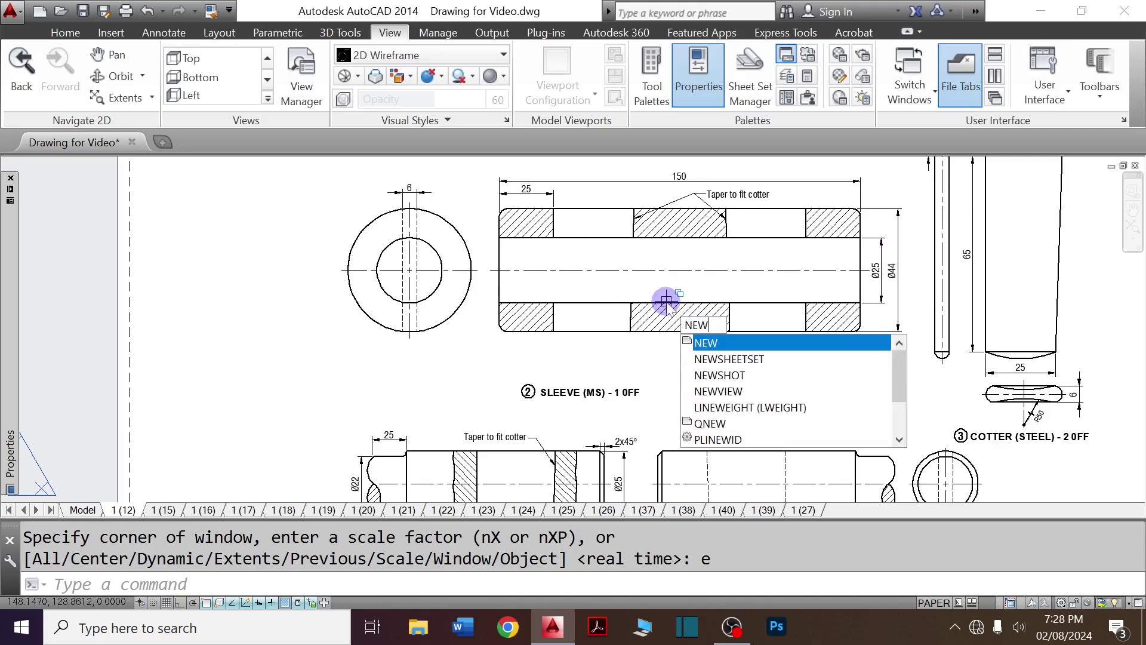
key(Return)
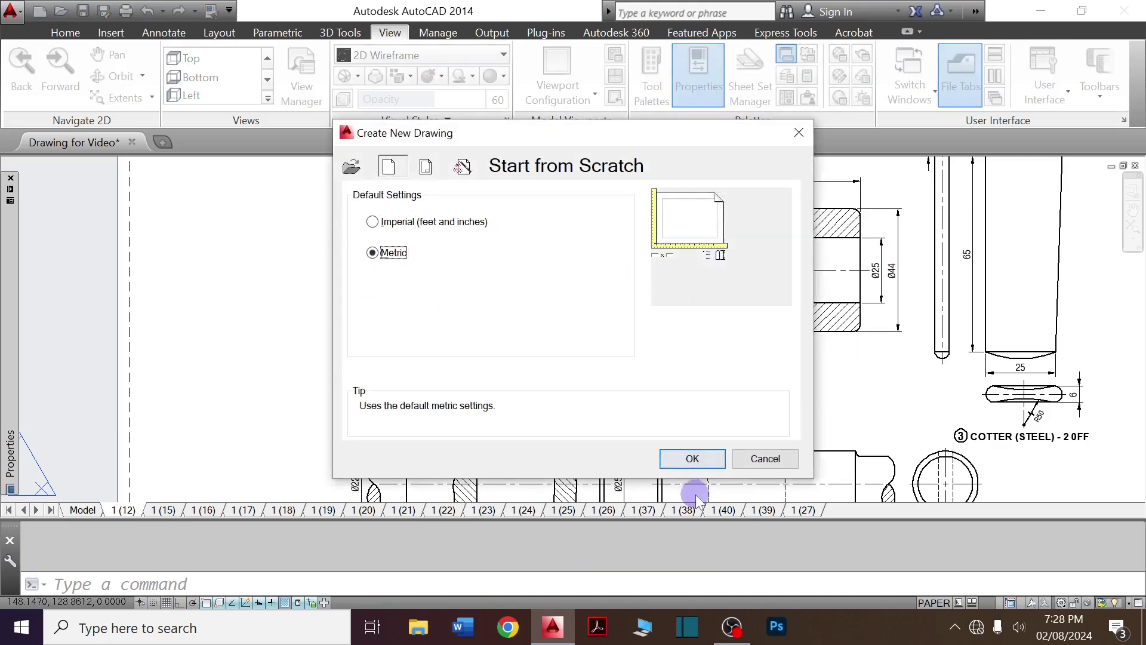
click(703, 465)
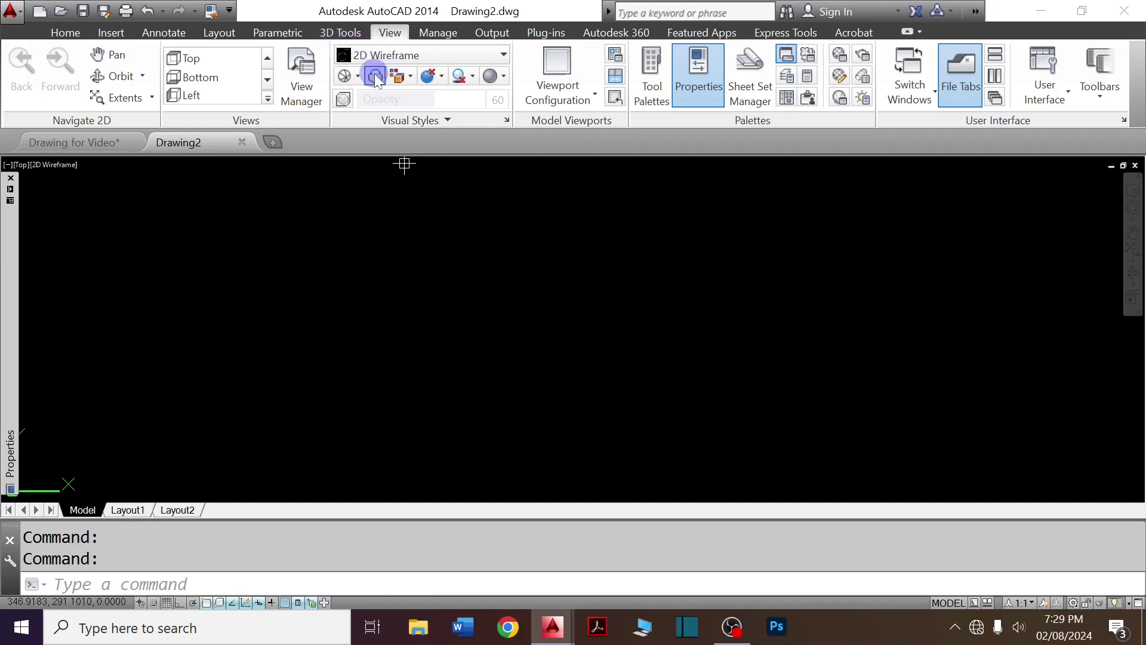
- Show the 3D Tools ribbon tab with its extra solid Modeling panels
right_click(526, 47)
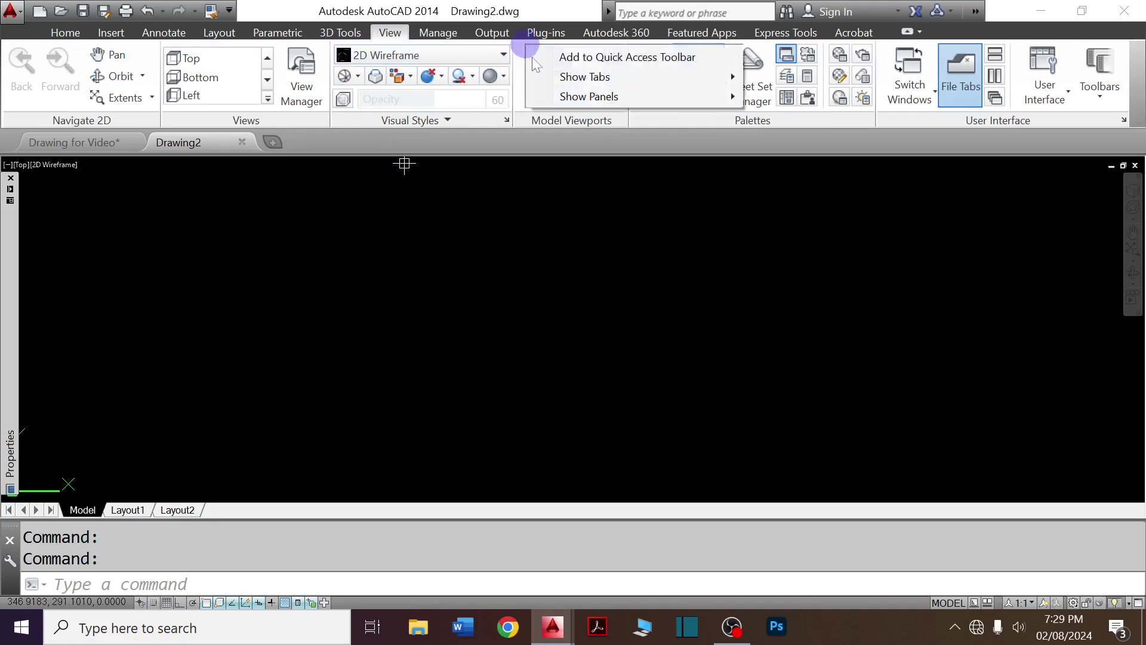
mouse_move(586, 77)
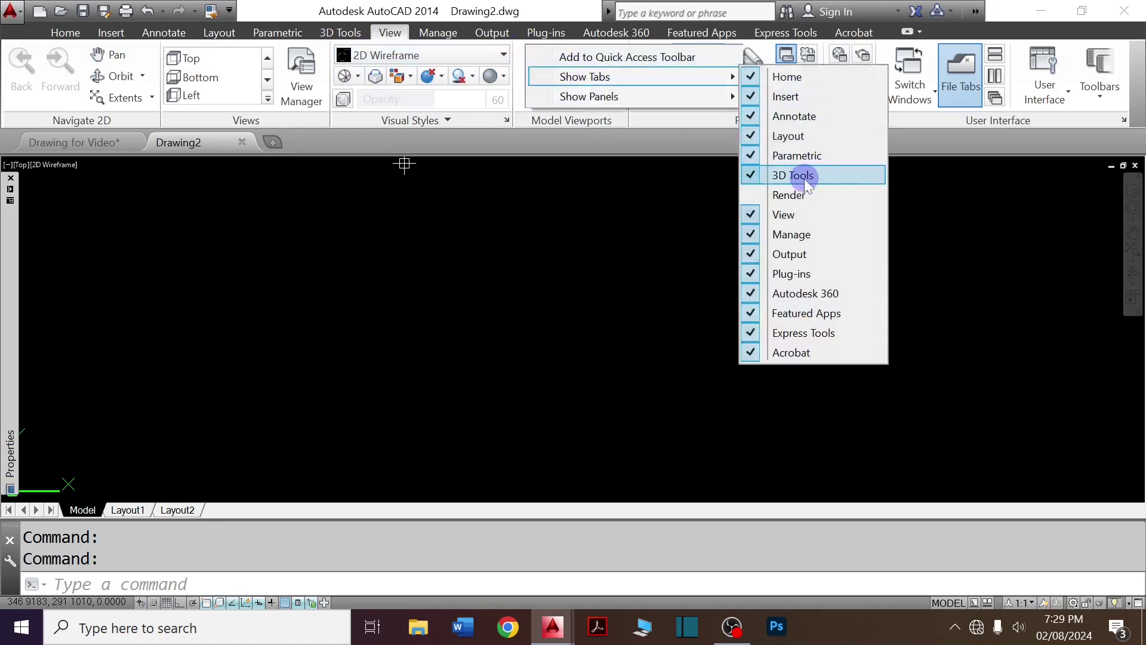
click(340, 35)
right_click(342, 97)
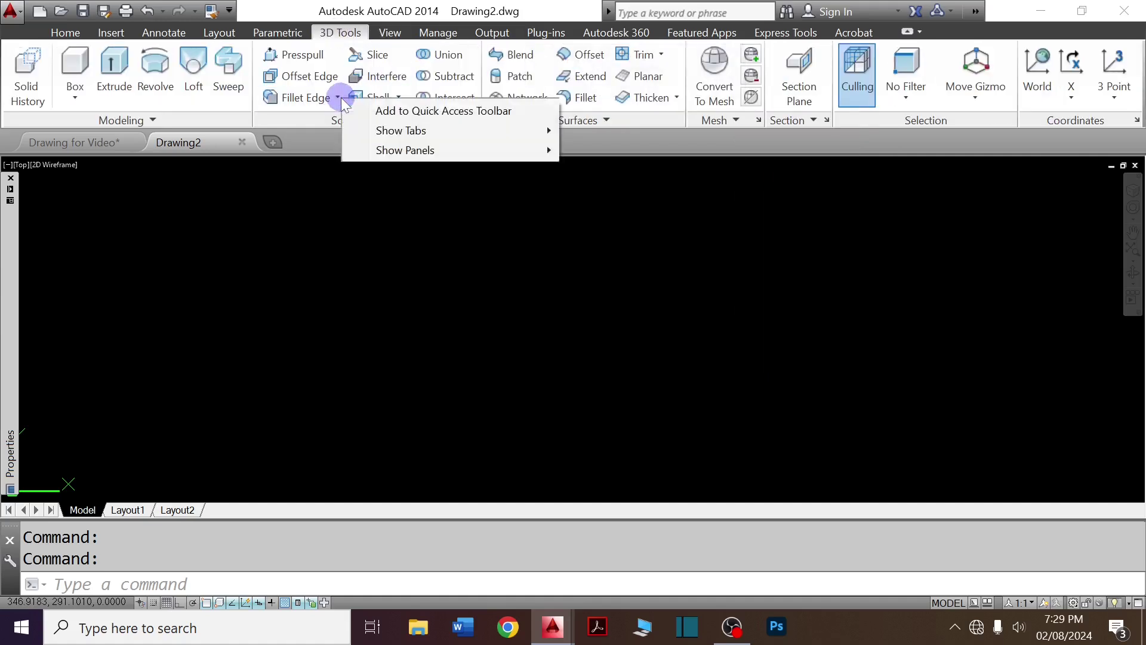
mouse_move(404, 149)
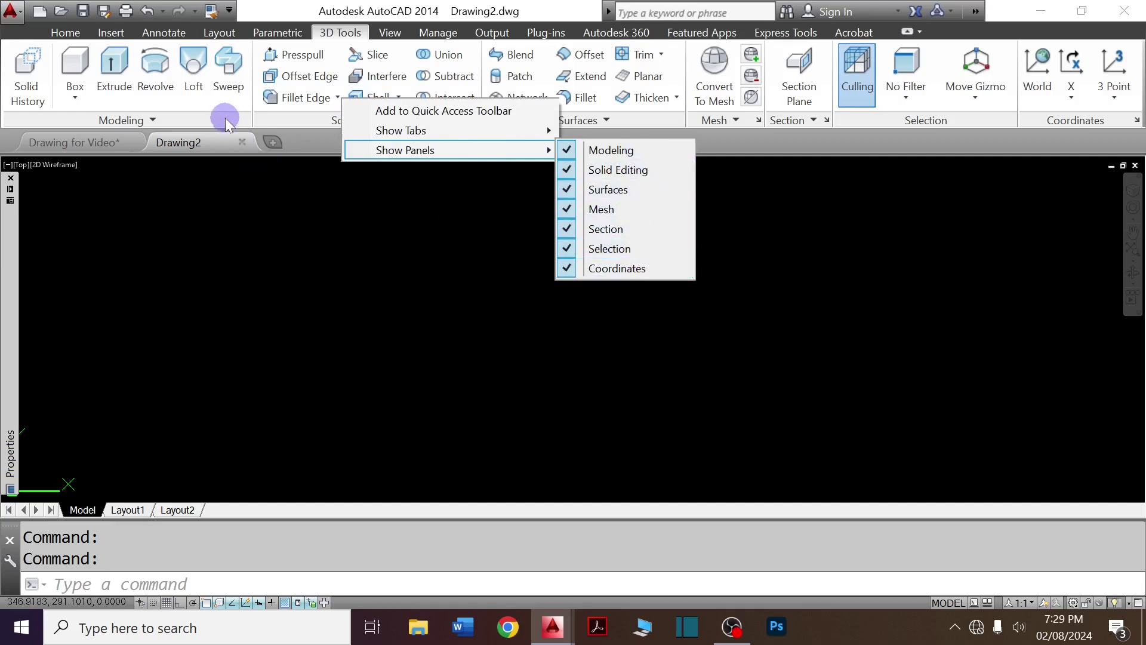
click(195, 121)
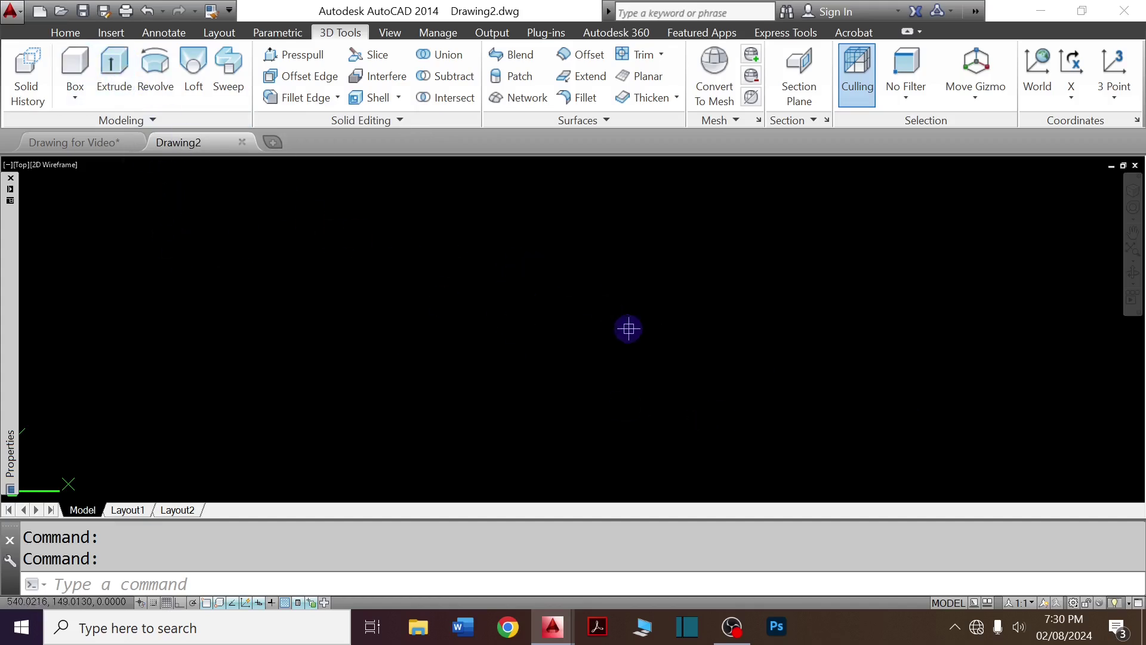
- Switch Drawing2 to the Left preset view from the View tab's Views gallery
key(ctrl+Tab)
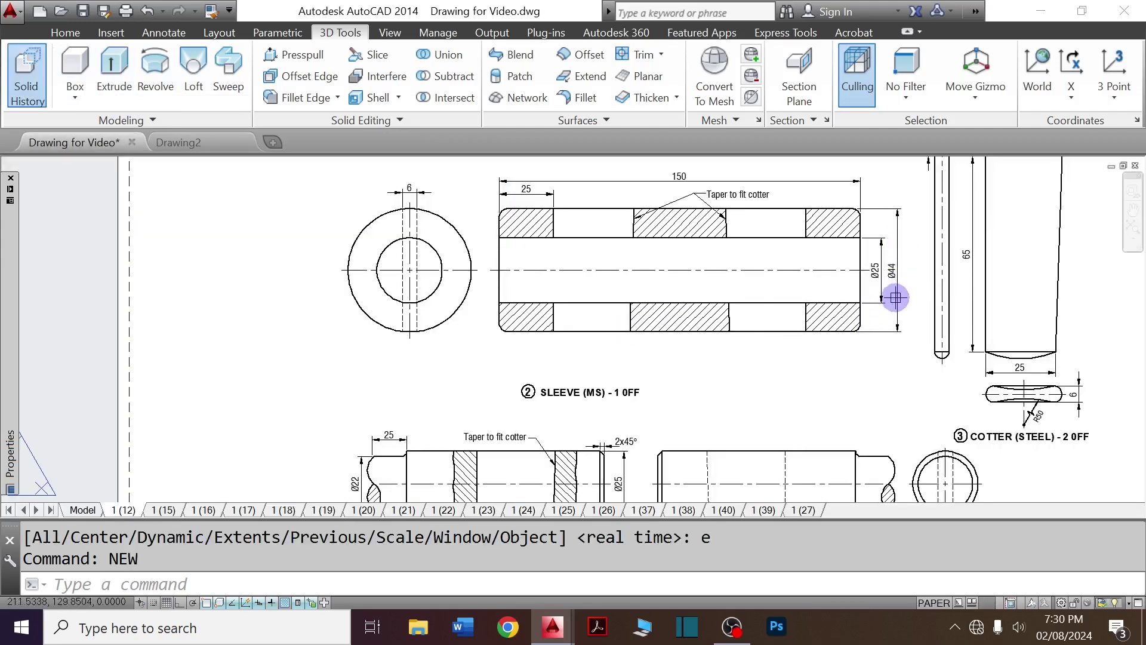
key(ctrl+Tab)
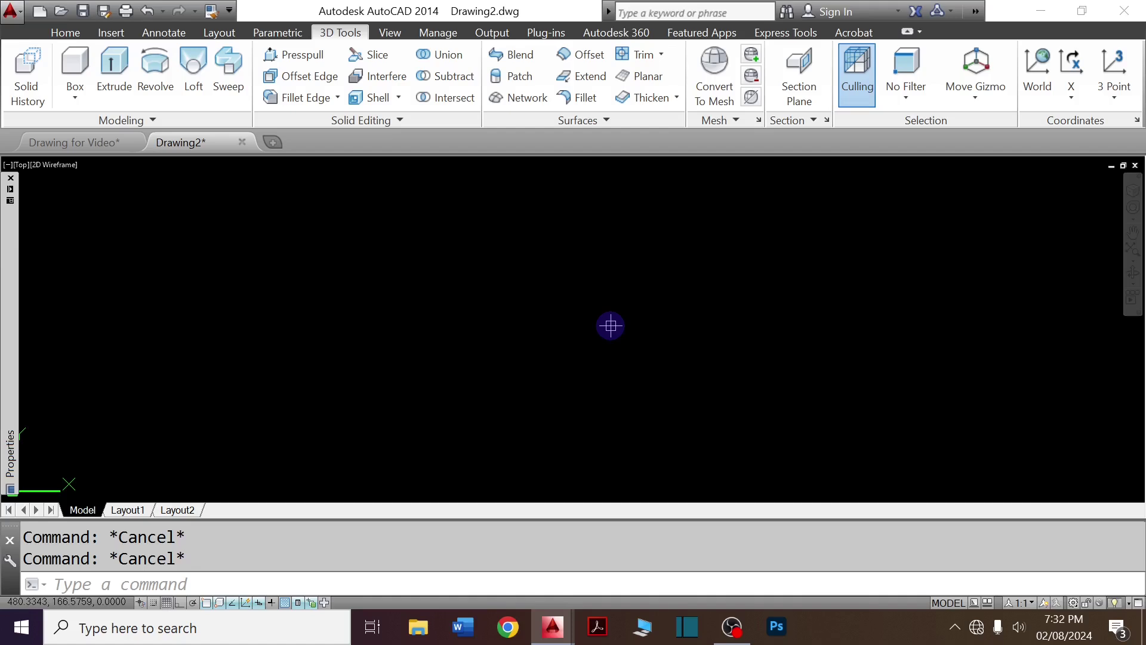
click(395, 38)
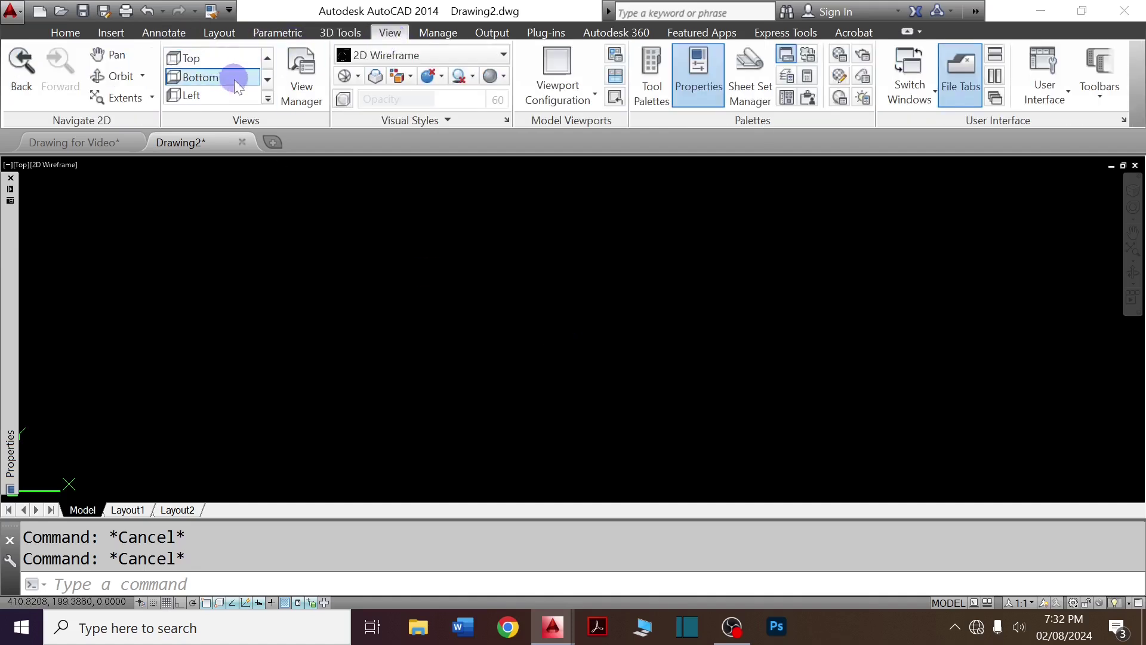
click(267, 99)
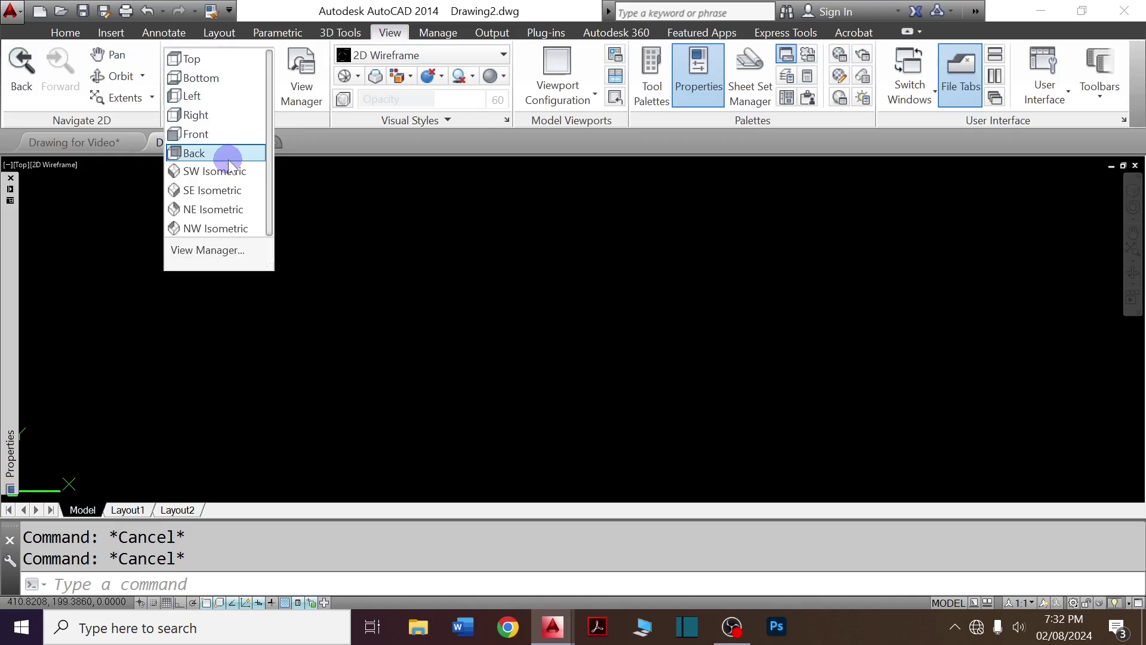
click(227, 115)
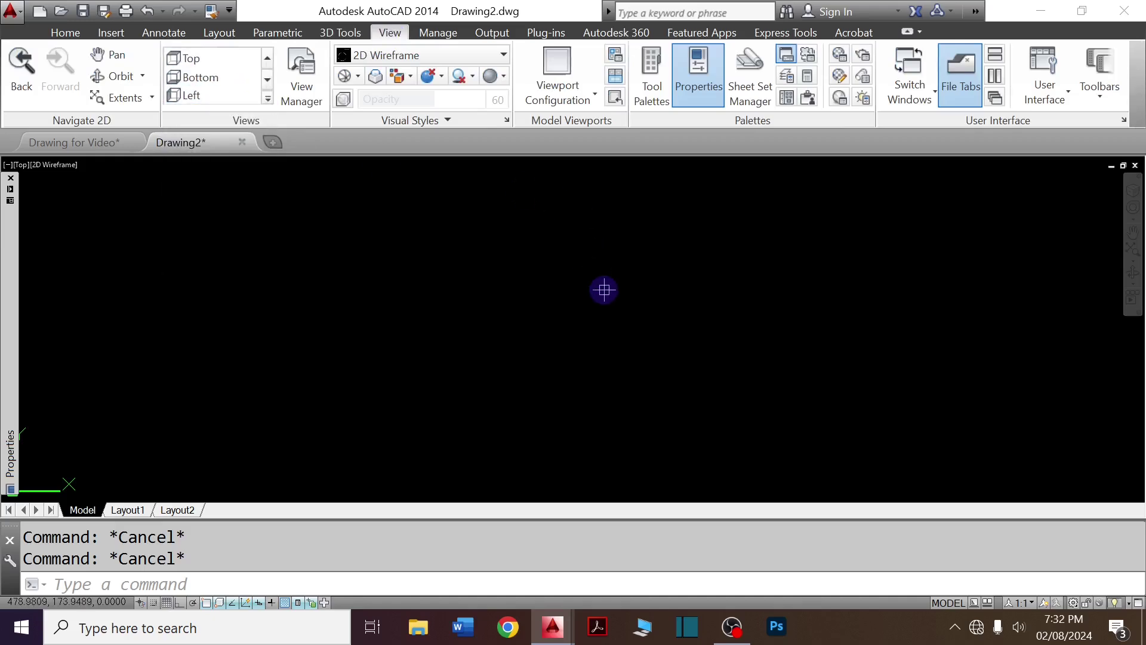
key(ctrl+Tab)
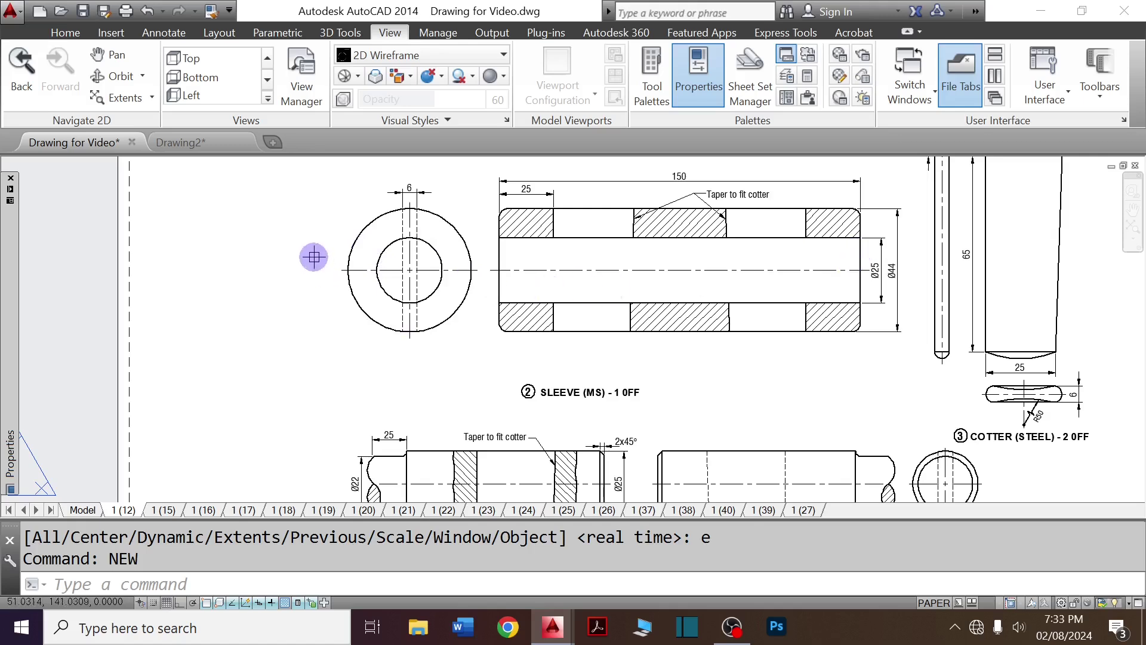
key(ctrl+Tab)
click(266, 100)
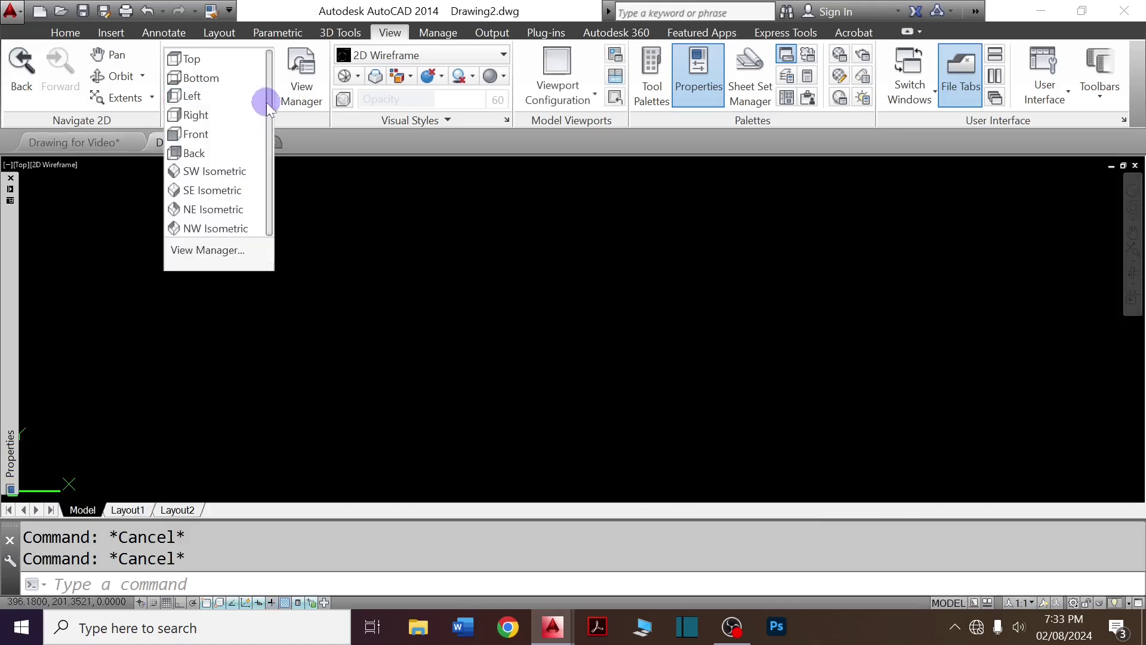
click(231, 102)
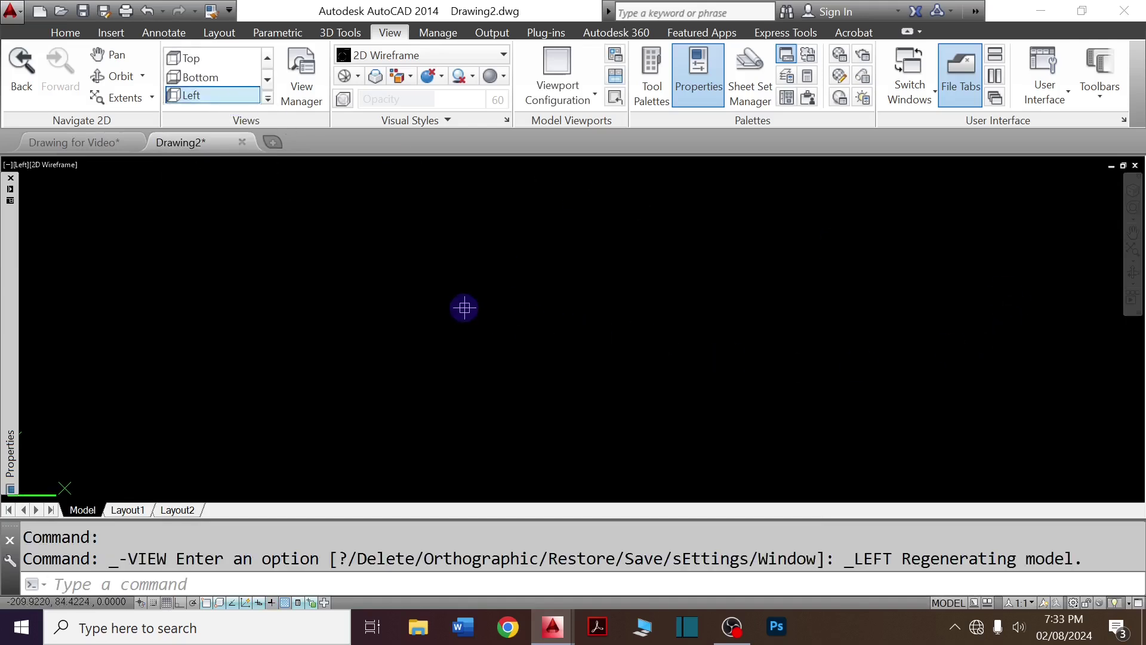
- Draw a 44-diameter circle in the left view
text(c)
key(Return)
click(540, 321)
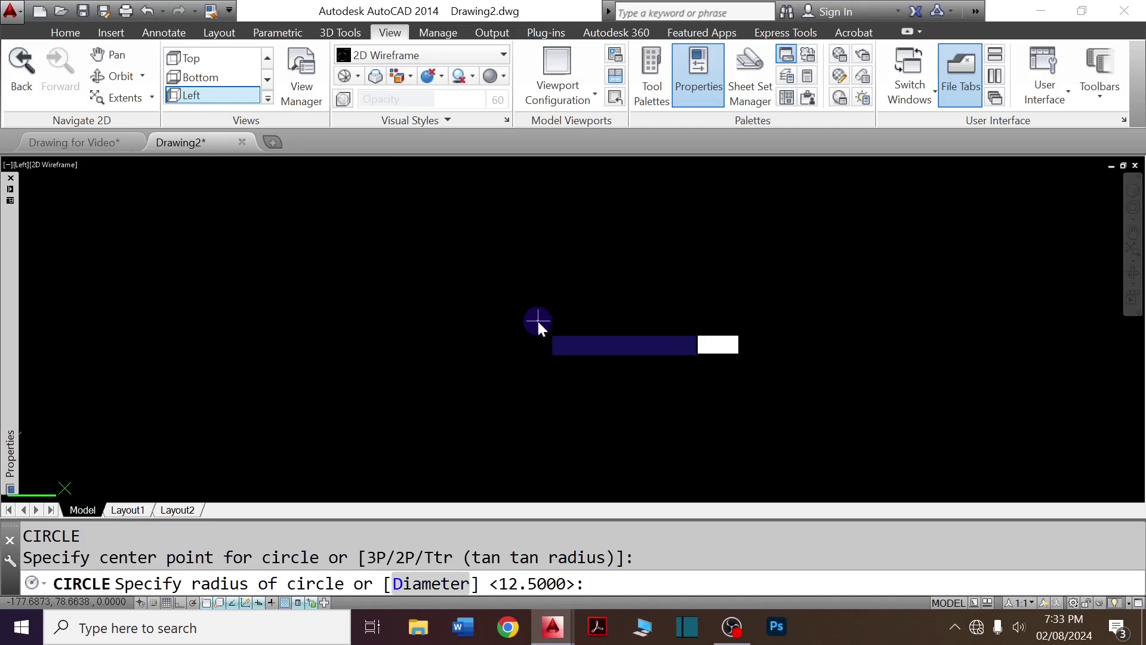
text(d)
key(Return)
key(Return)
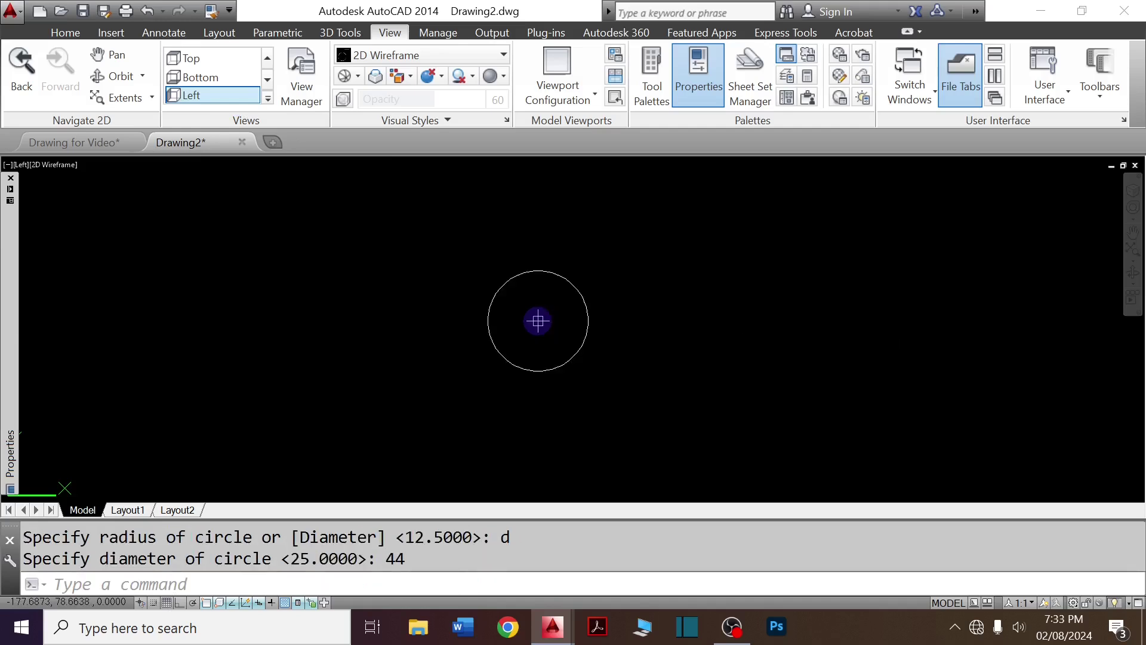
text(c)
key(Return)
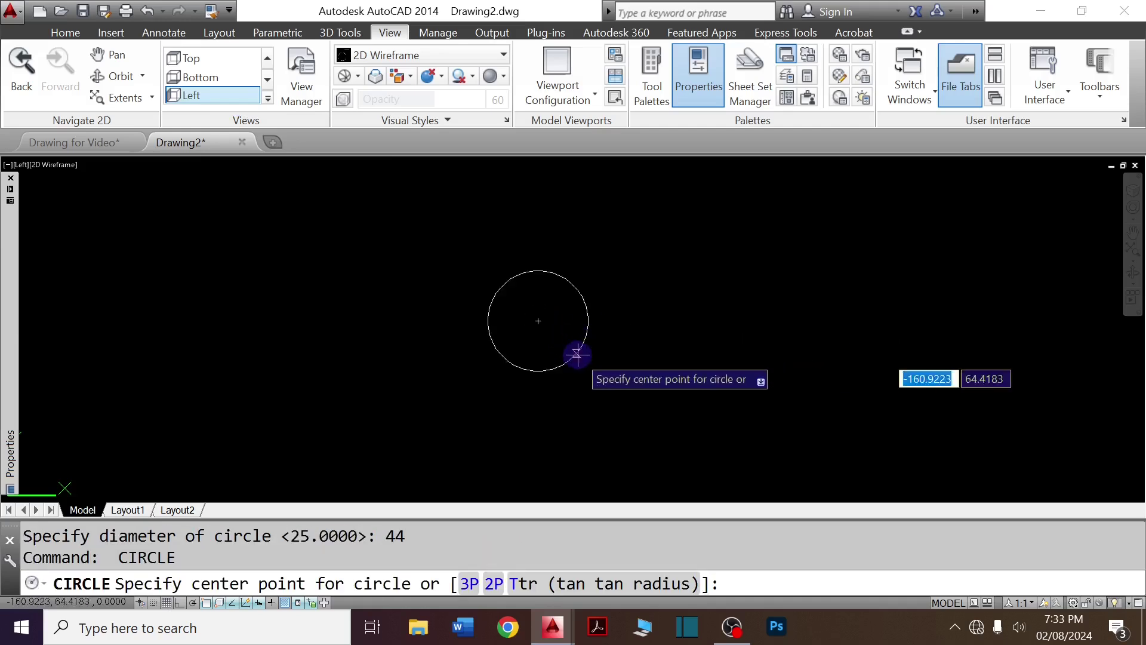
- Add a concentric 25-diameter circle and zoom to extents
click(543, 321)
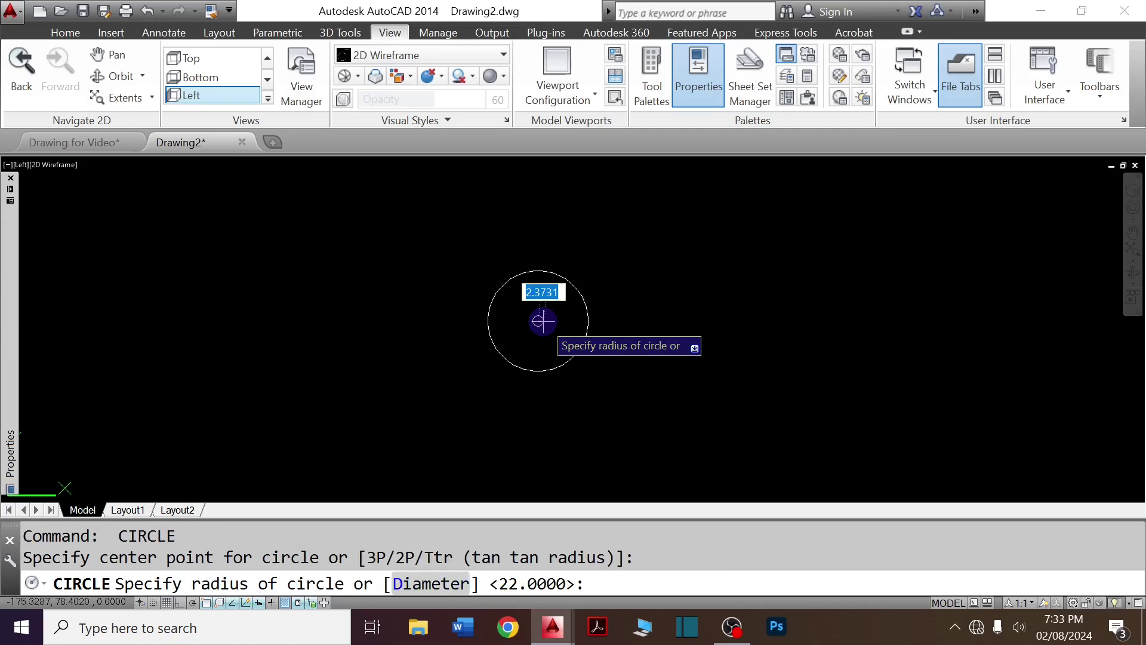
text(d)
key(Return)
text(25)
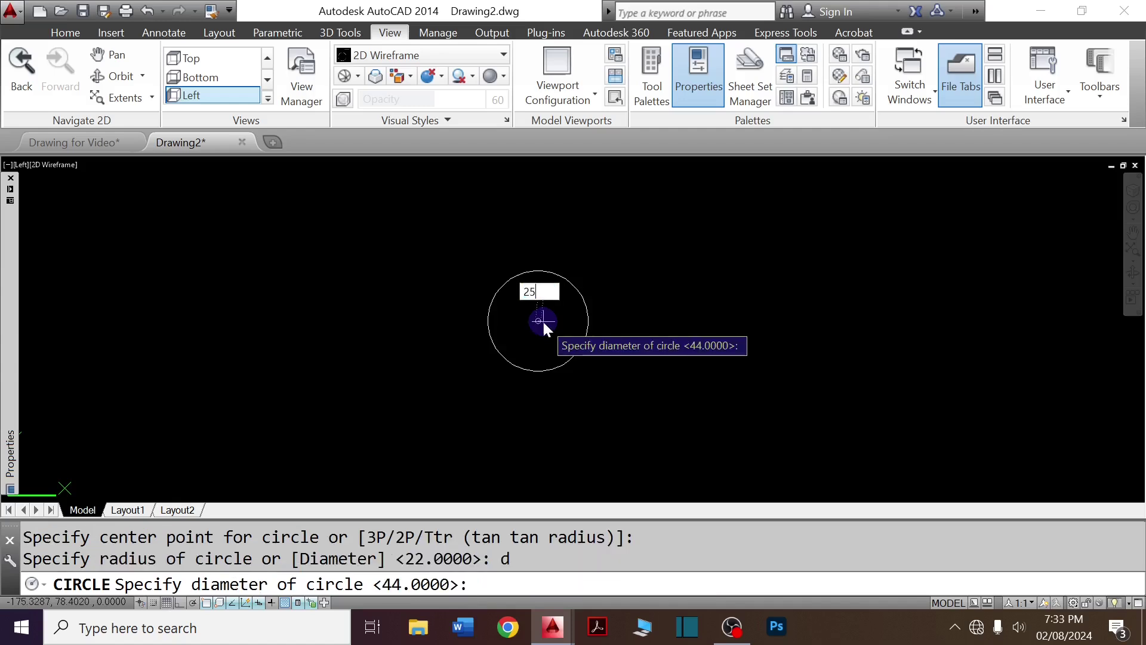
key(Return)
text(z)
key(Return)
text(e)
key(Return)
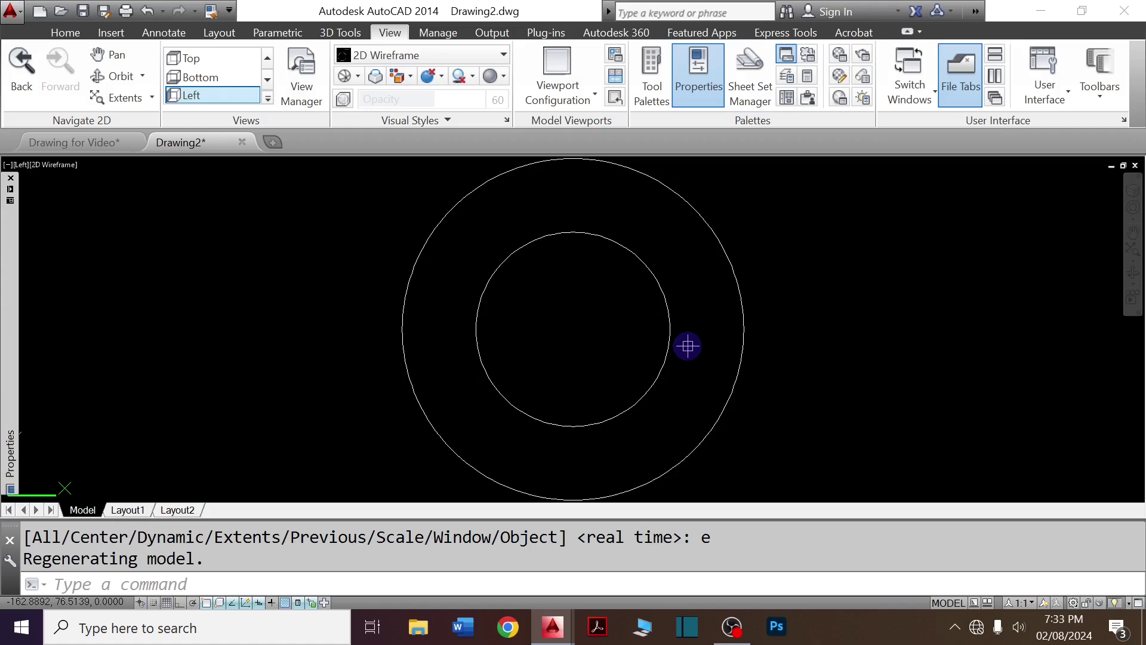
- Convert both concentric circles into two regions with the REGION command
text(re)
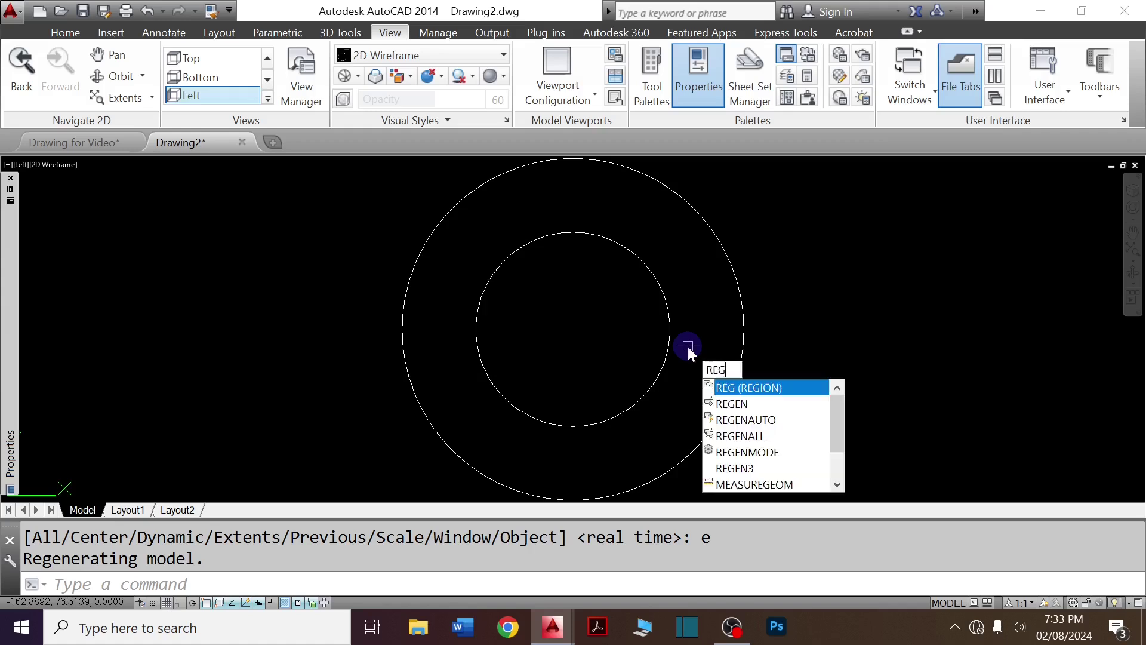
key(Return)
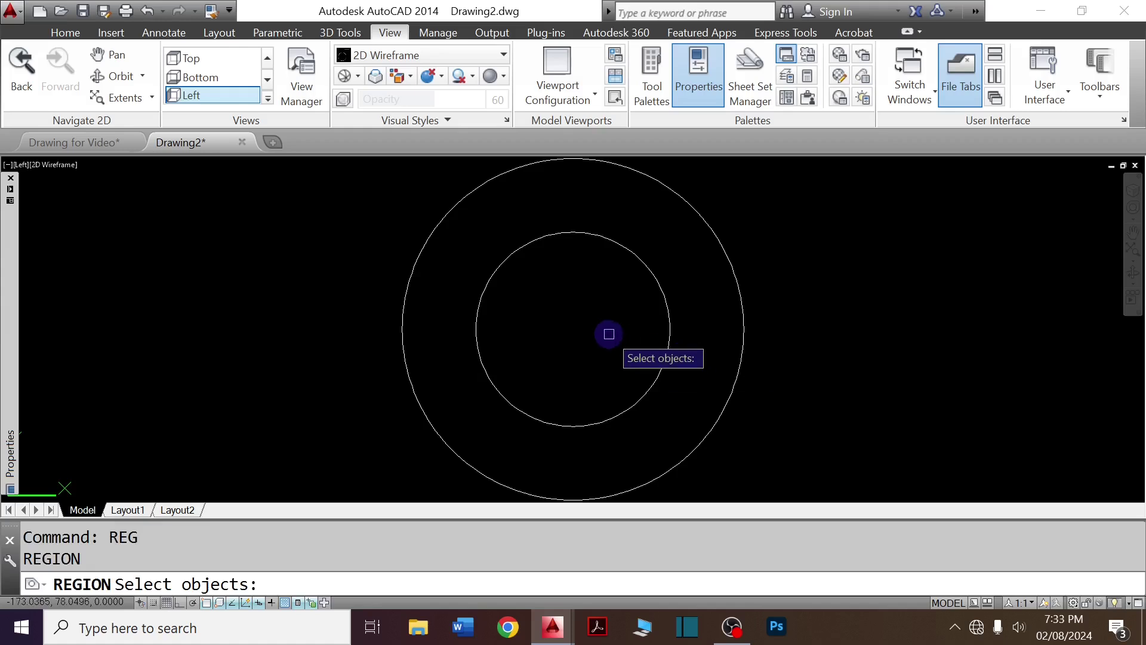
click(750, 376)
click(397, 212)
scroll(600, 308, down, 2)
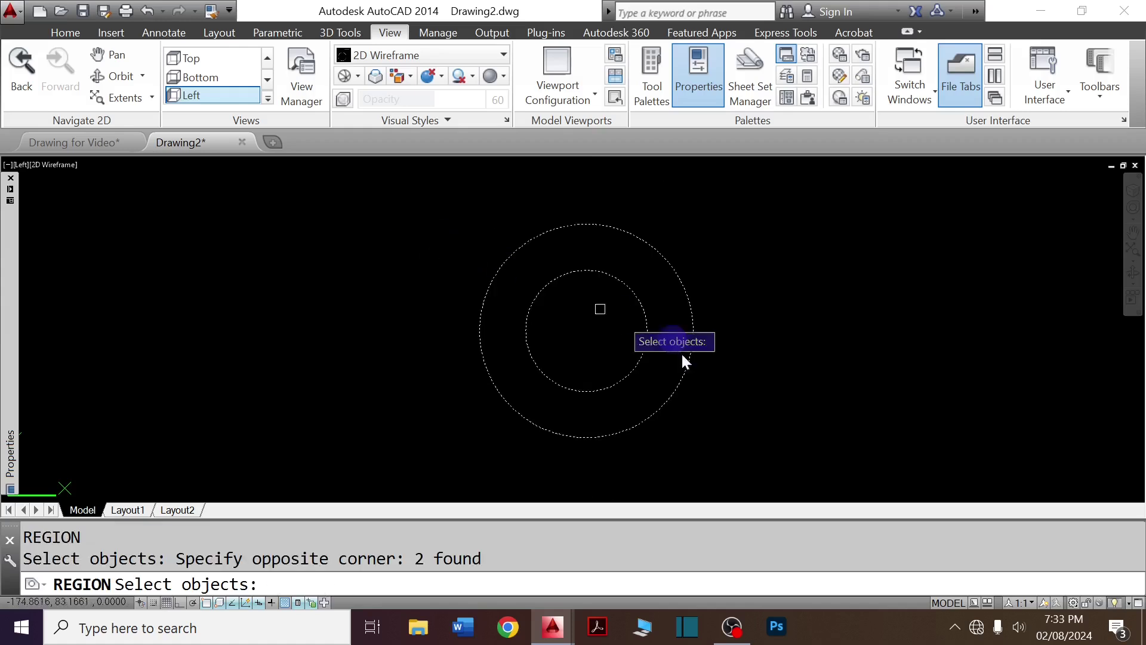
key(Return)
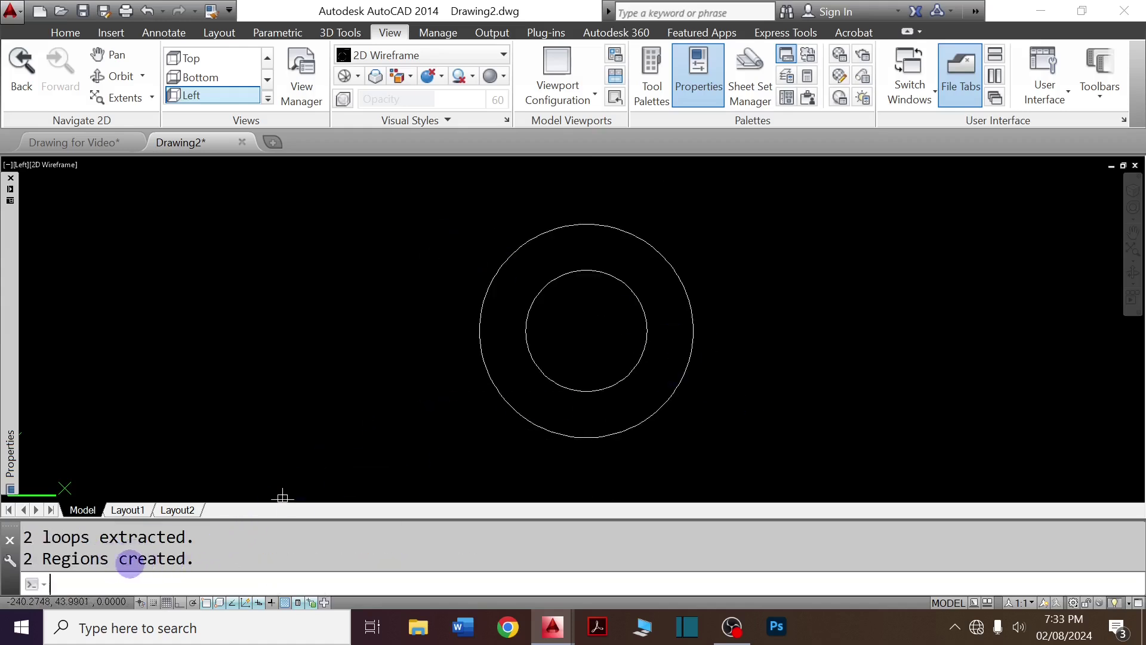
click(692, 353)
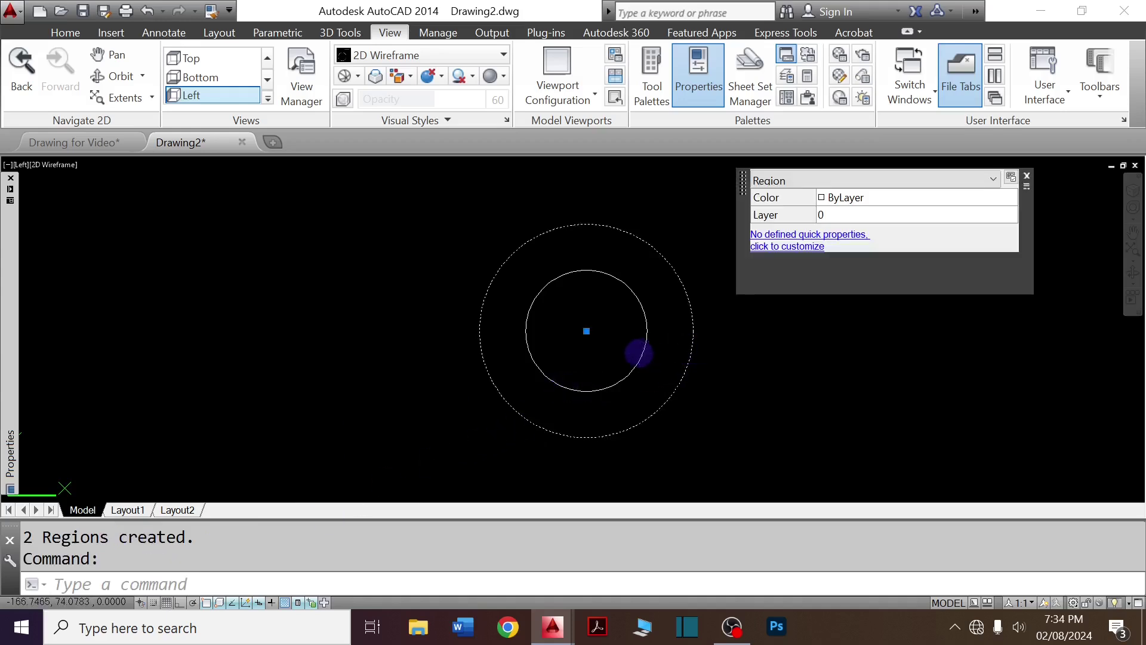
key(Escape)
key(Escape)
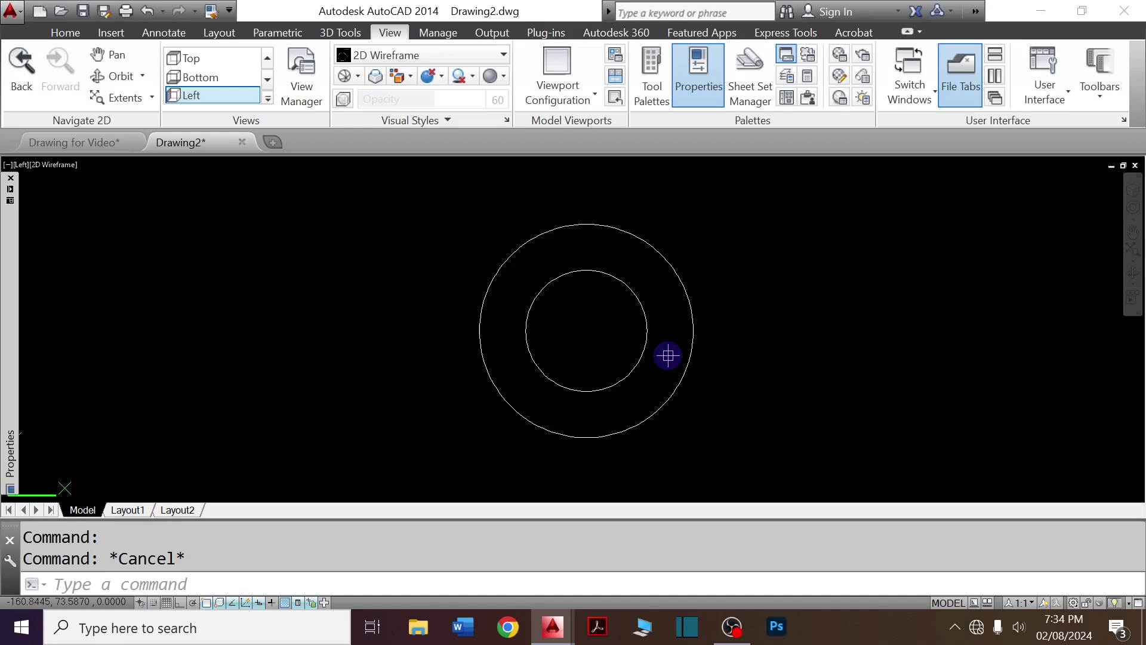
- Subtract the inner 25-diameter region from the outer 44-diameter region, forming a ring
text(S)
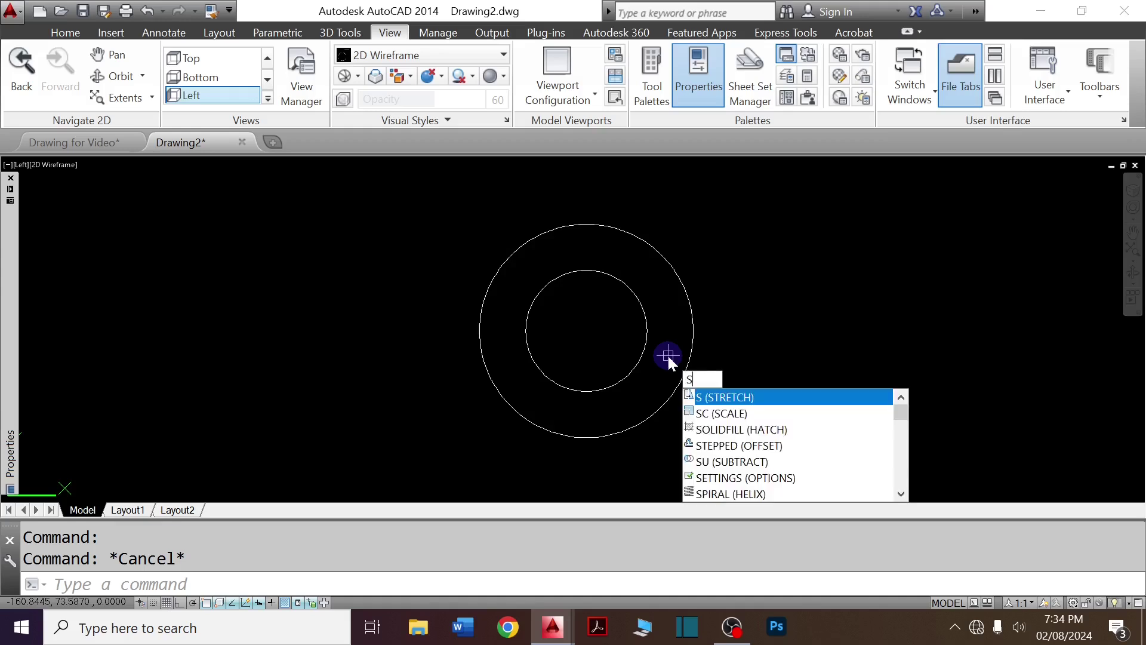
text(U)
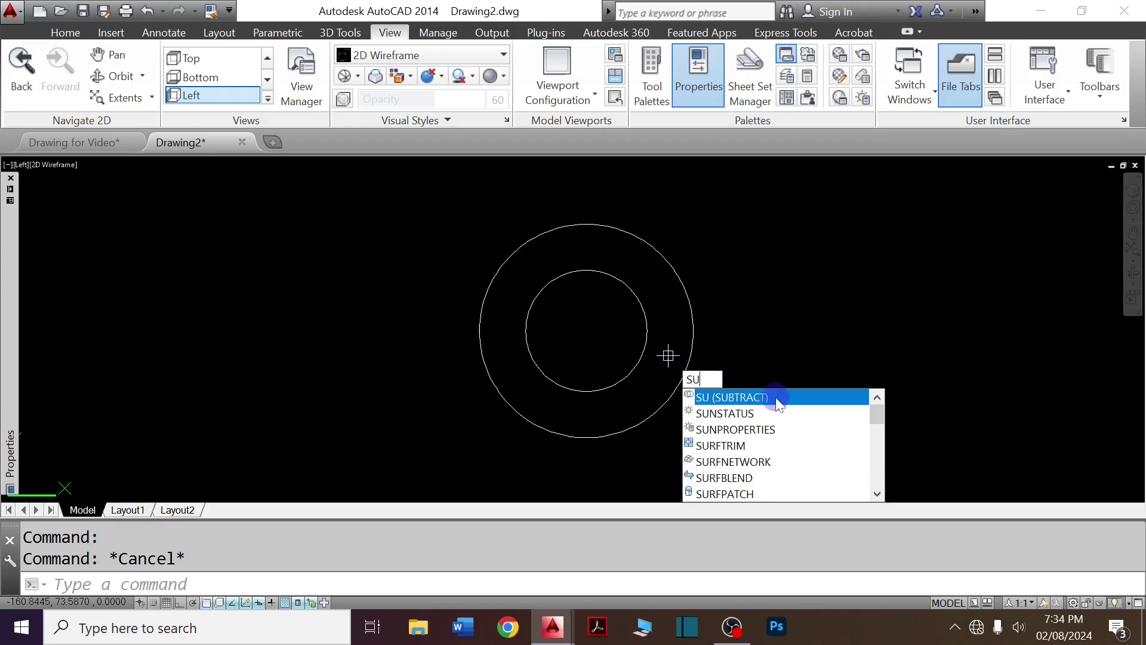
click(777, 399)
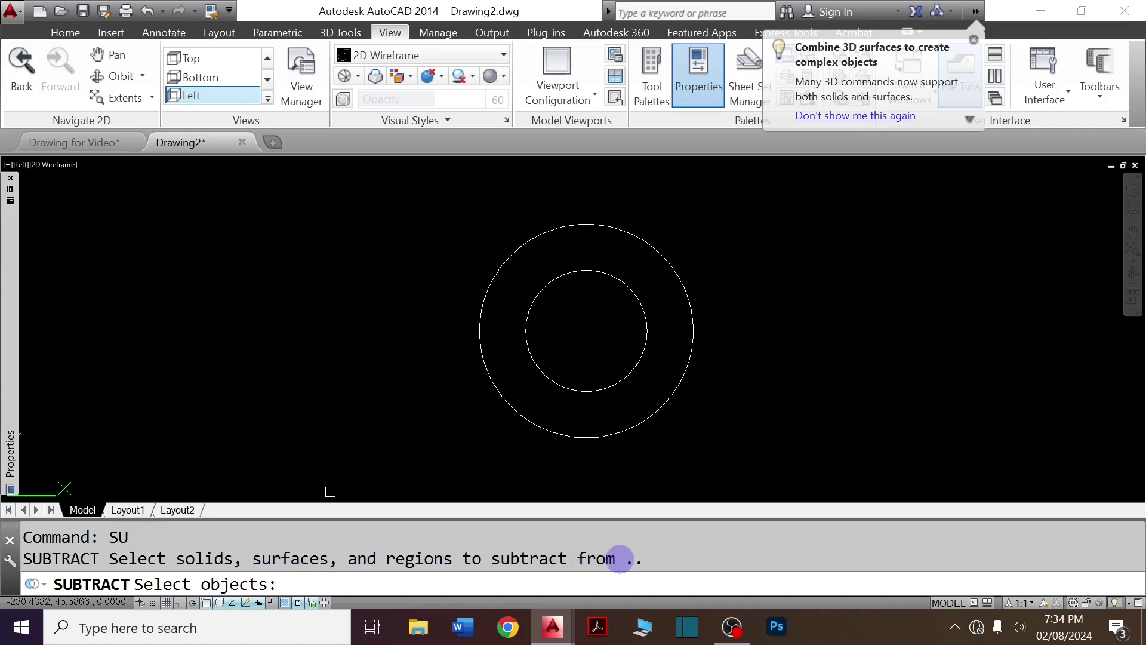
click(676, 391)
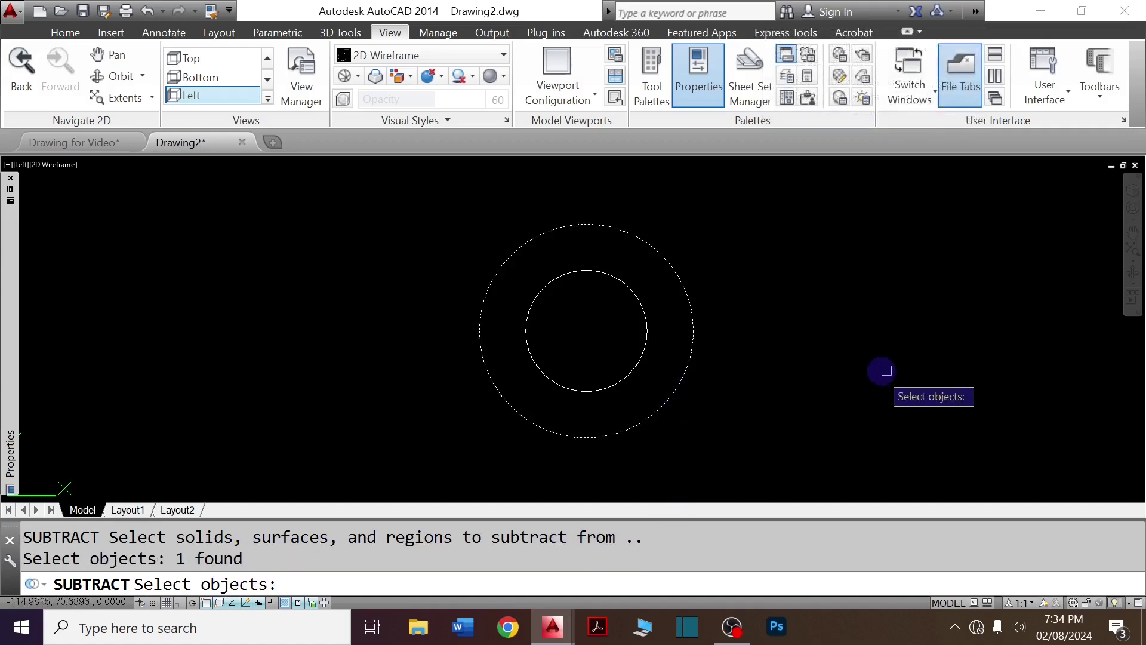
key(Return)
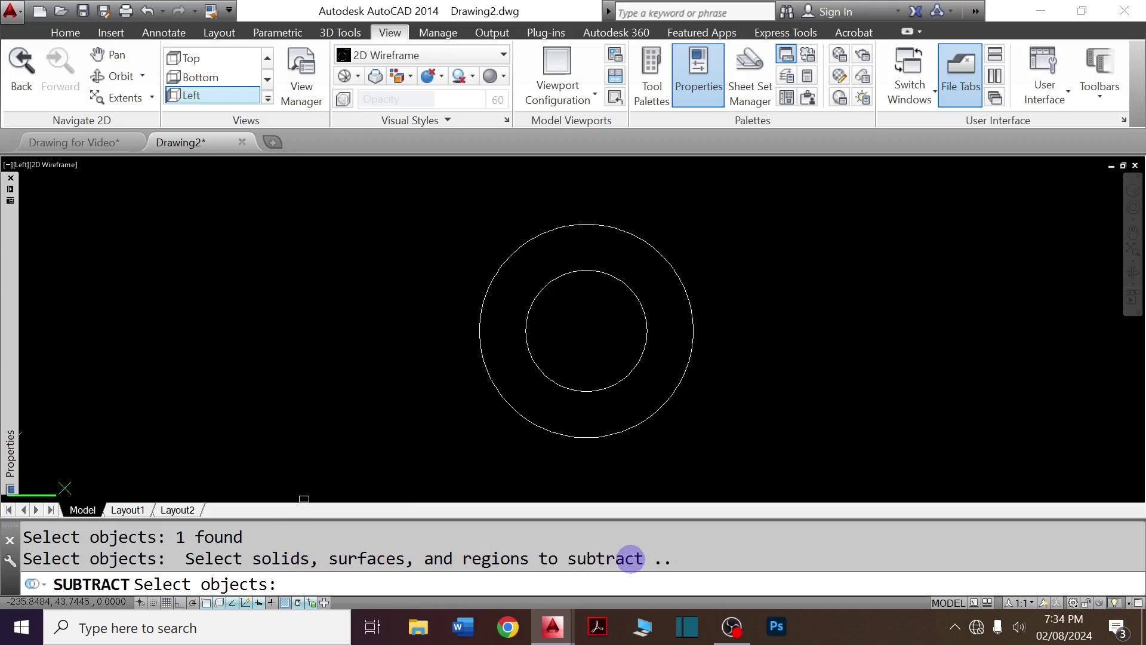
click(630, 375)
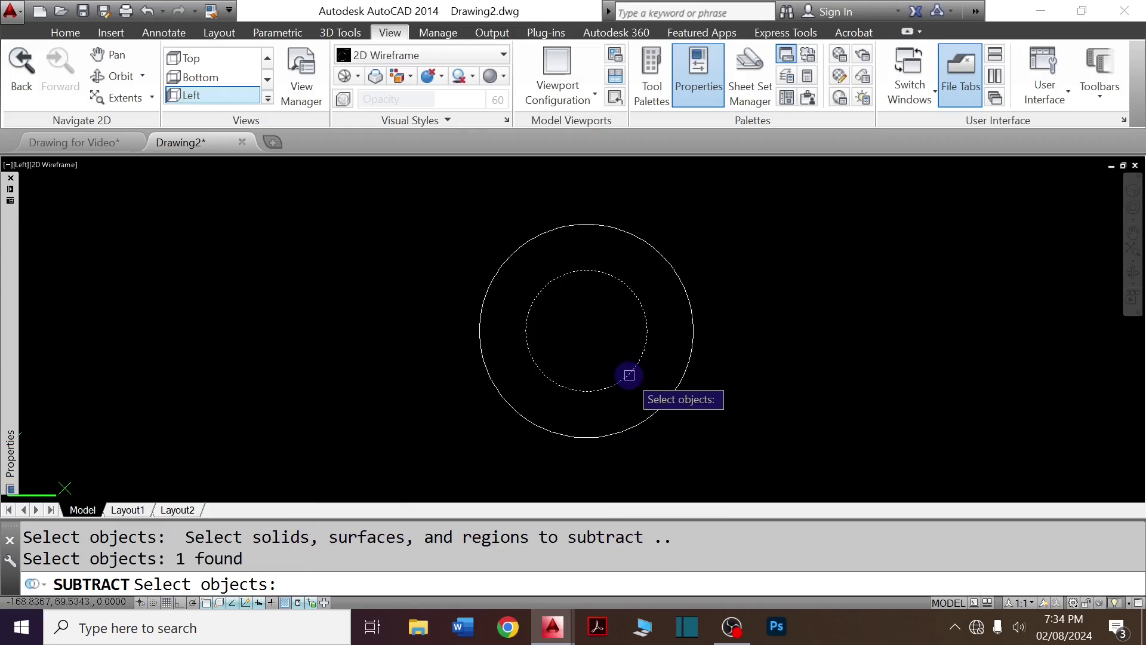
key(Return)
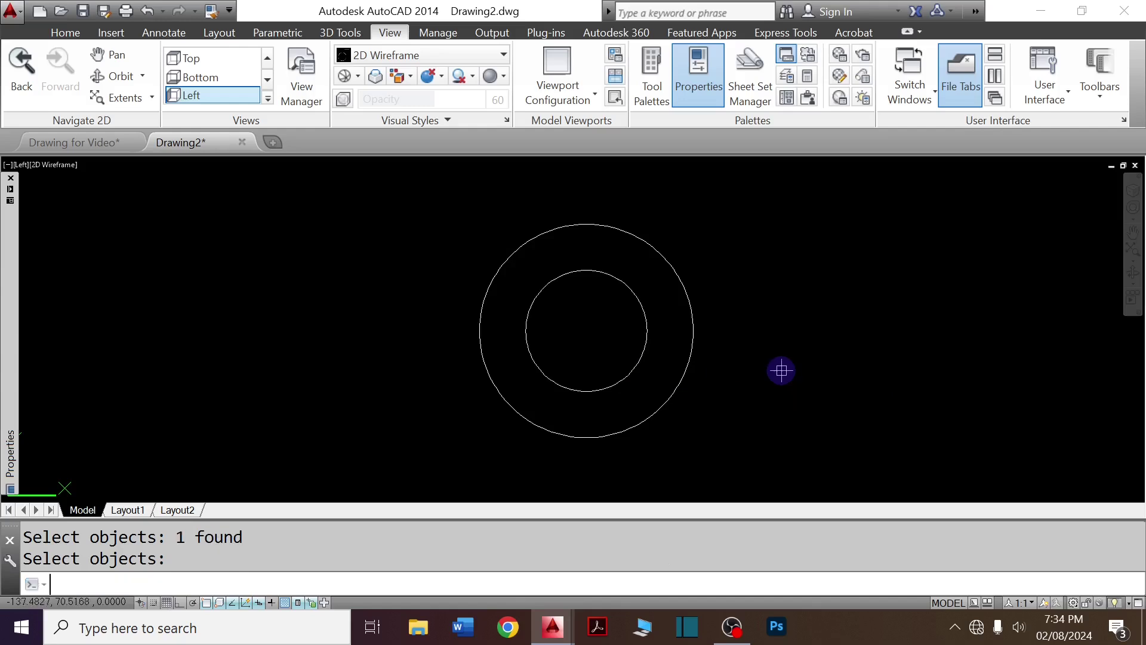
click(691, 361)
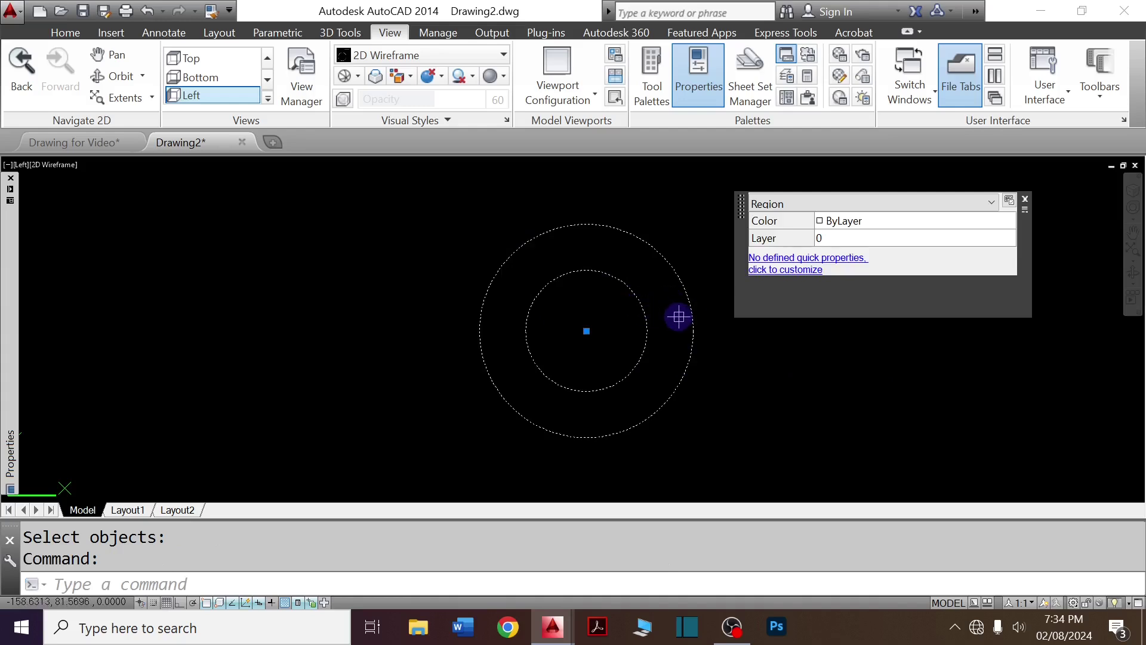
key(Escape)
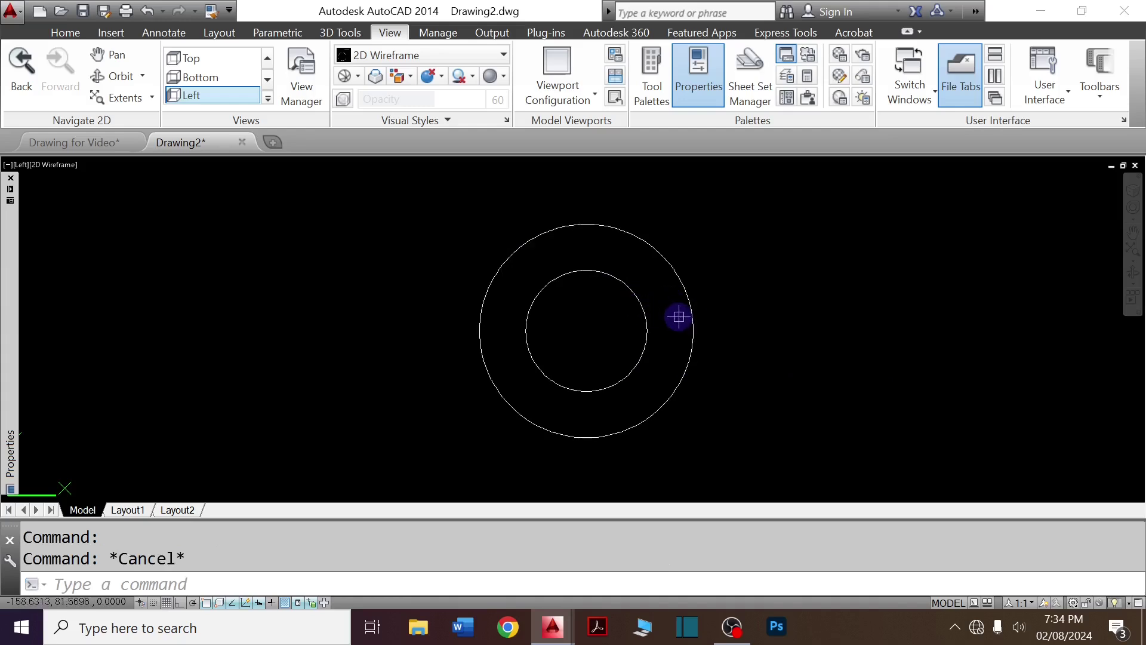
- Extrude the ring region 150 units with 3D Tools Extrude into a hollow tube
text(ex)
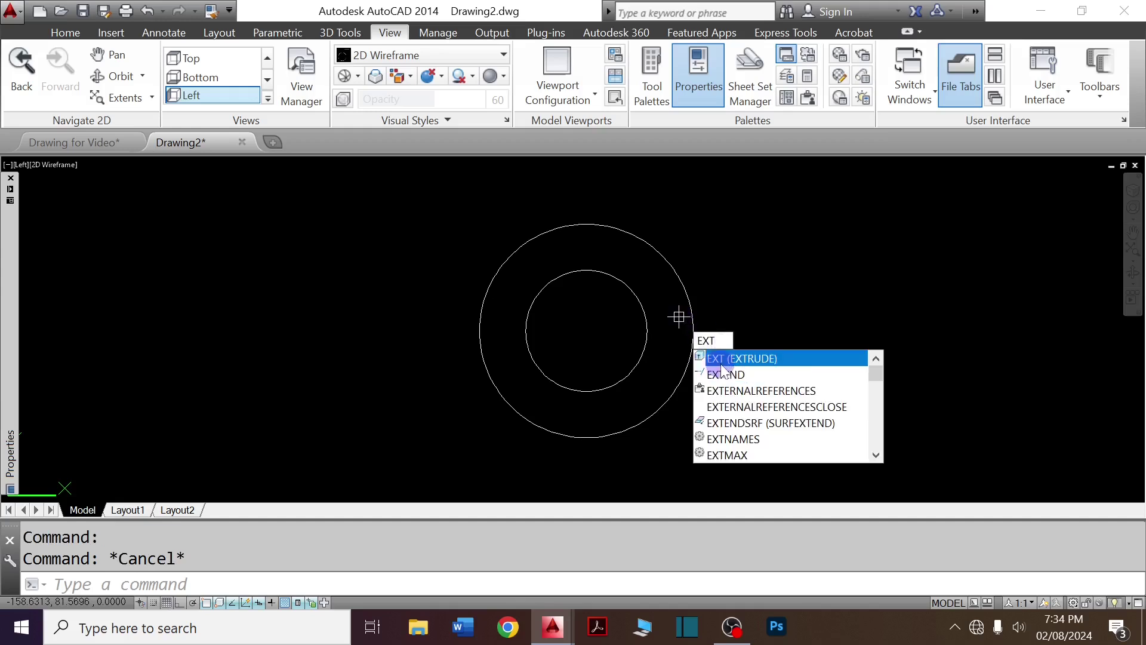
key(Return)
key(Escape)
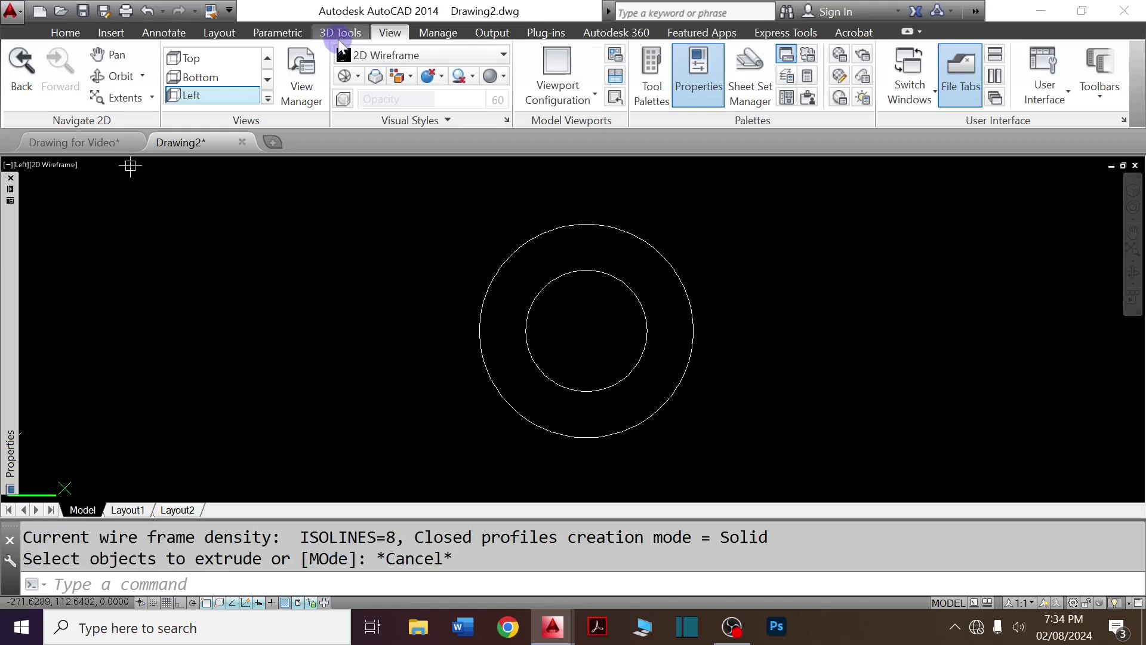
click(338, 36)
click(113, 70)
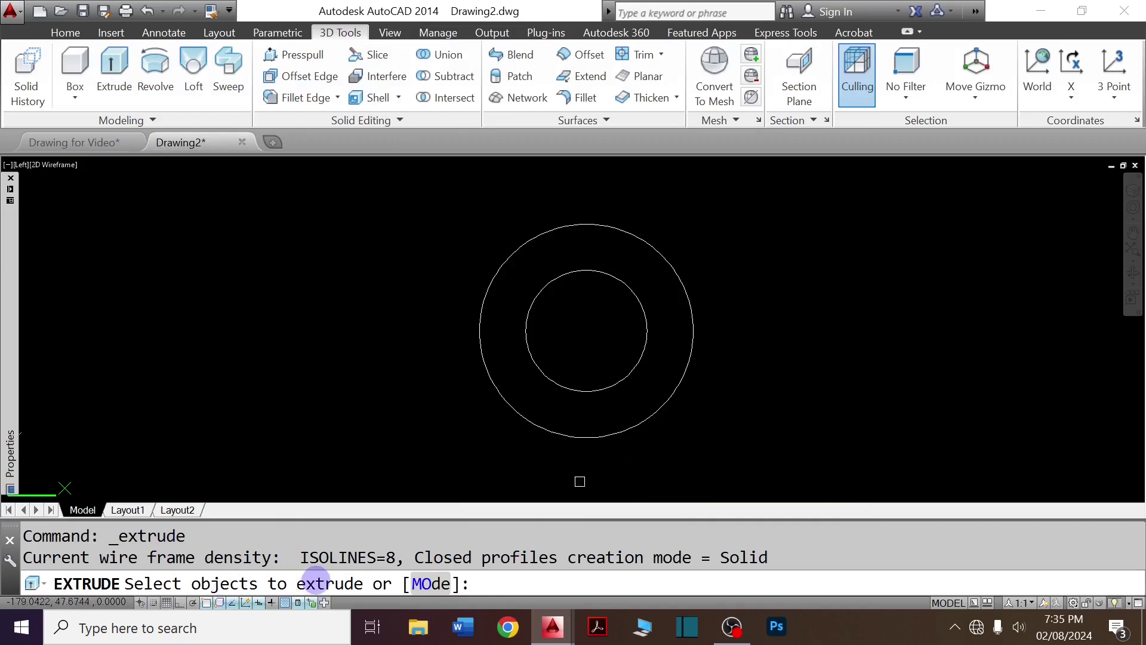
click(676, 396)
key(Return)
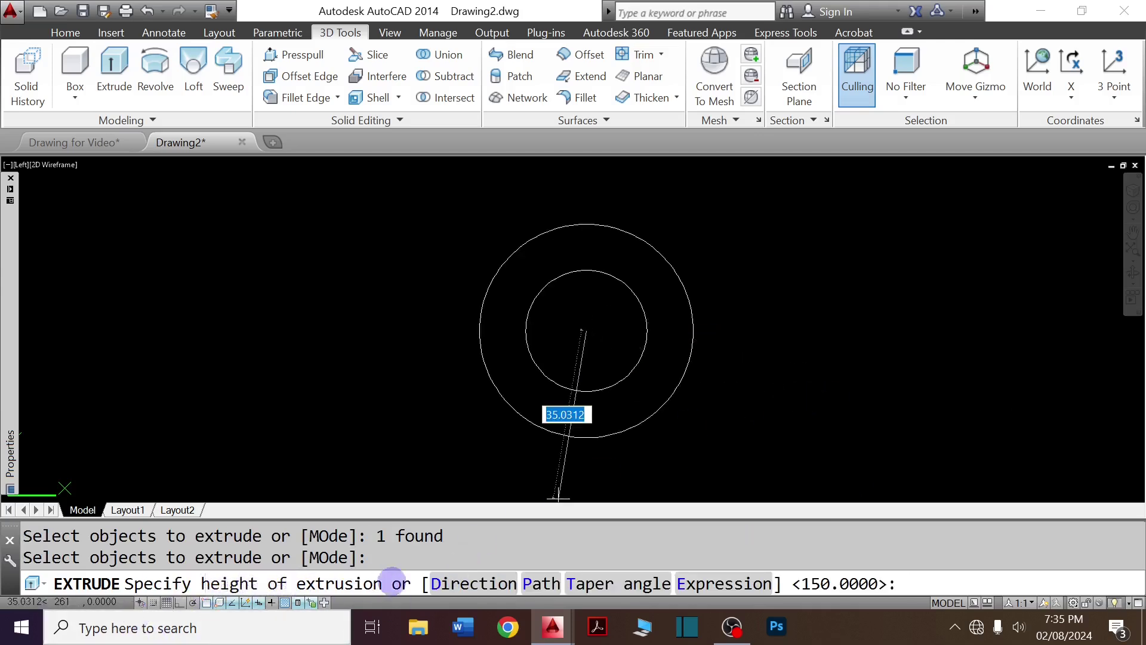
text(1)
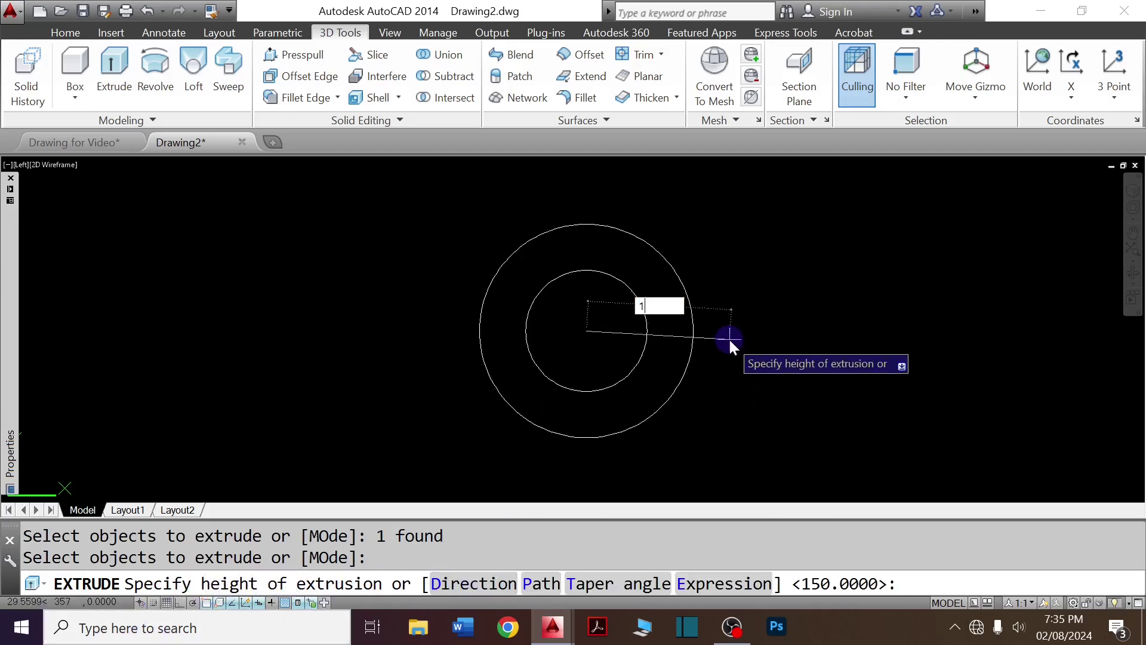
text(50)
key(Return)
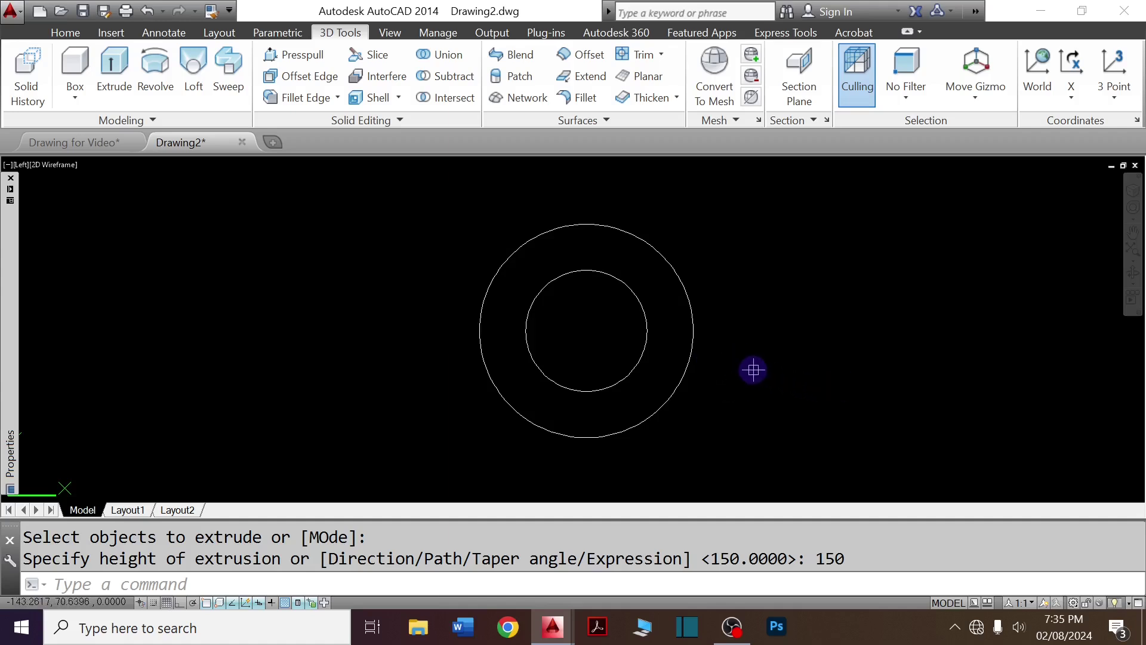
mouse_move(753, 370)
shift+middle_down()
mouse_move(658, 390)
mouse_move(709, 379)
mouse_move(647, 325)
shift+middle_up()
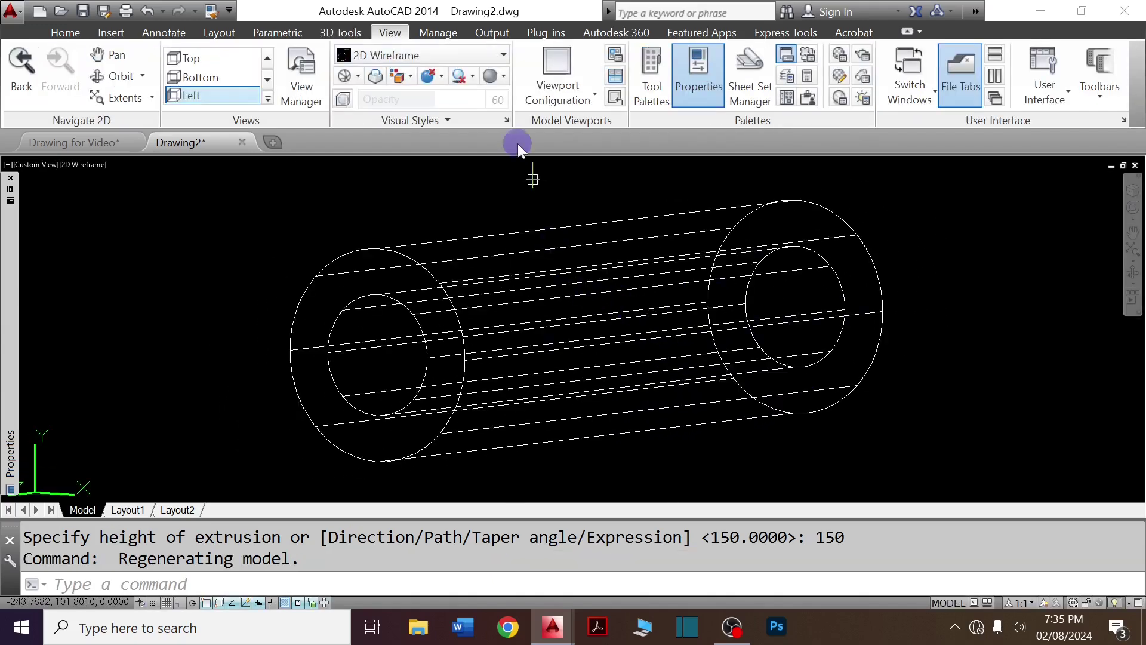
click(505, 55)
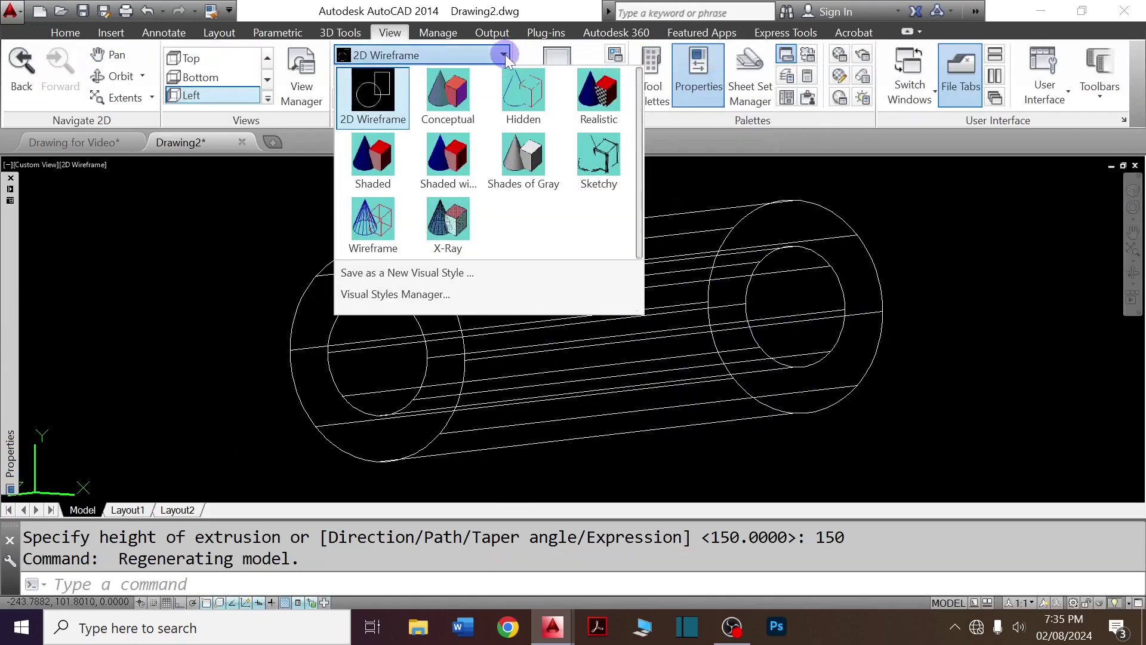
click(377, 111)
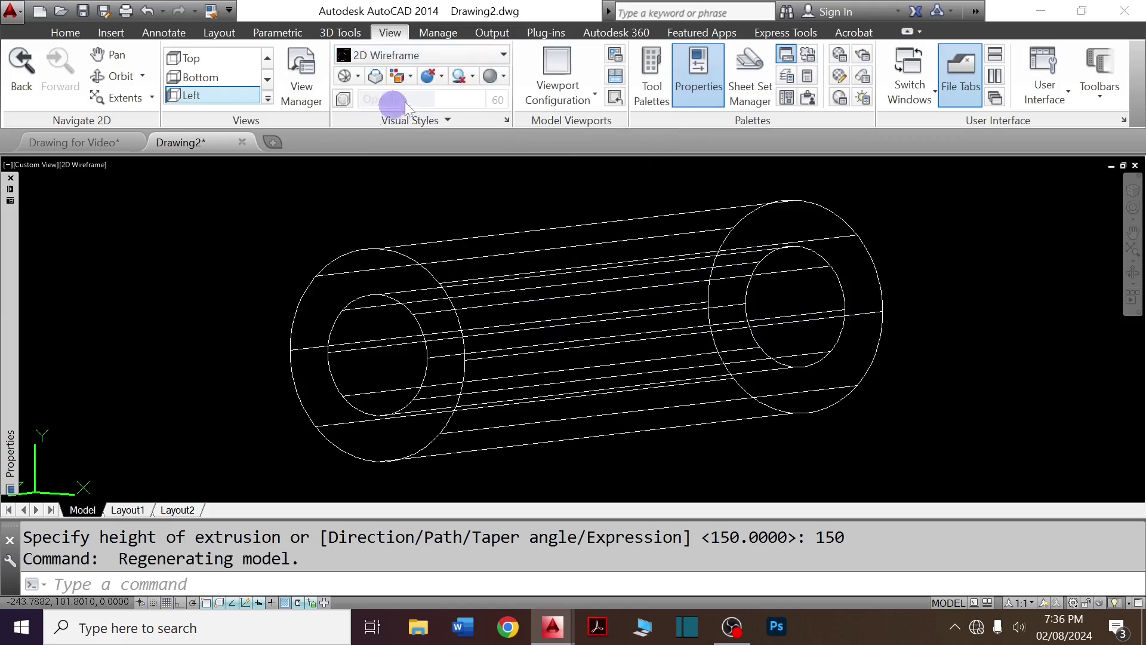
click(443, 60)
click(443, 106)
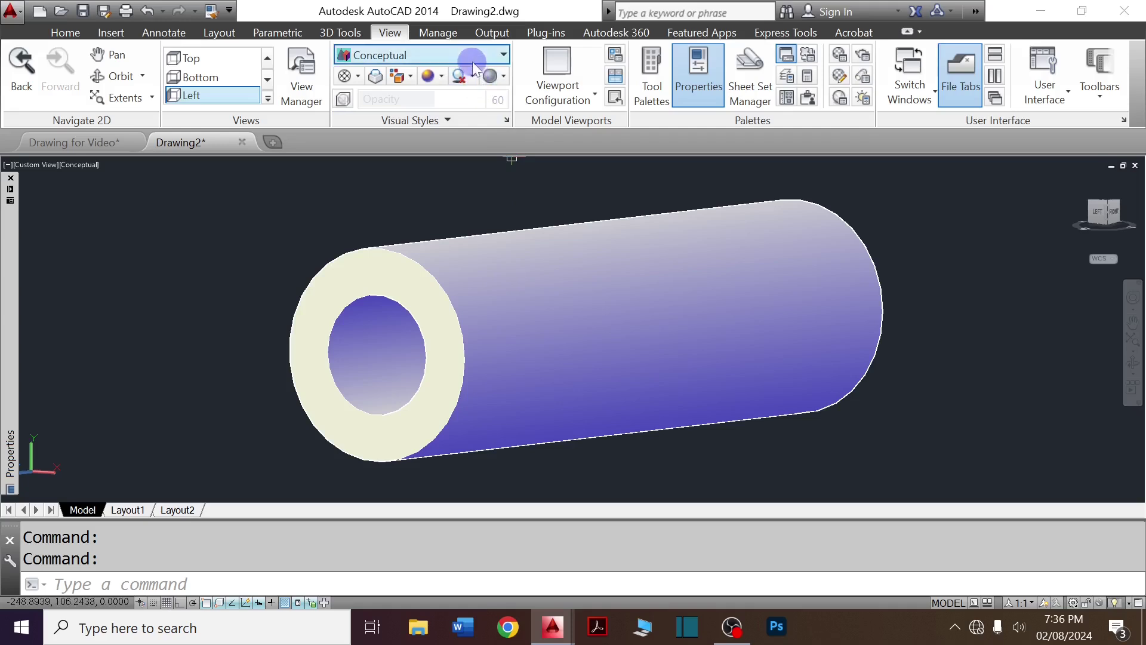
click(472, 57)
click(532, 101)
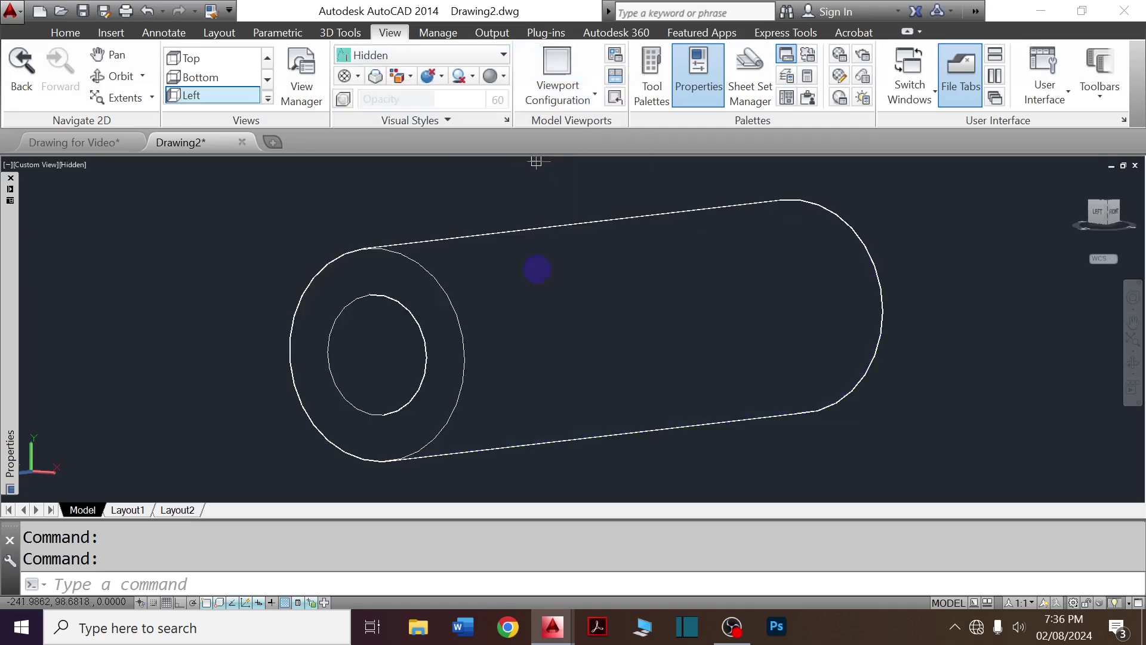
click(488, 57)
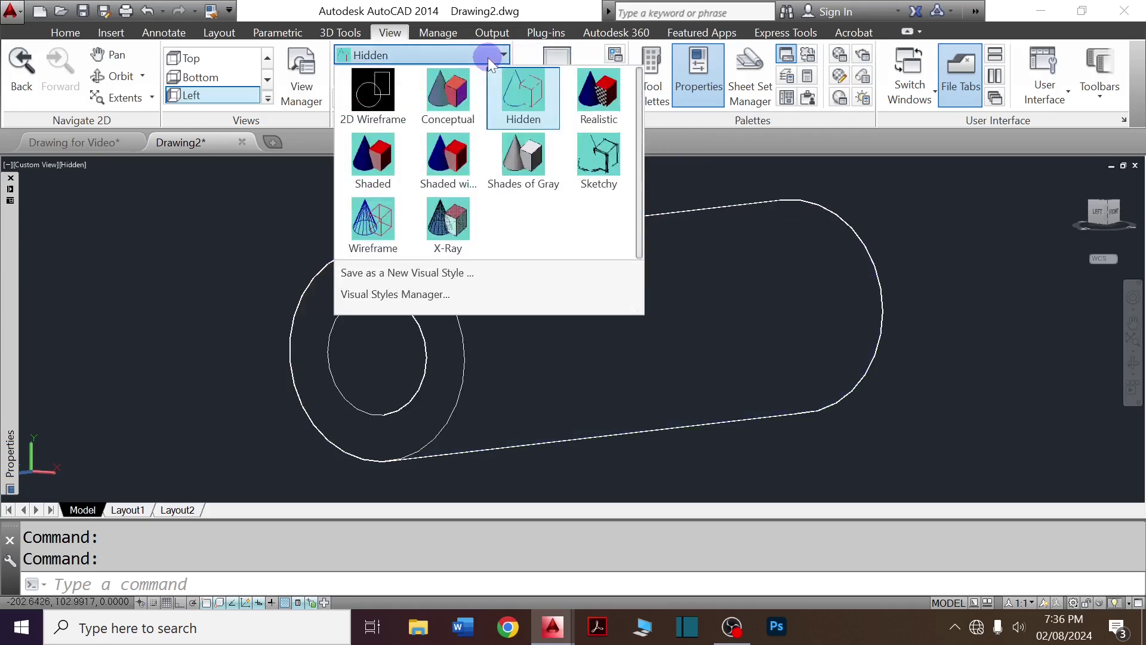
click(604, 99)
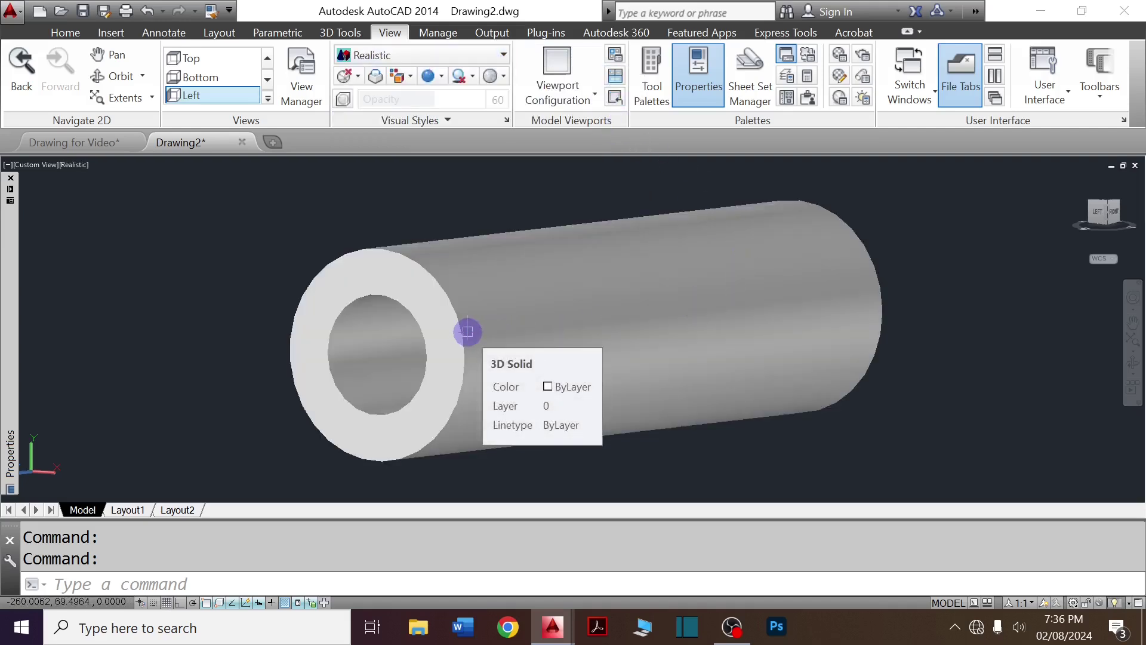
scroll(468, 333, down, 2)
scroll(484, 351, up, 2)
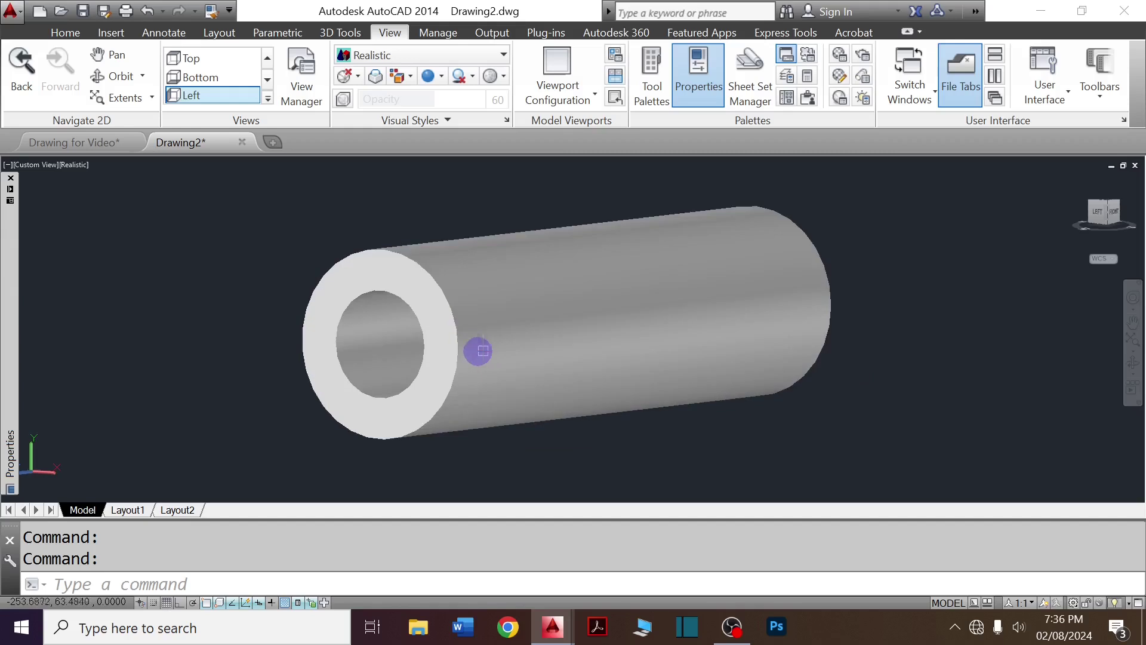
click(452, 55)
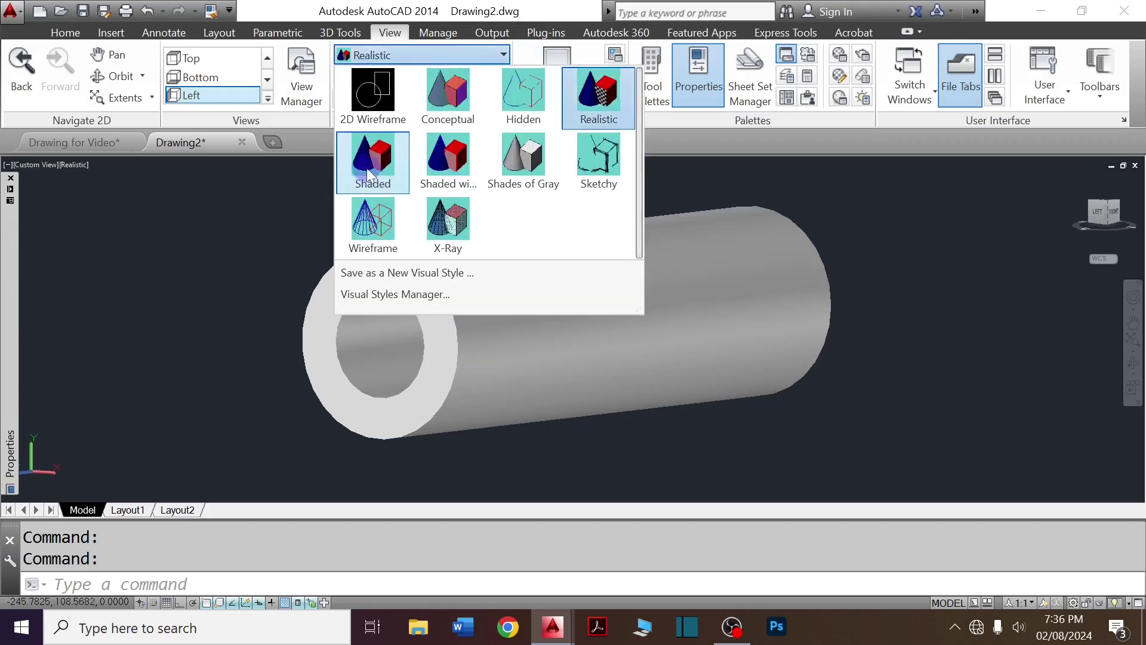
click(366, 166)
click(435, 55)
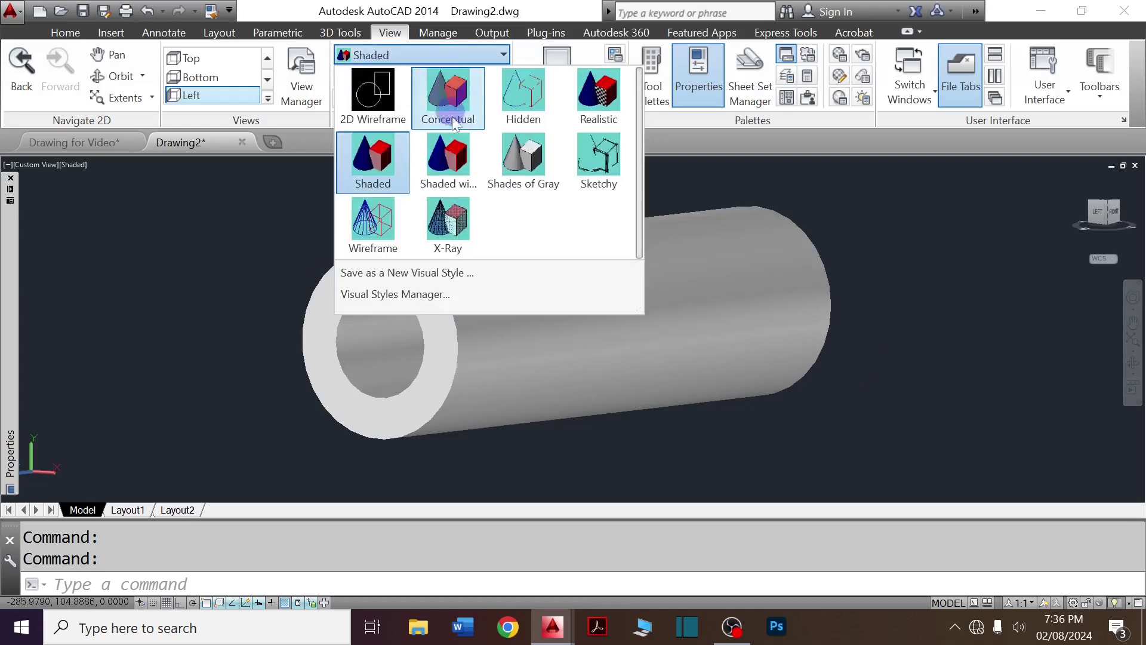
click(456, 160)
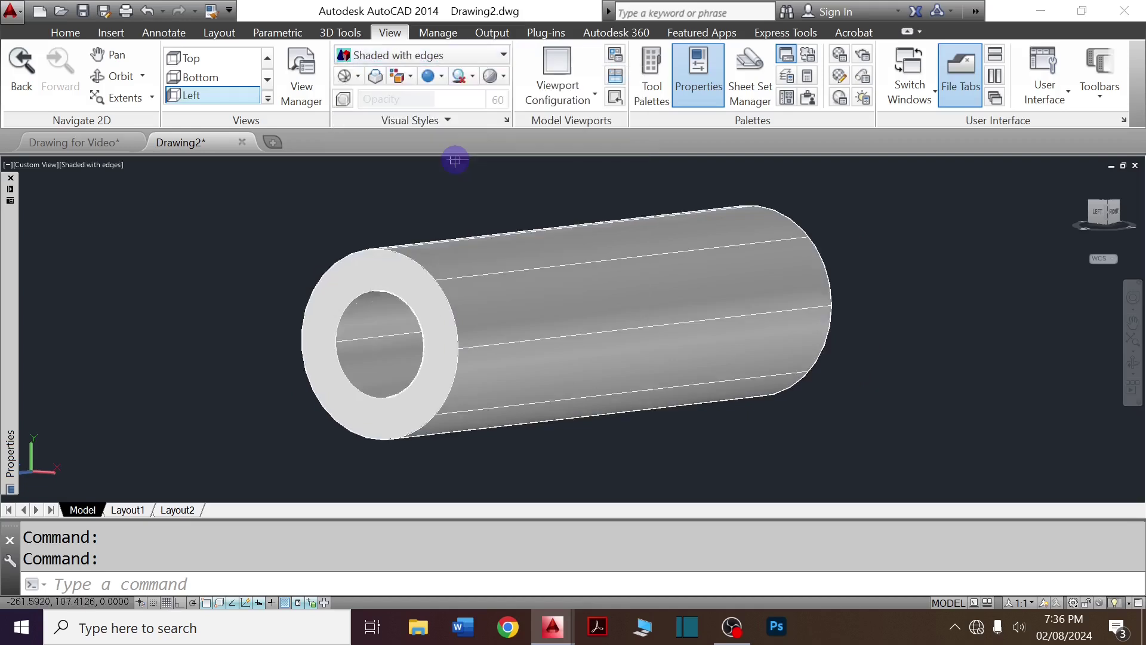
click(458, 56)
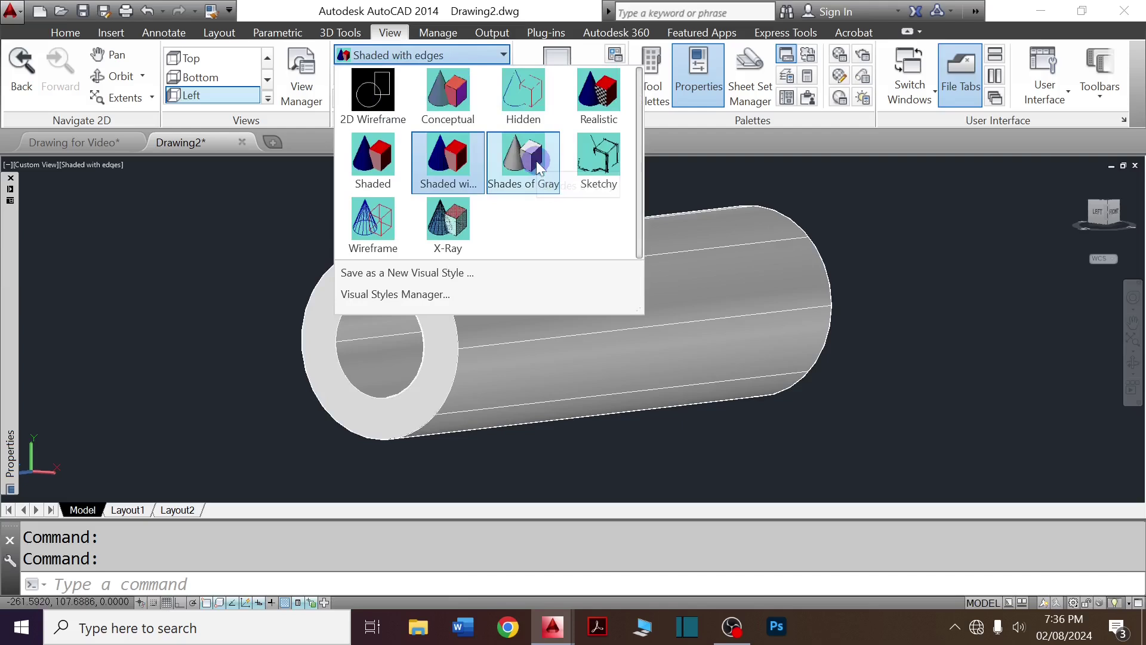
click(541, 182)
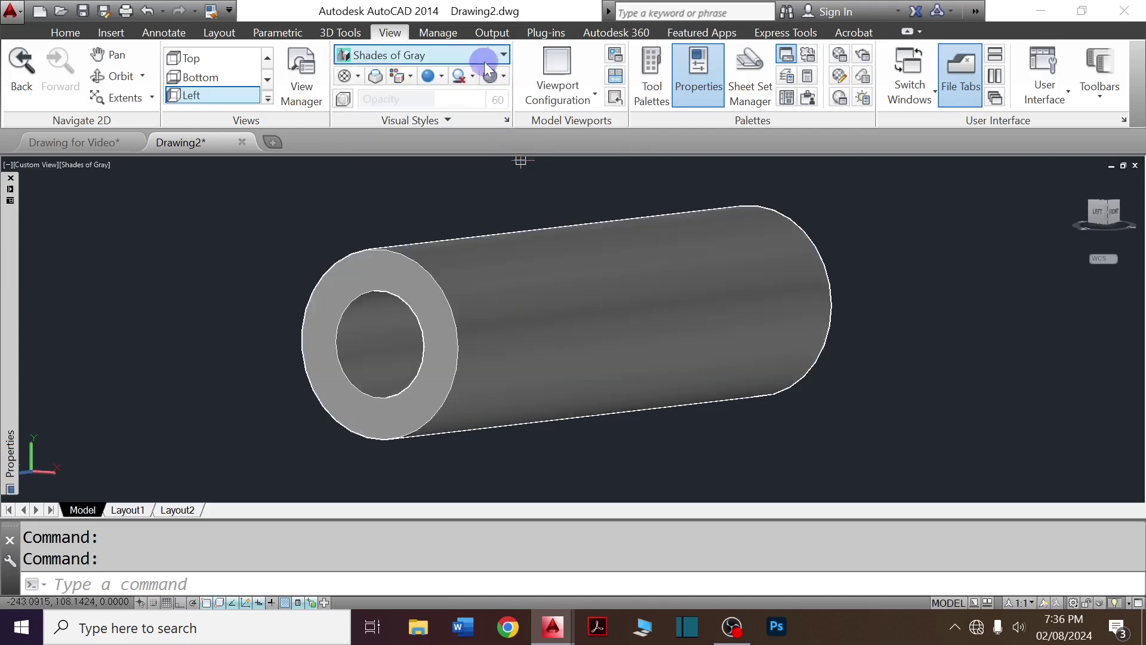
click(454, 55)
click(615, 162)
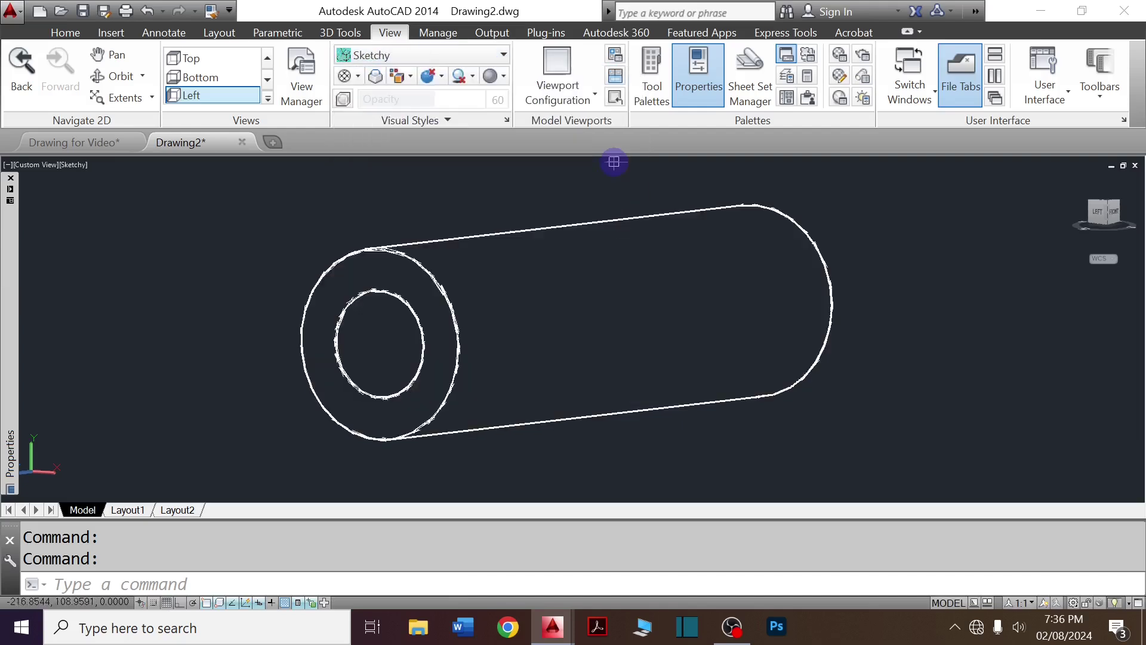
click(472, 55)
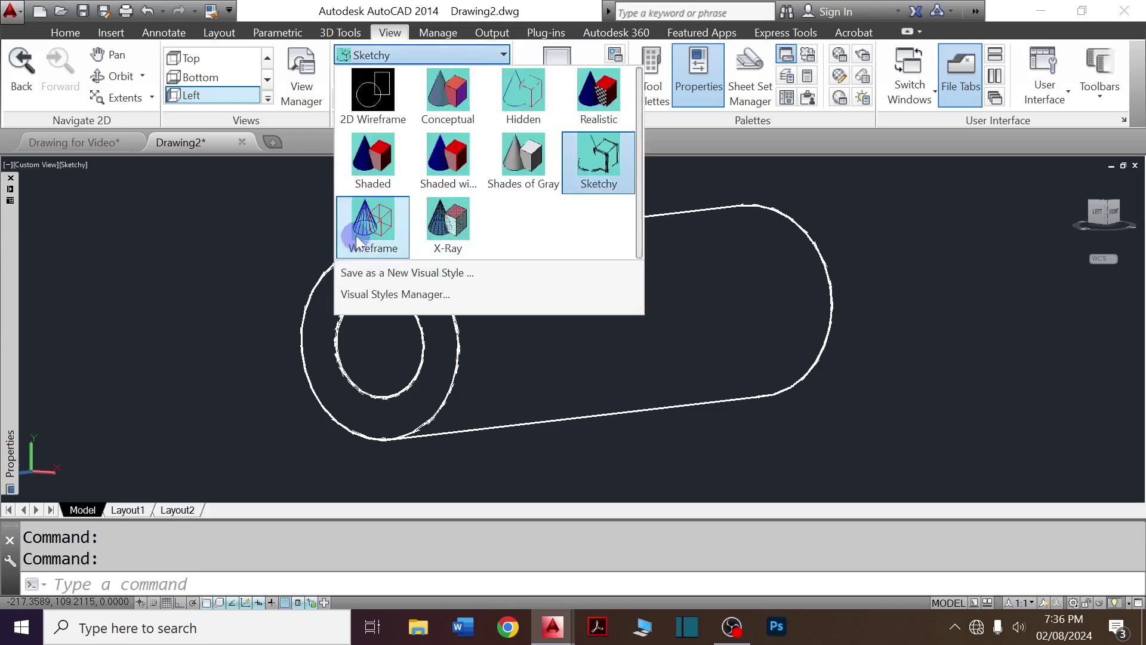
click(373, 218)
click(450, 52)
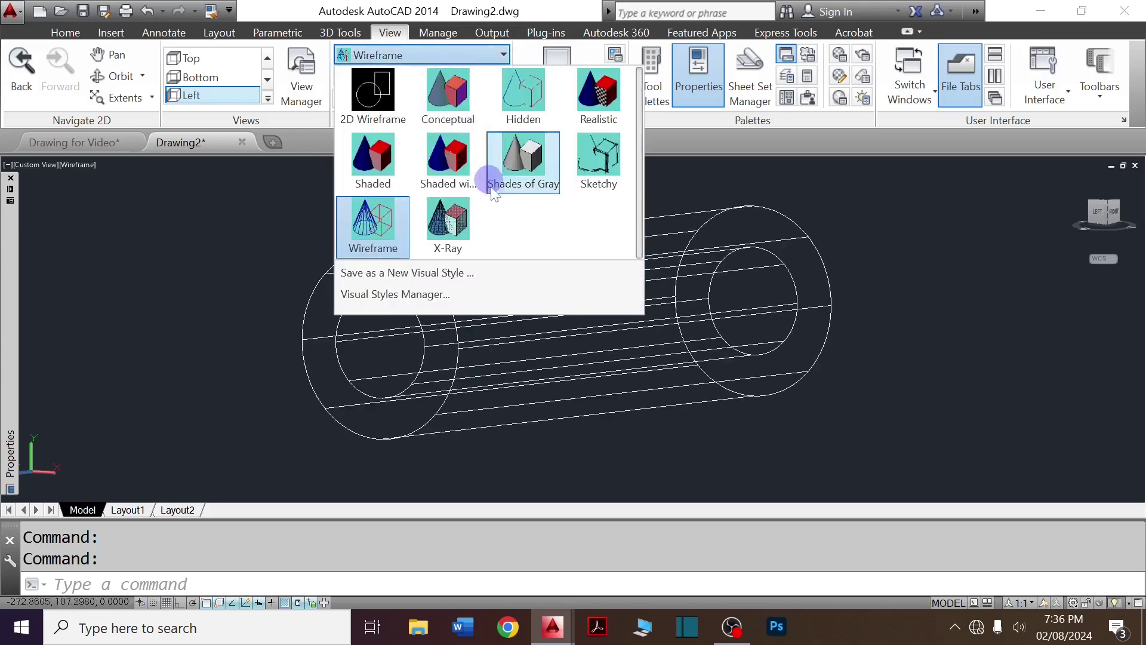
click(456, 225)
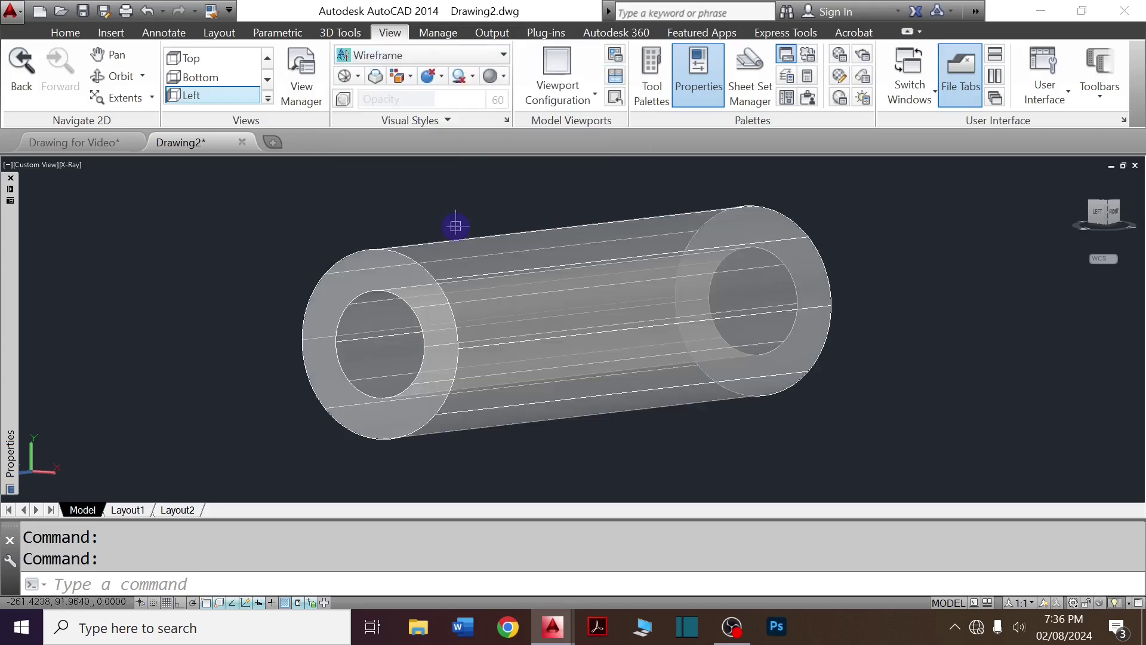
click(460, 55)
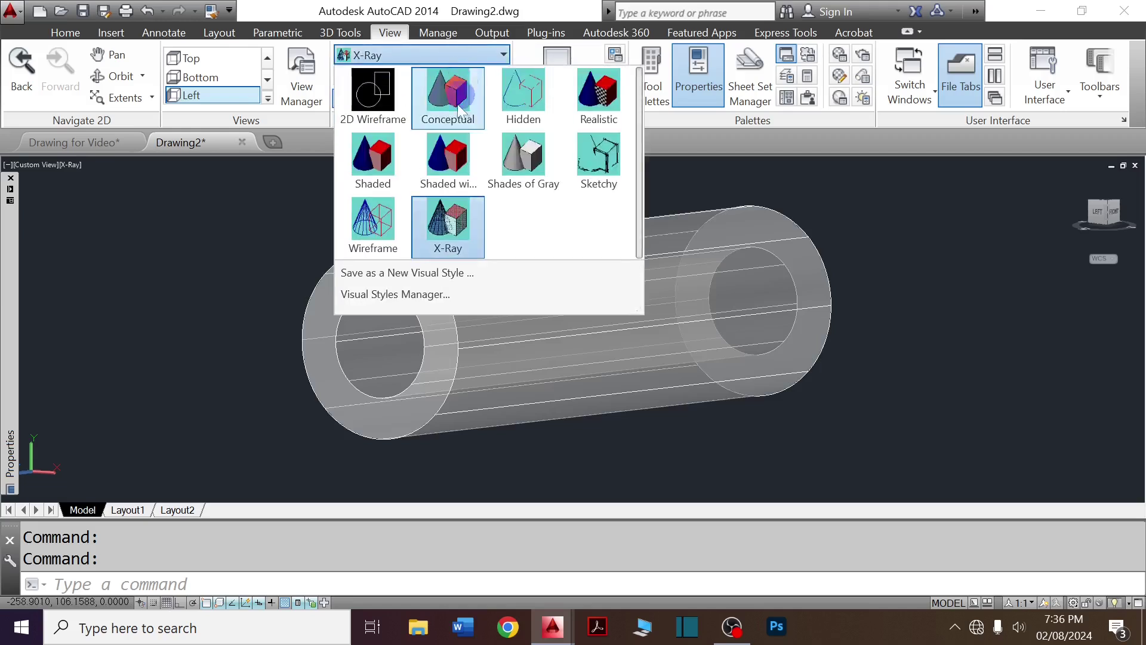
click(599, 96)
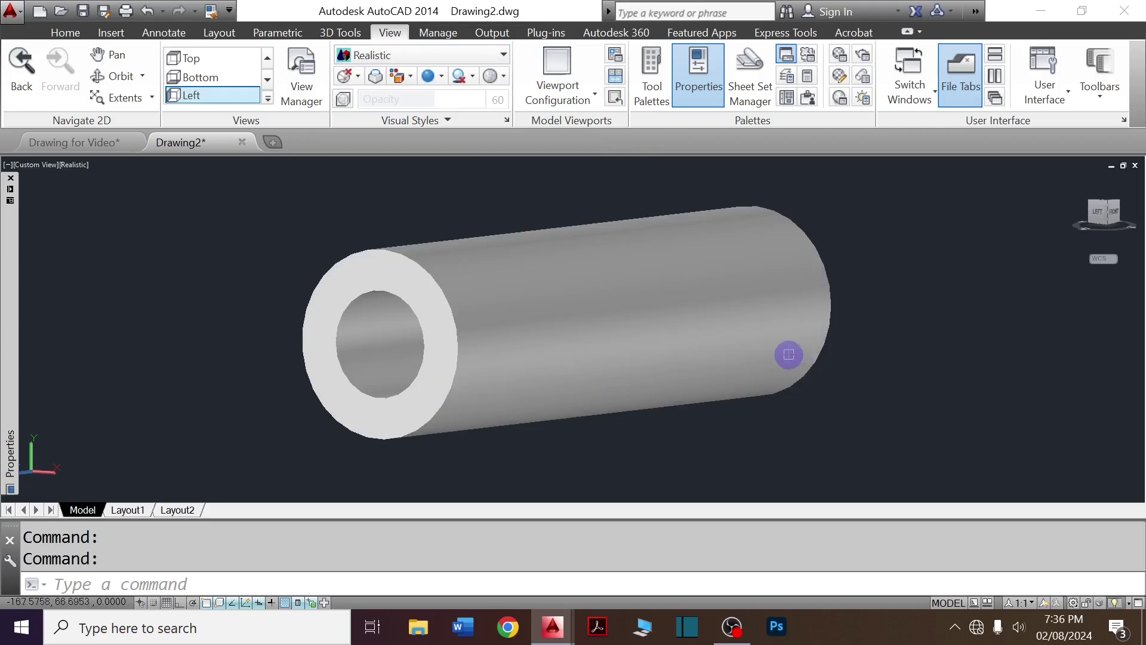
scroll(788, 354, down, 4)
key(ctrl+Tab)
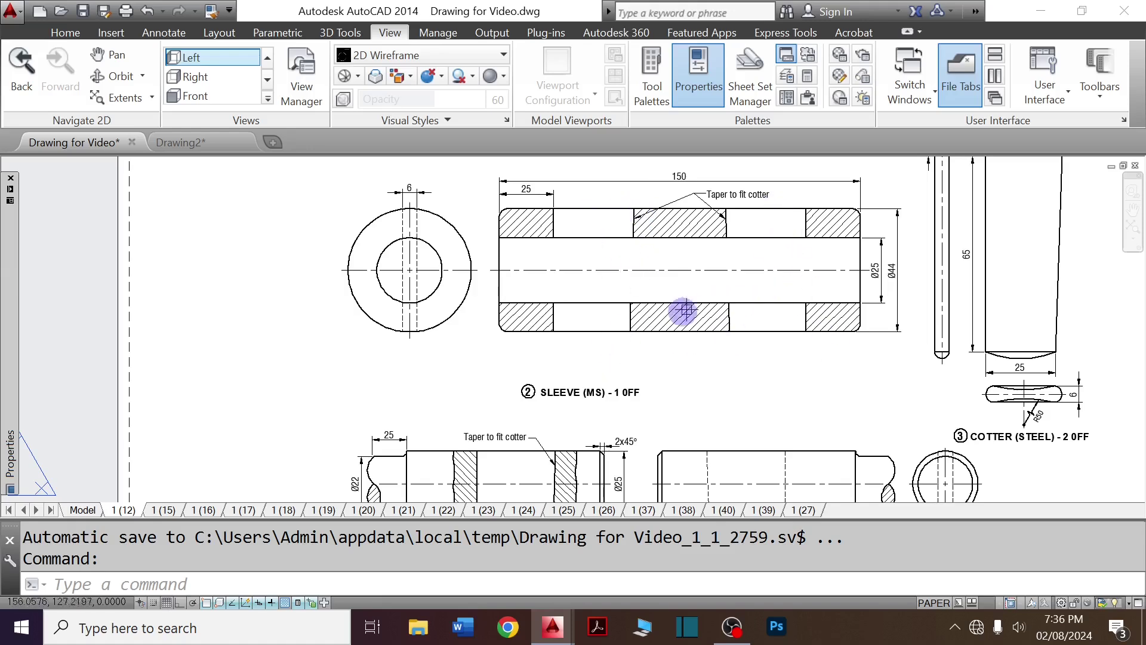
scroll(679, 313, down, 2)
scroll(718, 252, up, 2)
scroll(718, 251, up, 2)
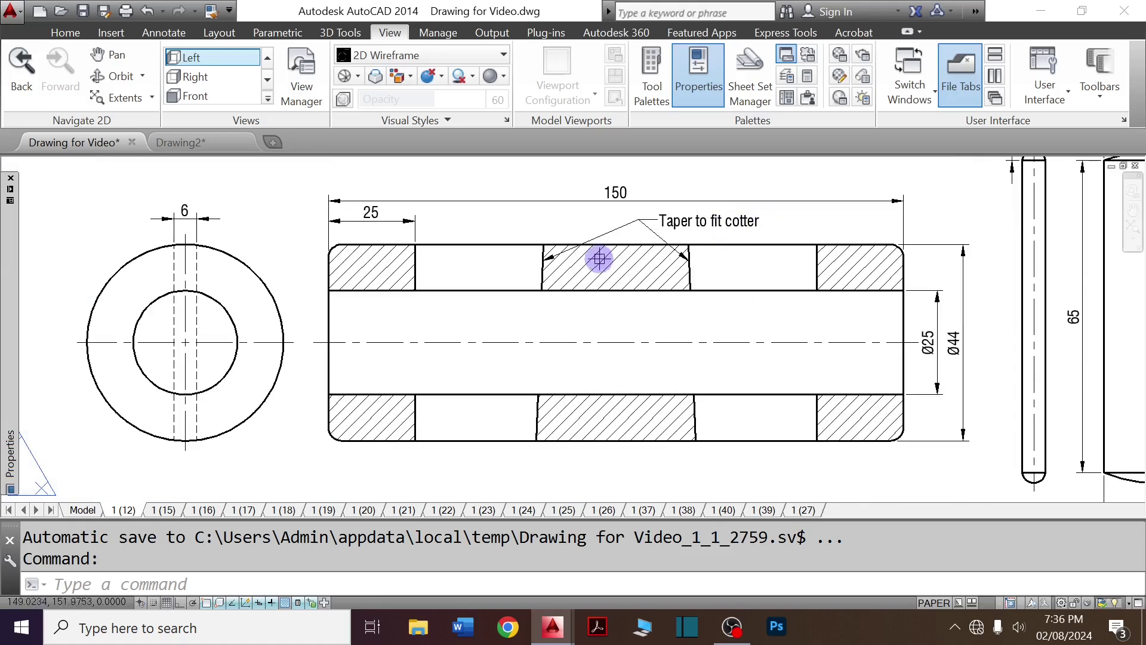
scroll(596, 258, down, 2)
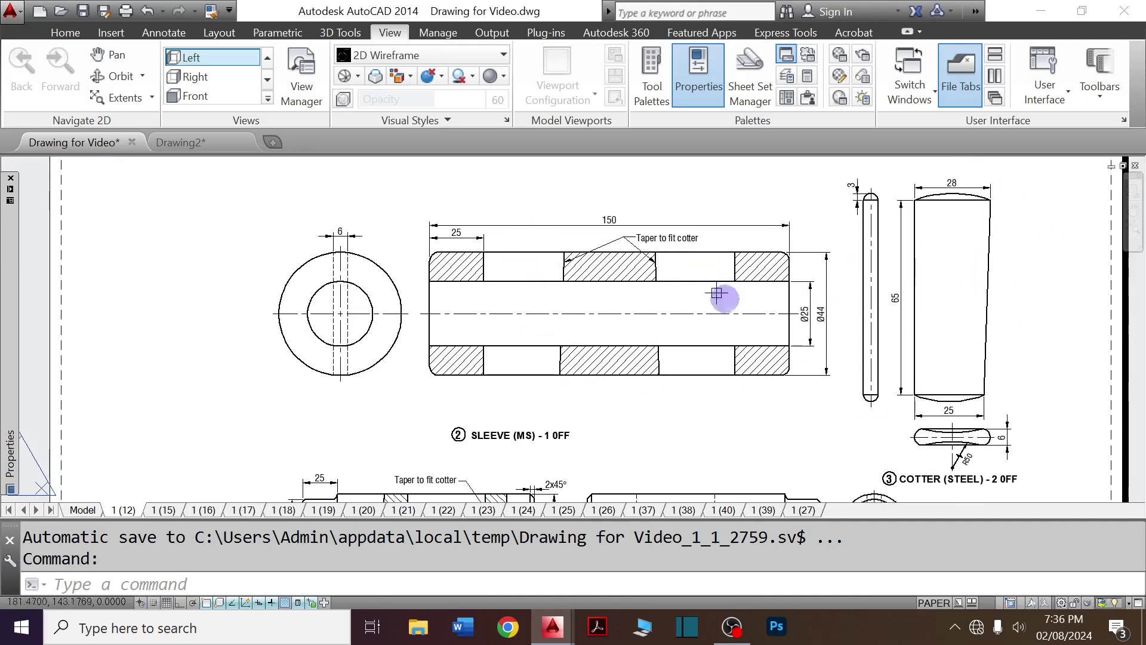
key(ctrl+Page_Down)
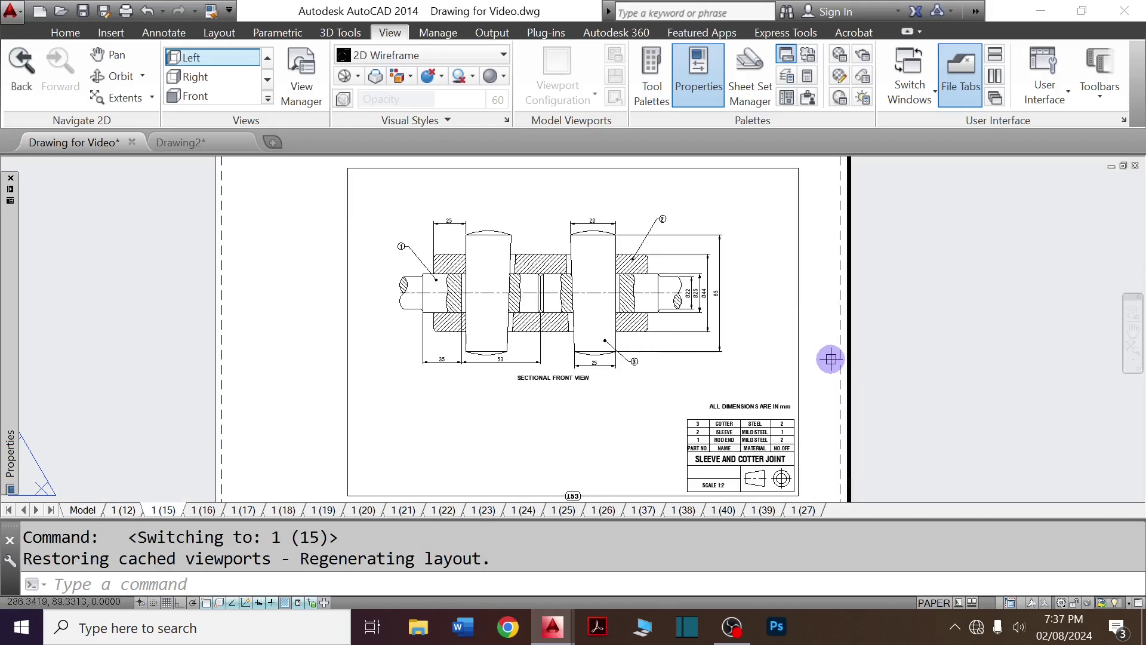
scroll(503, 259, up, 5)
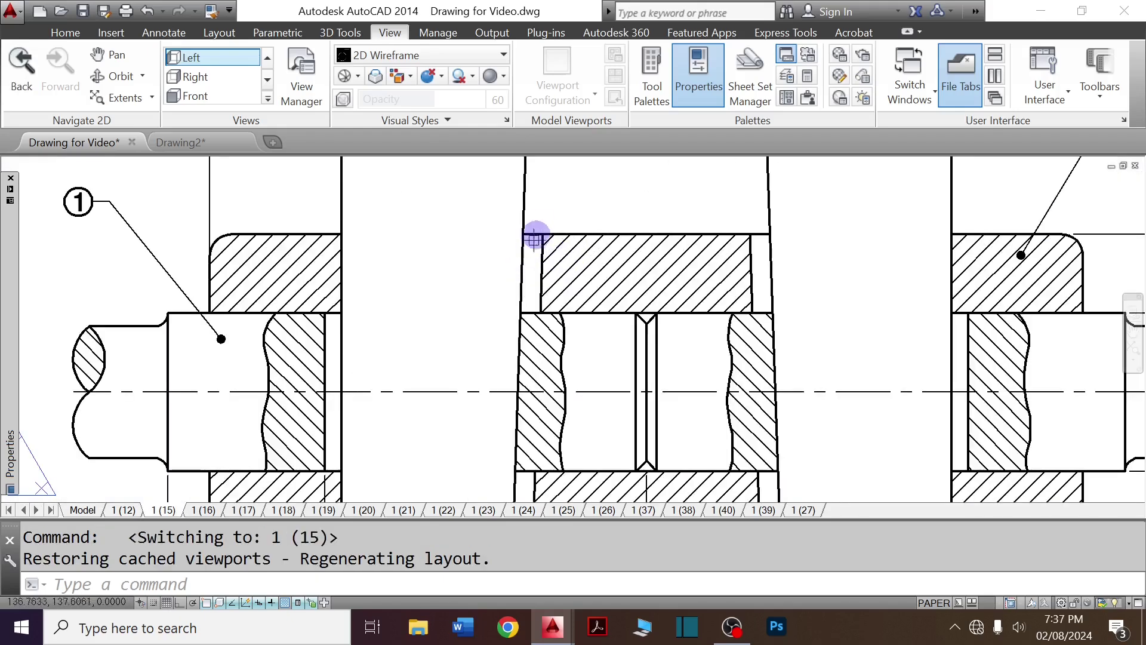
scroll(532, 301, down, 2)
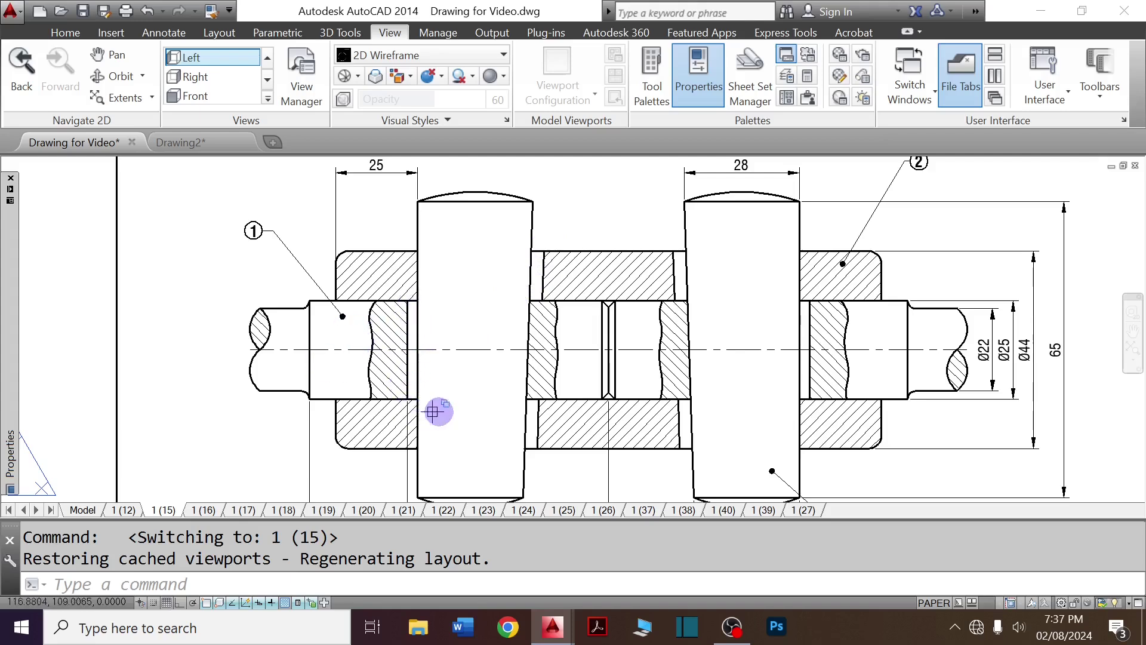
scroll(441, 411, down, 2)
scroll(487, 292, up, 2)
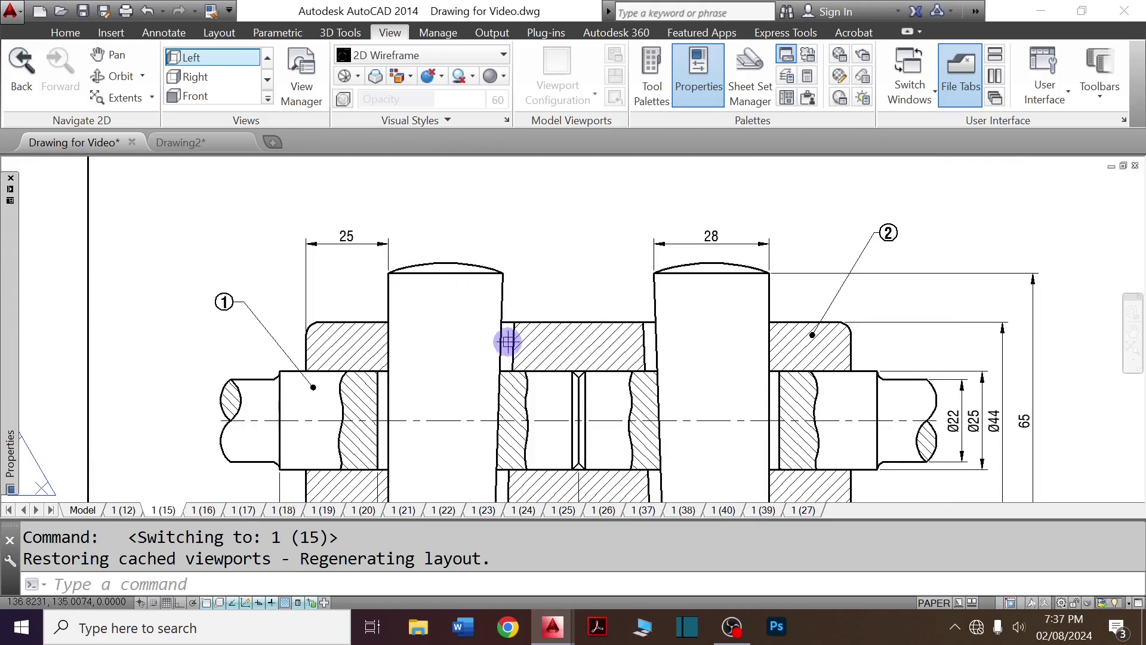
scroll(508, 342, down, 2)
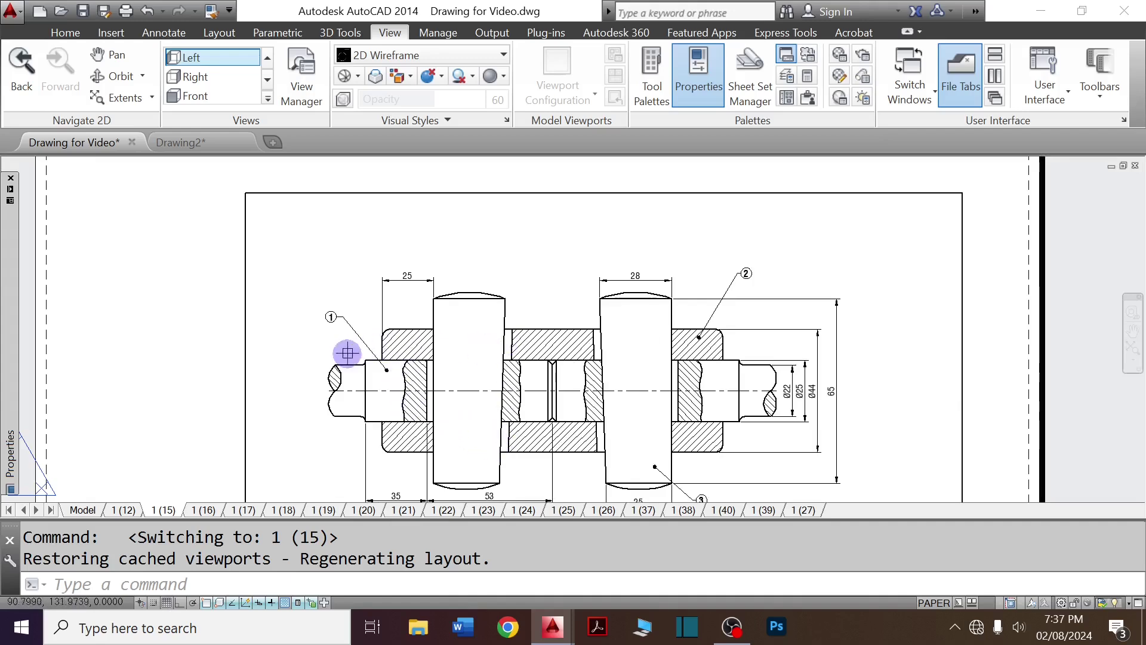
key(ctrl+Page_Up)
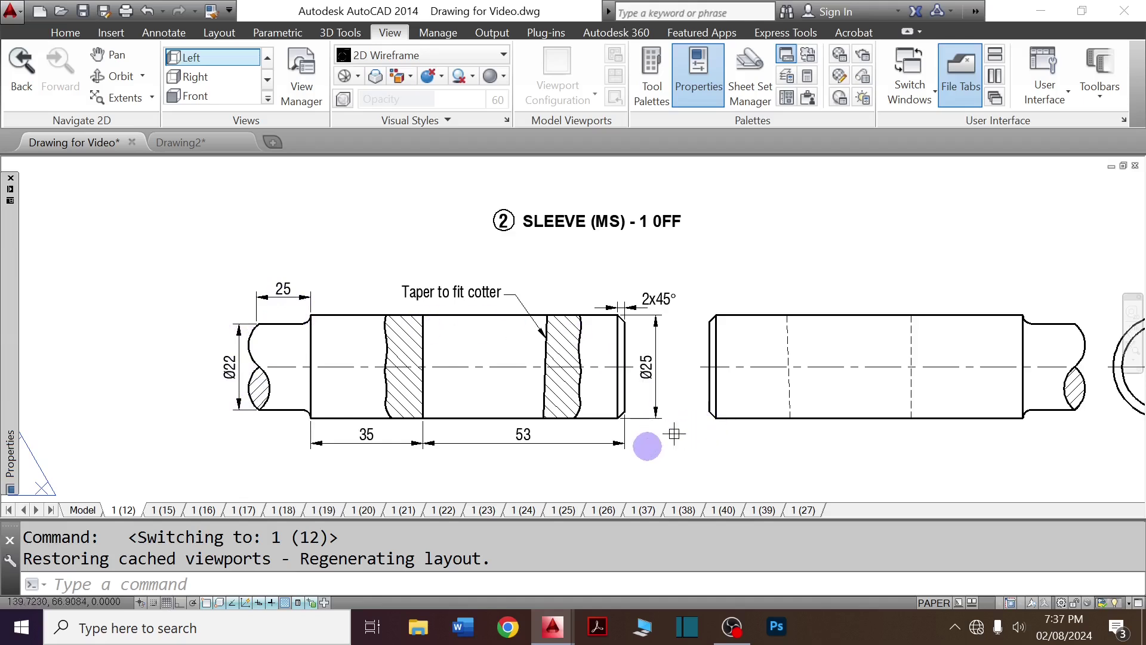
key(ctrl+Tab)
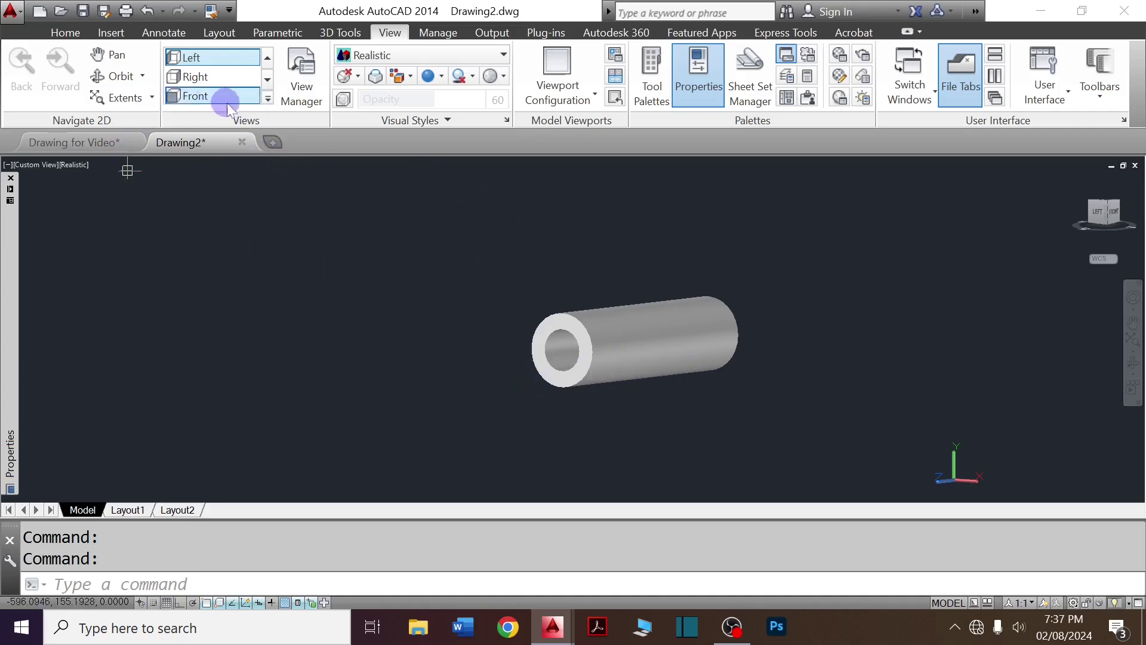
- Switch to South-East Isometric and draw a 25-diameter circle beside the tube
click(266, 99)
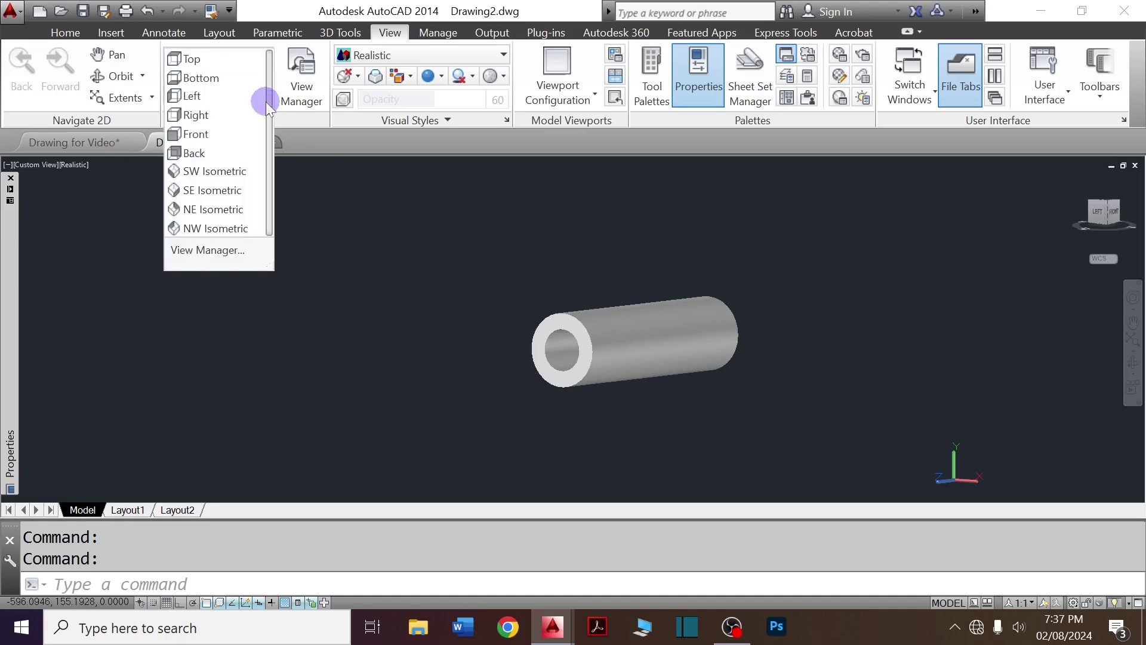
click(230, 191)
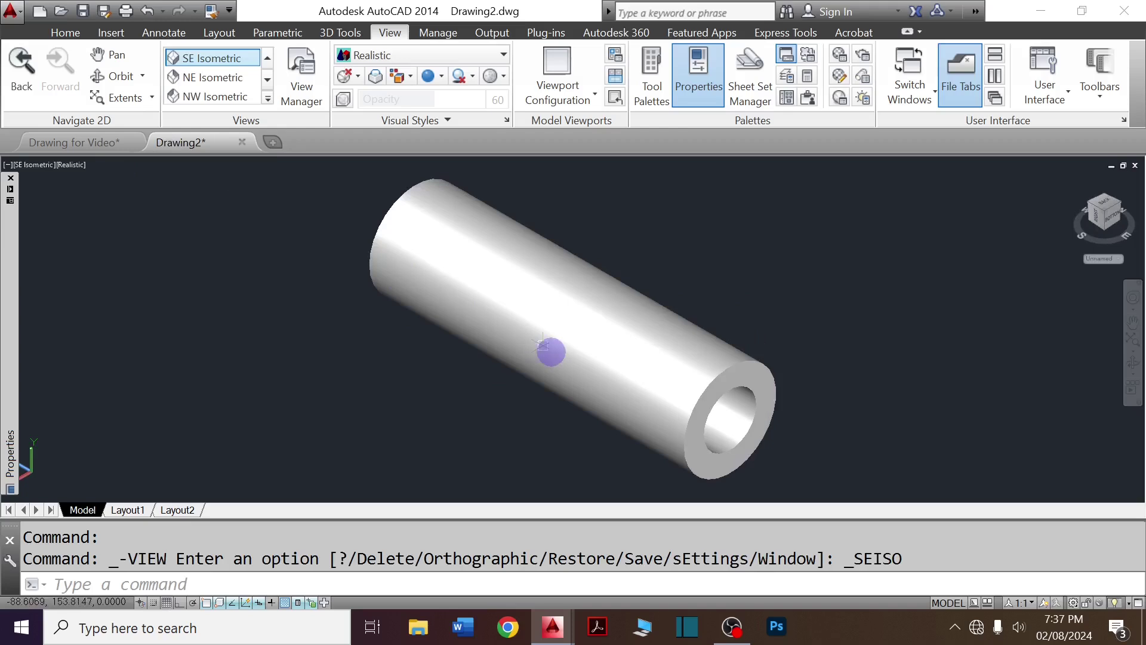
scroll(328, 351, down, 2)
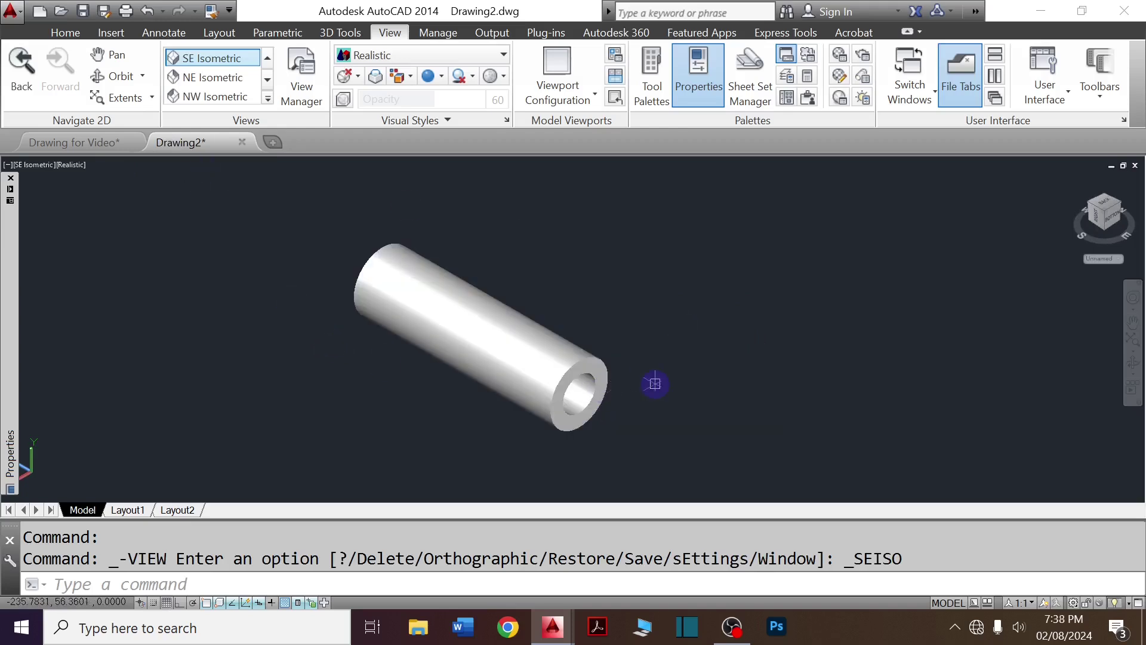
text(c)
key(Return)
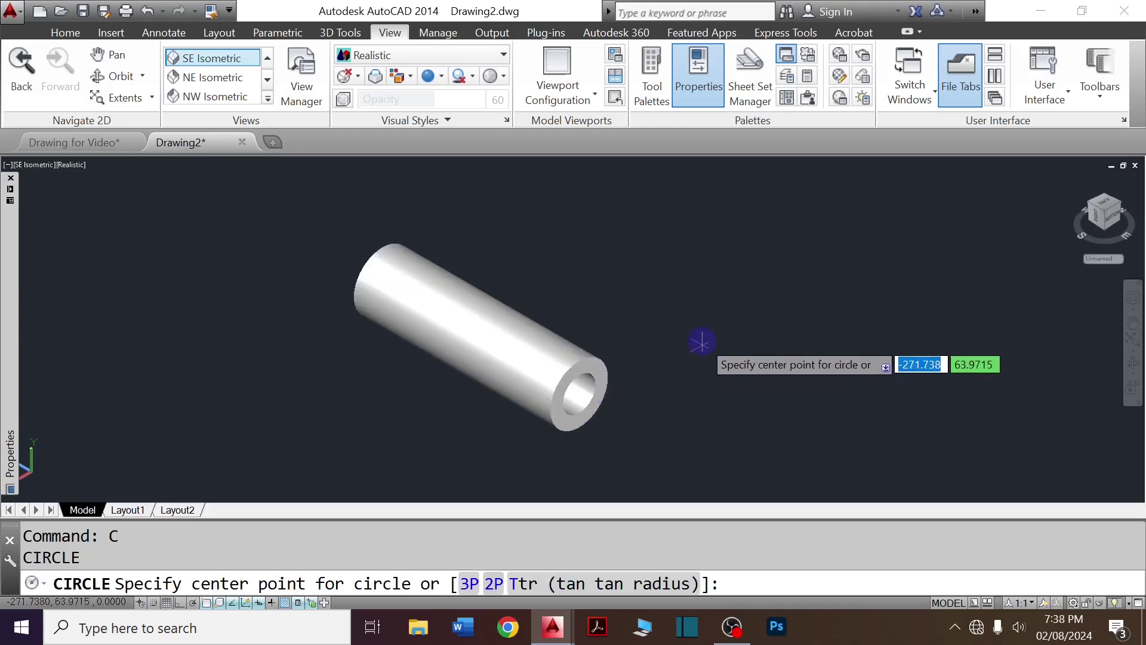
click(697, 328)
text(d)
key(Return)
text(25)
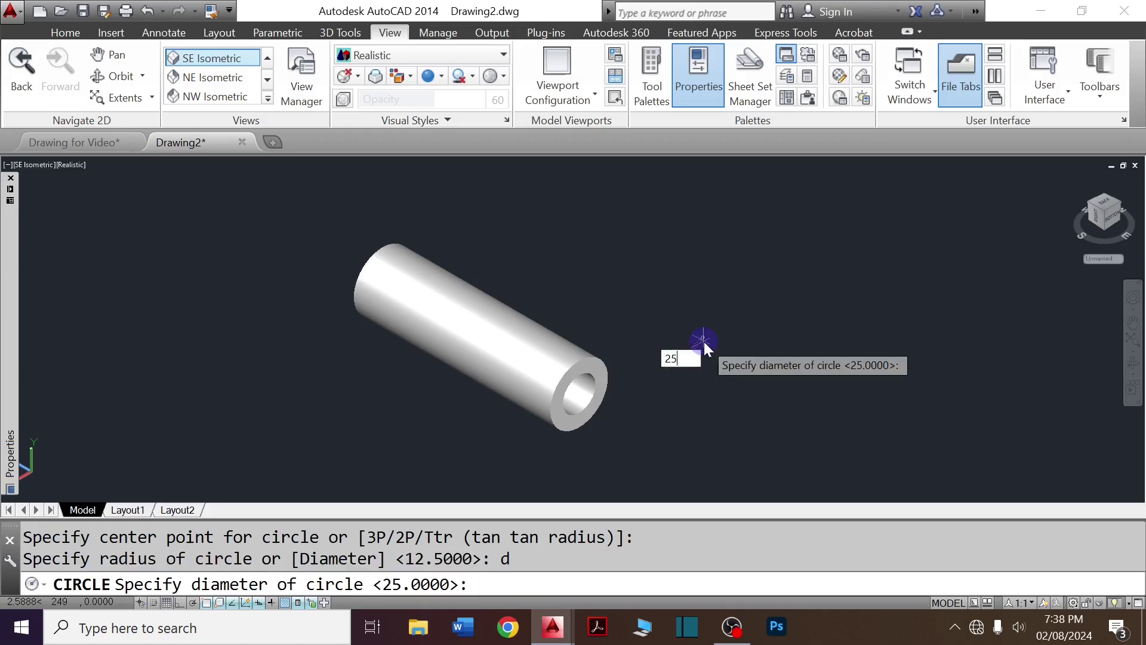
key(Return)
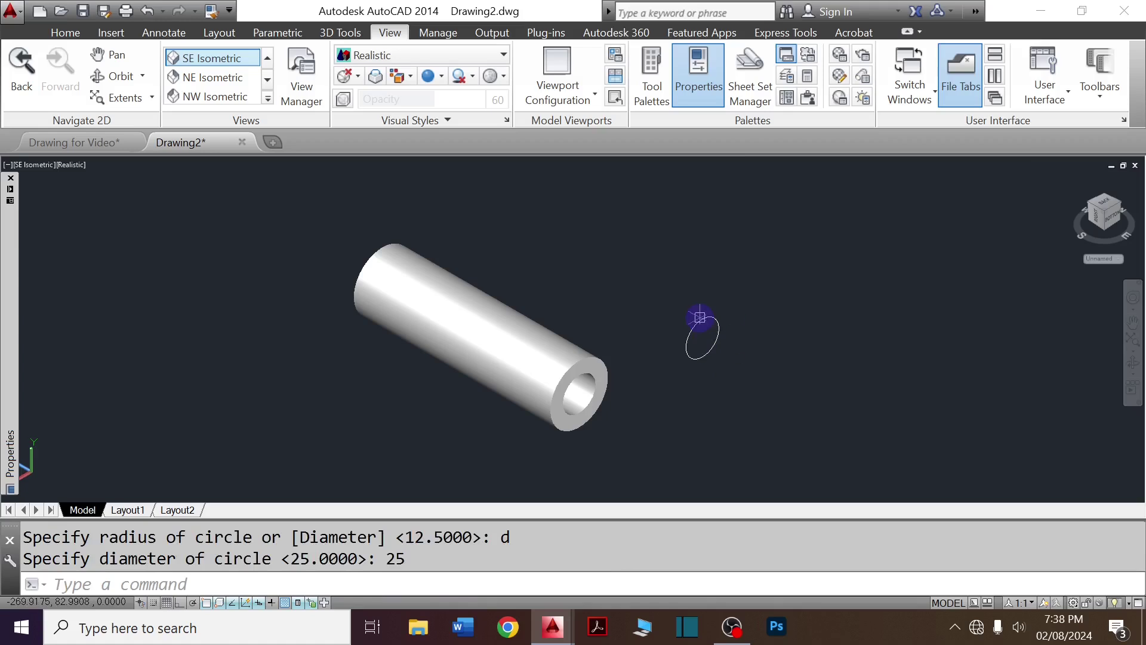
click(701, 317)
key(Escape)
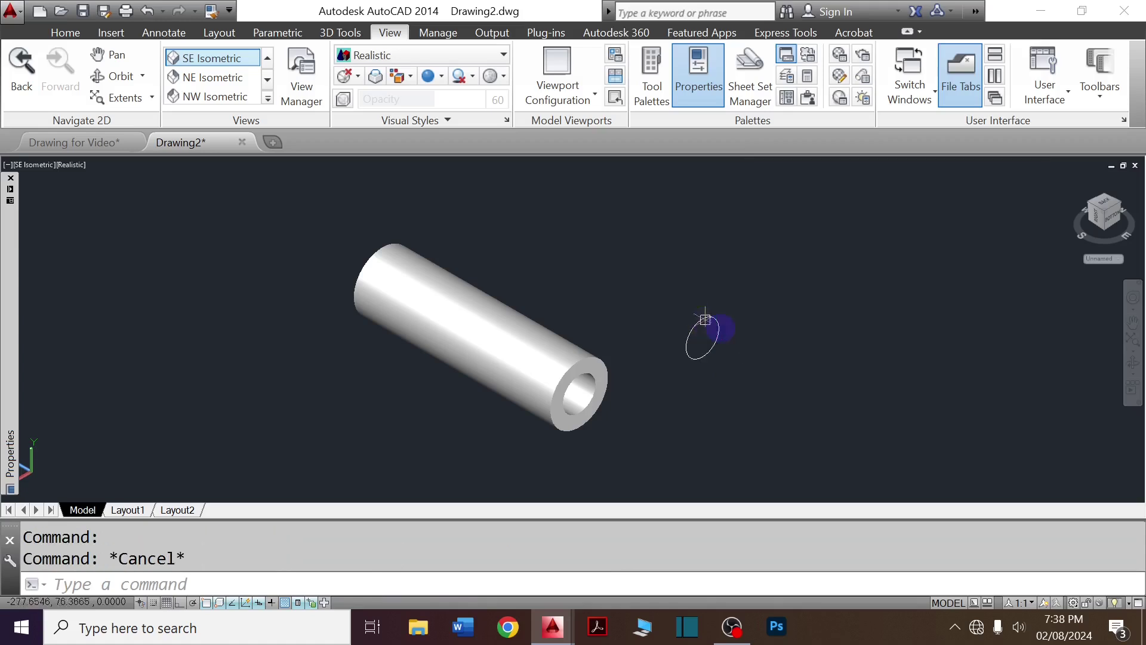
scroll(711, 330, up, 3)
text(EX)
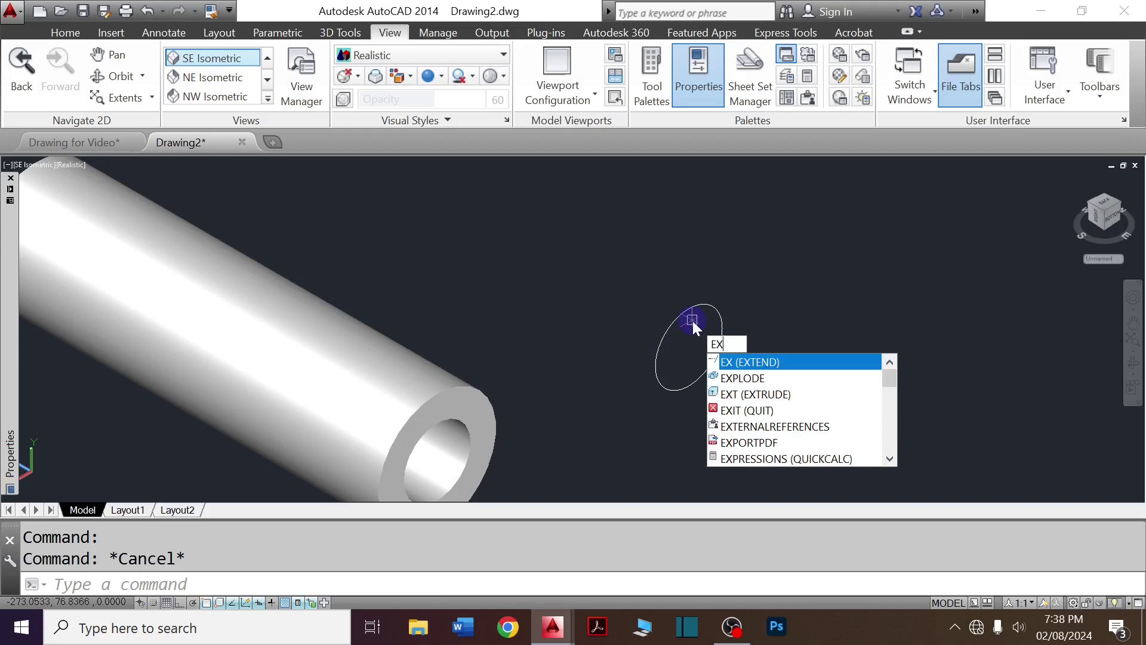
- Extrude the 25-diameter circle 88 units into a solid rod
key(Return)
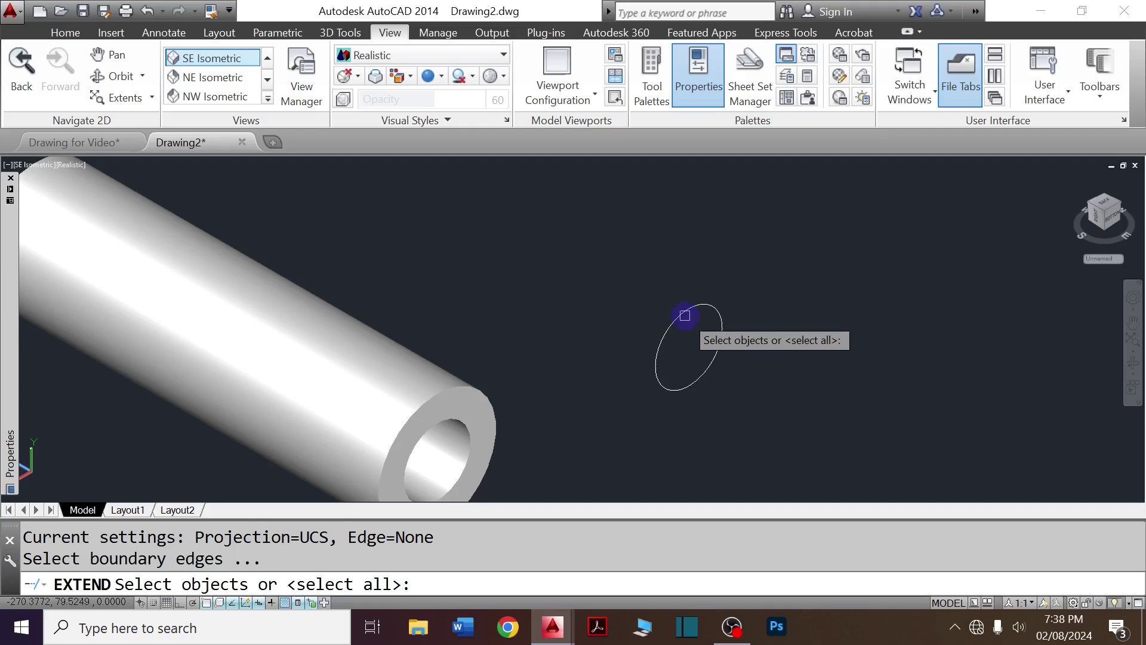
key(Return)
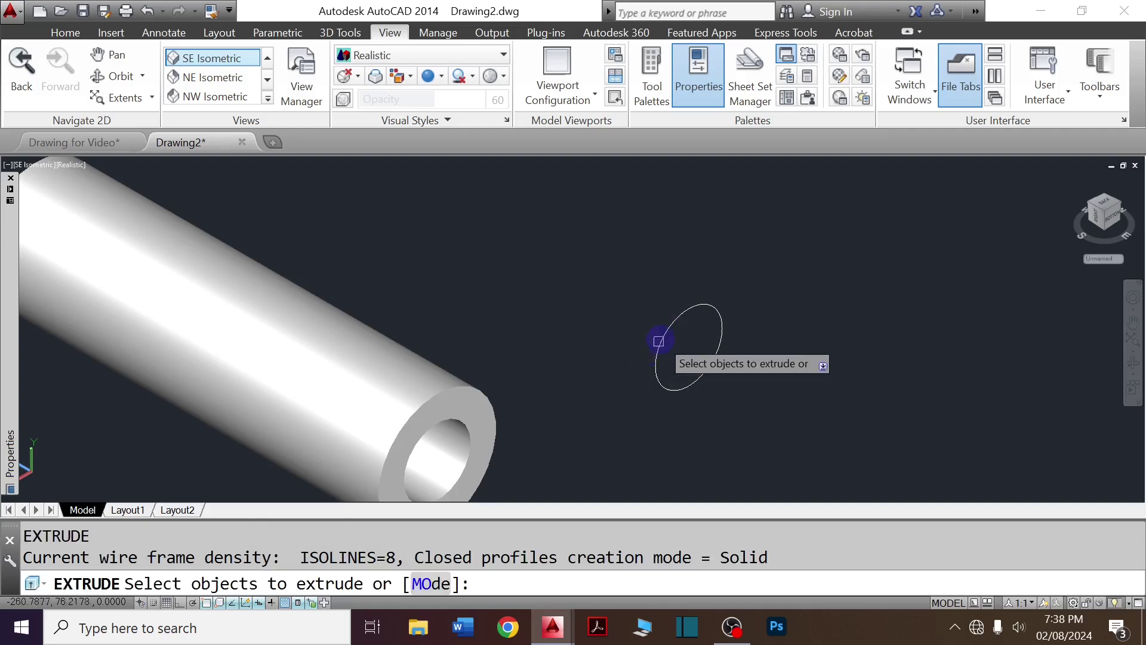
click(664, 331)
key(Return)
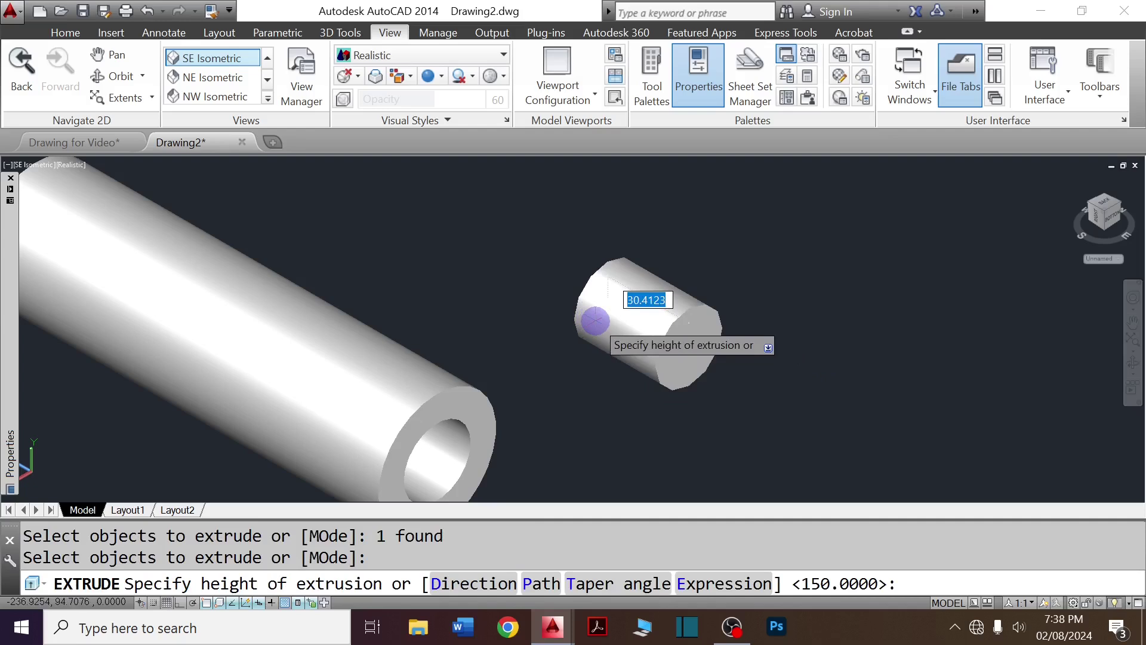
text(88)
key(Return)
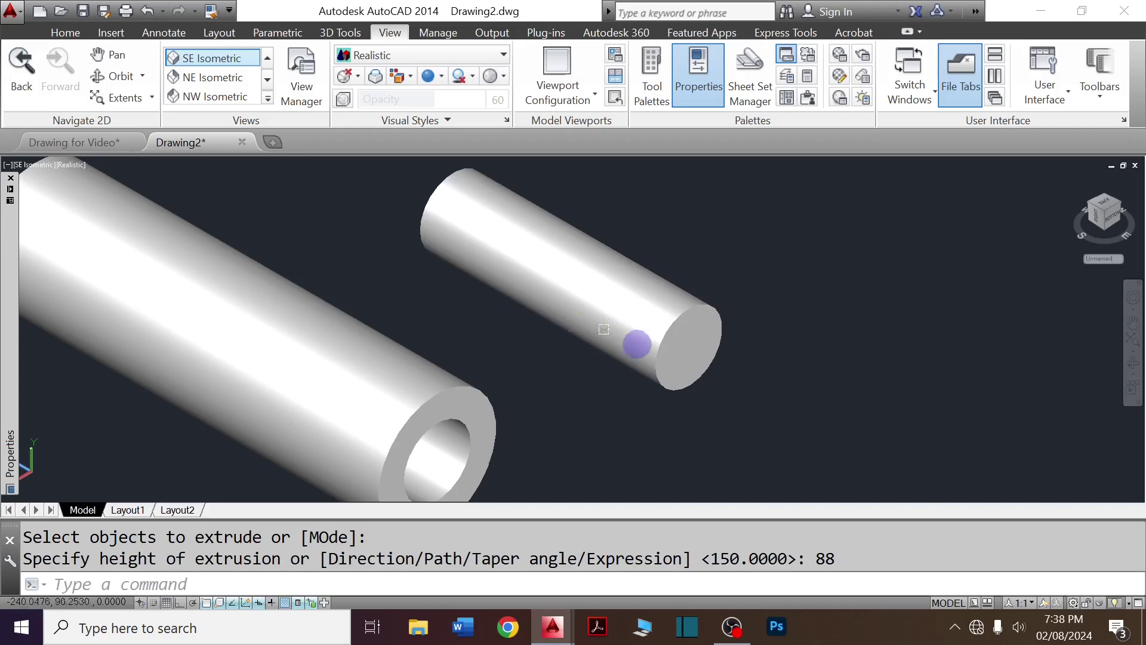
- Draw a 22-diameter circle beside the rod
text(C)
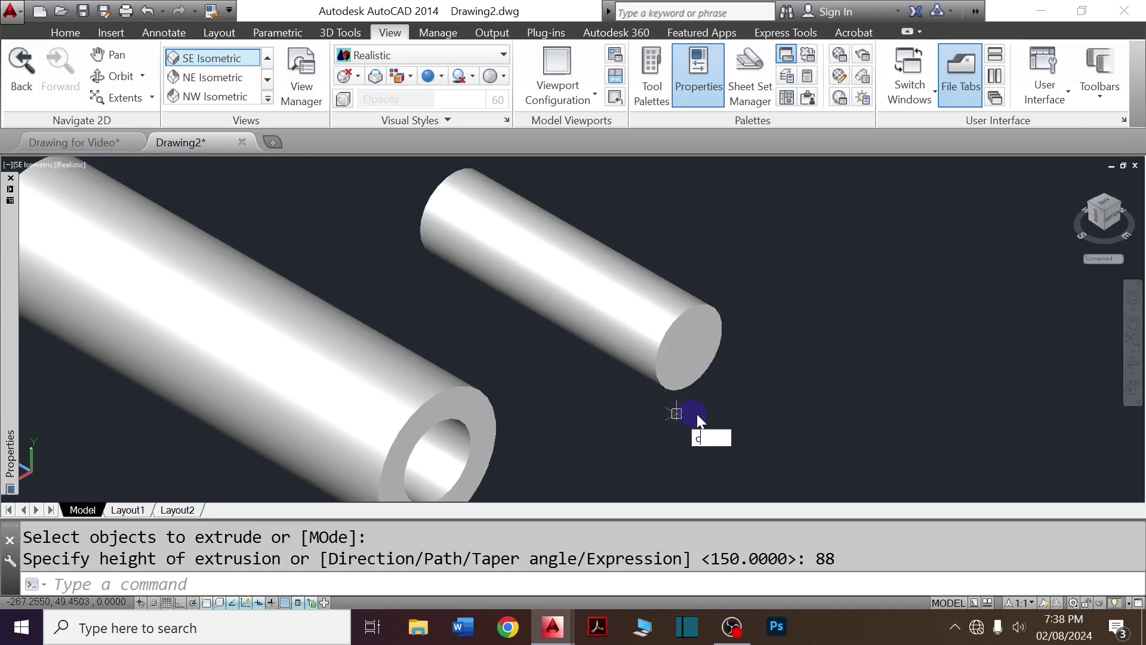
key(Return)
click(783, 280)
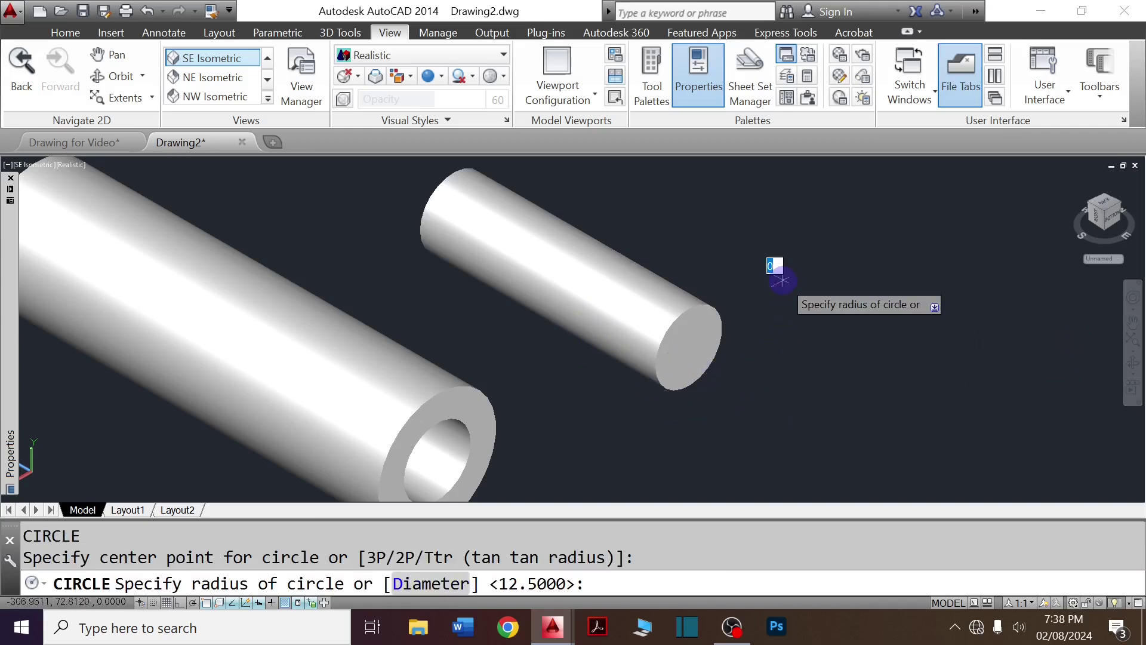
text(d)
key(Return)
text(22)
key(Return)
text(ex)
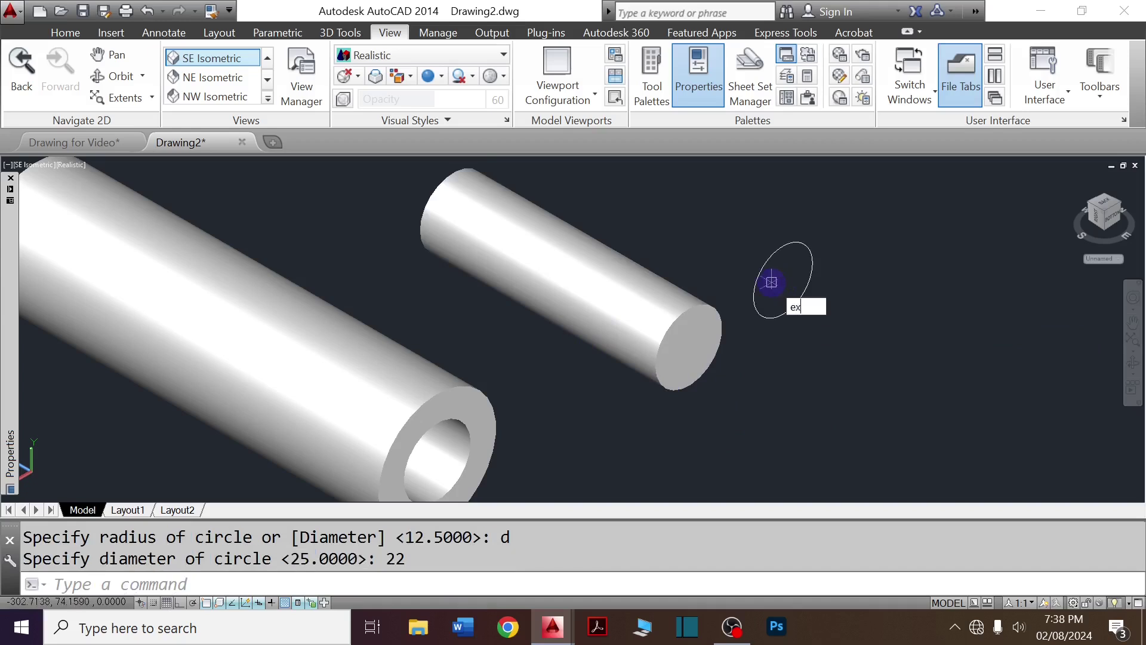
- Extrude the new circle 20 units into a short solid cylinder
key(Return)
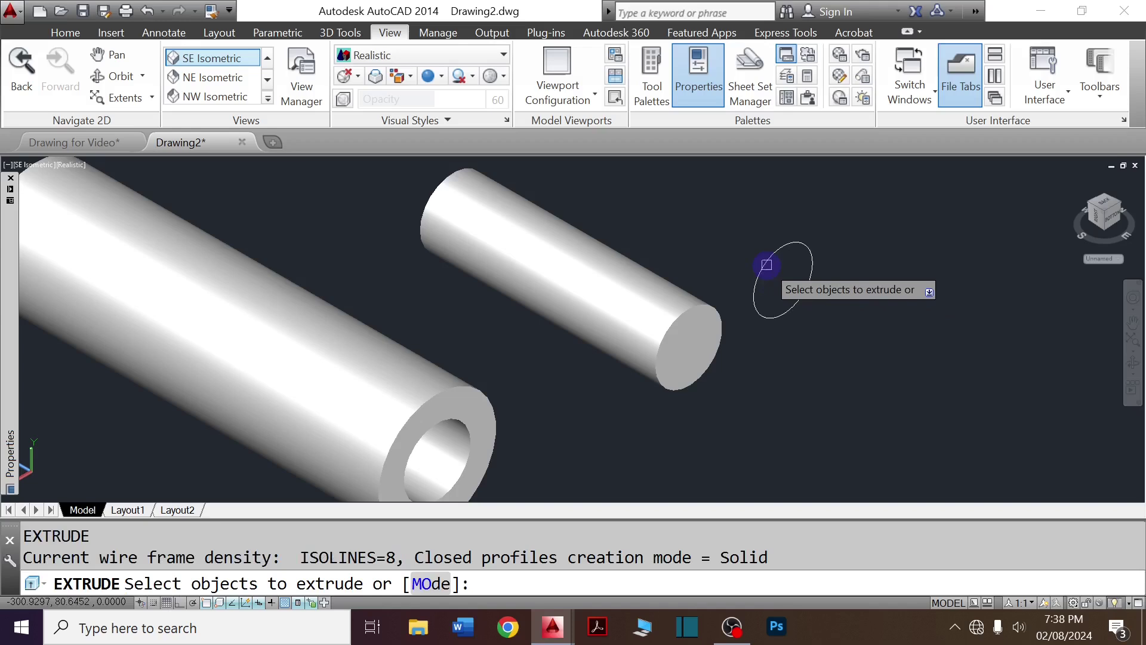
click(767, 265)
key(Return)
text(20)
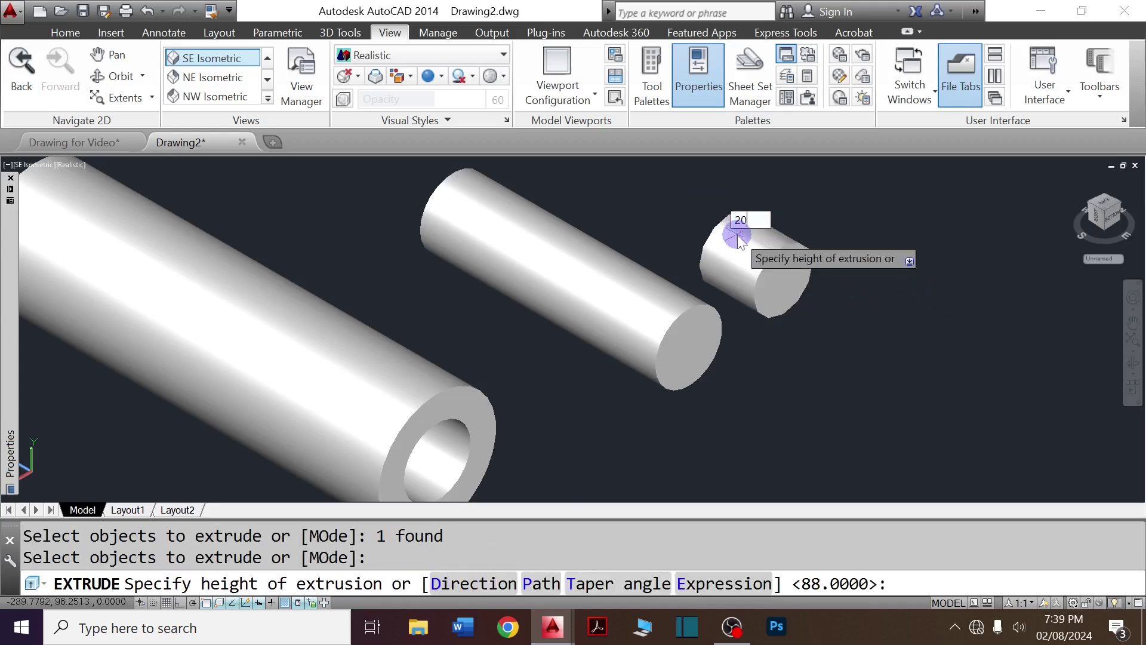
key(Return)
scroll(735, 321, down, 1)
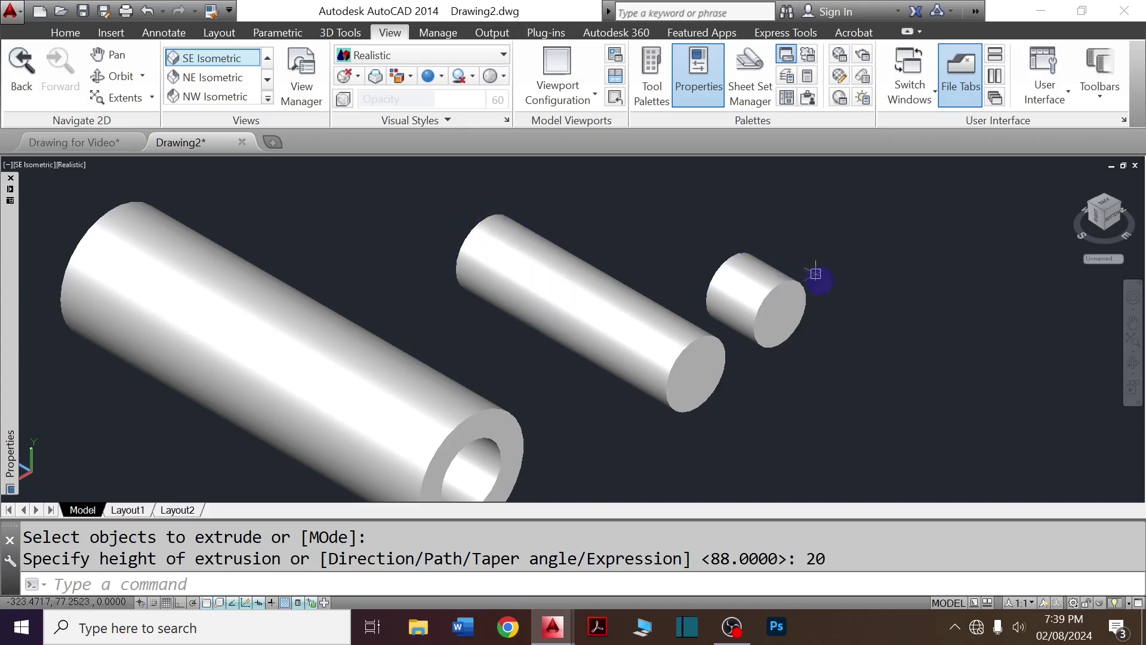
- Move the short cylinder from its end centre onto the centre of the rod's end
click(774, 291)
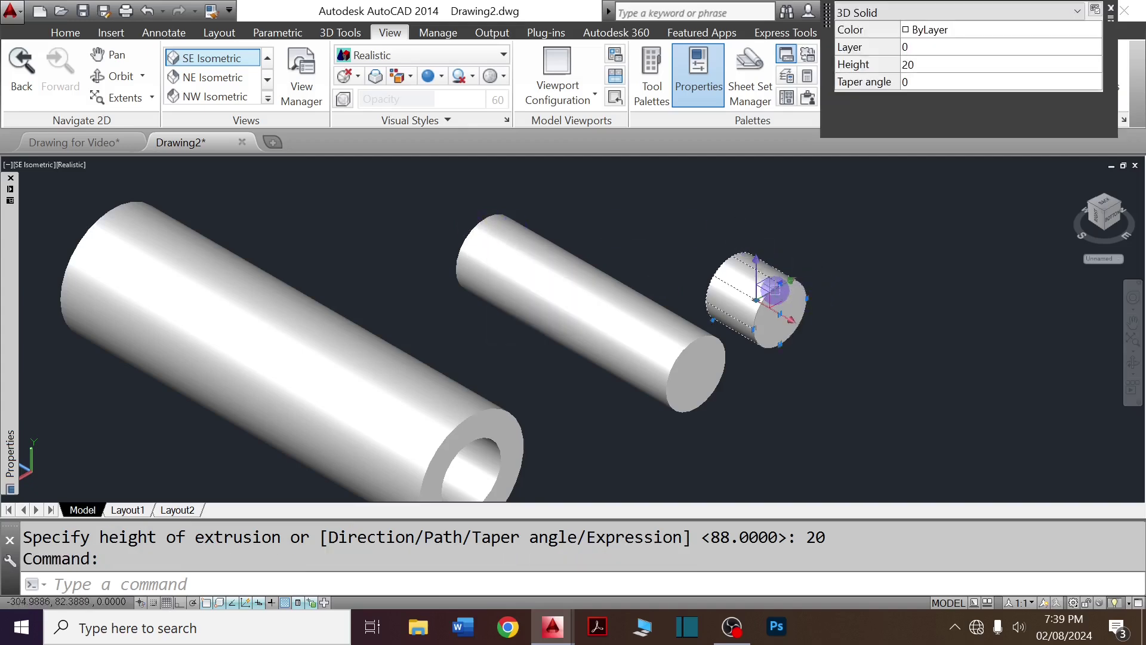
mouse_move(774, 290)
shift+middle_down()
mouse_move(742, 328)
mouse_move(741, 363)
shift+middle_up()
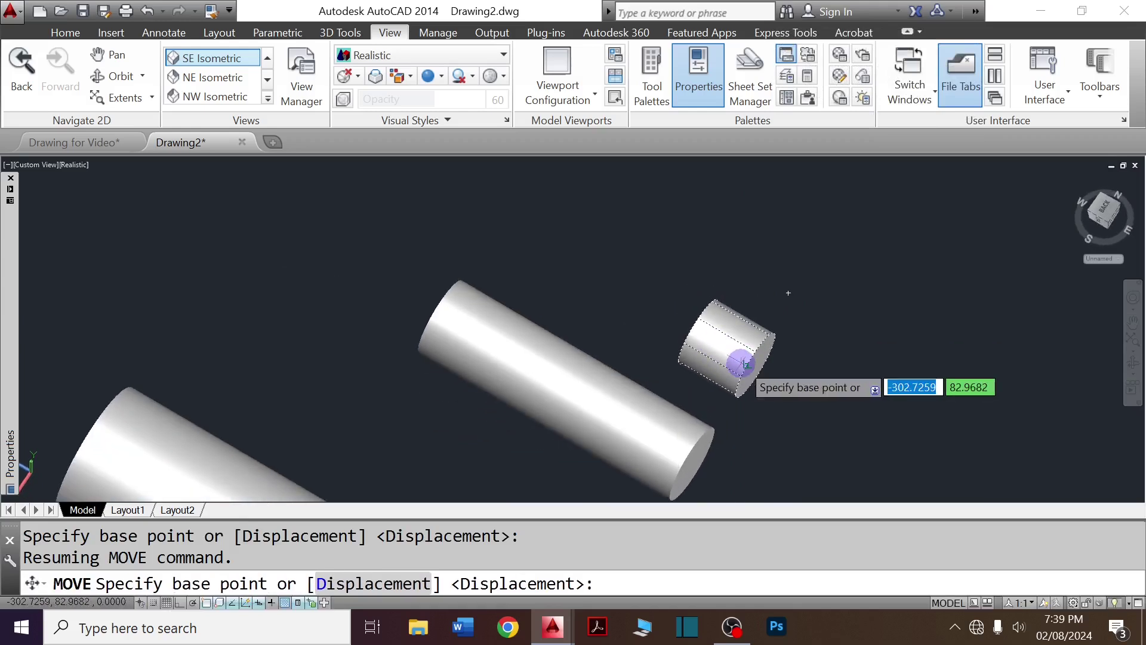
key(Return)
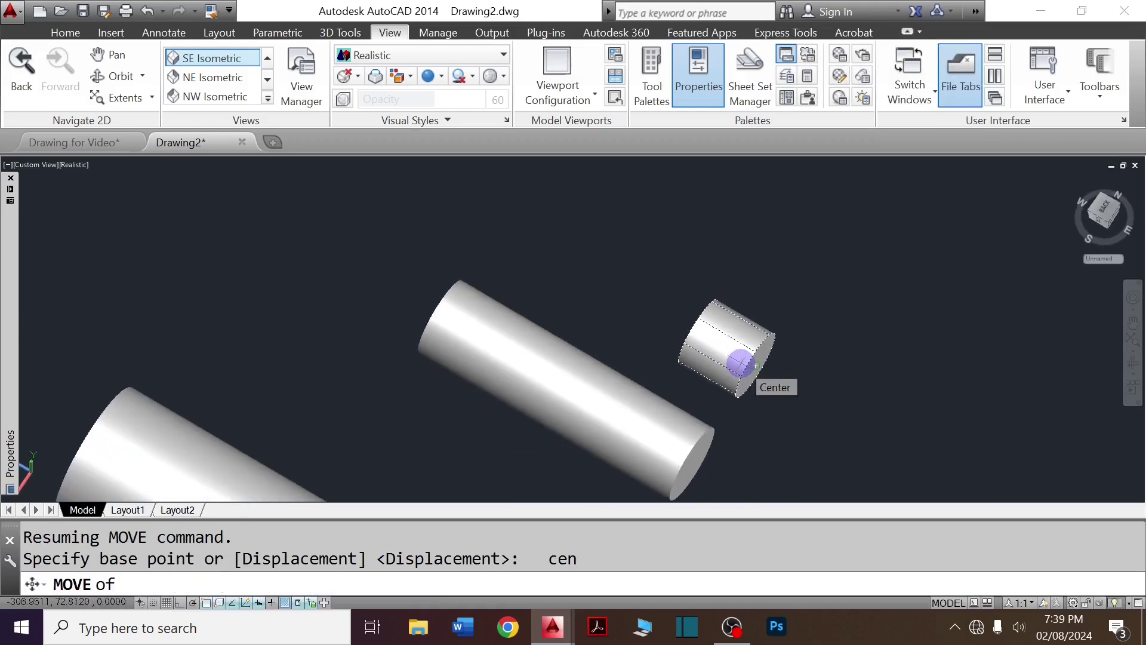
click(741, 363)
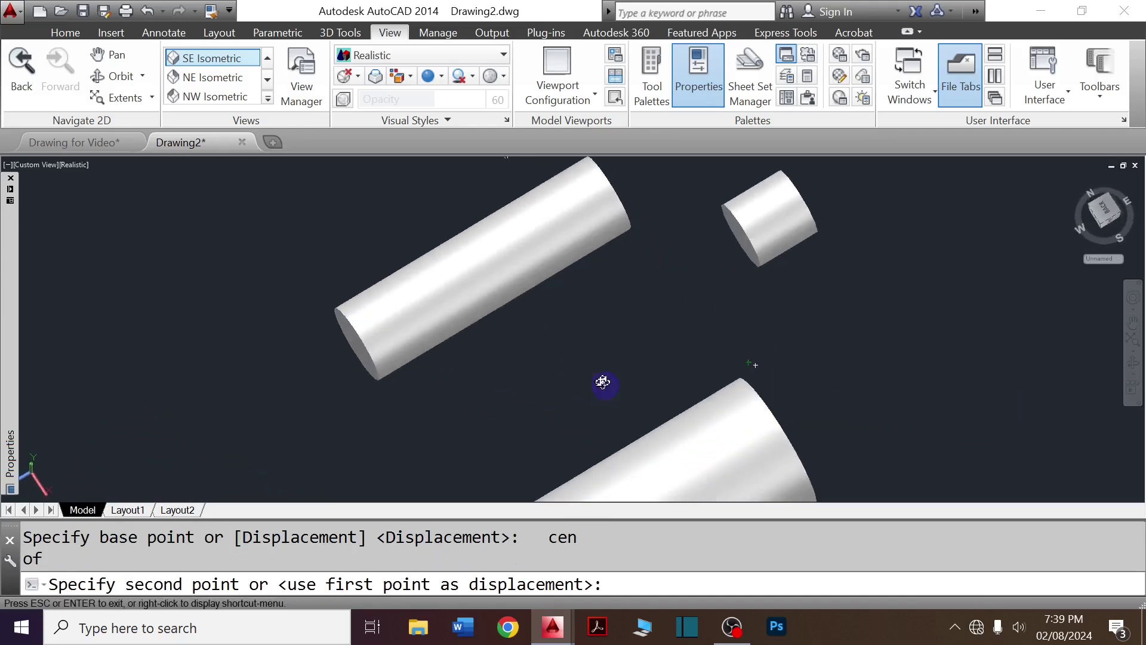
shift+middle_drag(498, 380, 326, 396)
scroll(326, 395, up, 3)
scroll(274, 359, up, 3)
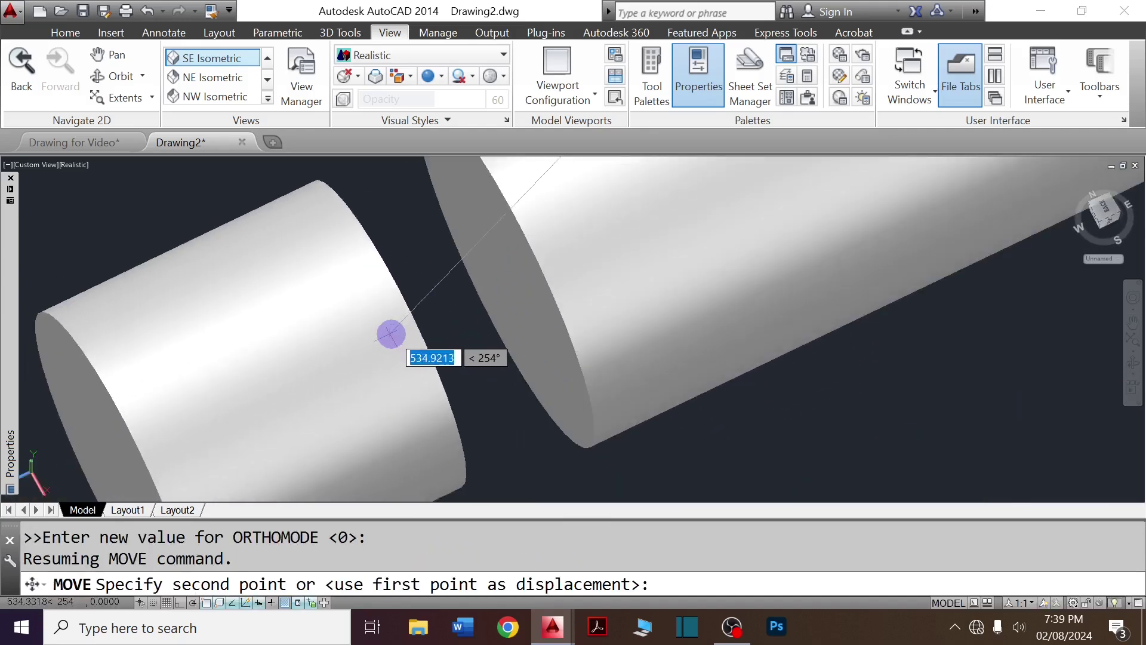
text(cen)
key(Return)
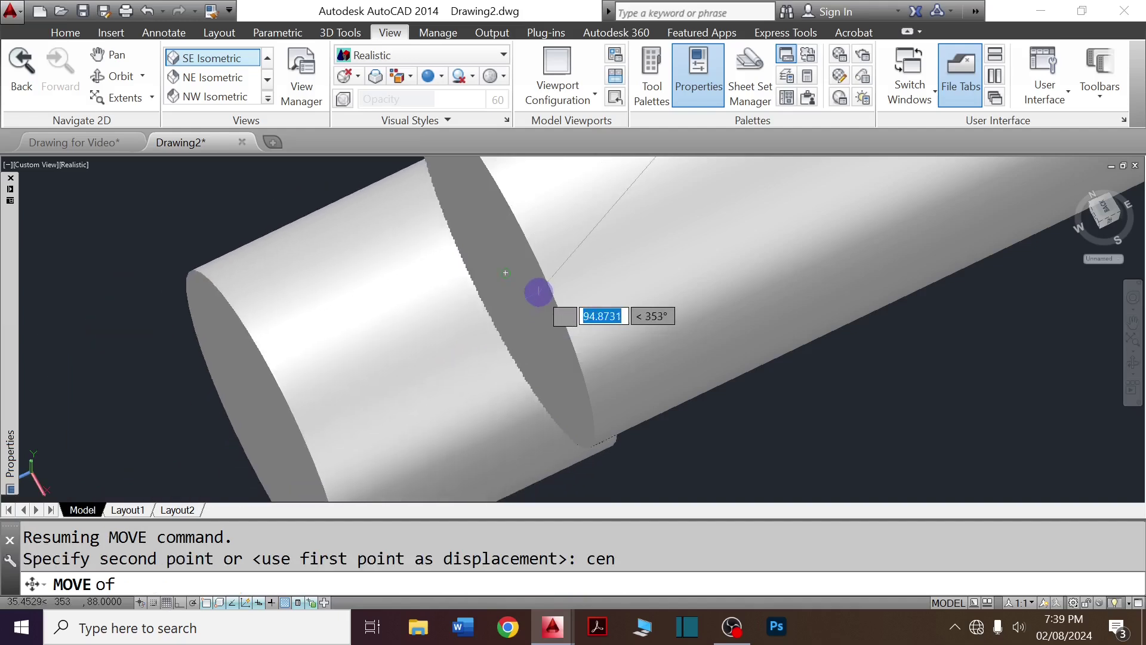
scroll(541, 291, down, 2)
scroll(533, 295, down, 2)
scroll(476, 300, down, 1)
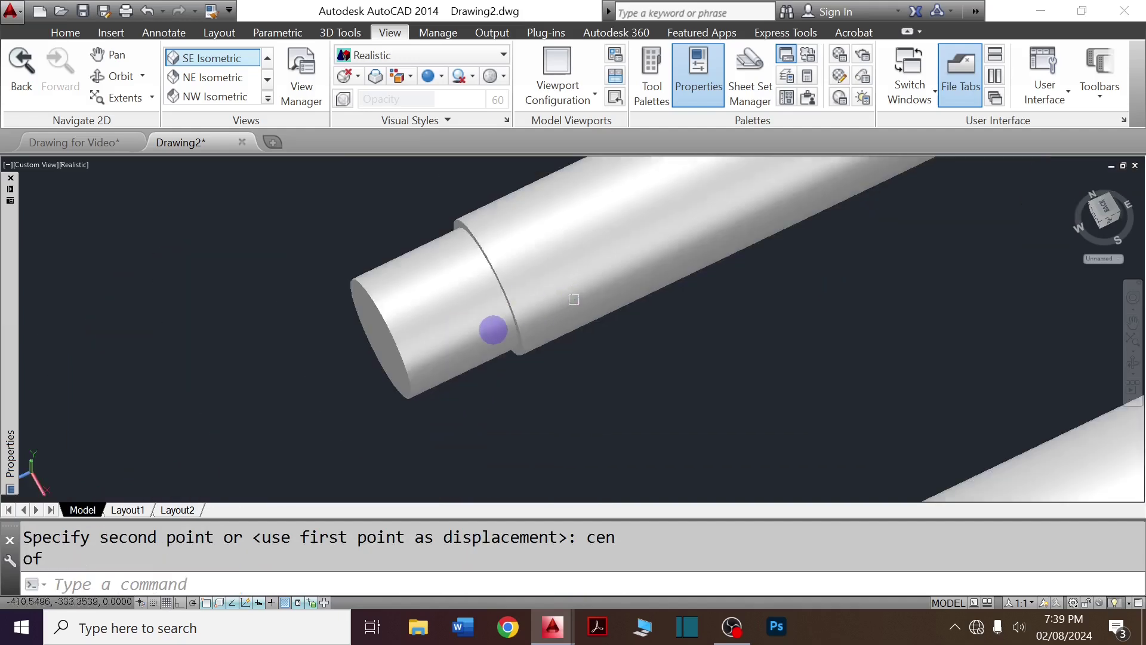
key(Escape)
- Zoom out and switch to the dimensioned reference drawing, Drawing for Video.dwg
scroll(491, 331, down, 2)
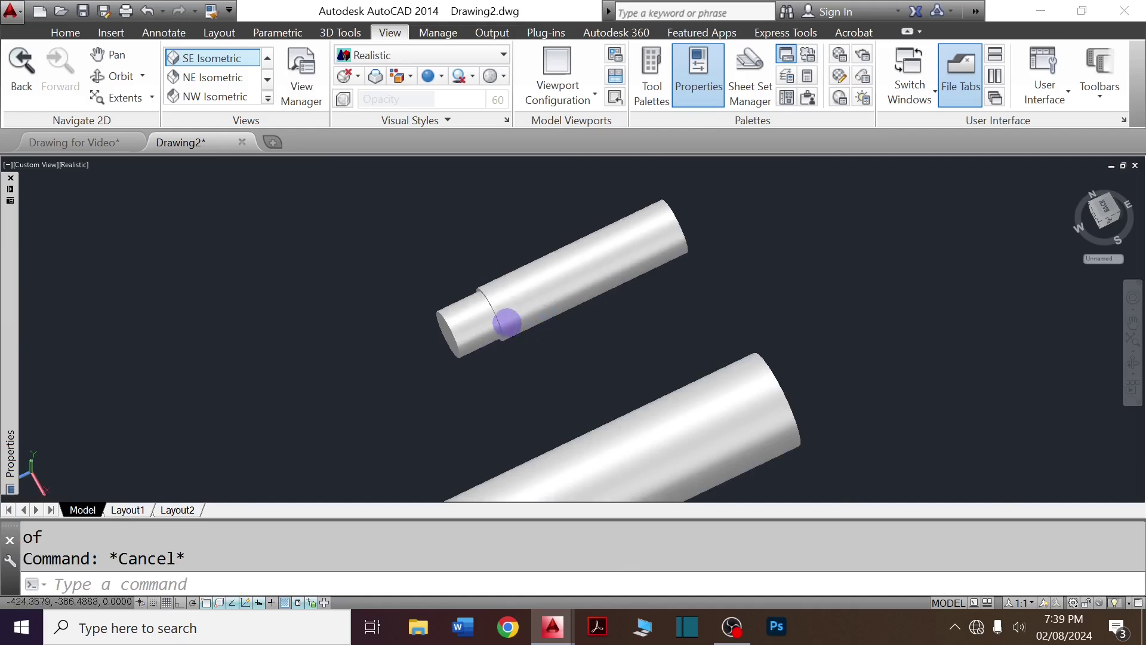
scroll(509, 323, down, 2)
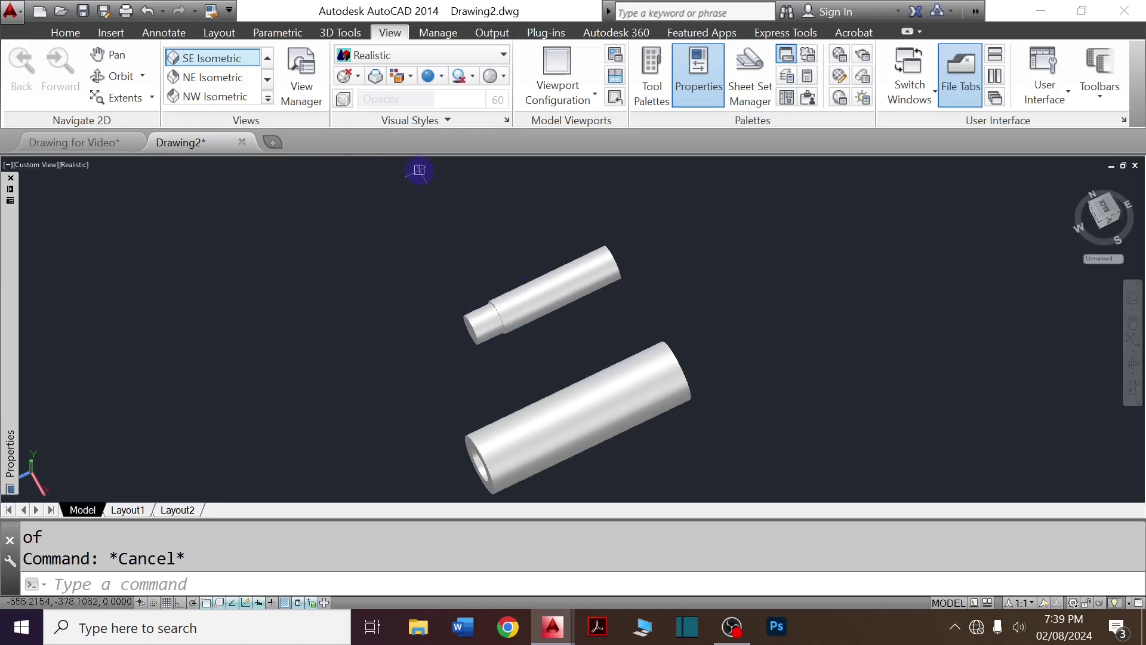
key(ctrl+Tab)
scroll(507, 351, down, 2)
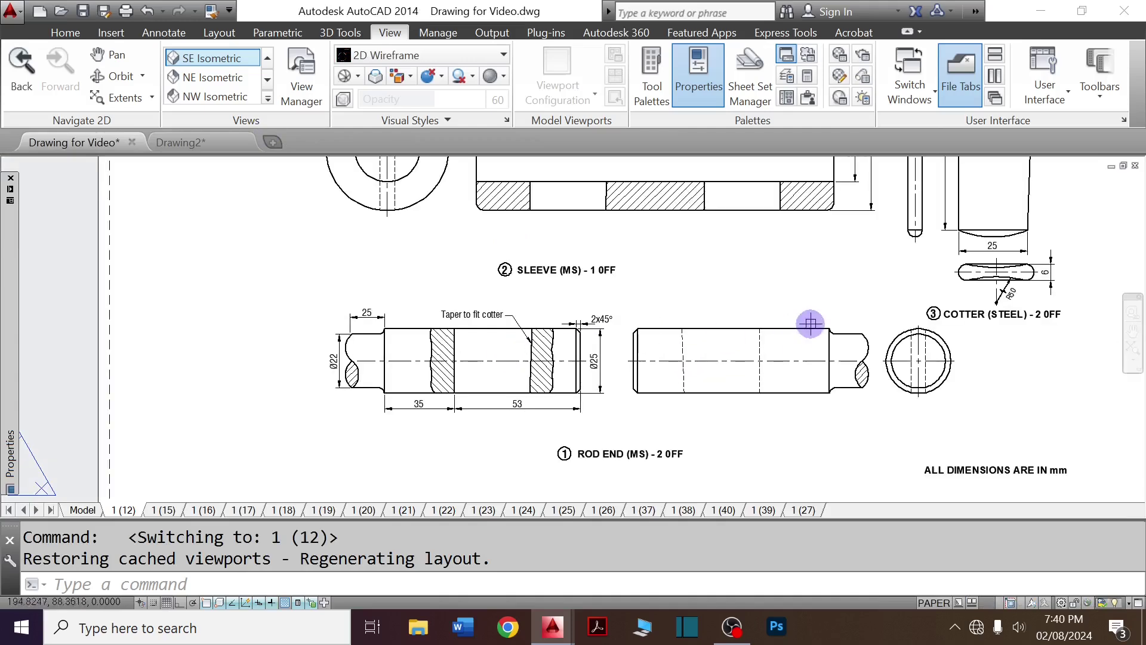
scroll(683, 353, down, 2)
scroll(847, 225, down, 2)
scroll(848, 207, up, 4)
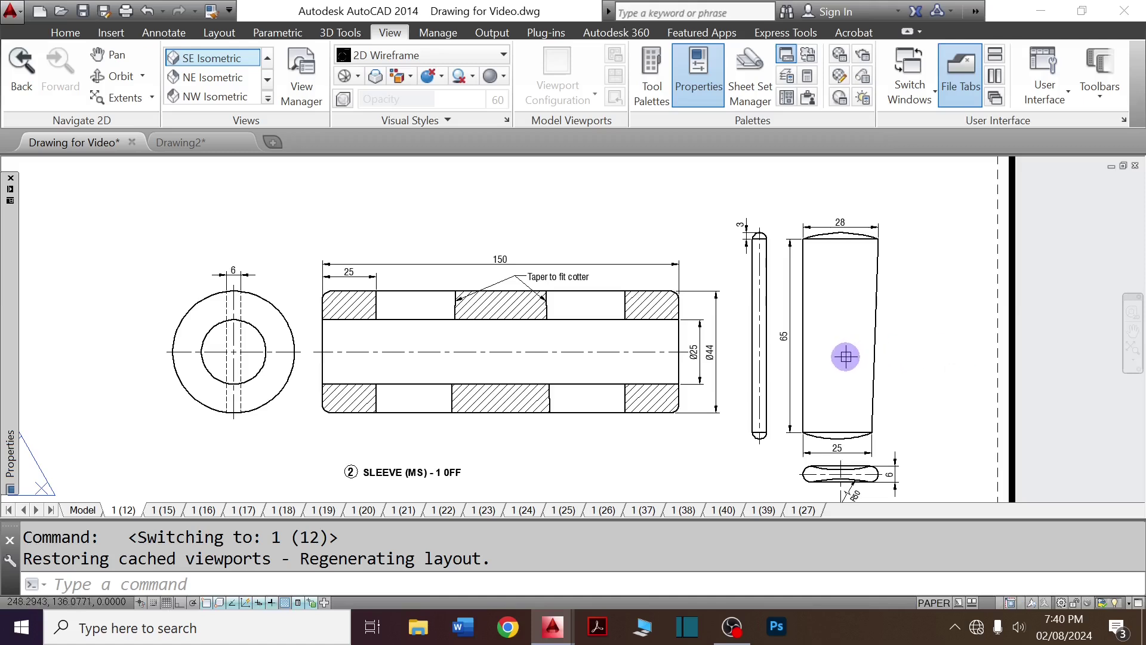
key(ctrl+Tab)
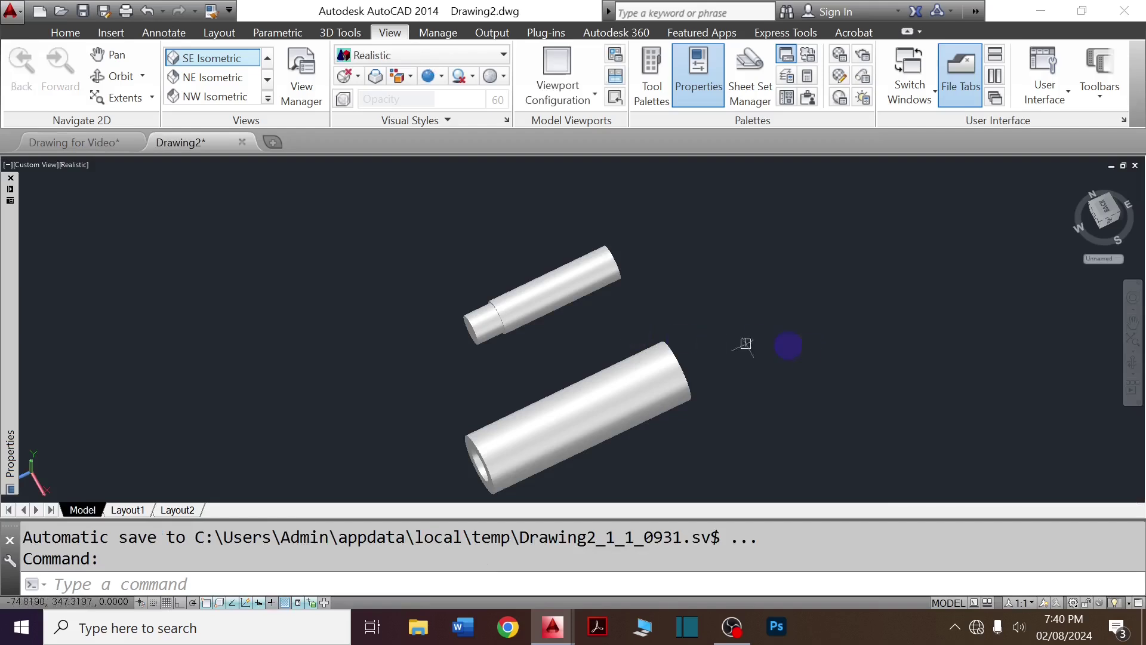
- In the front view, move the larger cylinder down below the stepped rod
click(268, 100)
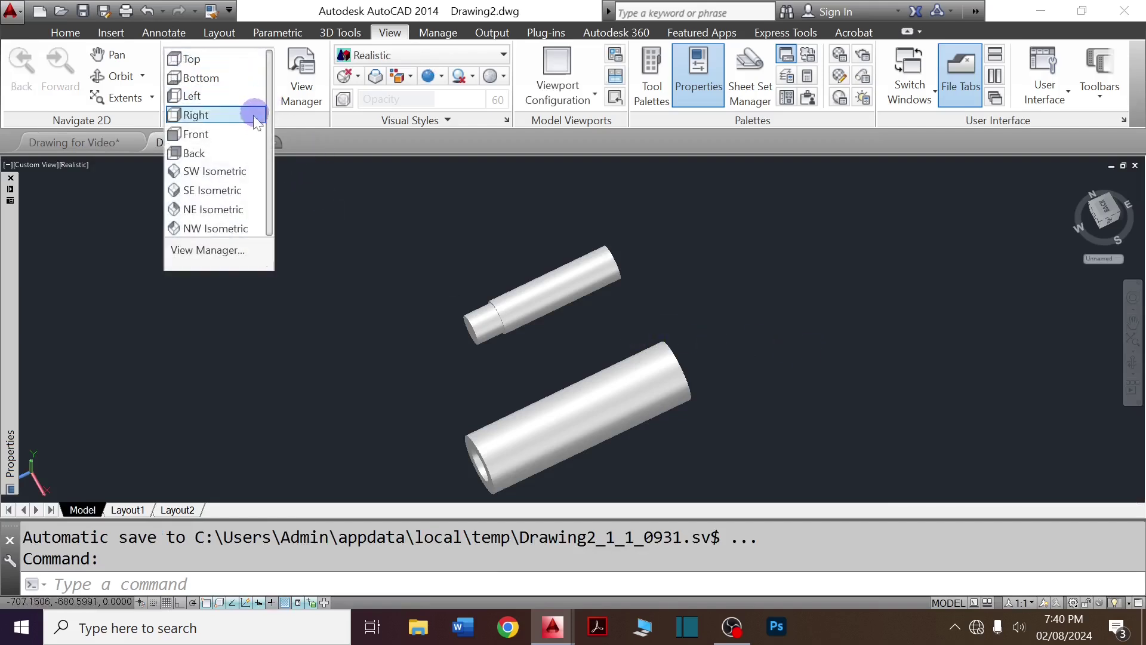
click(236, 133)
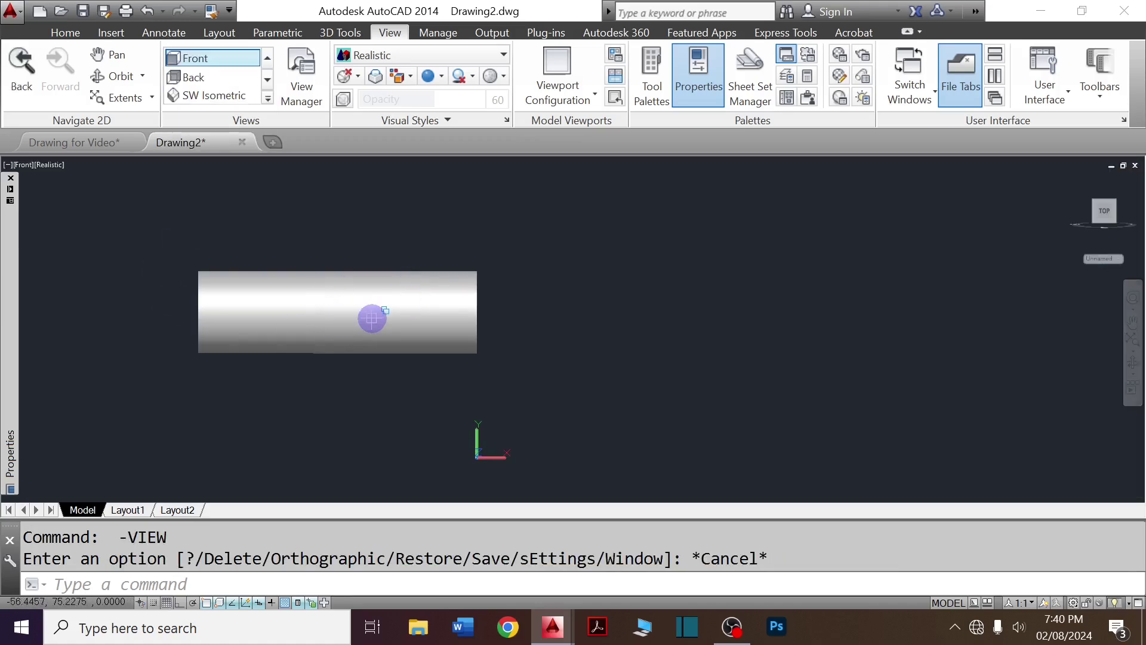
text(m)
key(Return)
click(371, 320)
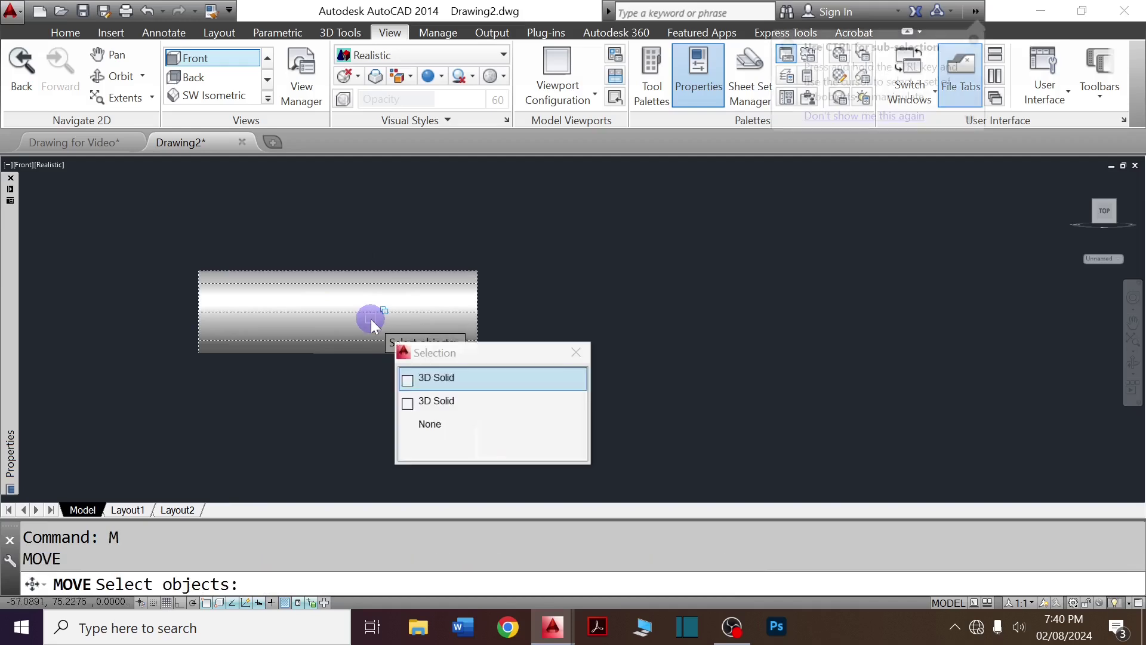
click(366, 325)
click(362, 343)
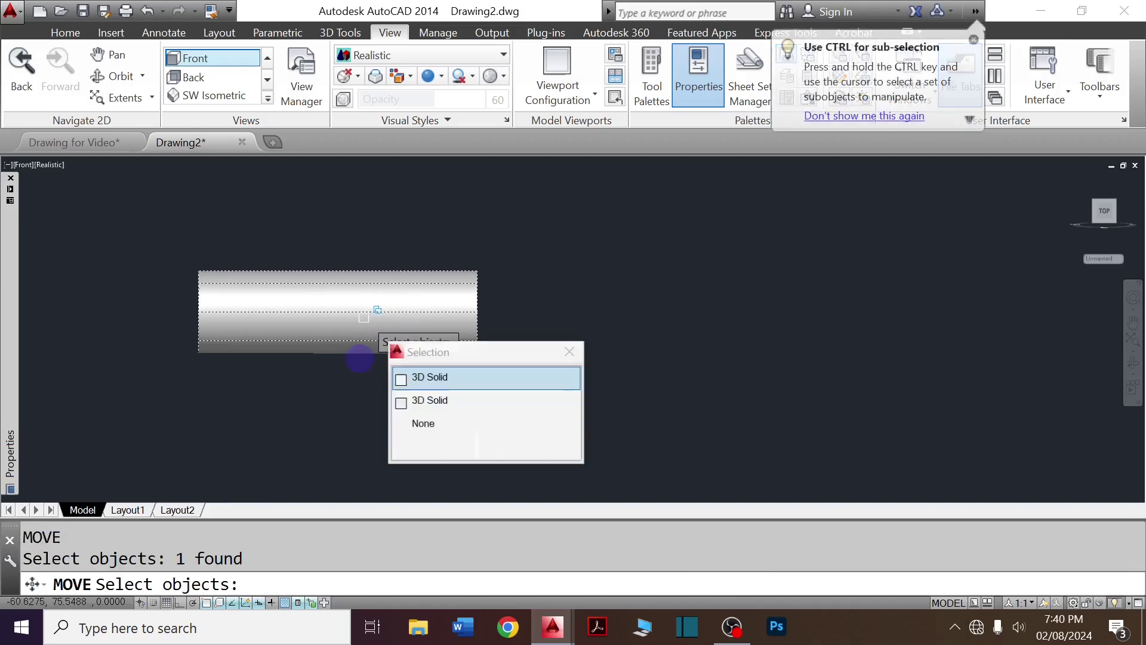
click(433, 377)
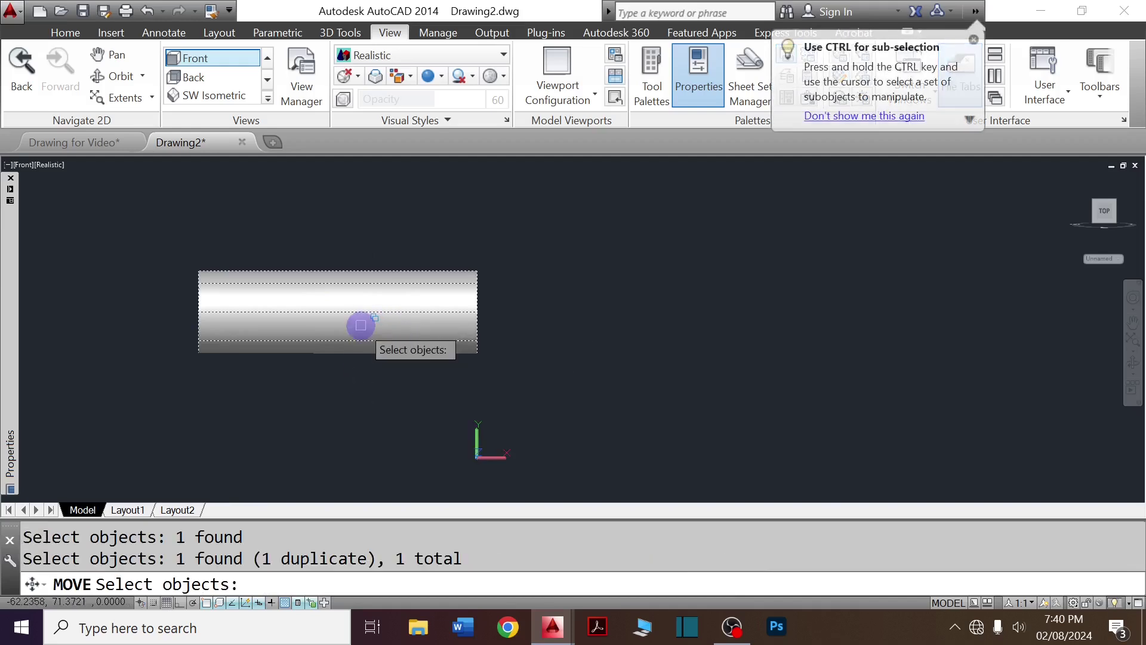
key(Return)
click(353, 323)
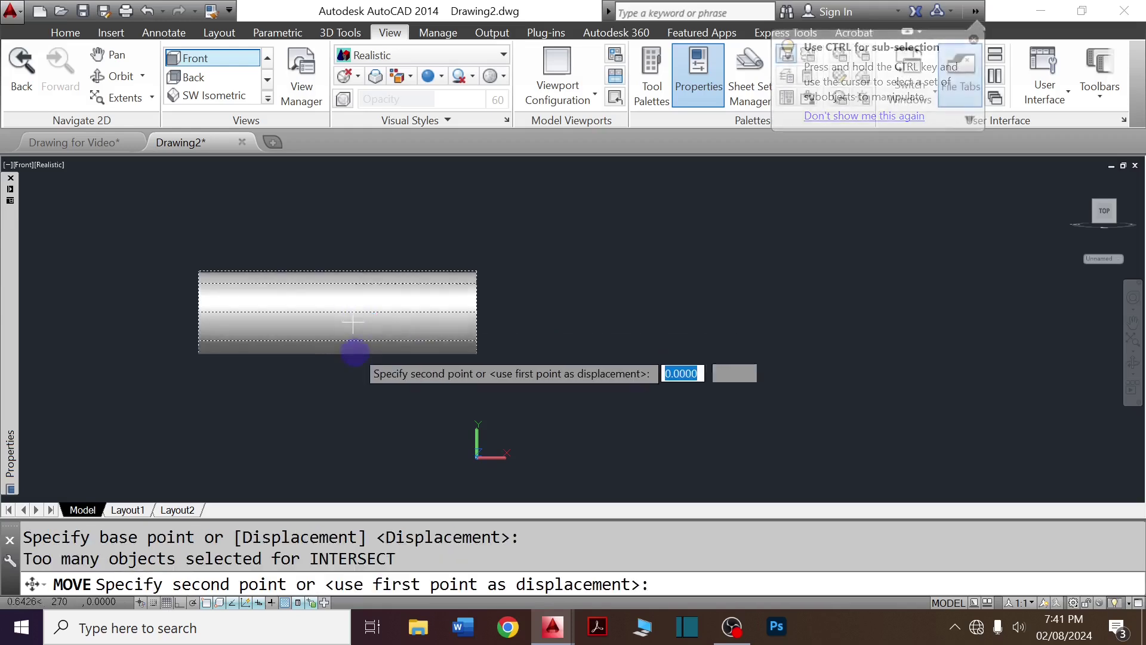
click(344, 428)
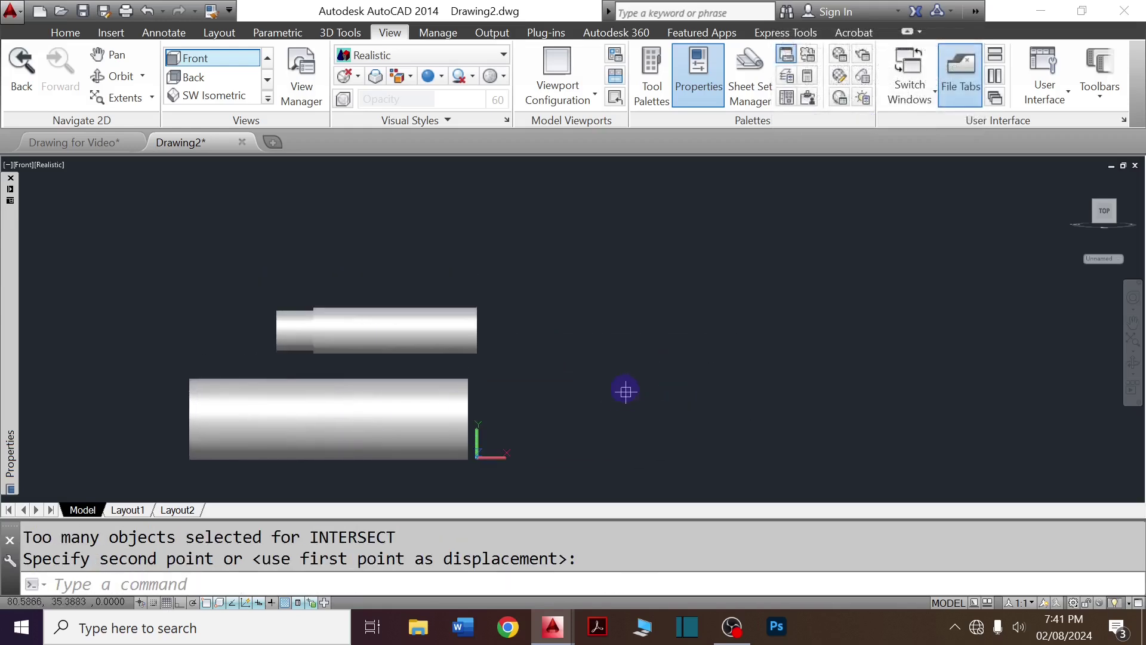
- Draw a 25 by 65 rectangle in empty space
text(rec)
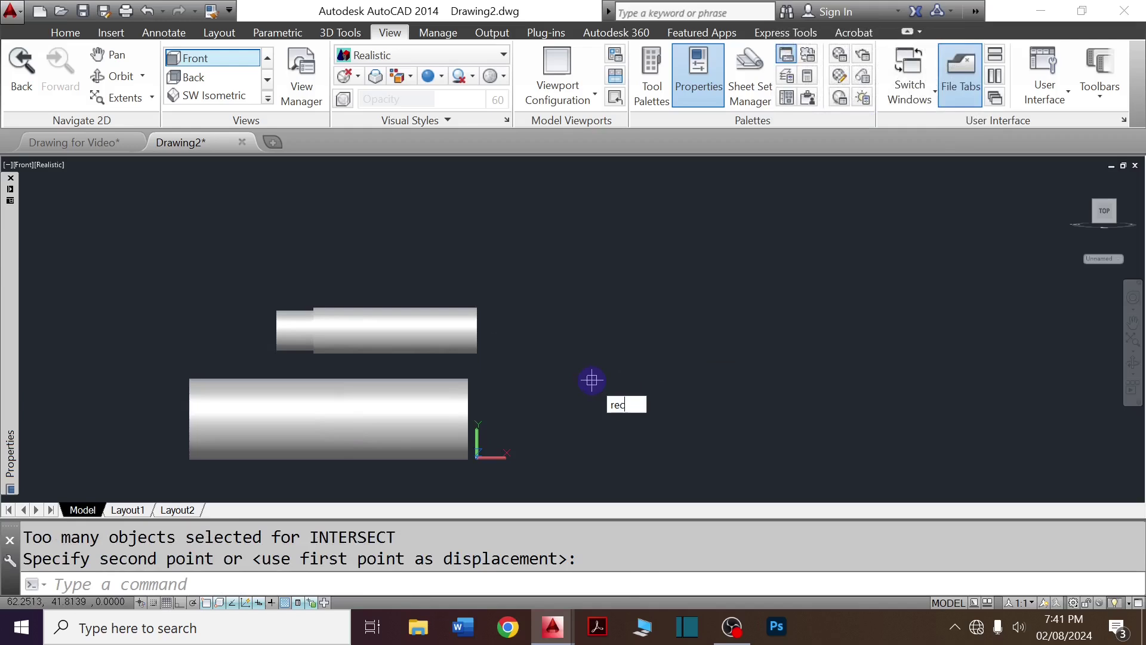
key(Return)
click(644, 376)
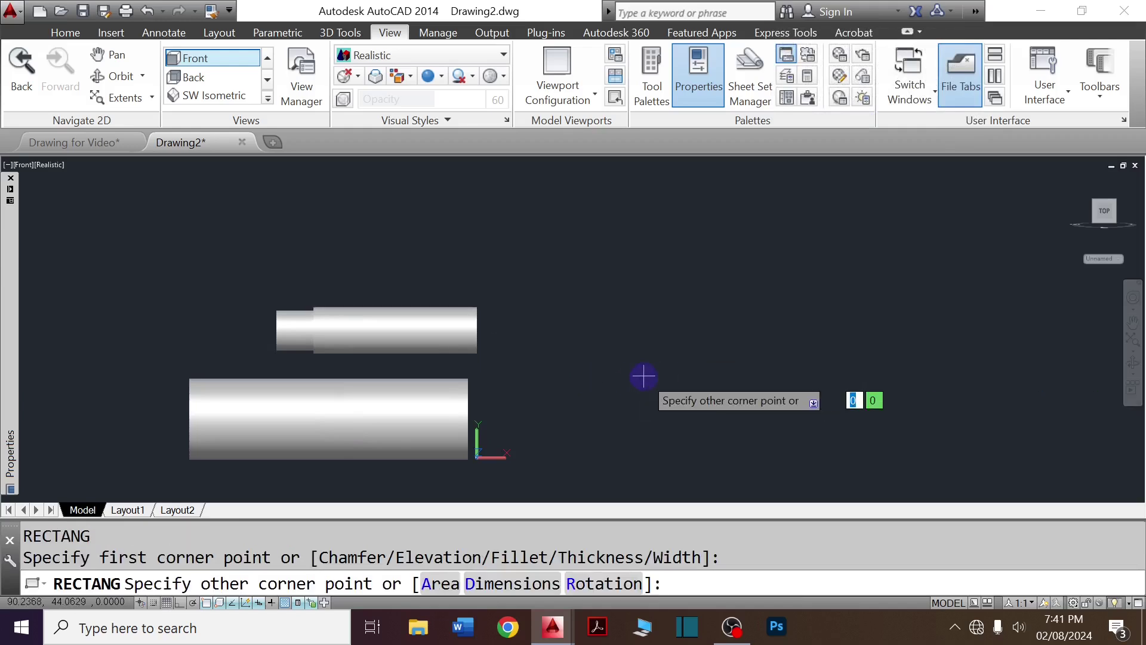
text(@25)
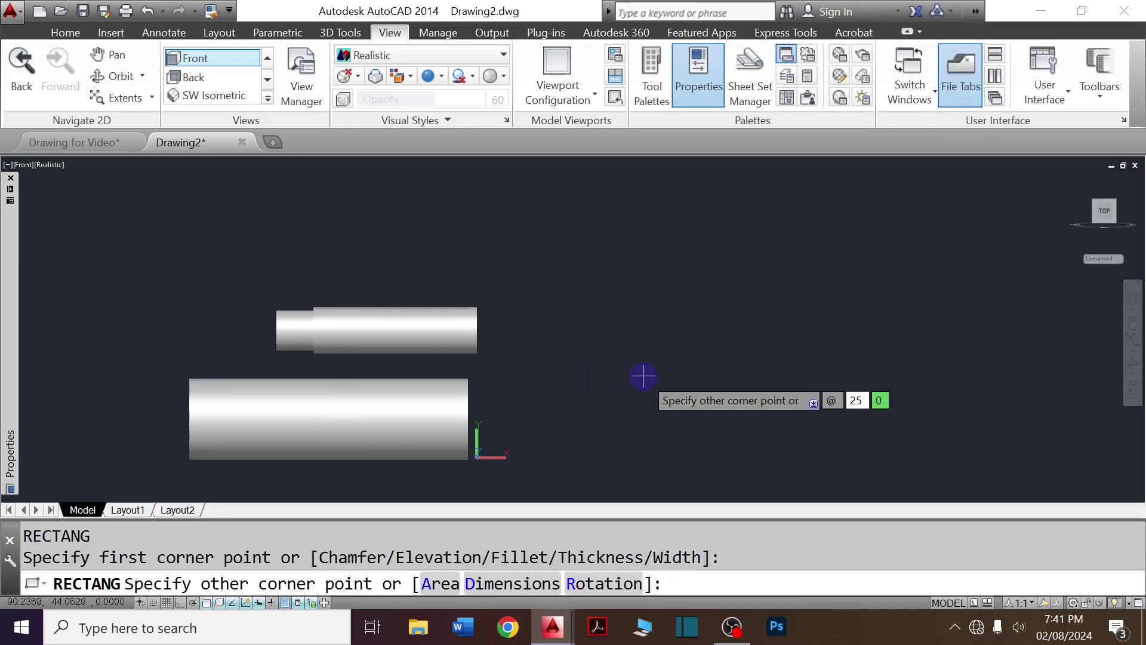
key(Tab)
text(5)
key(Return)
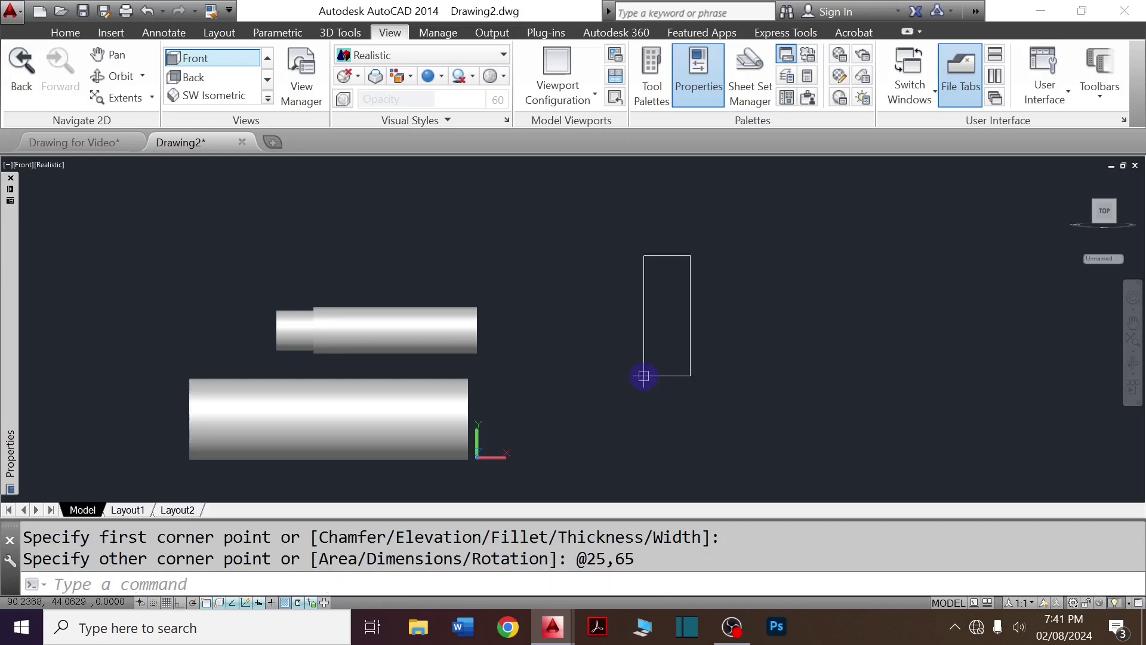
- Stretch the rectangle's top-right corner 3 units right to taper it
scroll(711, 248, up, 3)
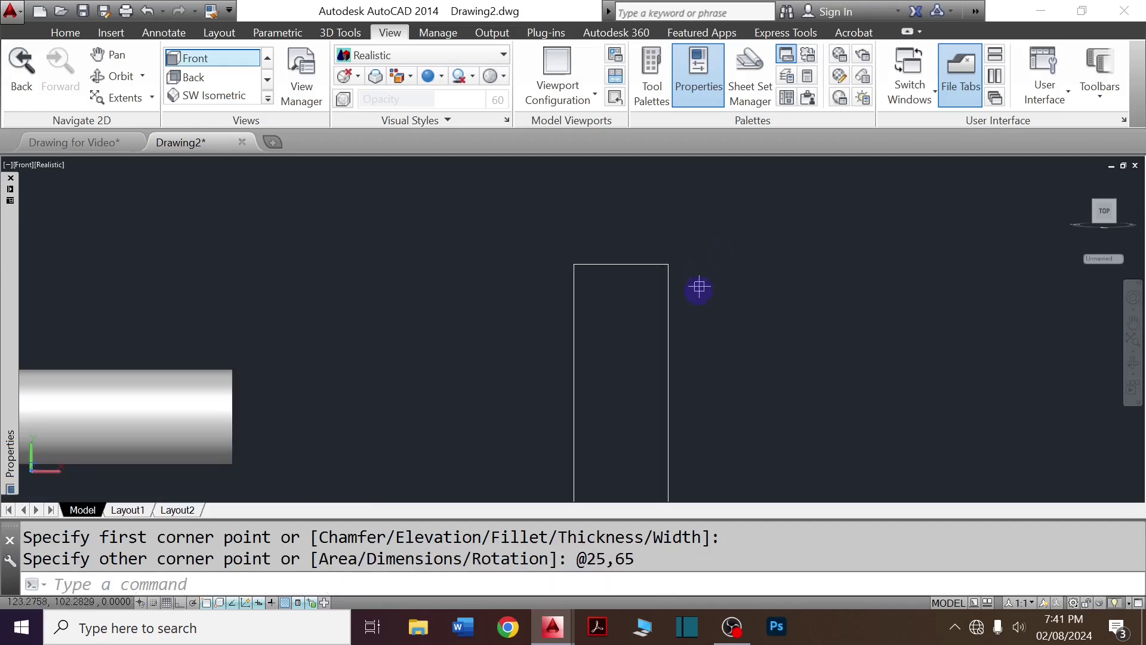
click(698, 290)
click(662, 256)
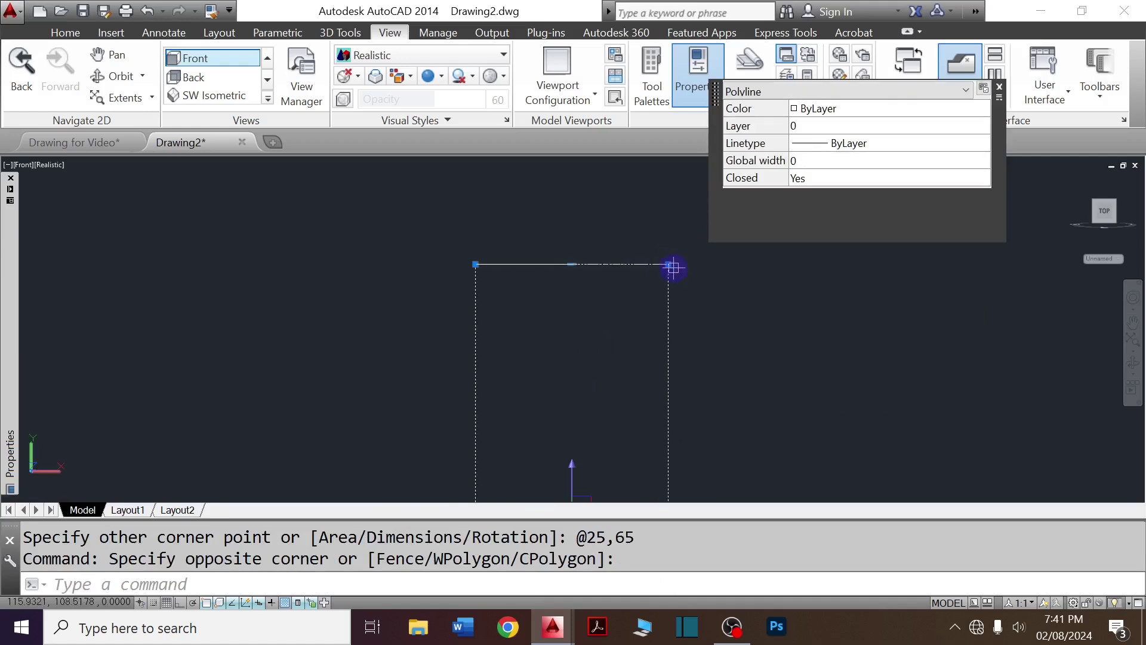
mouse_move(668, 264)
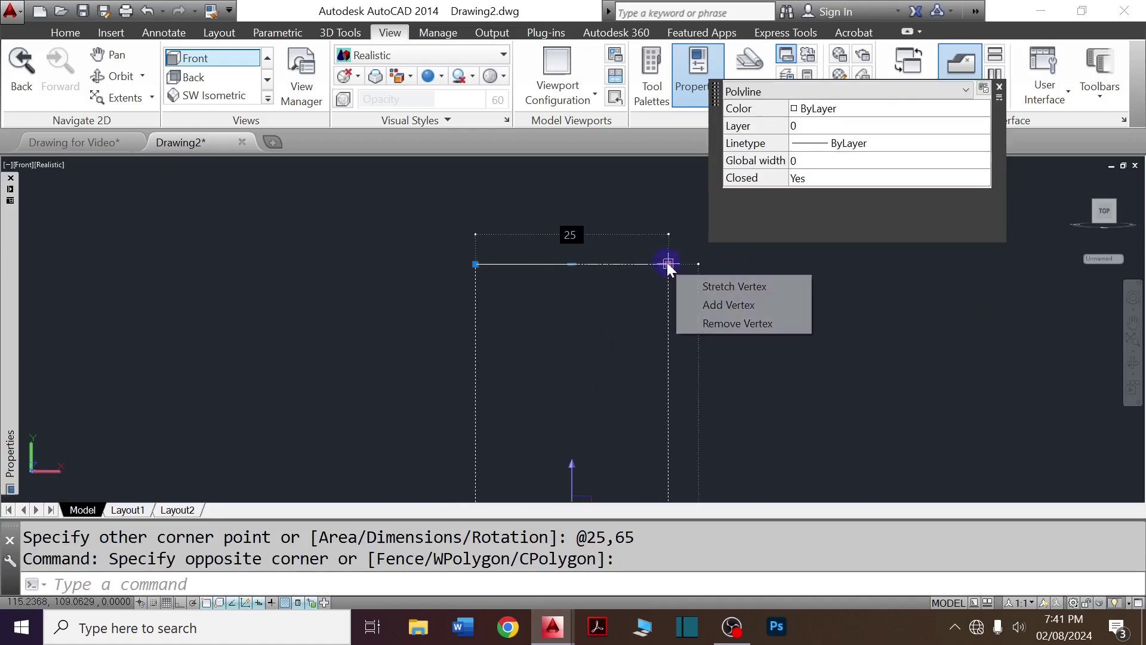
click(668, 263)
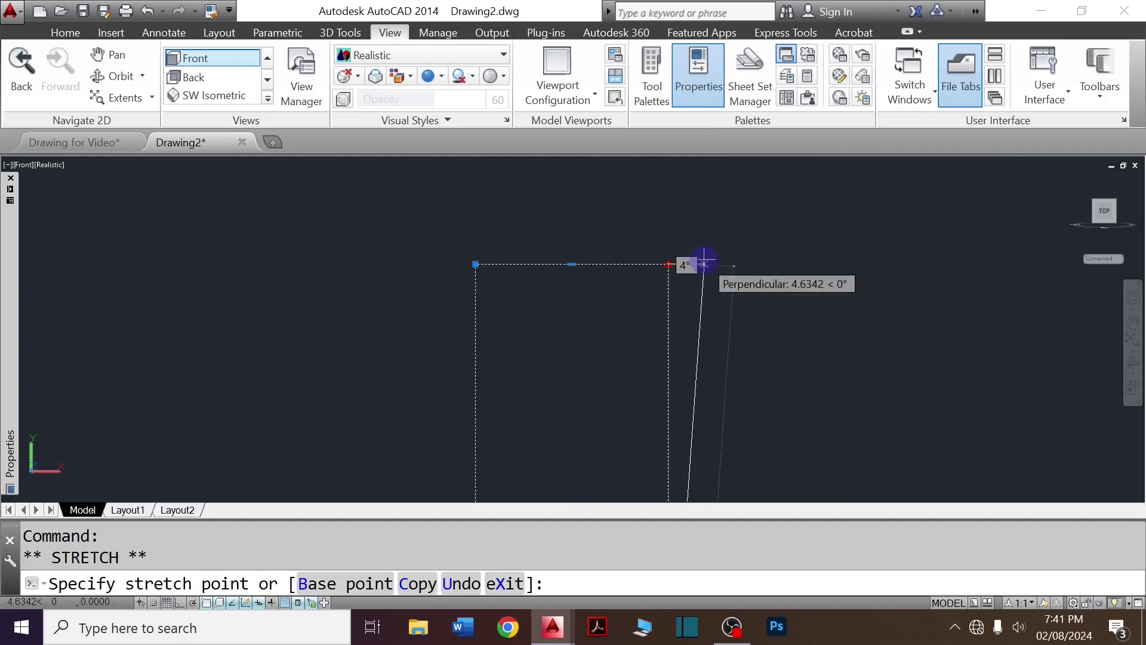
key(F8)
text(3)
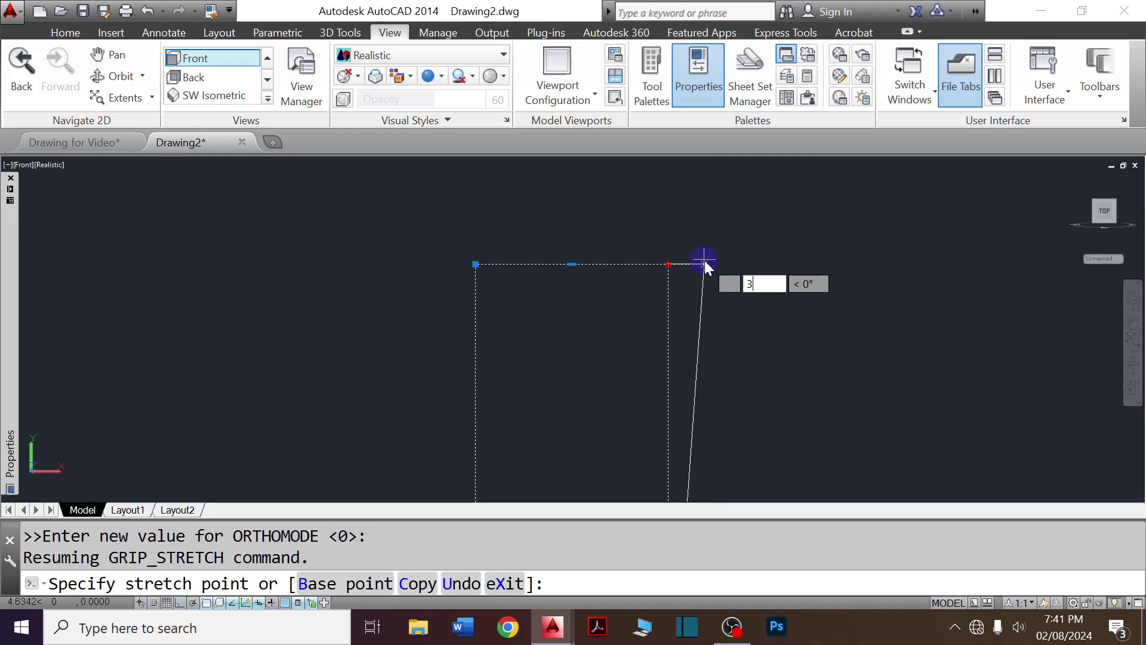
key(Tab)
text(0)
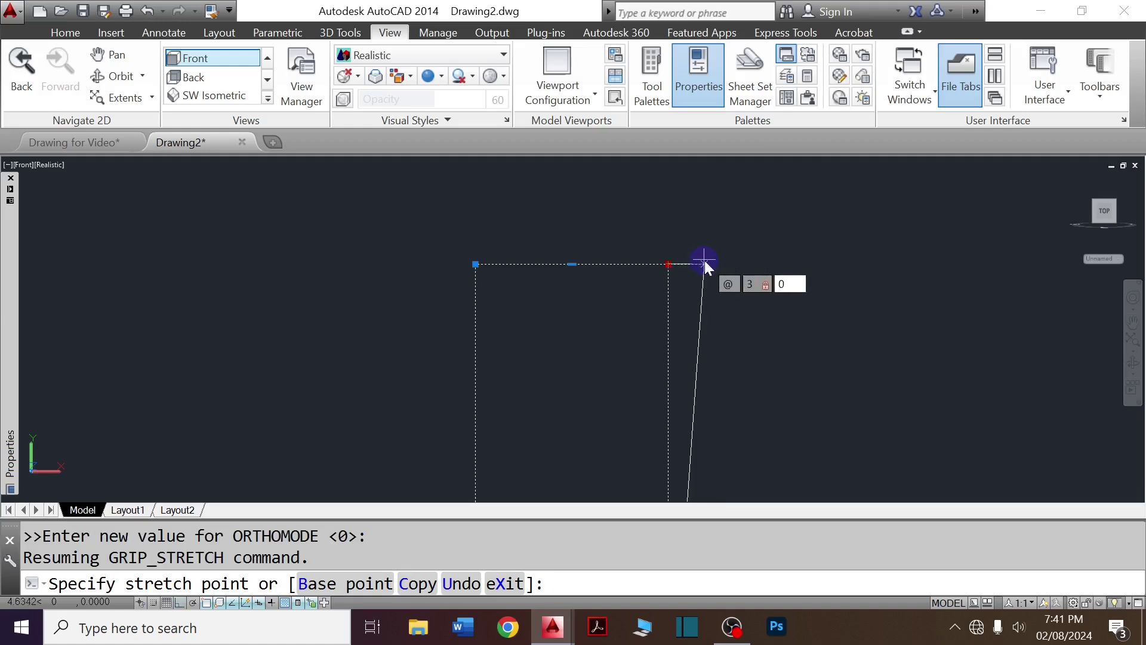
key(Return)
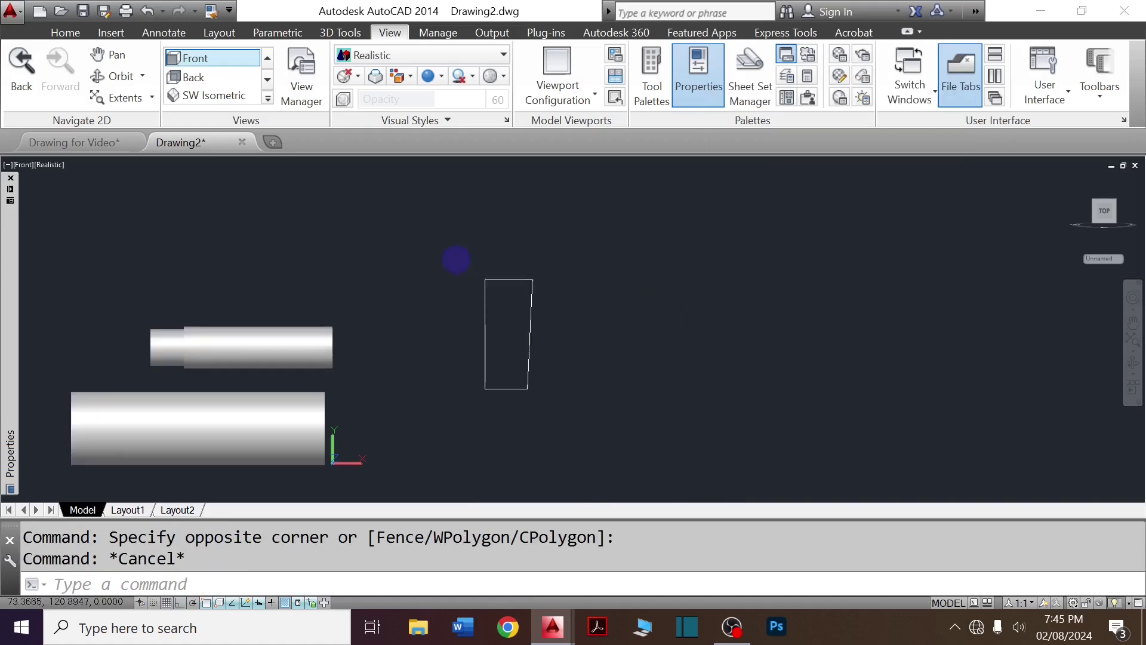
- Copy the tapered outline to the right and select the copy
click(456, 257)
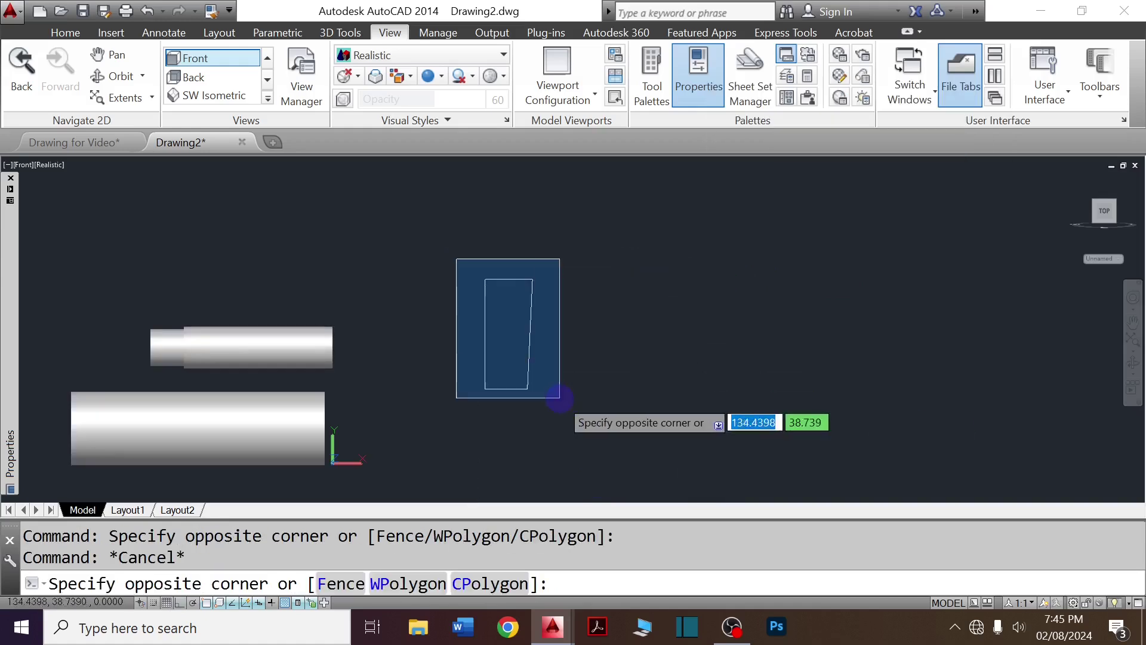
click(564, 416)
text(co)
key(Return)
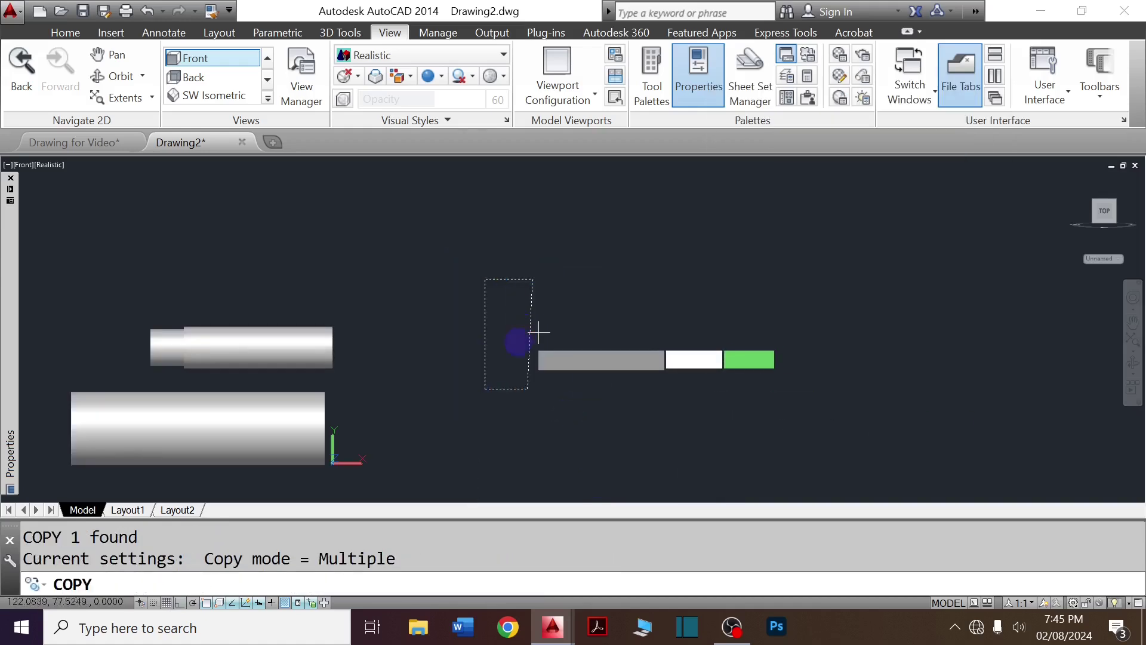
click(531, 354)
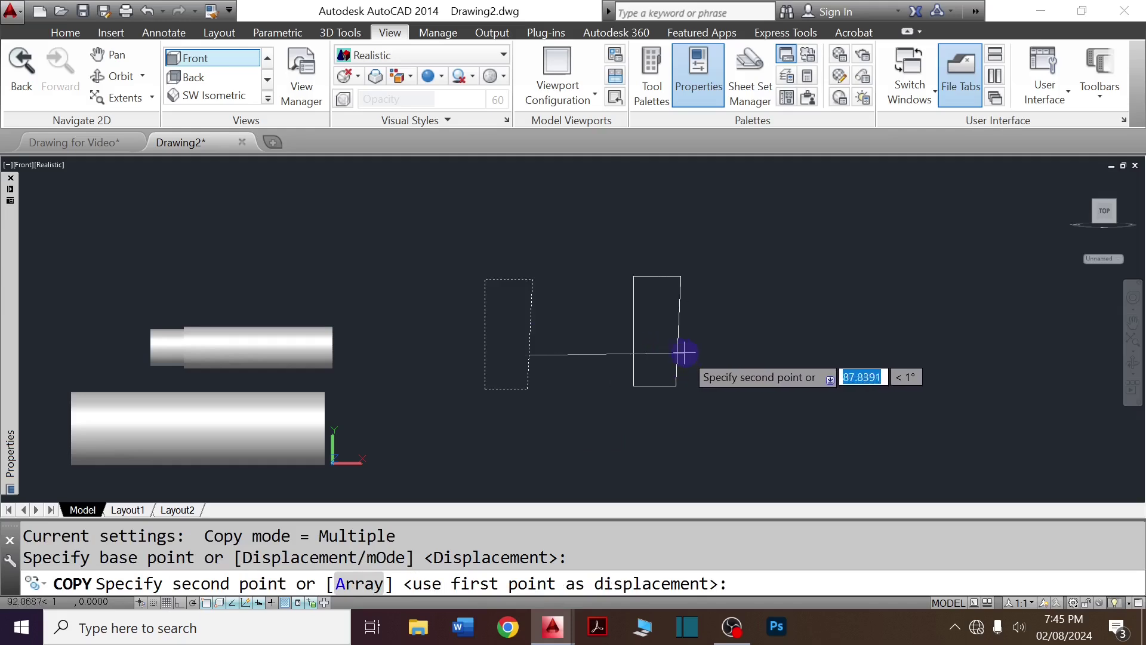
click(698, 355)
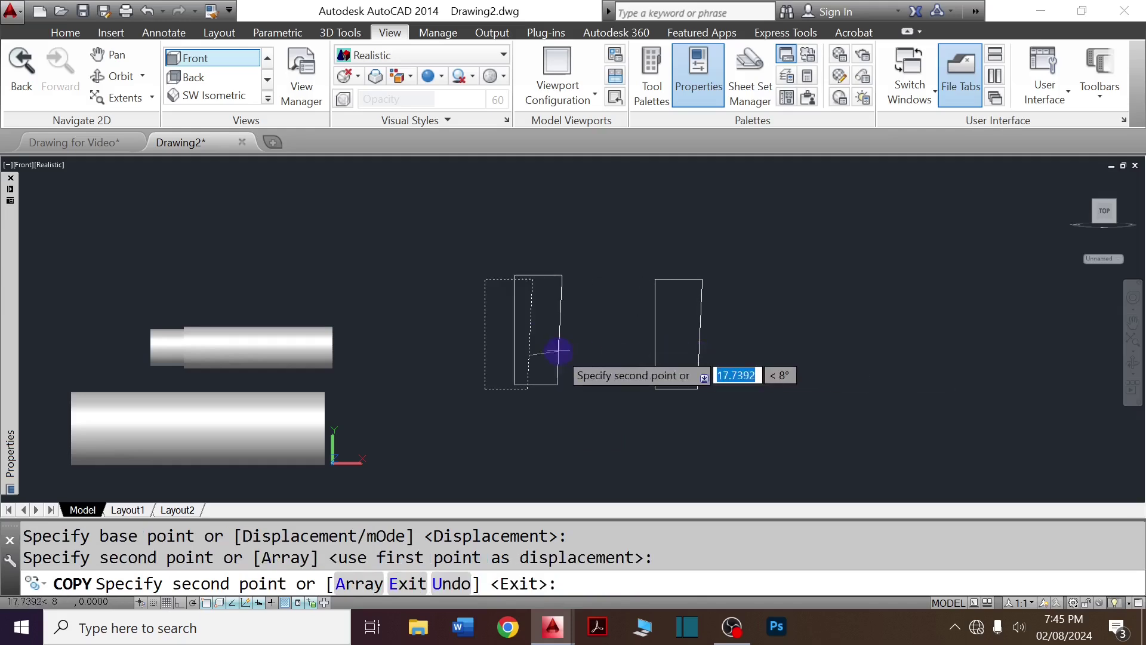
key(Return)
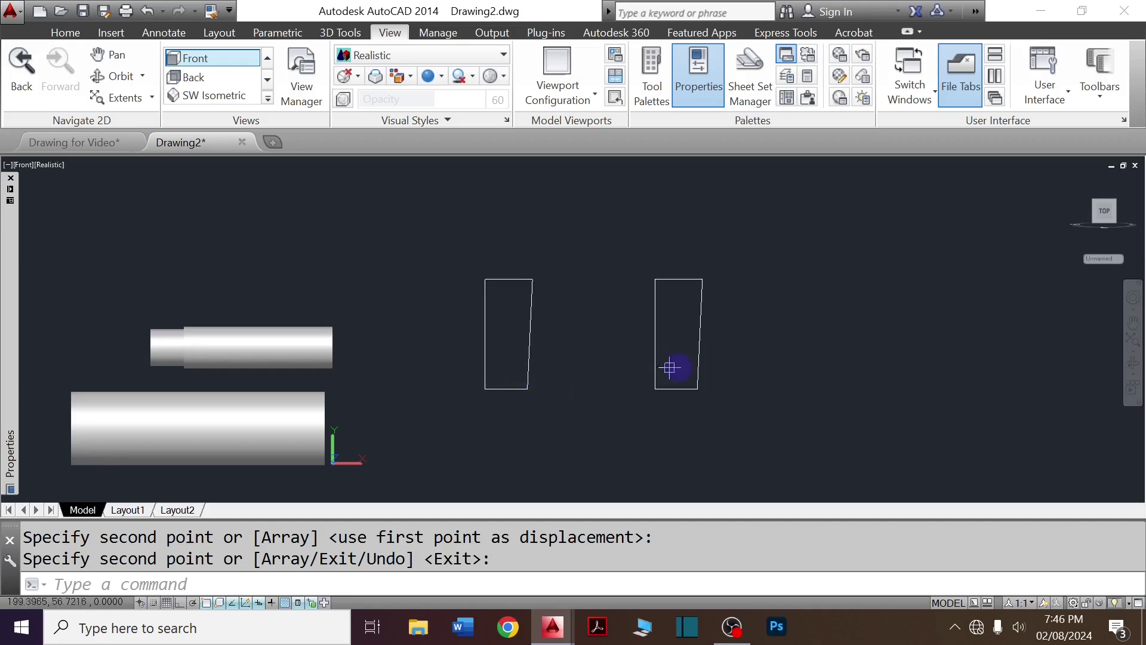
scroll(710, 362, up, 2)
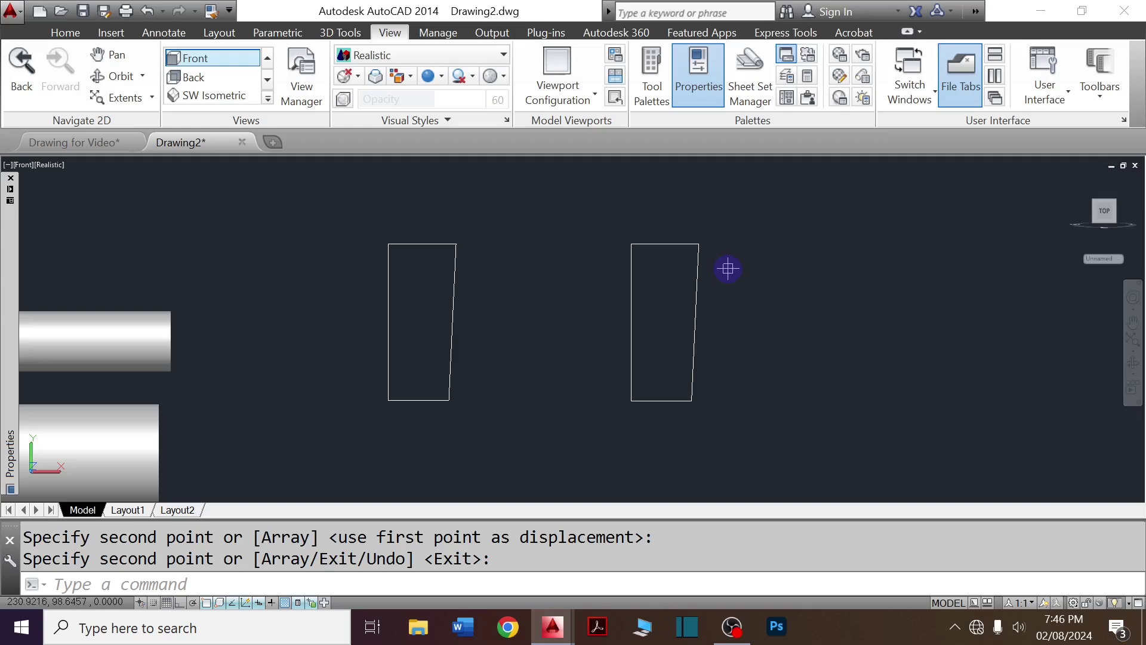
click(728, 270)
click(677, 224)
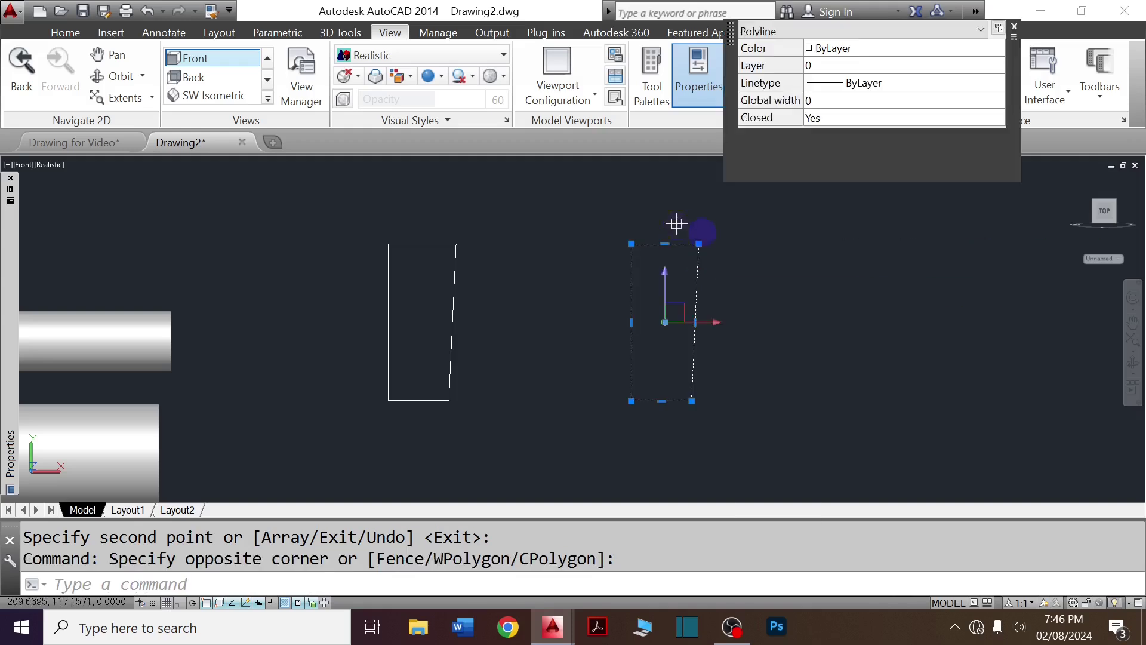
- Offset the right outline 3 units outward
text(o)
key(Return)
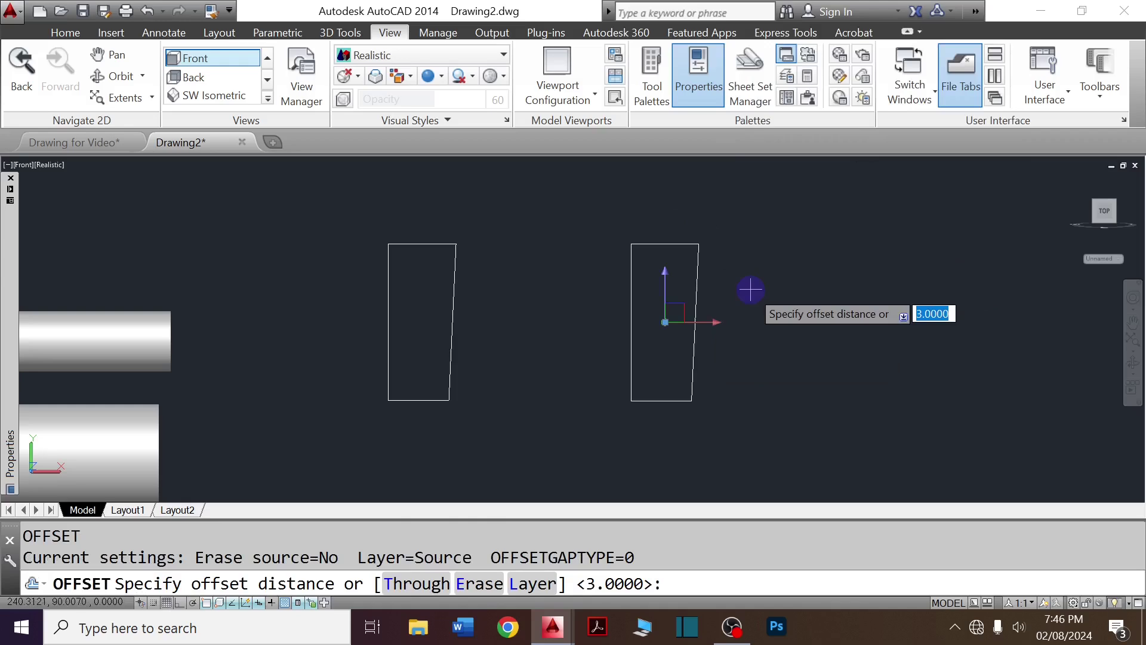
text(3)
key(Return)
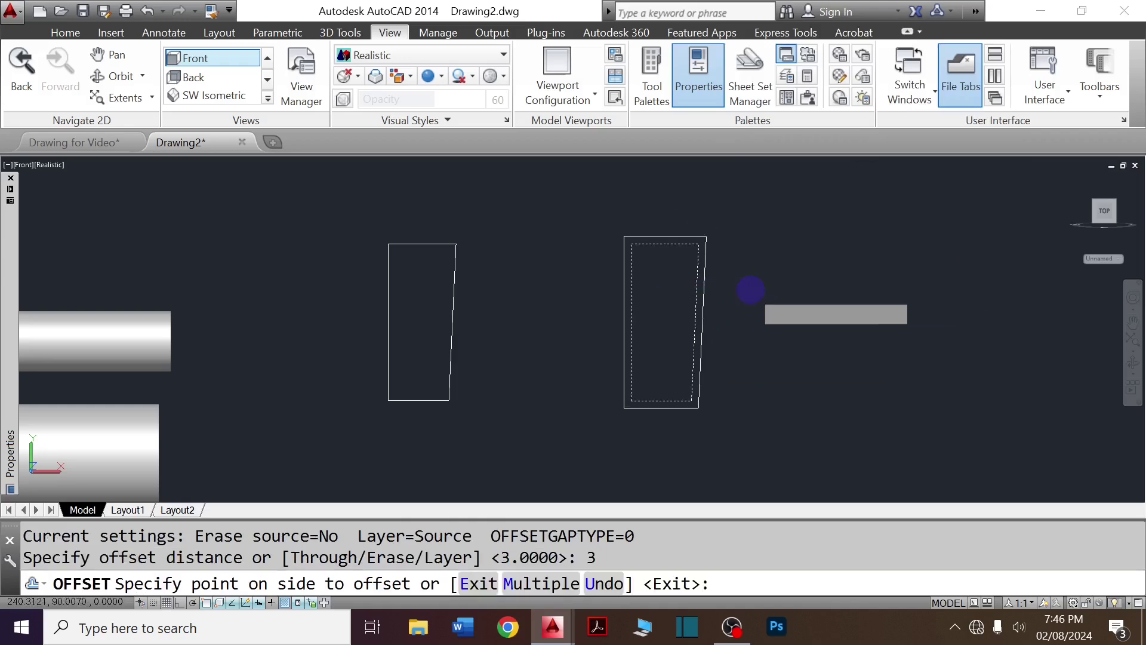
click(751, 290)
scroll(687, 262, up, 3)
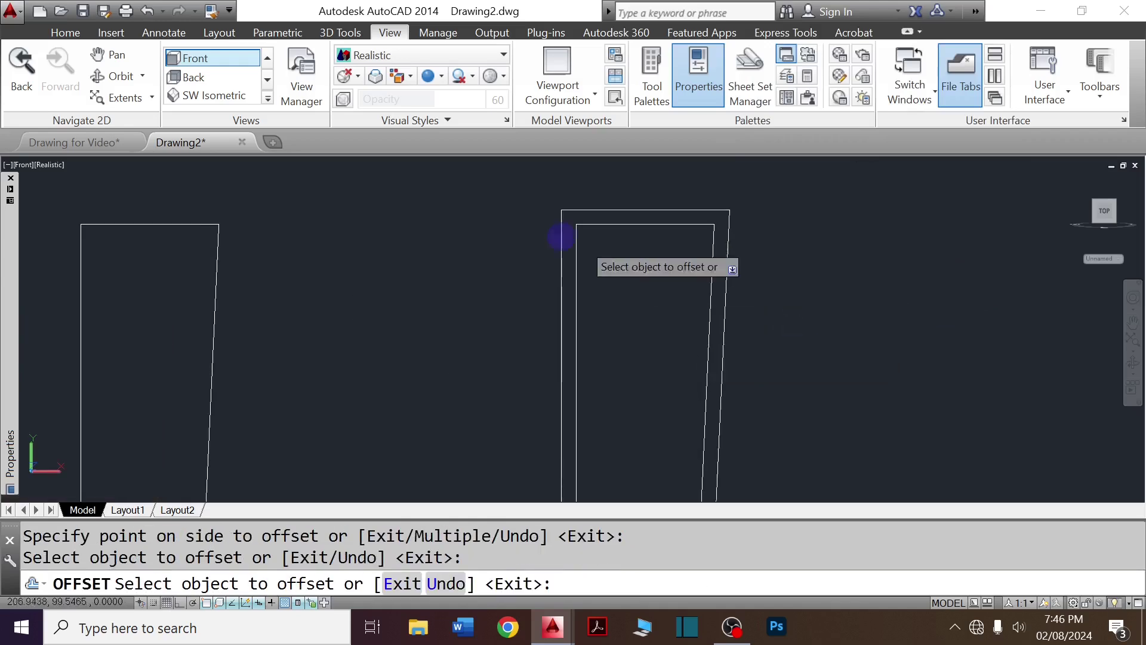
key(Escape)
- Explode both nested outlines into separate lines
click(772, 336)
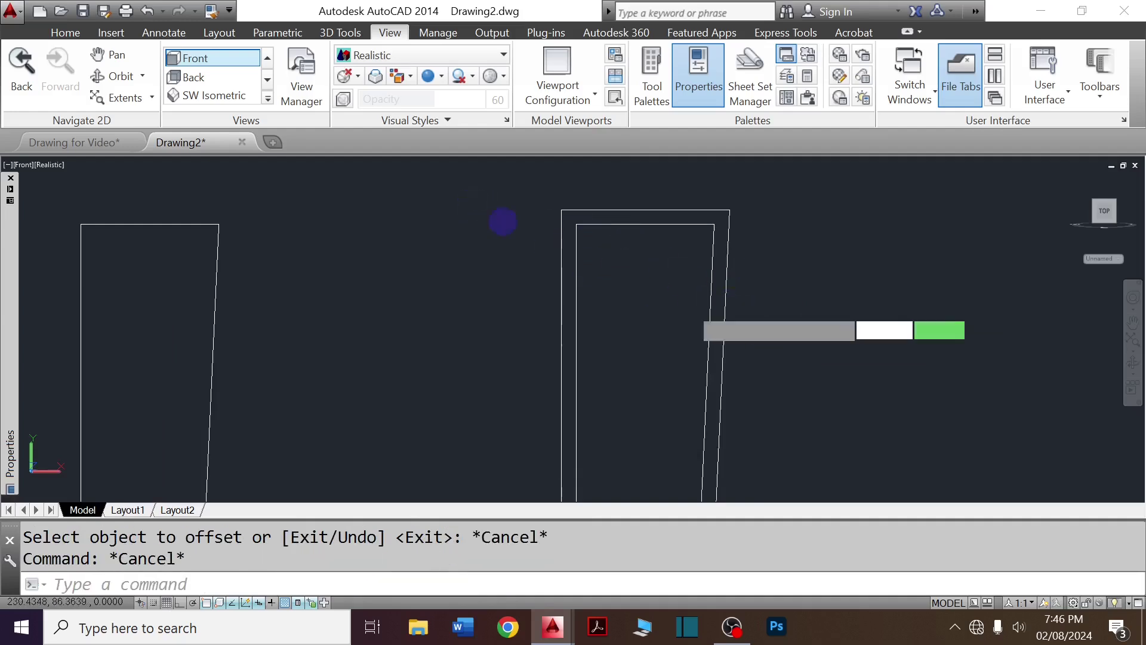
click(431, 187)
text(x)
key(Return)
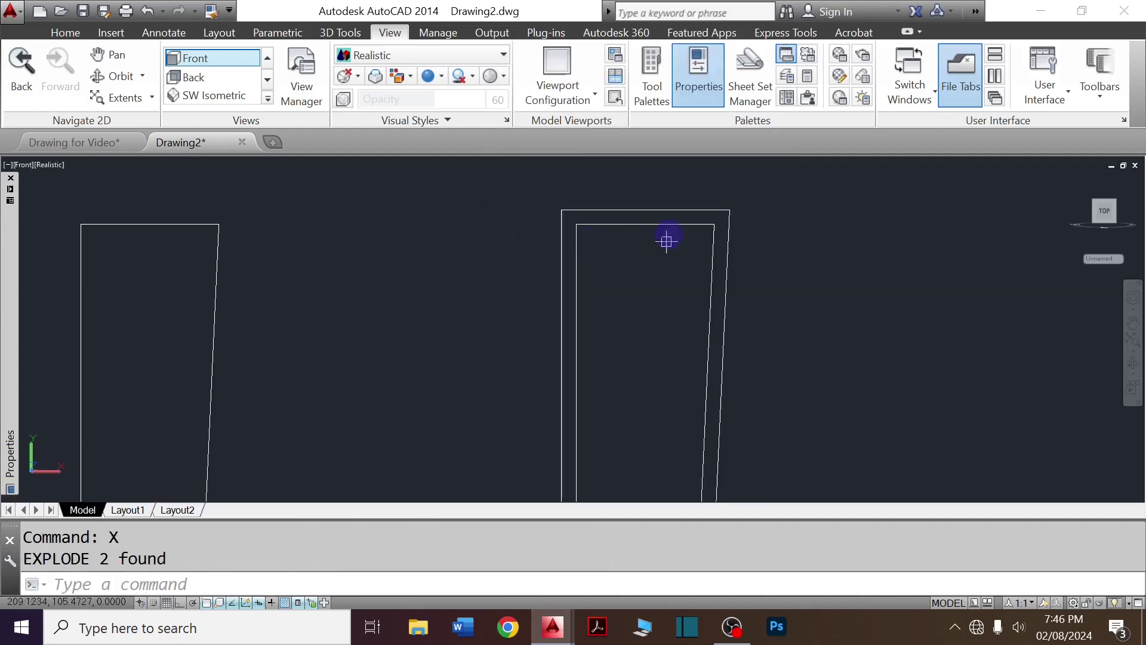
- Extend the top and bottom lines of the right outline to their boundaries
text(ex)
key(Return)
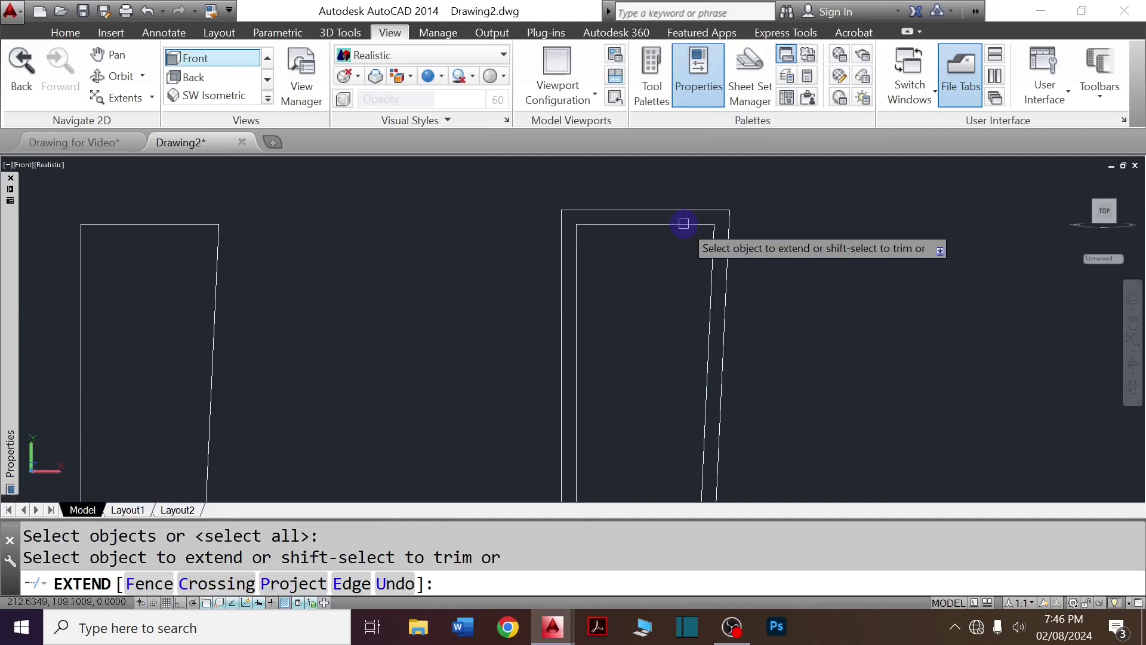
click(683, 223)
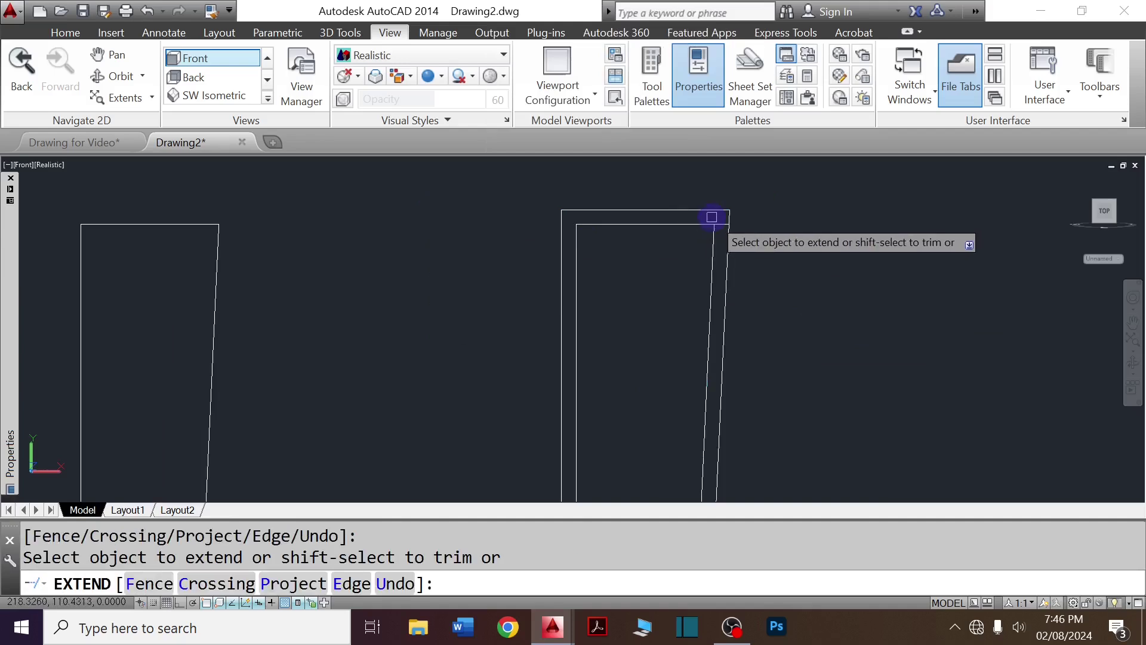
scroll(717, 219, down, 4)
scroll(700, 311, up, 2)
scroll(709, 348, up, 1)
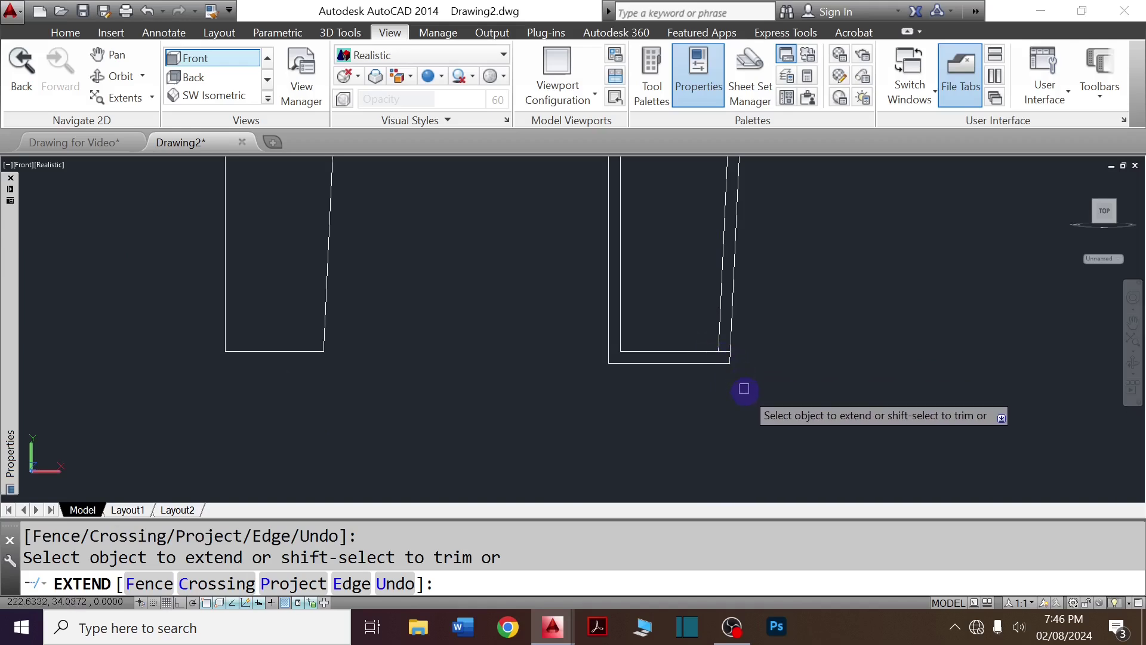
click(691, 367)
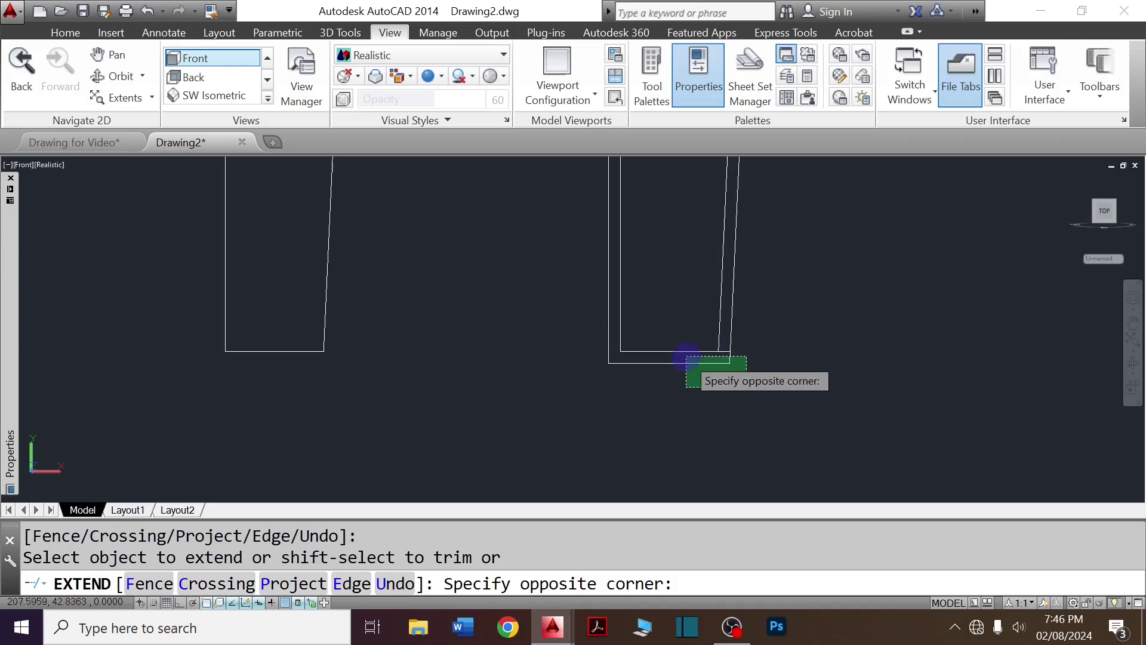
click(687, 358)
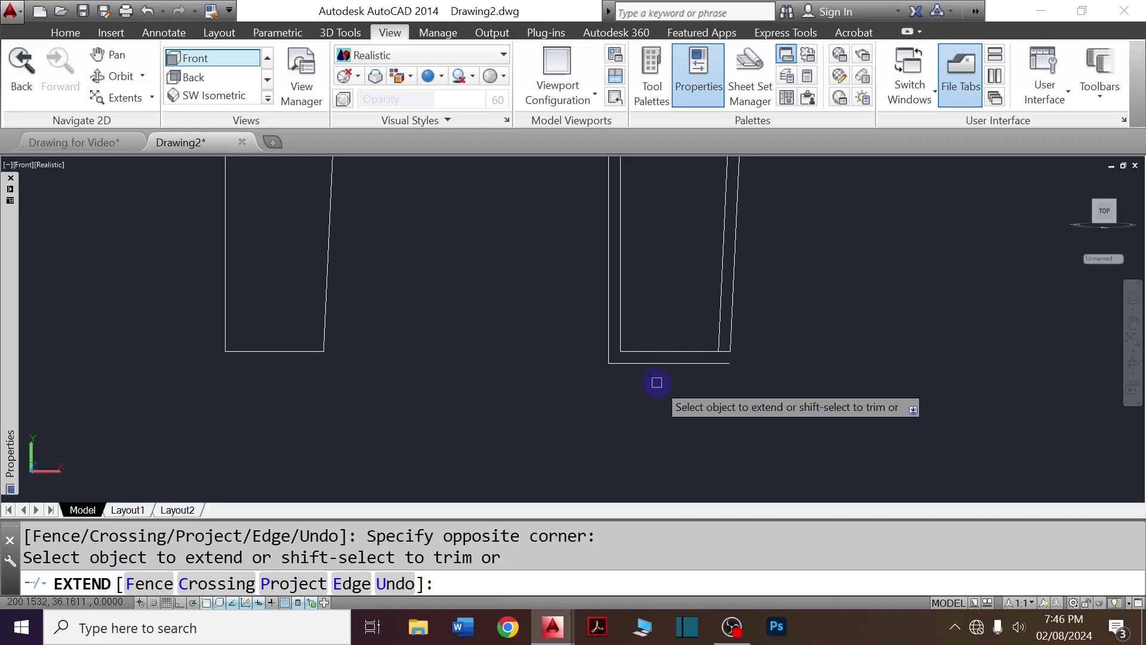
scroll(658, 383, down, 3)
scroll(661, 258, up, 3)
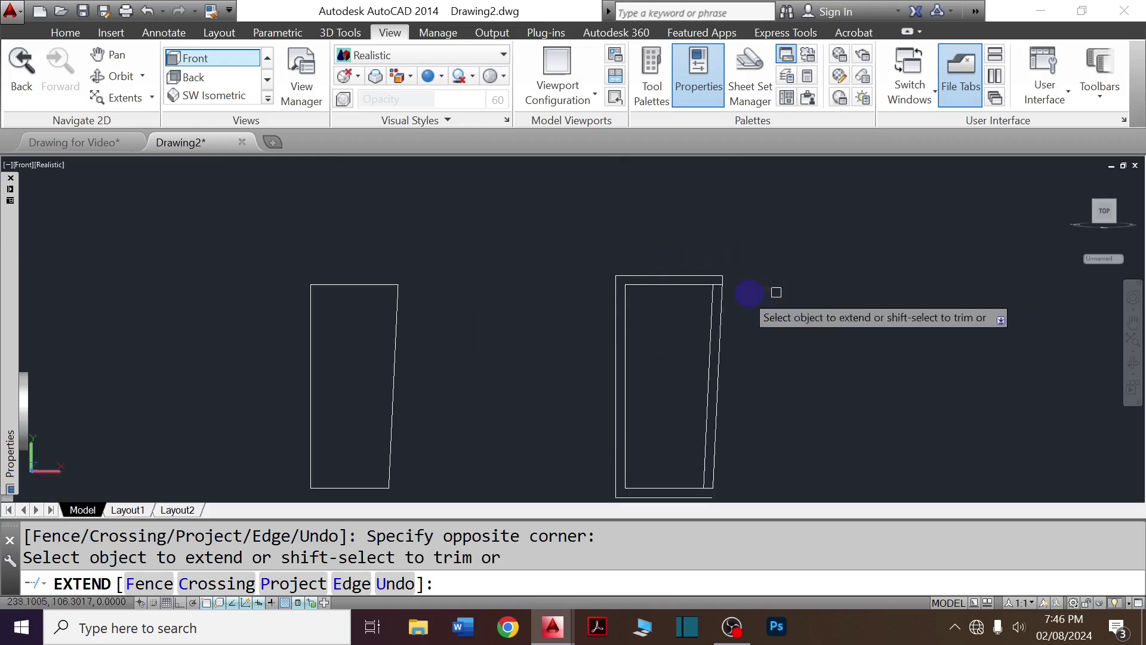
scroll(715, 279, up, 2)
click(692, 254)
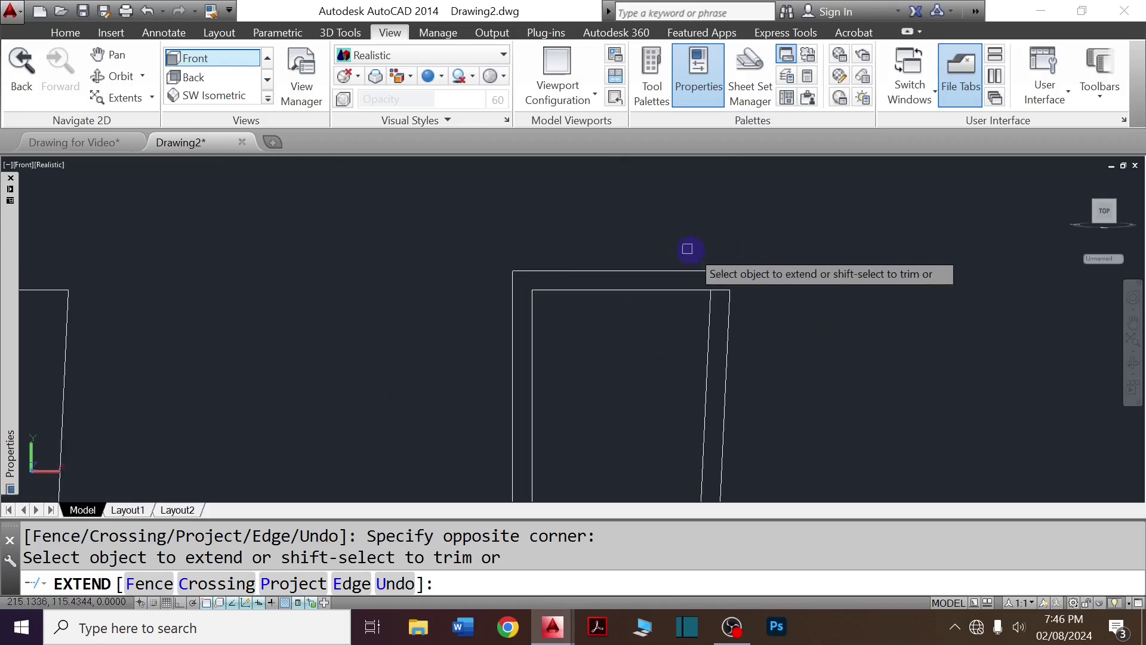
key(Escape)
key(Escape)
- Erase the two extra lines, the inner slanted line and the short stray line
scroll(525, 274, up, 2)
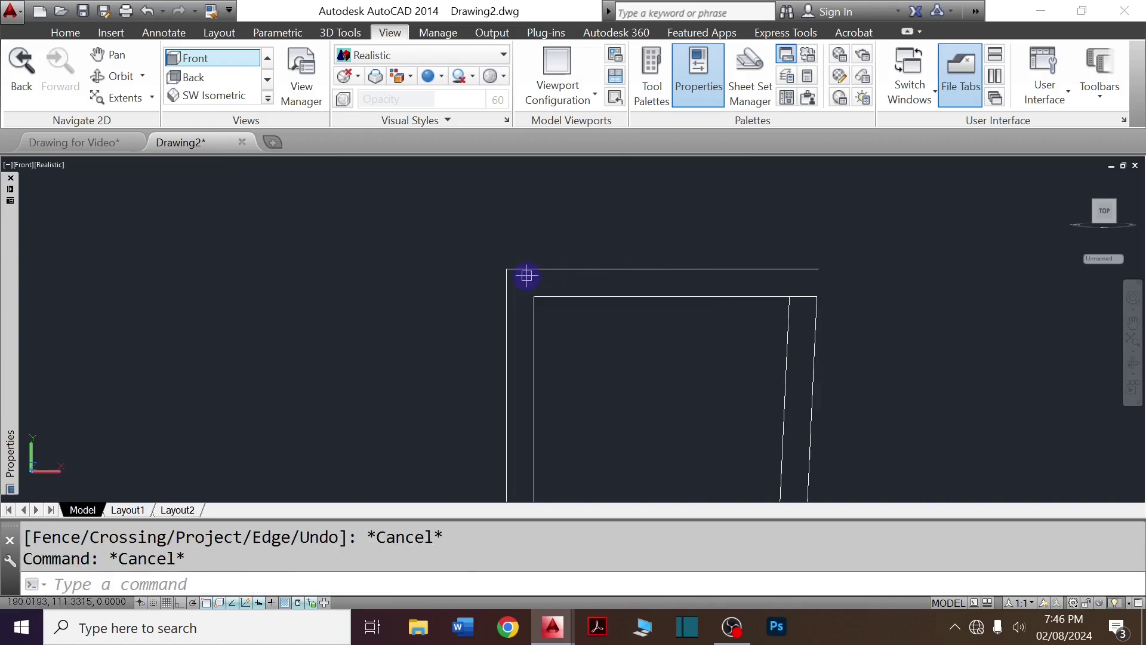
click(488, 254)
click(522, 235)
key(Delete)
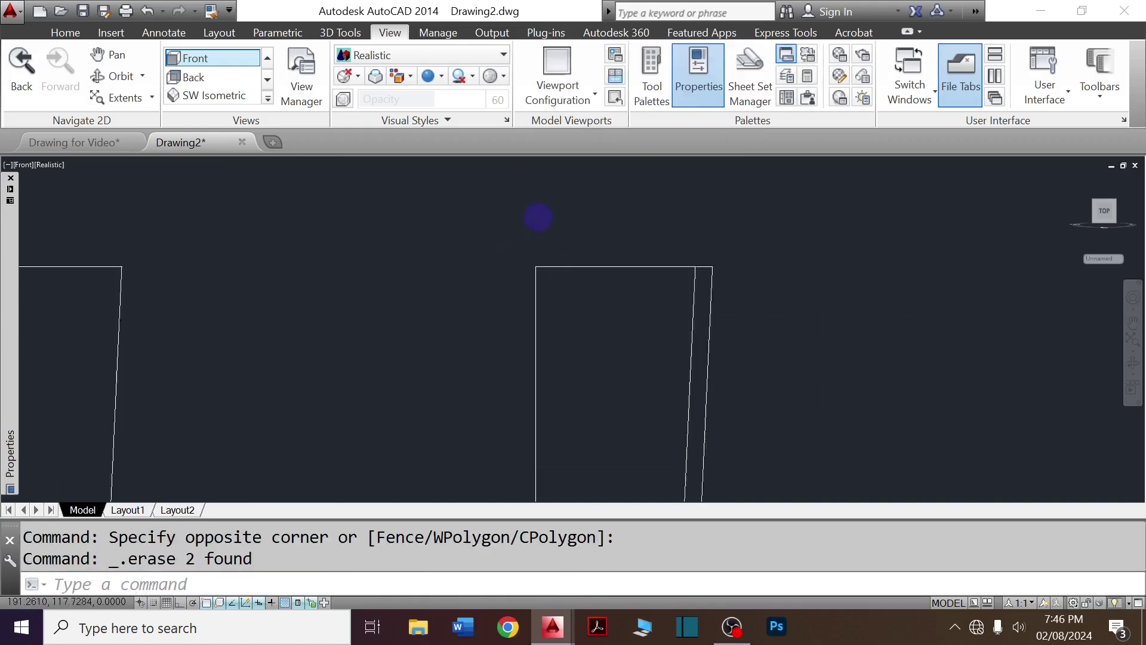
scroll(624, 363, down, 2)
click(627, 428)
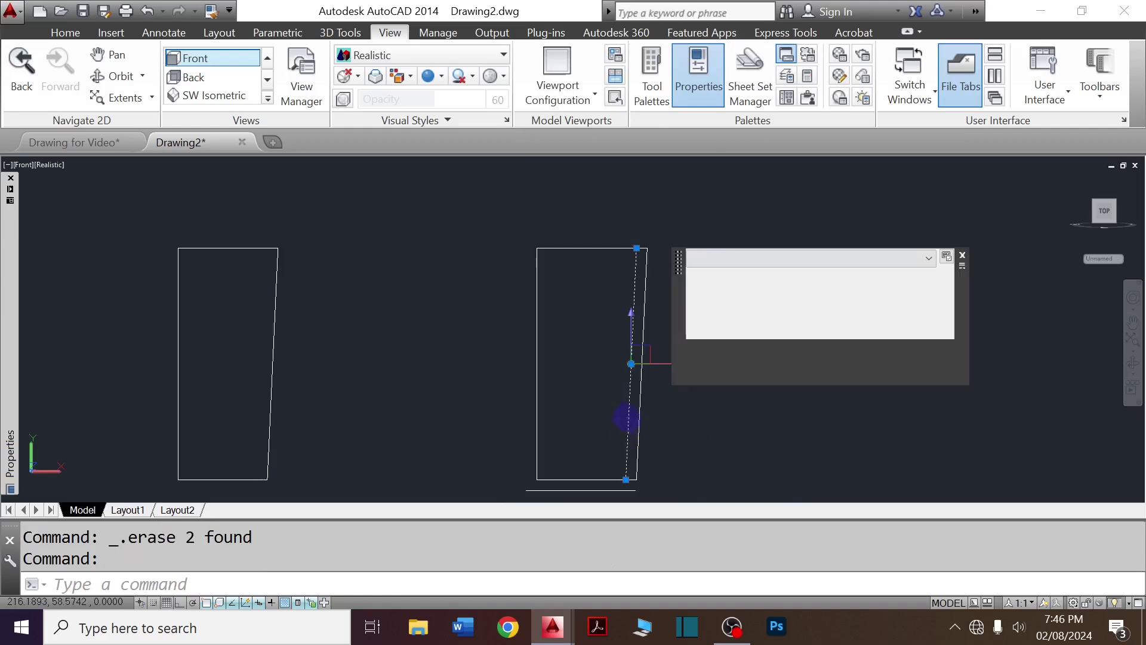
key(Delete)
scroll(624, 427, down, 4)
scroll(624, 445, up, 3)
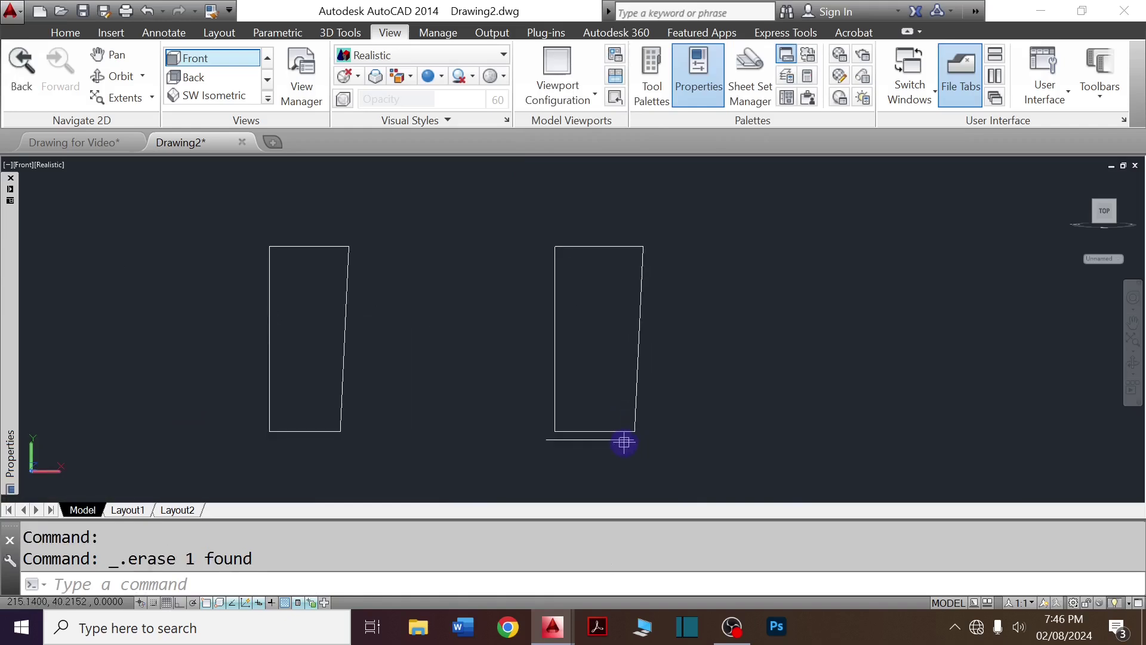
click(625, 441)
key(Delete)
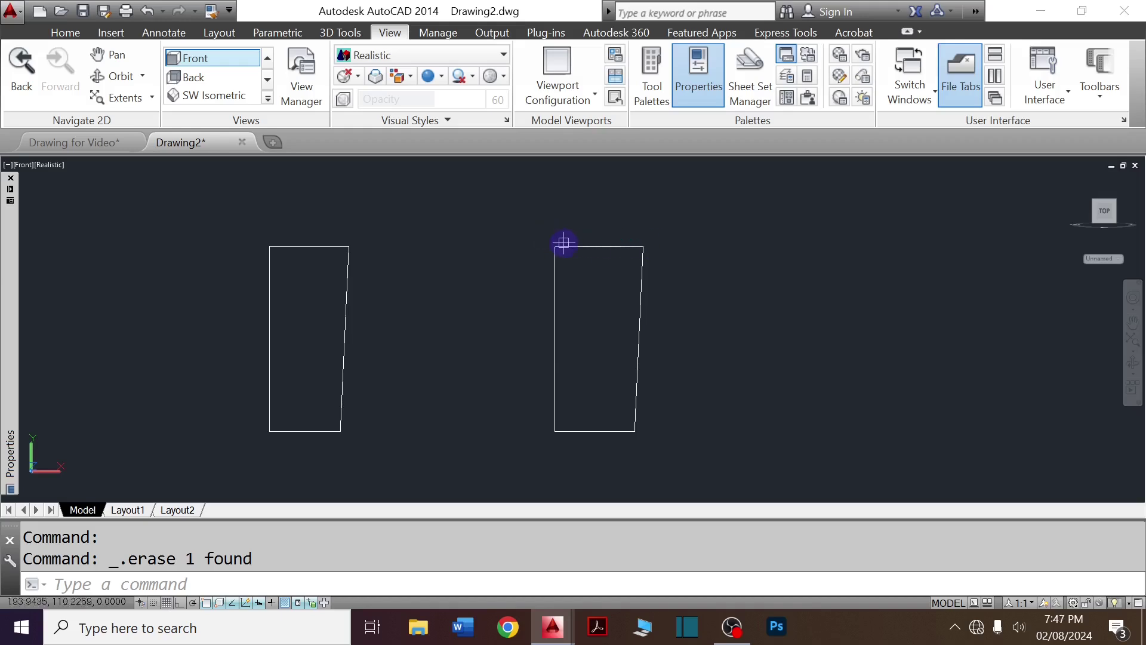
- Convert the right outline's four lines into a region
text(REG)
key(Return)
click(527, 219)
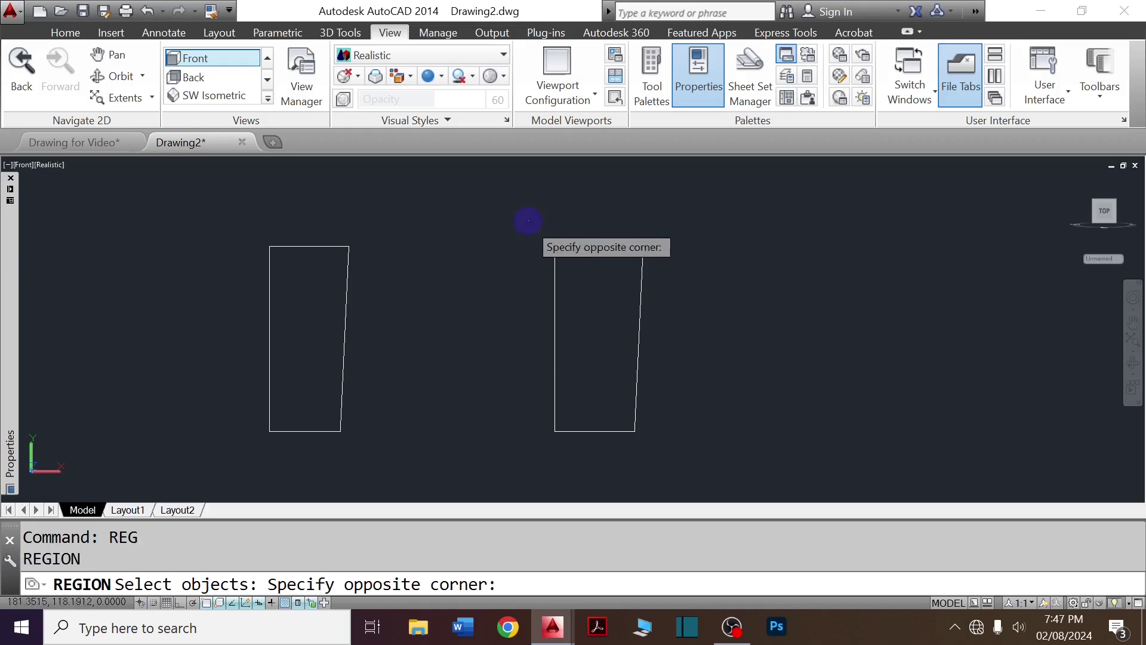
click(683, 458)
key(Return)
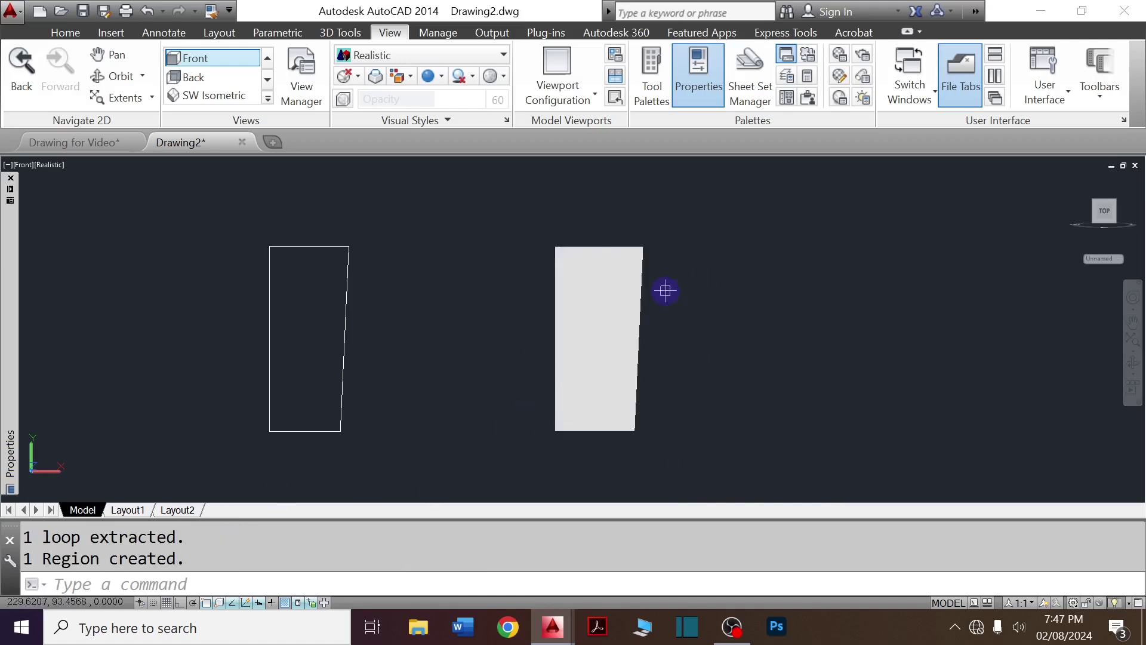
- Extrude the region 6 units into a solid cotter
text(ext)
key(Return)
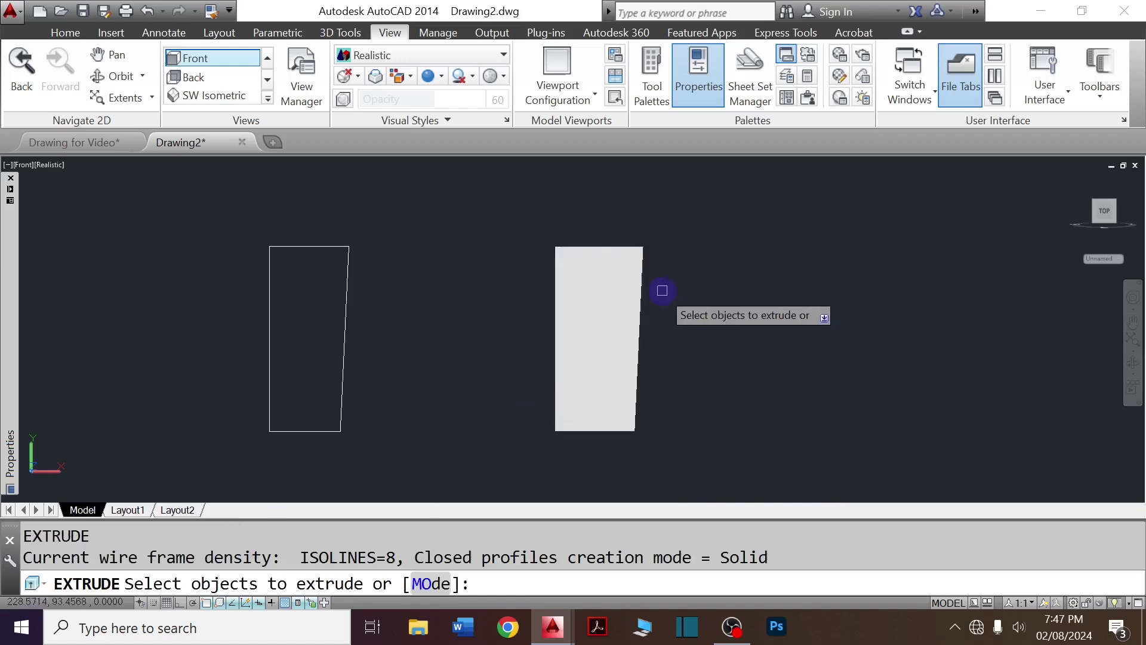
click(637, 293)
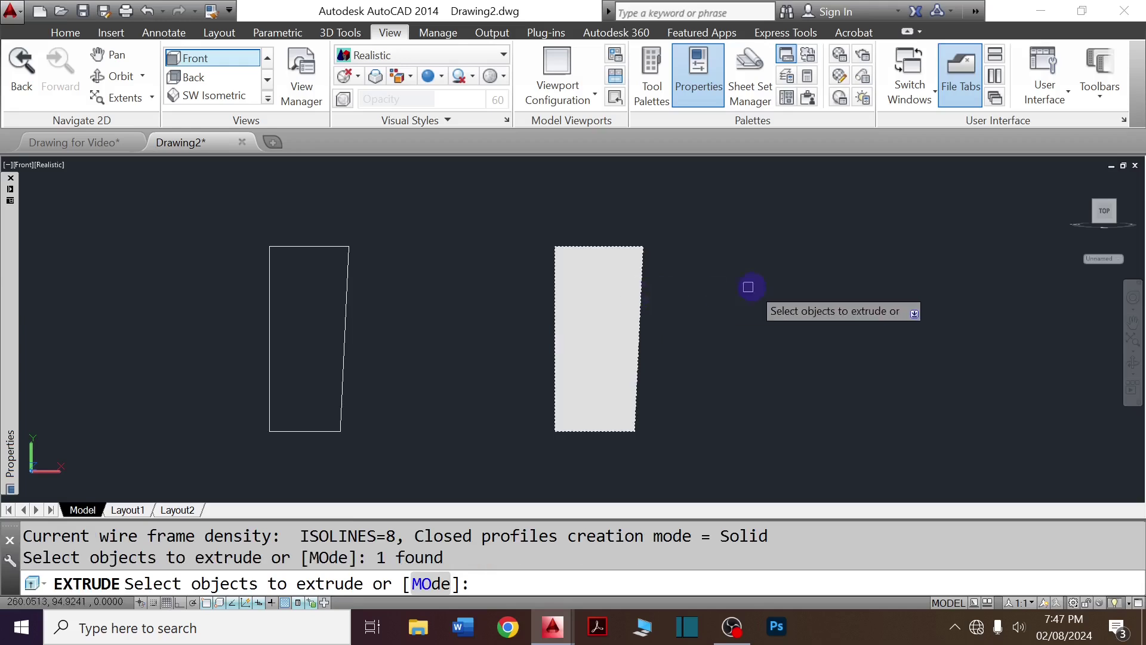
key(Return)
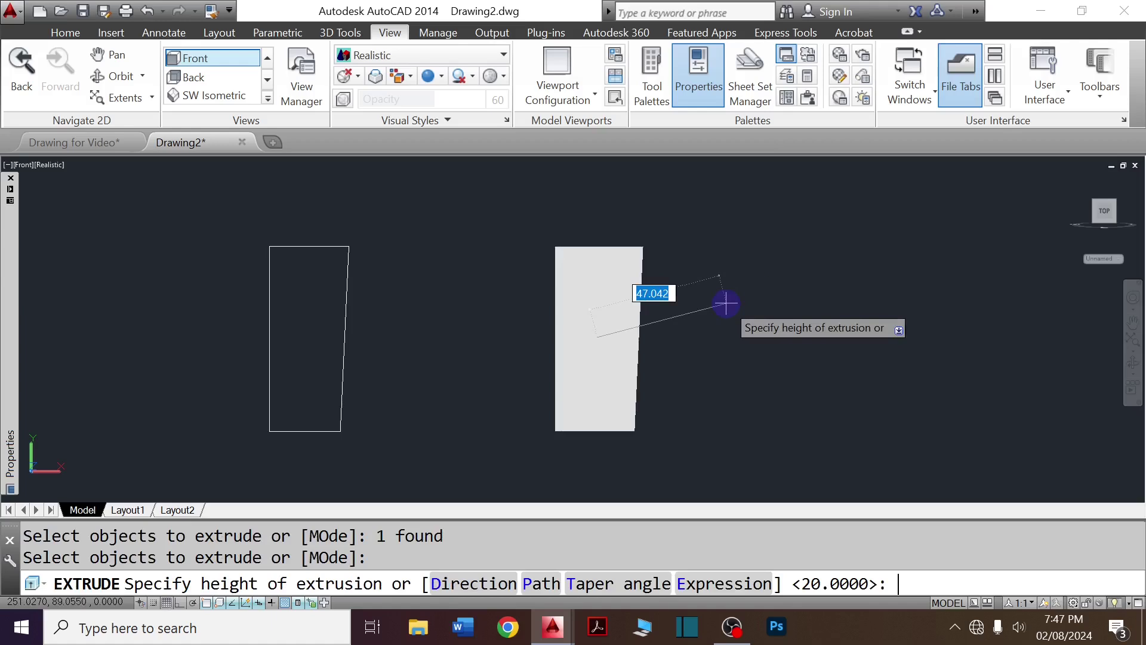
text(6)
key(Return)
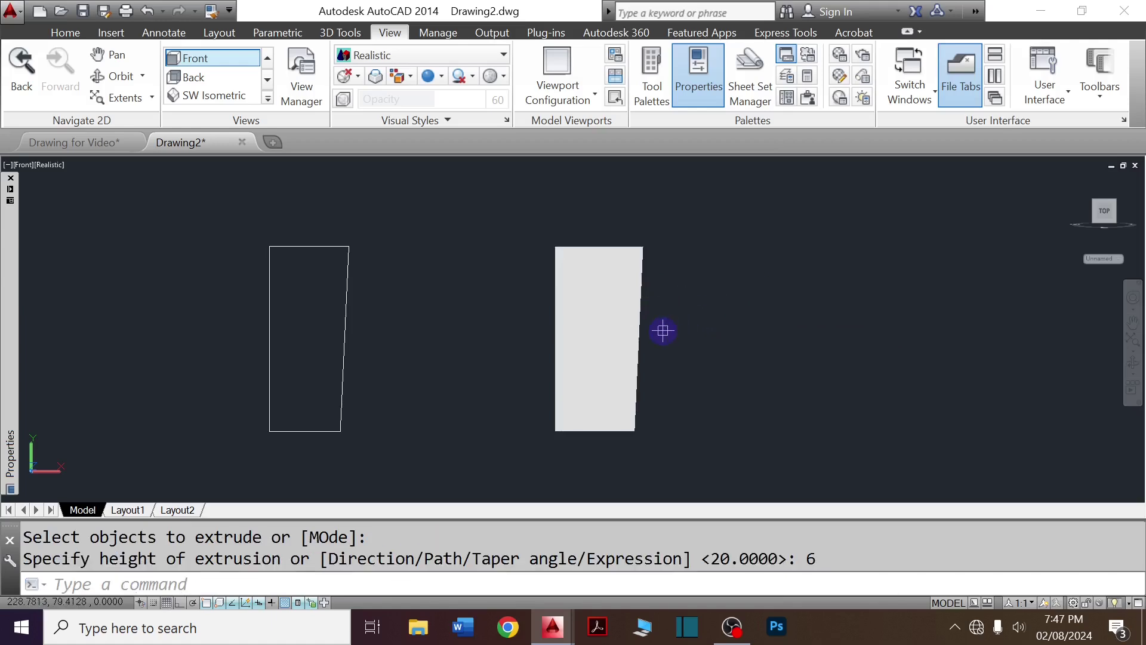
- Orbit to an oblique view showing the 6-thick cotter slab, then zoom out
shift+middle_drag(663, 331, 575, 405)
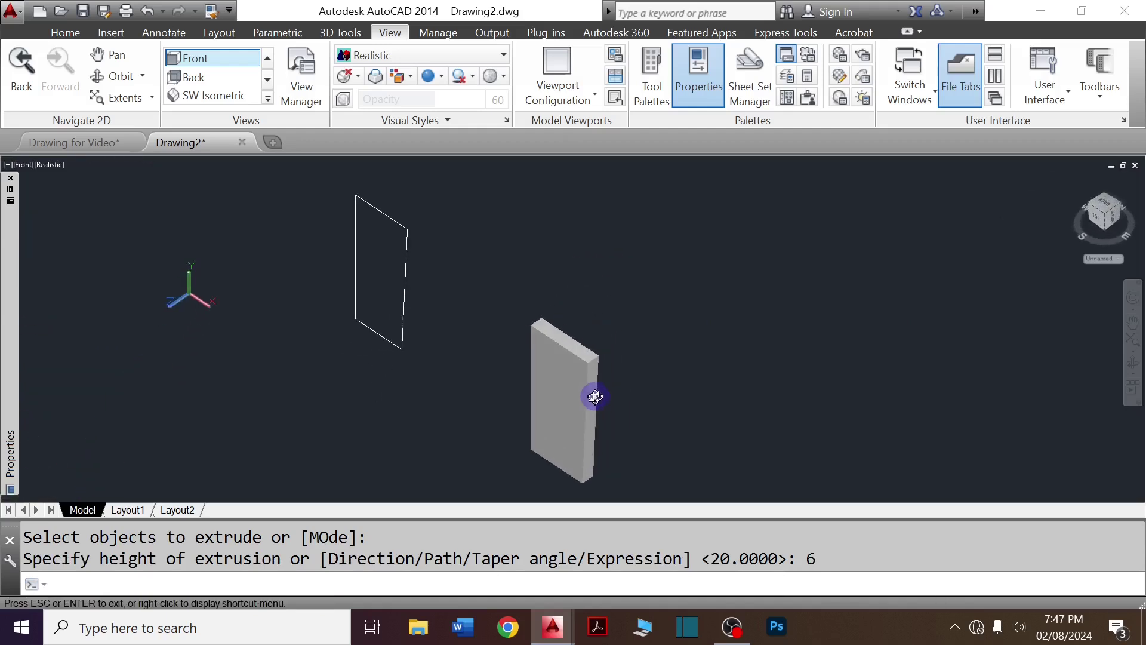
shift+middle_drag(576, 405, 578, 358)
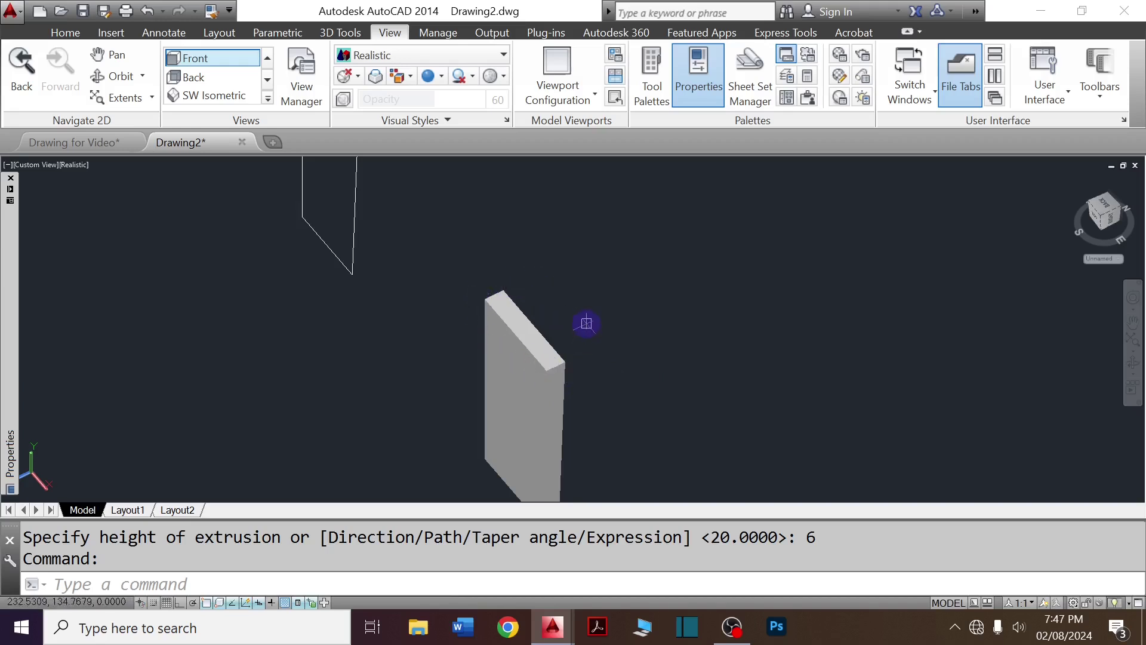
scroll(587, 323, down, 2)
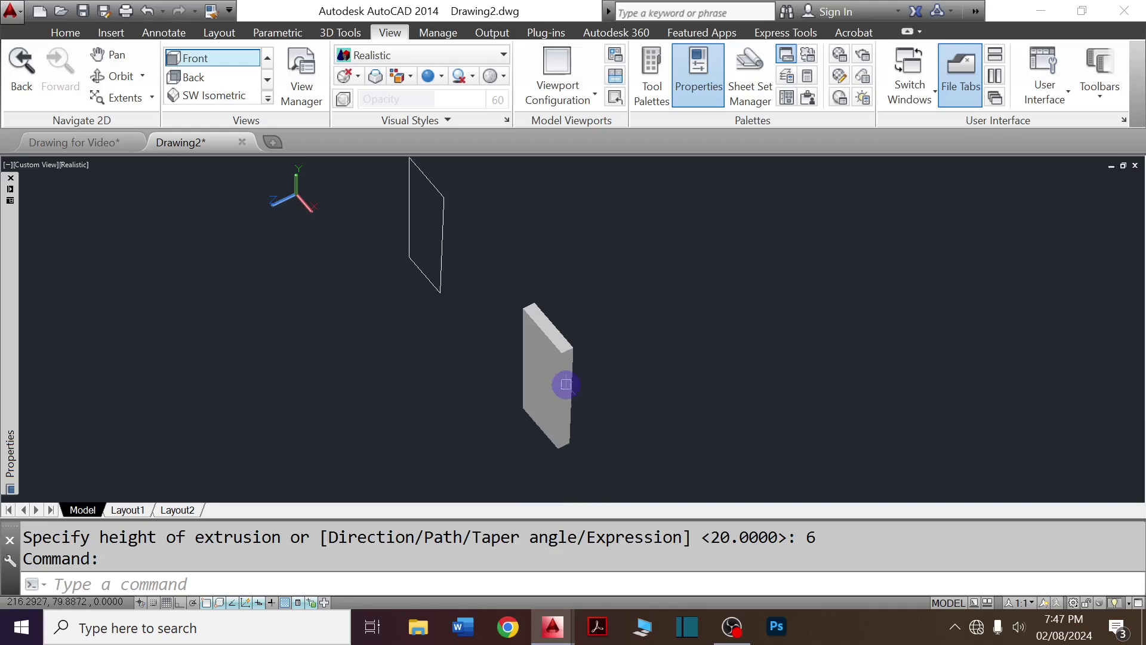
- Start FILLETEDGE on the cotter with a radius of 3 and pick its first edge
text(f)
key(Return)
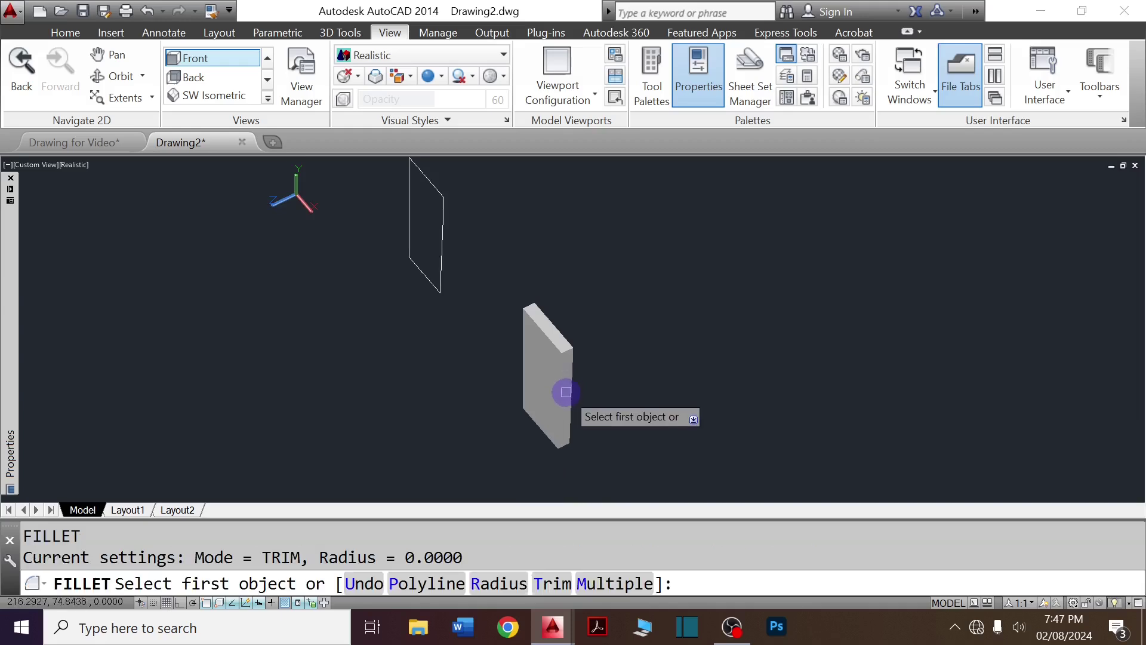
scroll(561, 396, up, 3)
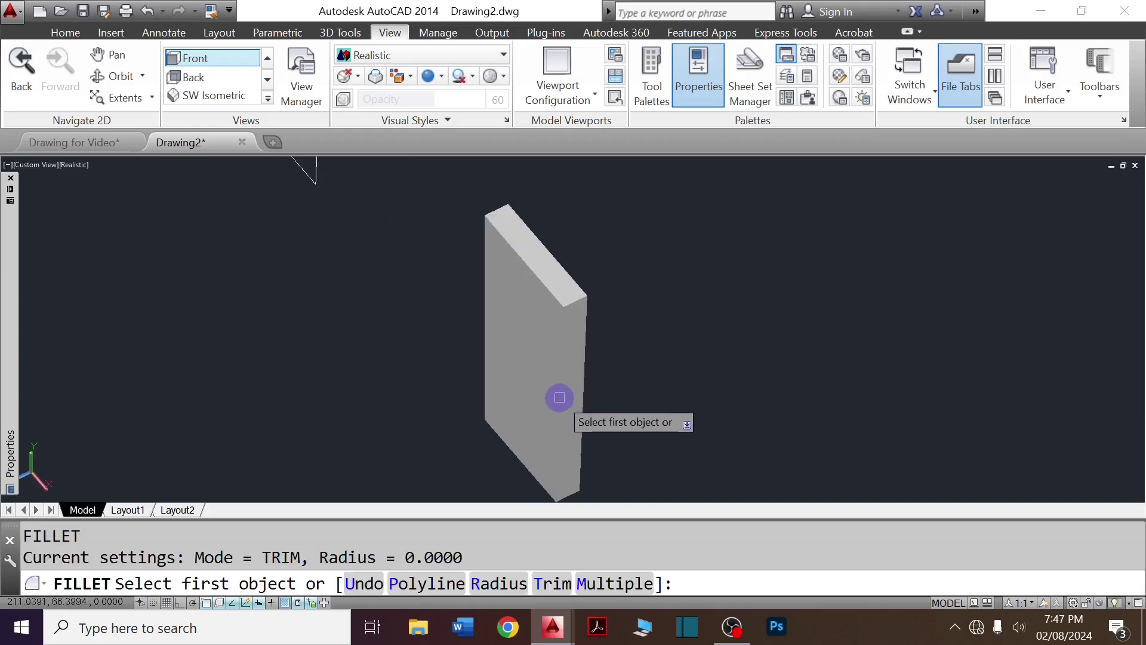
text(r)
key(Return)
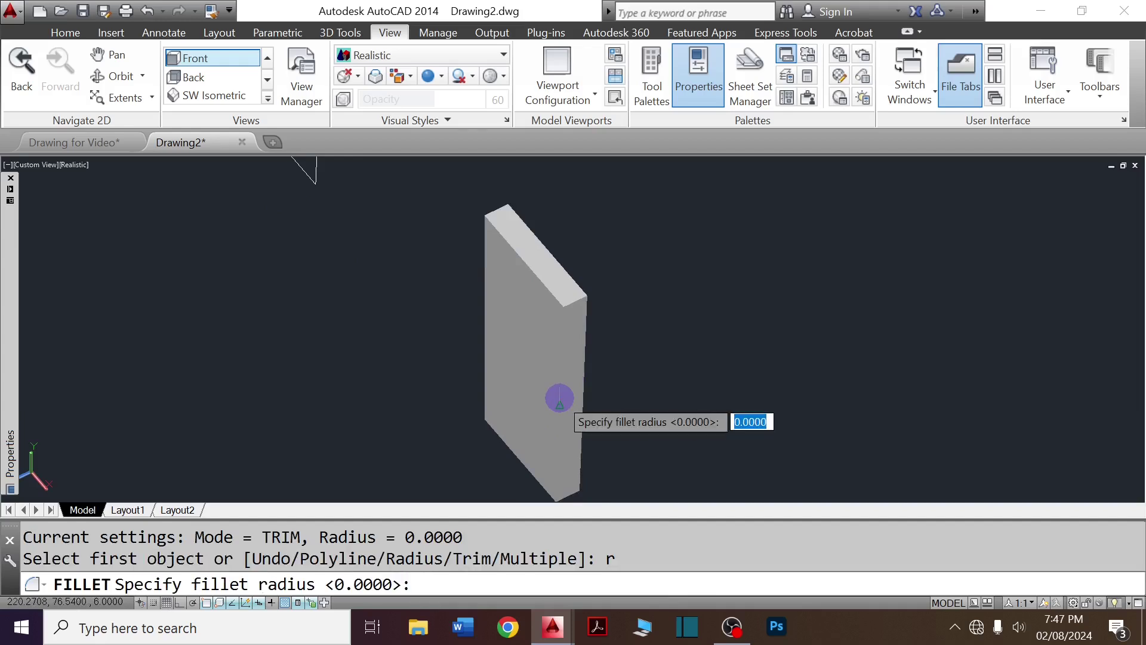
text(3)
key(Return)
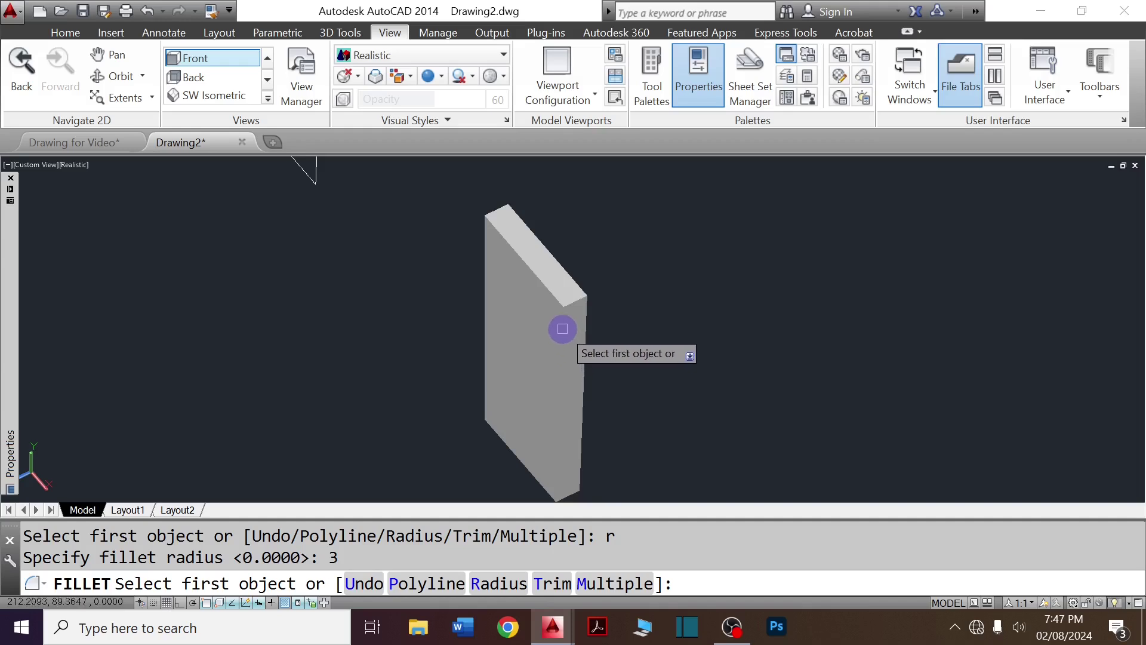
click(563, 328)
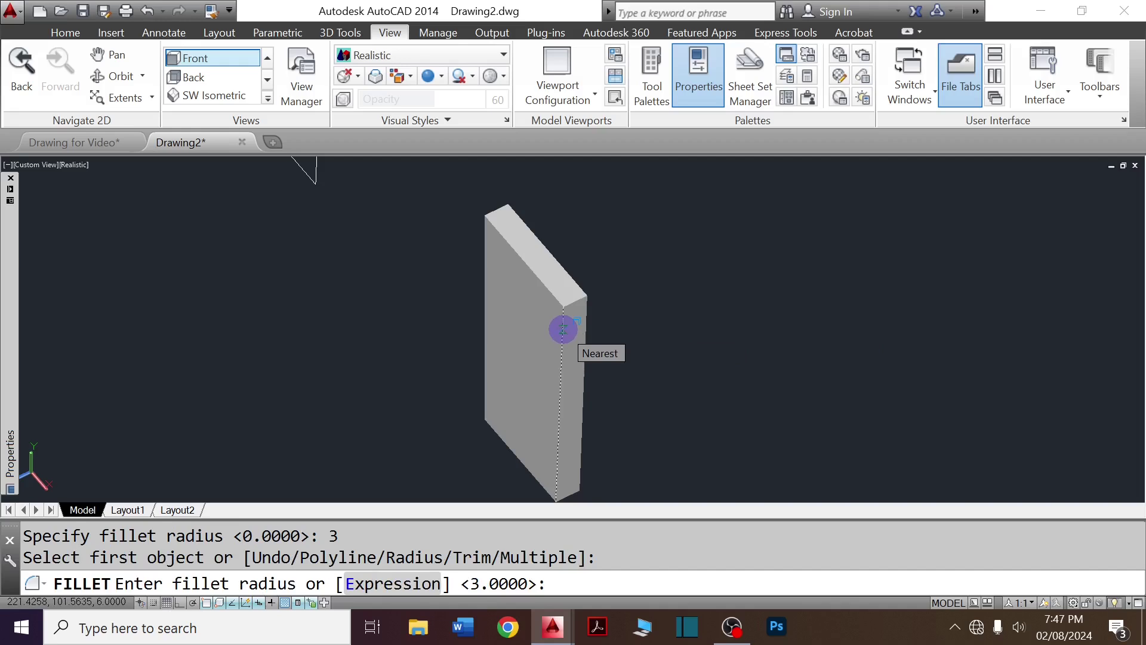
key(Return)
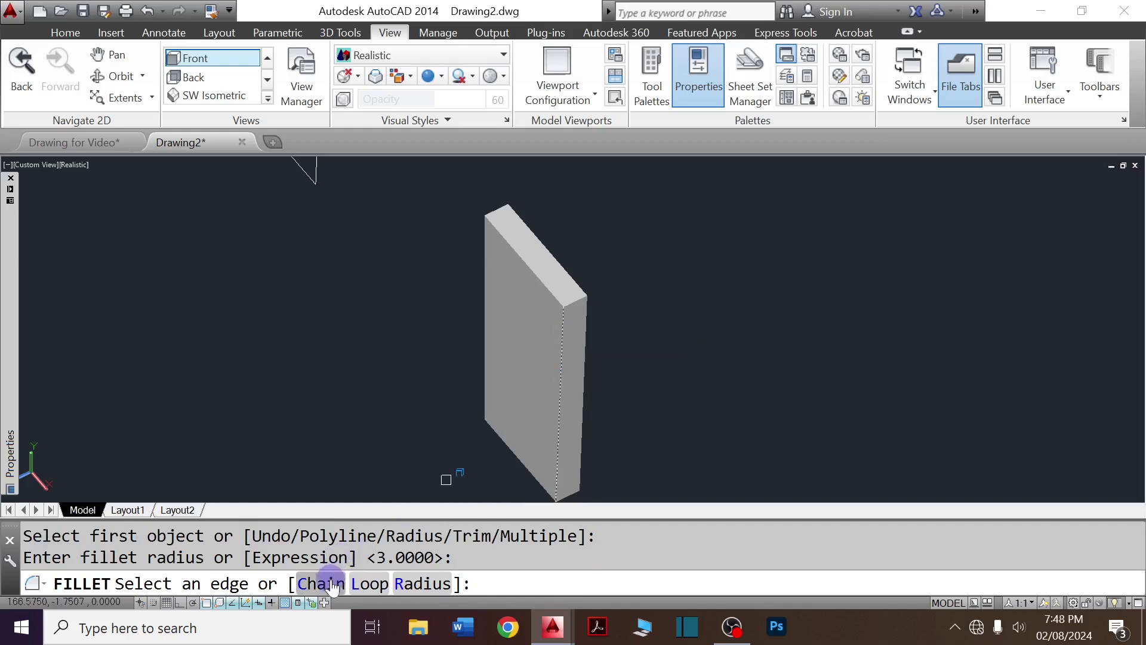
- Chain-select the remaining end edges and apply the radius-3 fillet to all four
text(c)
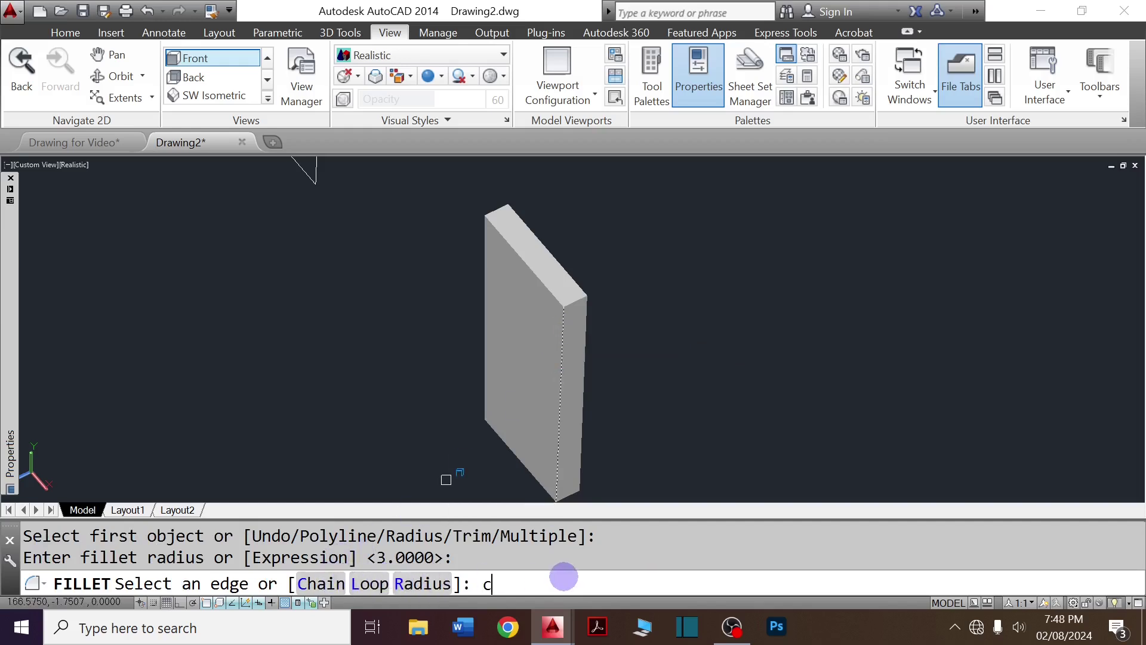
key(Return)
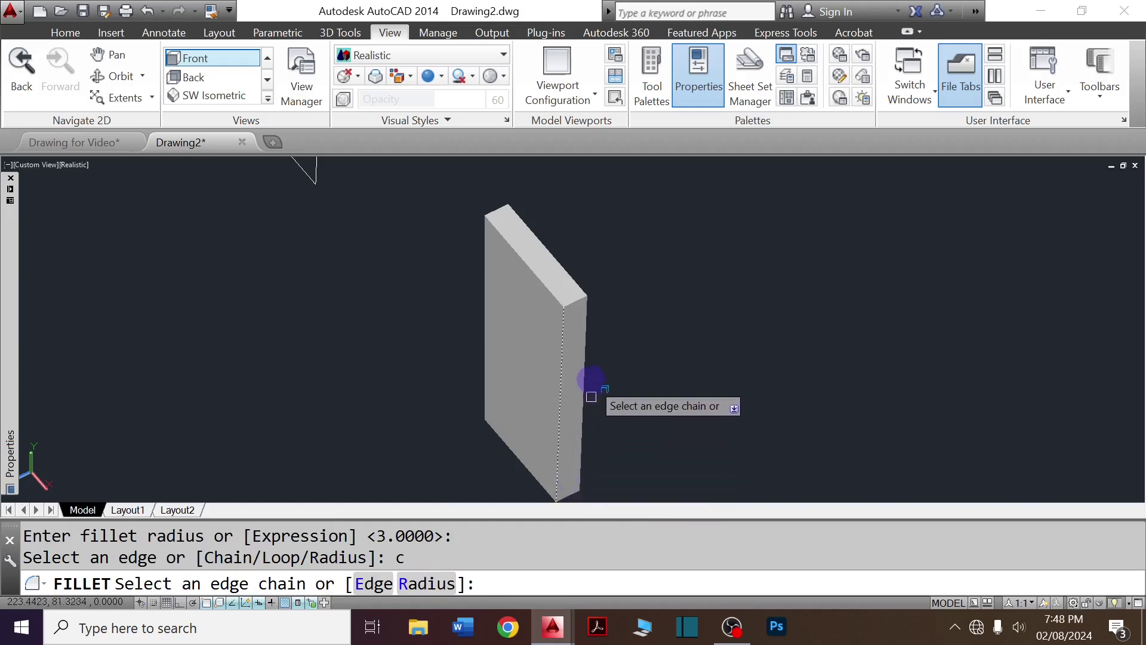
click(584, 346)
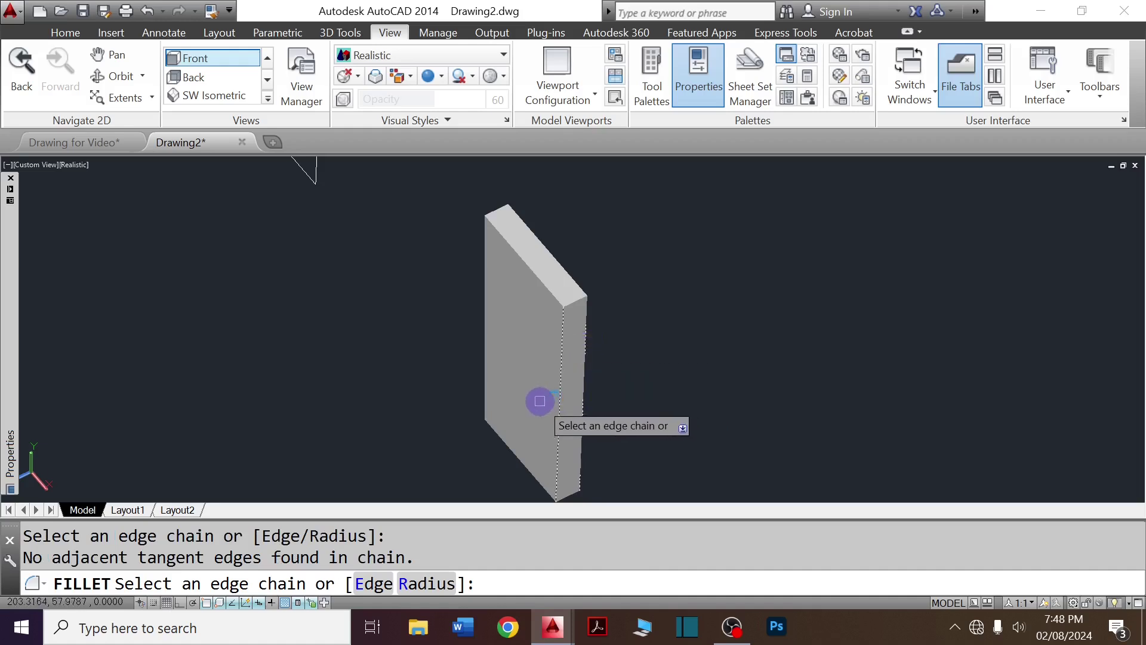
mouse_move(540, 397)
middle_down()
mouse_move(791, 384)
mouse_move(1004, 345)
middle_up()
scroll(806, 380, up, 2)
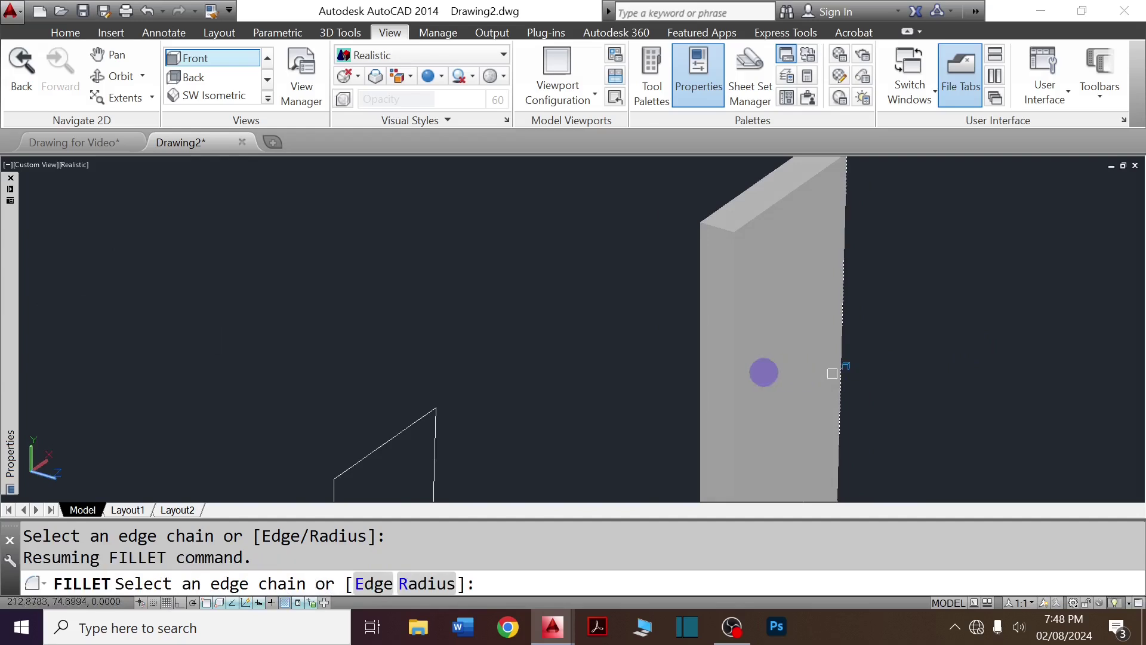
shift+middle_drag(734, 351, 722, 358)
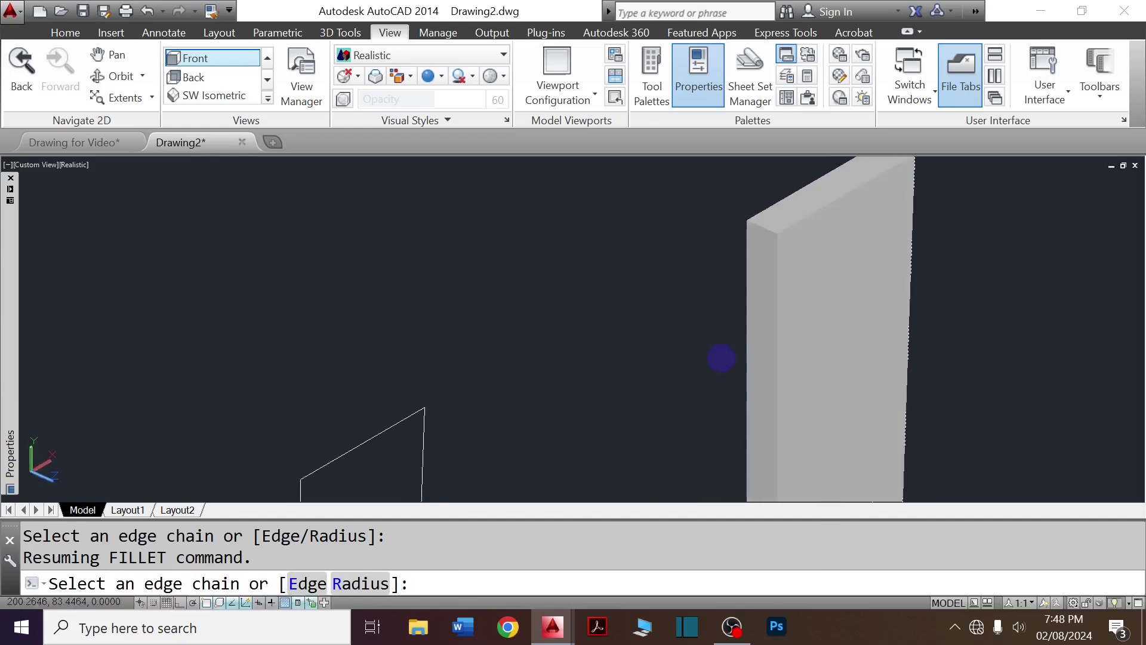
click(775, 336)
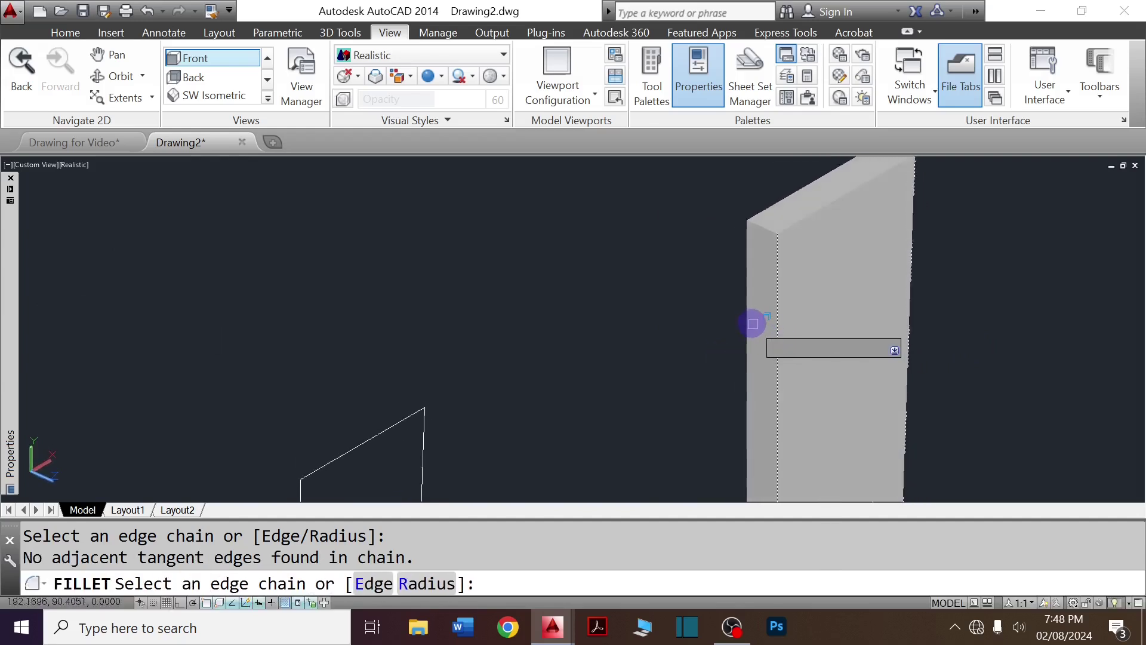
key(Return)
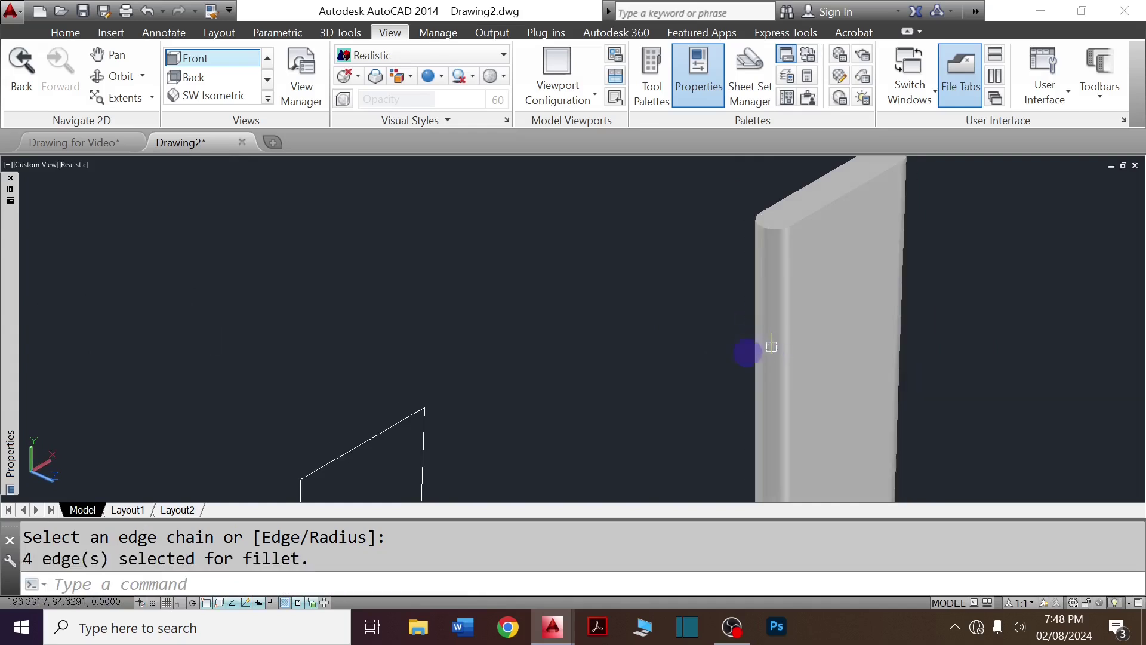
- Zoom in and out to inspect the filleted cotter ends
scroll(565, 346, down, 2)
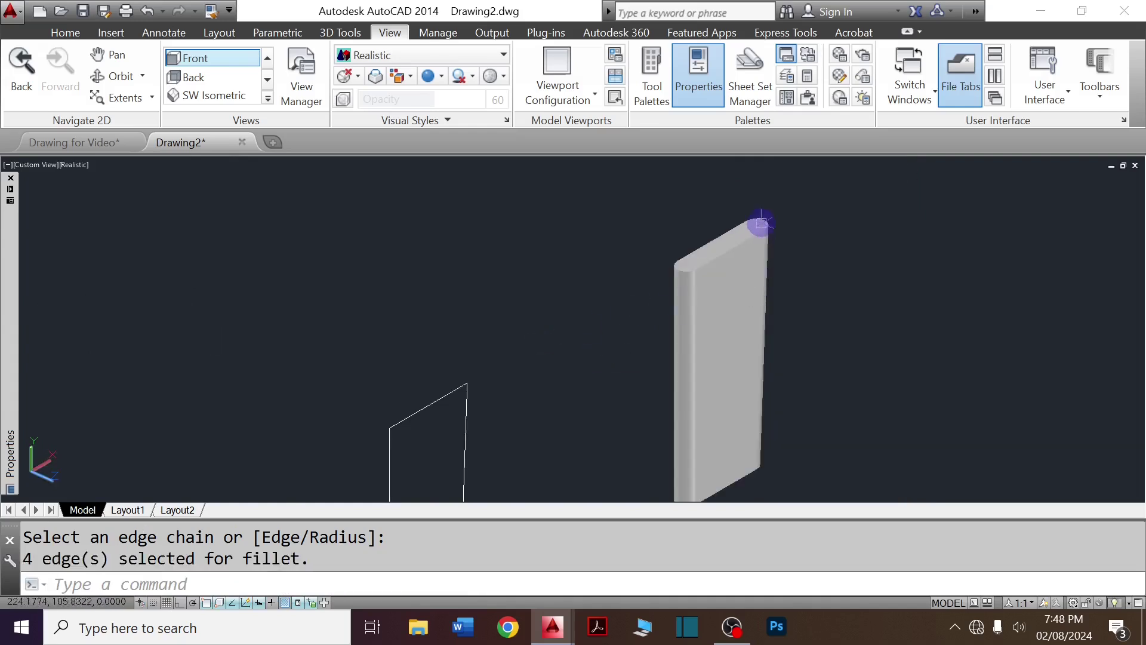
scroll(760, 223, up, 2)
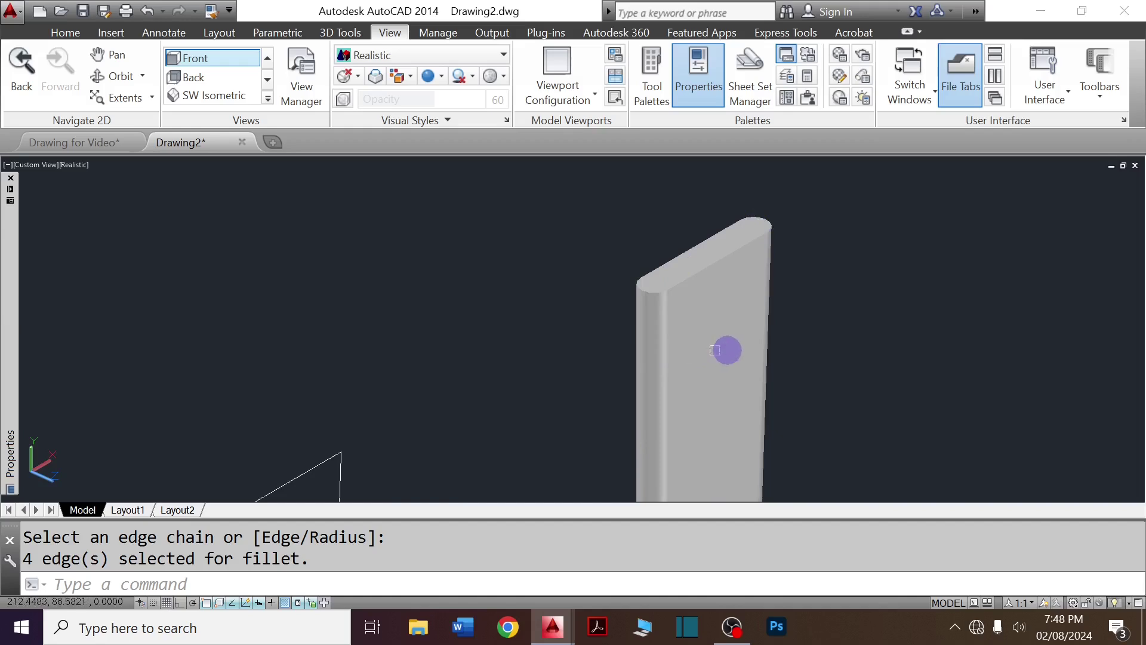
scroll(709, 346, down, 1)
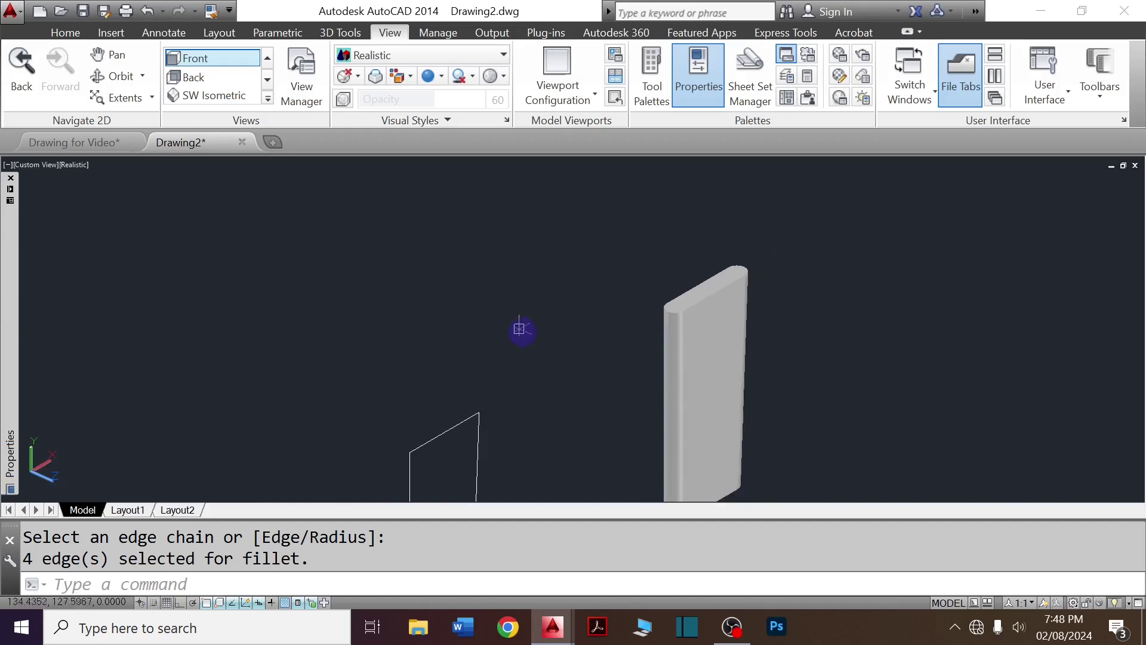
scroll(519, 329, down, 1)
scroll(543, 333, down, 1)
scroll(544, 333, down, 1)
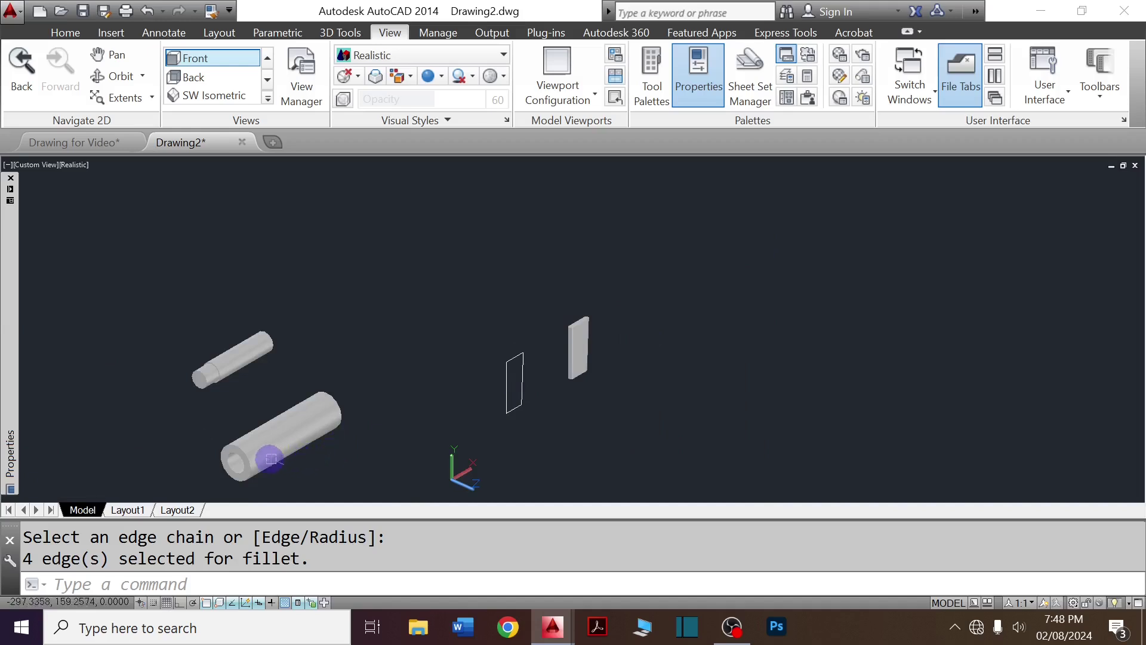
scroll(275, 456, up, 2)
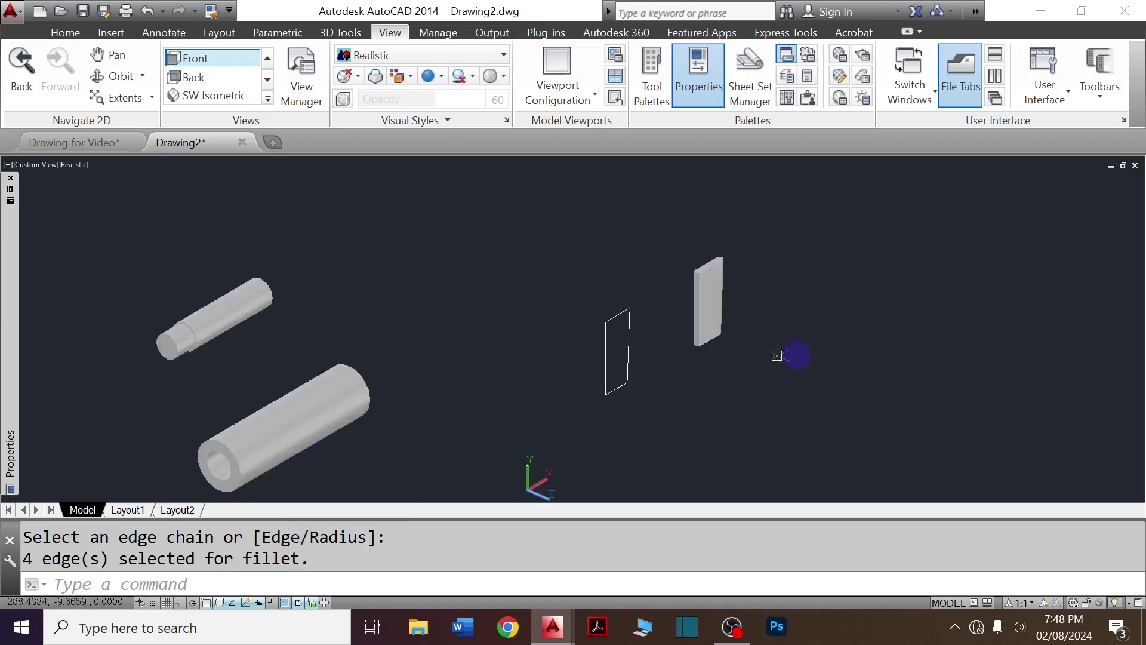
scroll(729, 253, up, 1)
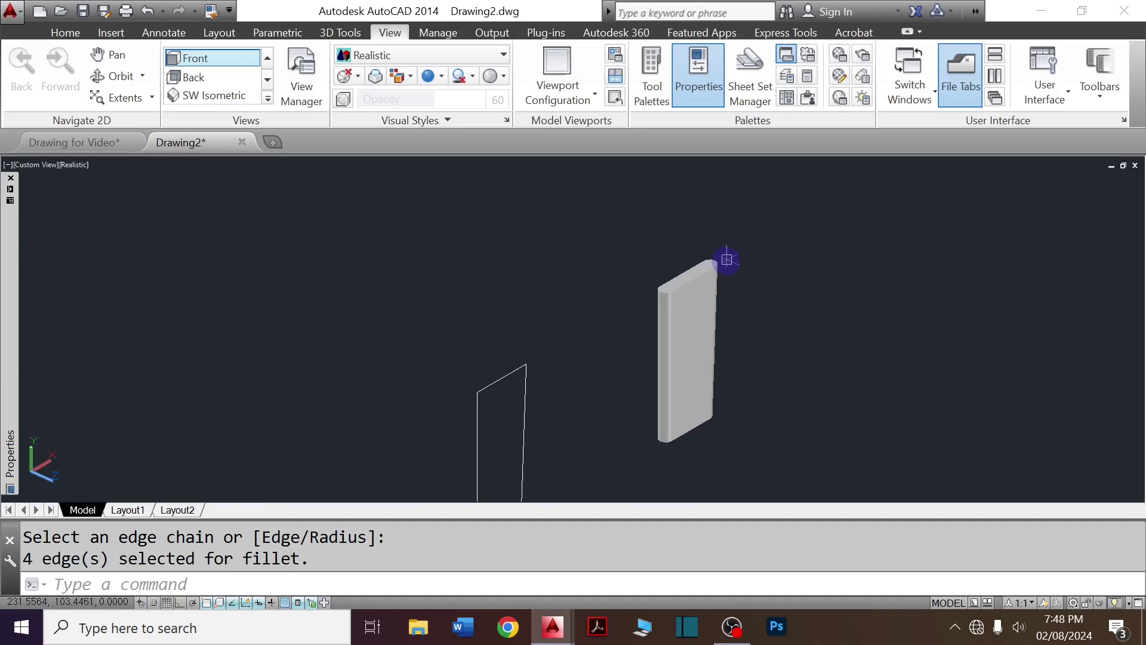
scroll(727, 259, up, 2)
scroll(705, 267, down, 3)
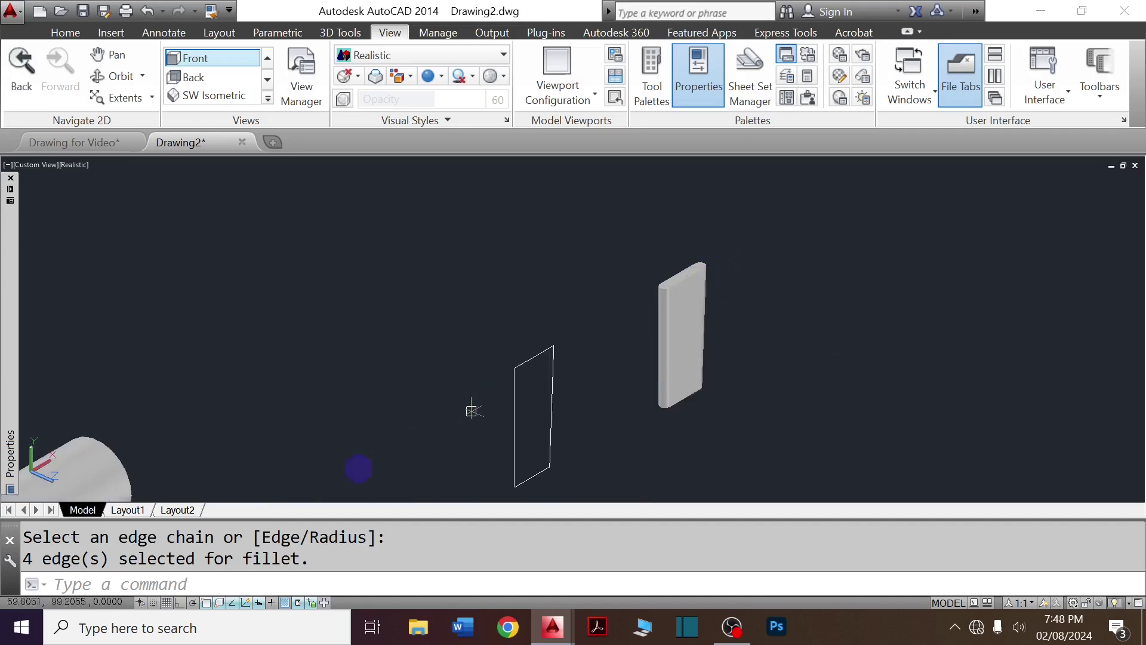
scroll(486, 422, down, 2)
scroll(490, 442, down, 2)
scroll(267, 453, down, 2)
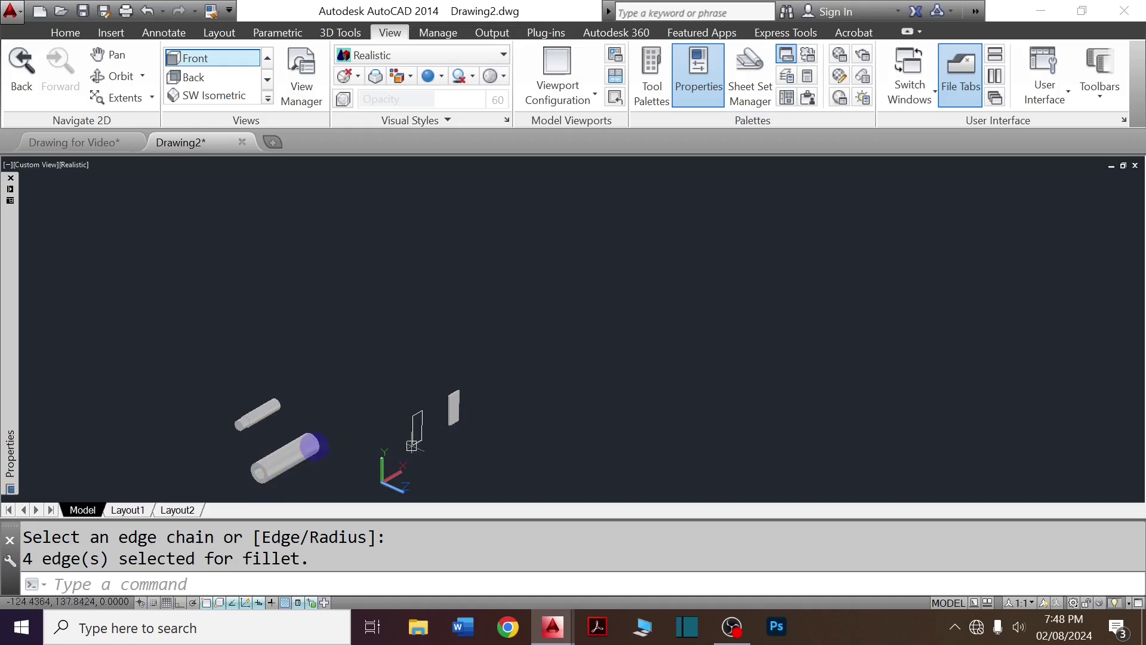
- Check the 2D sleeve reference drawing, then return to the 3D model
key(ctrl+Tab)
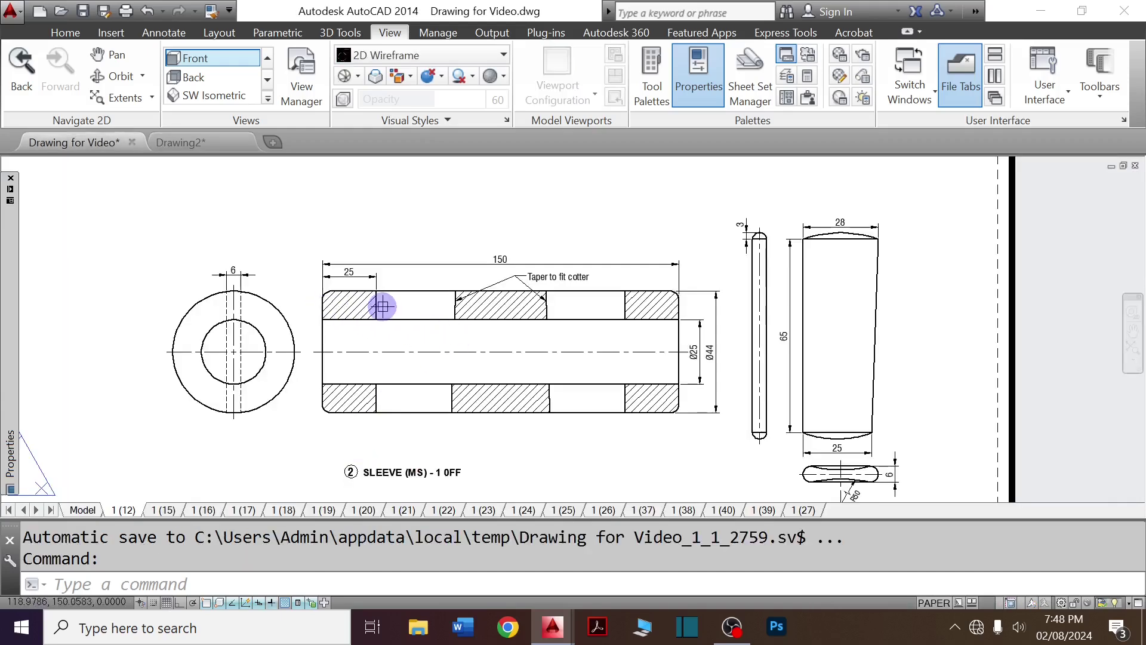
key(ctrl+Tab)
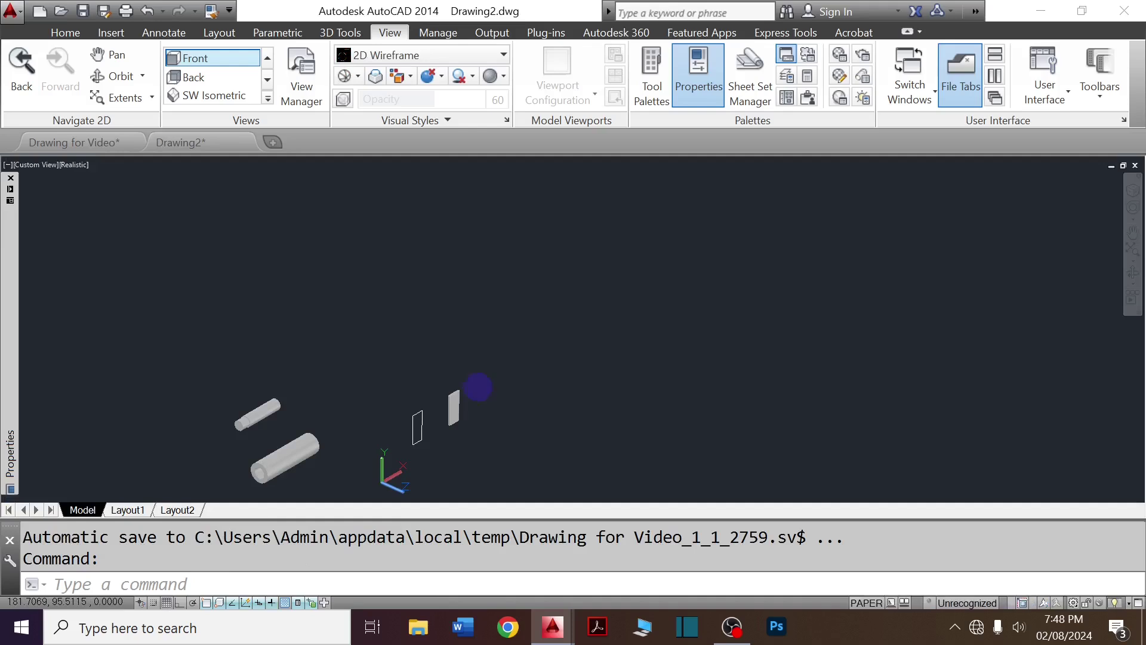
scroll(437, 424, up, 2)
scroll(437, 424, up, 2)
- Copy the filleted cotter from its top corner to a spot left of the original
click(515, 368)
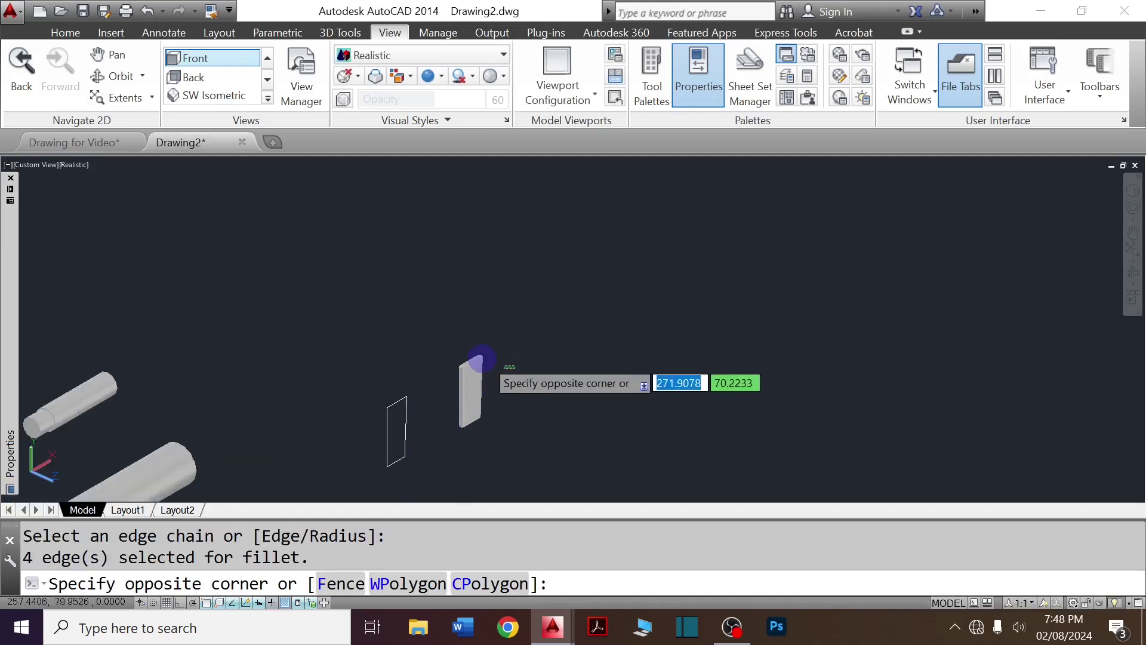
click(471, 355)
text(co)
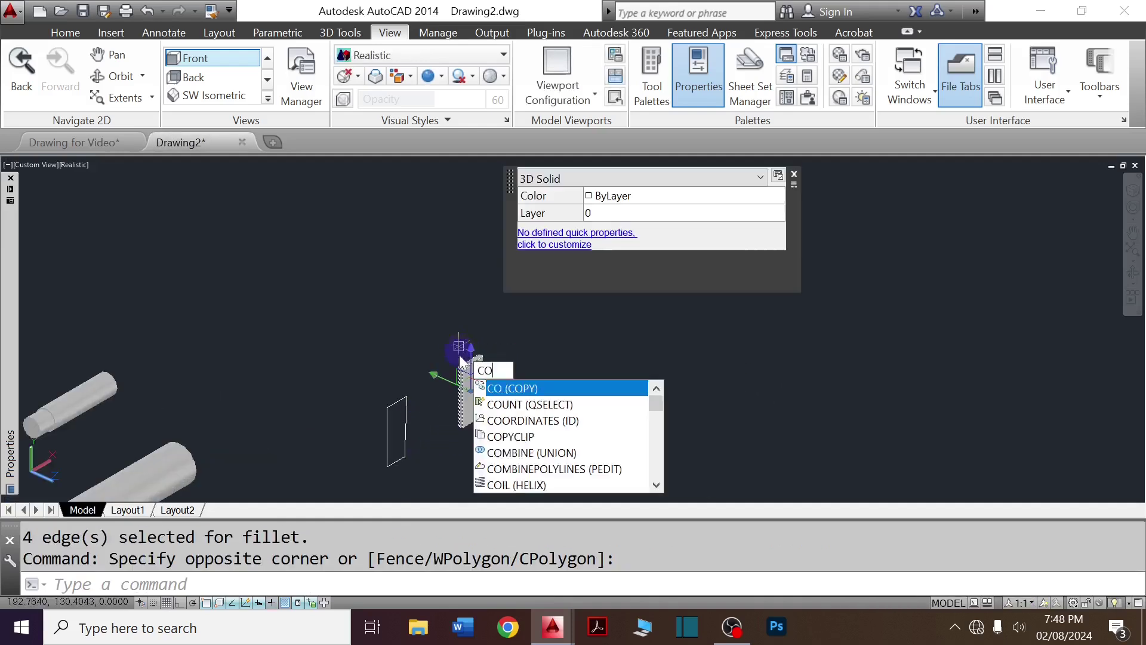
key(Return)
click(465, 364)
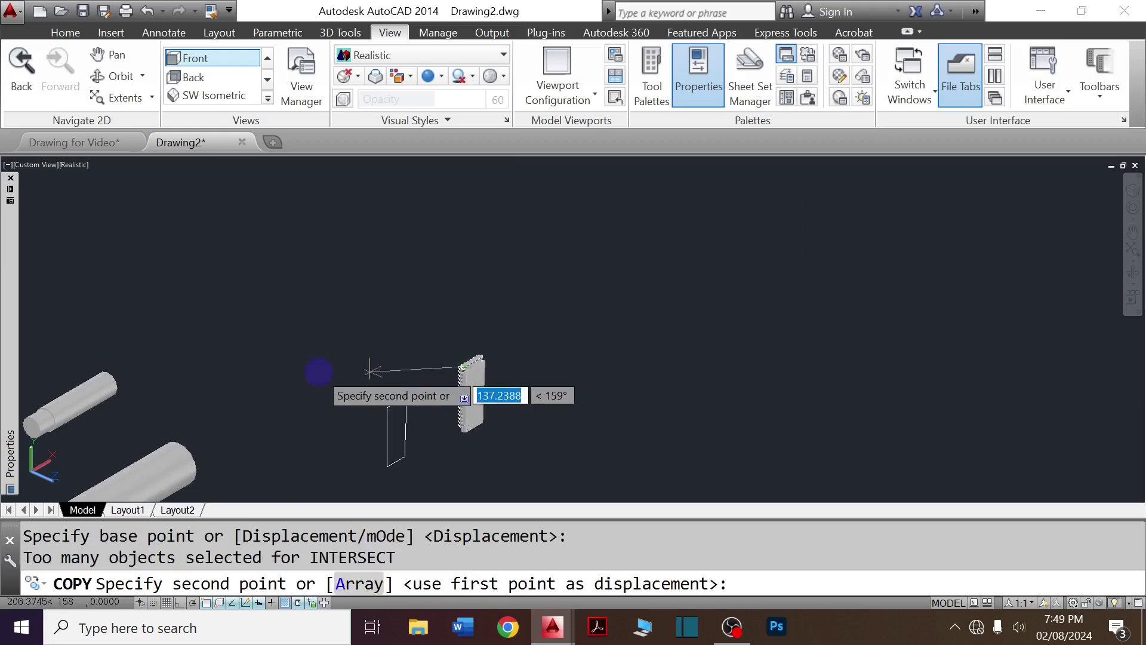
click(299, 372)
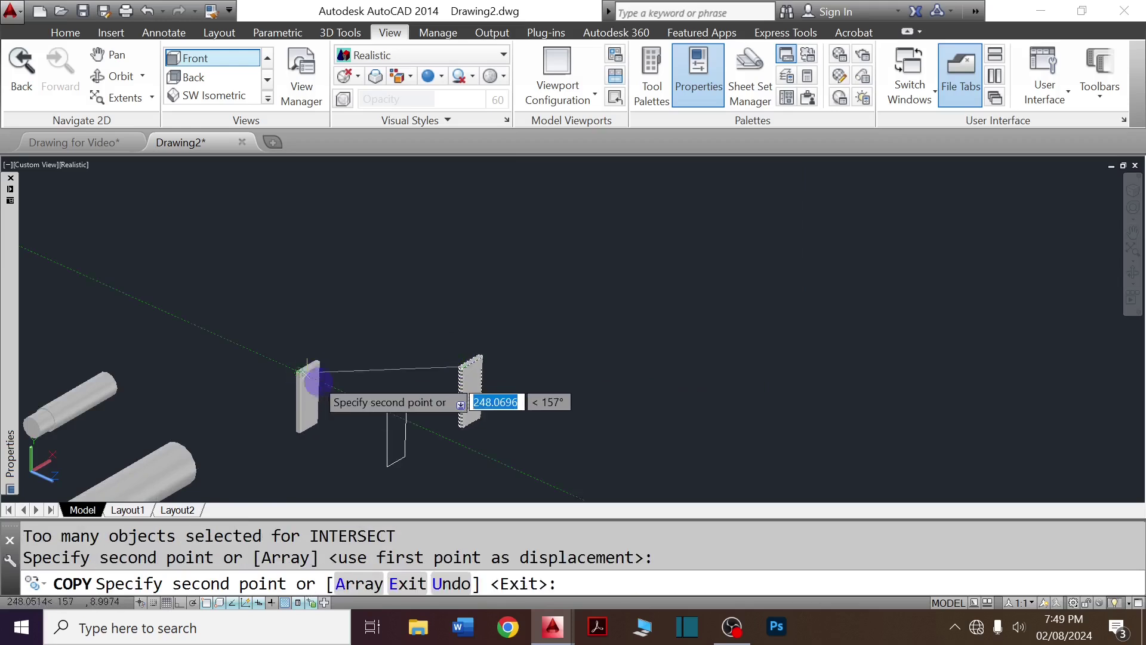
key(Escape)
scroll(314, 421, up, 3)
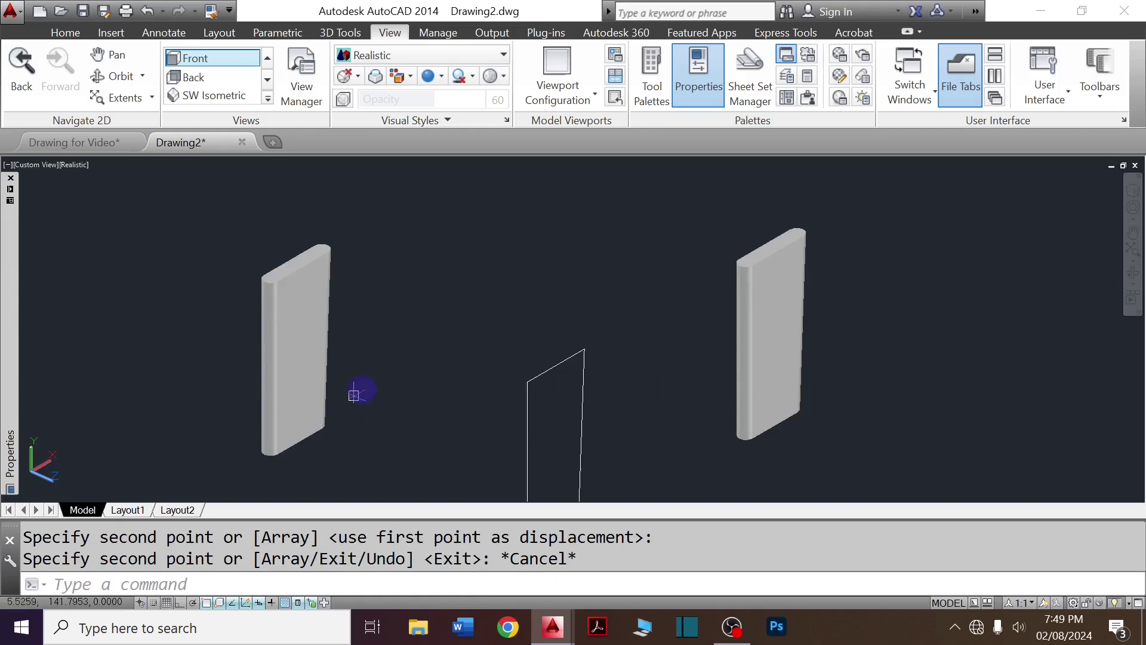
scroll(418, 366, down, 4)
scroll(264, 409, down, 1)
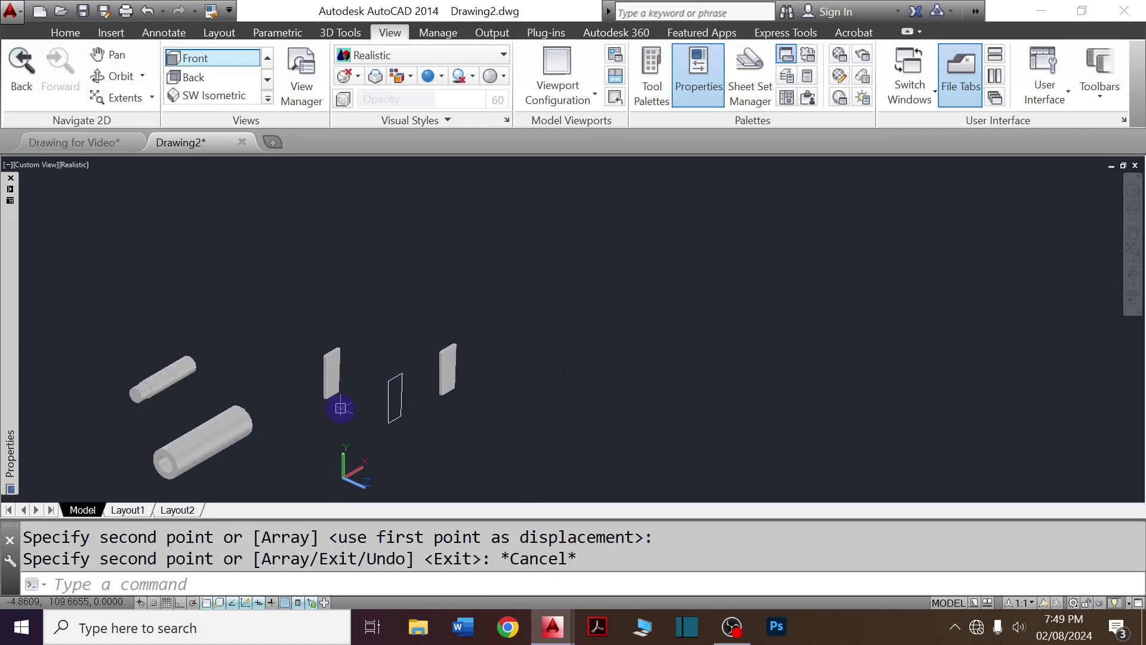
scroll(332, 405, up, 2)
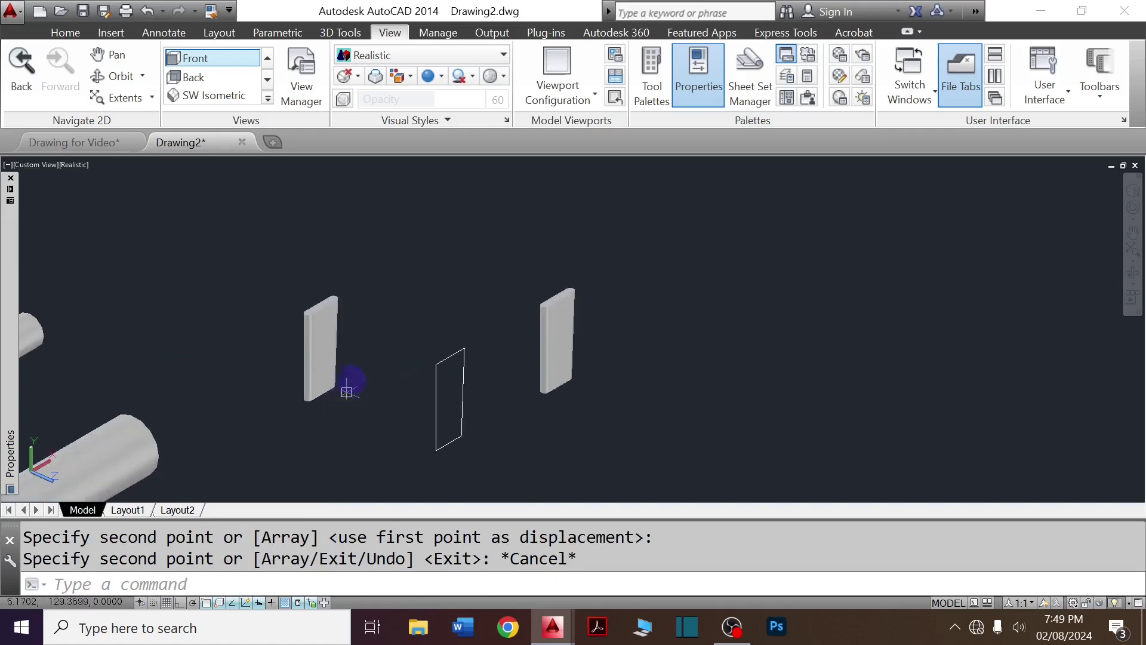
scroll(313, 298, up, 2)
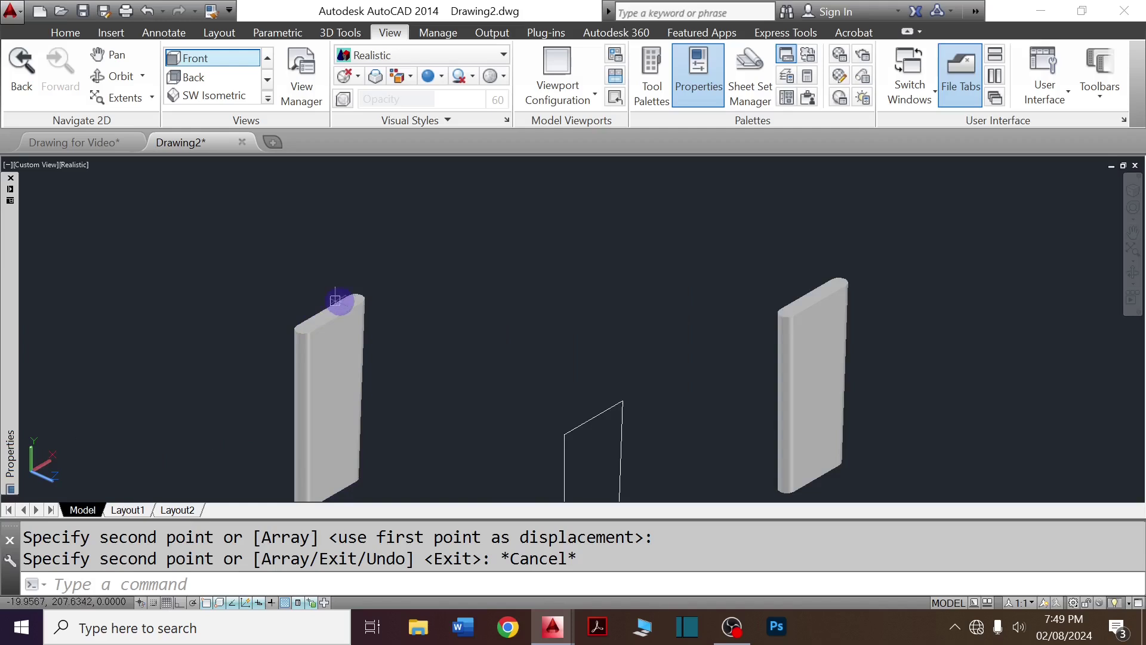
- Move the left cotter, using its top edge's midpoint as the base point
text(m)
key(Return)
click(364, 314)
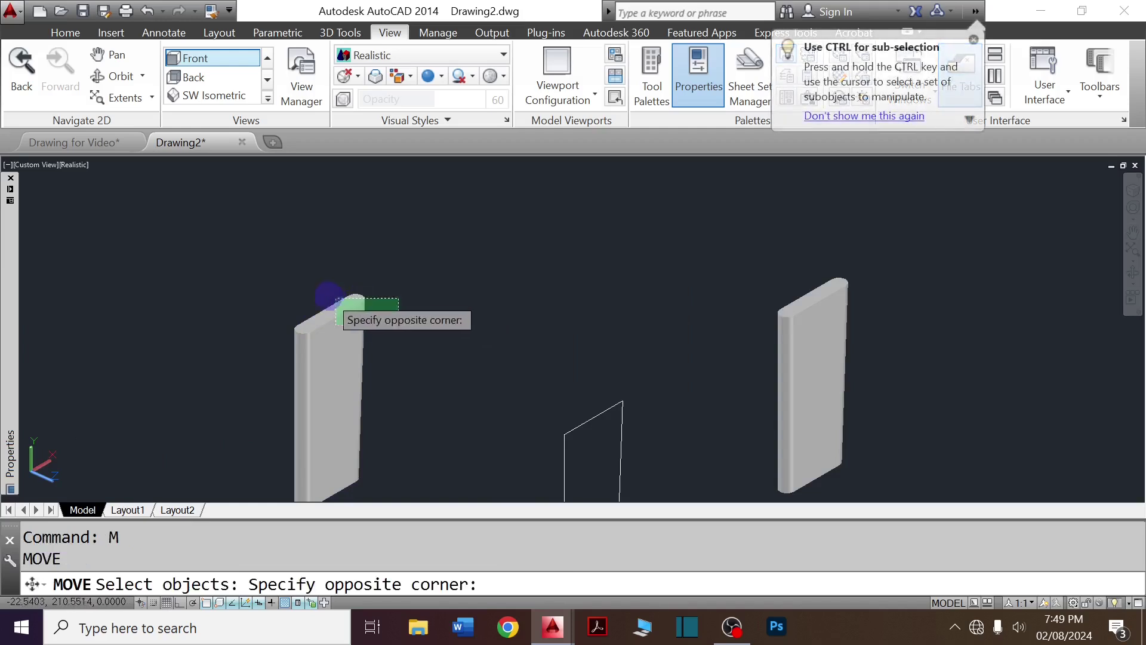
click(324, 293)
key(Return)
scroll(358, 294, up, 2)
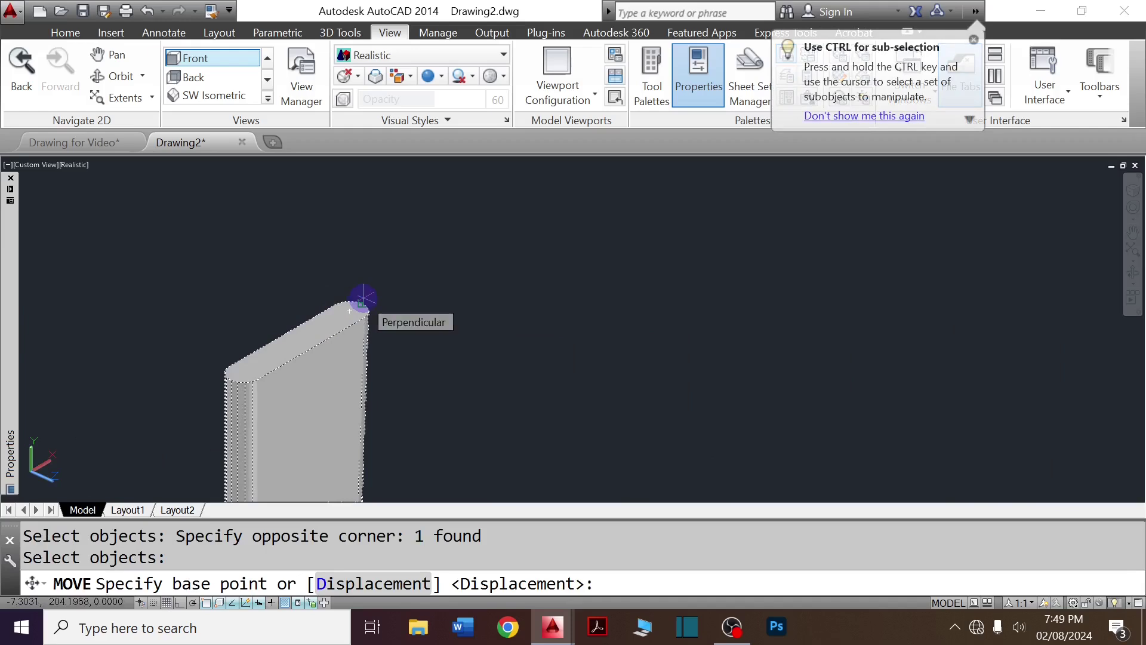
text(m)
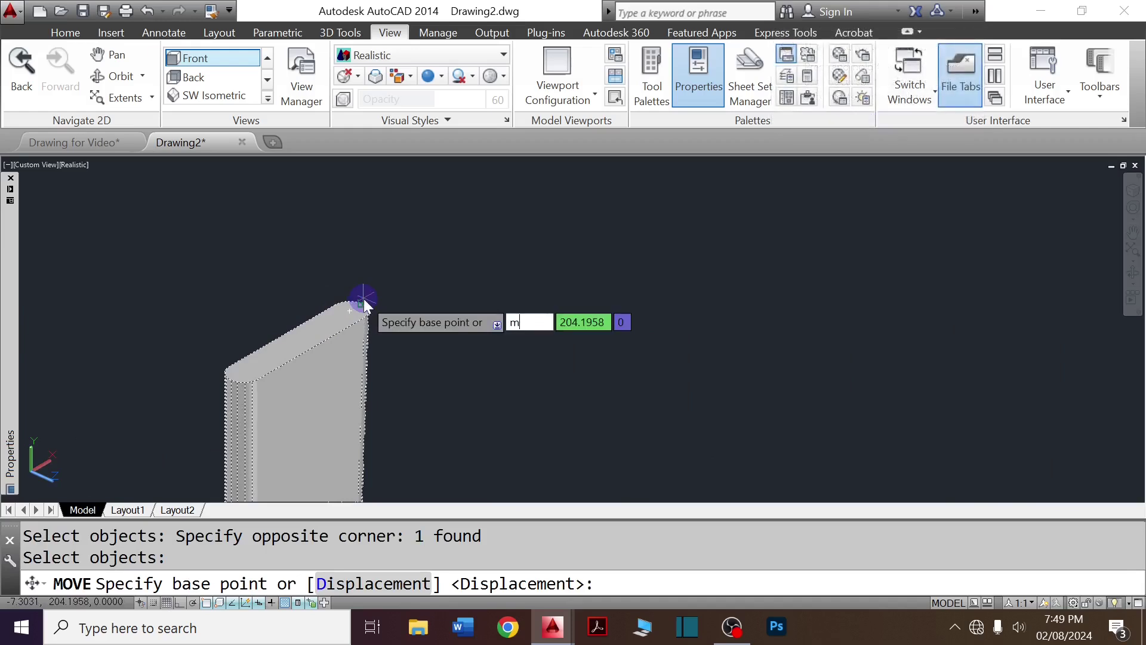
text(id)
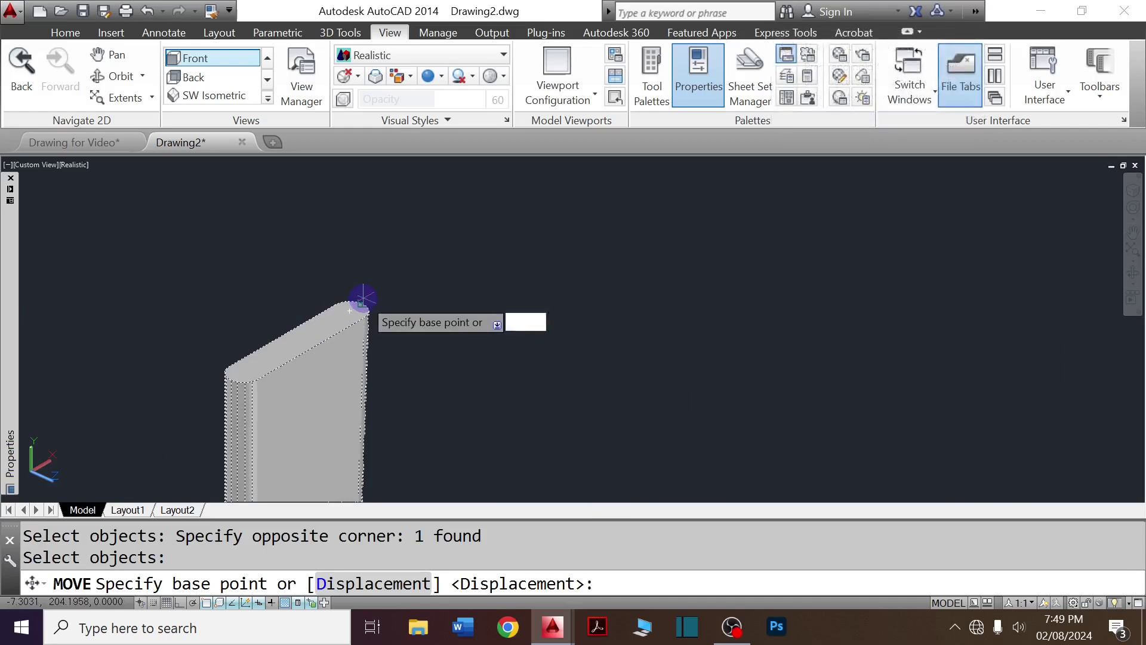
key(Return)
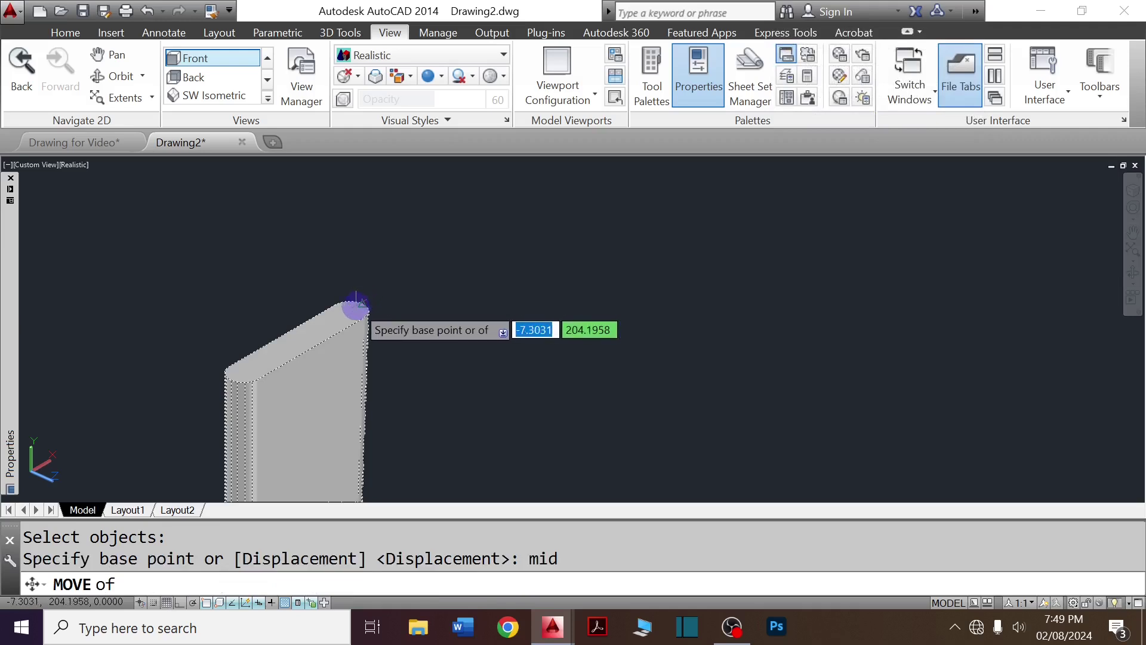
click(357, 305)
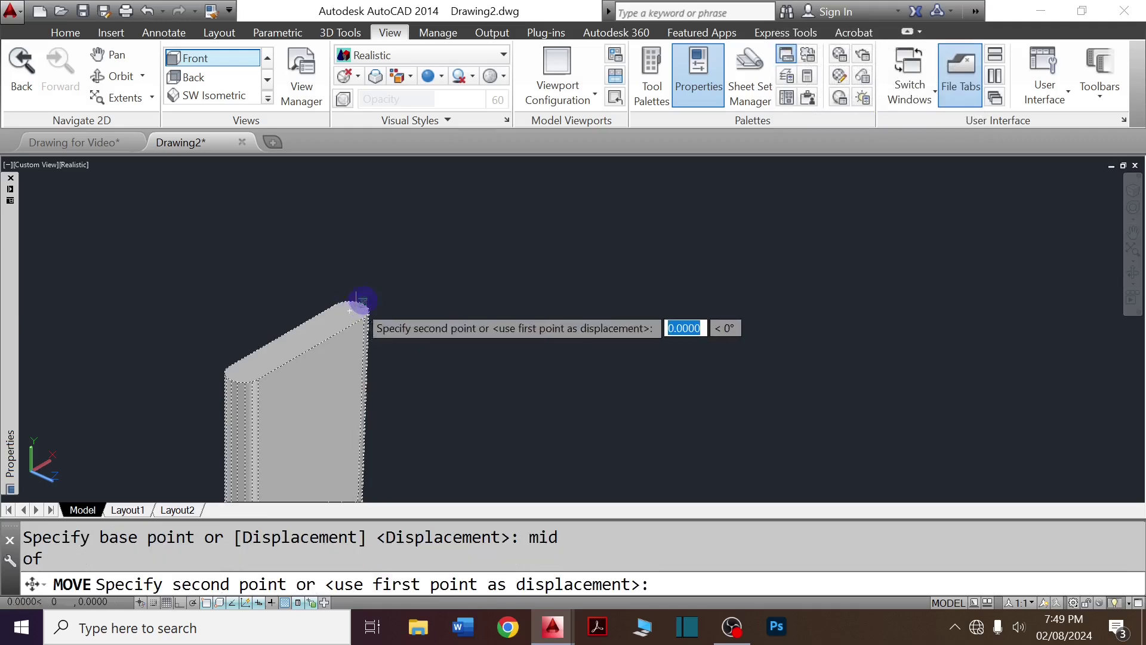
- Snap the cotter's destination to the centre of the sleeve's end circle
scroll(418, 299, down, 3)
scroll(486, 294, down, 3)
scroll(340, 388, up, 1)
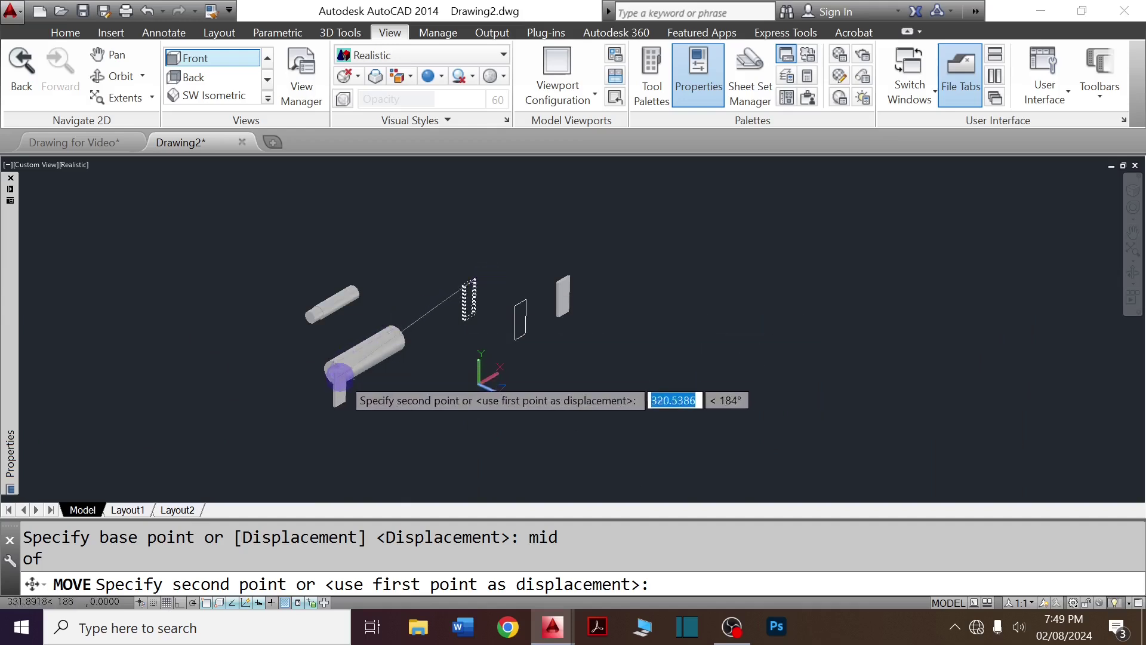
scroll(328, 390, up, 2)
scroll(332, 382, up, 3)
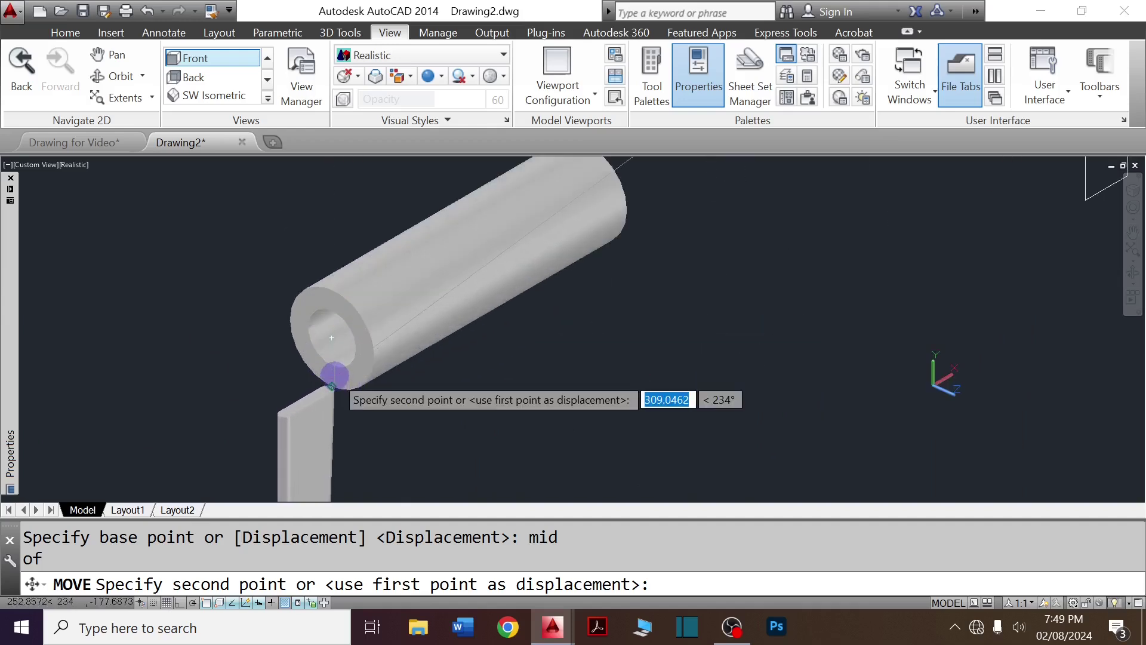
text(cen)
key(Return)
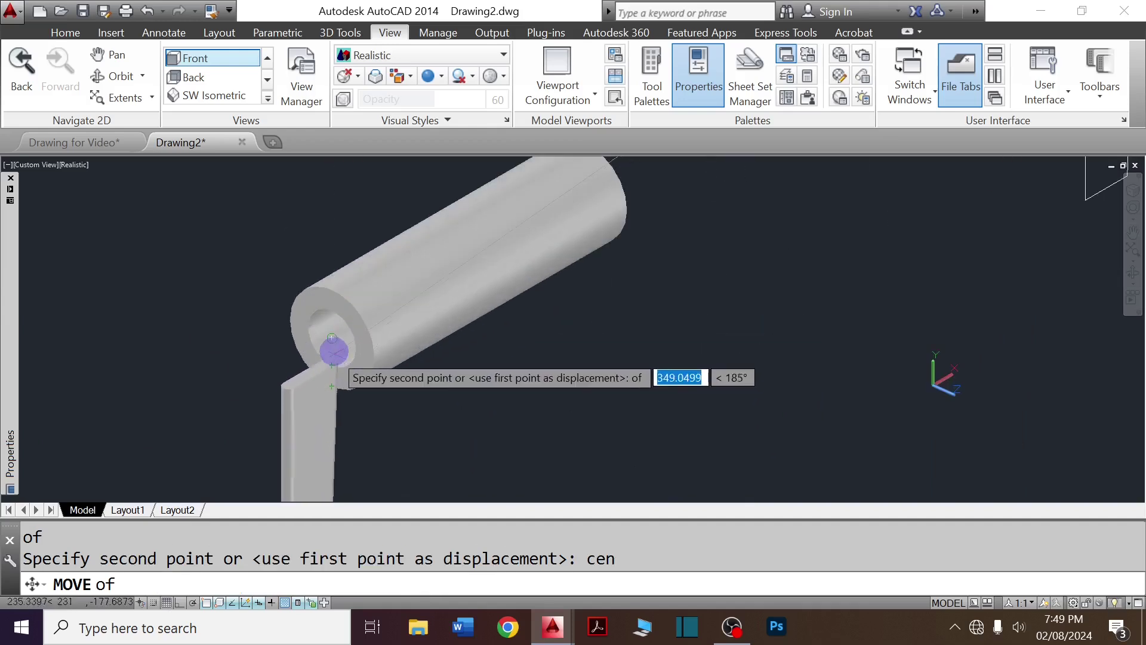
click(332, 338)
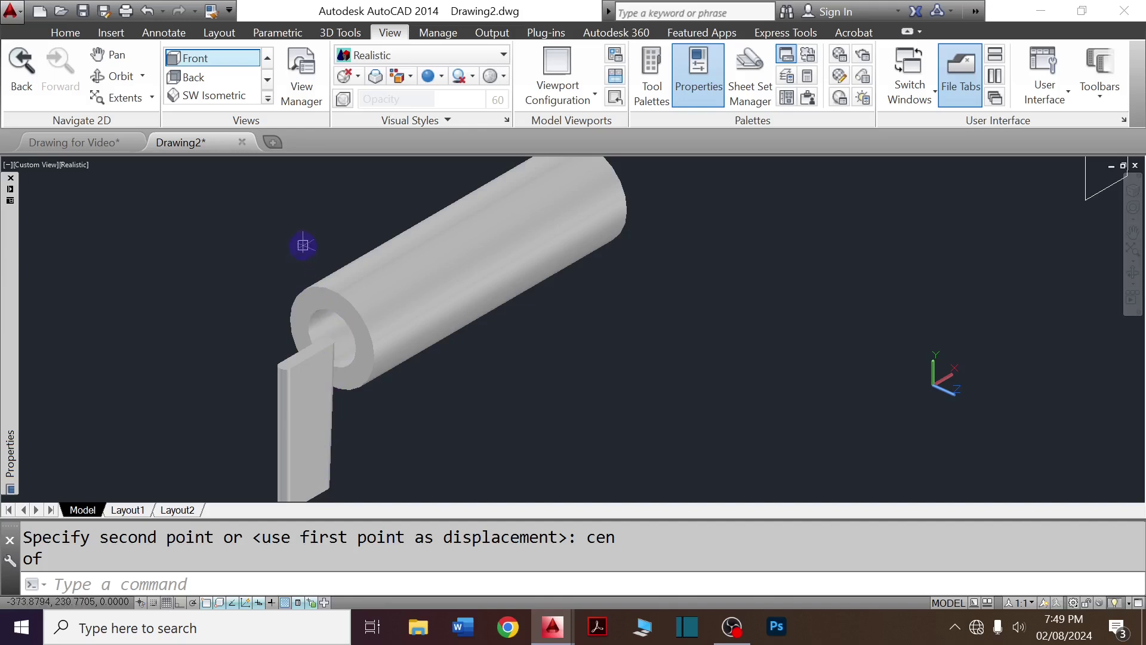
click(373, 434)
click(277, 429)
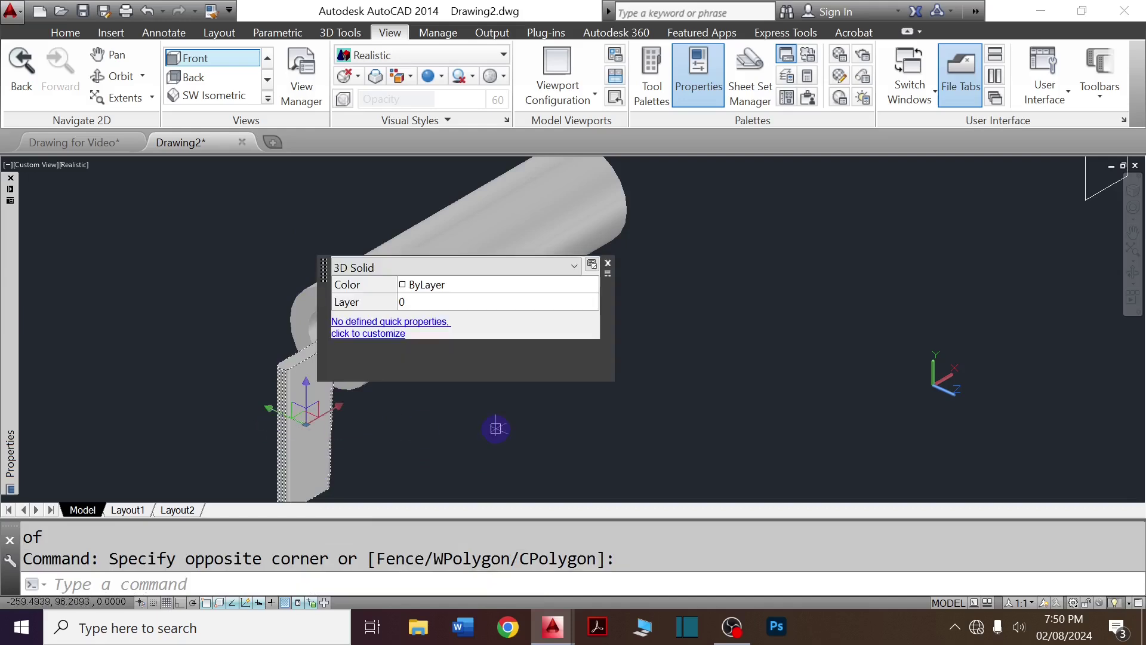
text(m)
key(Return)
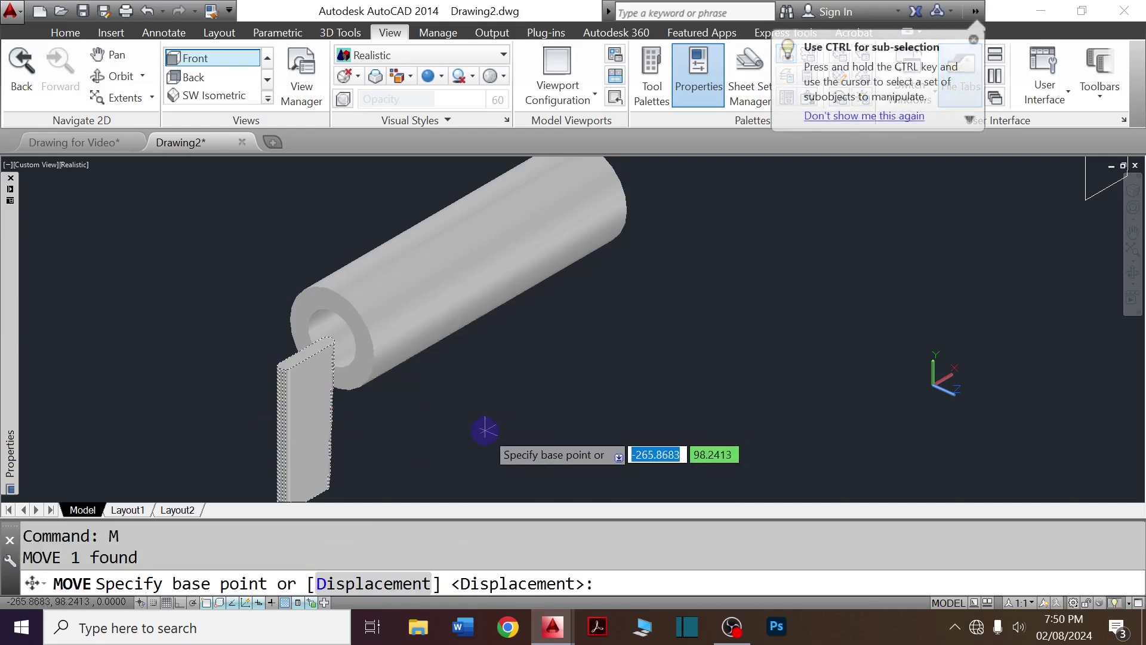
click(481, 422)
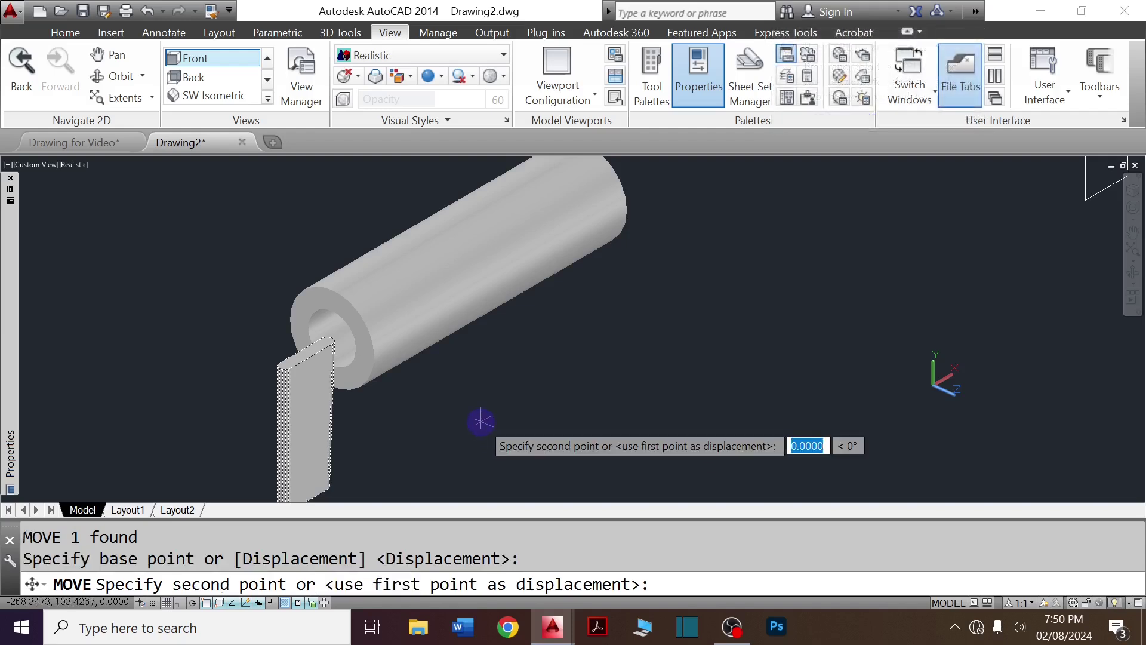
text(@25)
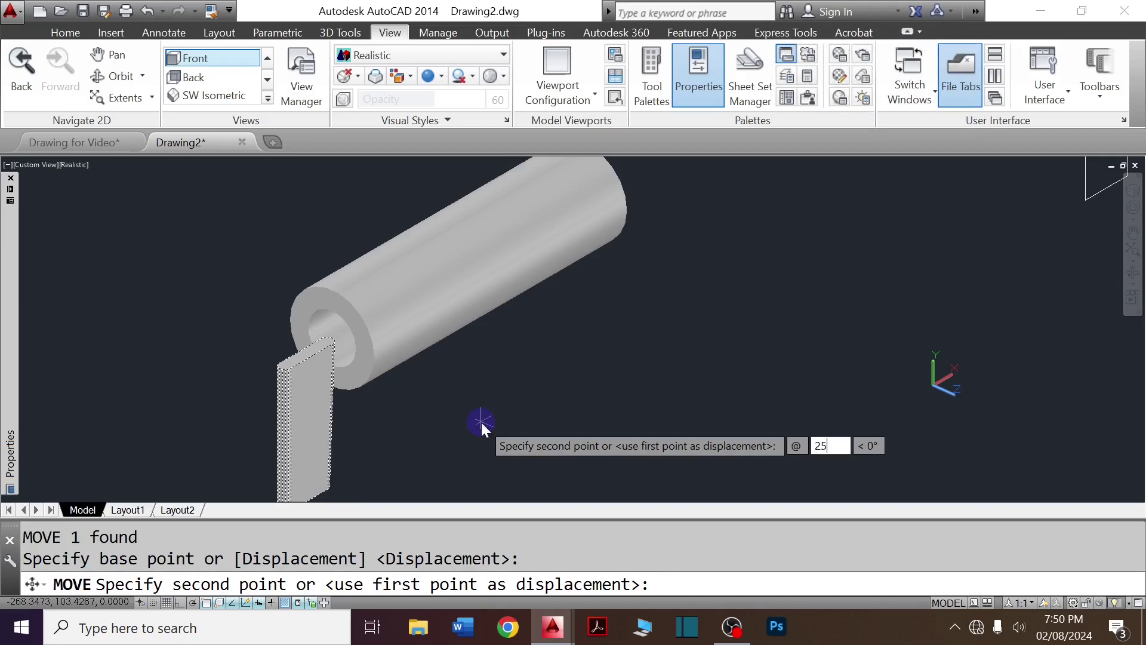
key(Tab)
text(32.5)
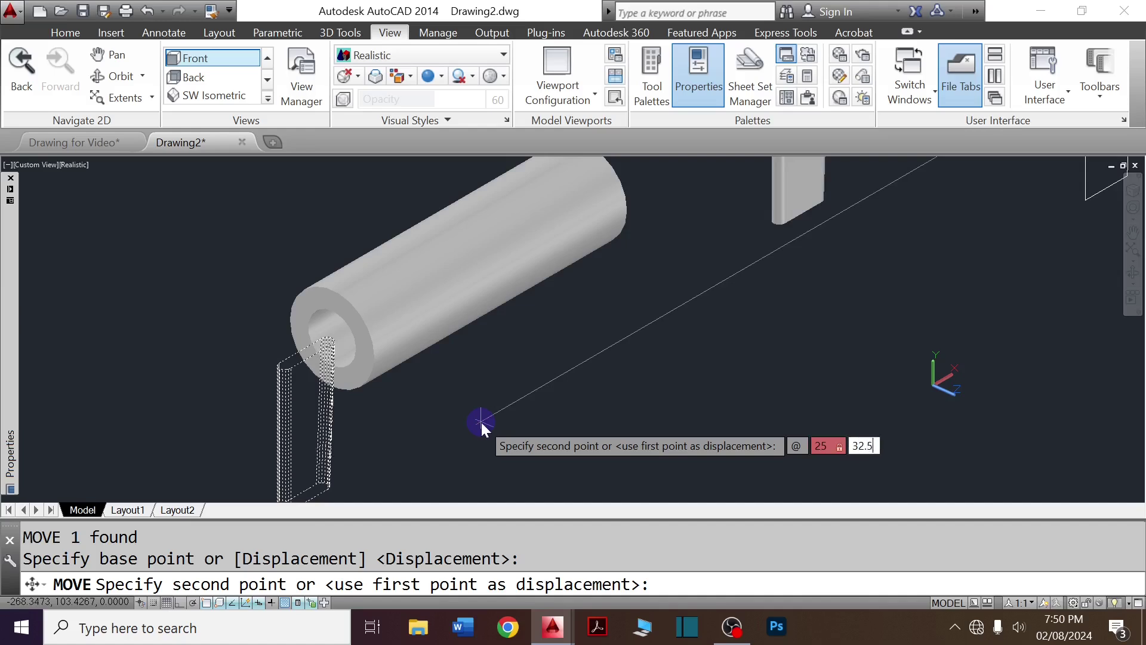
key(Tab)
key(Return)
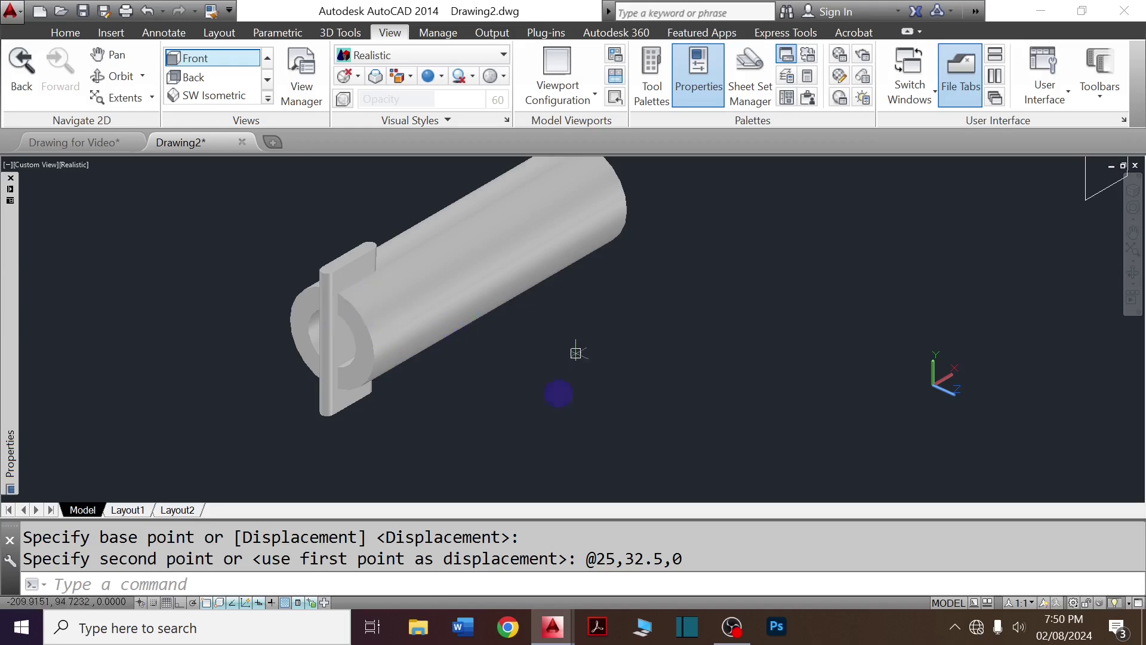
- Check the reference drawing, return to the model, and undo the zoom and moves
key(ctrl+Tab)
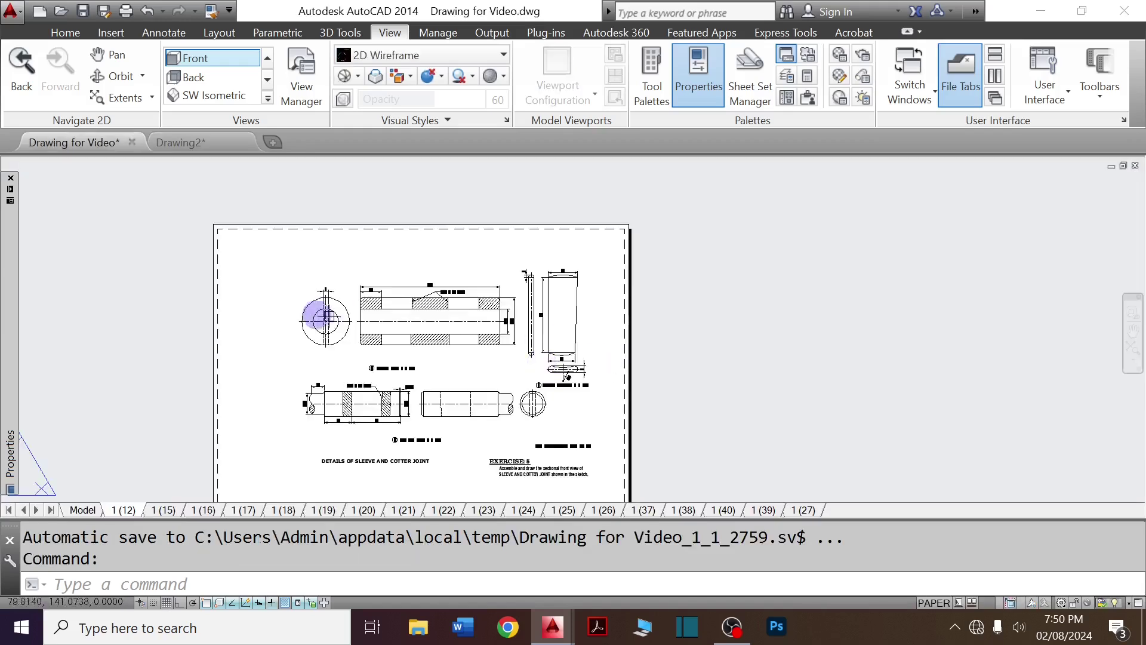
key(ctrl+Tab)
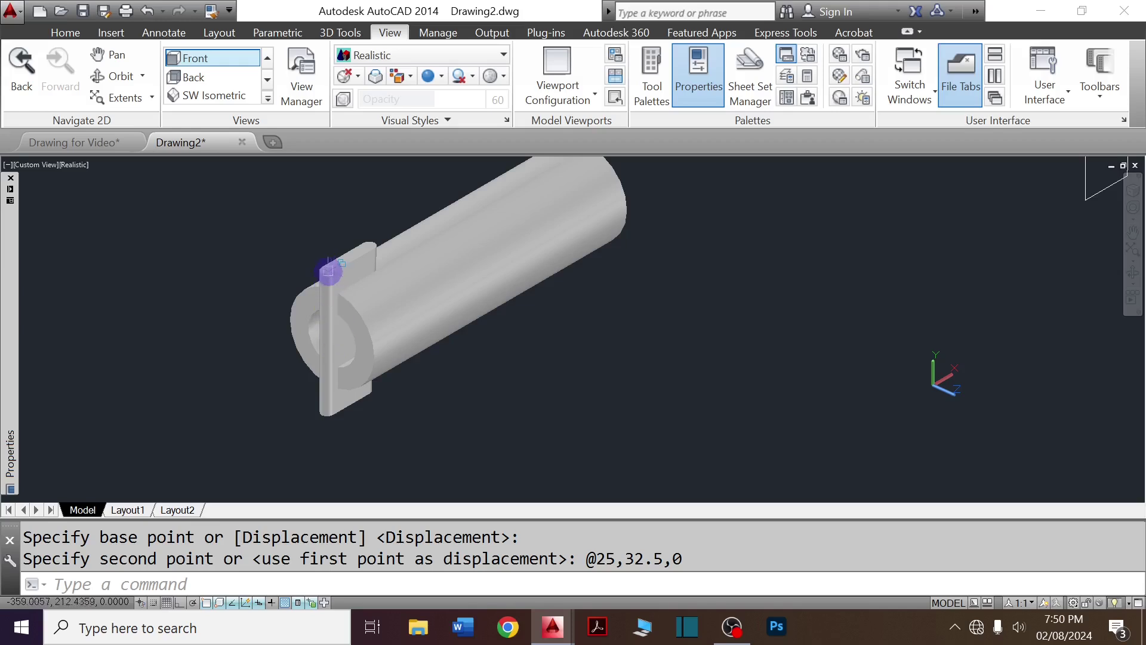
scroll(321, 358, down, 1)
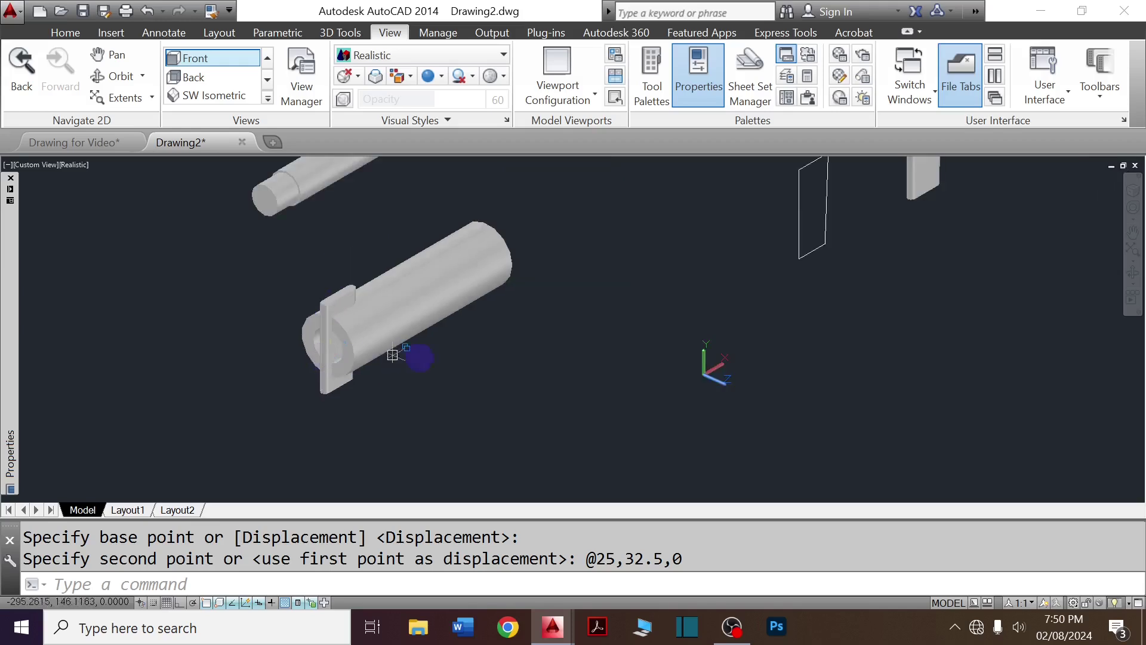
key(ctrl+z)
key(ctrl+z)
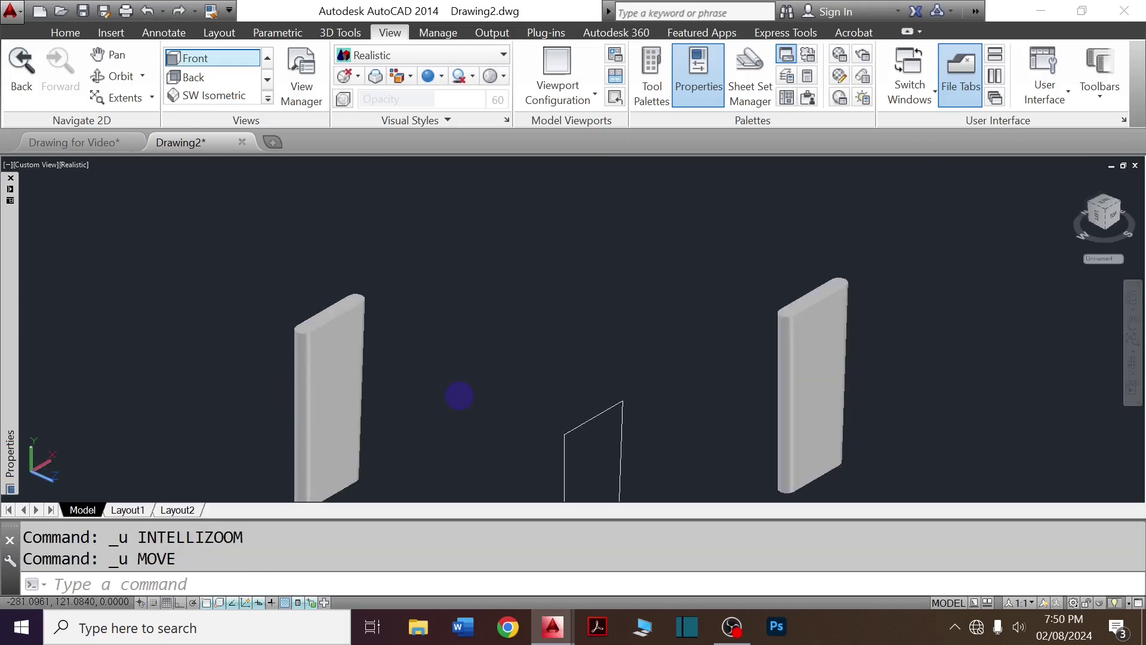
key(ctrl+z)
scroll(430, 332, down, 2)
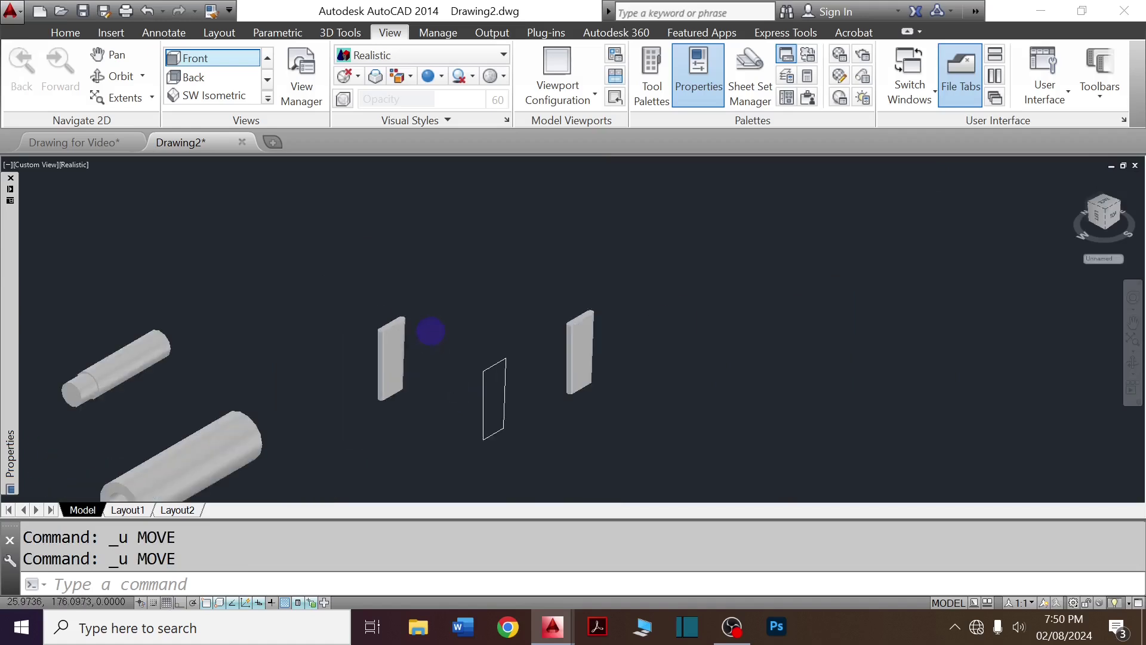
scroll(408, 388, down, 2)
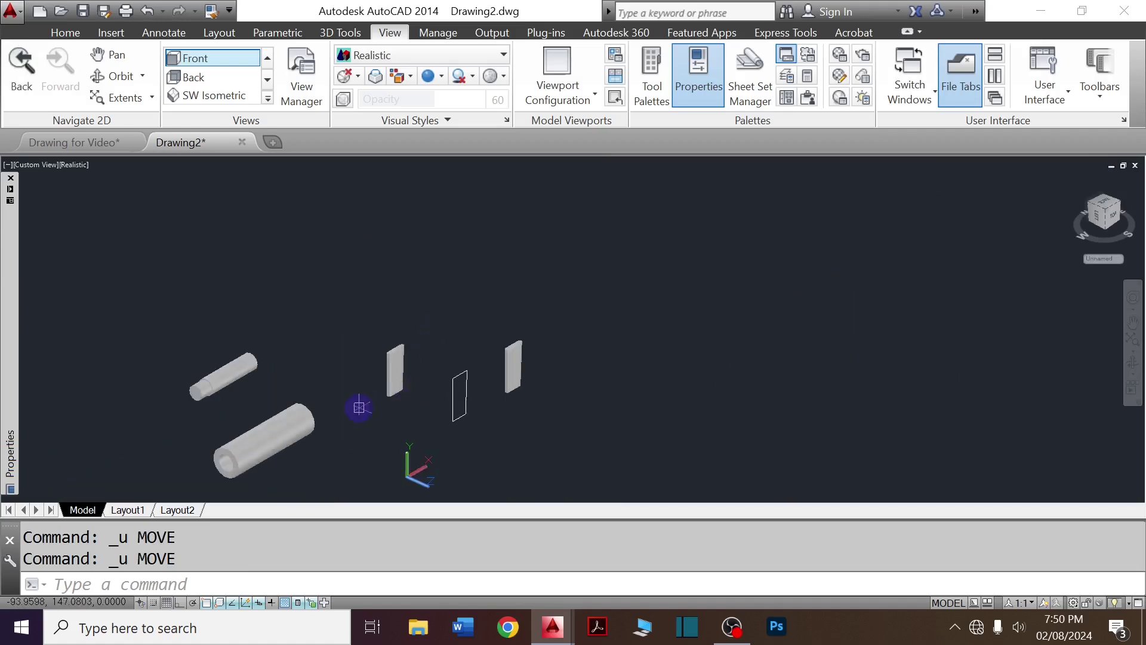
scroll(359, 408, up, 3)
scroll(397, 364, down, 2)
scroll(417, 354, down, 2)
scroll(412, 370, up, 5)
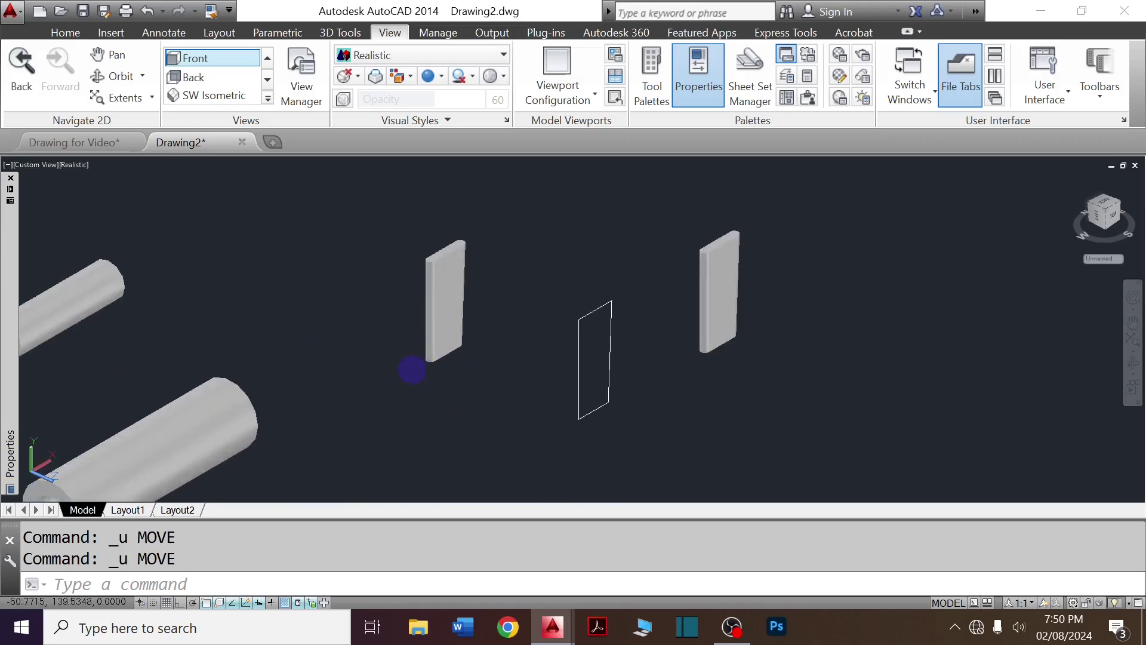
scroll(433, 262, down, 4)
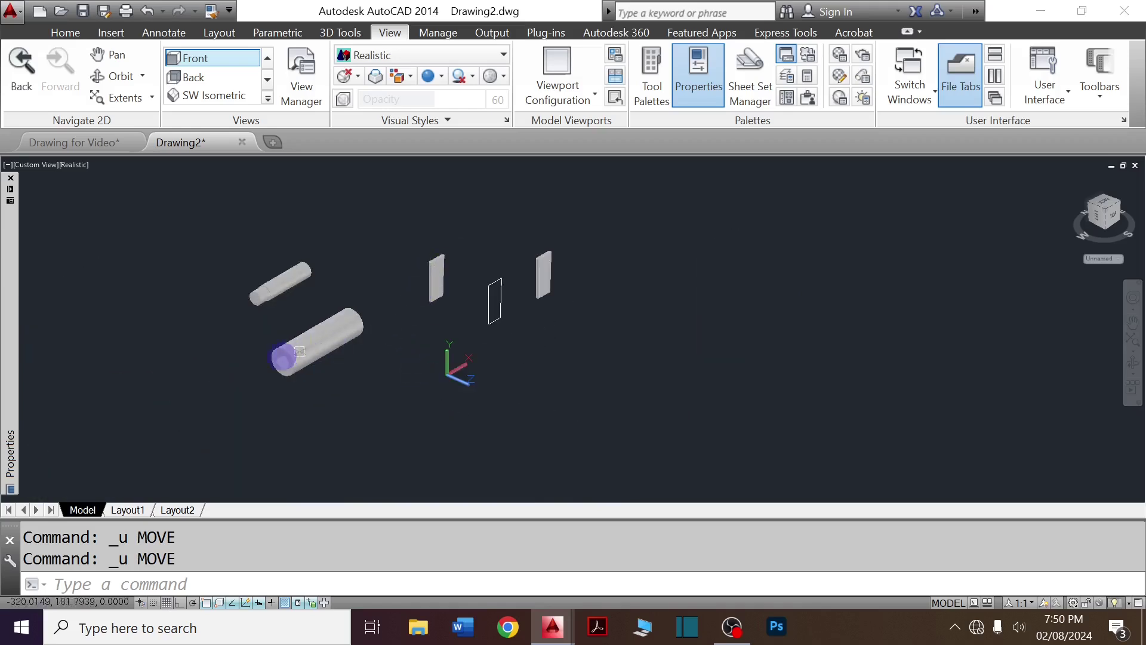
scroll(281, 362, up, 3)
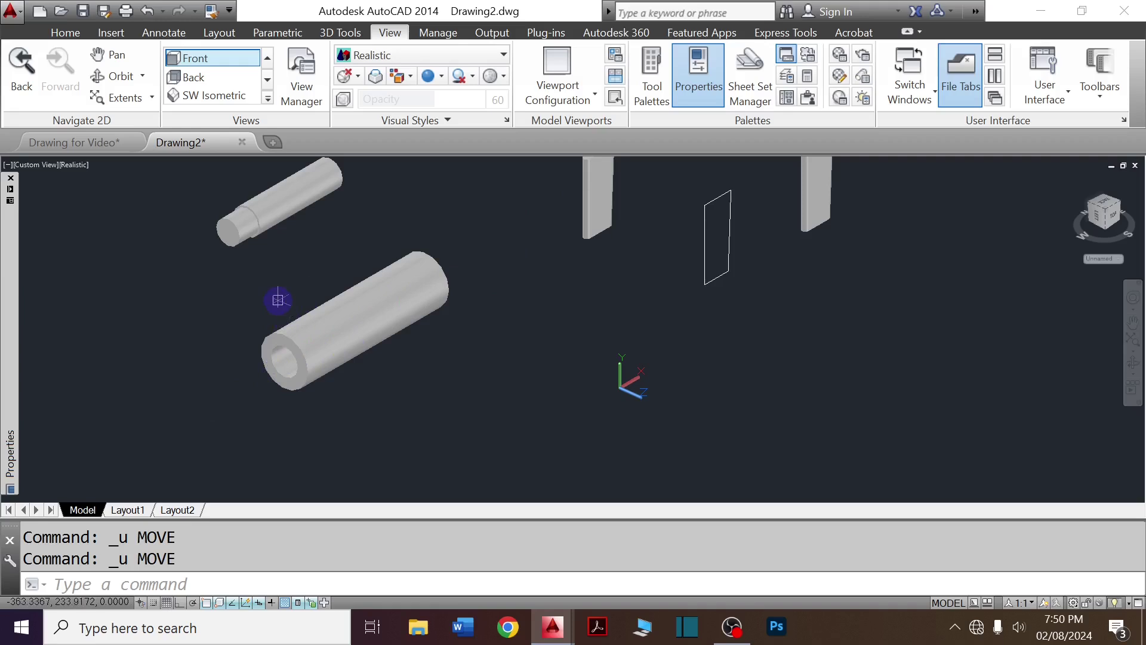
scroll(691, 312, down, 3)
scroll(661, 299, down, 2)
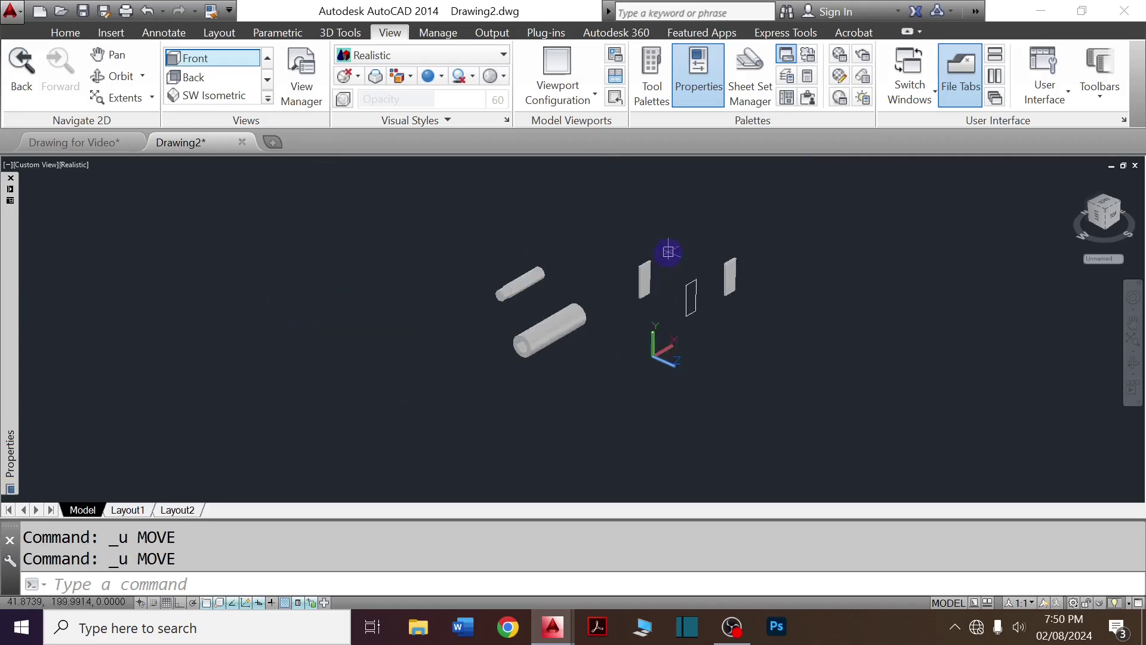
scroll(671, 251, up, 3)
scroll(658, 256, up, 3)
text(M)
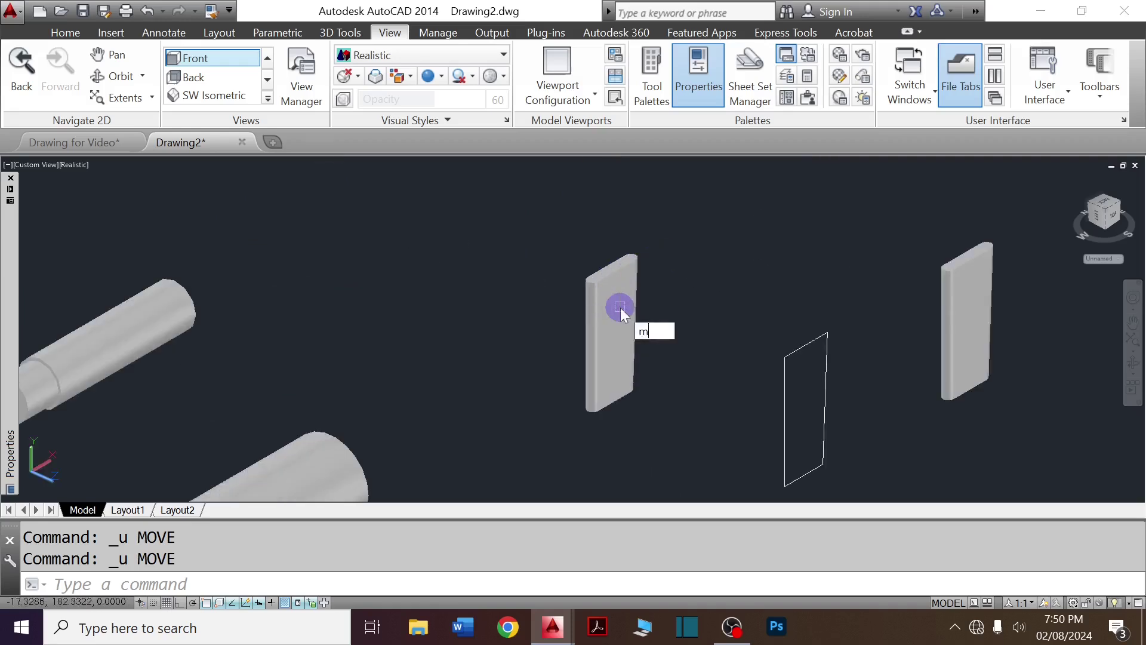
key(Return)
scroll(615, 285, up, 2)
scroll(608, 284, up, 2)
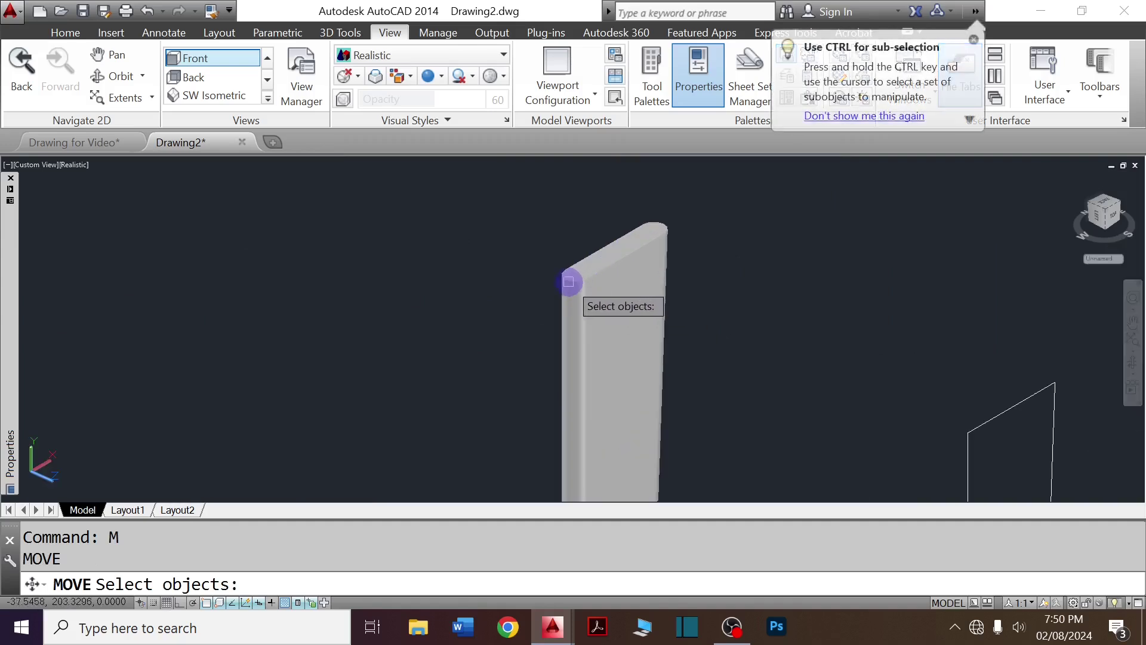
scroll(591, 294, up, 1)
scroll(574, 281, up, 2)
text(mi)
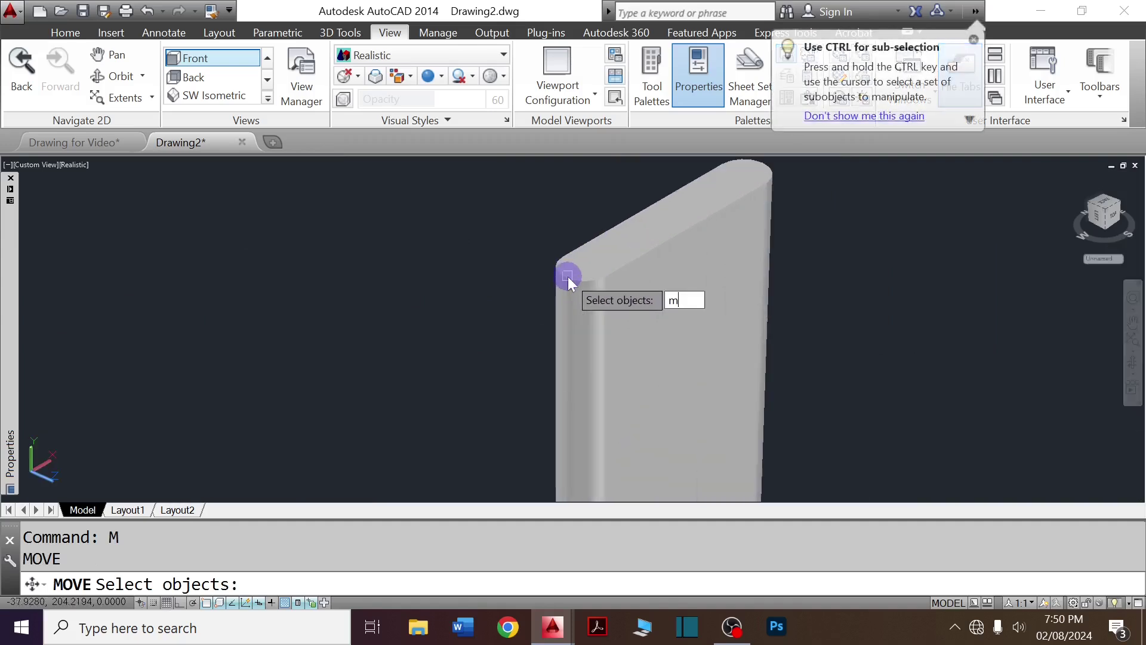
text(d)
key(Return)
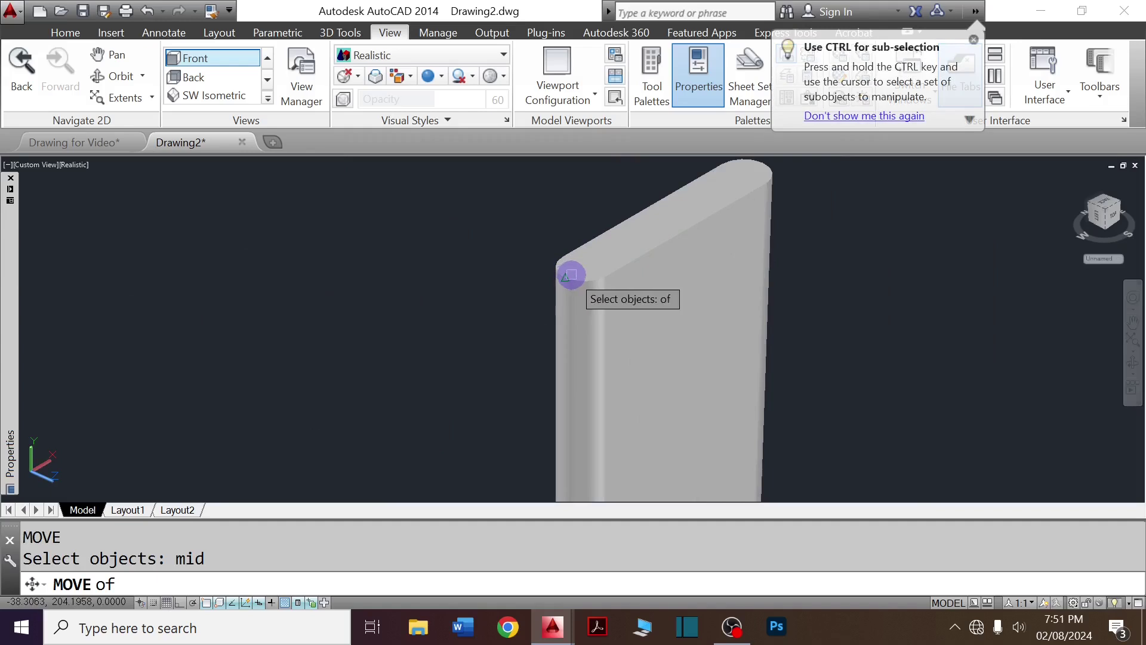
click(572, 275)
scroll(571, 275, down, 2)
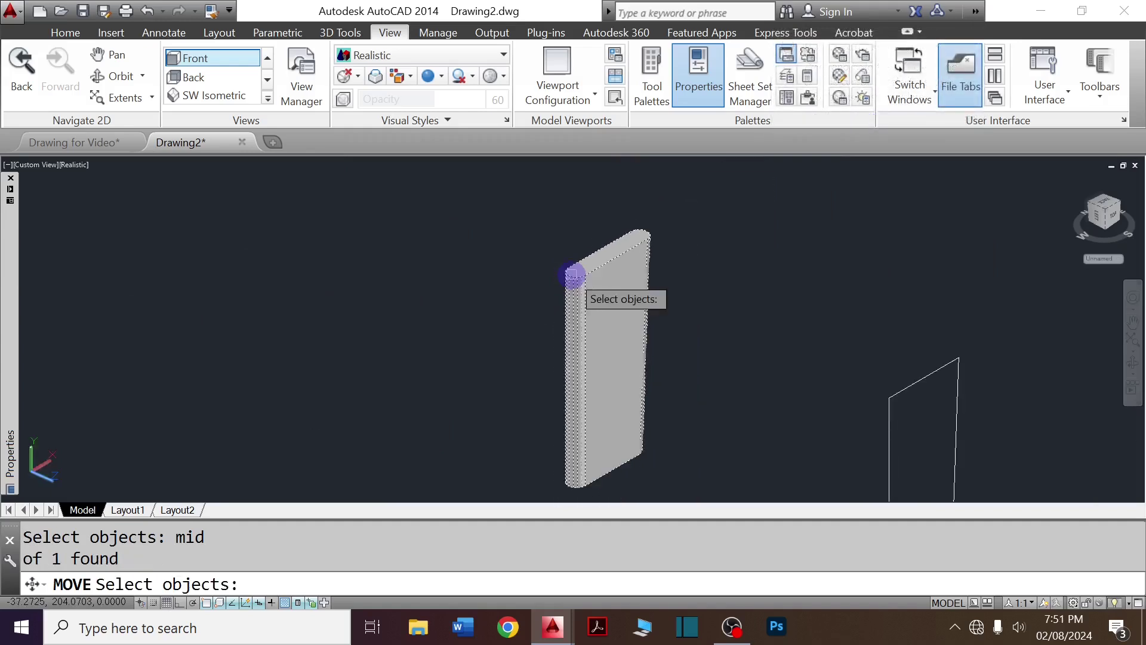
scroll(572, 276, down, 1)
scroll(582, 280, down, 3)
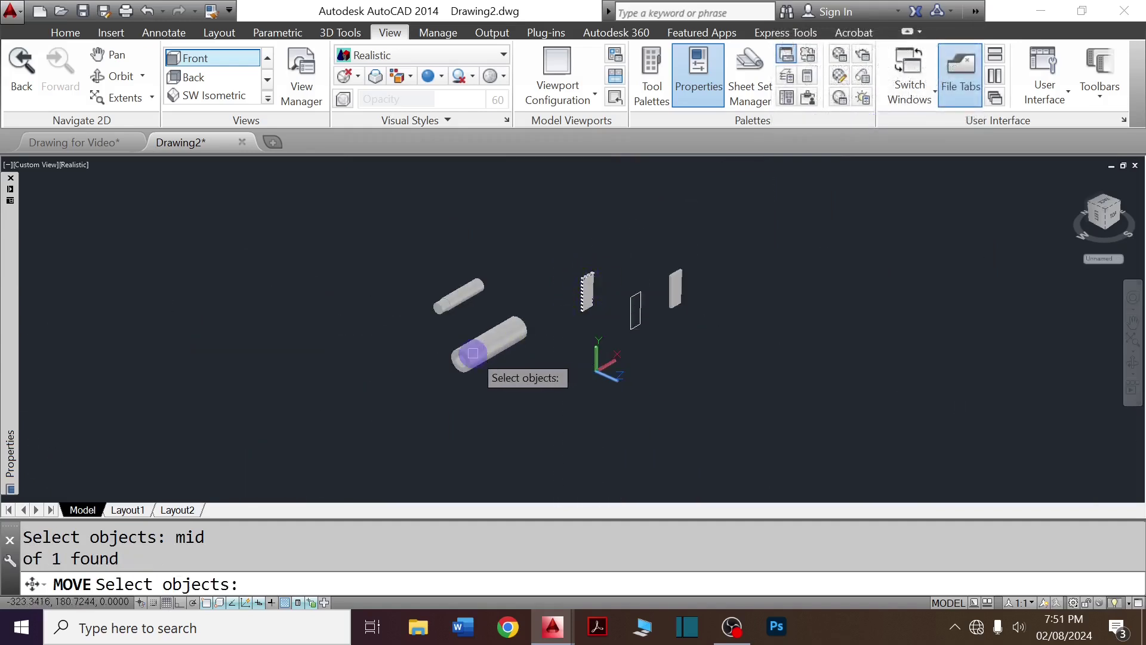
scroll(472, 358, up, 2)
scroll(460, 370, up, 1)
scroll(445, 376, up, 2)
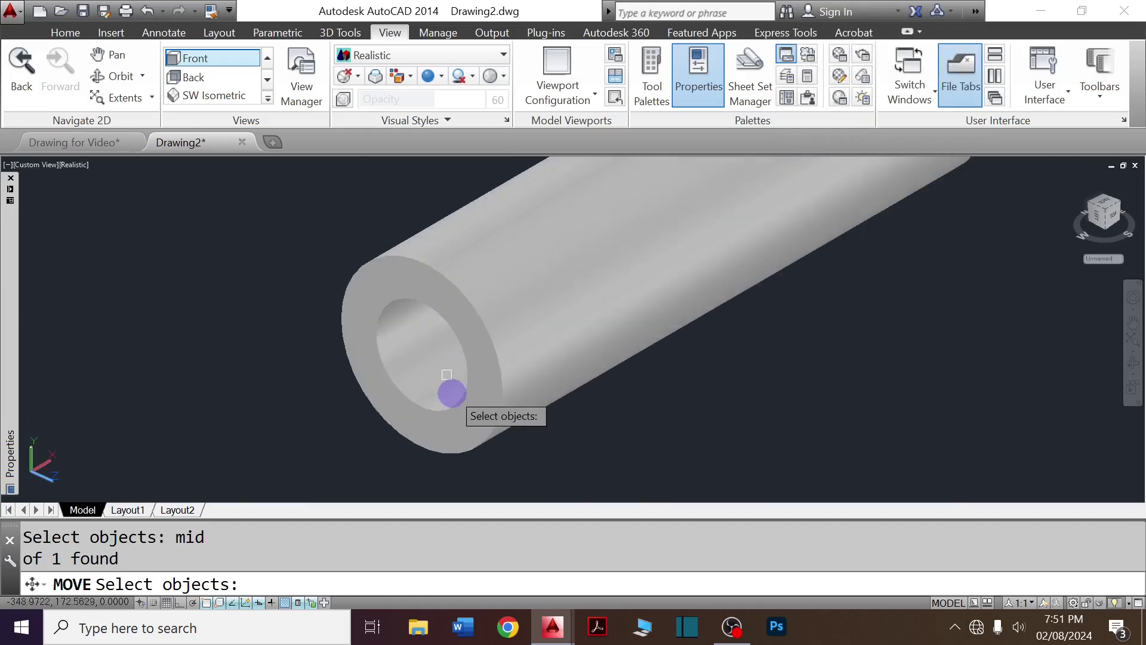
text(cen)
key(Return)
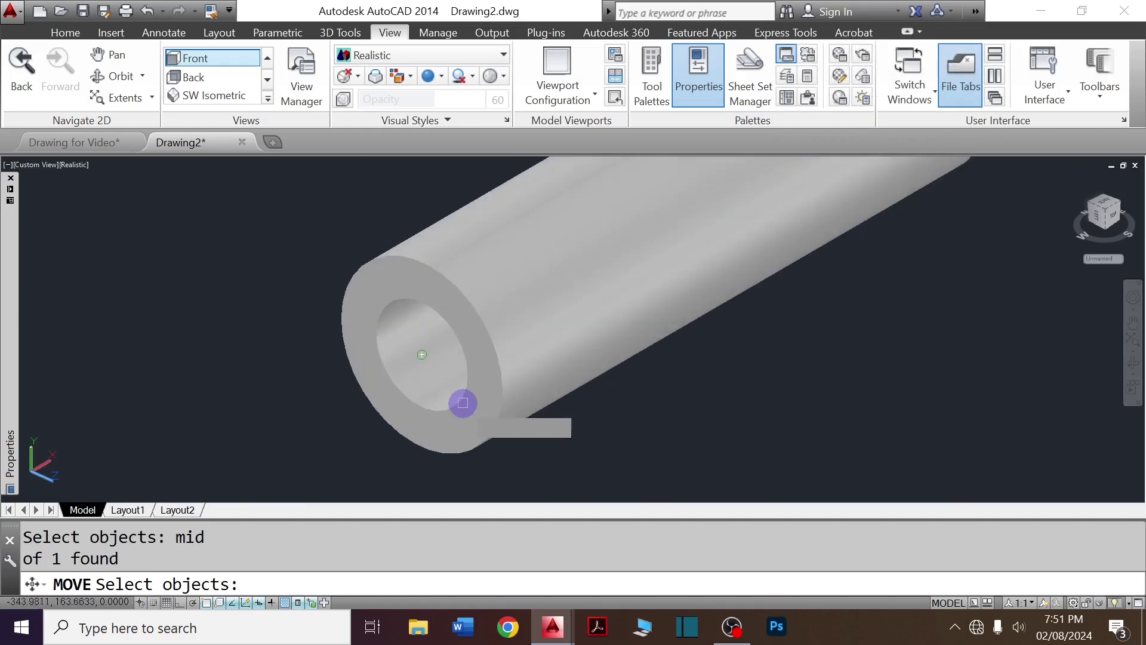
click(464, 403)
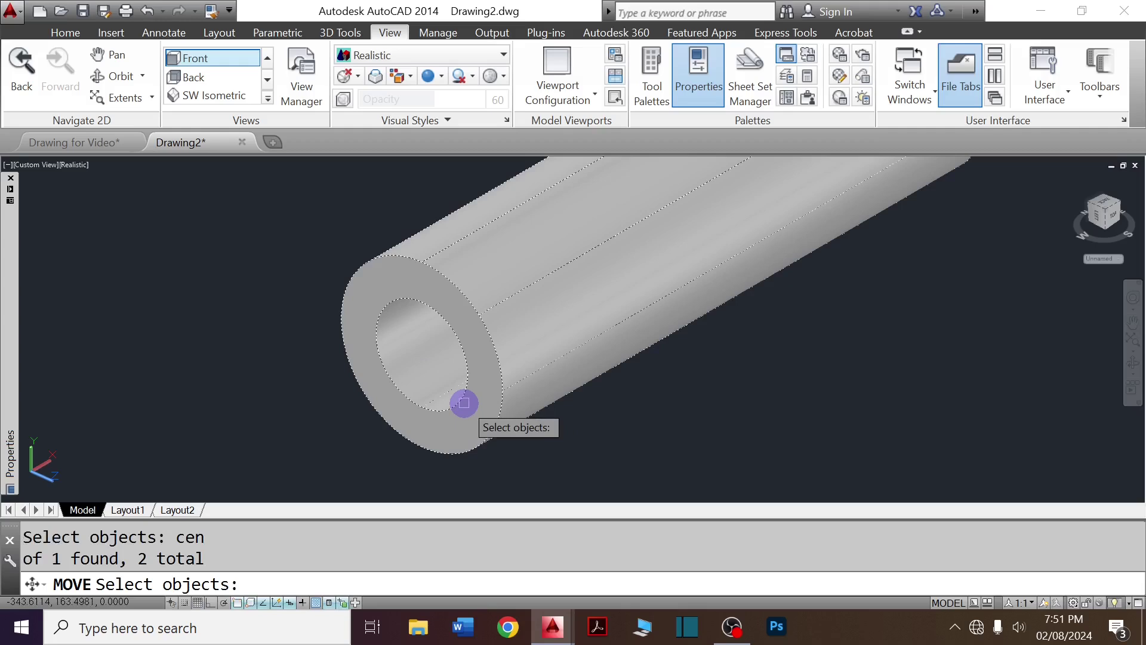
scroll(464, 403, down, 5)
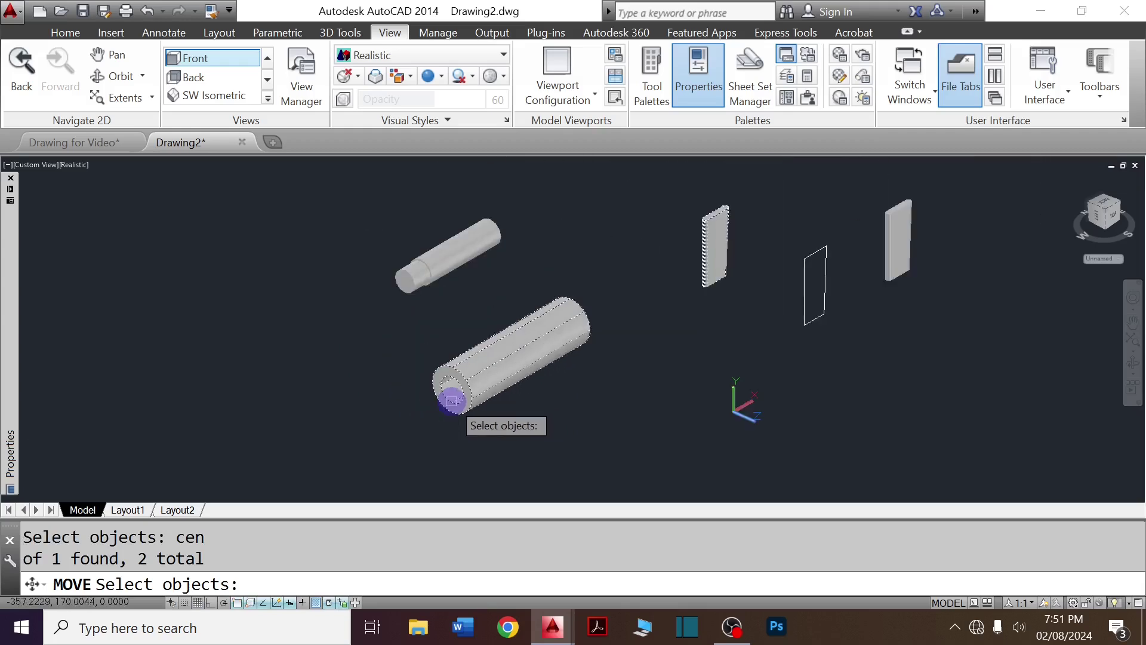
key(Escape)
key(Escape)
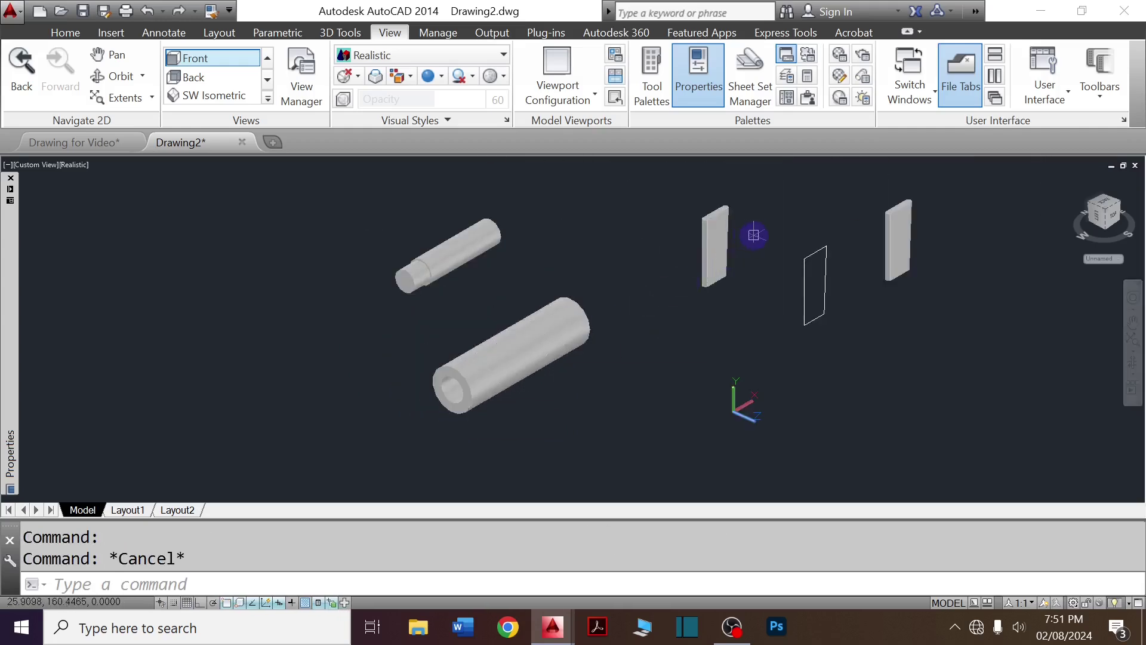
- Move the thin plate, using its top-edge midpoint as the base point
scroll(743, 212, up, 2)
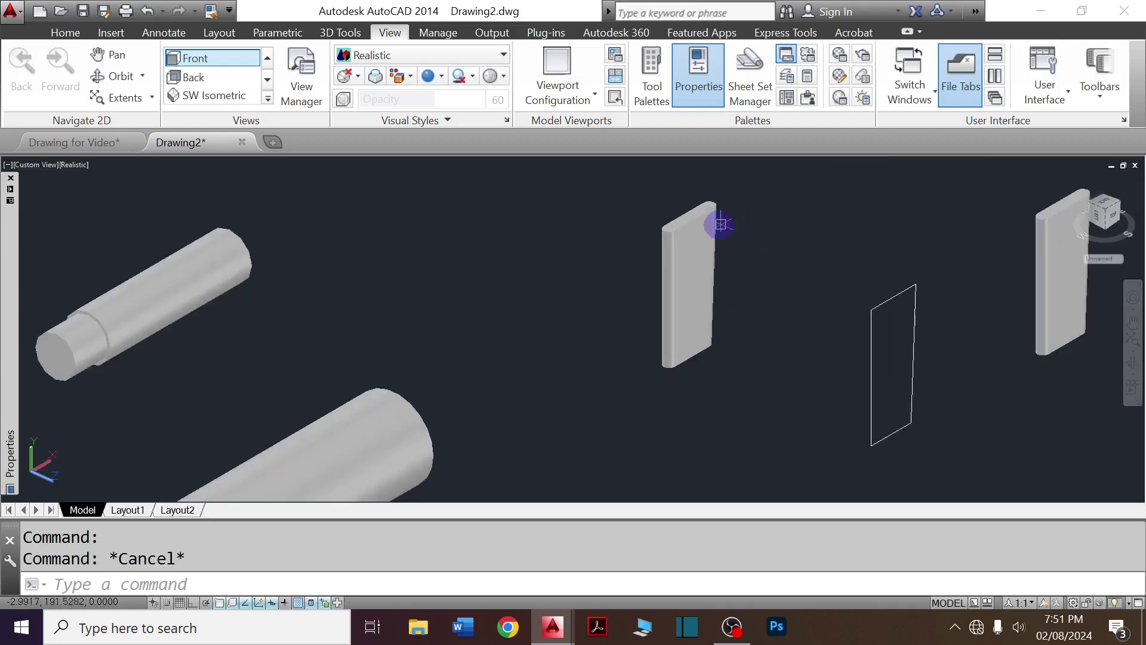
scroll(722, 225, down, 3)
scroll(477, 370, up, 3)
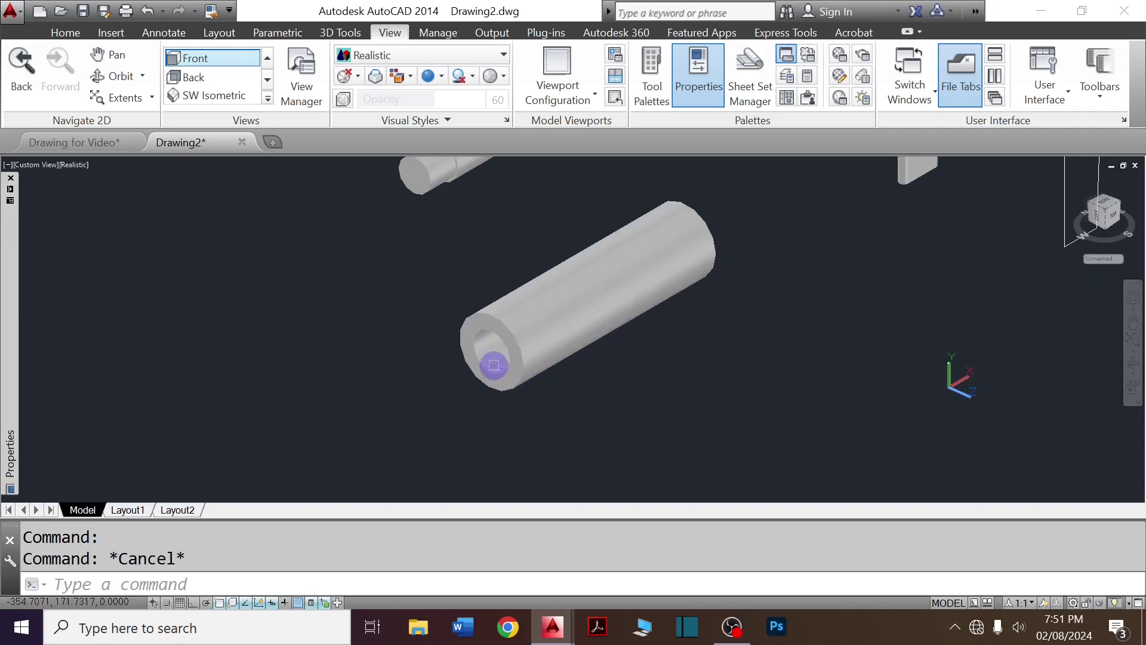
scroll(507, 356, down, 3)
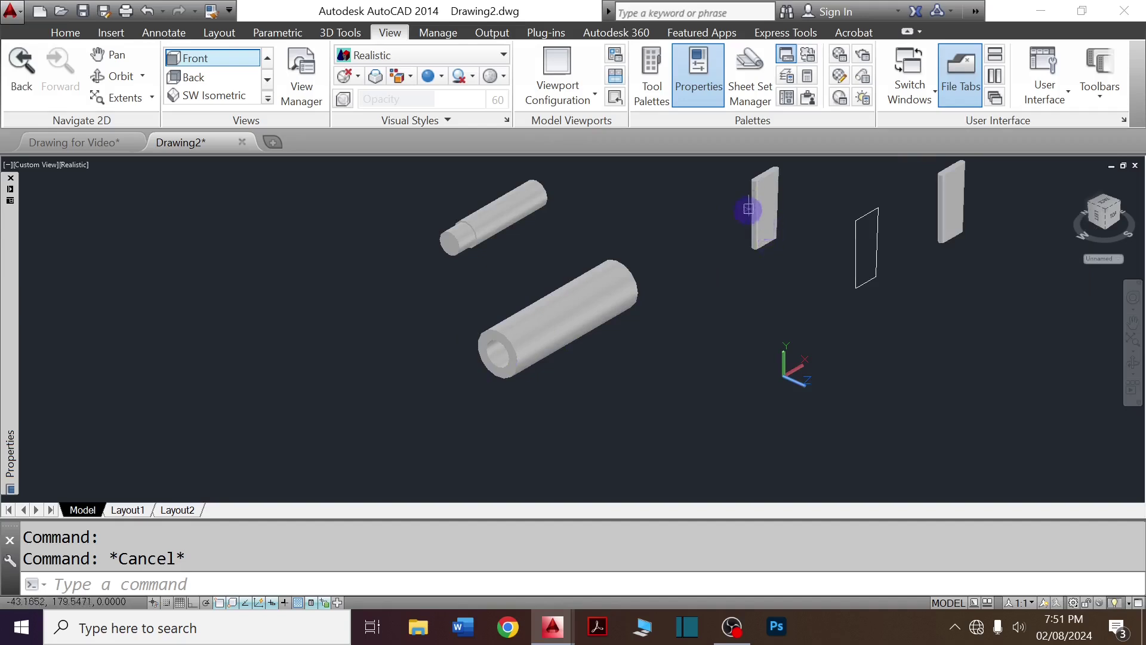
scroll(767, 178, up, 3)
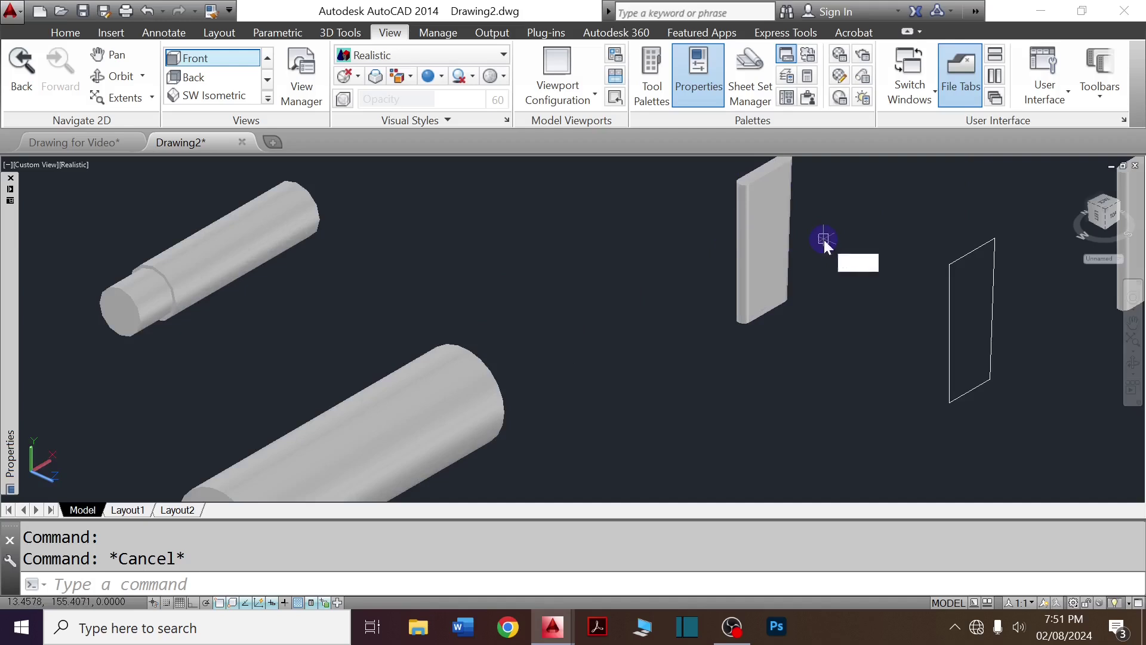
text(m)
key(Return)
click(716, 249)
click(706, 253)
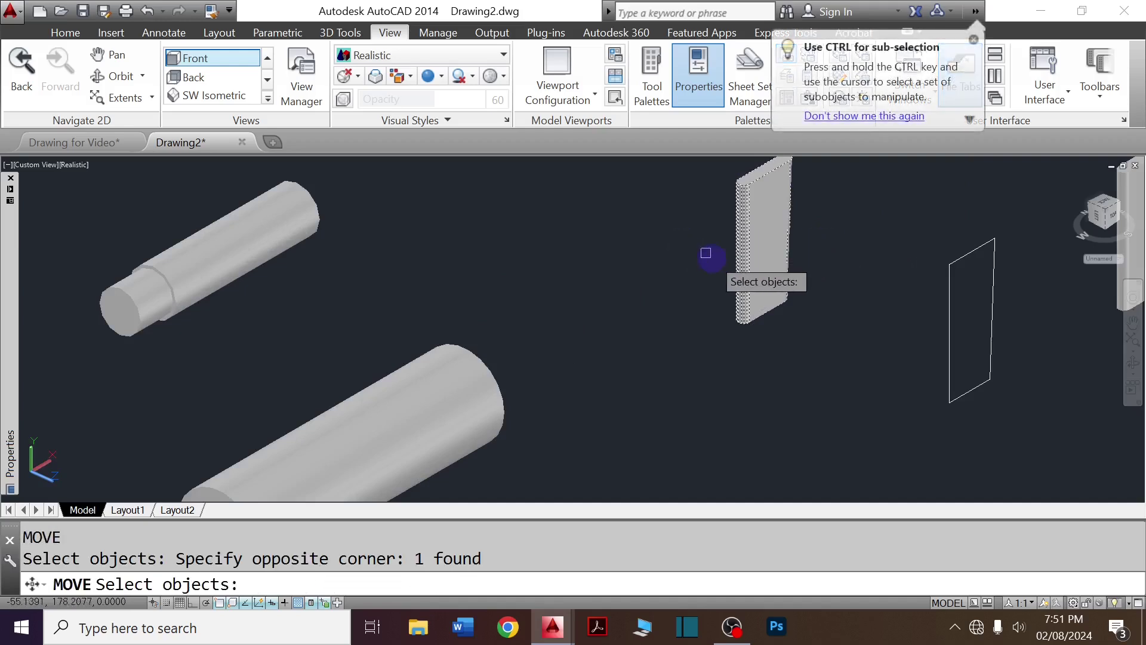
key(Return)
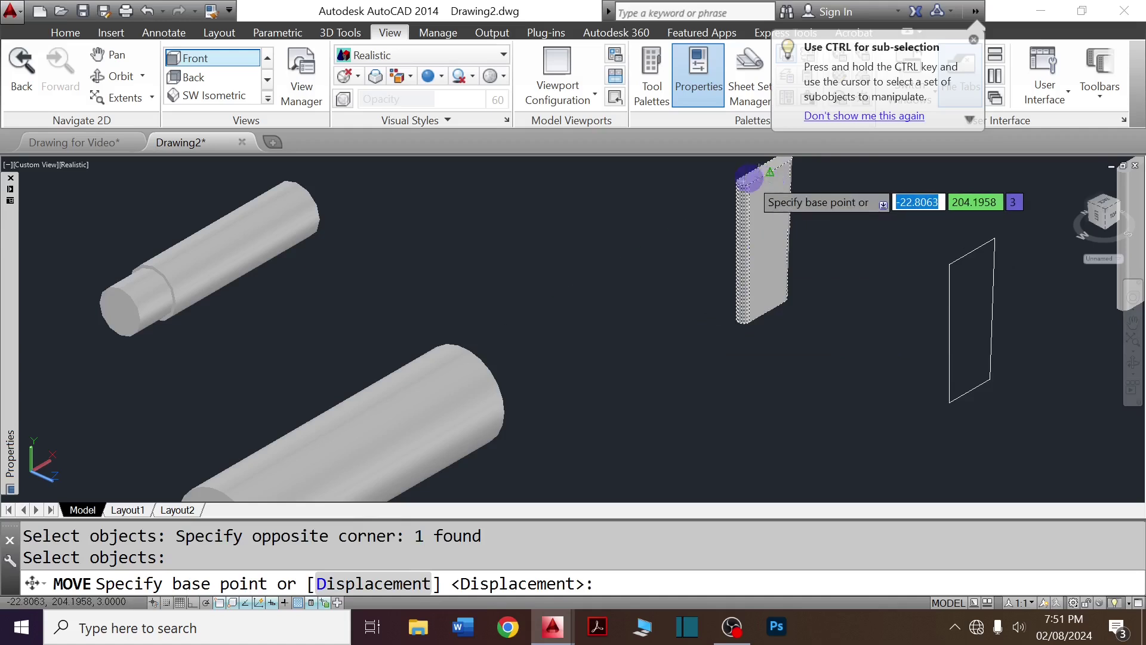
scroll(769, 176, up, 2)
scroll(744, 179, up, 2)
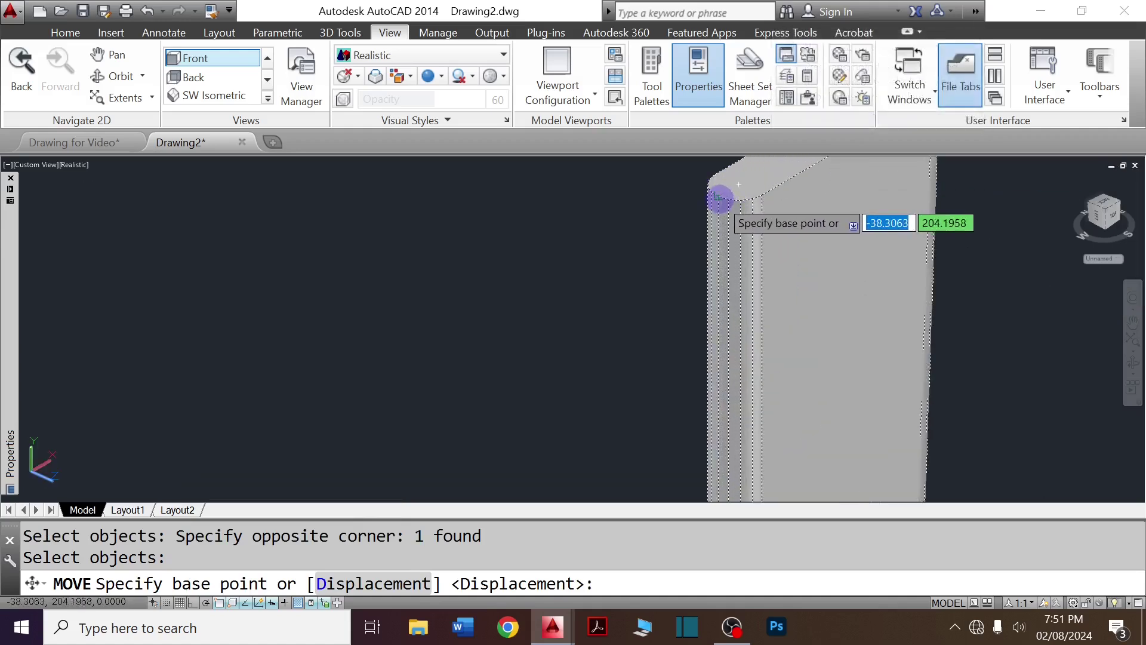
text(m)
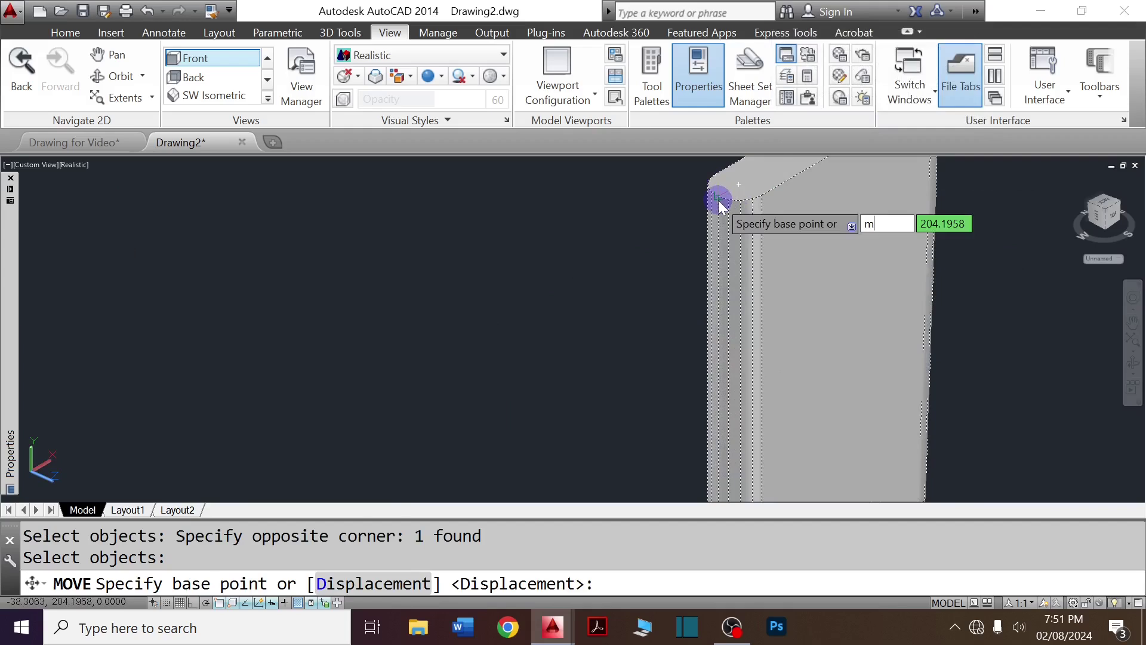
text(id)
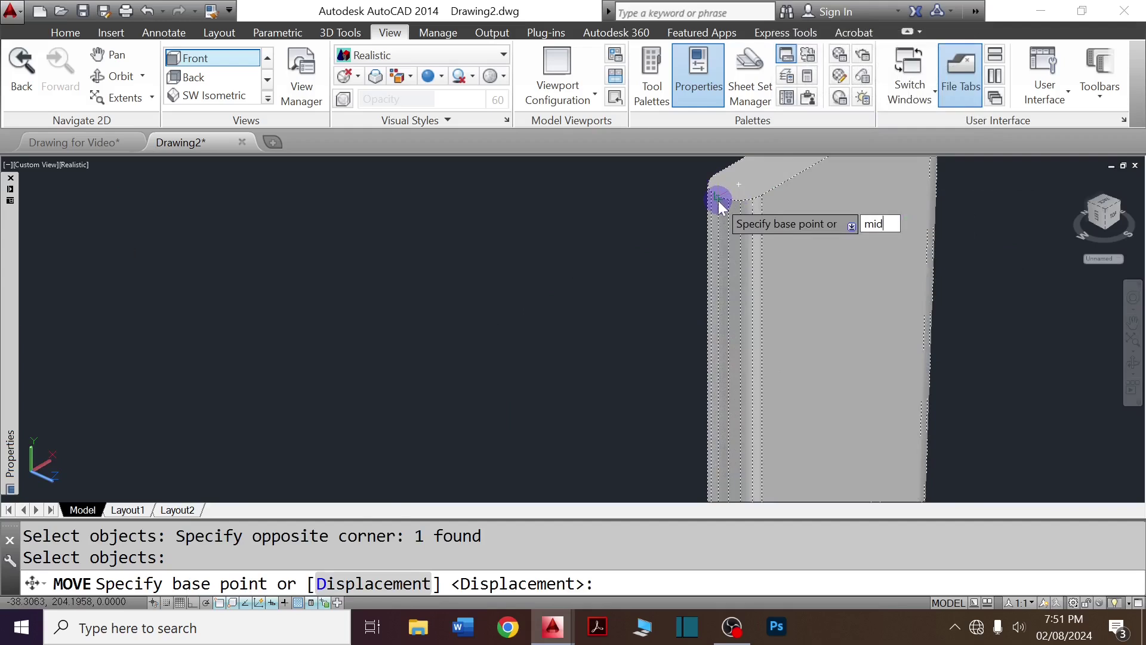
key(Return)
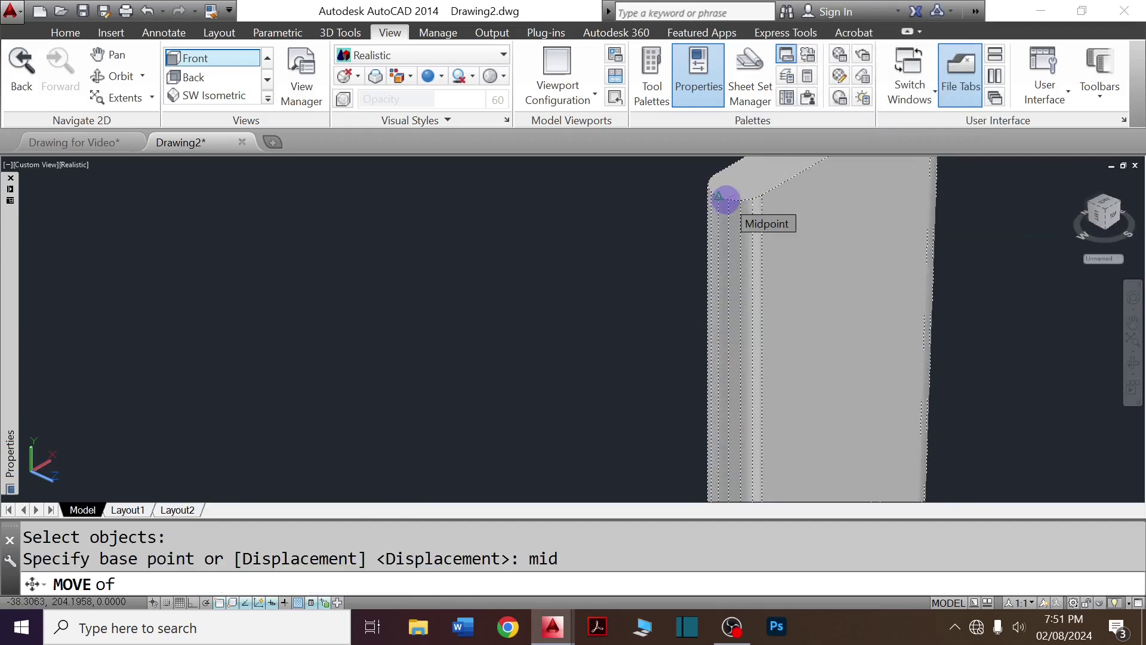
click(726, 200)
- Snap the plate's destination to the centre of the hollow sleeve's end
scroll(727, 199, down, 2)
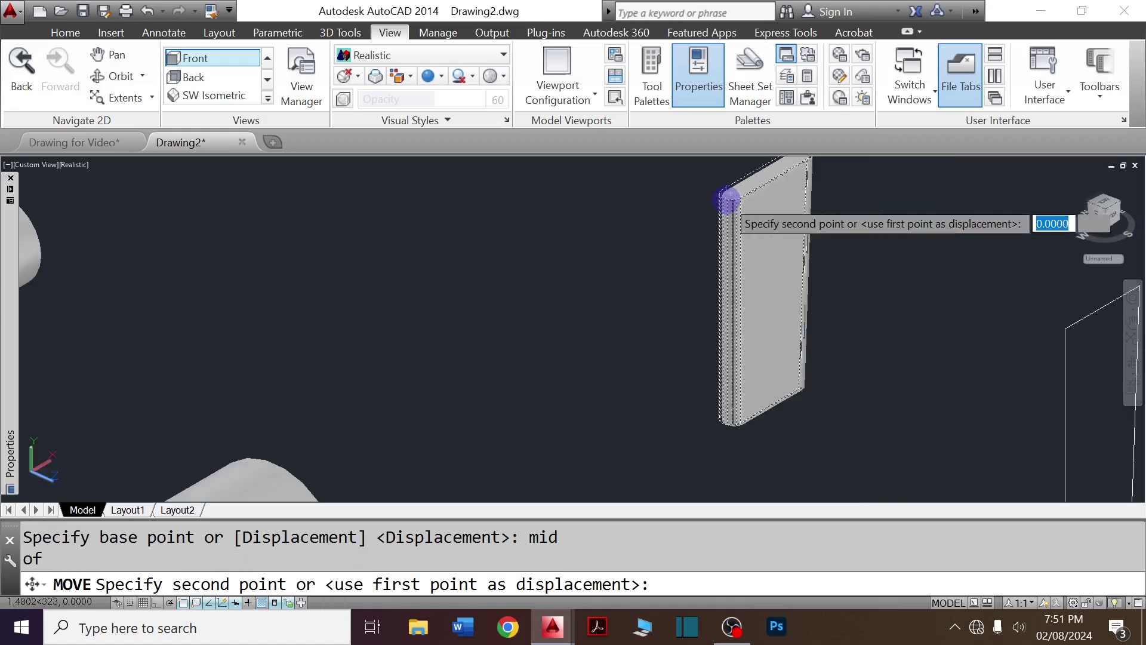
scroll(728, 200, down, 2)
scroll(729, 201, down, 2)
scroll(604, 266, up, 1)
scroll(593, 274, up, 2)
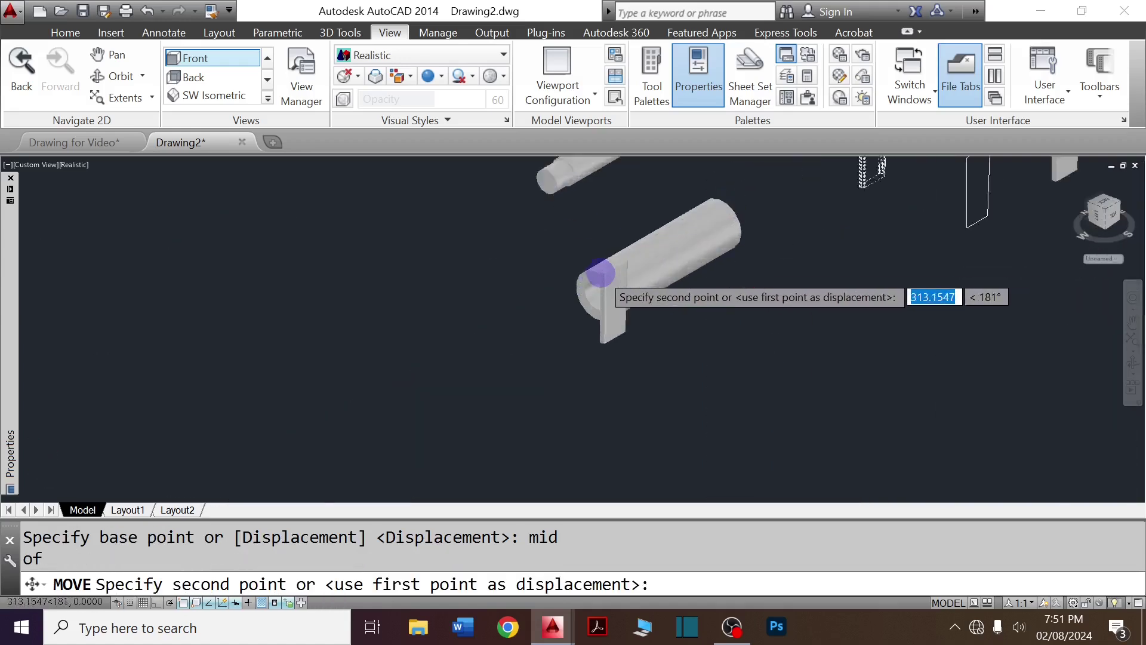
scroll(599, 276, up, 2)
scroll(607, 304, up, 2)
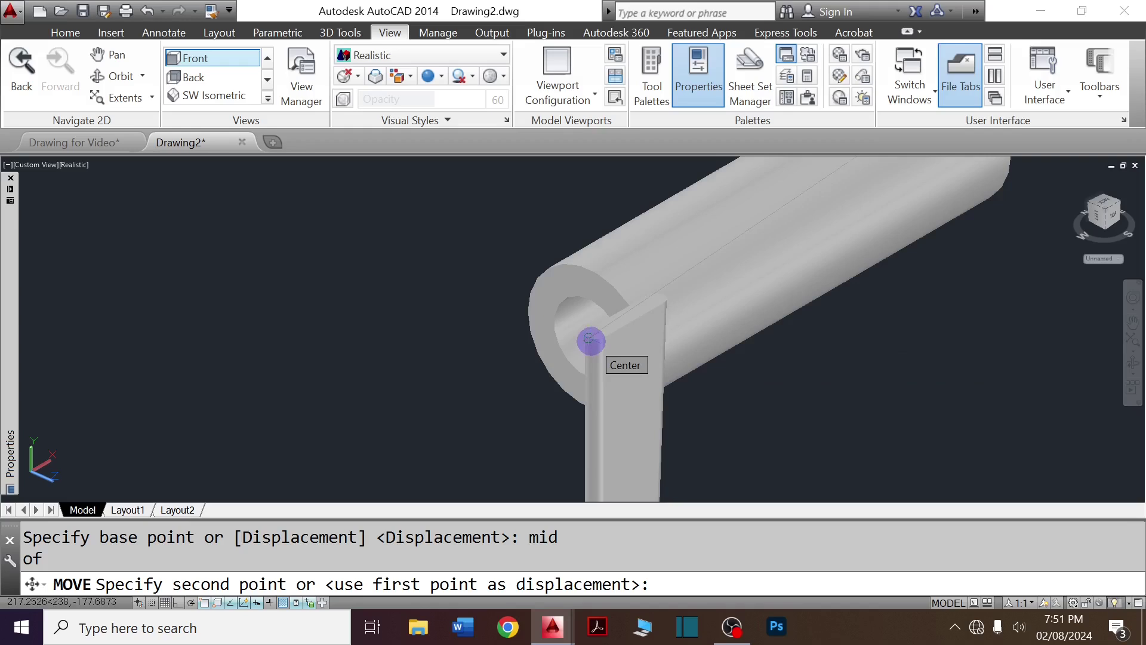
text(co)
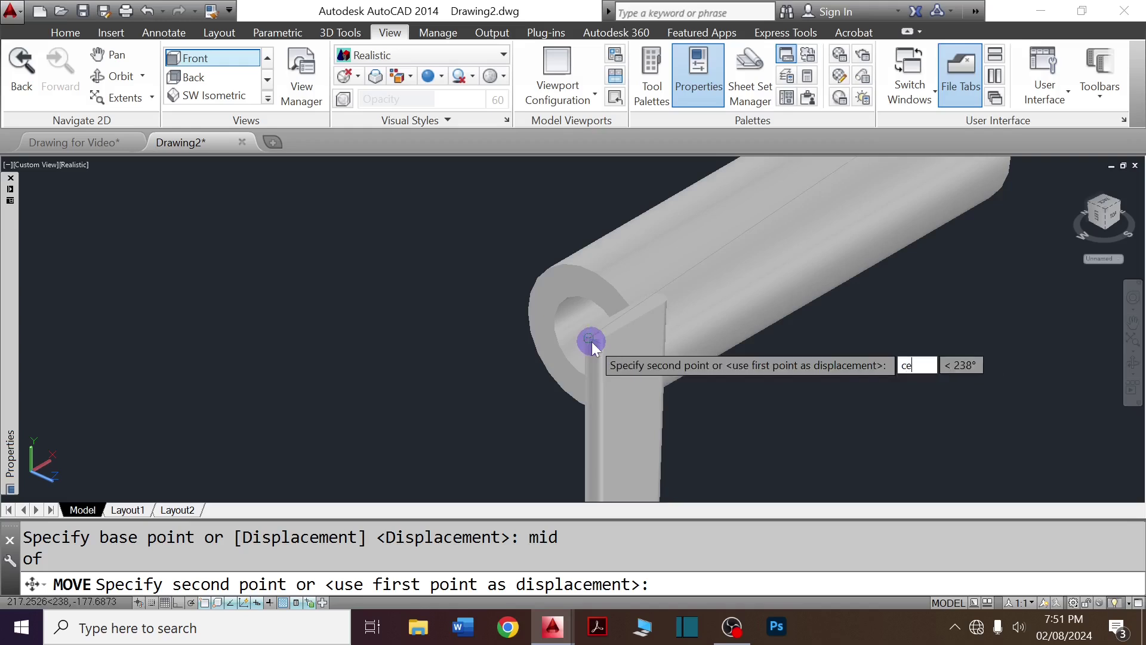
text(n)
key(Return)
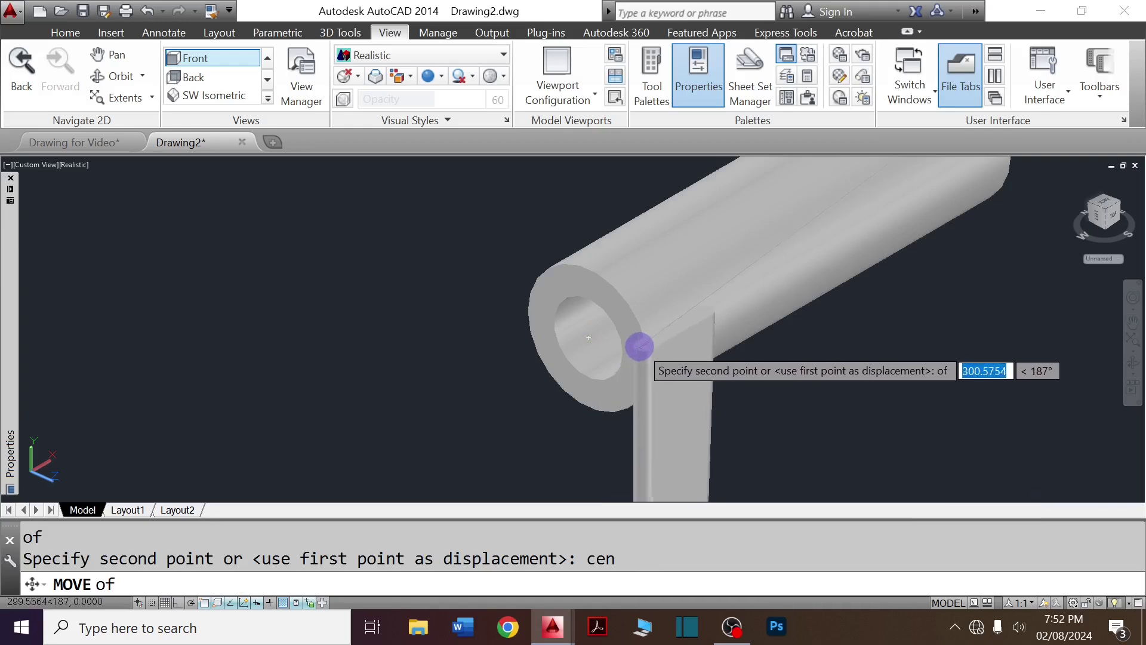
click(639, 347)
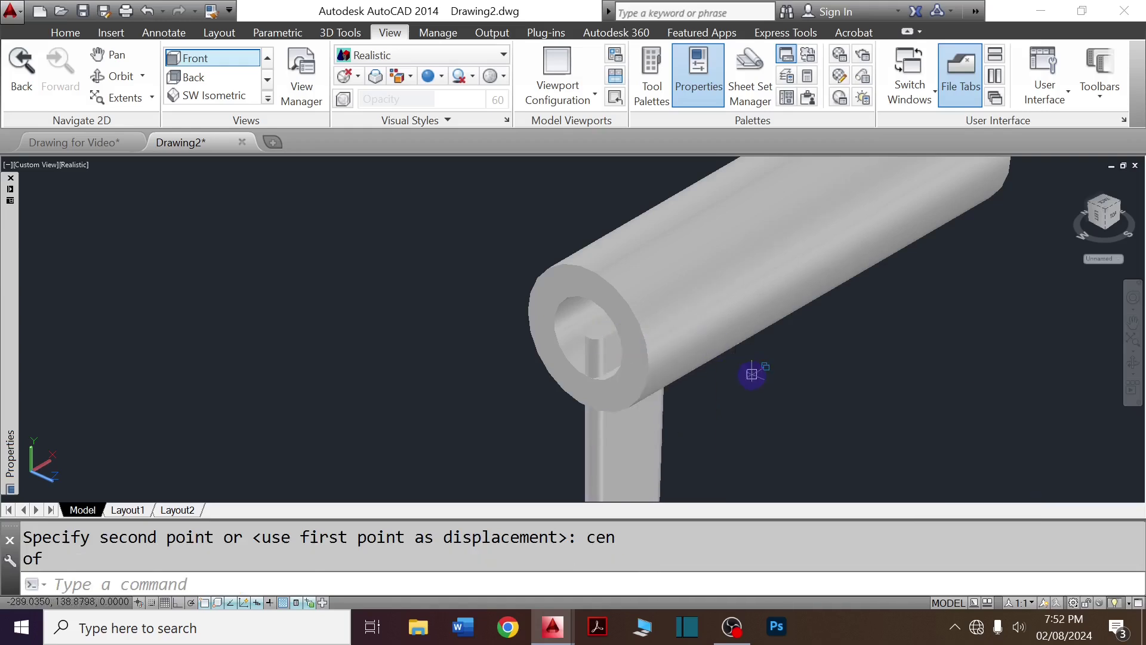
scroll(546, 341, down, 2)
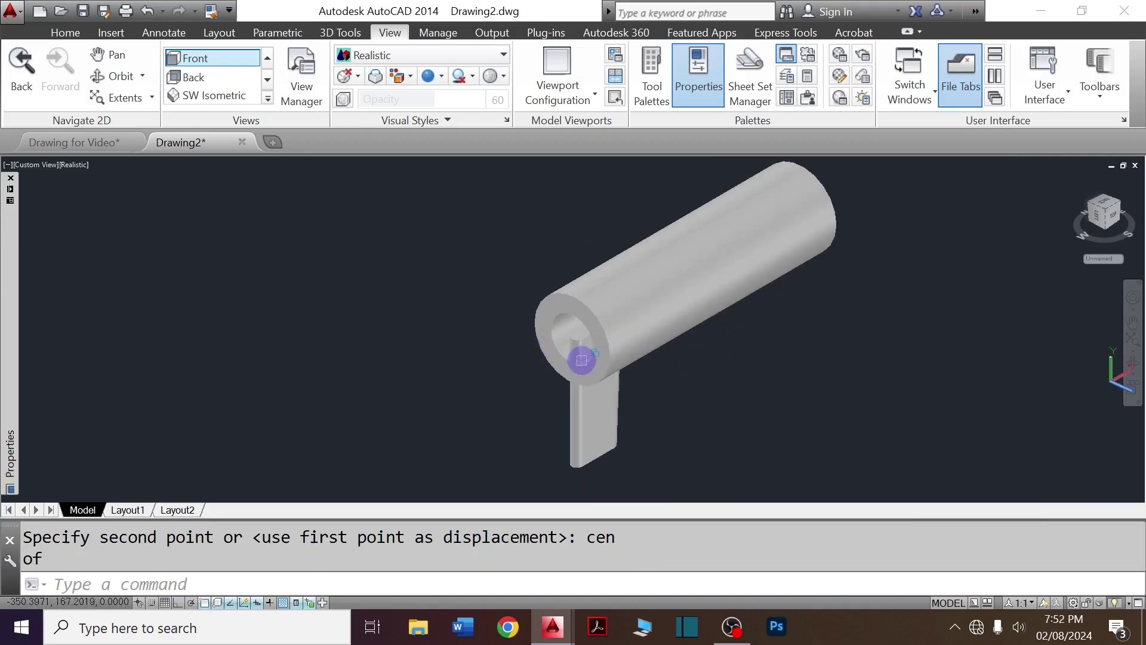
scroll(615, 332, down, 1)
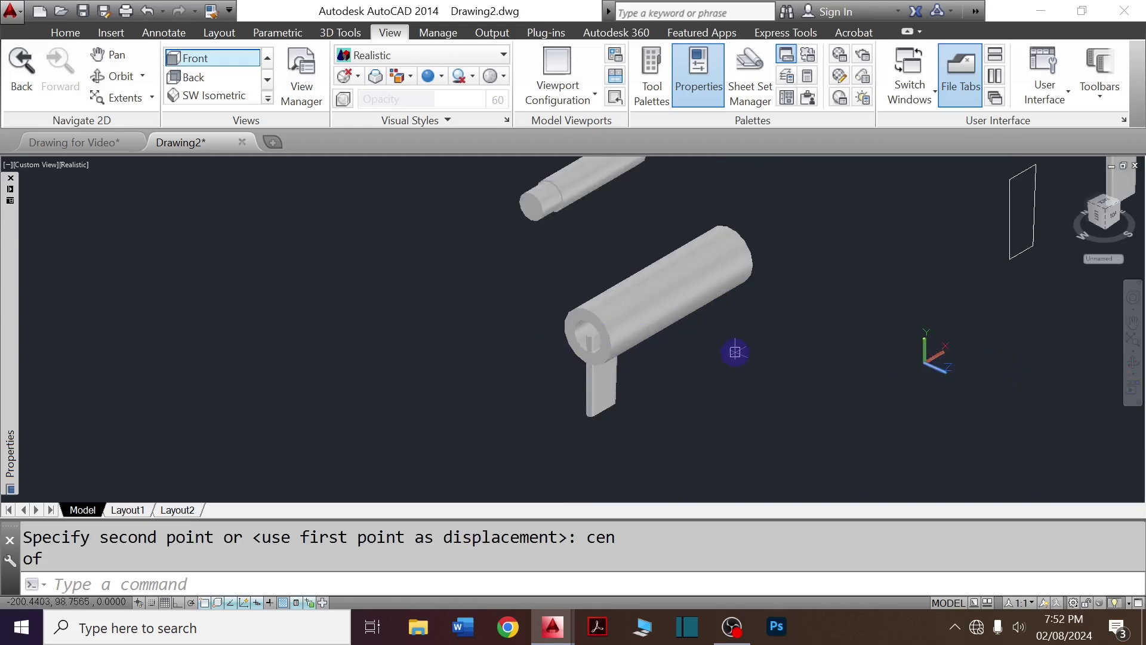
key(ctrl+Tab)
scroll(388, 295, up, 3)
scroll(383, 293, up, 3)
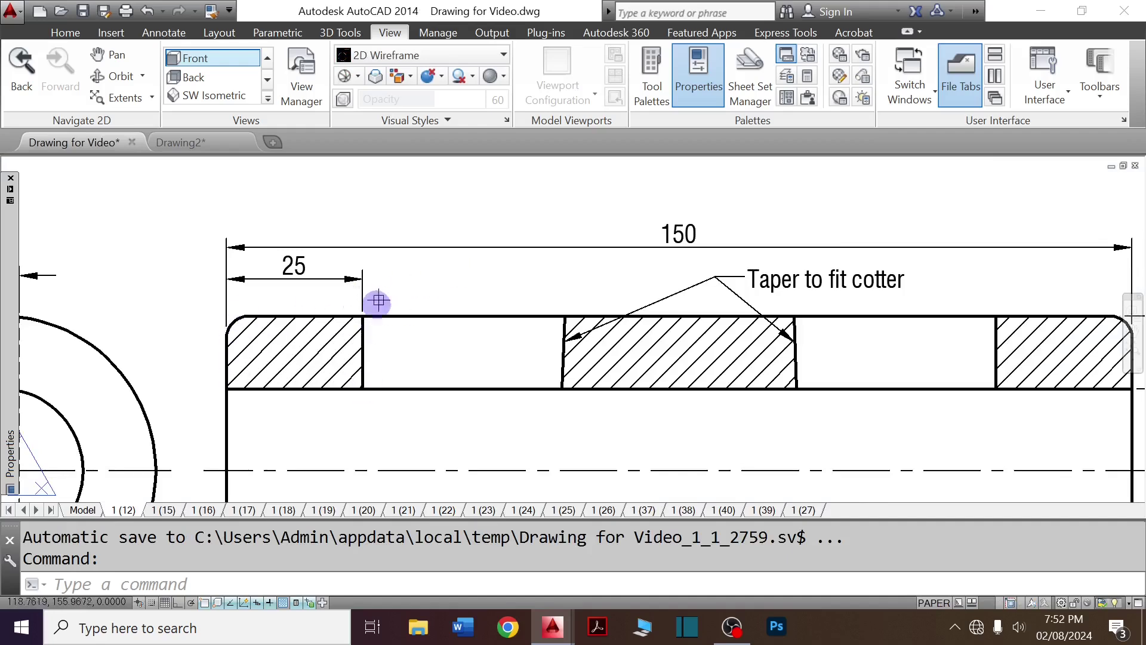
scroll(394, 332, down, 3)
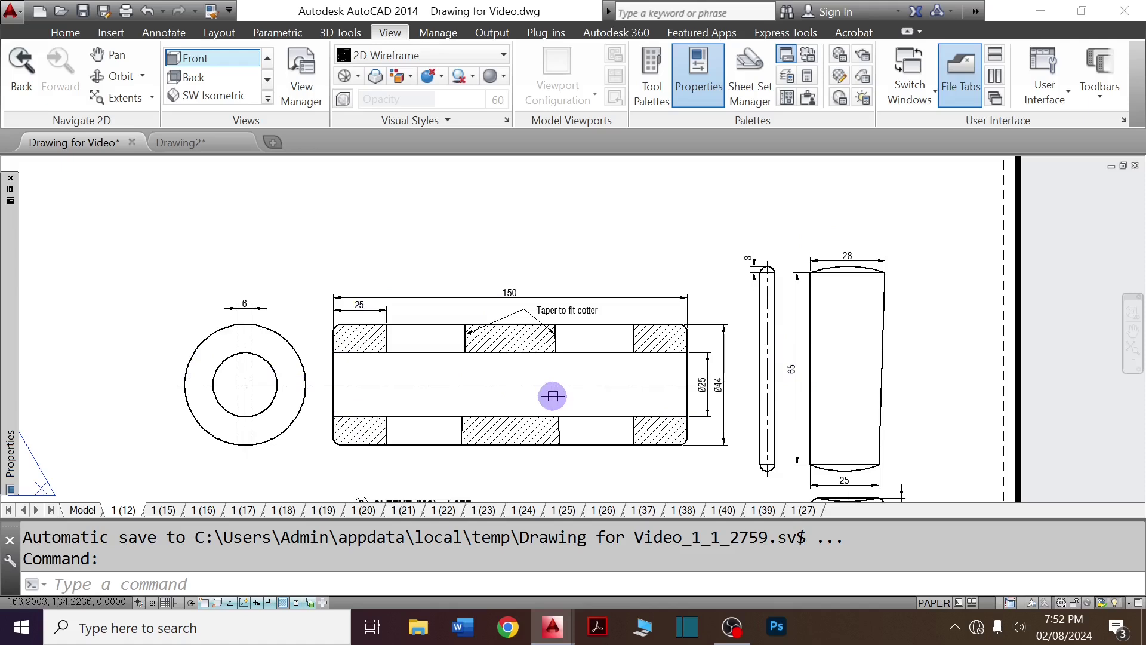
key(ctrl+Tab)
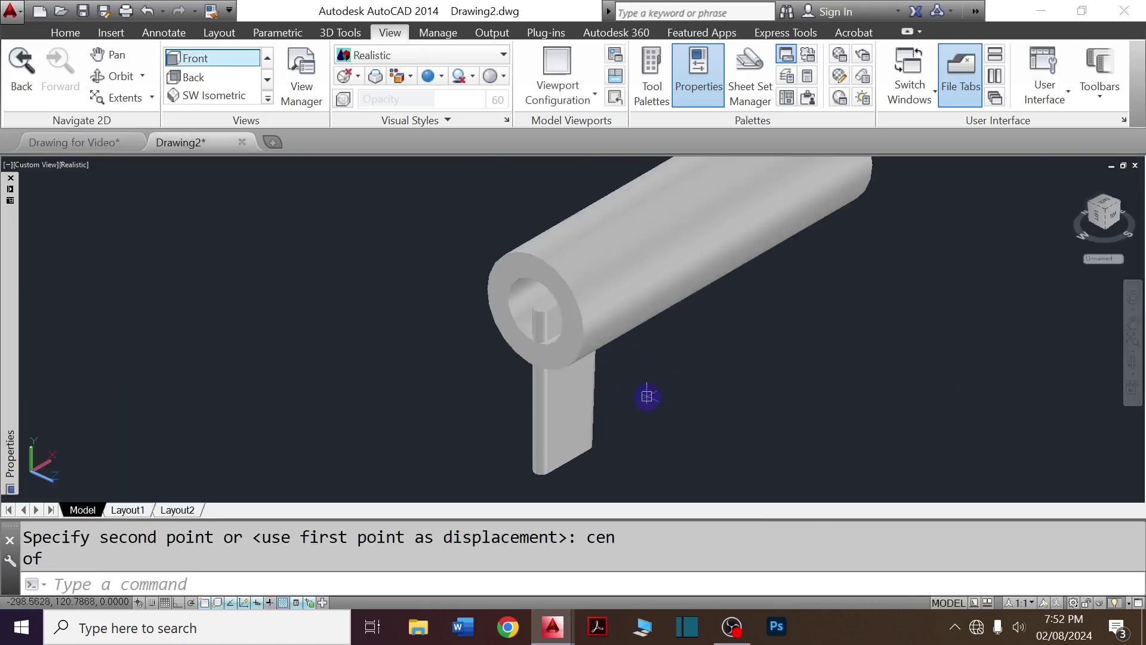
click(600, 391)
click(497, 406)
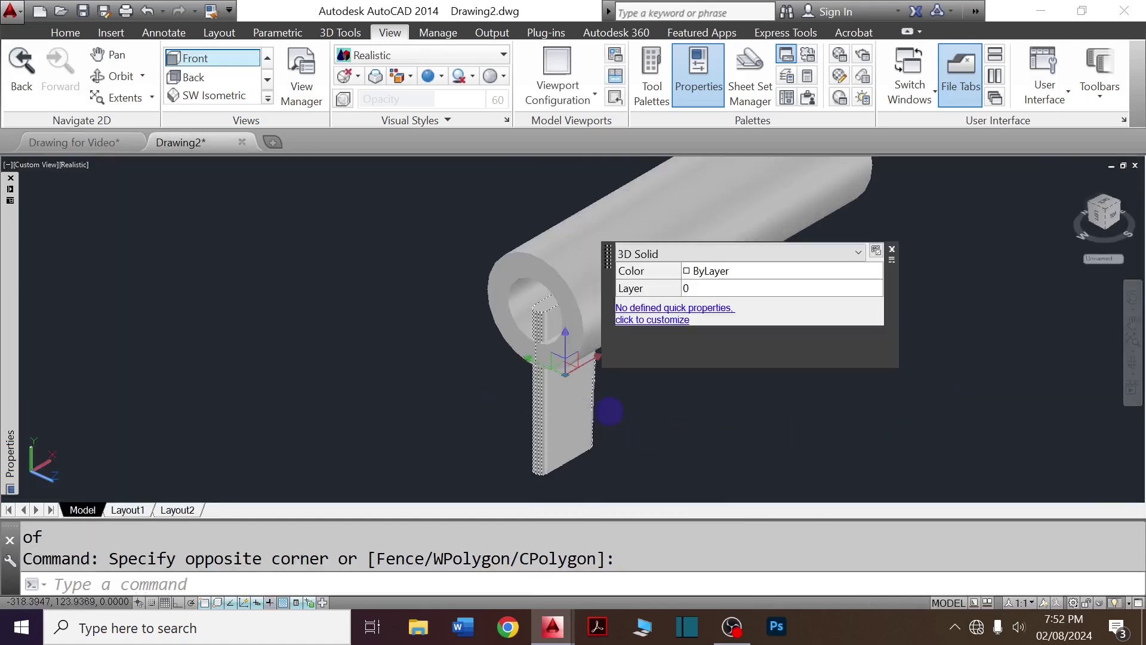
text(m)
key(Return)
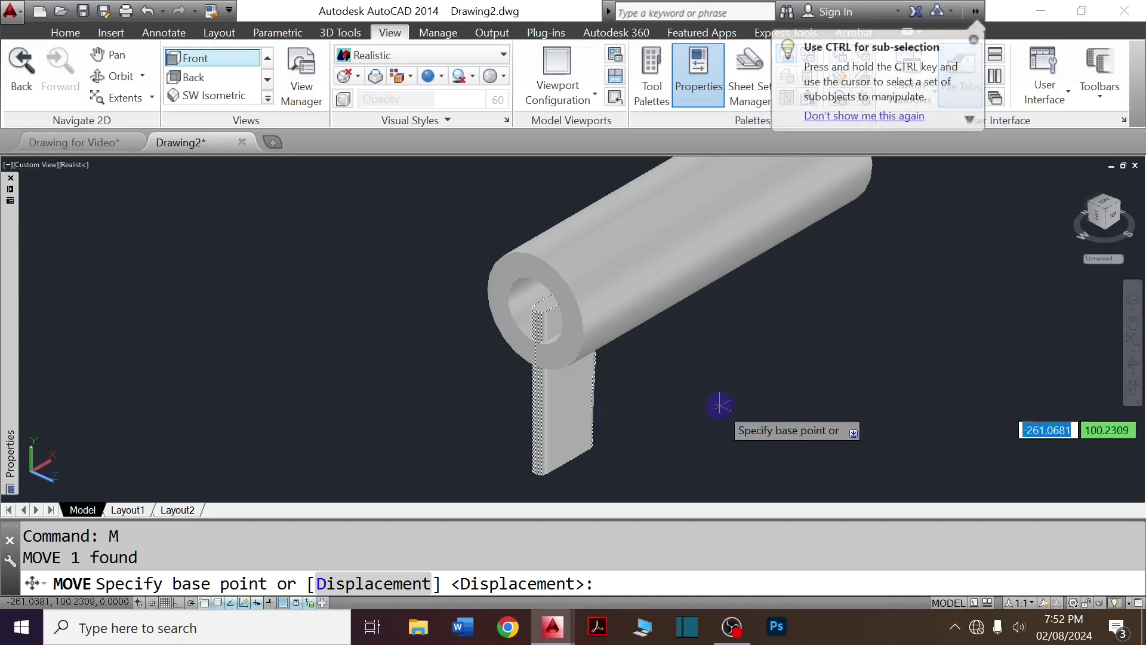
click(720, 406)
scroll(645, 409, down, 2)
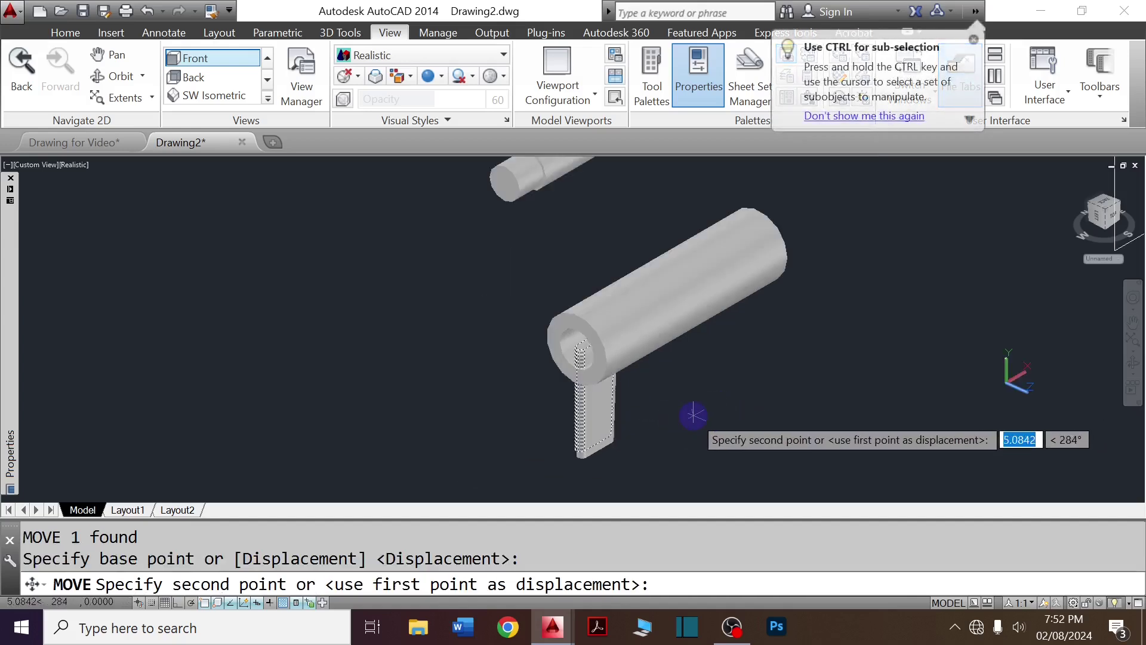
key(F8)
text(25)
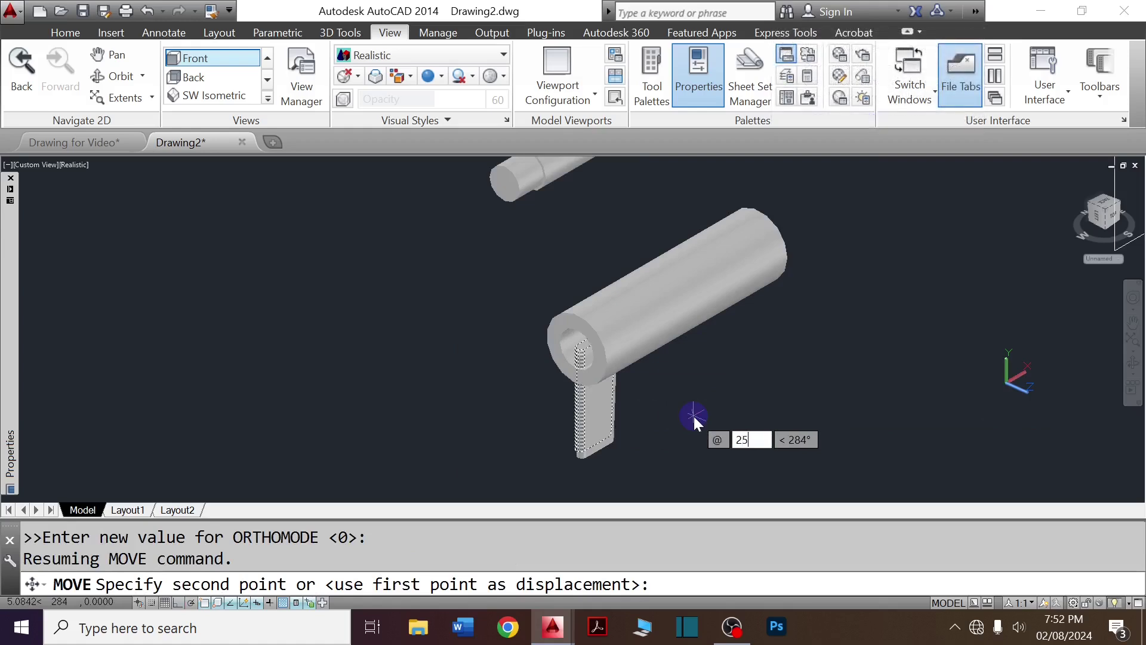
key(Tab)
text(32.5)
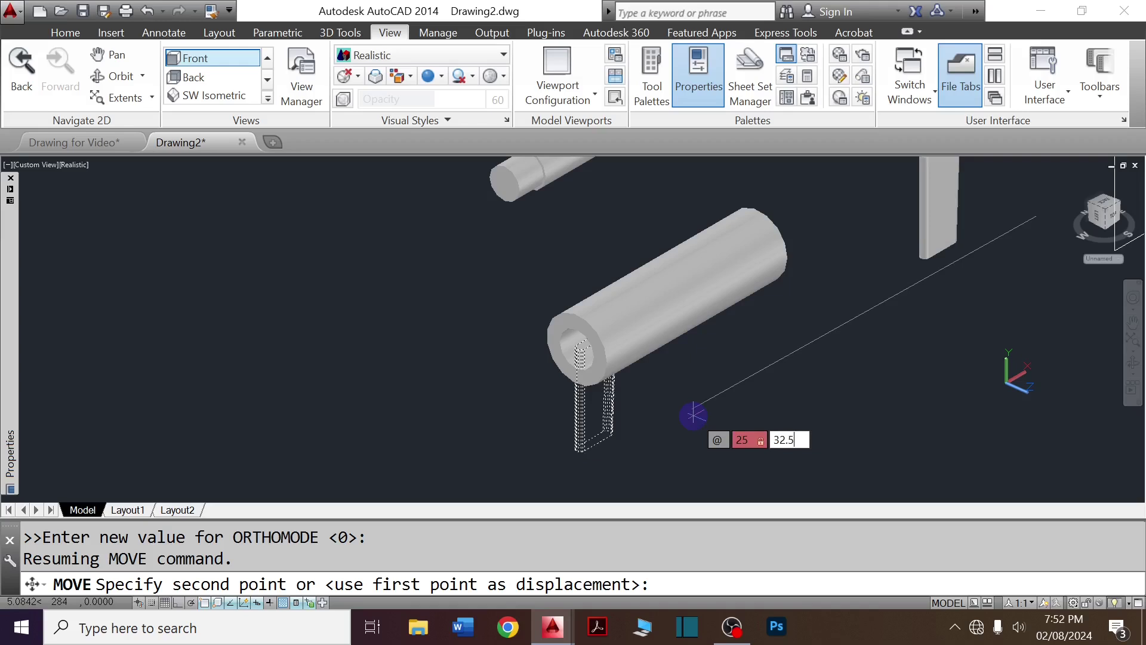
key(Tab)
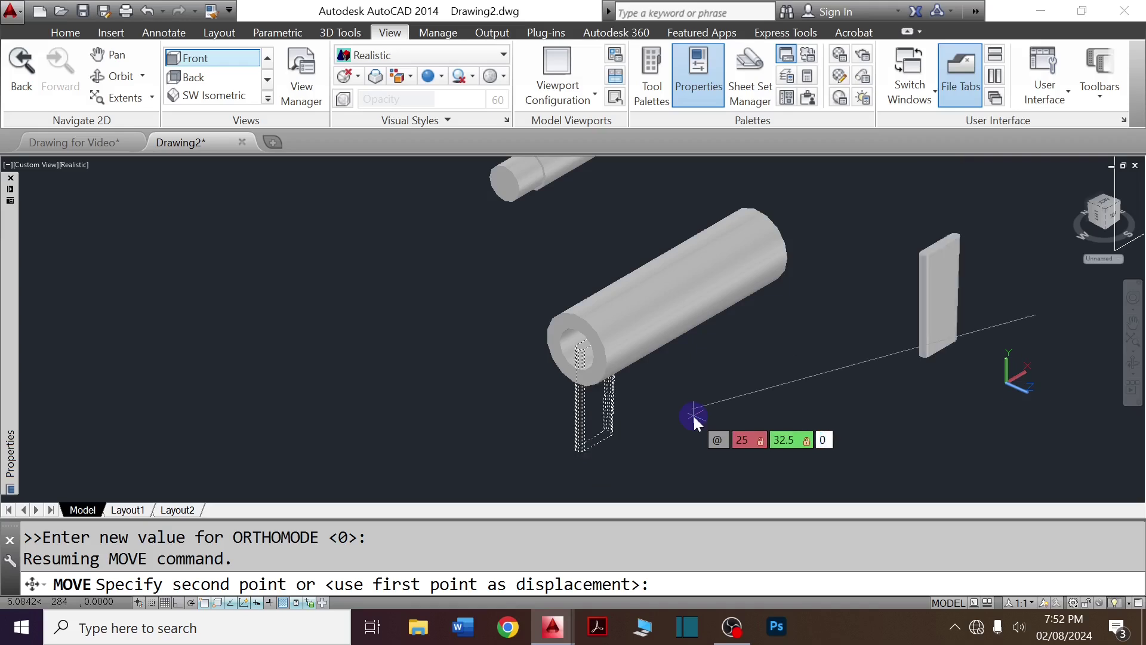
key(Return)
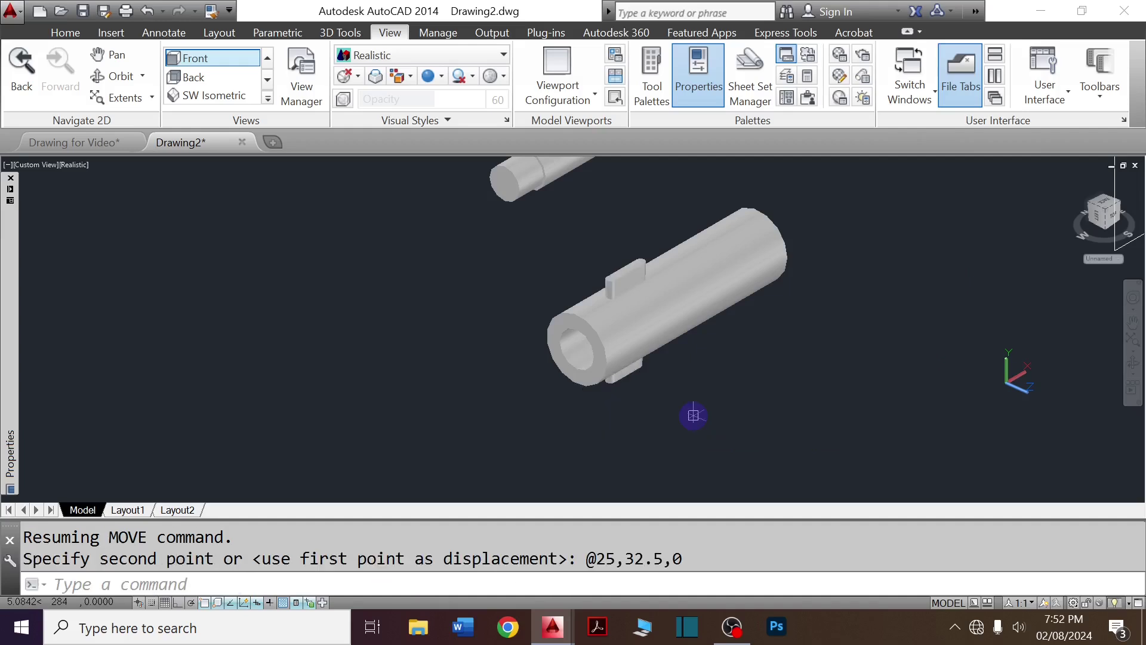
scroll(629, 281, up, 1)
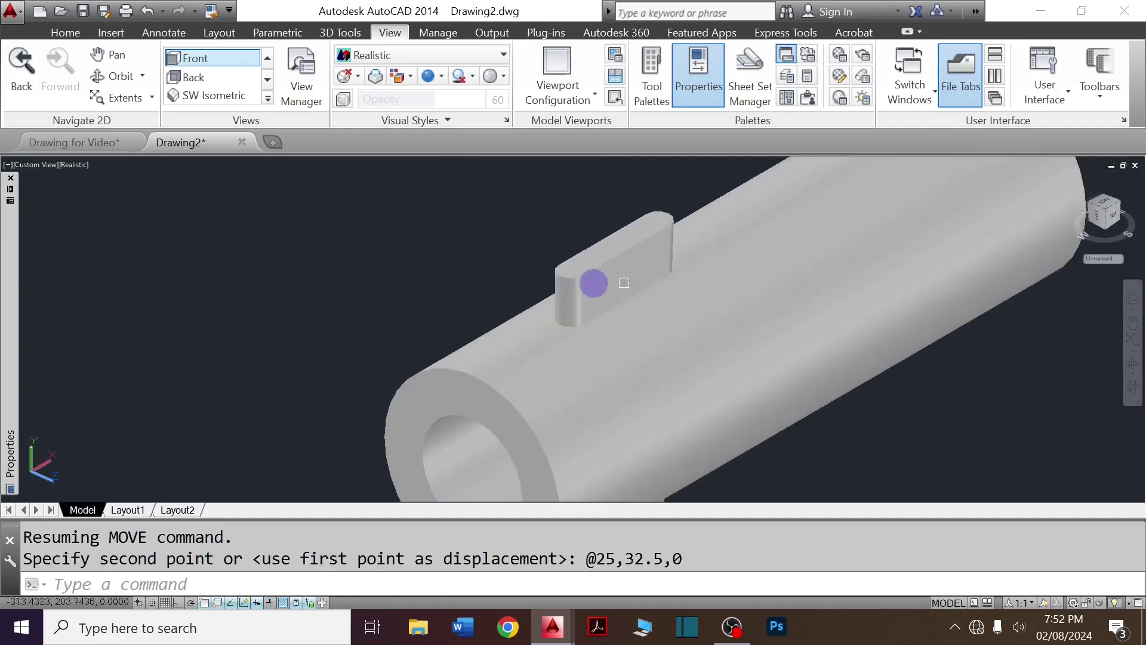
scroll(594, 284, up, 2)
scroll(550, 296, down, 4)
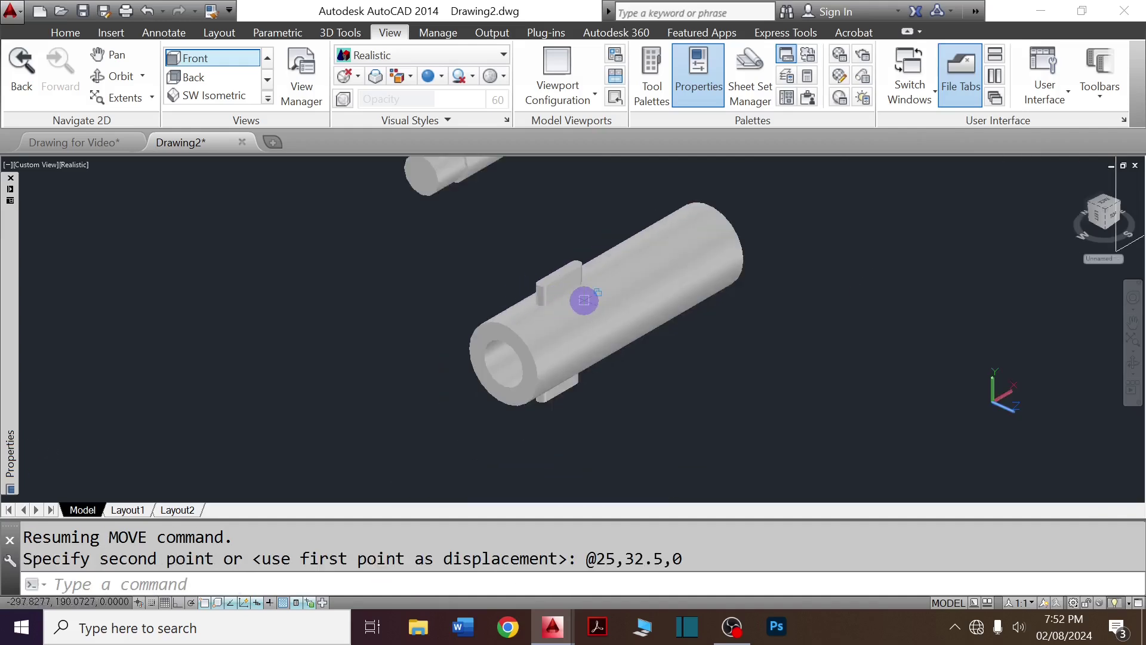
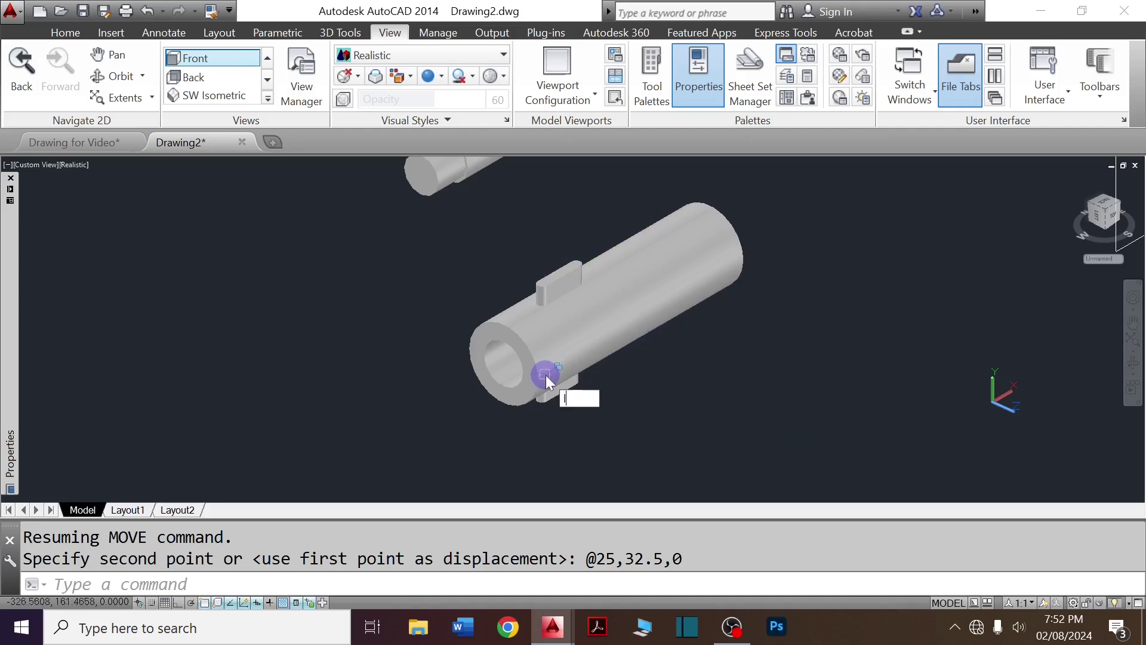
- Draw a vertical line on the sleeve end from its top quadrant to its bottom quadrant
text(l)
key(Return)
scroll(496, 328, up, 2)
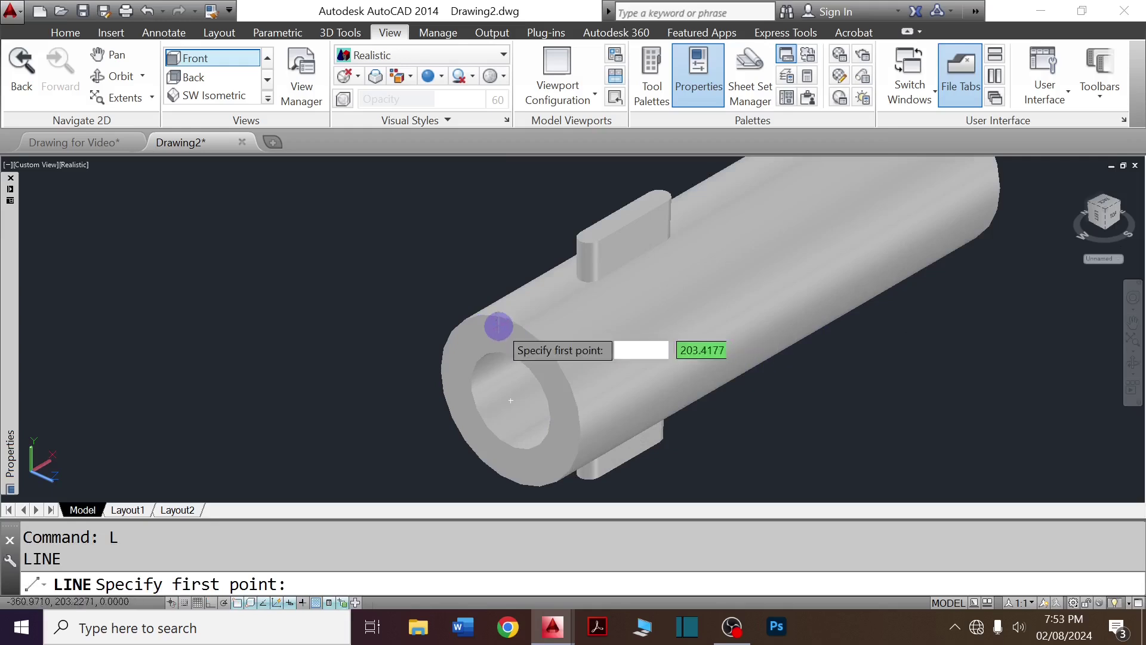
text(qua)
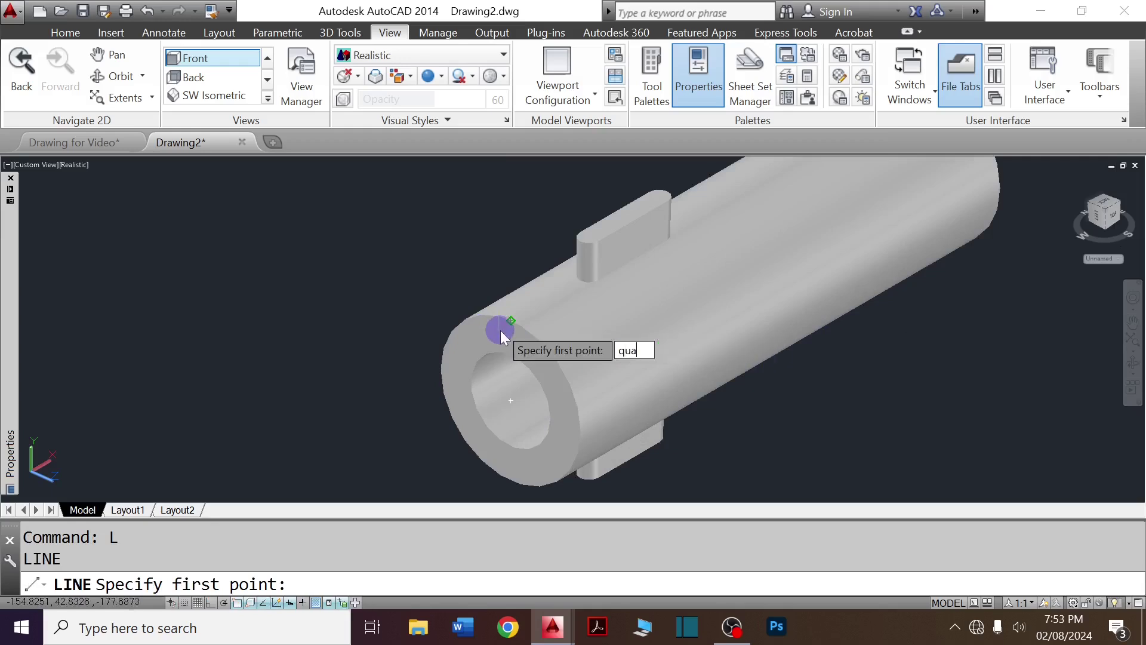
key(Return)
click(500, 331)
scroll(501, 331, down, 3)
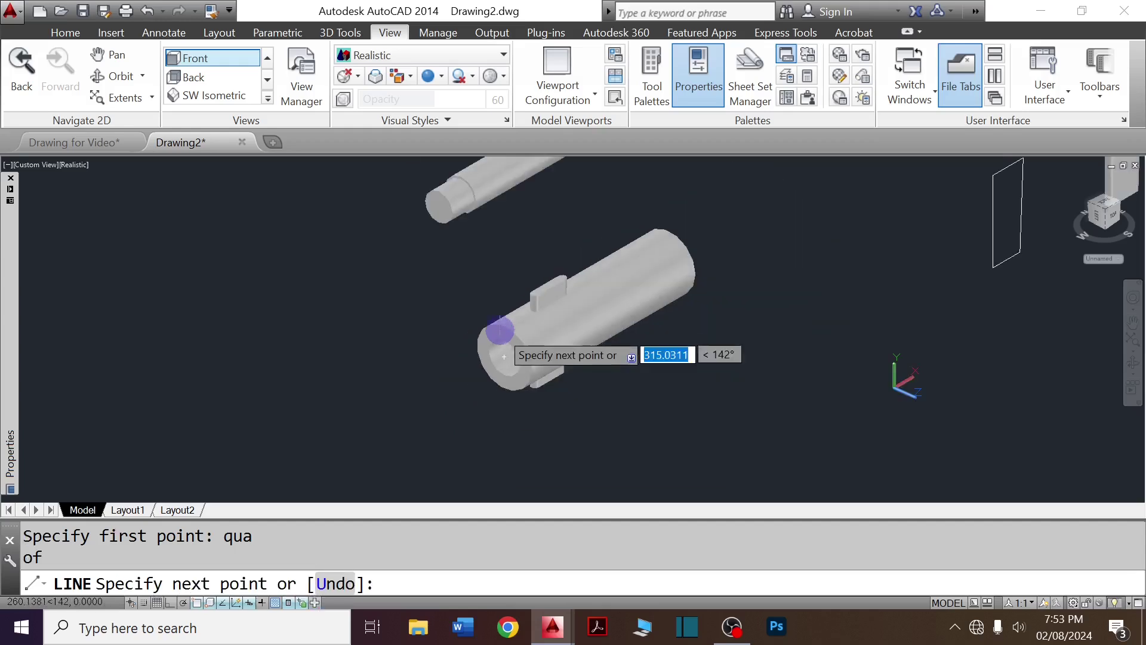
scroll(502, 399, up, 3)
text(qu)
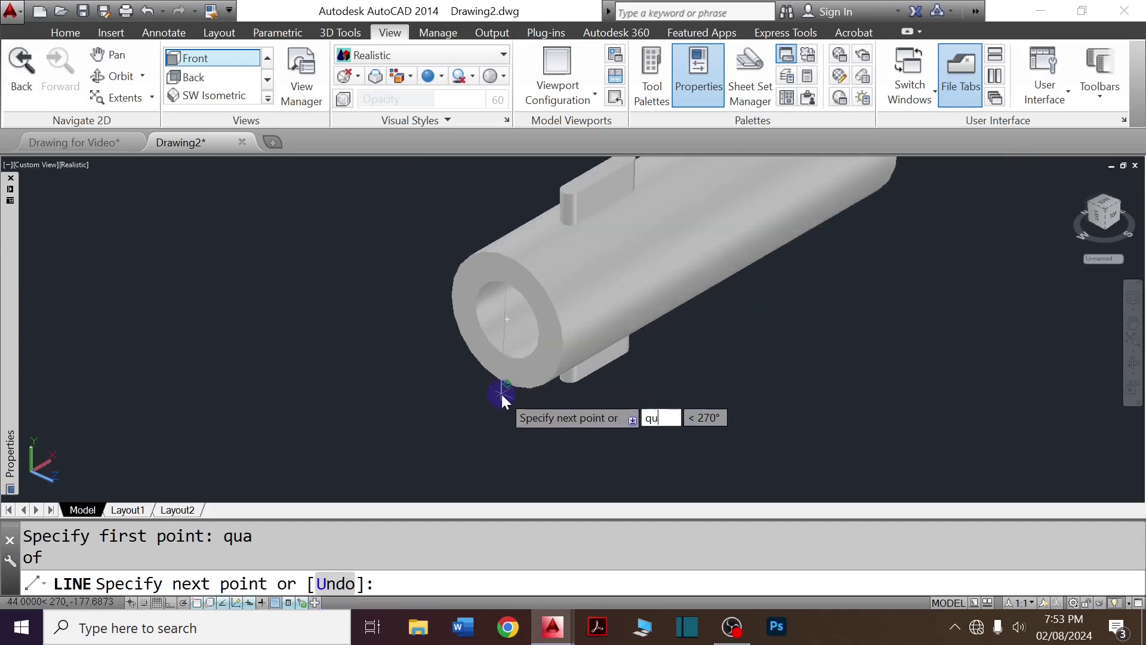
text(a)
key(Return)
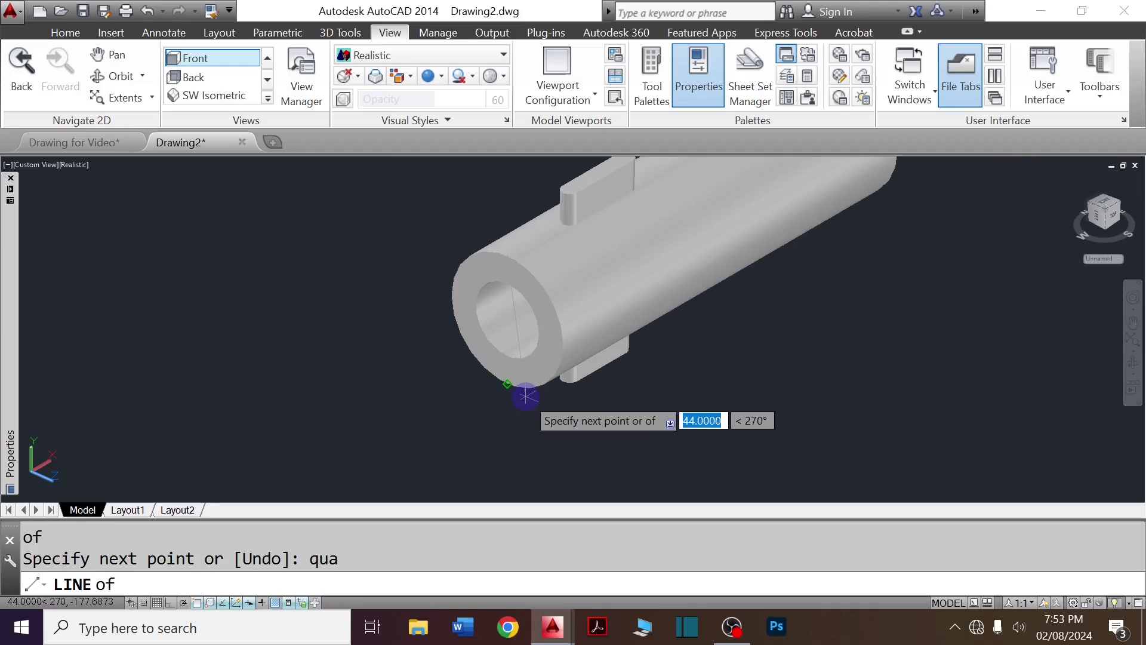
click(526, 396)
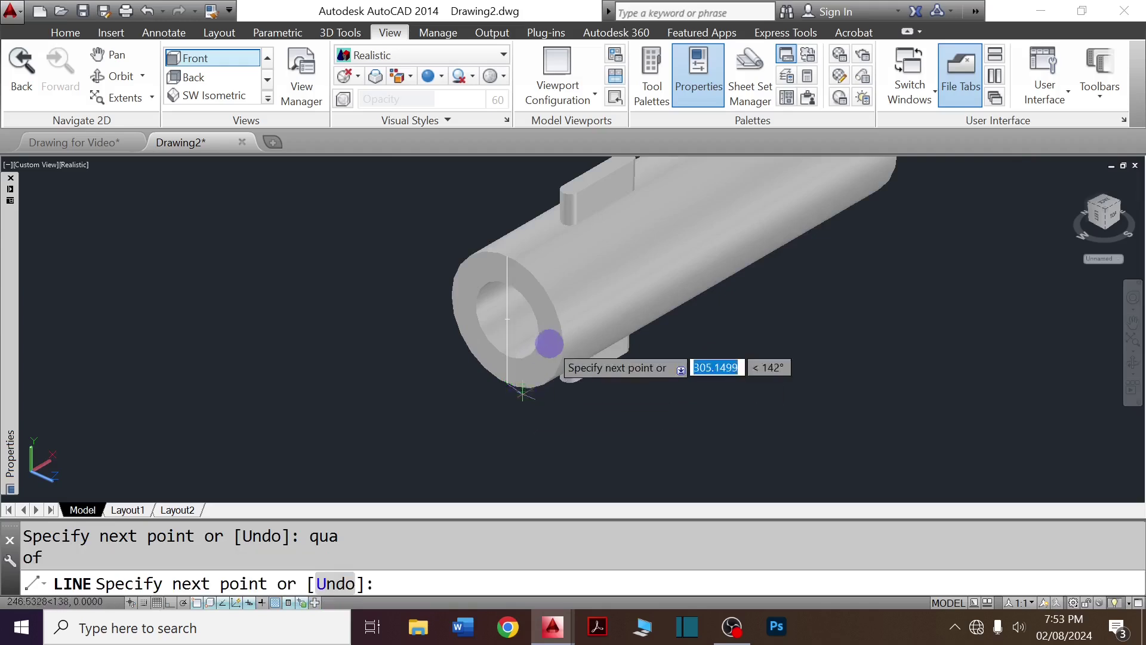
key(Return)
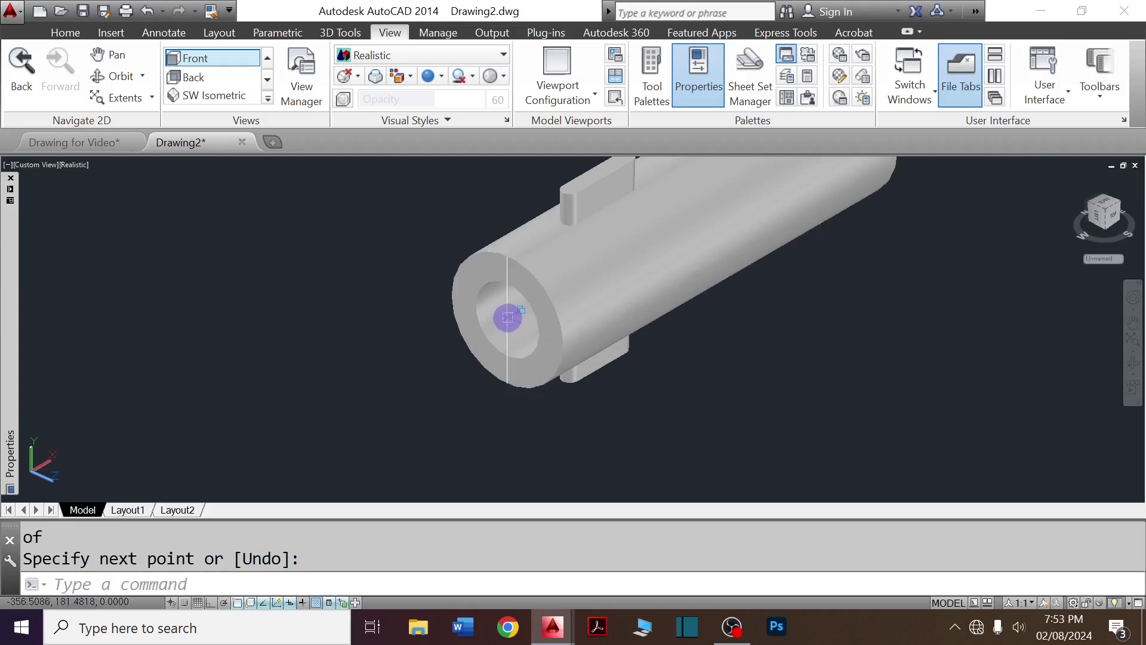
- Make the end-face line Red with a 0.40 mm lineweight and turn on lineweight display
click(507, 317)
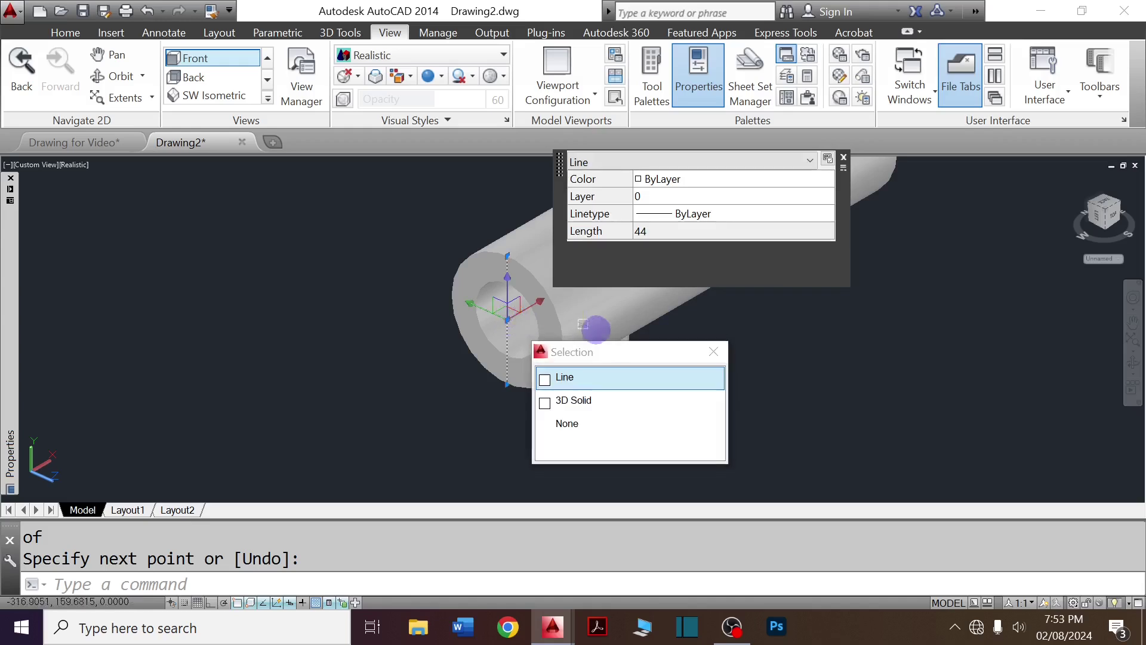
mouse_move(11, 457)
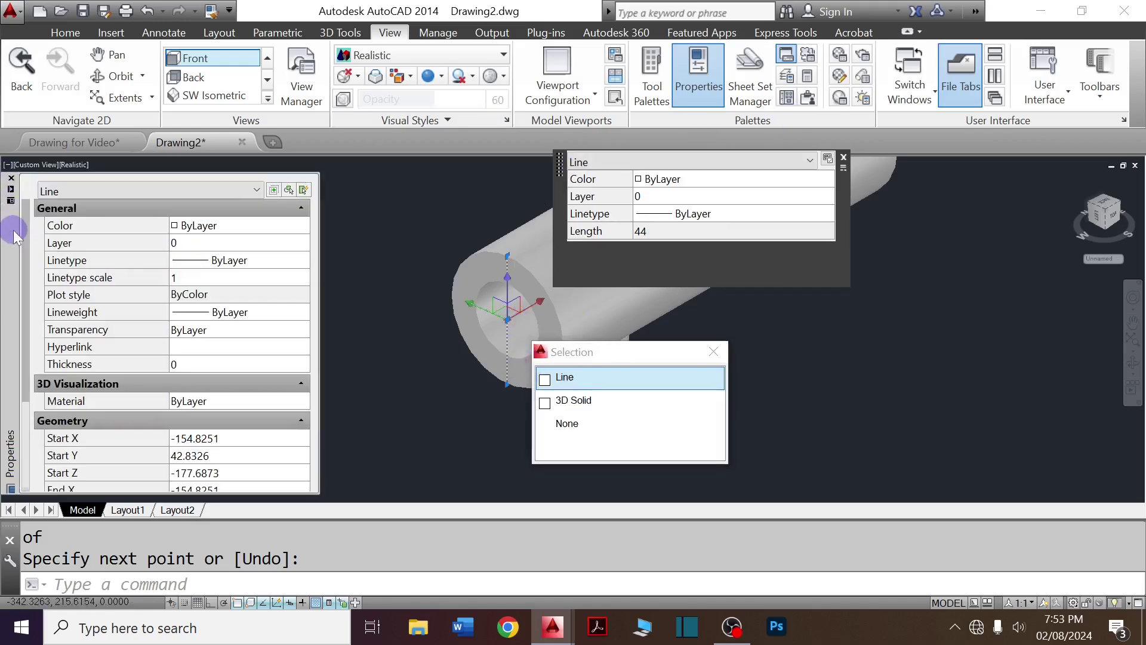
click(248, 227)
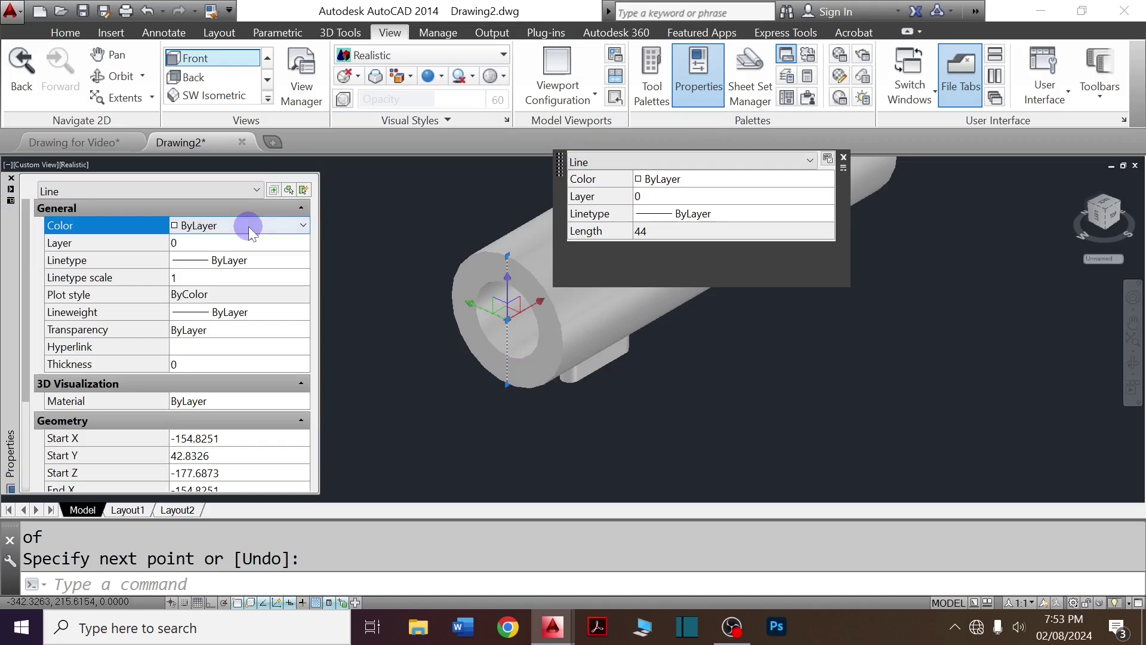
click(248, 226)
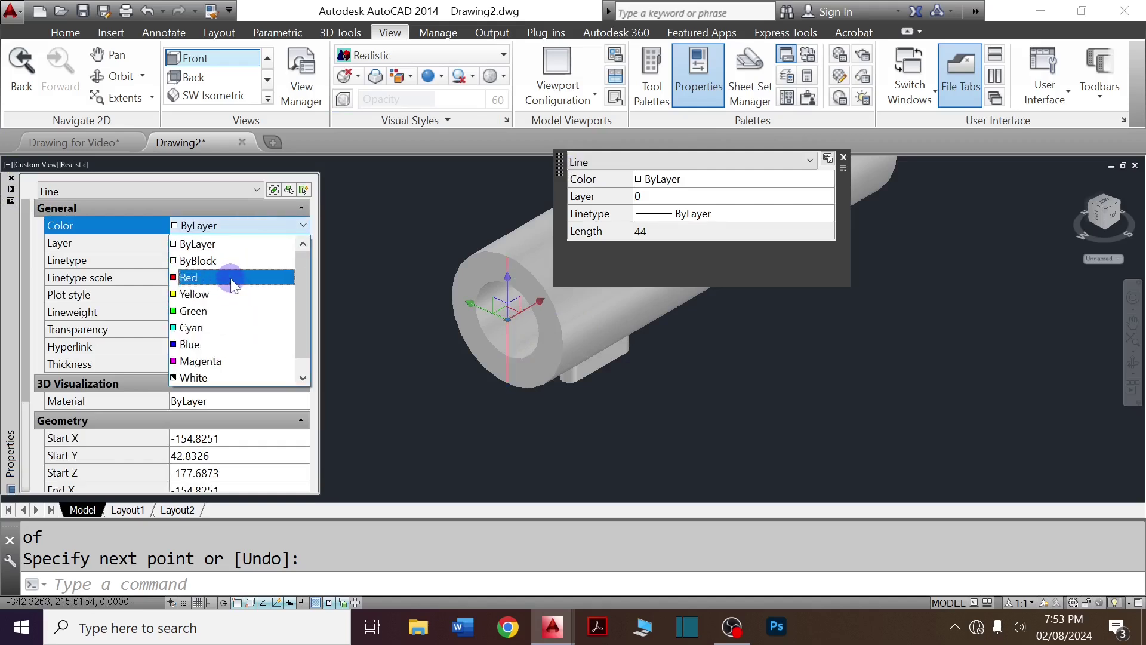
click(231, 278)
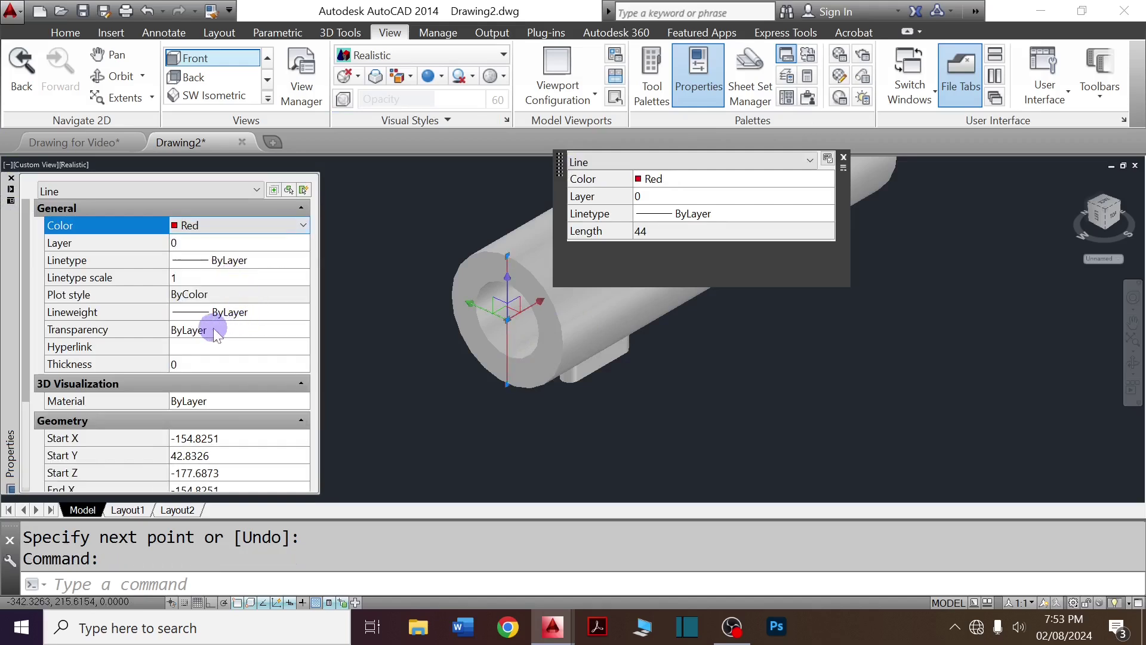
click(260, 311)
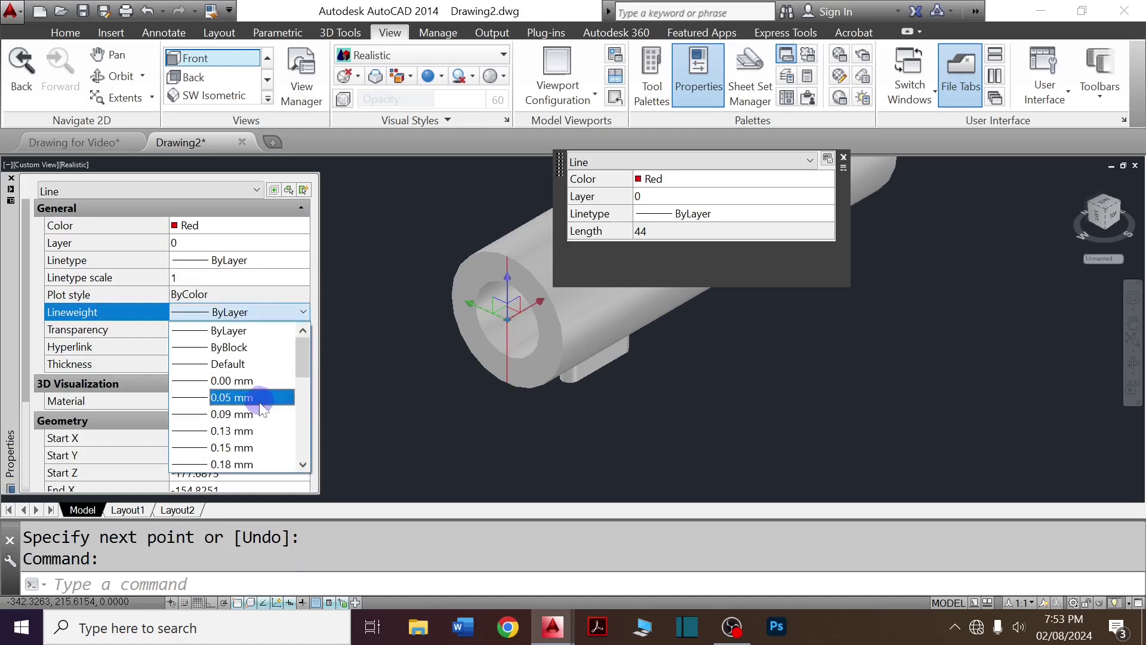
scroll(260, 408, down, 3)
click(254, 397)
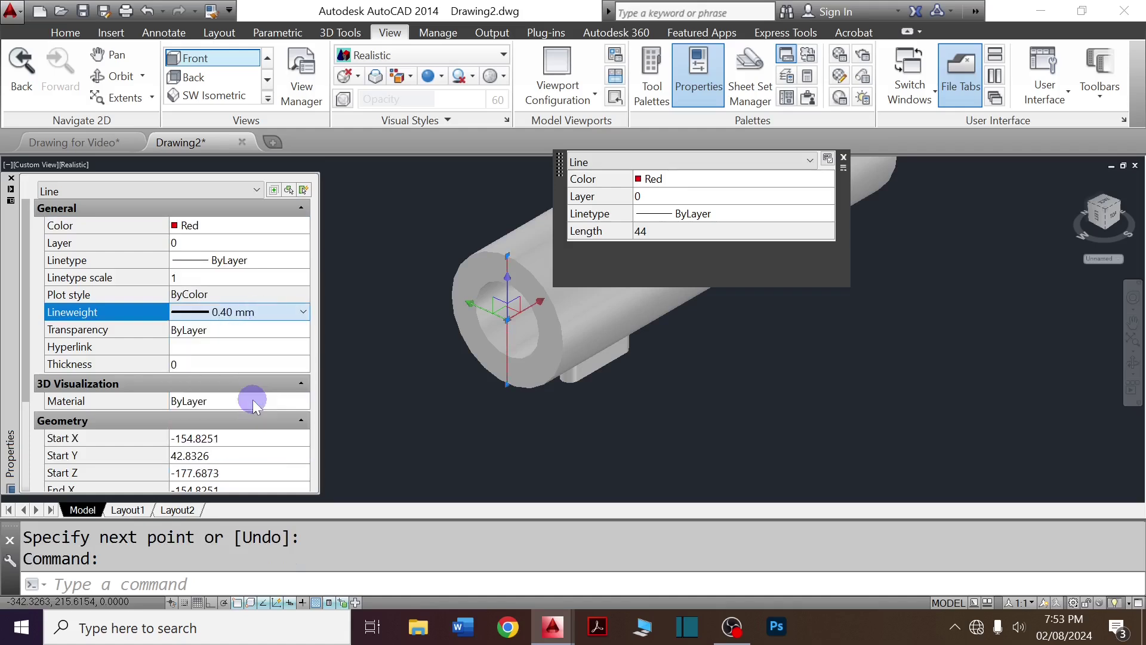
click(302, 603)
- Scale the red line by 2 about its midpoint at the sleeve centre
key(Escape)
key(Escape)
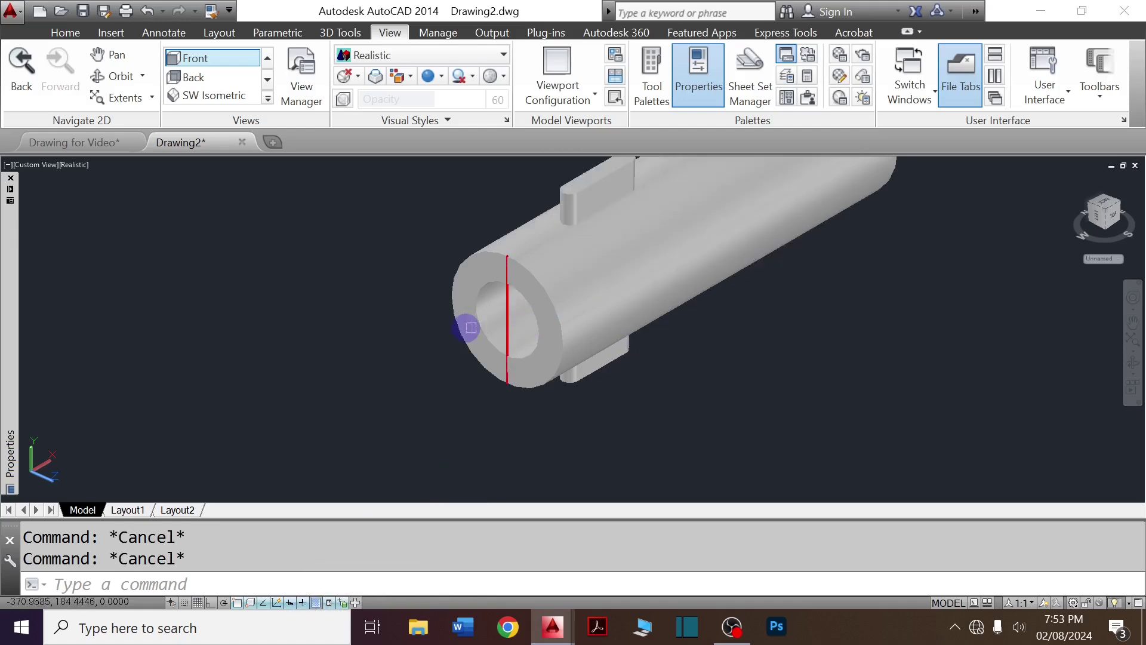
scroll(454, 315, down, 2)
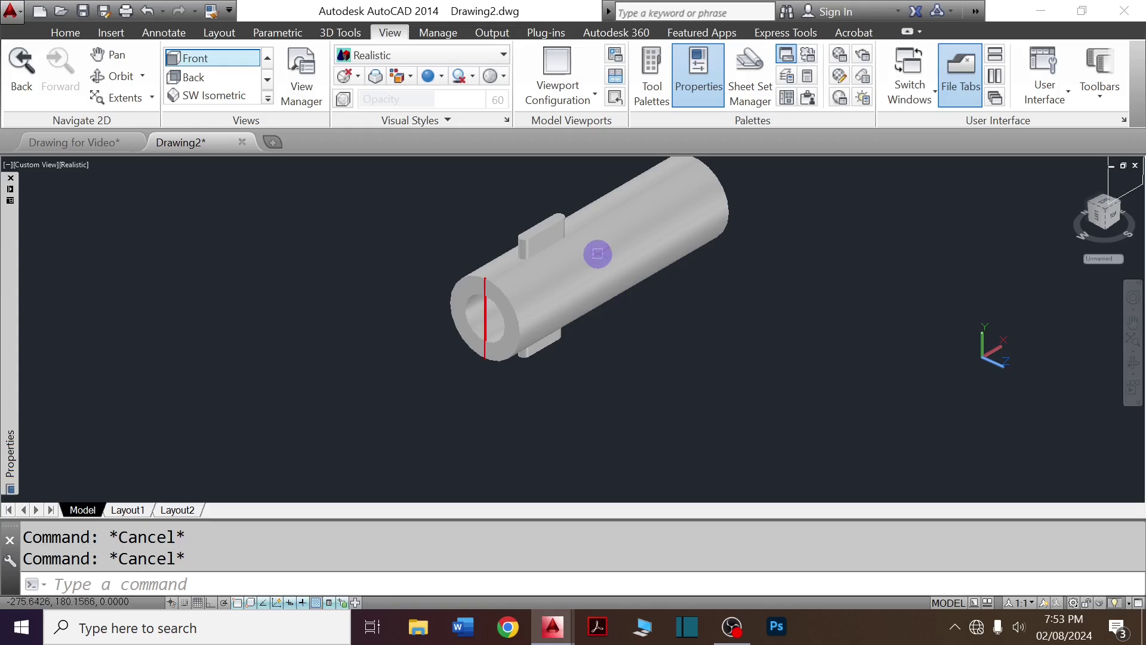
scroll(474, 317, up, 2)
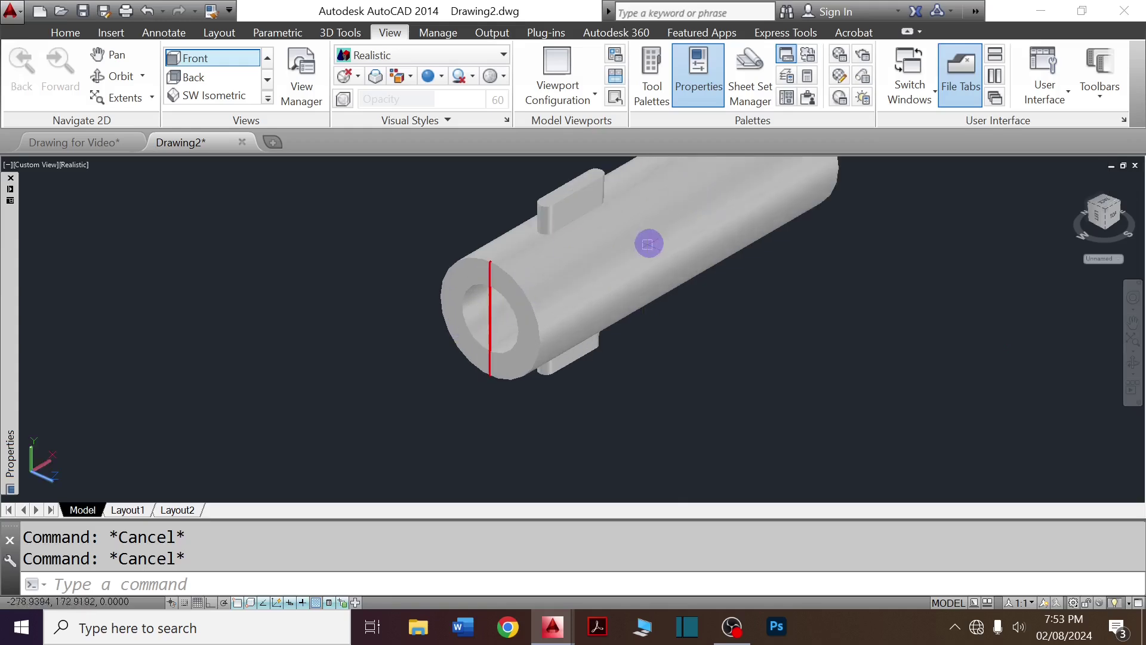
scroll(650, 243, down, 1)
scroll(550, 298, up, 2)
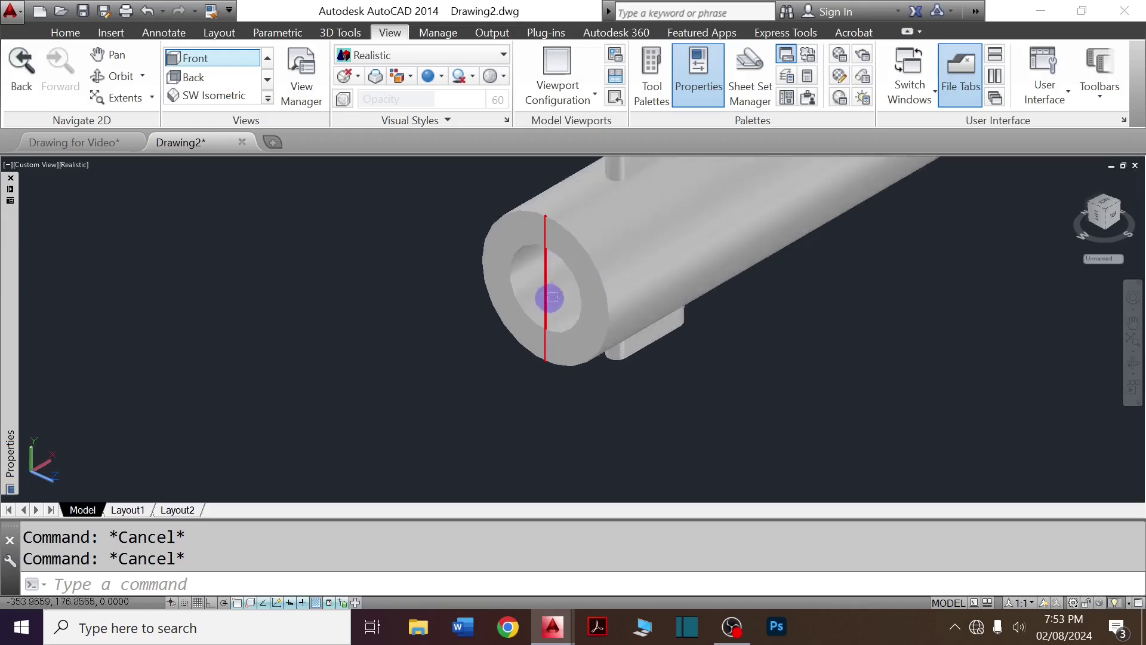
click(543, 293)
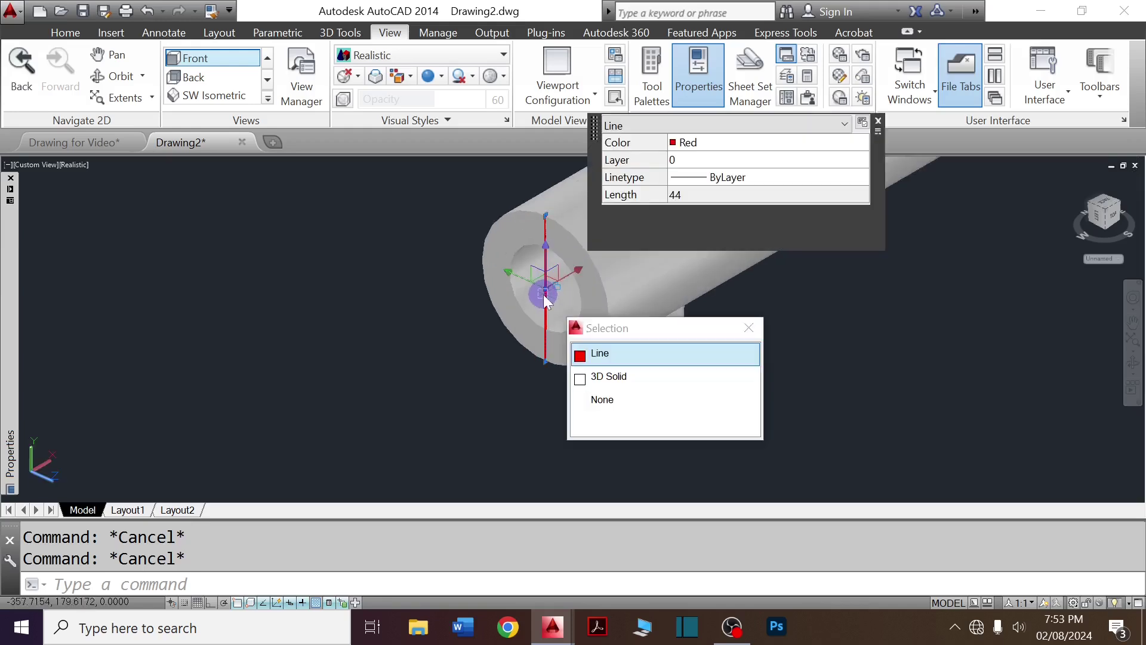
text(sc)
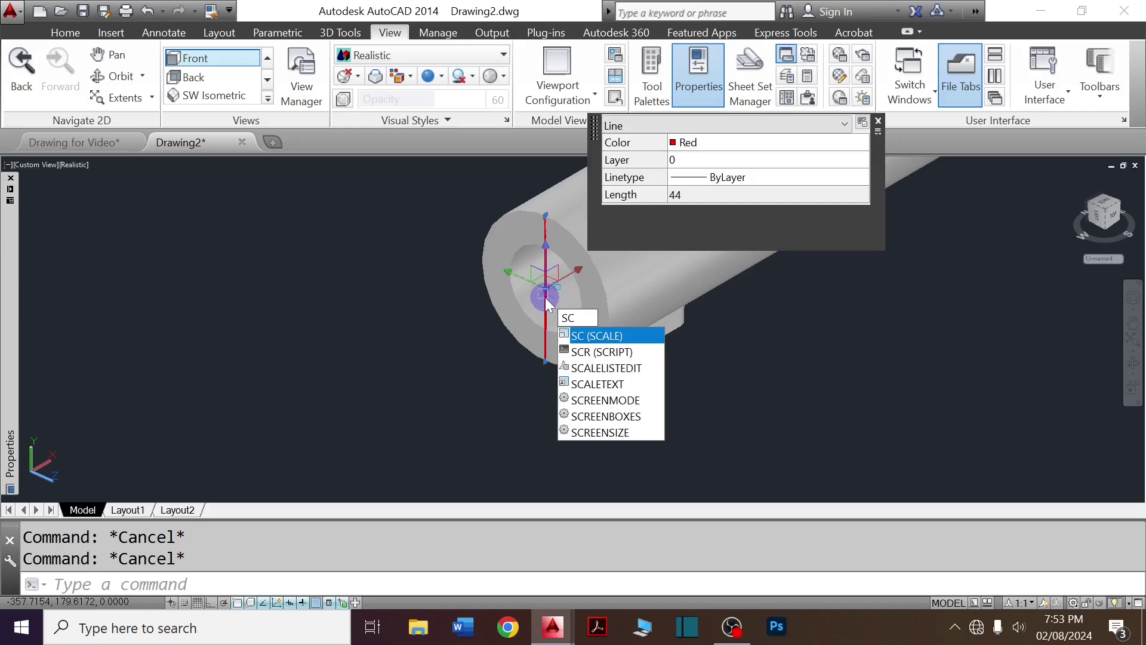
click(606, 336)
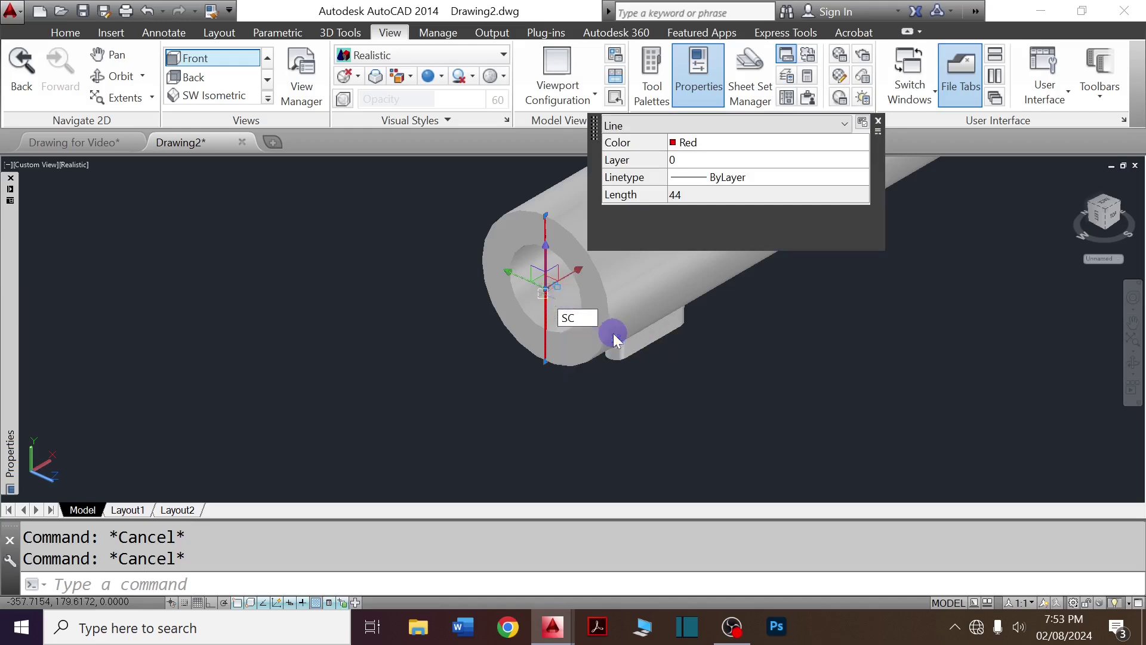
click(546, 291)
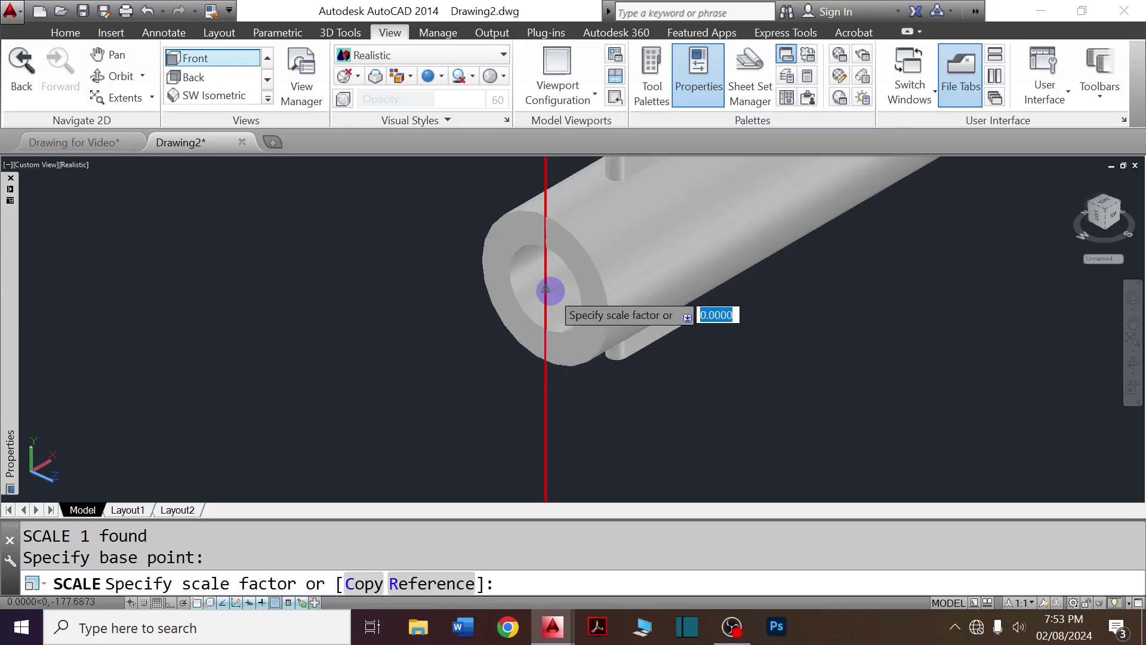
key(Return)
- Check the reference drawing's dimensions, then return to the 3D model
scroll(487, 293, down, 2)
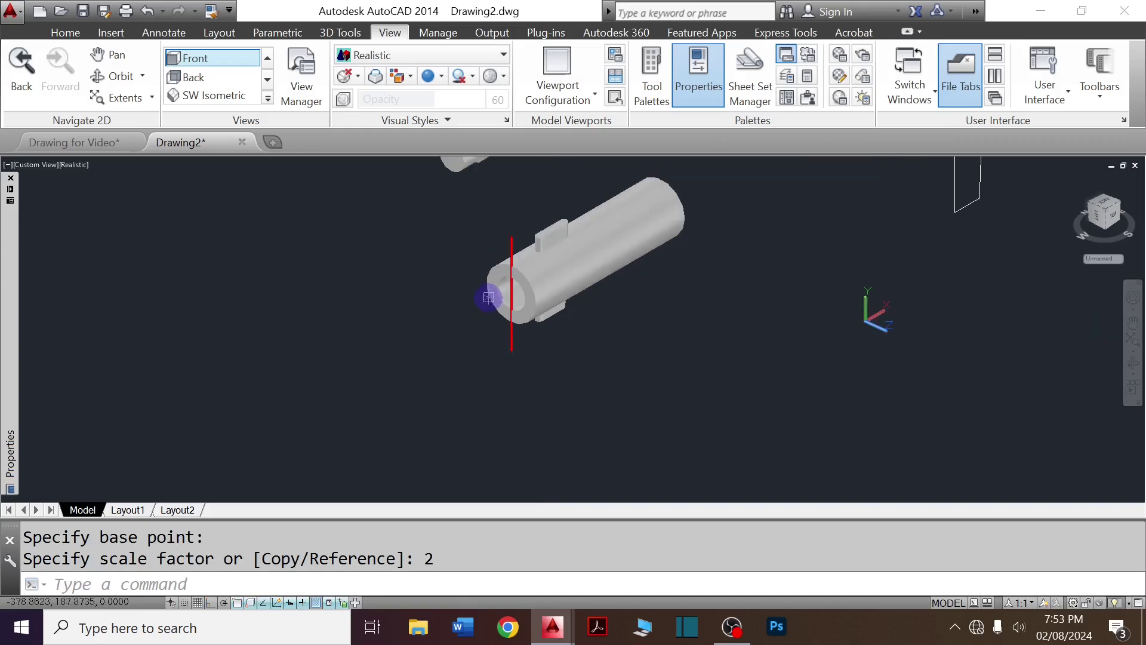
scroll(486, 293, down, 1)
scroll(522, 250, up, 3)
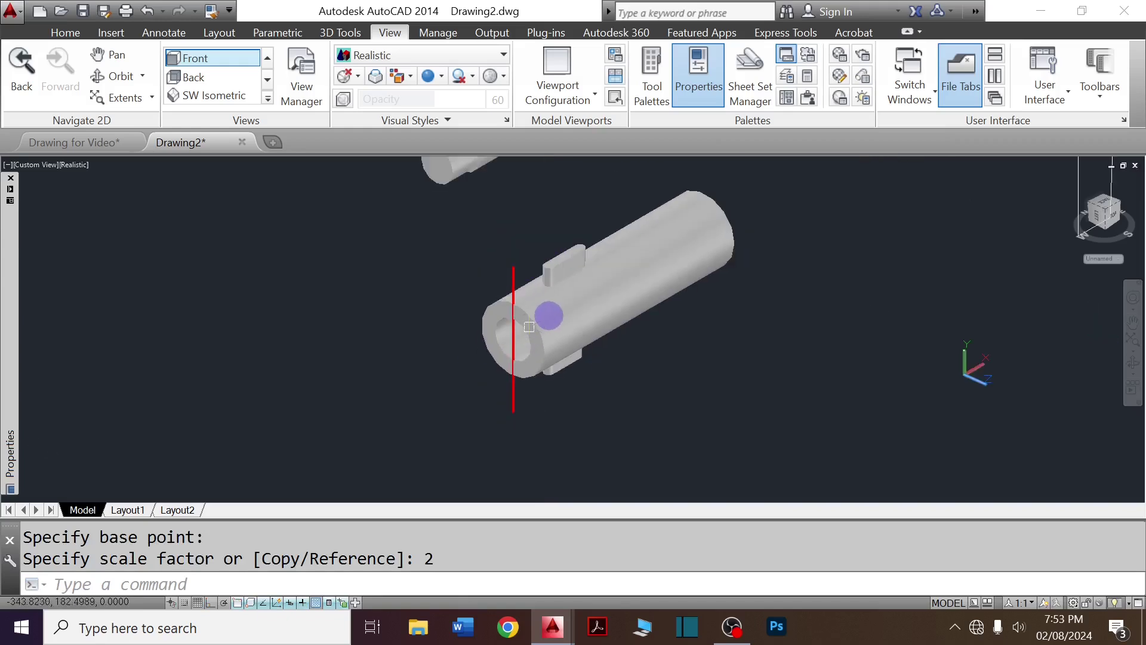
scroll(540, 326, down, 2)
key(ctrl+Tab)
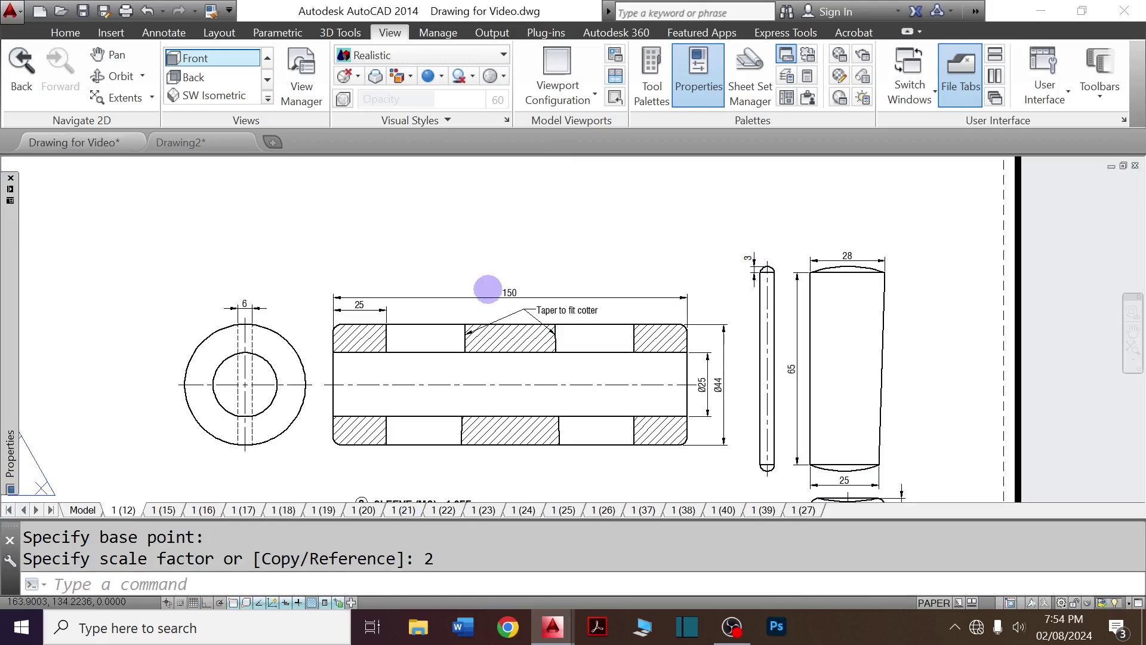
key(ctrl+Tab)
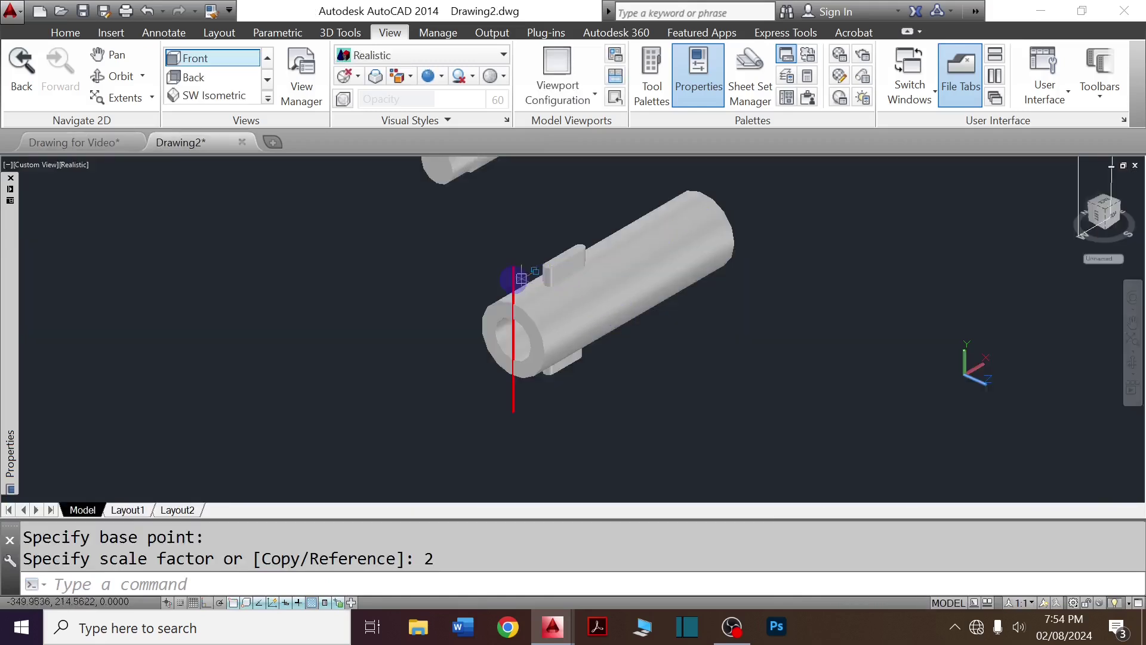
click(511, 276)
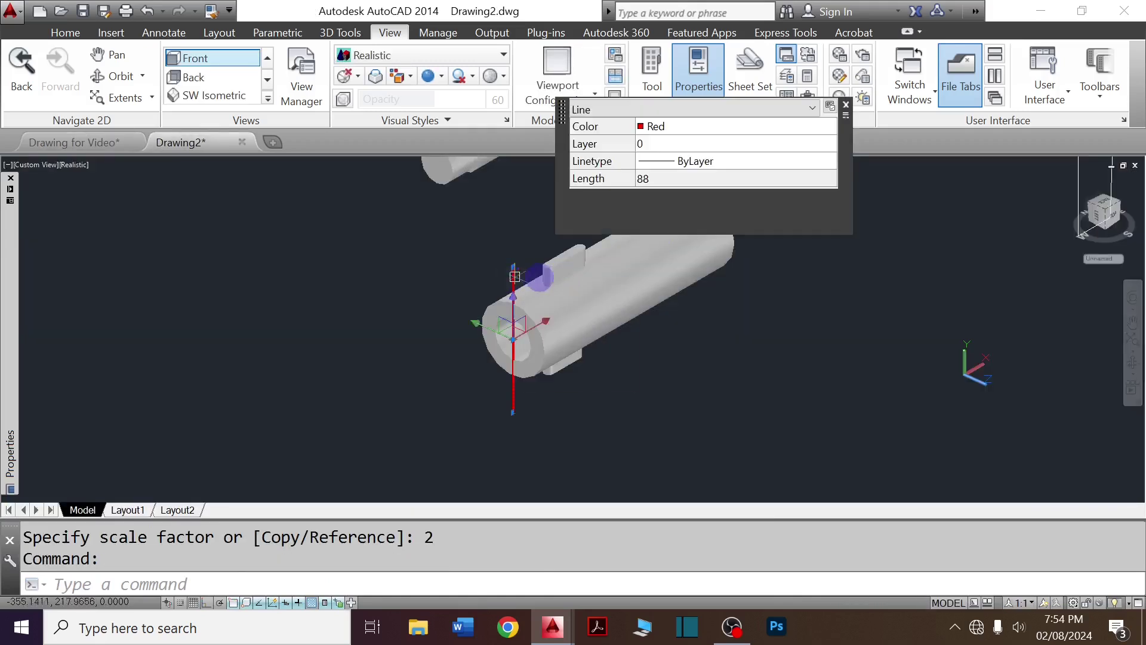
text(m)
key(Return)
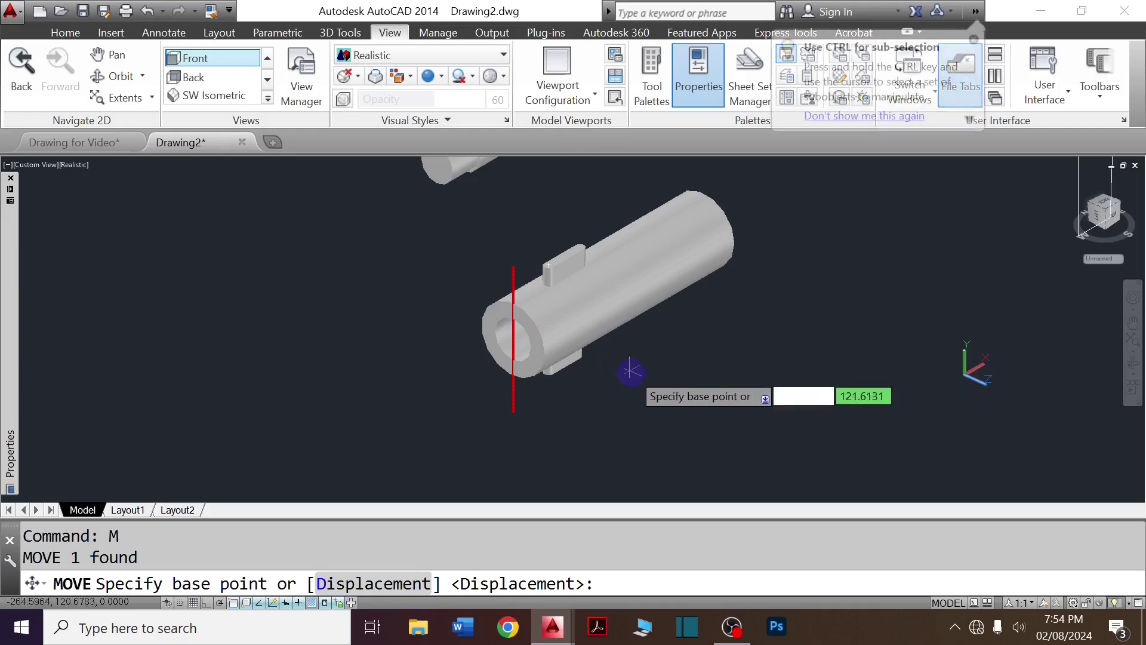
click(623, 389)
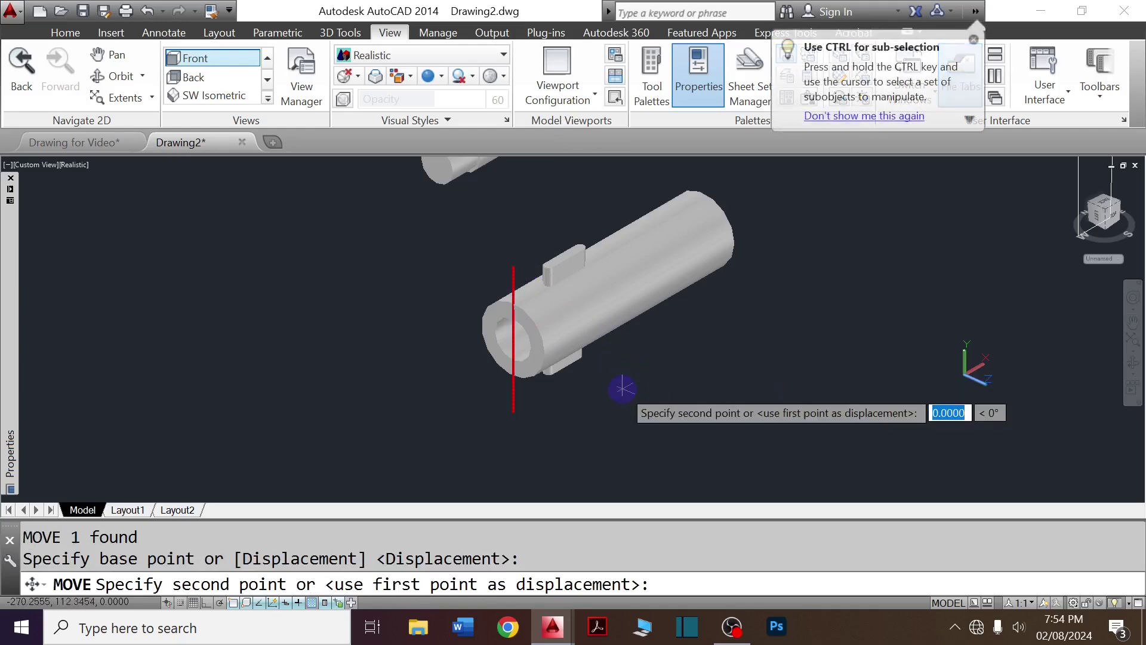
text(@7)
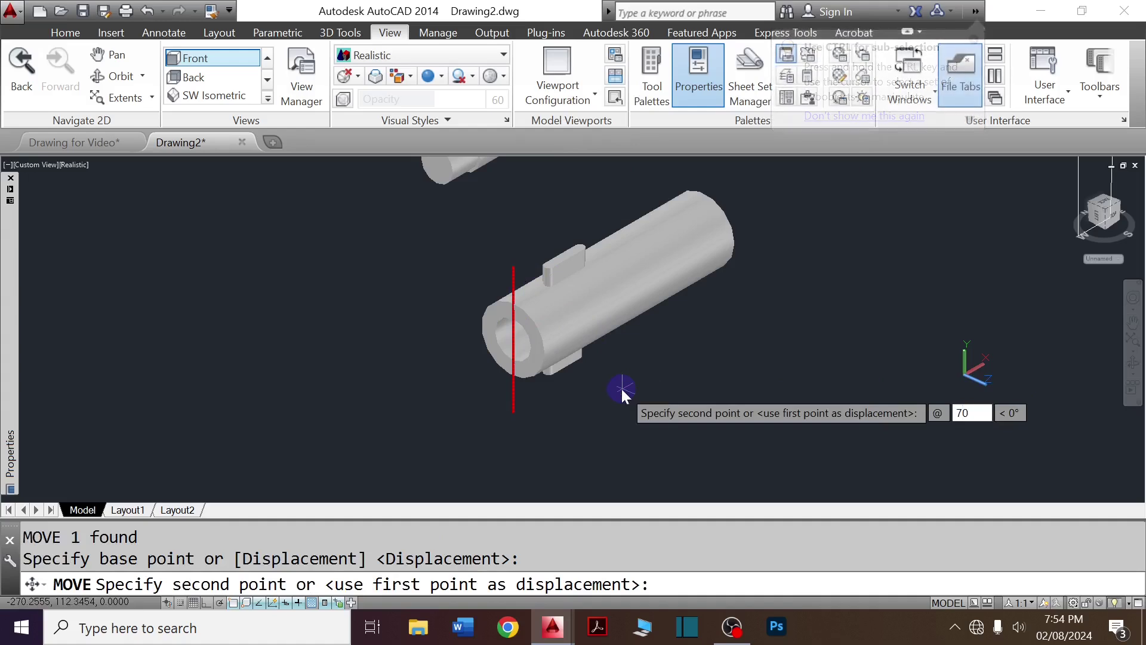
key(BackSpace)
key(Tab)
text(,0,0)
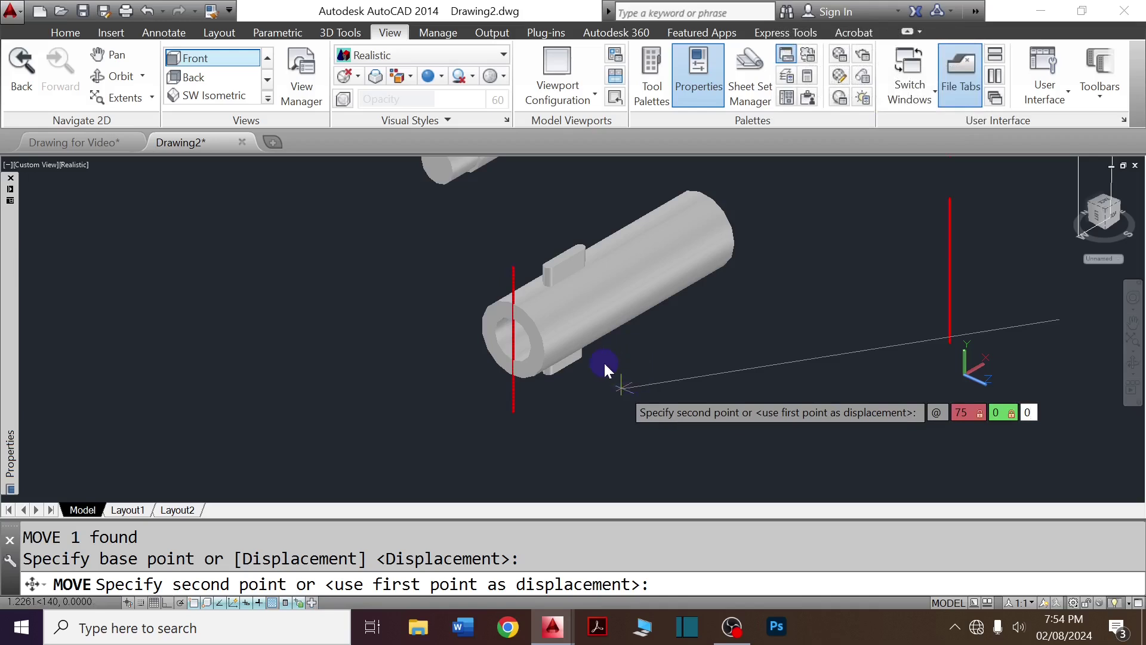
key(Return)
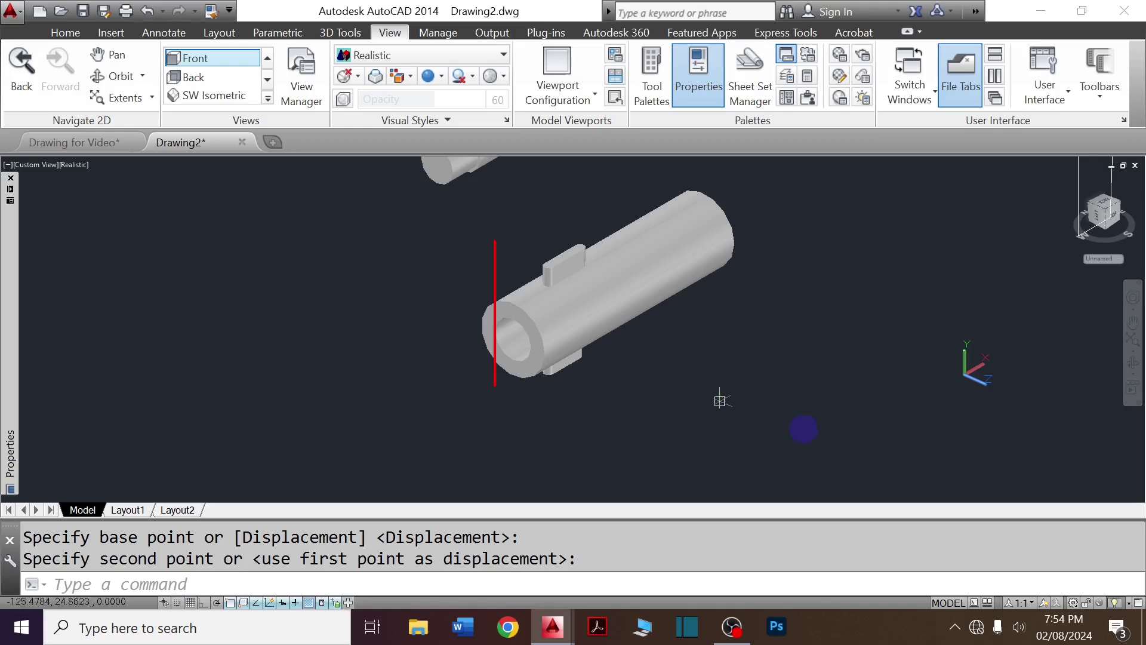
key(ctrl+z)
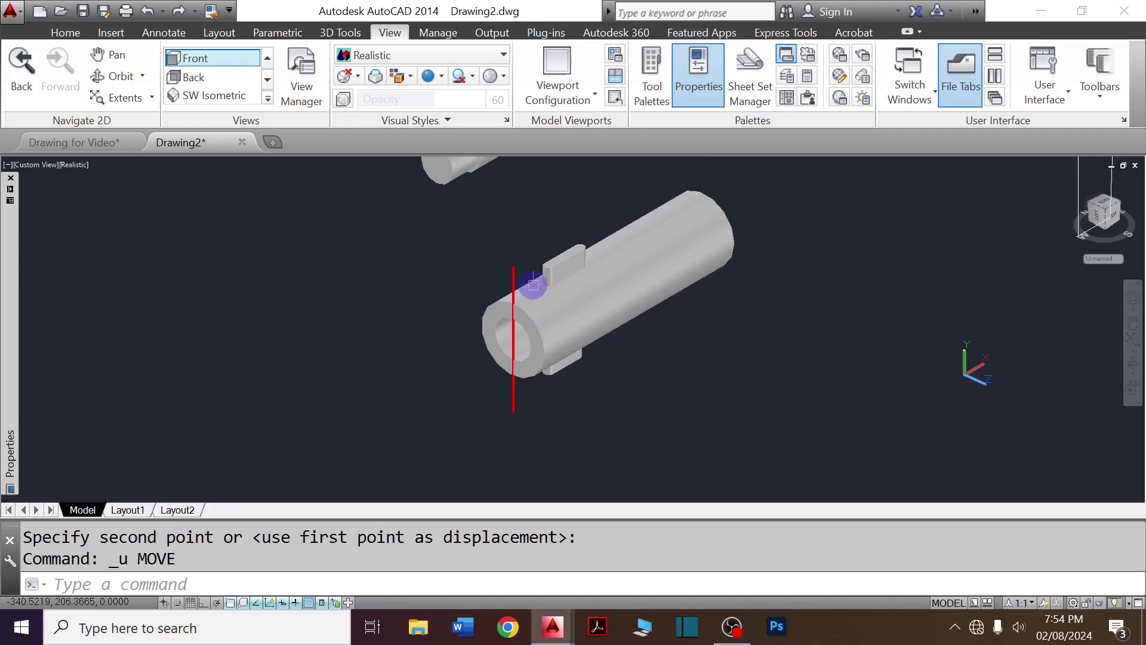
- Move the red line 75 units along X with Ortho on, crossing the sleeve near the key
click(513, 269)
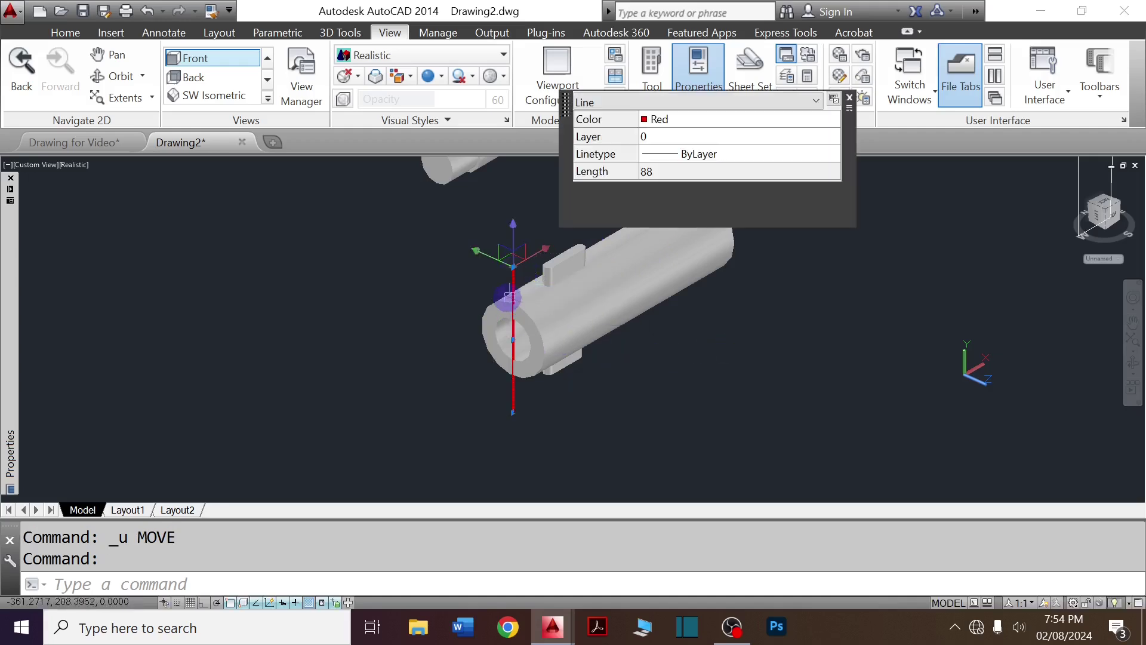
text(m)
key(Return)
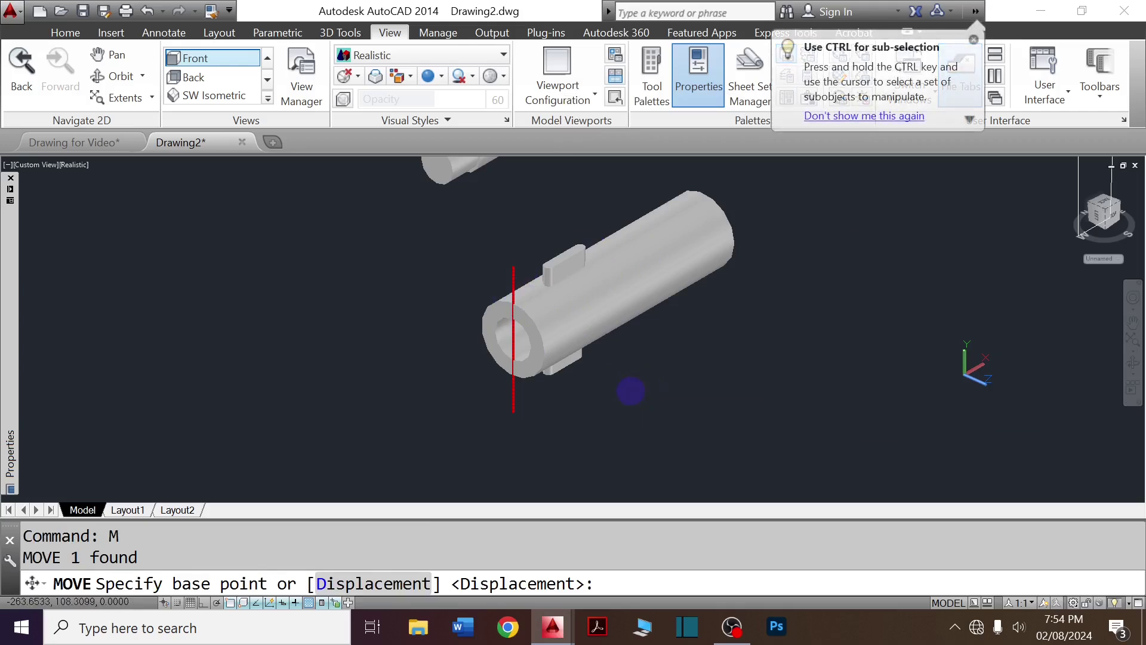
click(632, 392)
key(F8)
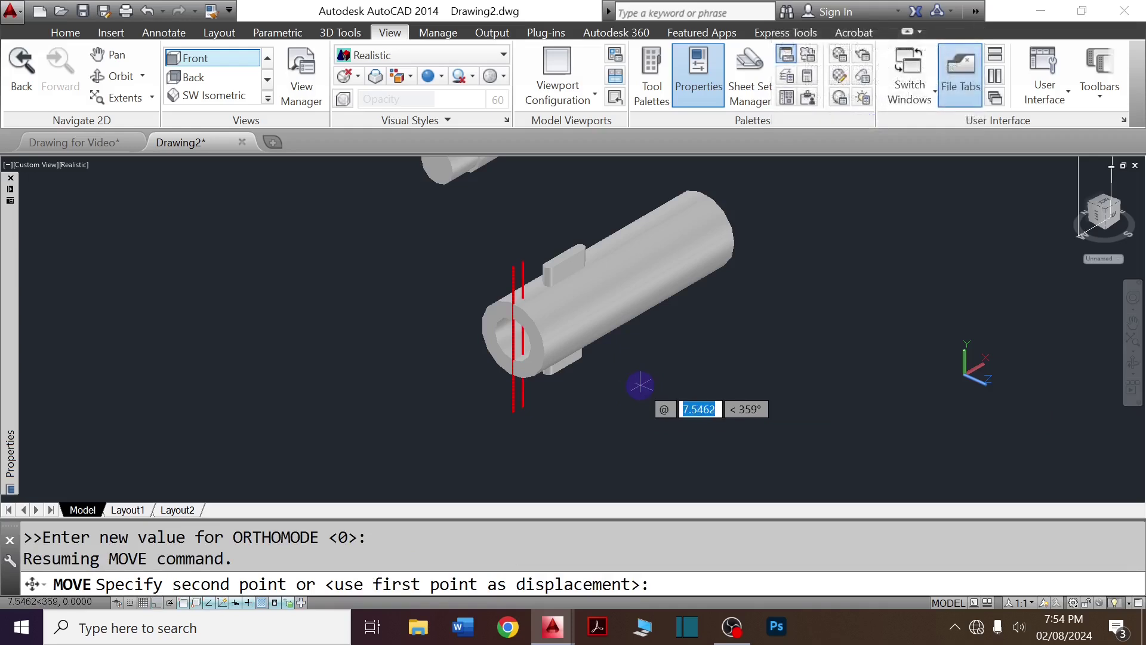
text(75)
key(Tab)
text(0)
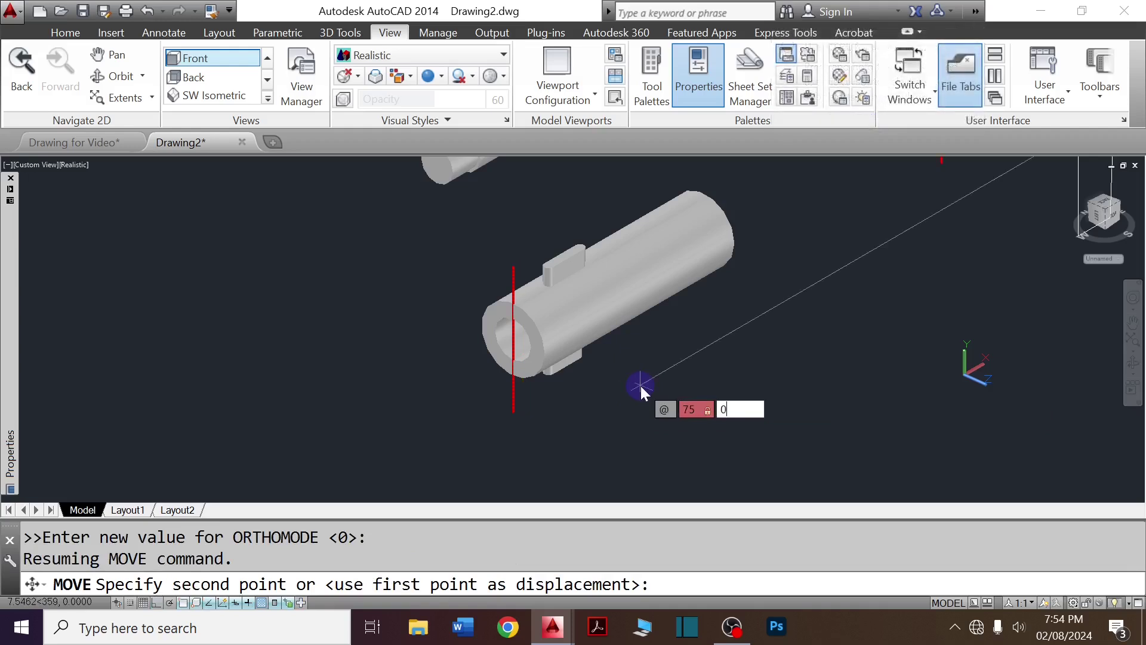
key(Tab)
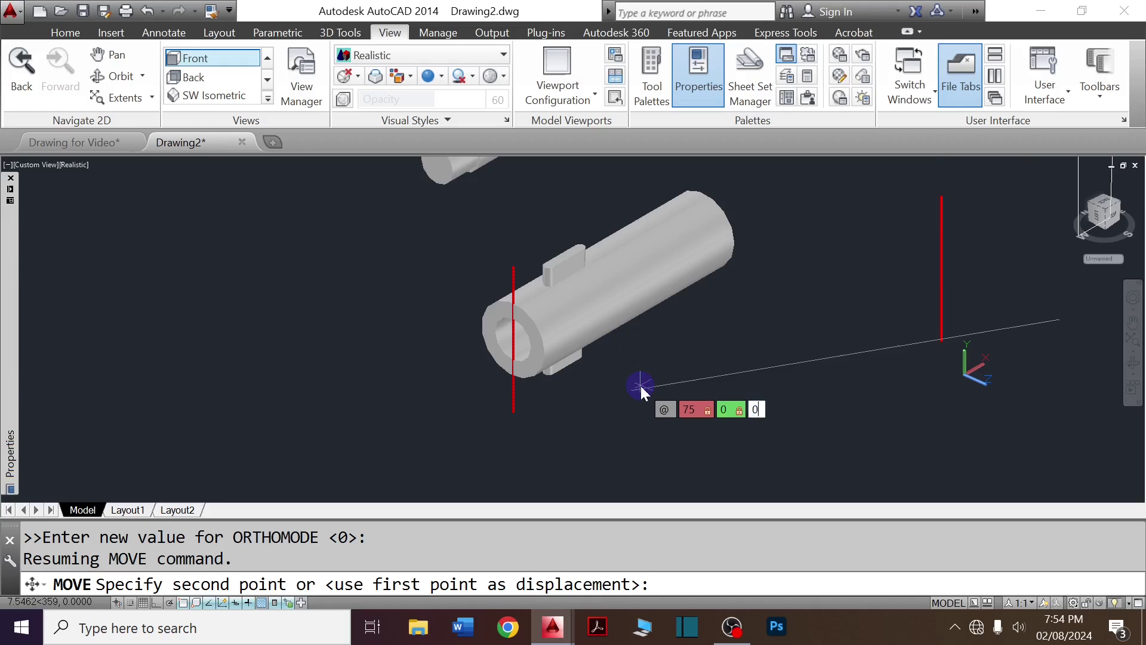
key(Return)
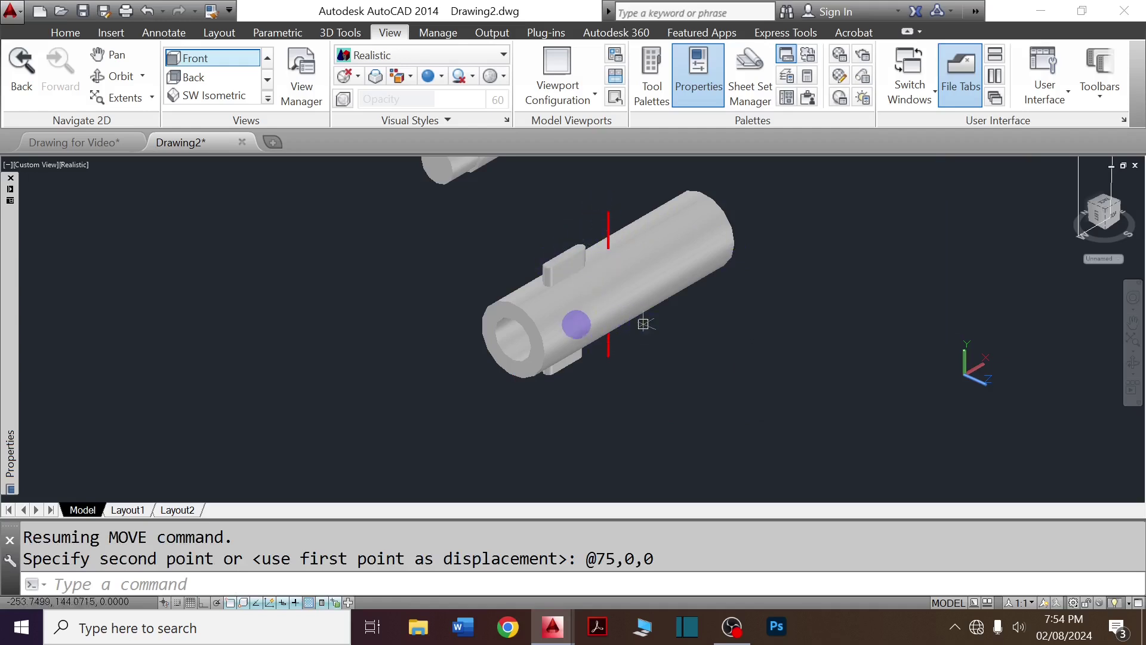
scroll(671, 250, up, 2)
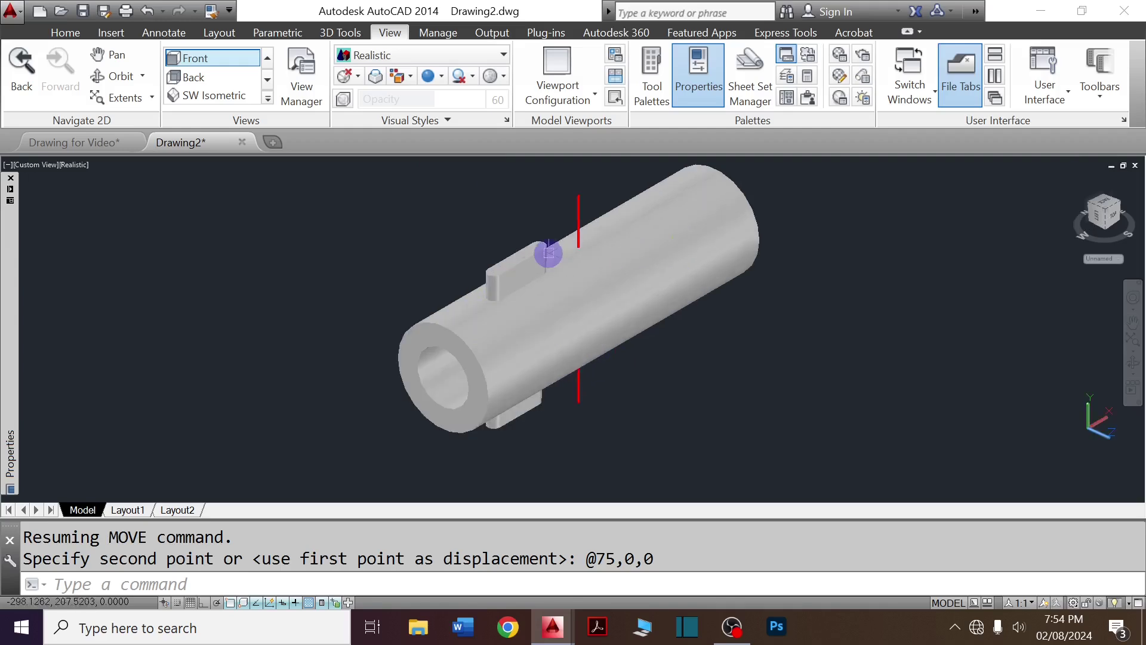
scroll(573, 251, down, 2)
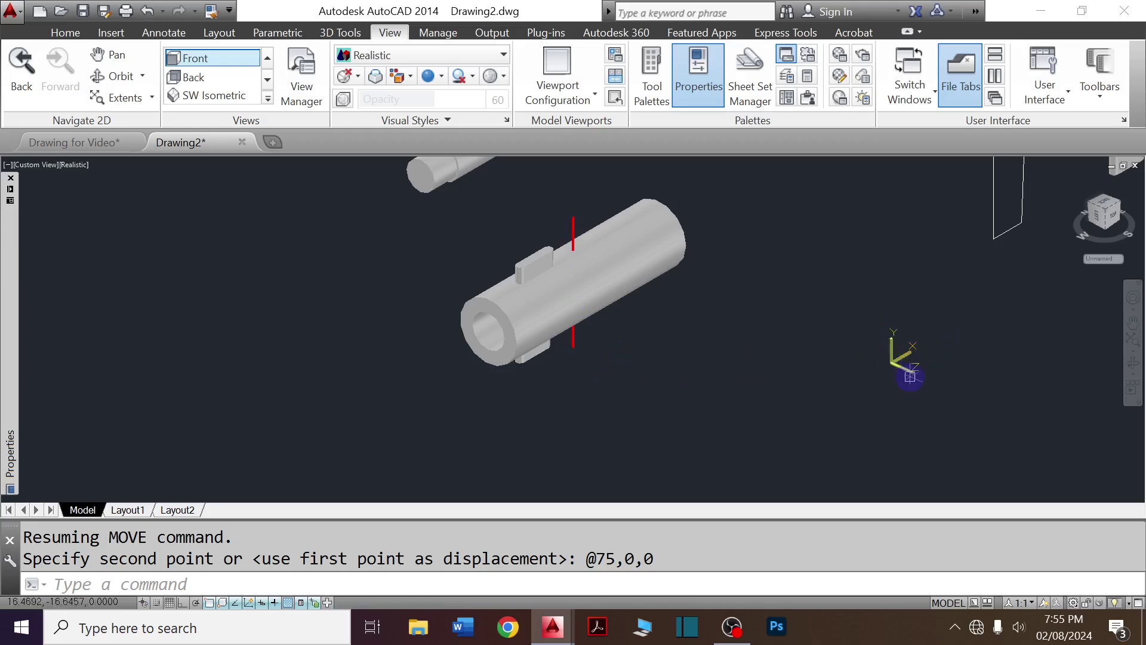
- Start MIRROR3D and select the key solid on the sleeve
text(M)
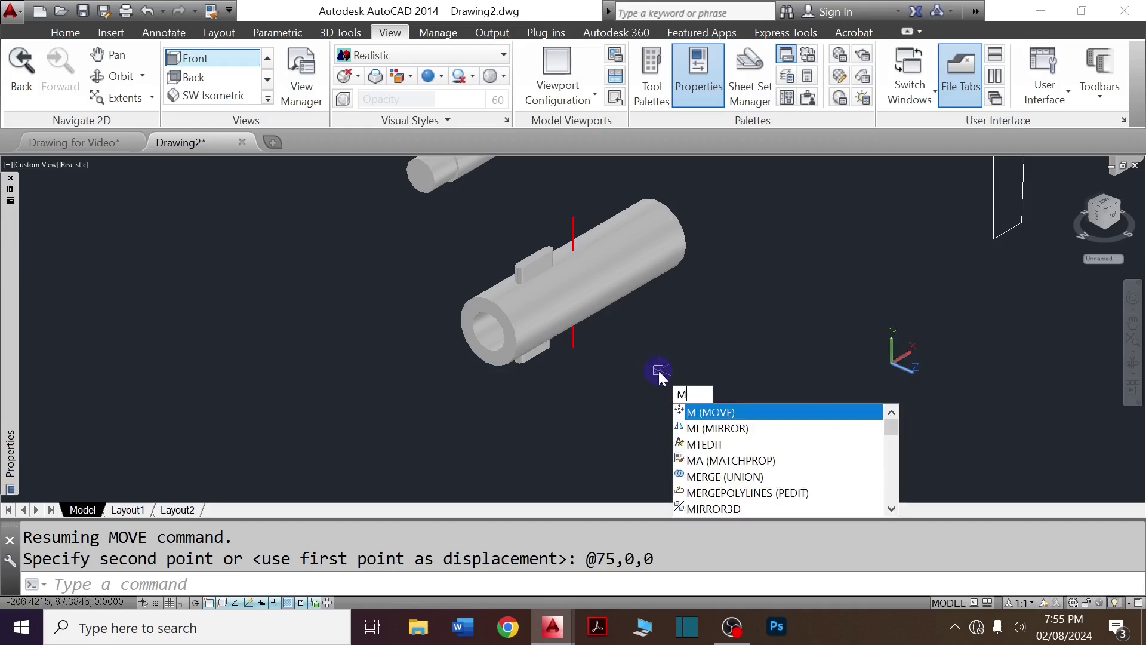
text(IRROR)
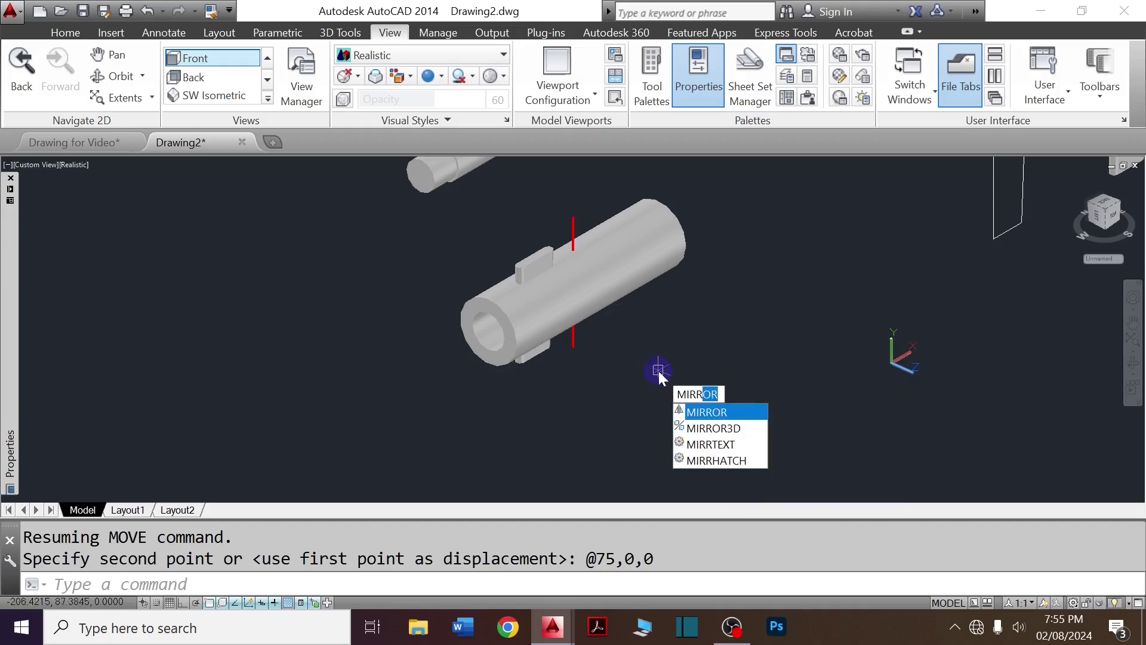
click(743, 430)
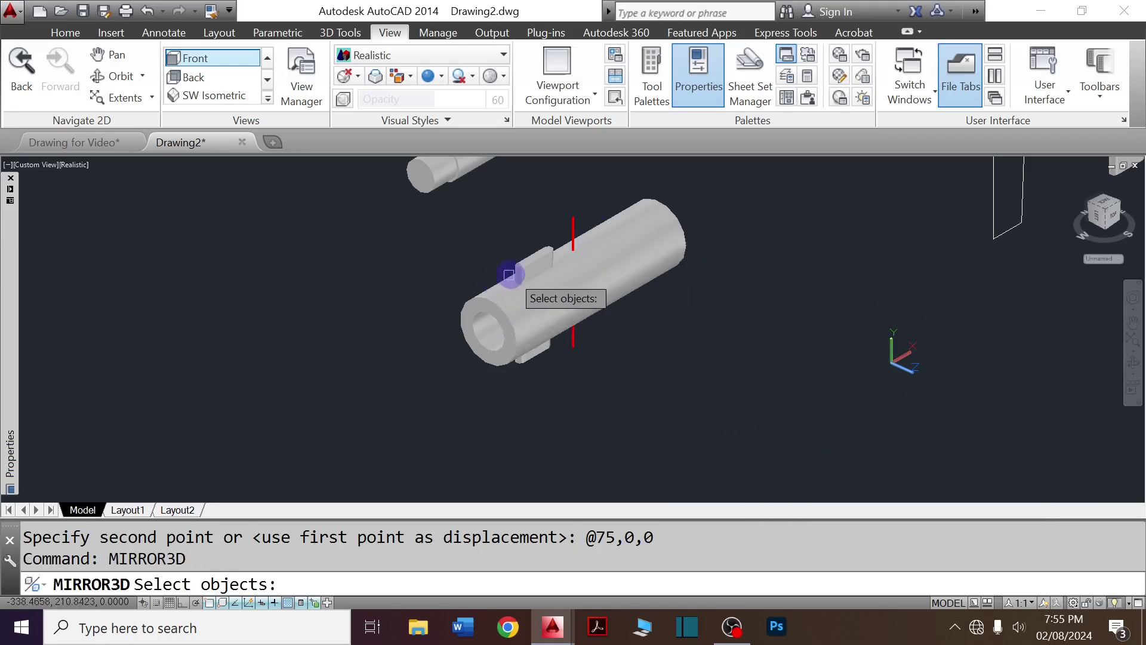
scroll(513, 272, up, 2)
click(546, 258)
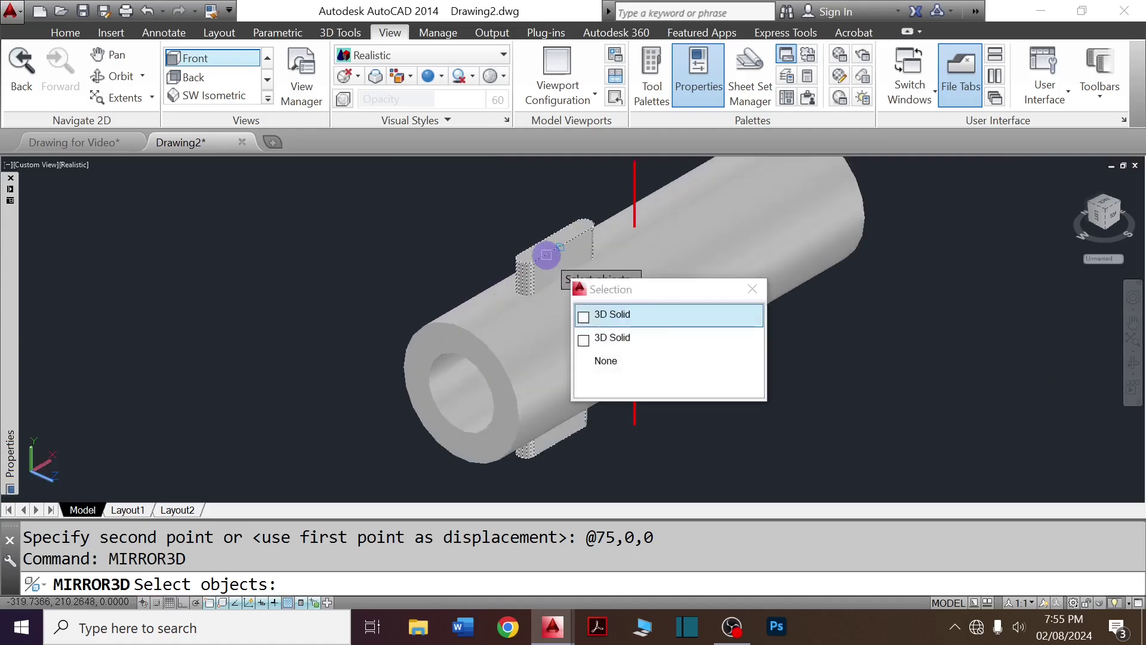
click(647, 317)
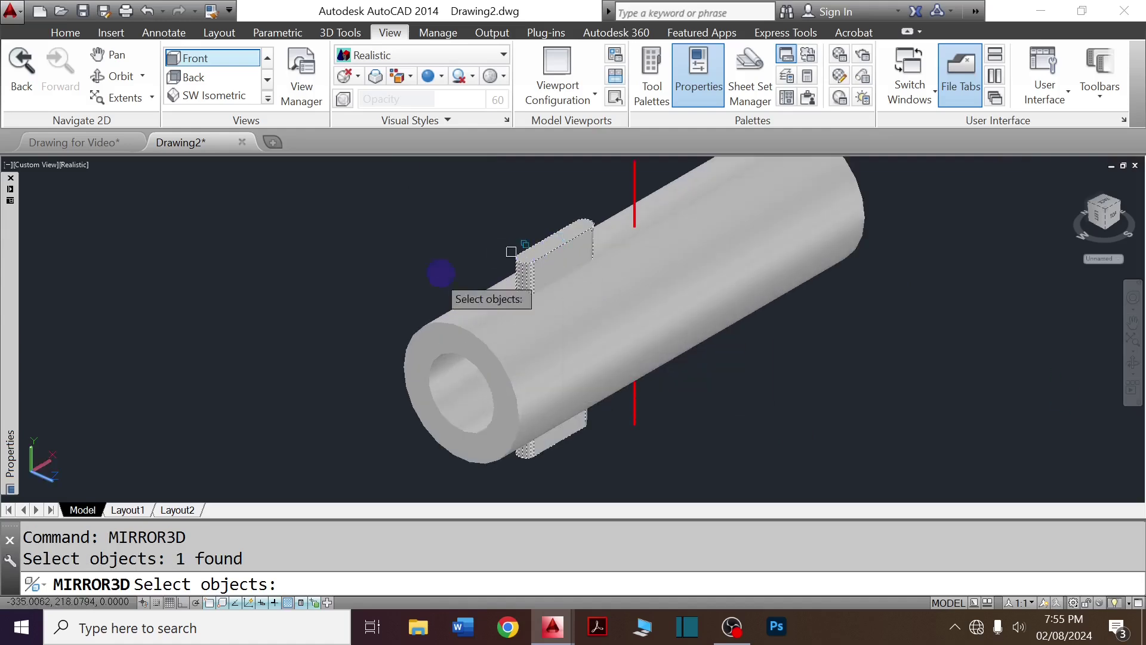
key(Return)
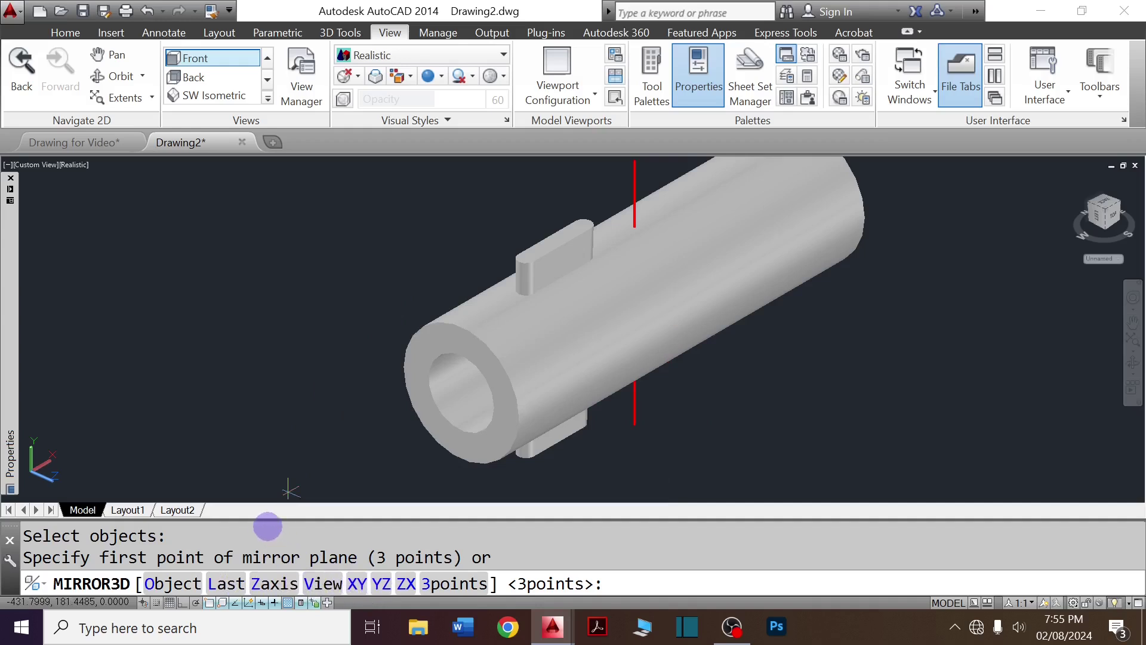
- Mirror the key across the YZ plane at the red line's midpoint, keeping the original
scroll(729, 409, down, 3)
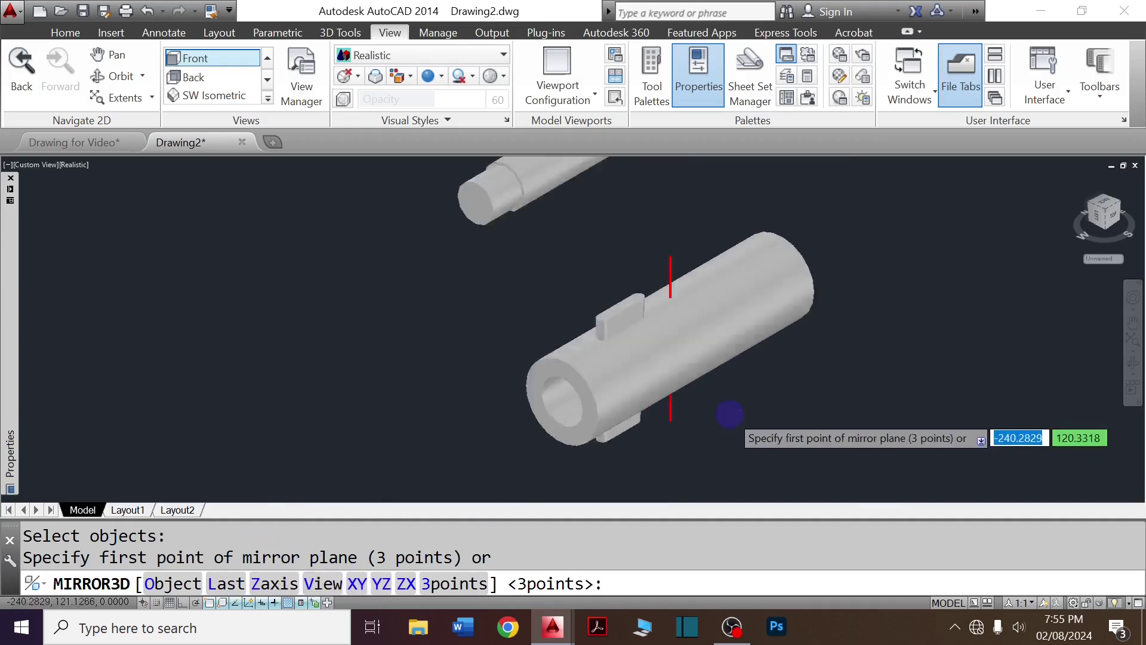
scroll(982, 379, down, 2)
scroll(982, 379, up, 3)
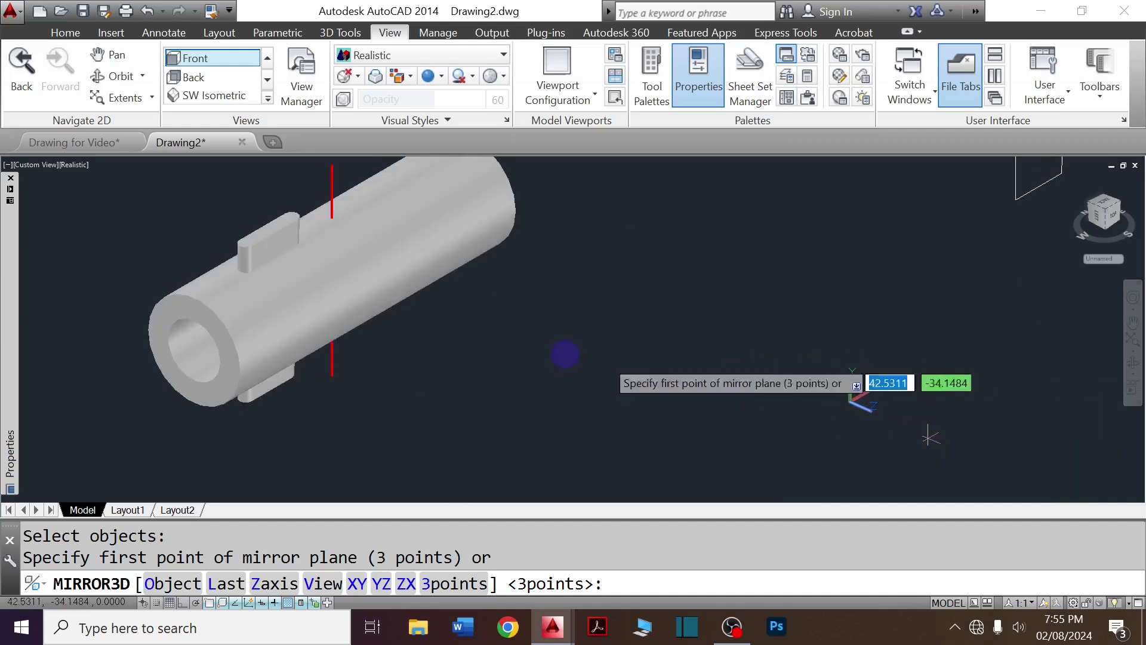
text(yz)
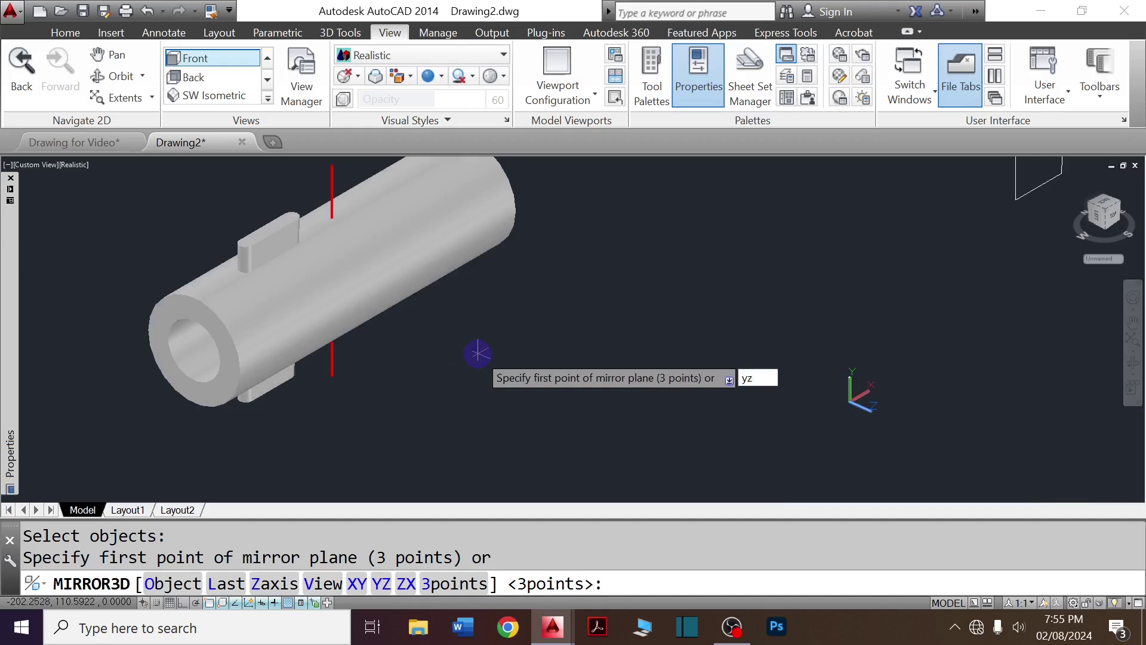
key(Return)
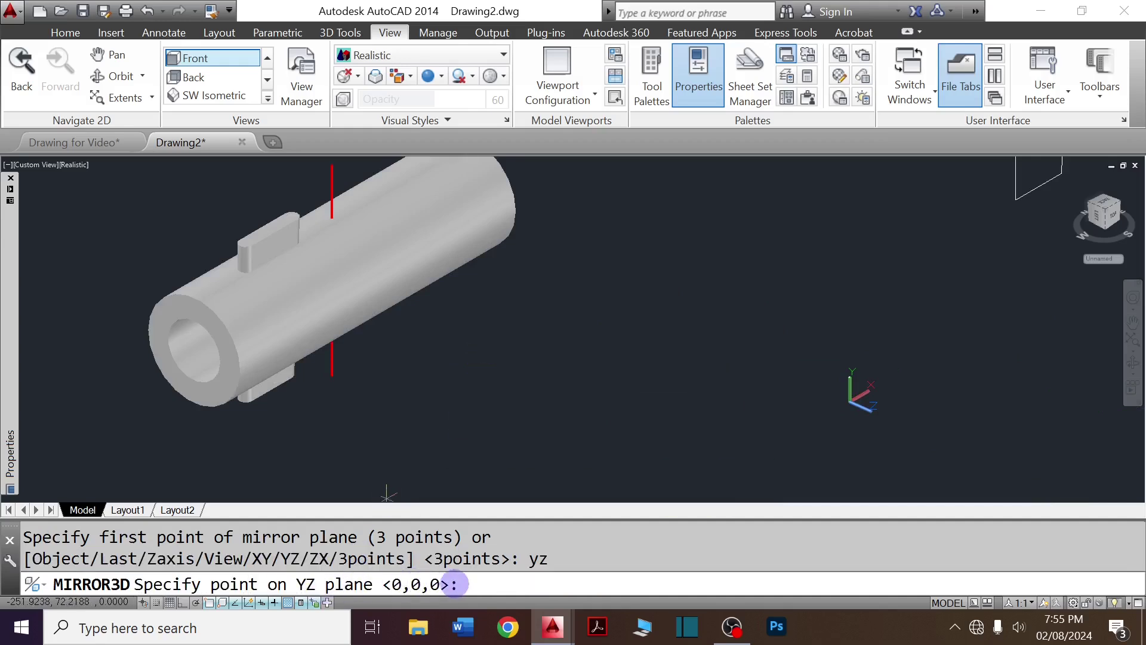
scroll(422, 422, down, 2)
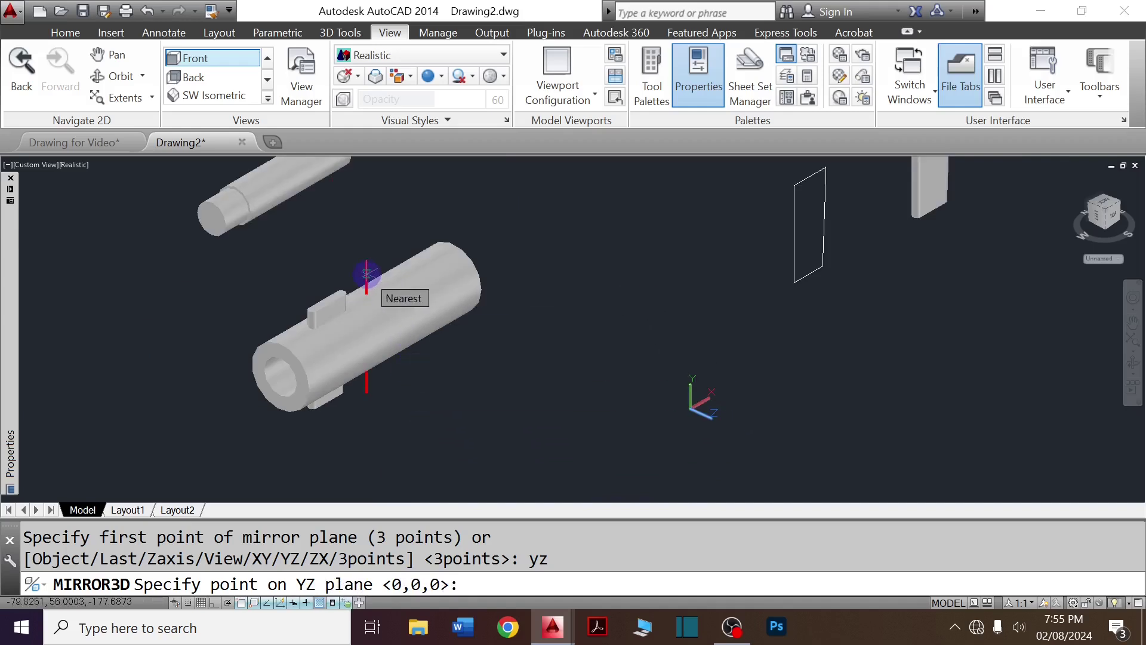
text(mi)
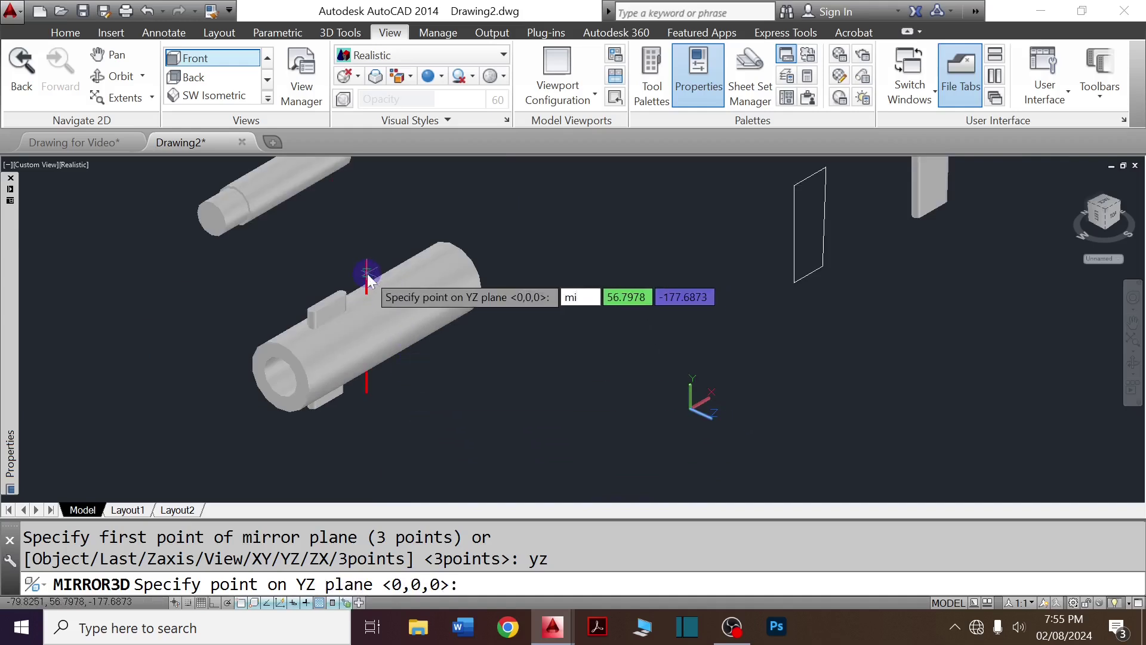
text(d)
key(Return)
click(368, 277)
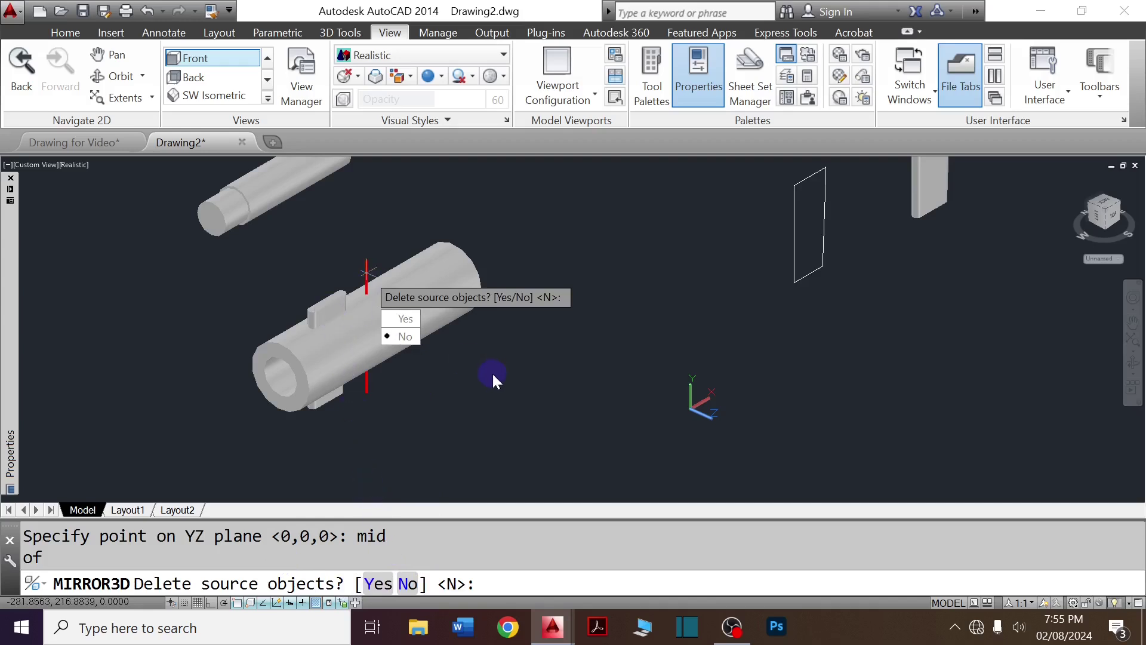
key(Return)
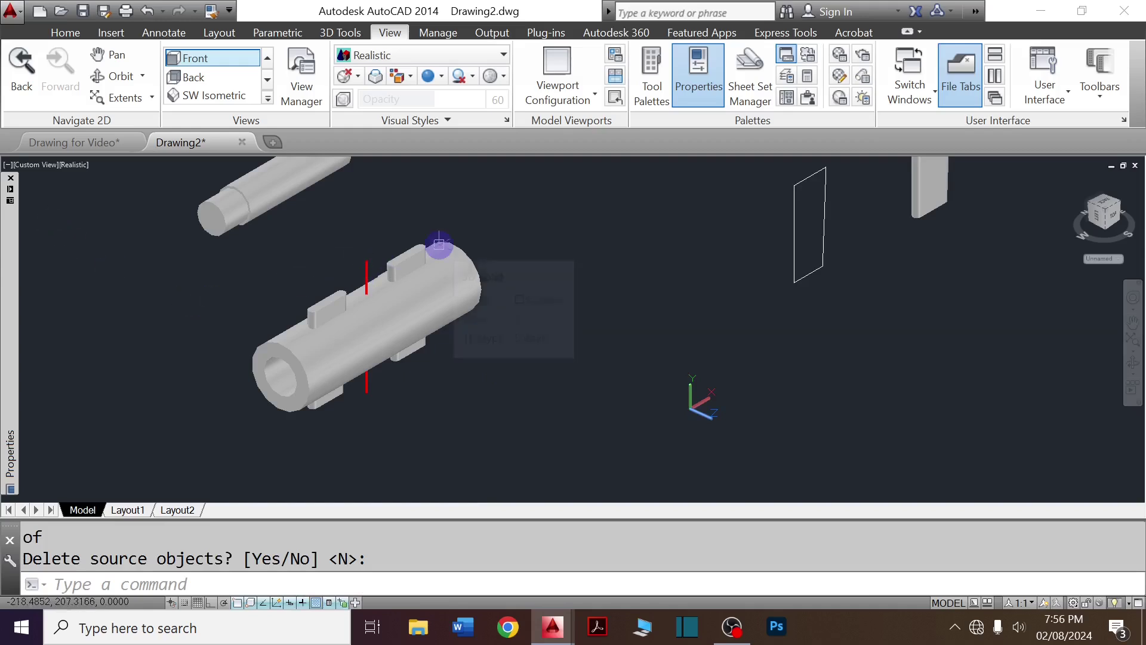
- Subtract the left and upper-right key solids from the sleeve cylinder
scroll(435, 247, up, 3)
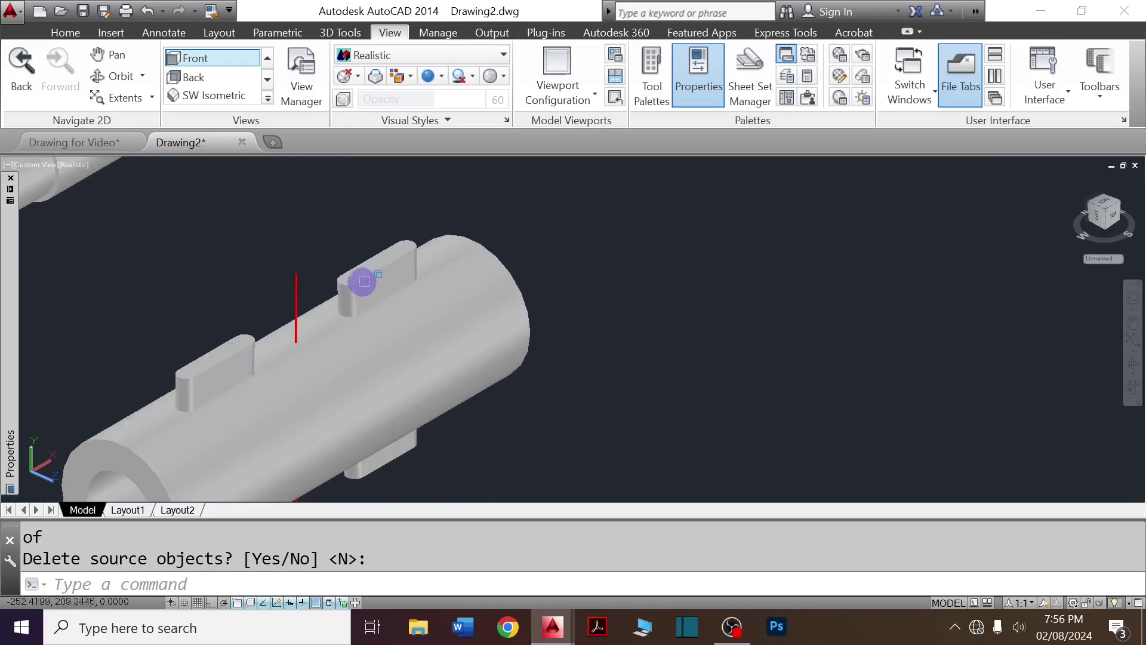
scroll(364, 282, down, 2)
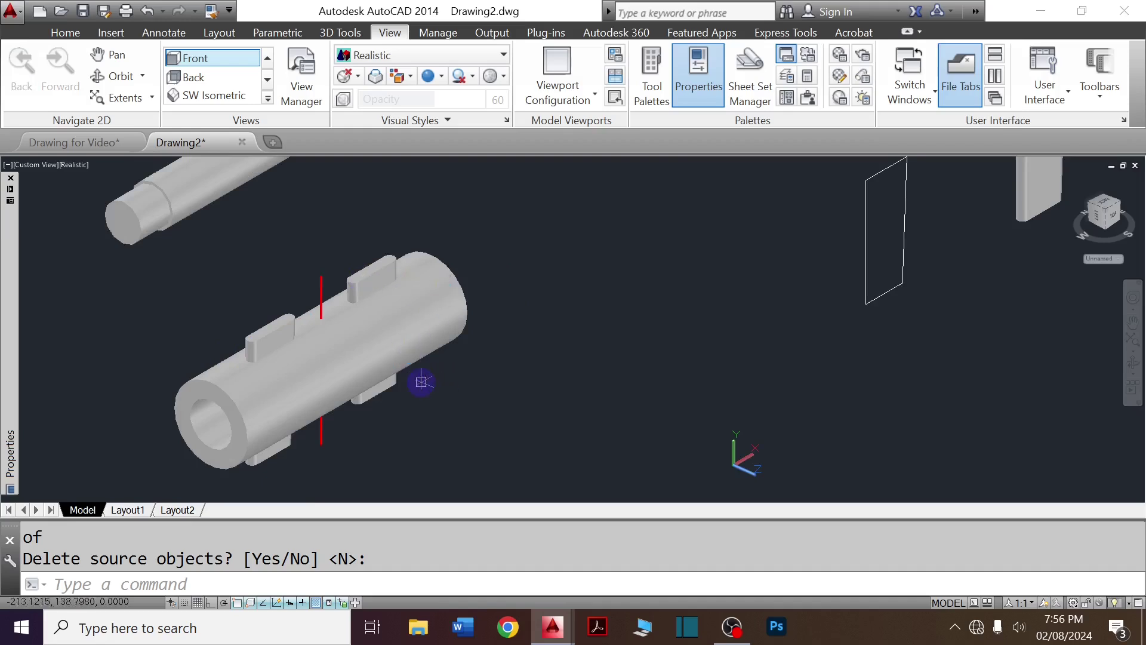
text(su)
key(Return)
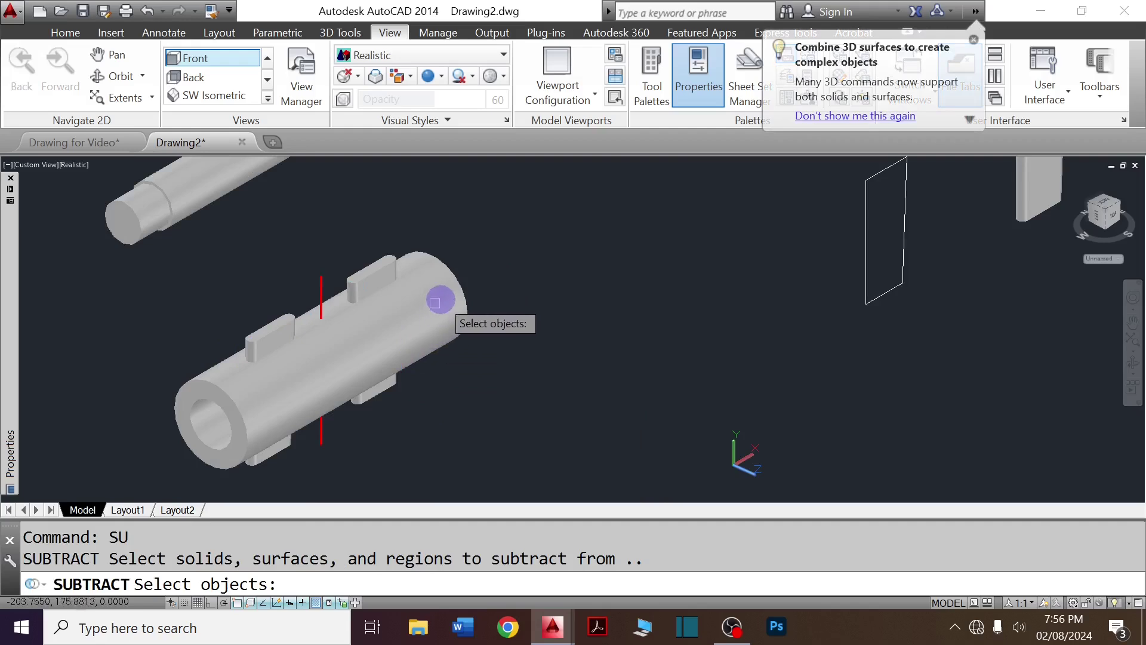
click(462, 290)
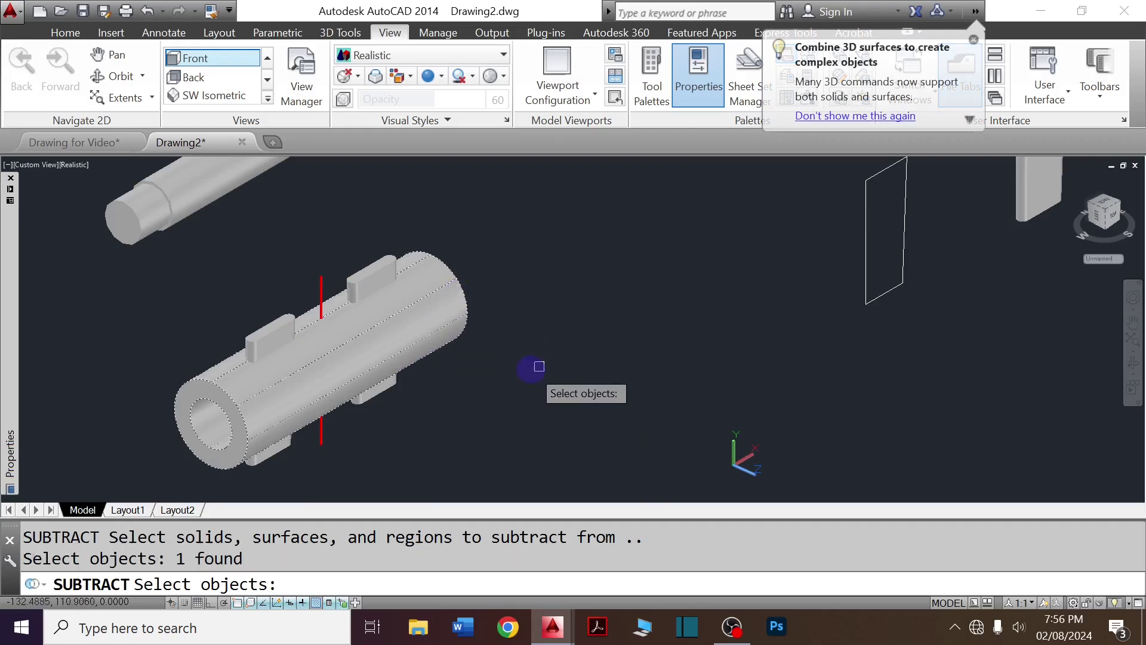
key(Return)
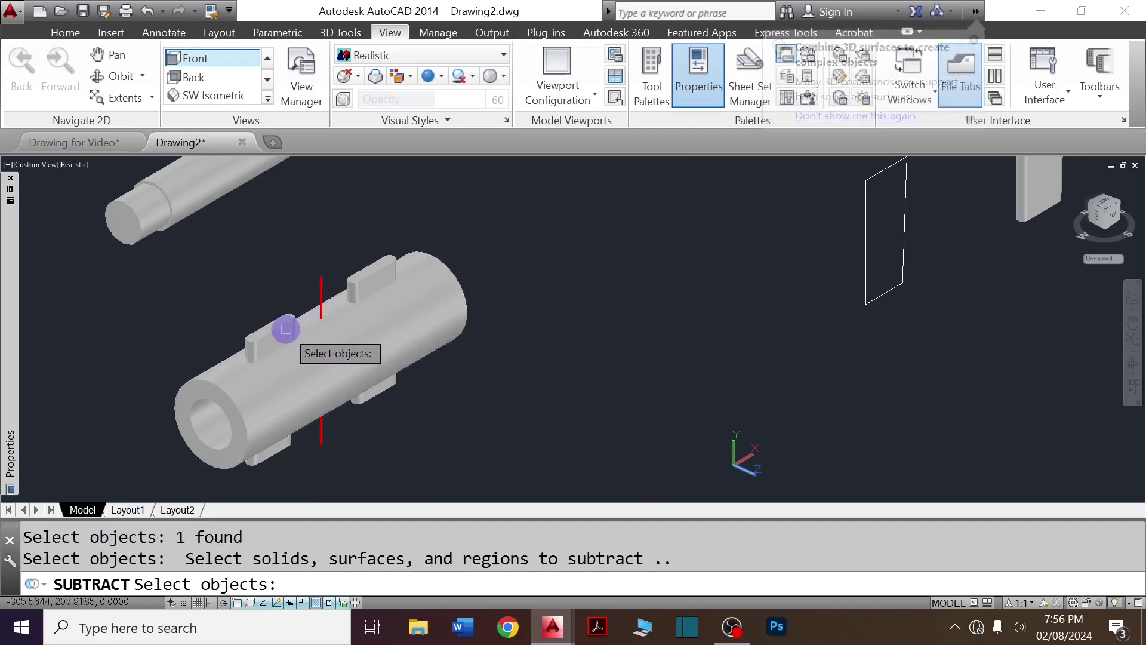
scroll(289, 321, up, 3)
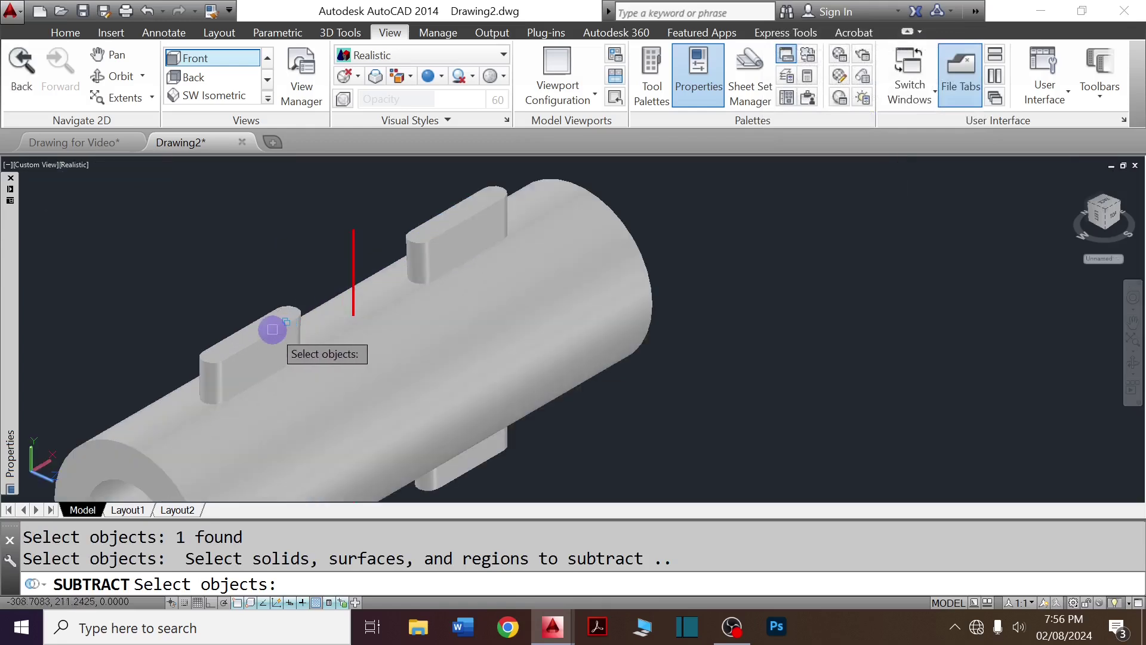
click(272, 329)
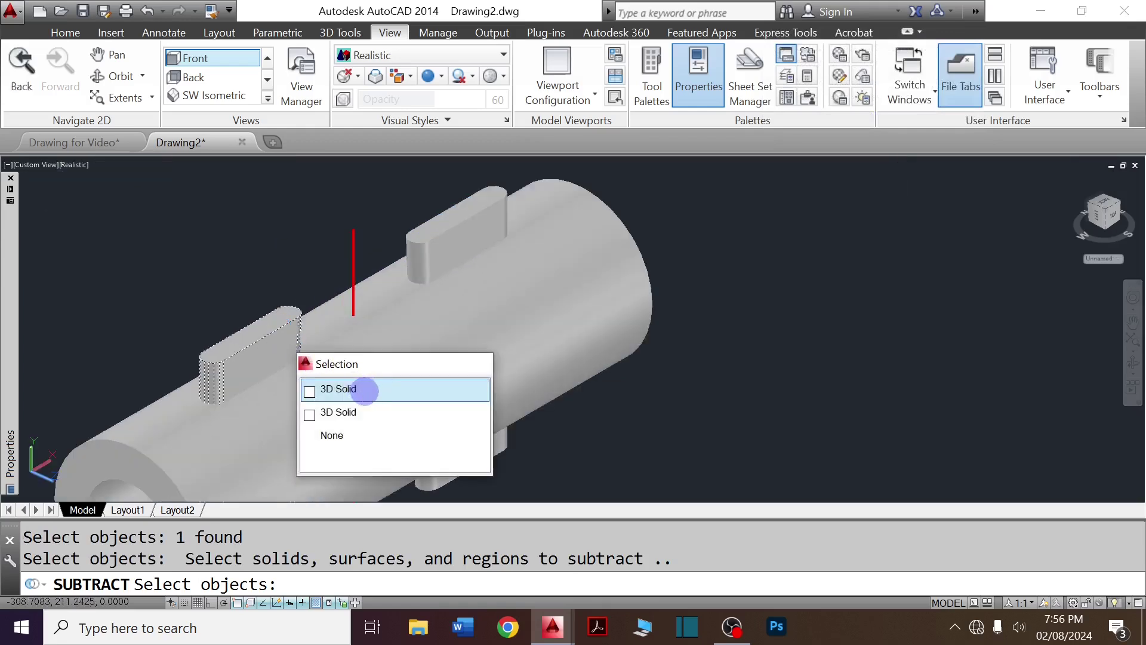
click(364, 391)
click(417, 243)
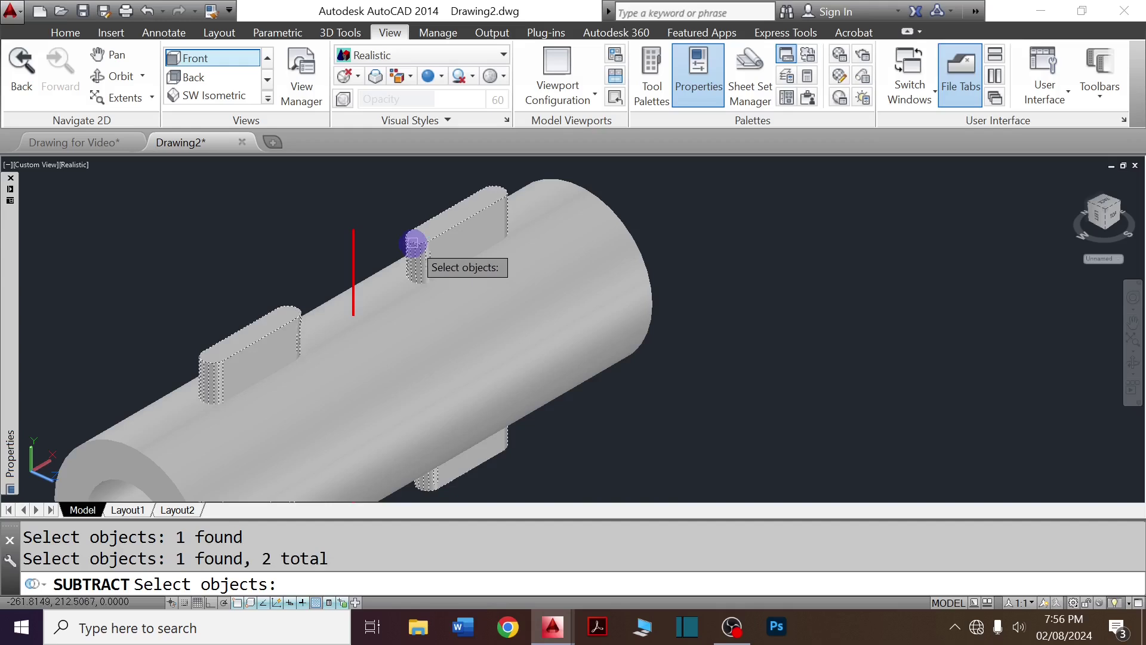
key(Return)
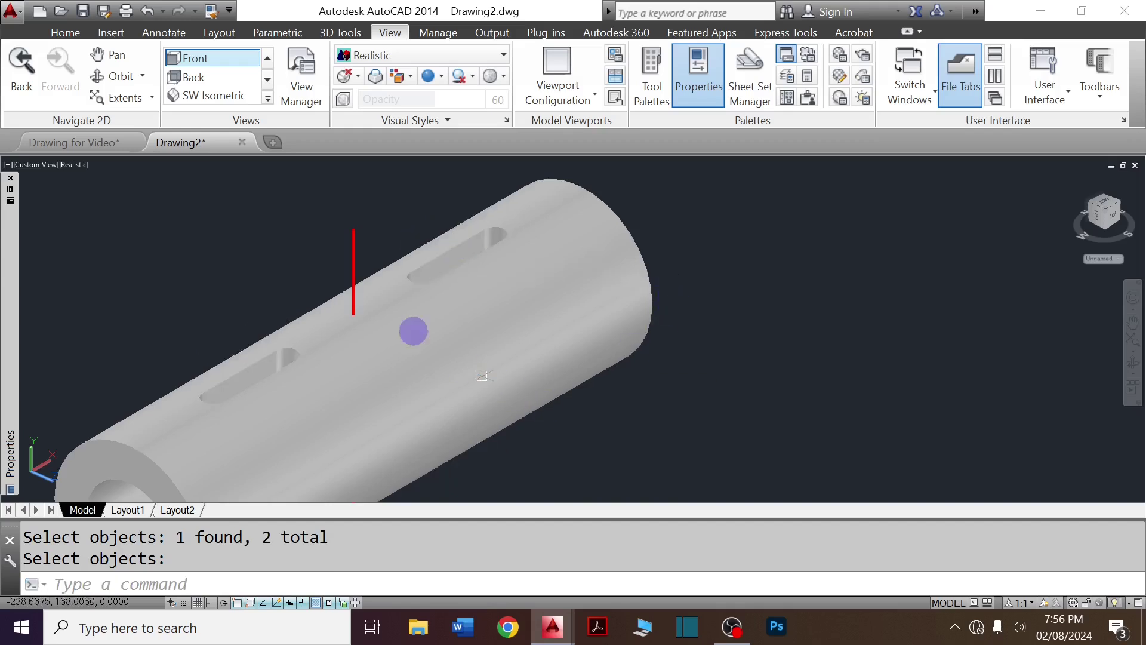
scroll(391, 326, down, 2)
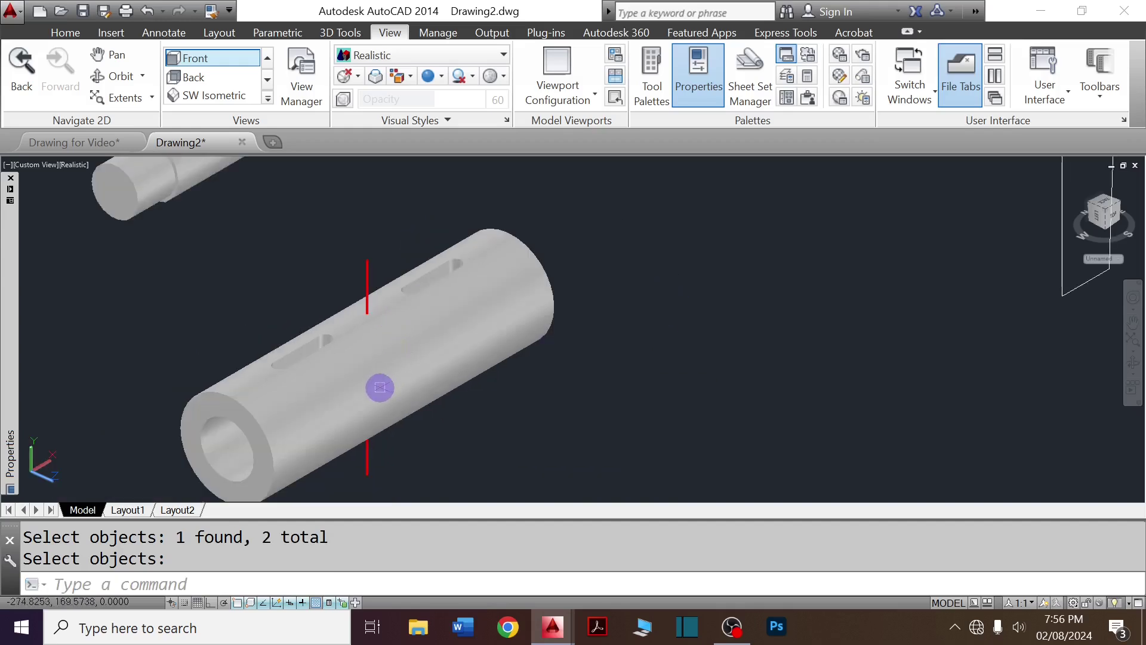
mouse_move(381, 386)
shift+middle_down()
mouse_move(420, 384)
mouse_move(450, 417)
mouse_move(442, 440)
mouse_move(391, 453)
mouse_move(379, 374)
mouse_move(423, 355)
mouse_move(410, 392)
mouse_move(355, 408)
shift+middle_up()
key(Return)
scroll(356, 408, down, 3)
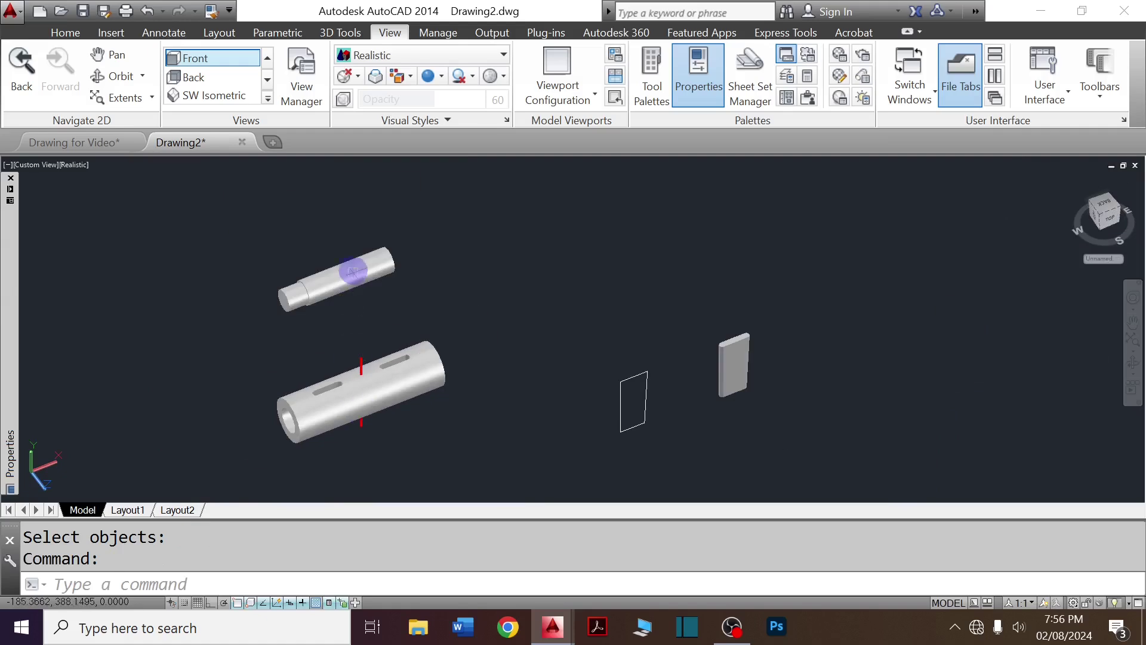
scroll(357, 263, up, 3)
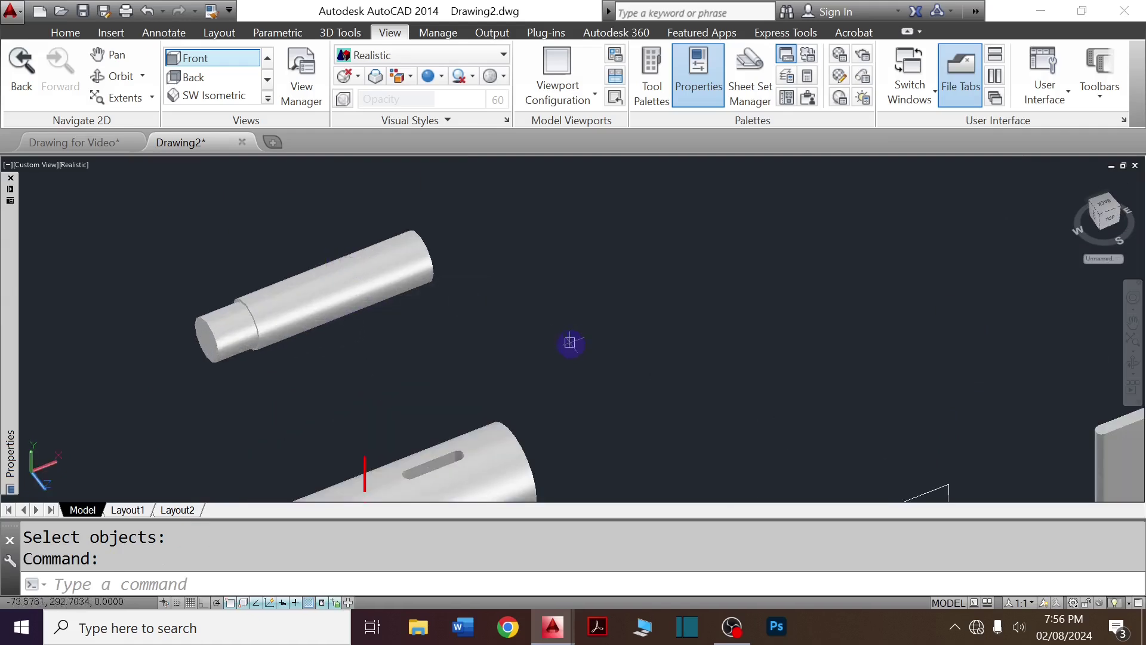
key(ctrl+Tab)
scroll(490, 295, down, 3)
scroll(470, 363, up, 2)
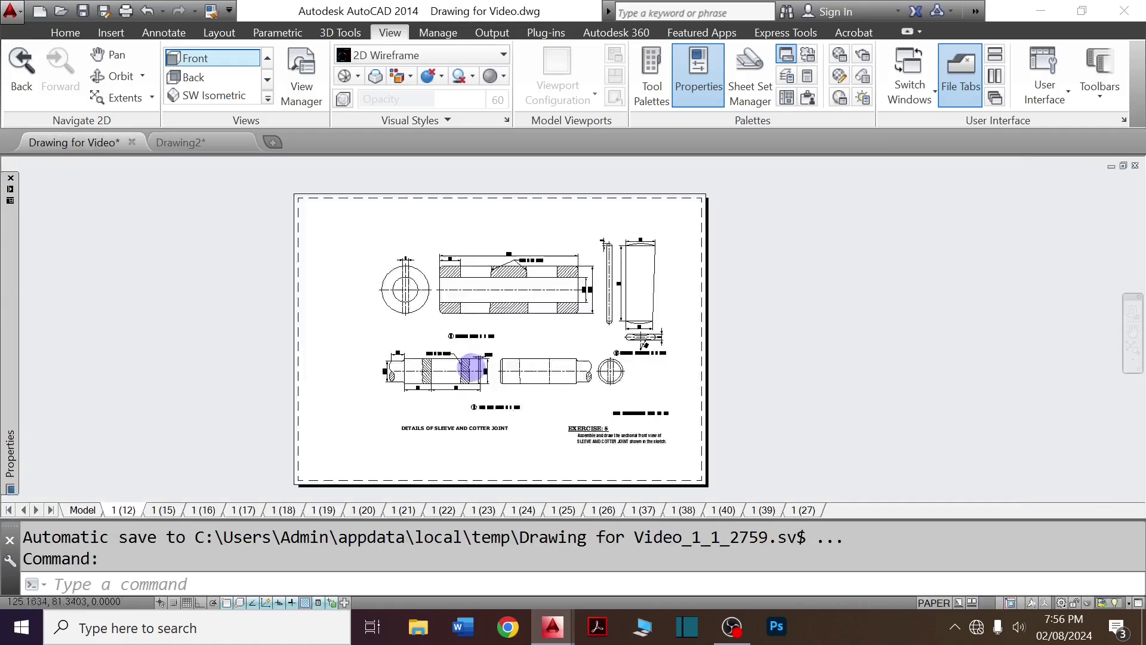
scroll(470, 363, up, 4)
scroll(533, 352, down, 2)
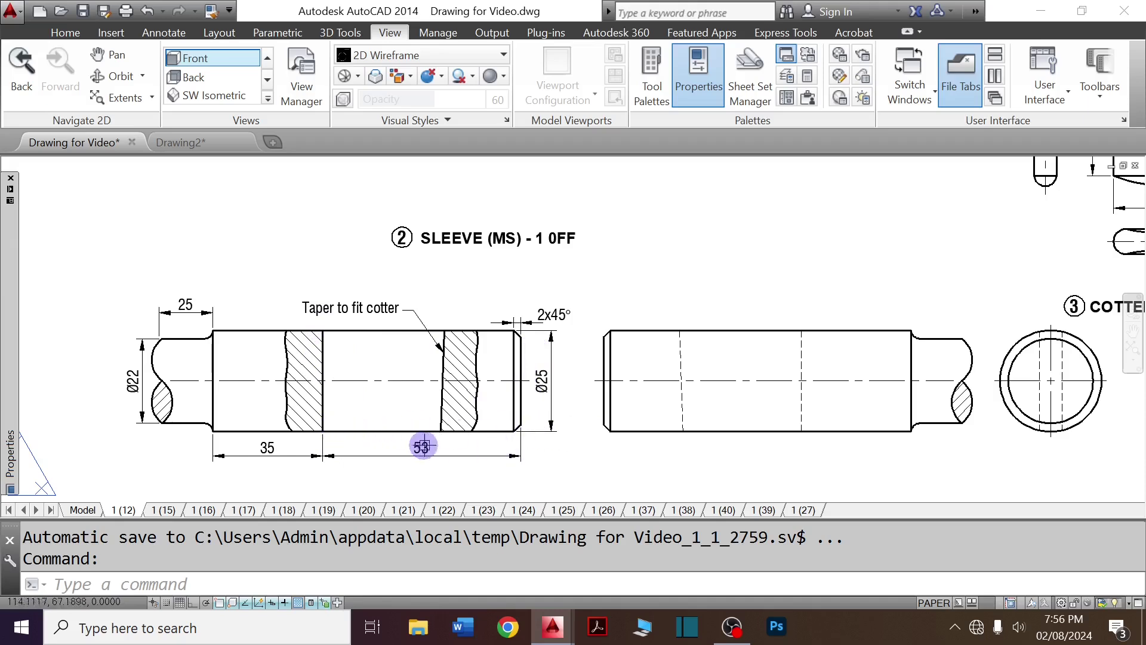
key(ctrl+Tab)
- Start moving the cotter, using the midpoint of its edge as base point
text(m)
key(Return)
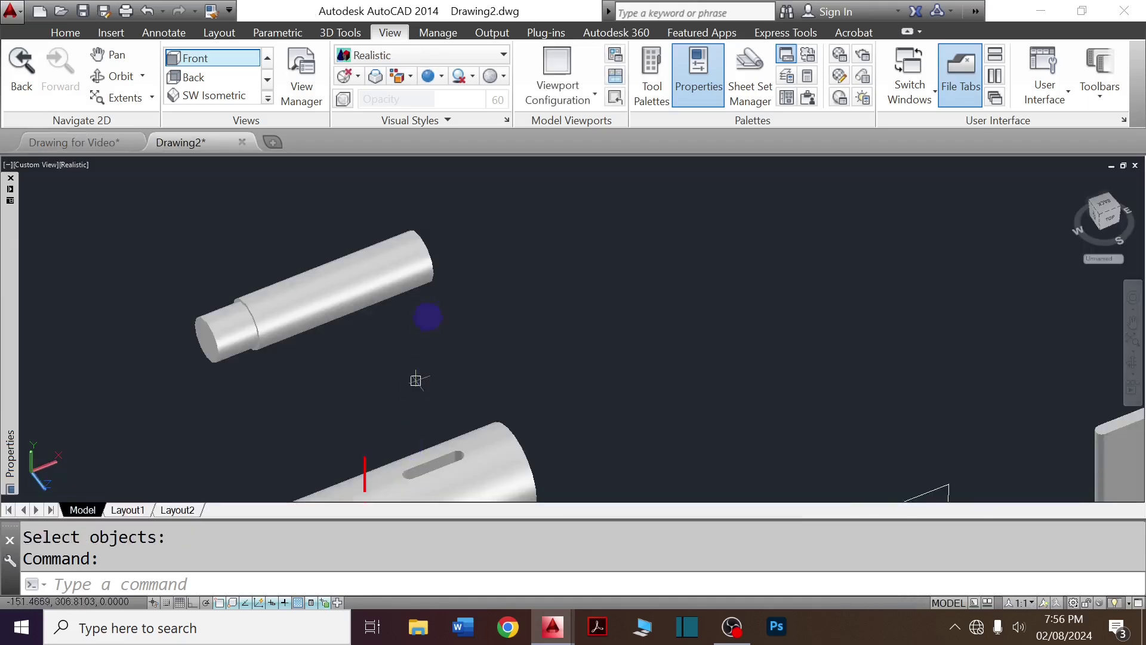
click(704, 352)
key(Return)
scroll(671, 367, up, 5)
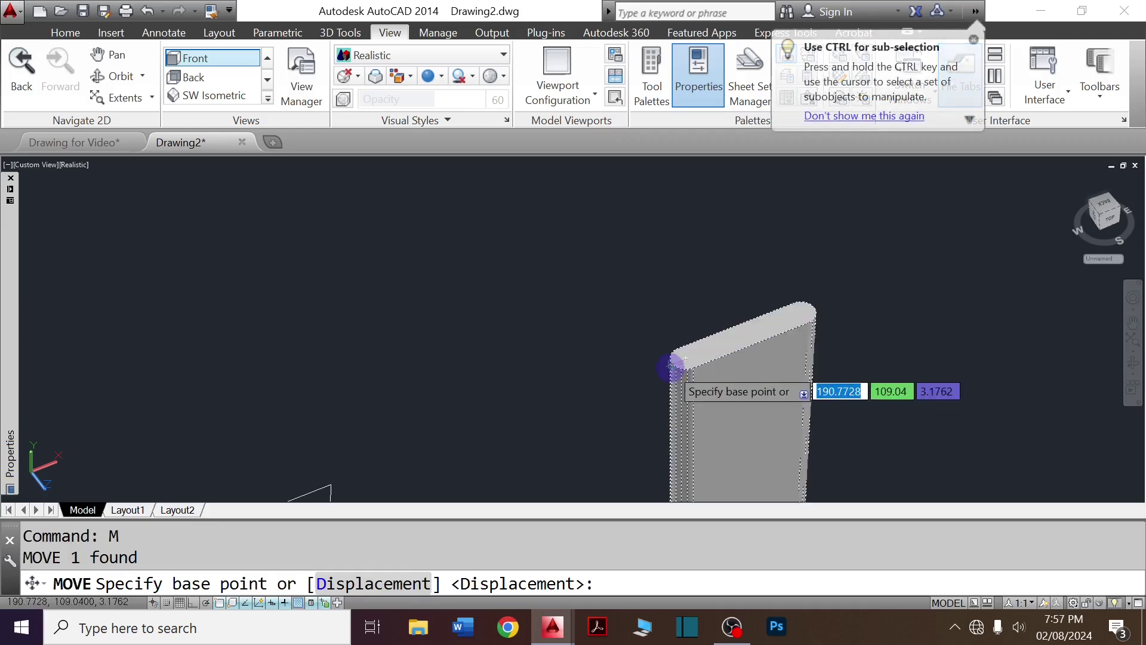
text(mid)
key(Return)
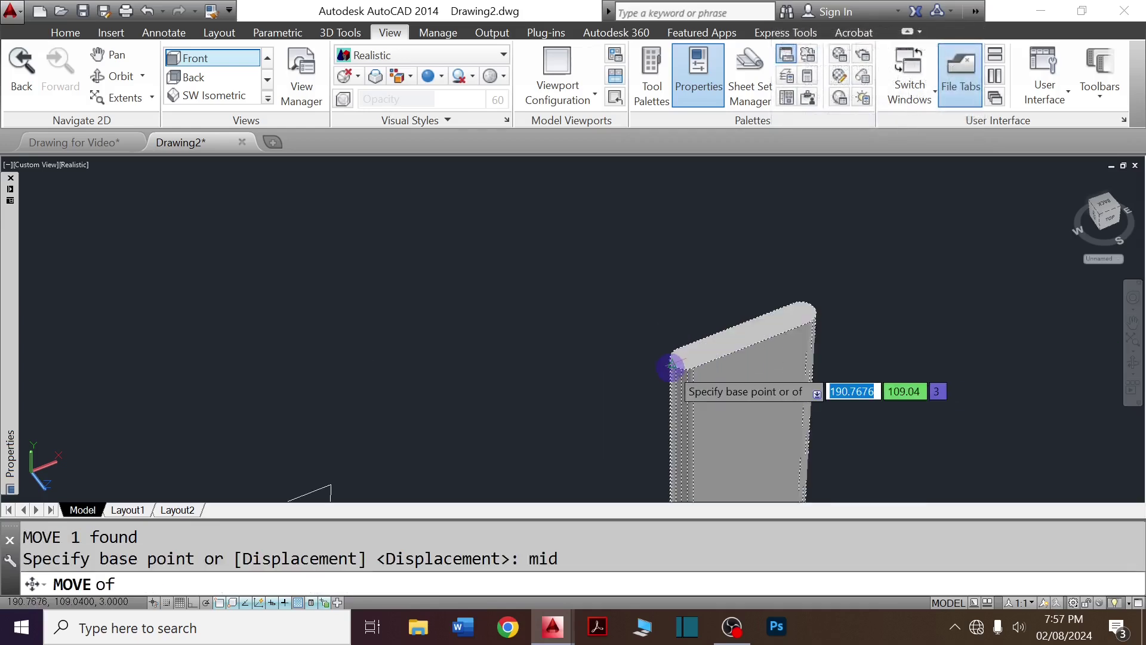
click(670, 364)
- Place the cotter's edge midpoint at the centre of the stepped rod's end
scroll(573, 351, down, 5)
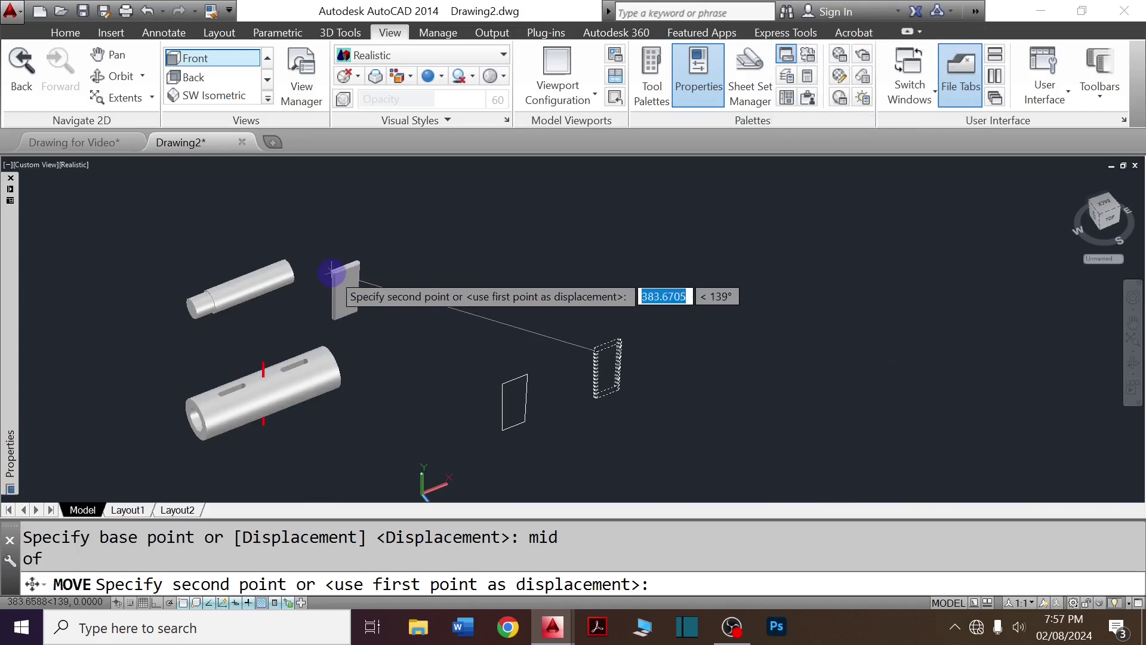
mouse_move(351, 286)
shift+middle_down()
mouse_move(325, 312)
mouse_move(308, 304)
shift+middle_up()
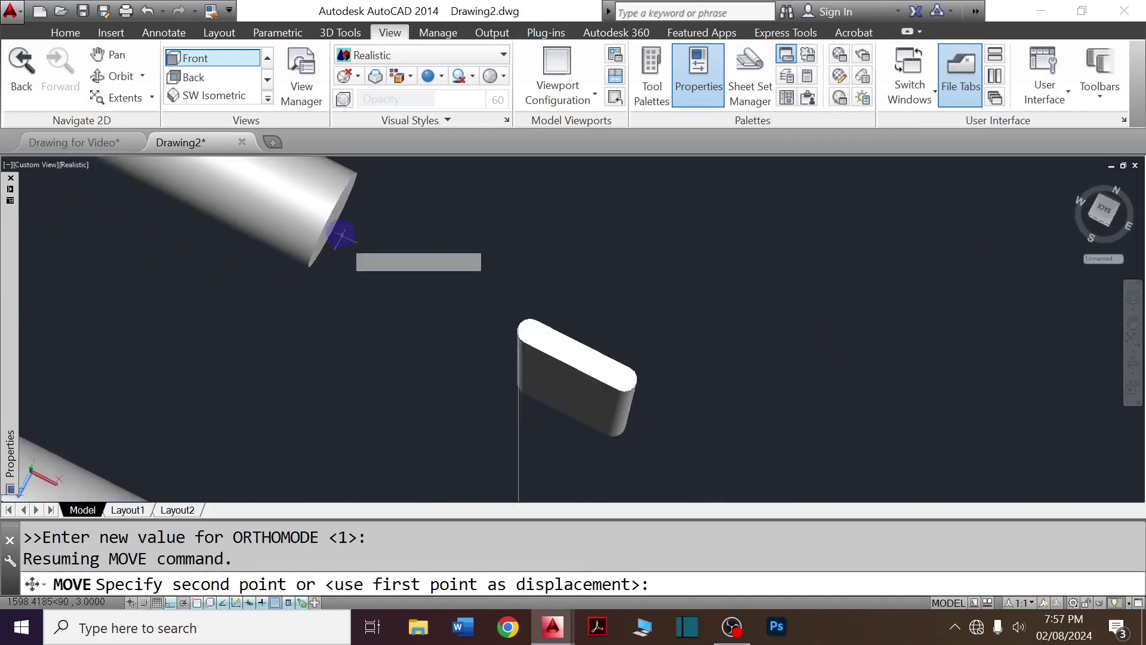
scroll(338, 235, up, 2)
text(cen)
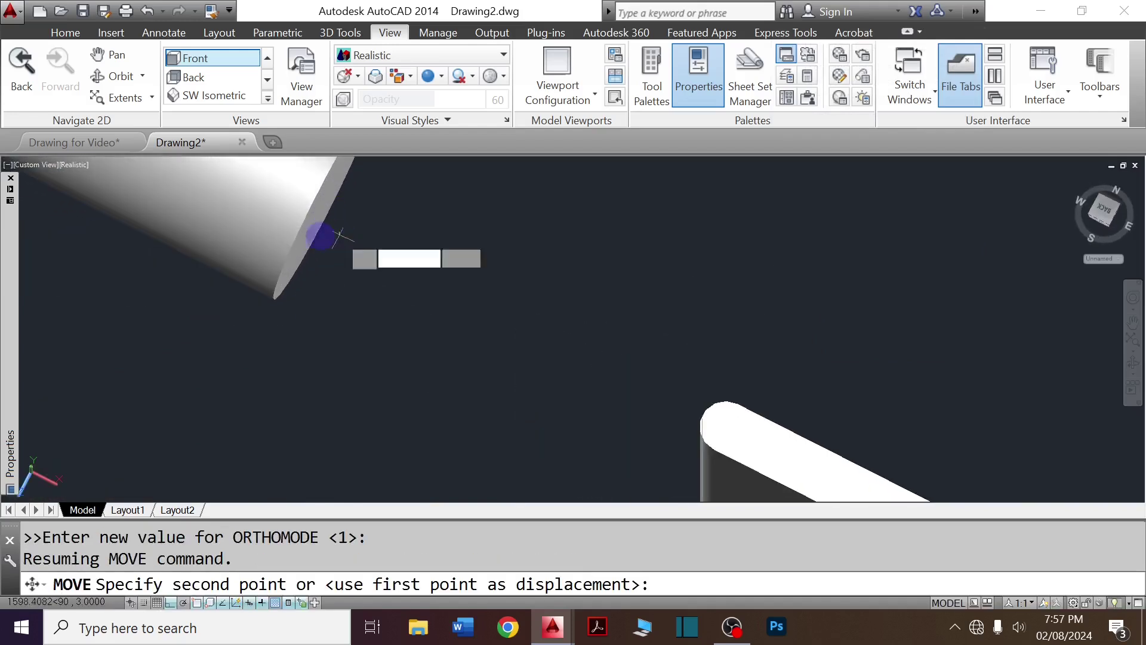
key(Return)
click(302, 231)
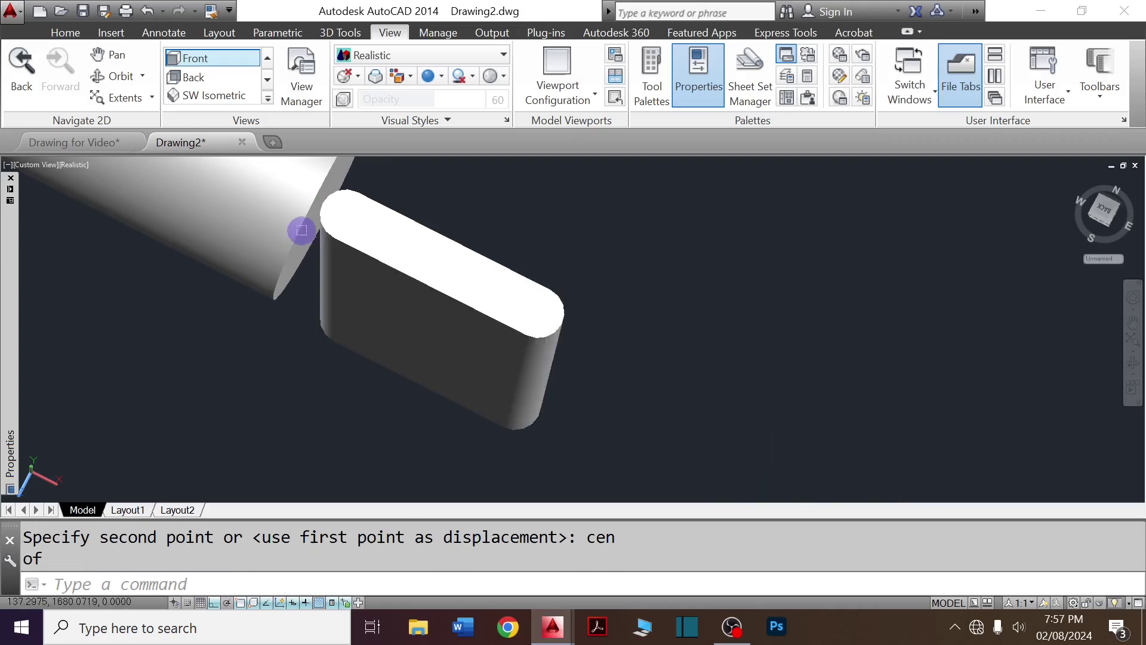
scroll(329, 239, down, 3)
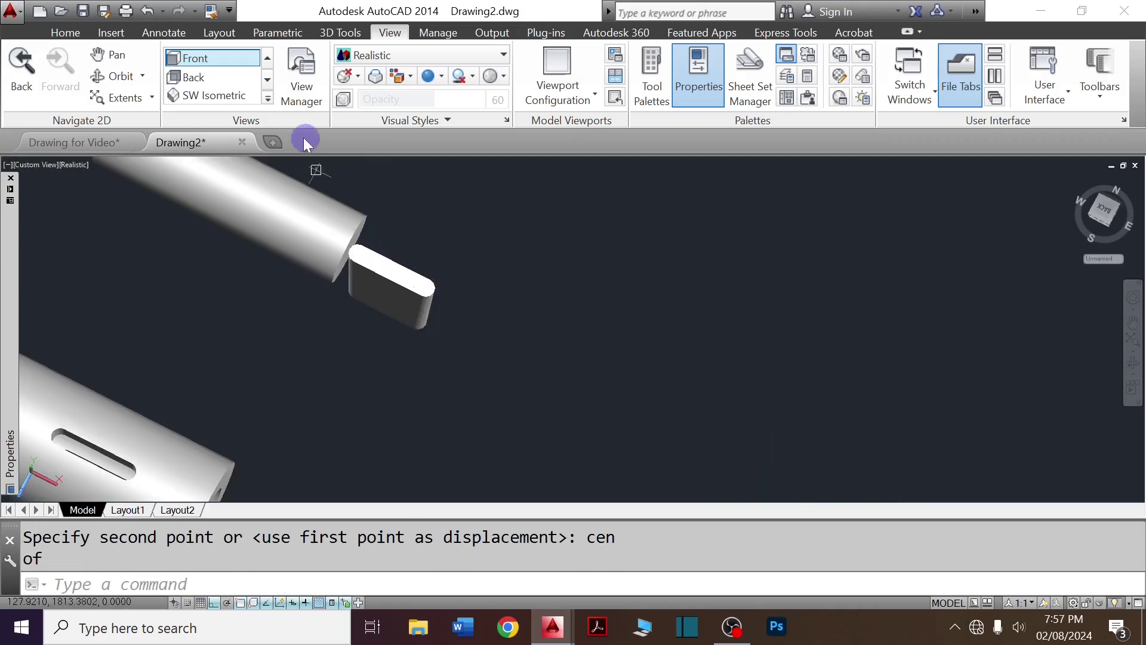
click(266, 100)
- Switch to the Front view and move the cotter by @-53,0,0 along the rod
click(240, 135)
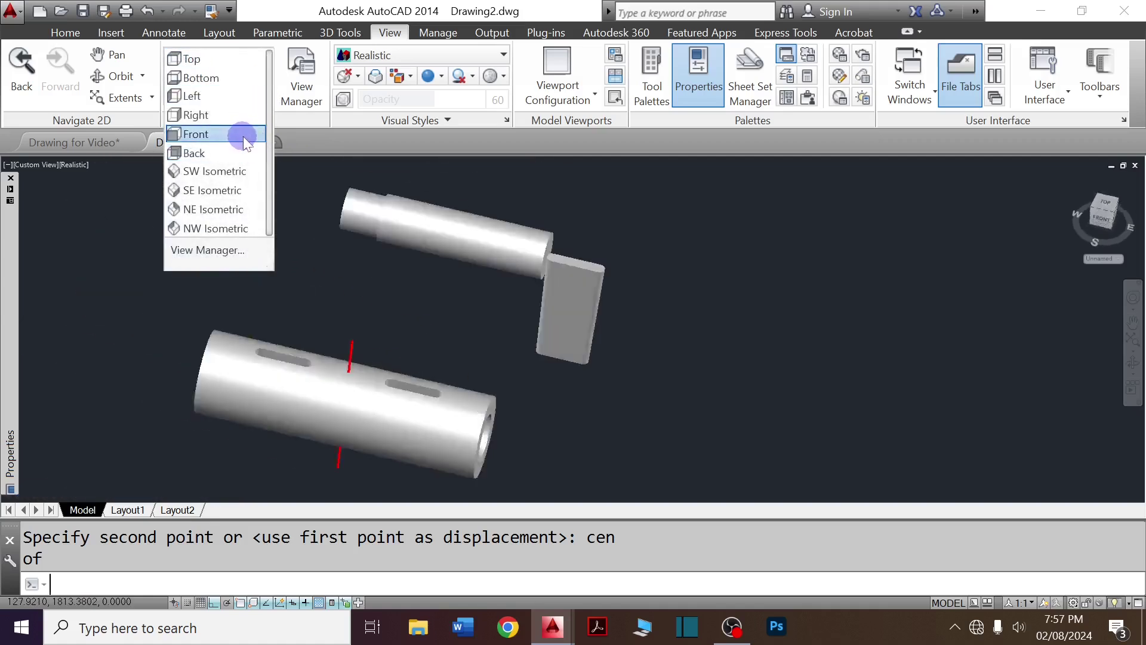
scroll(565, 362, up, 3)
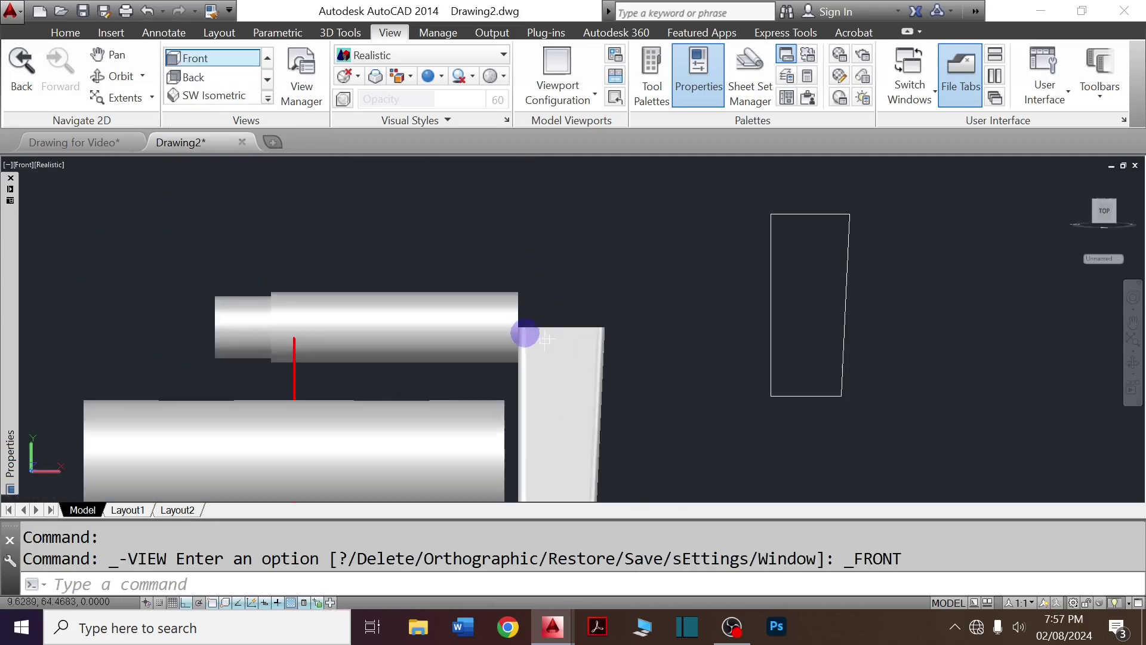
scroll(518, 327, up, 3)
scroll(650, 341, down, 4)
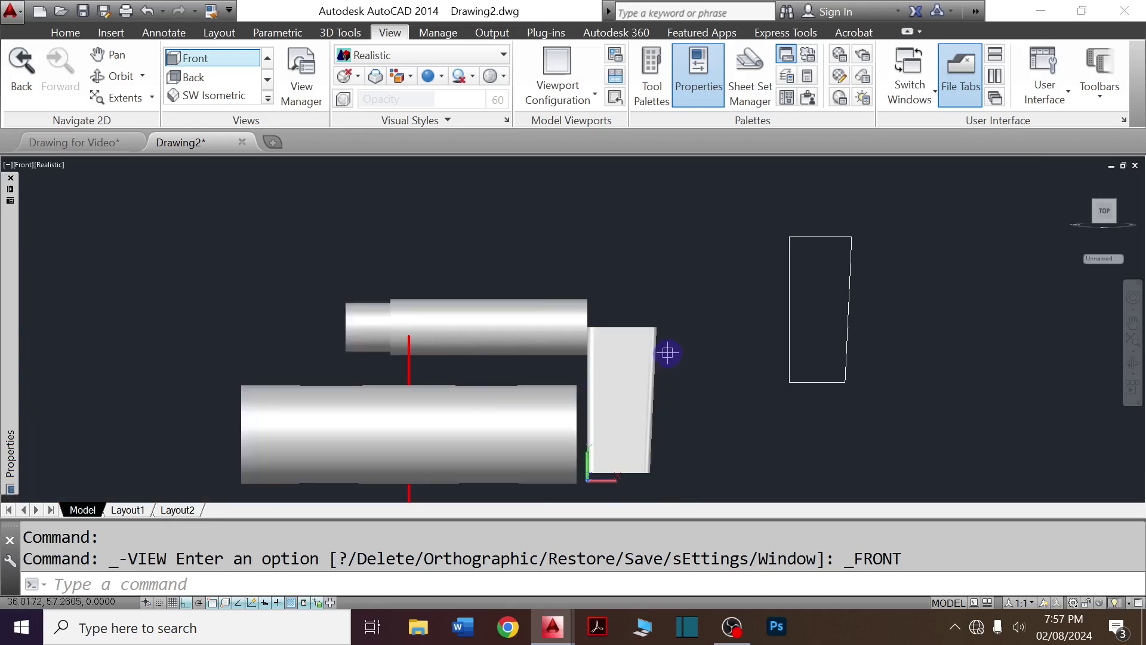
click(673, 353)
click(627, 337)
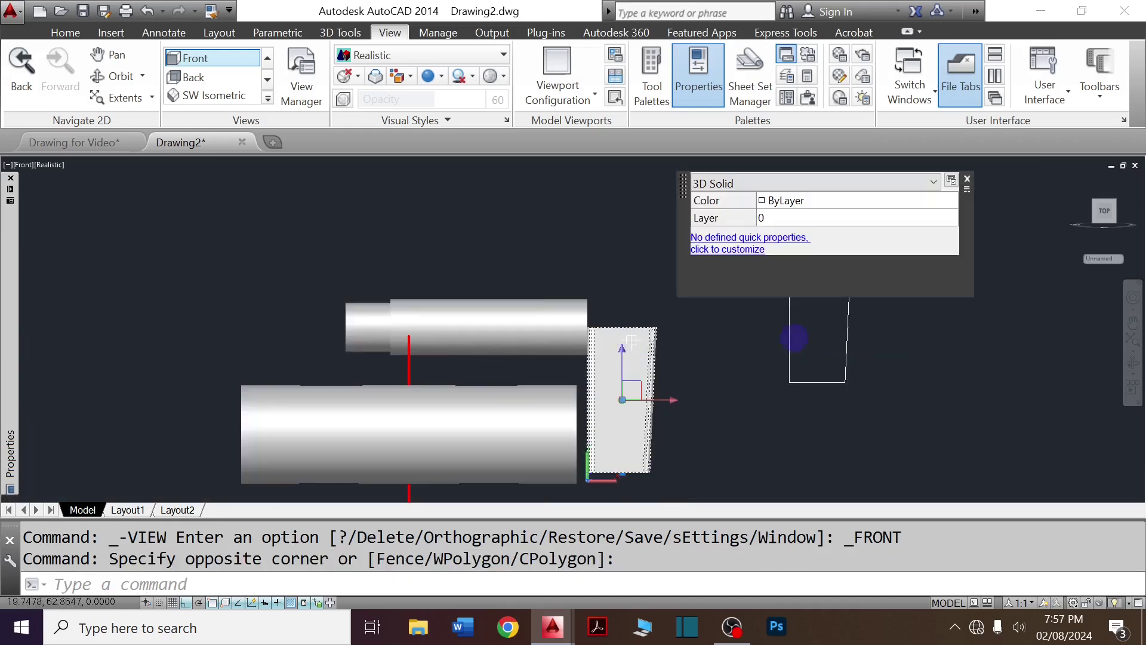
text(M)
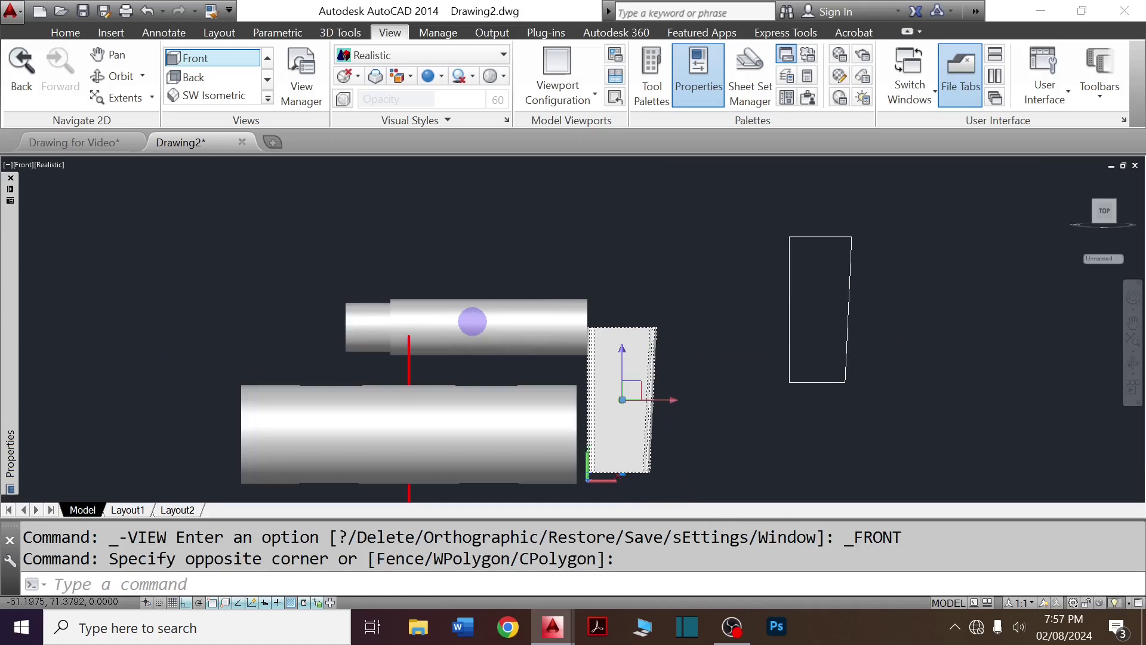
key(Return)
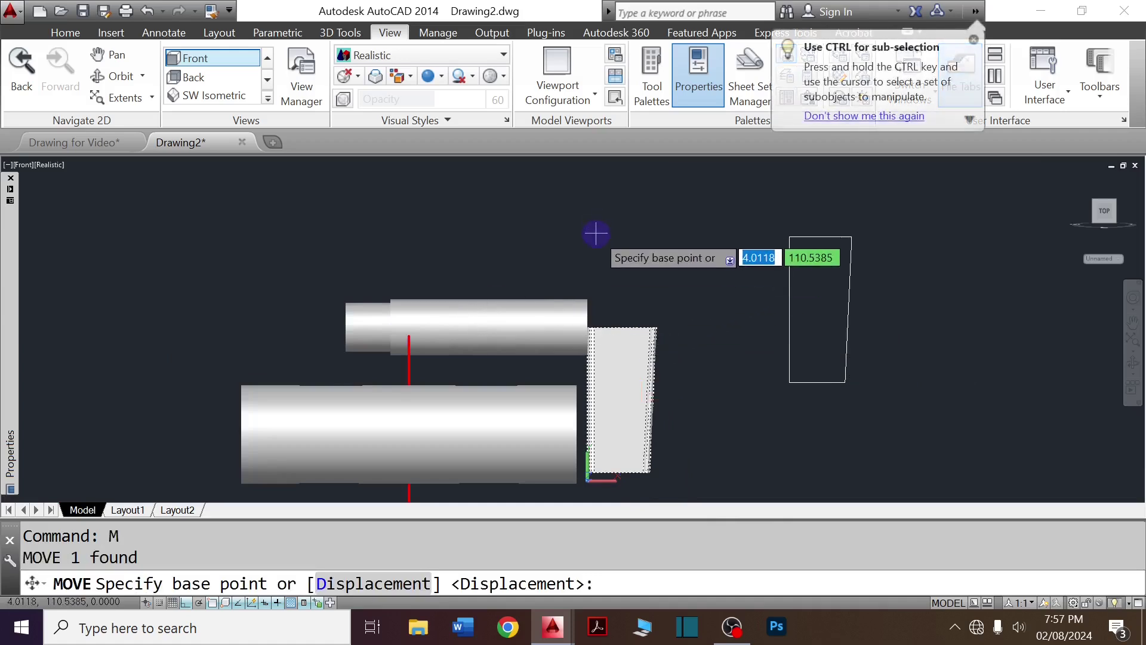
click(596, 233)
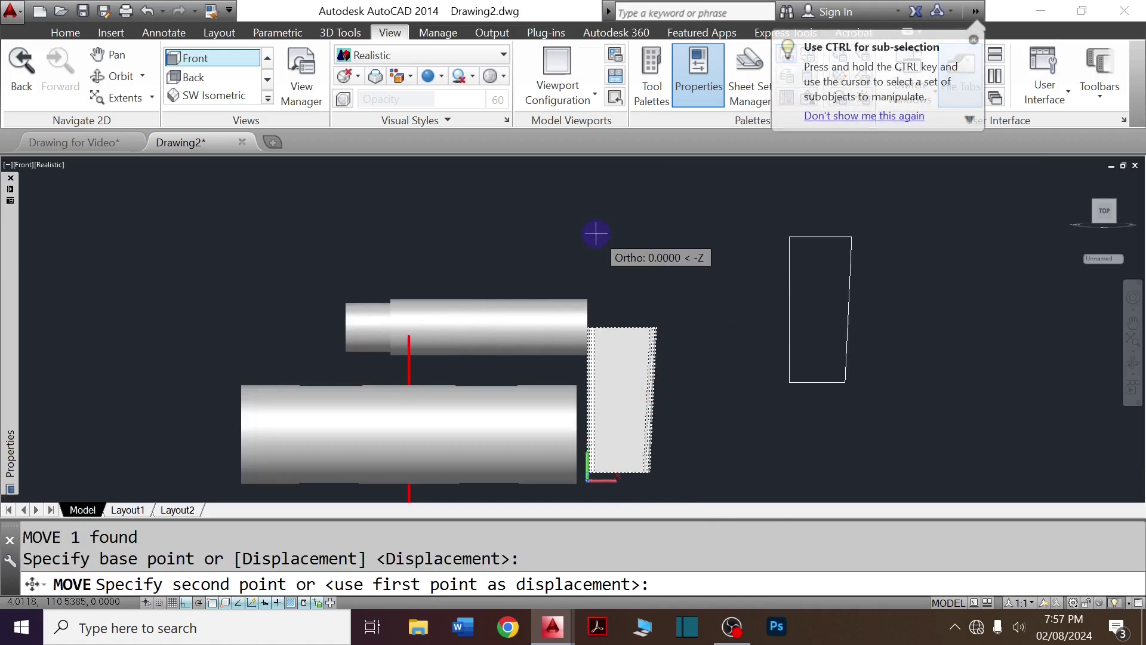
key(F8)
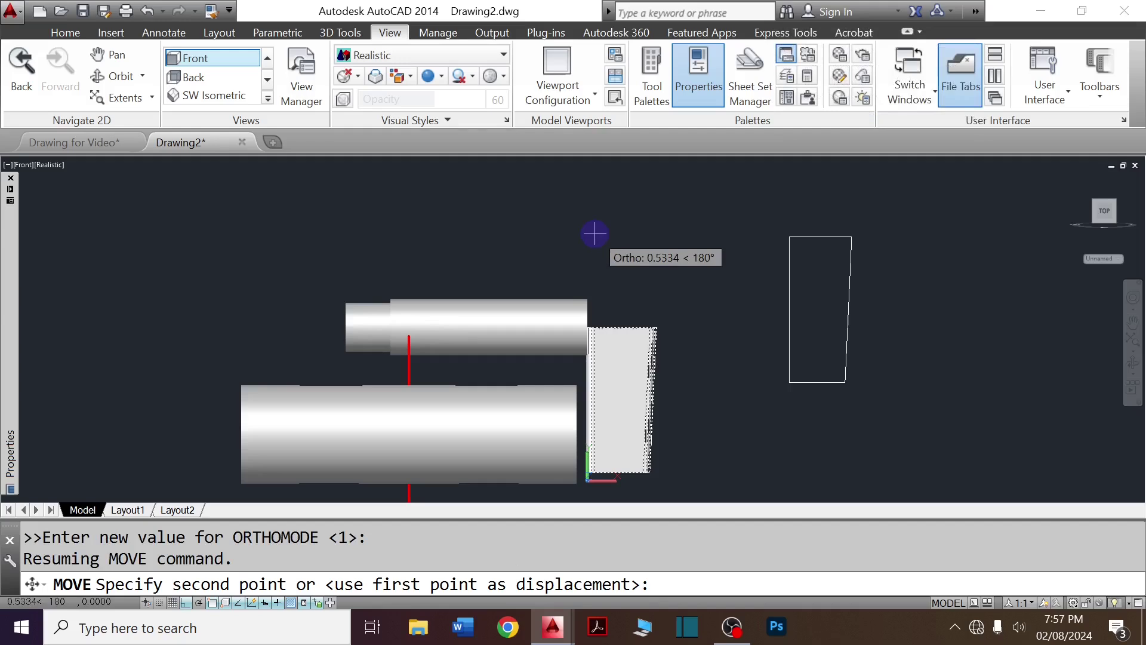
text(-53)
key(Tab)
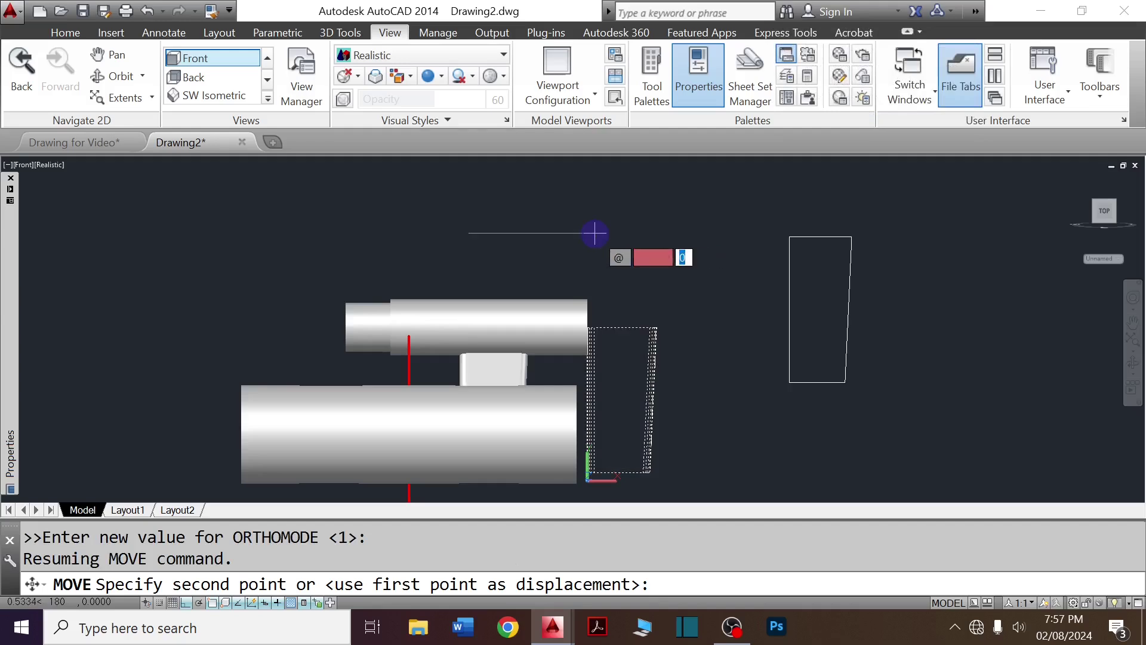
text(0)
key(Tab)
text(0)
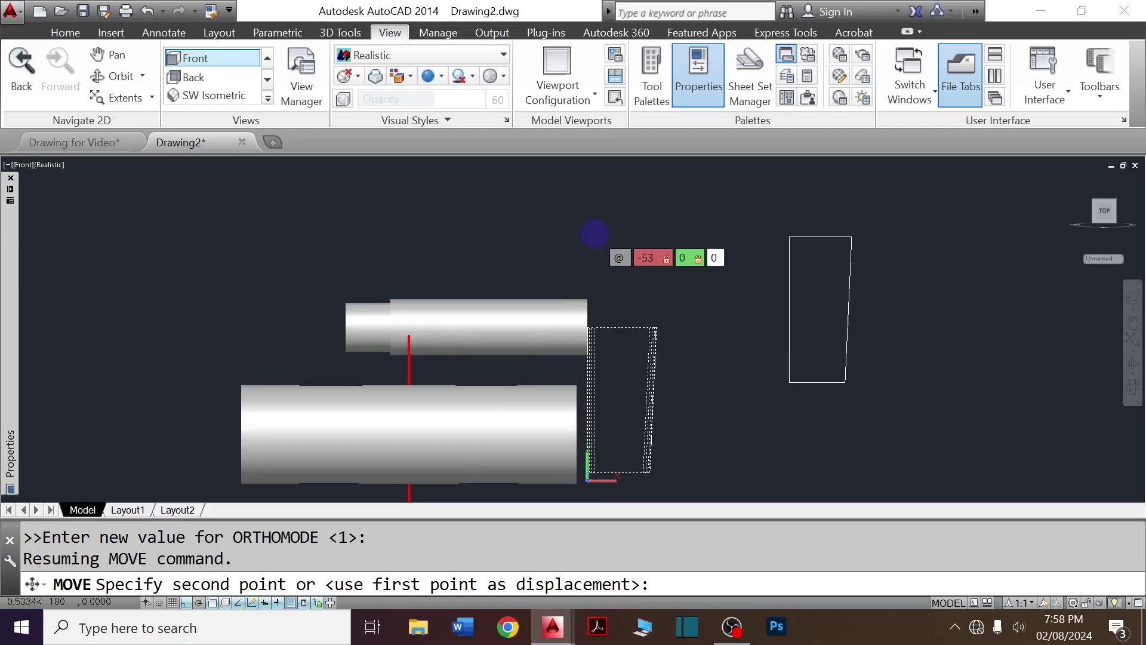
key(Return)
- Move the cotter up by @0,32.5,0 so it passes through the rod
scroll(495, 332, up, 1)
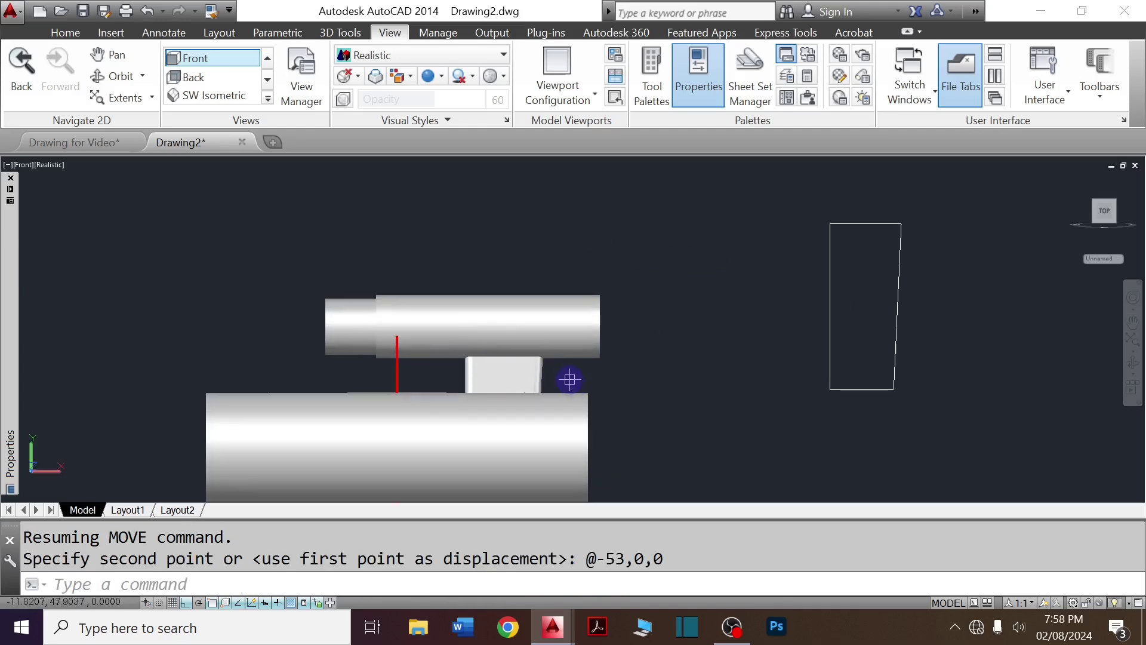
click(569, 379)
text(M)
key(Return)
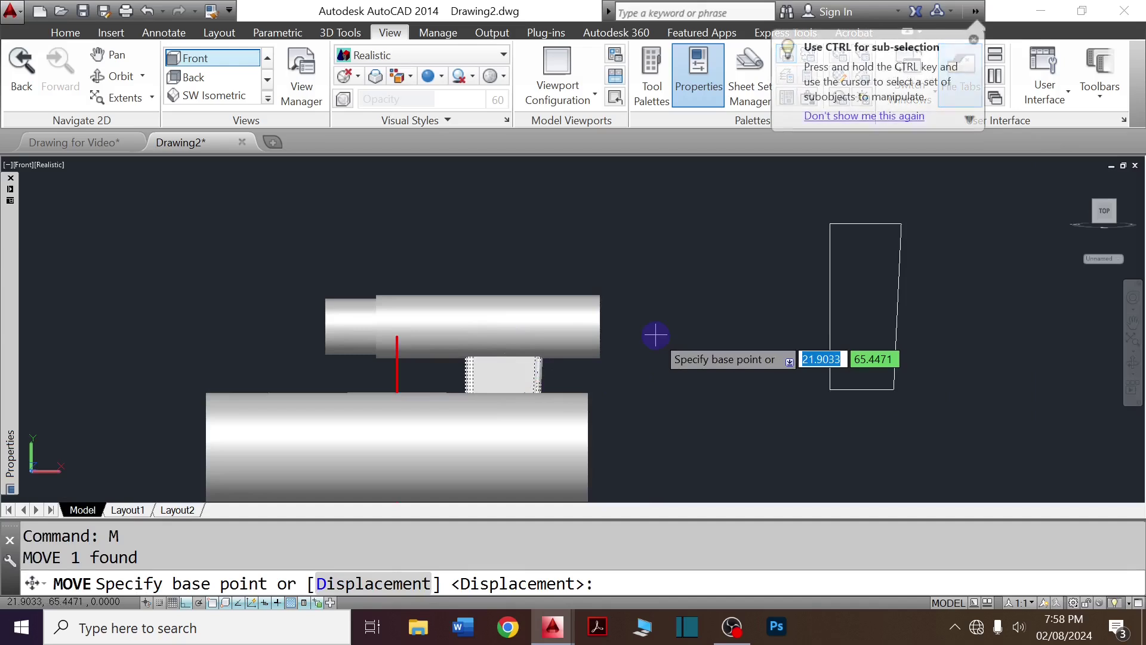
click(656, 335)
text(32)
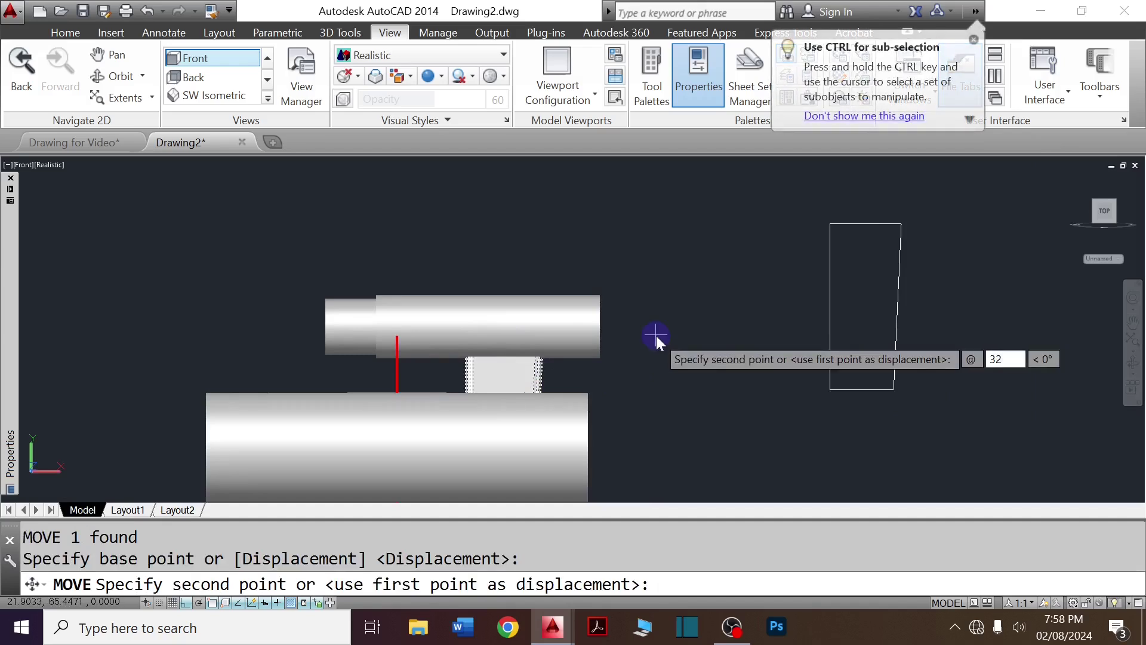
key(BackSpace)
key(BackSpace)
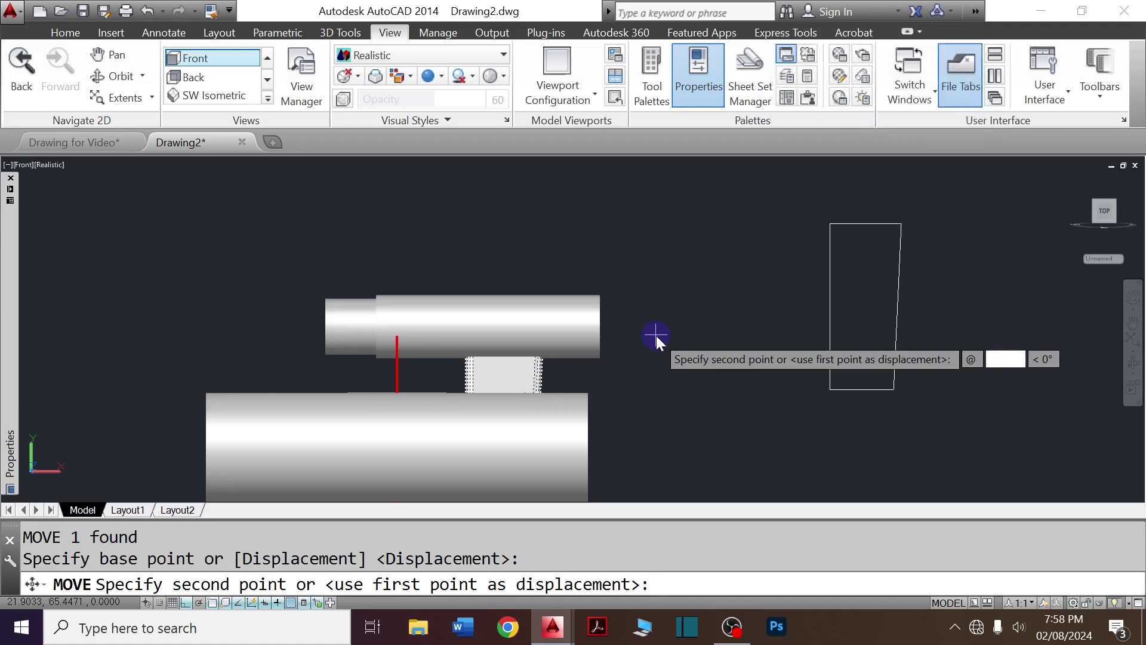
text(0)
key(Tab)
text(32)
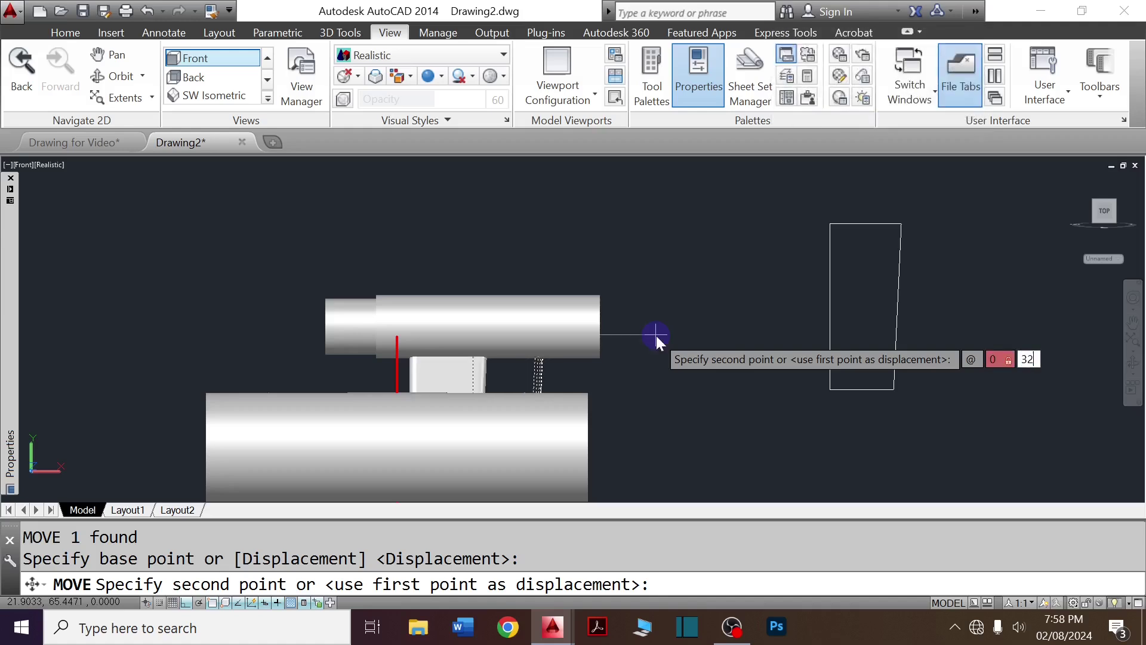
text(.5)
key(Tab)
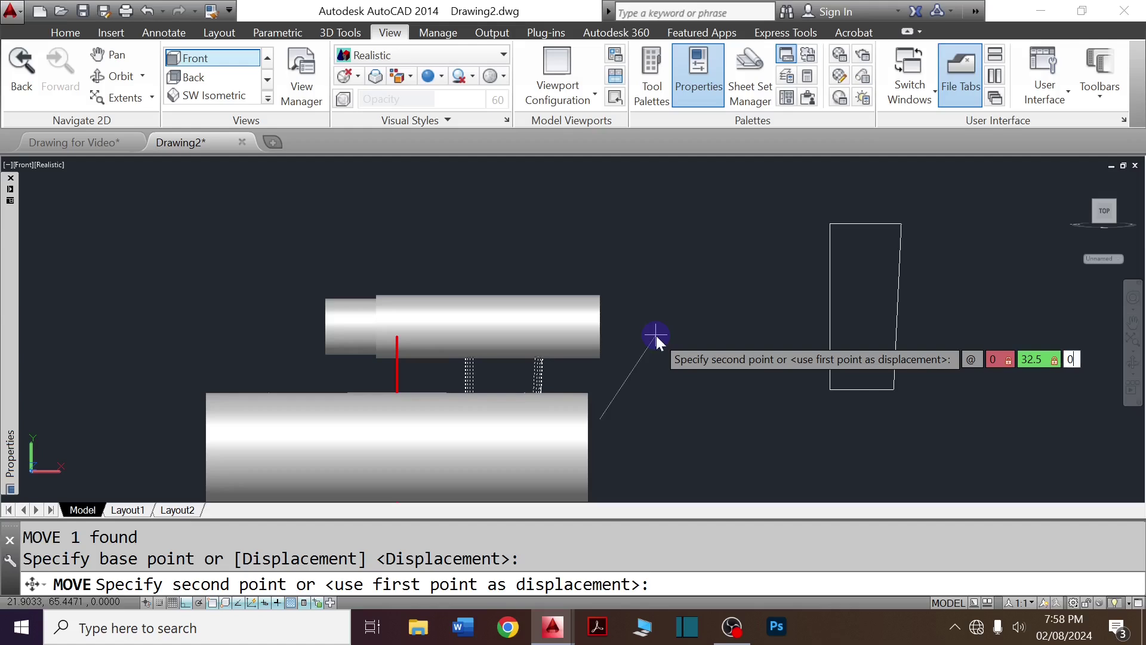
key(Return)
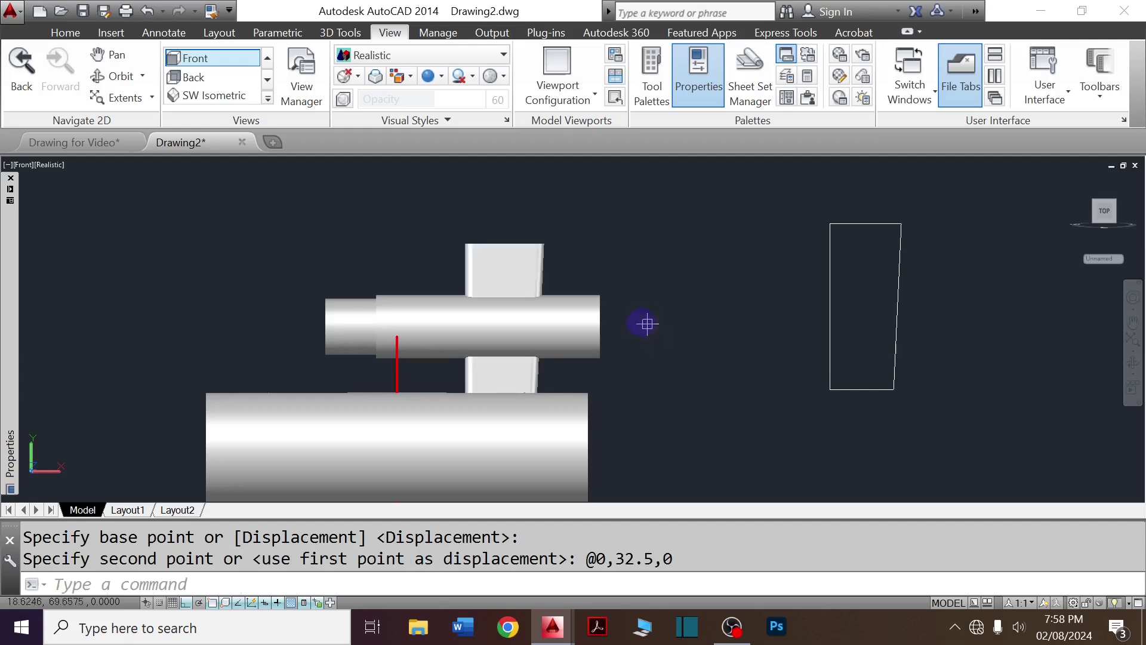
shift+middle_drag(647, 323, 652, 352)
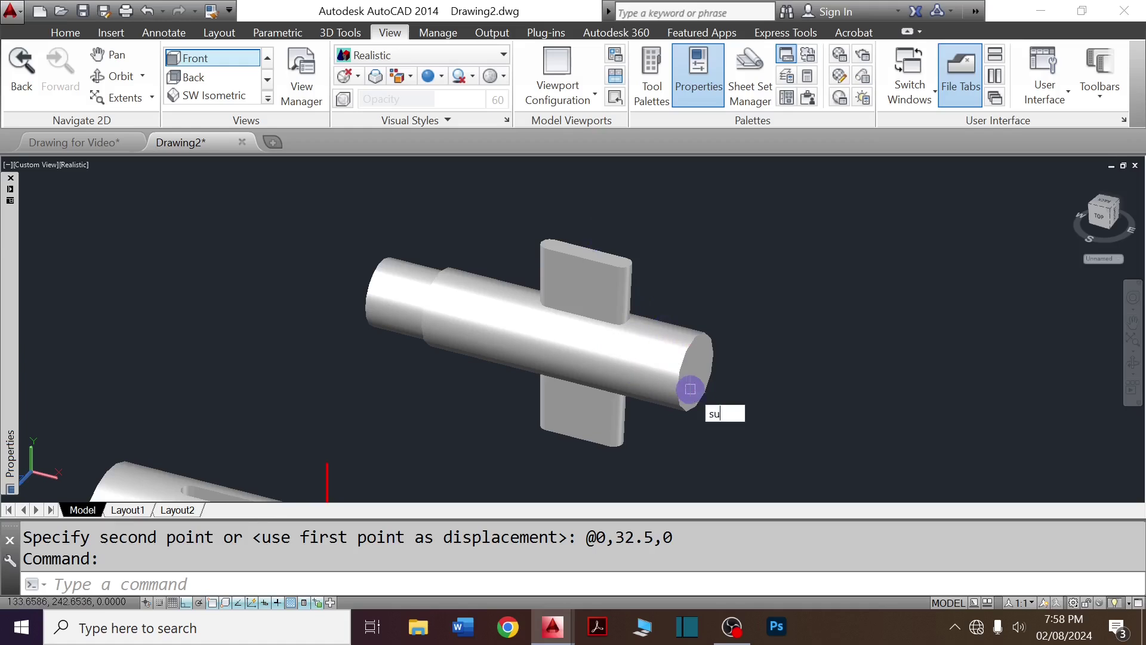
- Subtract the block from the stepped rod to cut a slot through it
key(Return)
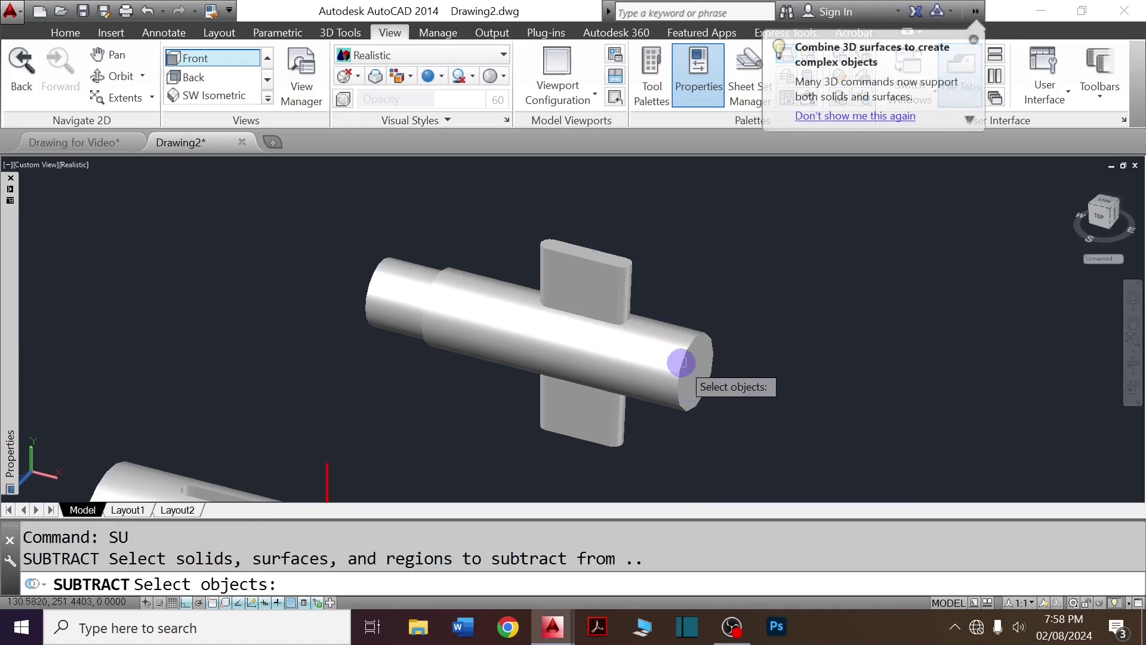
click(681, 363)
key(Return)
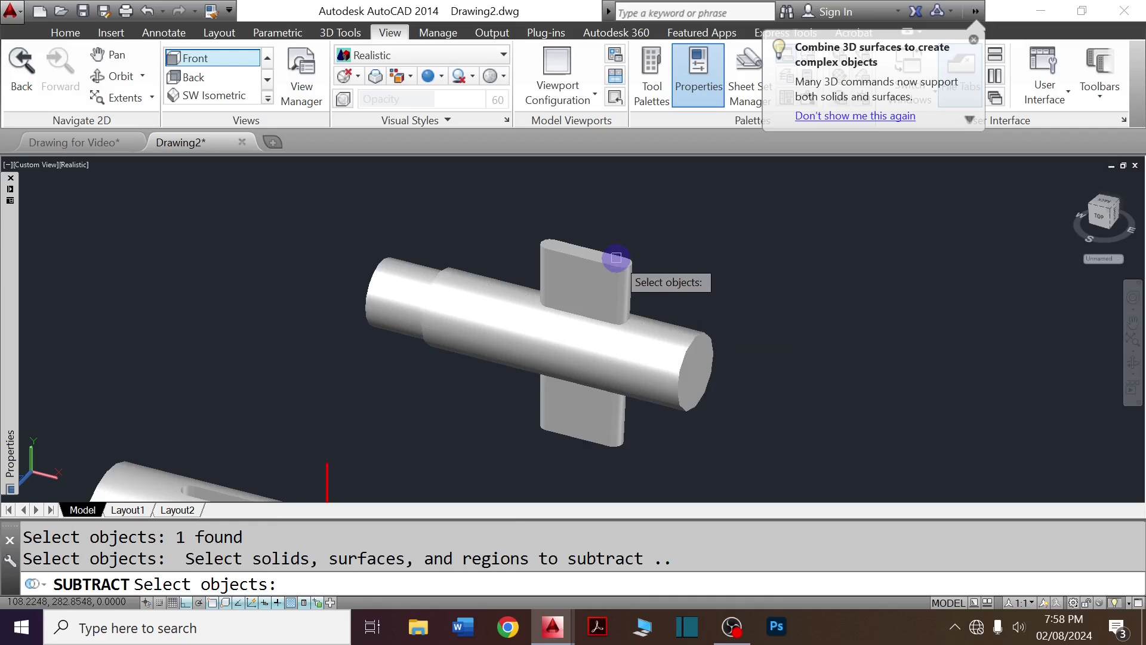
click(616, 258)
key(Return)
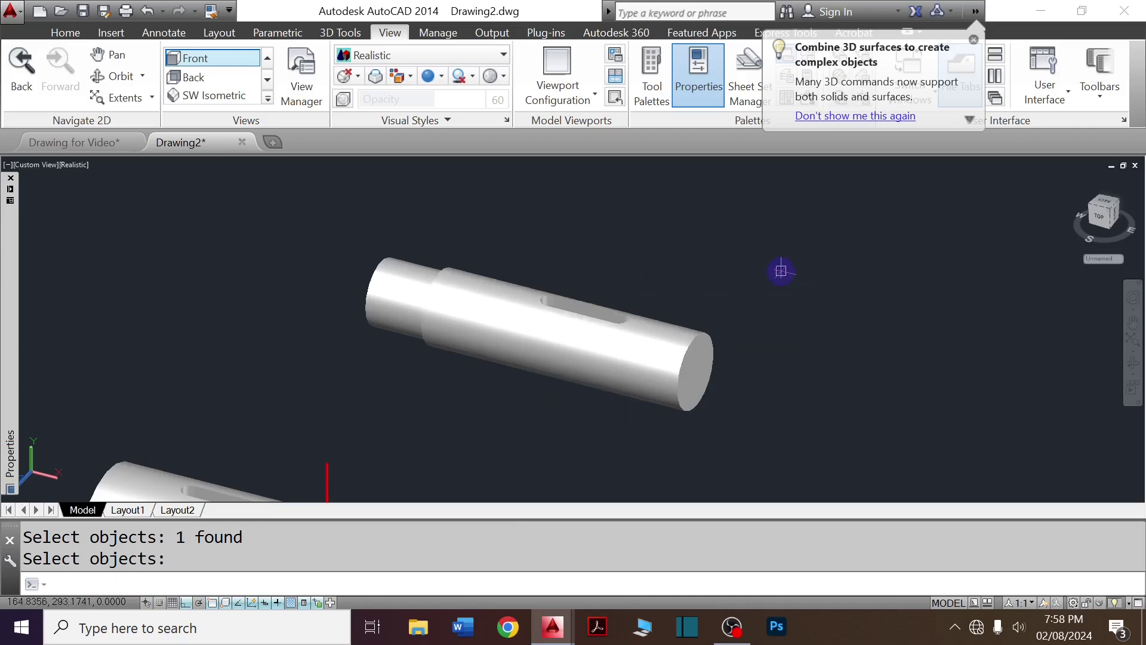
scroll(514, 381, down, 5)
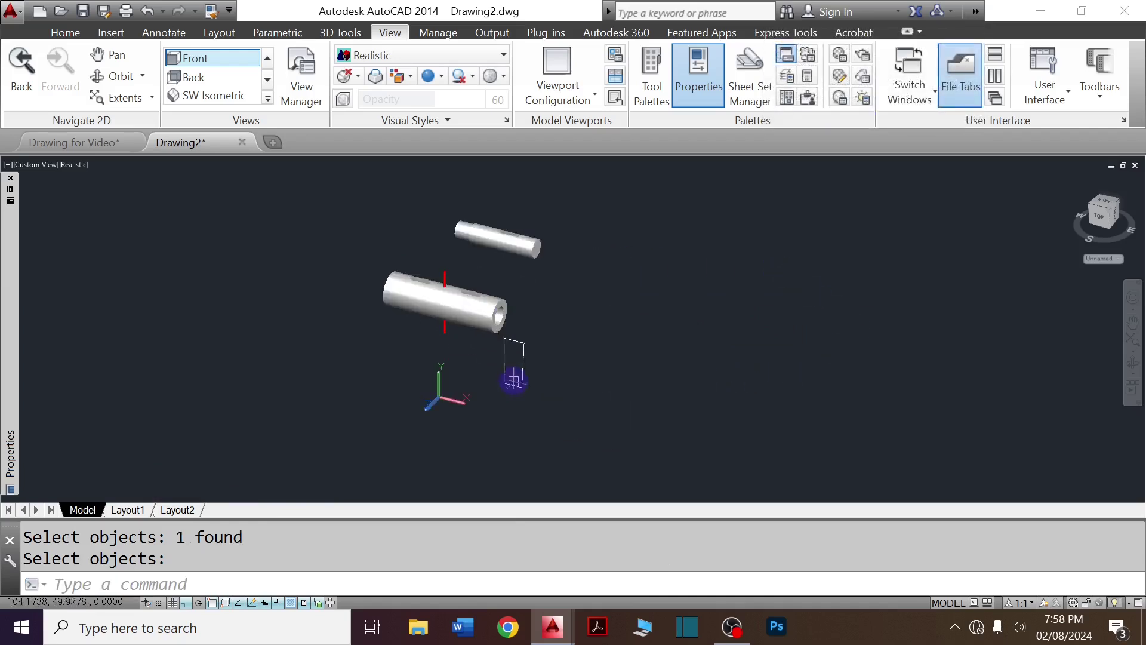
scroll(495, 351, up, 5)
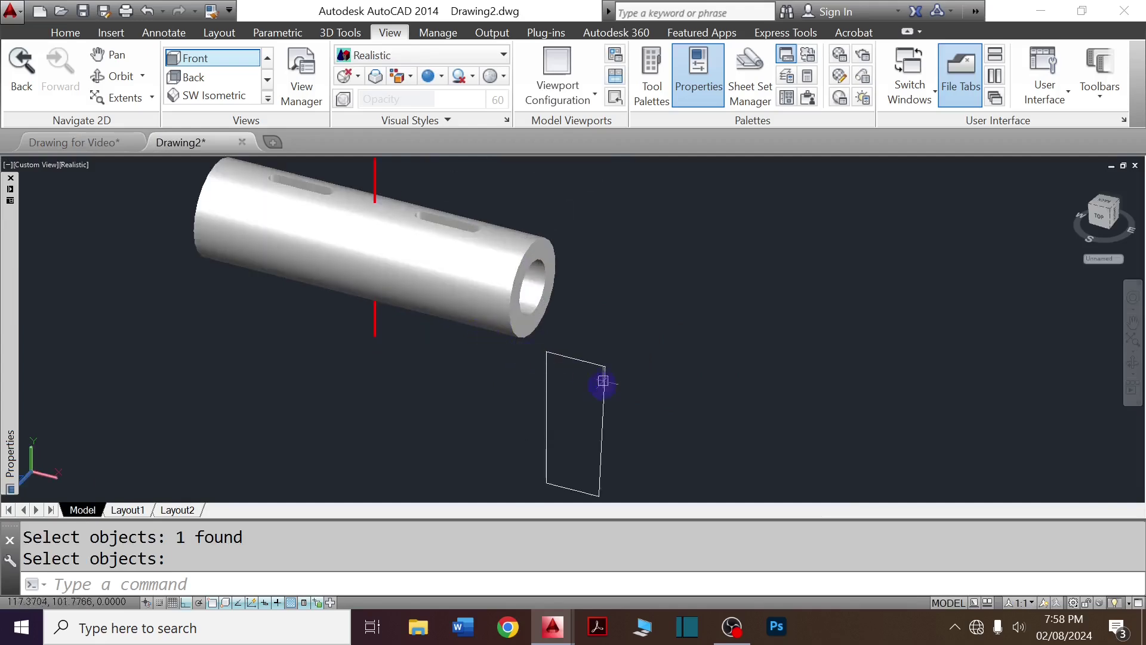
- Check the cotter detail on the Drawing for Video reference, then return to the 3D model
key(ctrl+Tab)
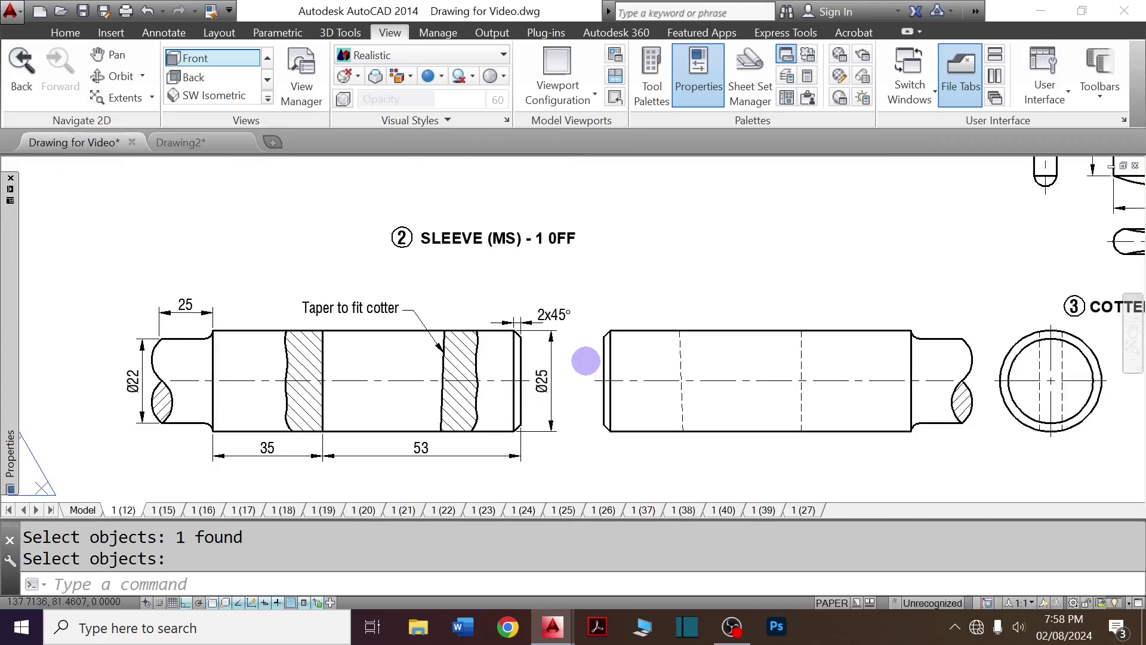
scroll(574, 346, down, 3)
scroll(603, 376, down, 2)
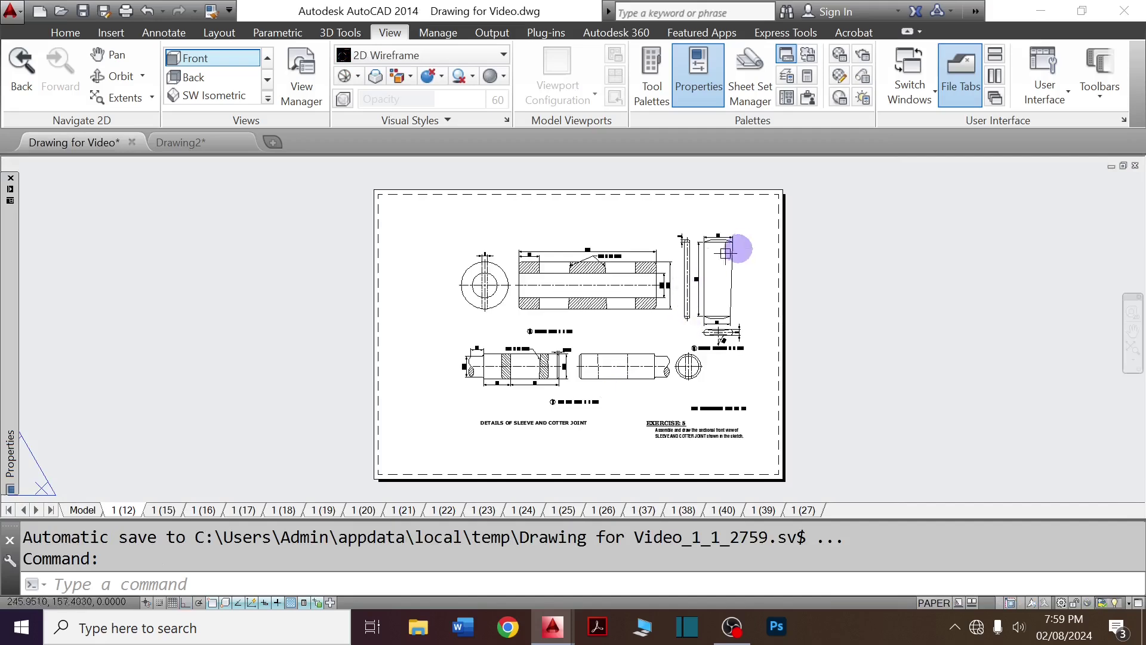
scroll(728, 239, up, 6)
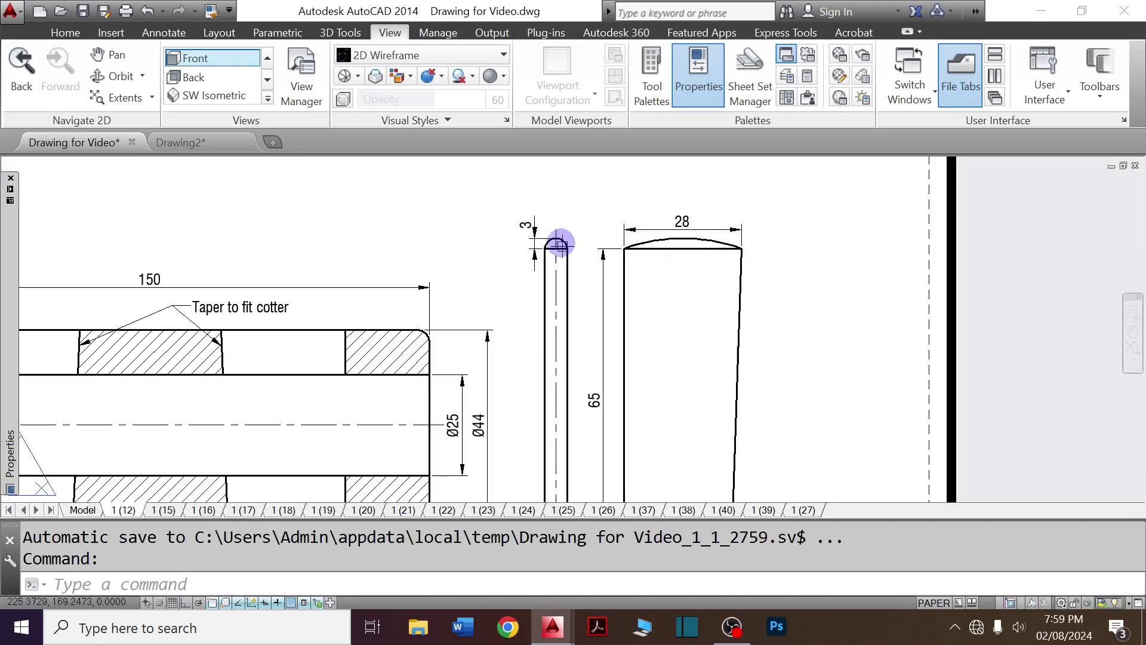
key(ctrl+Tab)
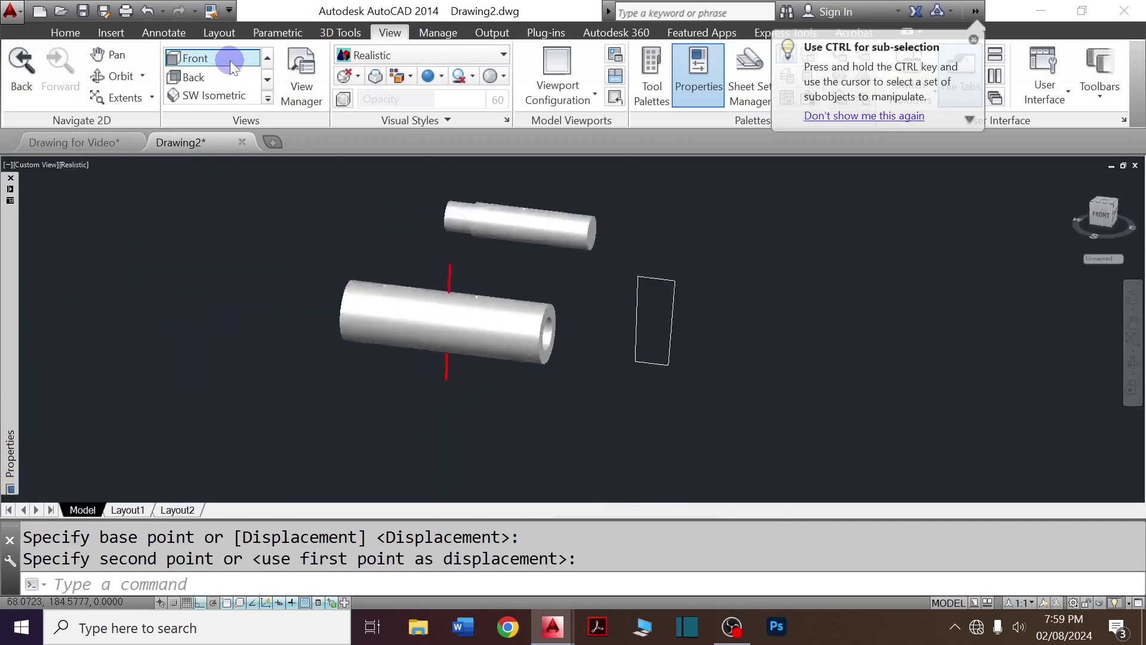
- Switch to Front view and explode the cotter outline rectangle into separate lines
click(231, 58)
scroll(686, 281, up, 6)
key(Escape)
click(608, 294)
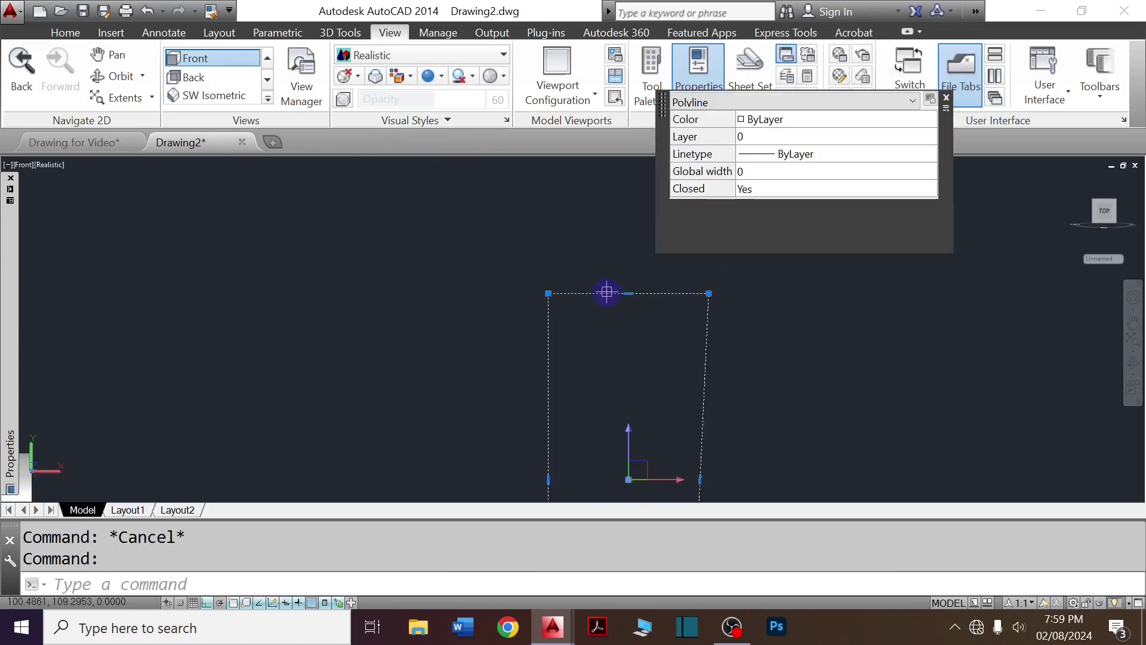
text(x)
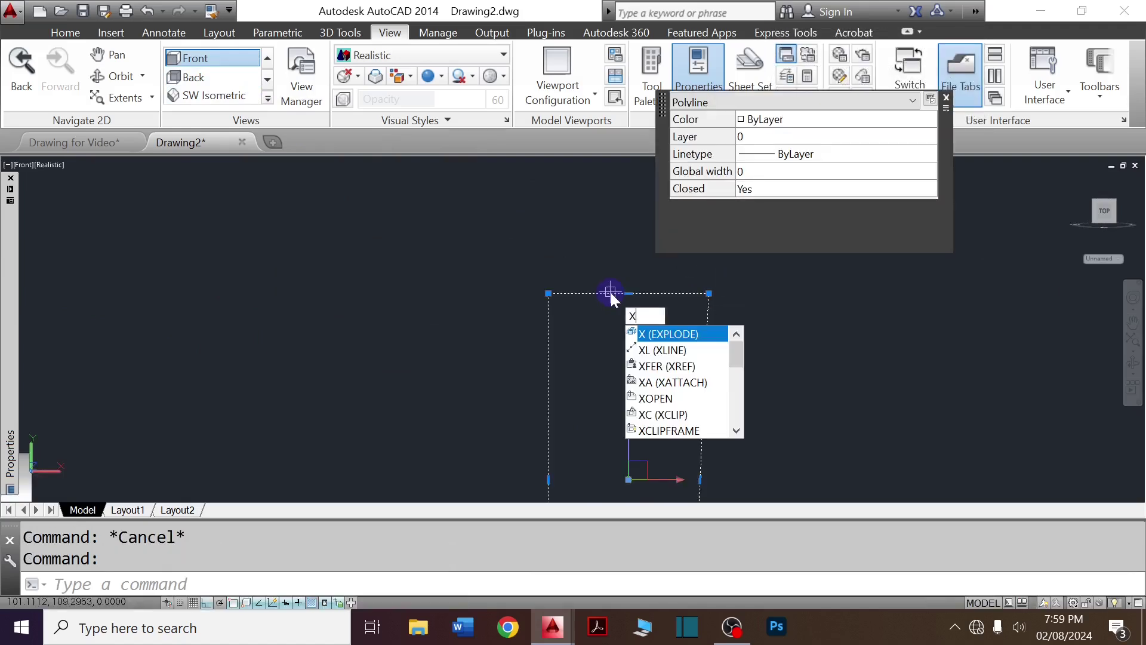
key(Return)
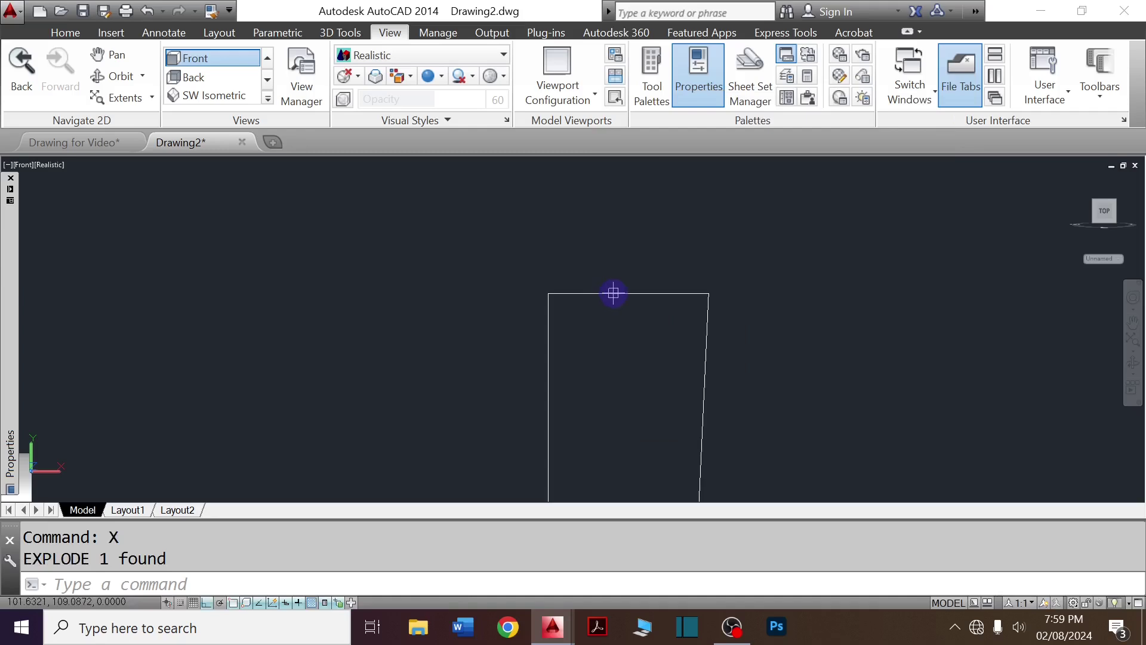
- Offset the cotter's top and bottom edges outward by 3 units
click(613, 292)
text(o)
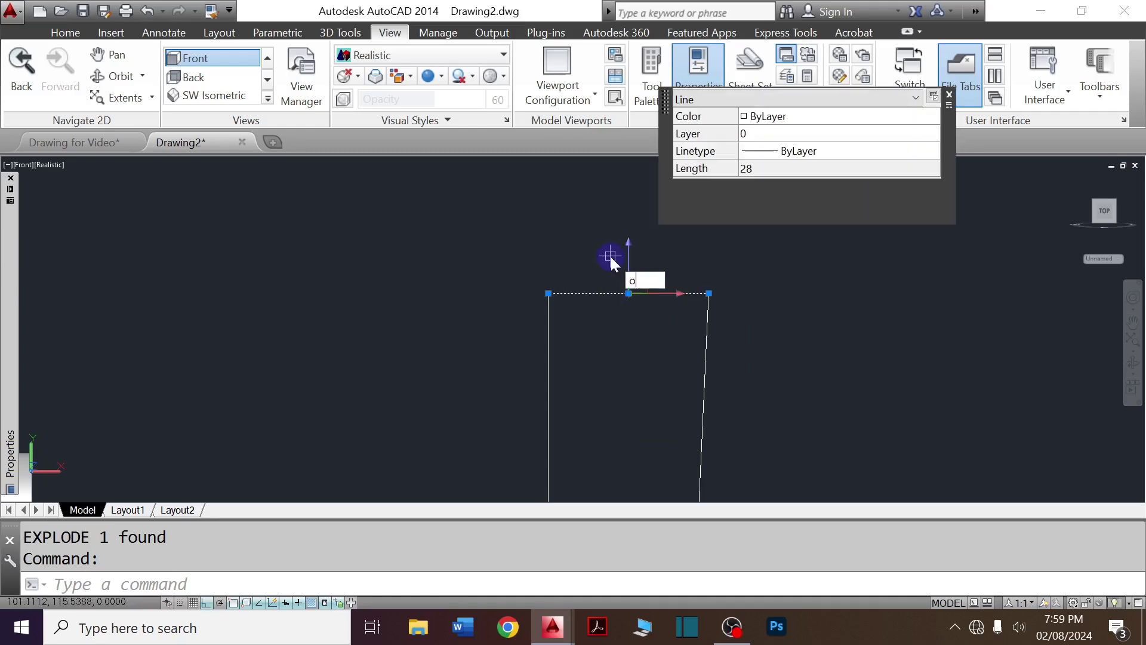
key(Return)
text(3)
key(Return)
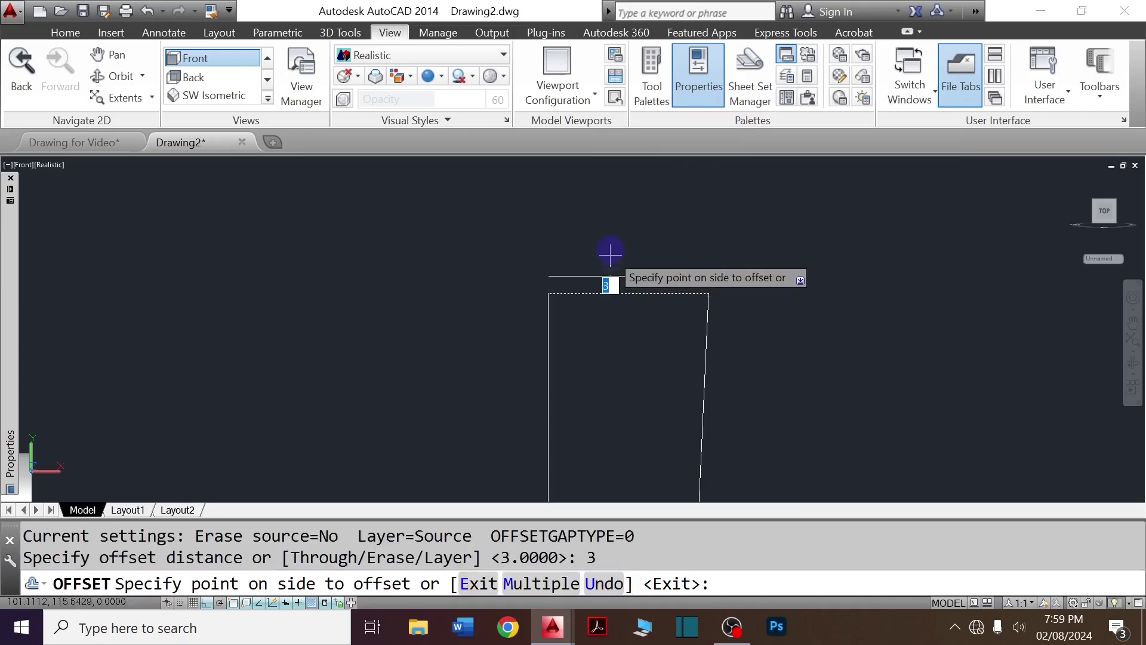
click(609, 249)
scroll(611, 246, down, 3)
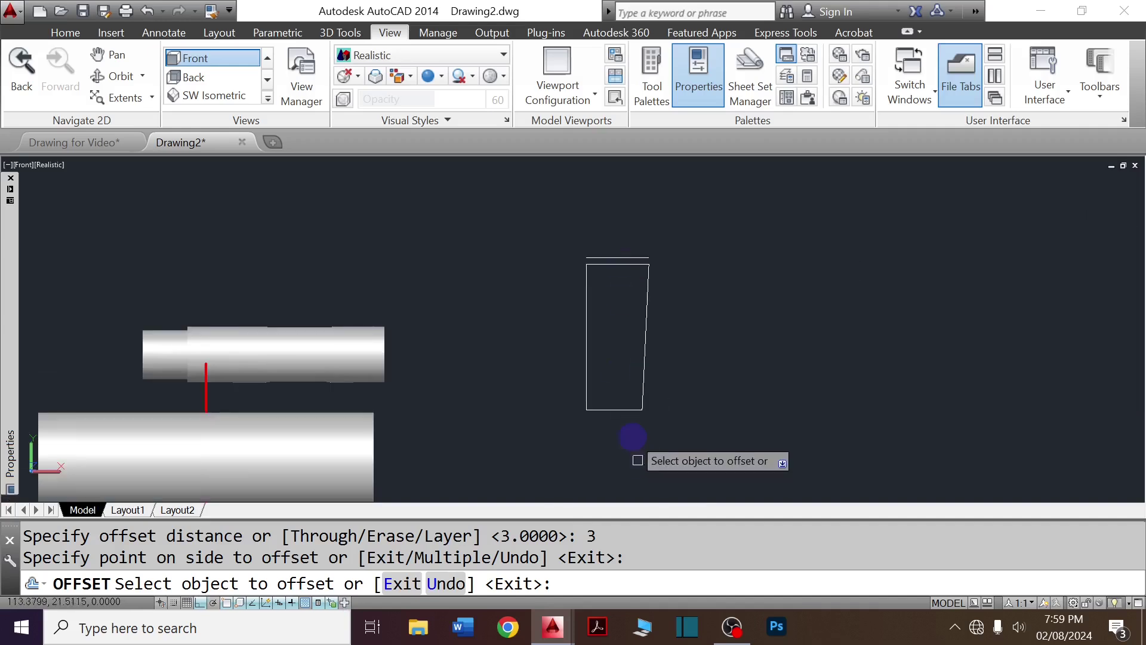
click(625, 411)
click(625, 438)
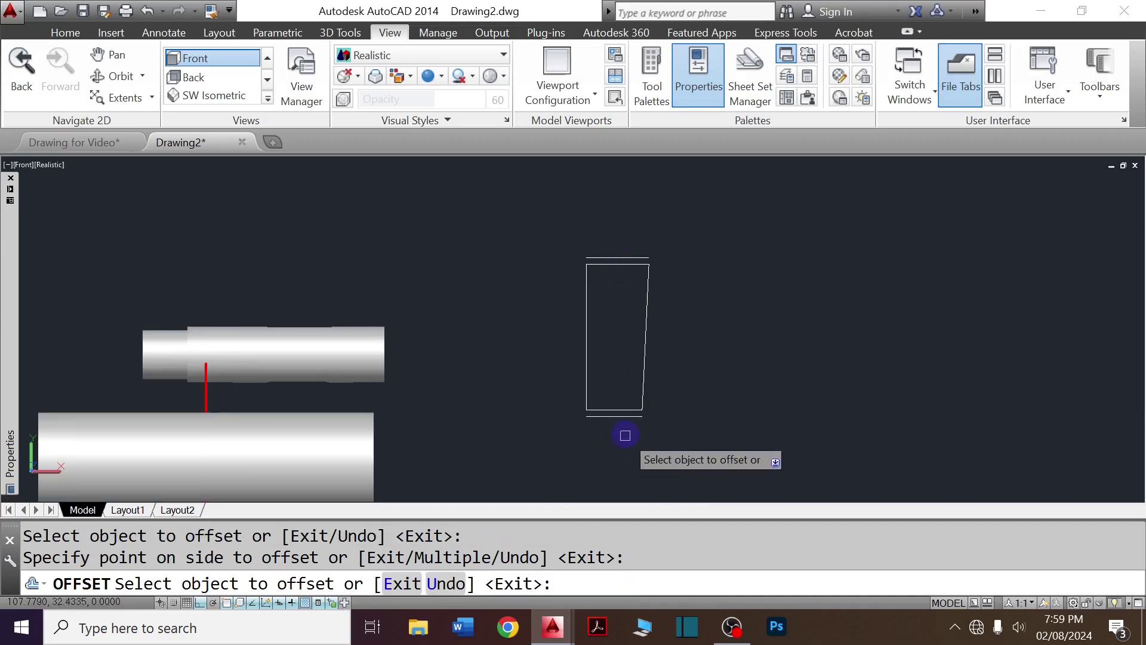
key(Return)
scroll(616, 258, up, 3)
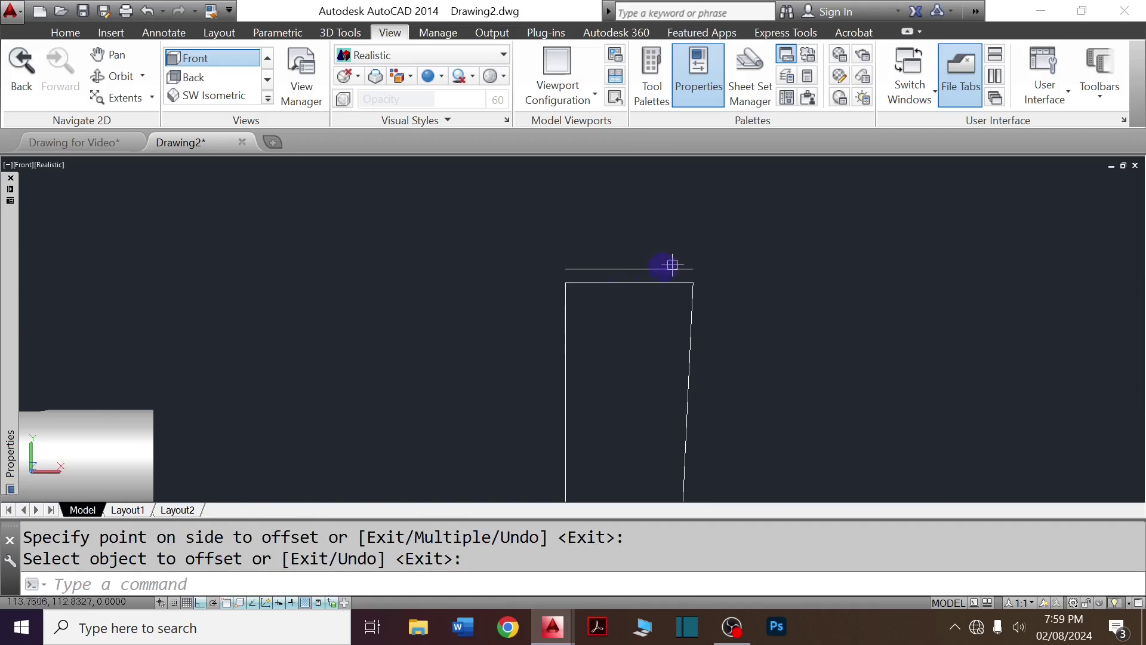
- Draw a 3-point arc across the top end, bulging up to the offset line
text(a)
key(Return)
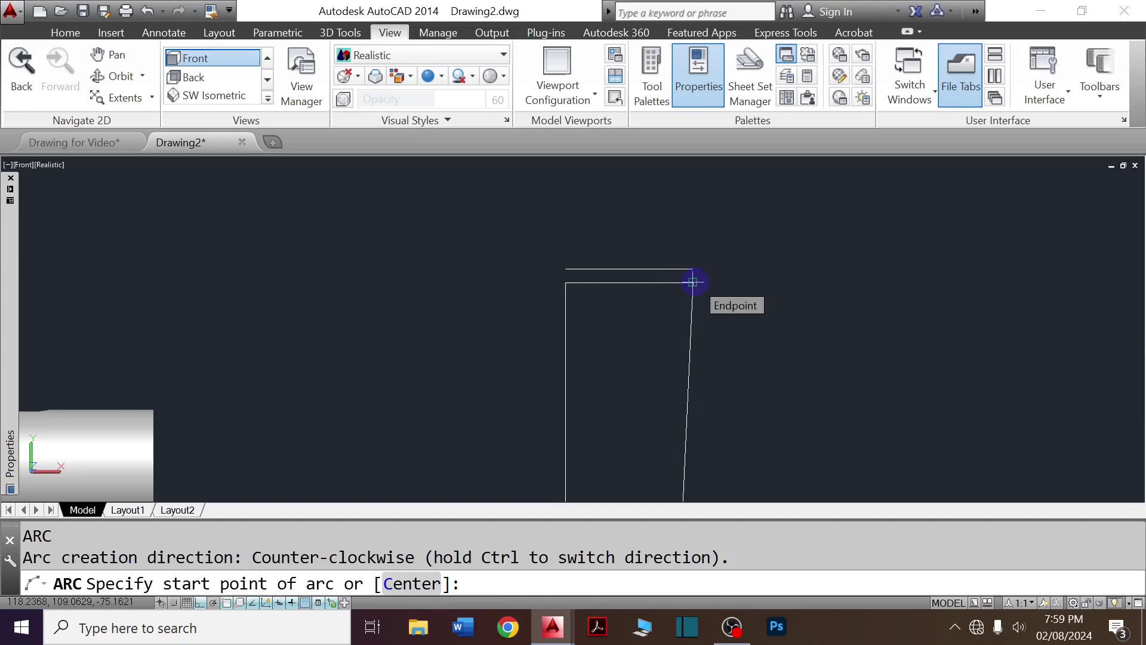
click(693, 282)
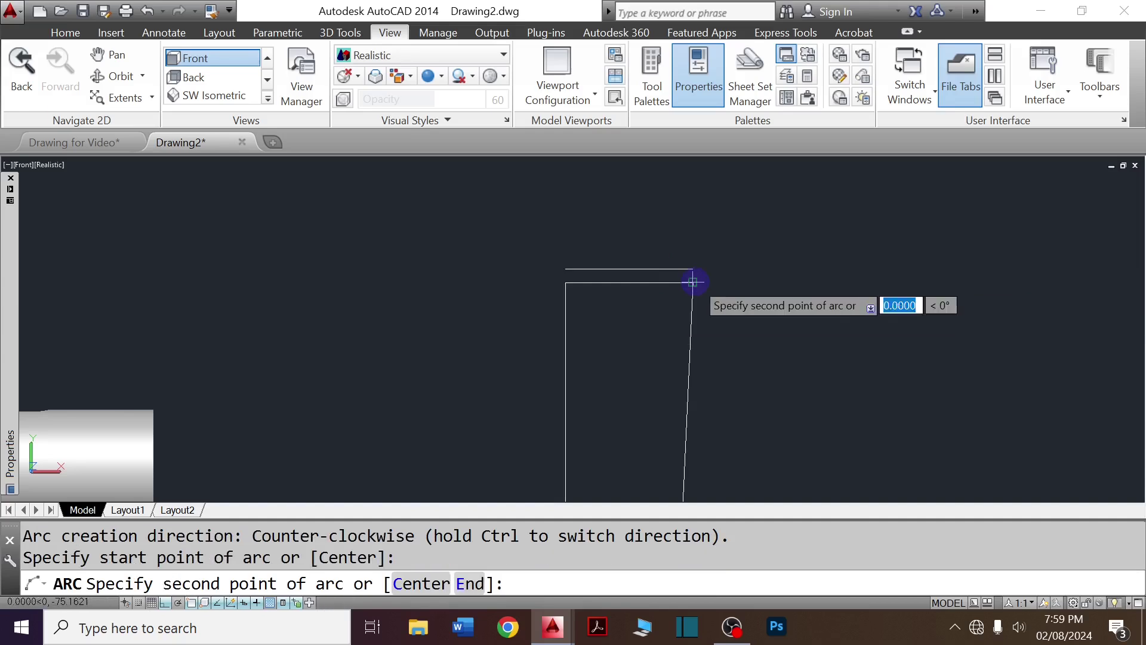
click(629, 269)
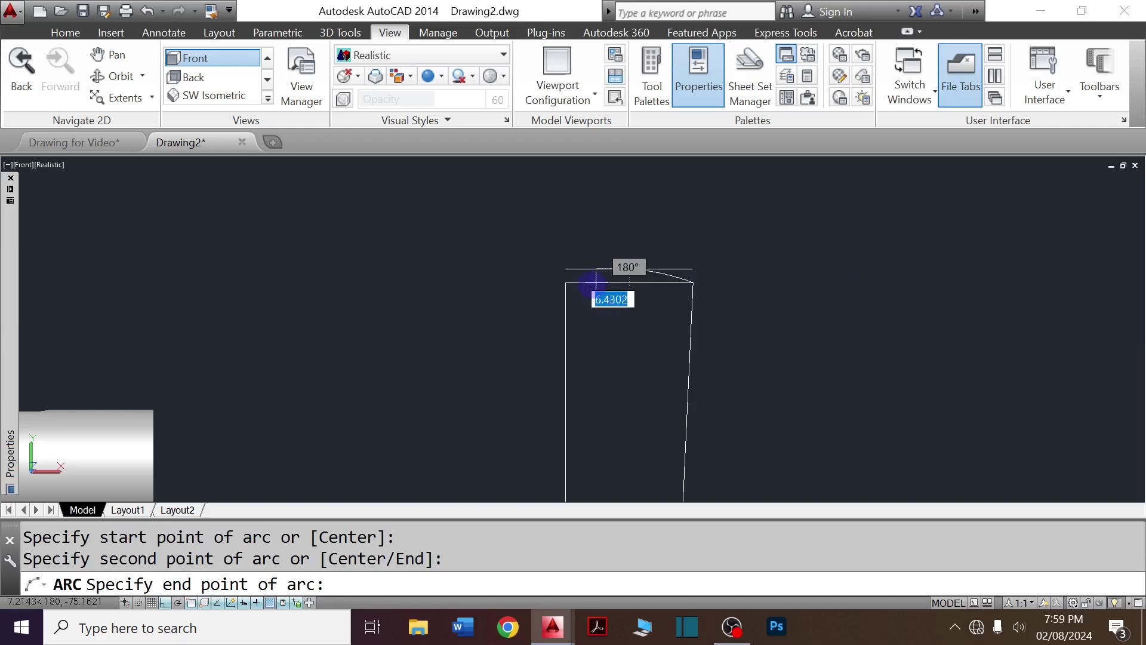
click(565, 281)
scroll(573, 244, down, 2)
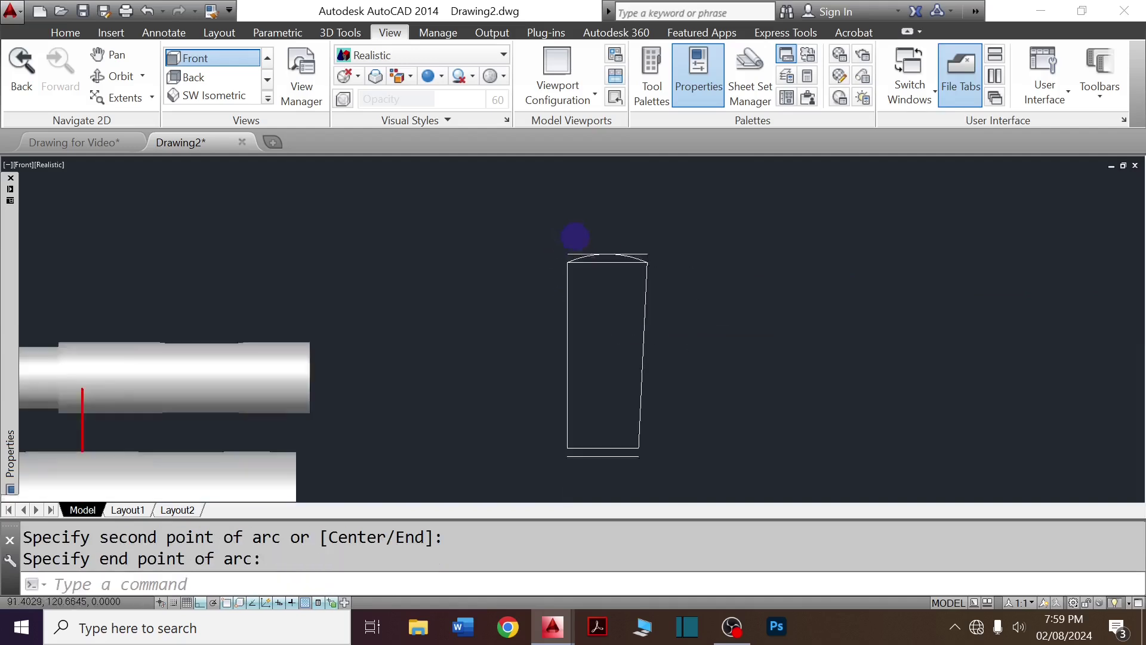
scroll(621, 246, down, 2)
click(577, 353)
scroll(586, 380, up, 3)
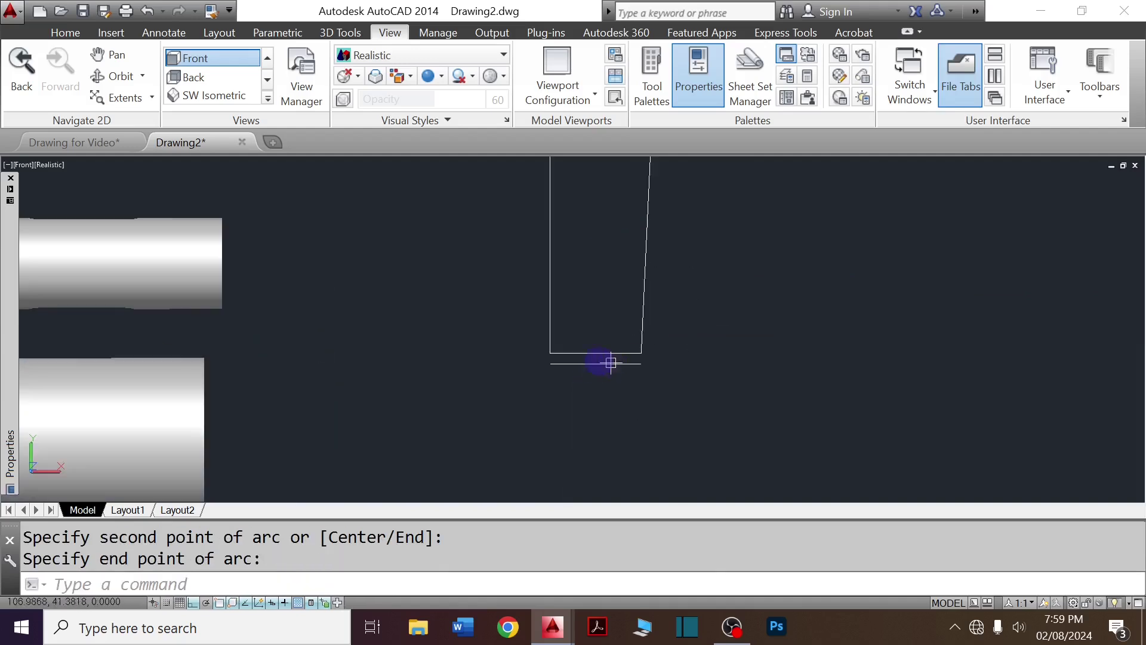
- Draw a 3-point arc across the bottom end and erase the helper line beneath it
key(Return)
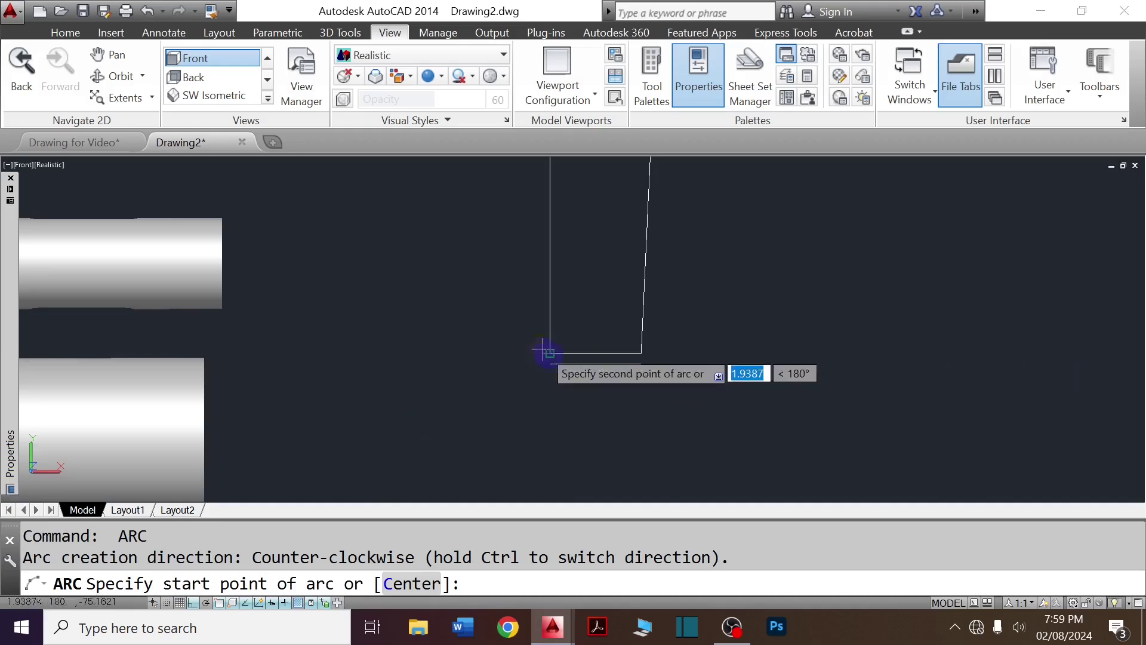
click(543, 352)
scroll(543, 351, up, 2)
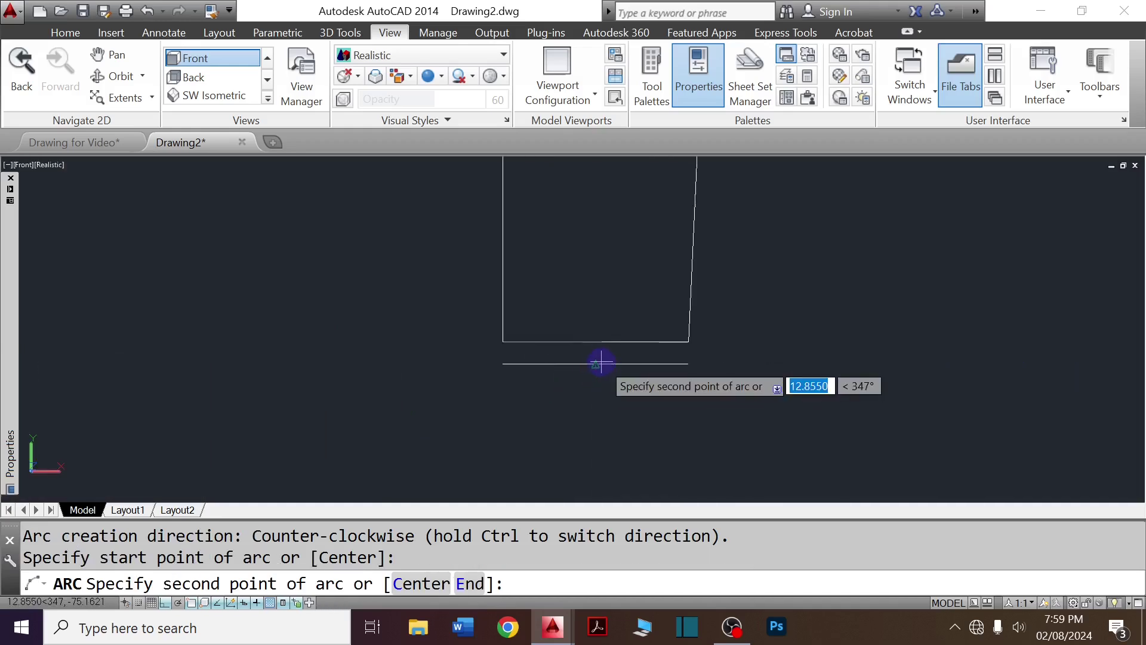
click(597, 363)
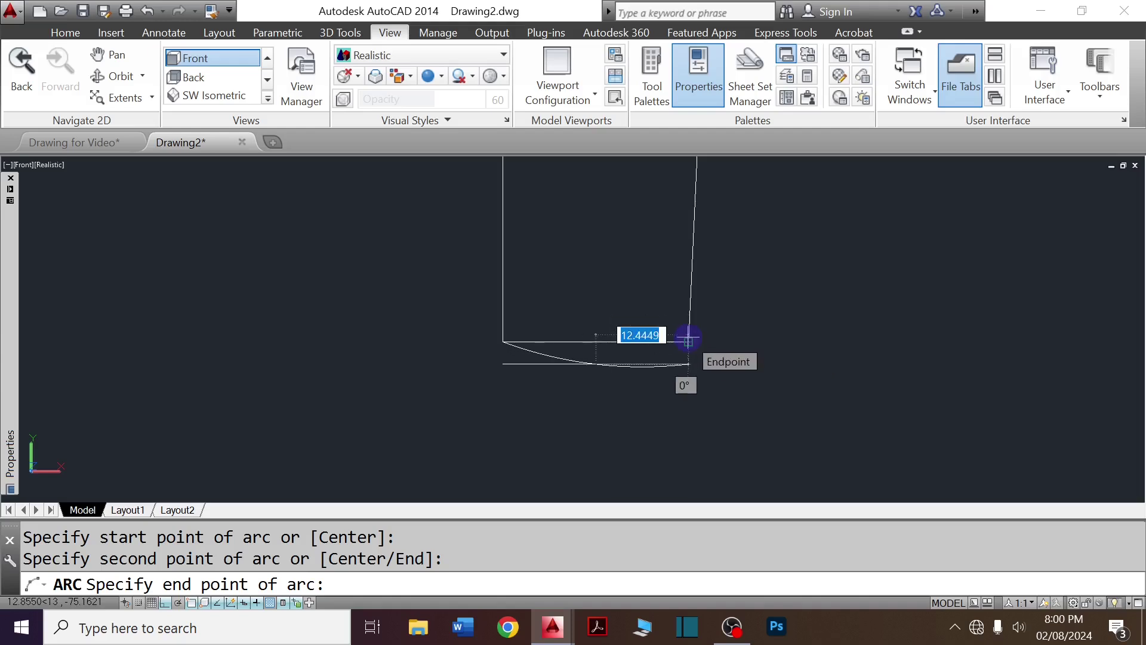
scroll(689, 339, up, 3)
click(688, 340)
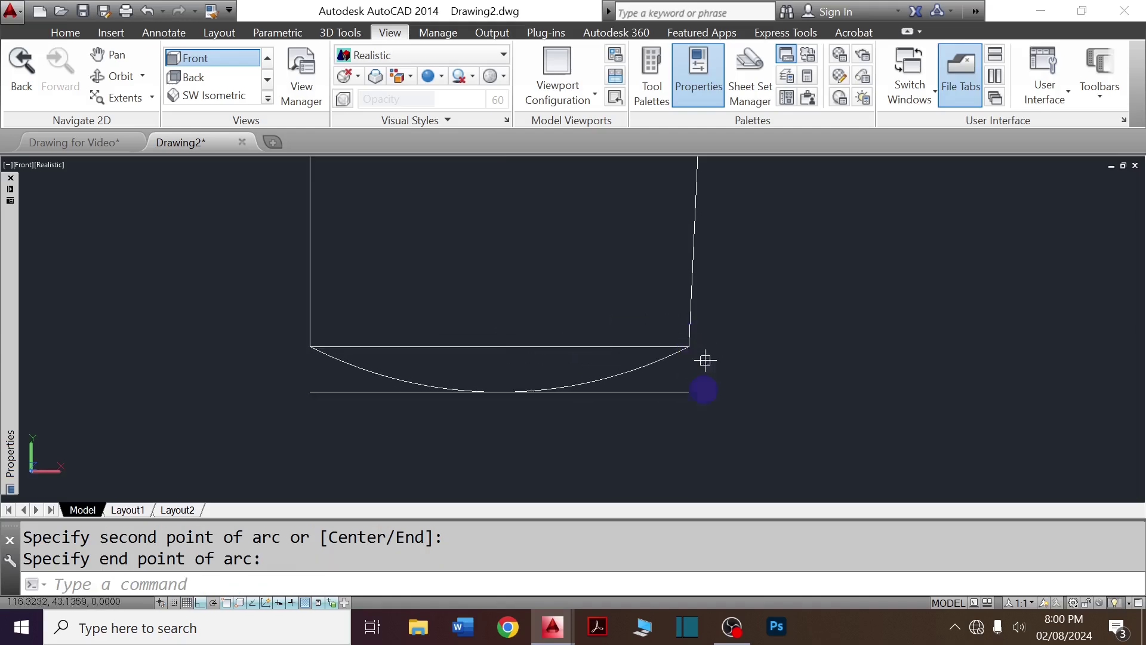
click(679, 393)
key(Delete)
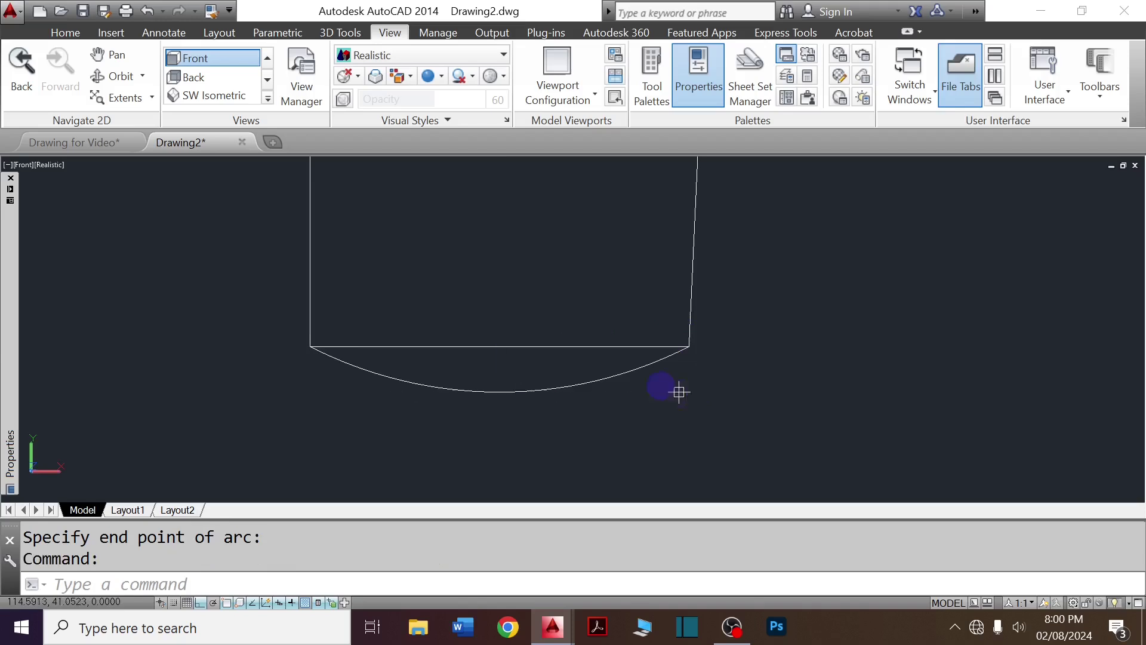
click(619, 348)
- Erase the leftover helper lines above and below the cotter arcs
key(Delete)
scroll(574, 441, down, 2)
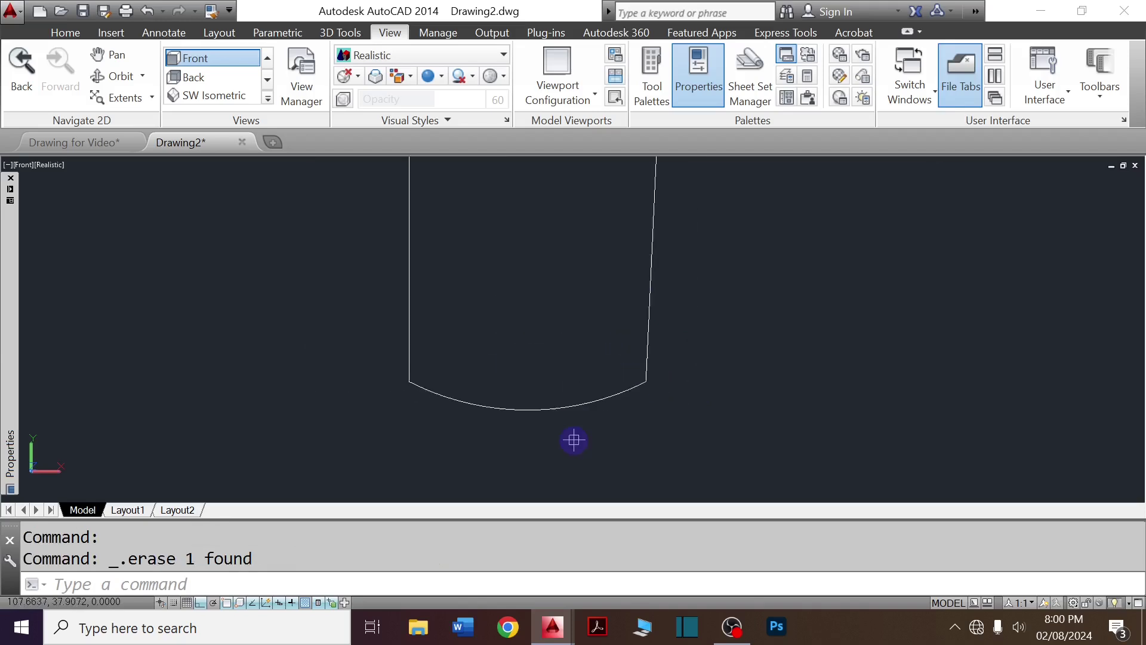
scroll(570, 436, down, 3)
scroll(569, 287, up, 2)
scroll(574, 247, up, 1)
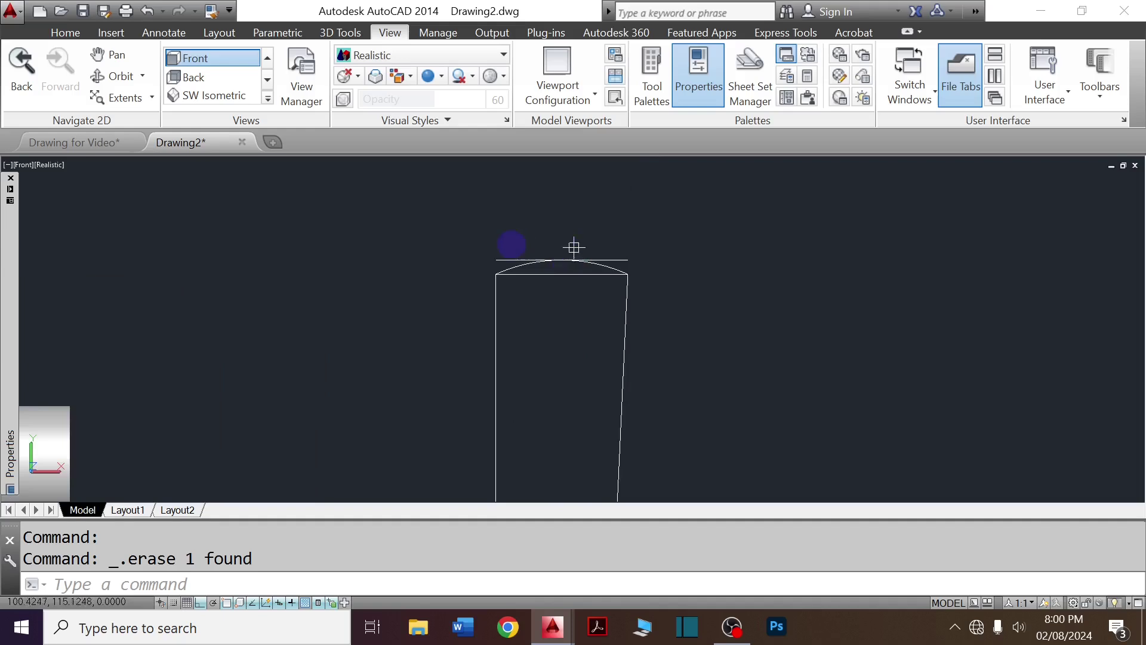
click(499, 259)
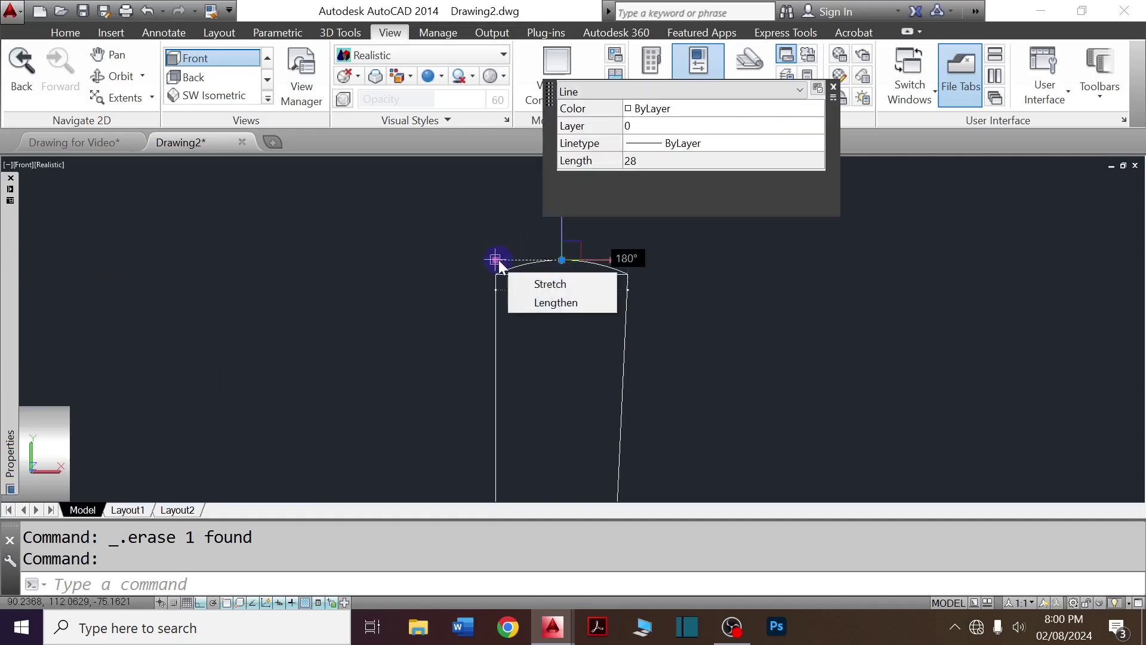
key(Delete)
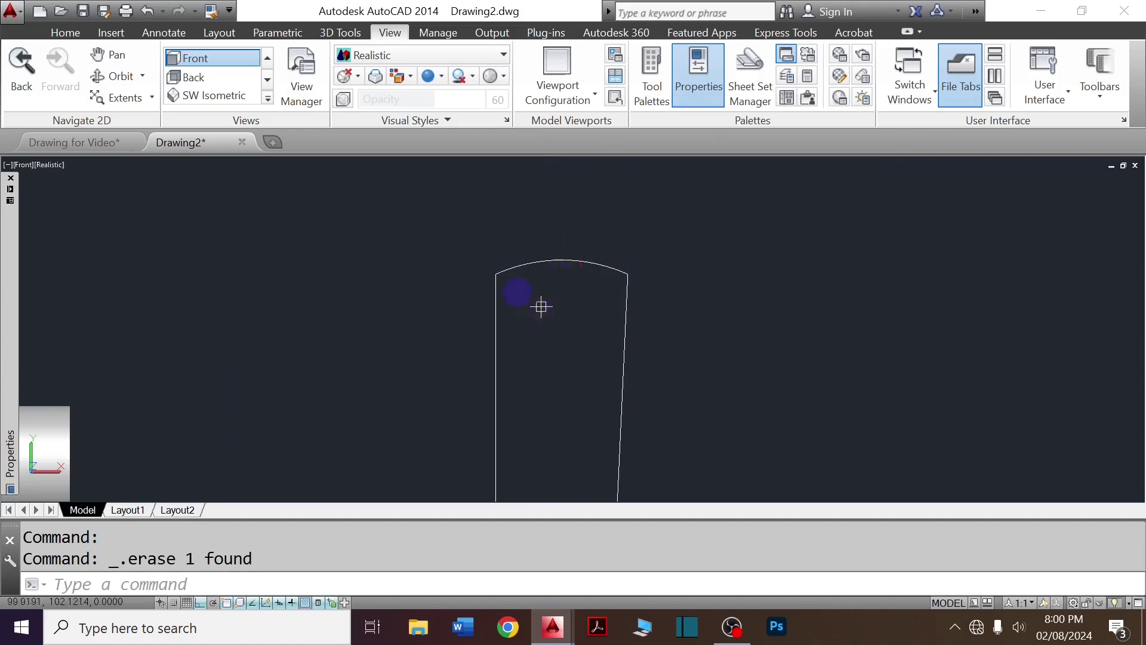
scroll(514, 280, down, 3)
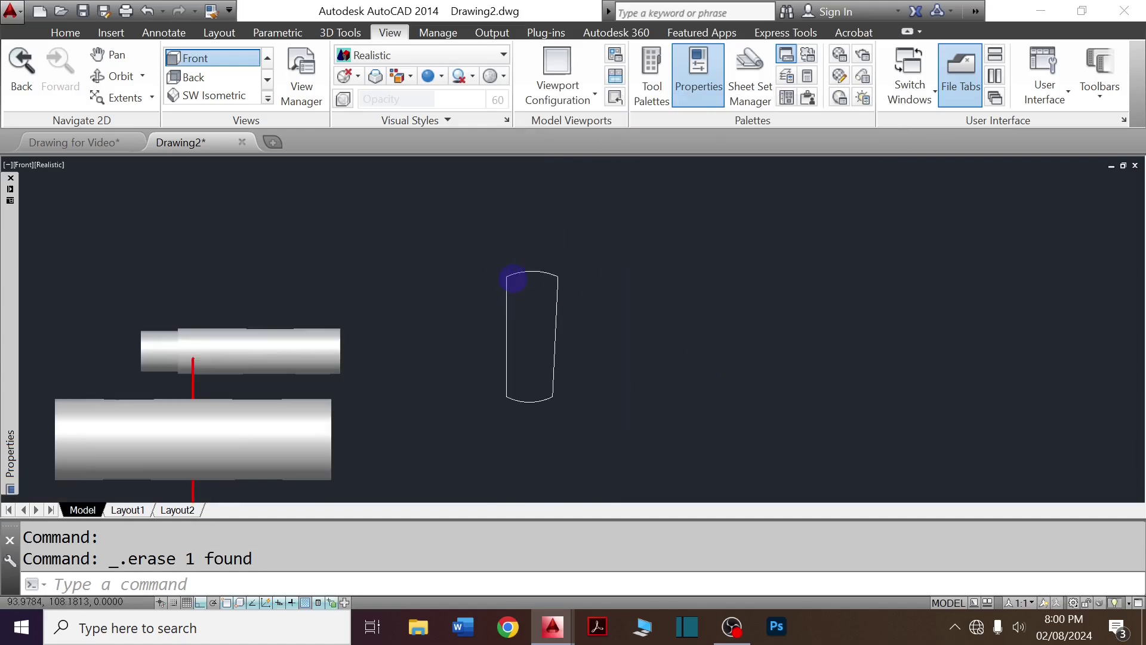
- Turn the four-piece cotter outline into a single region with REG
click(467, 244)
click(612, 429)
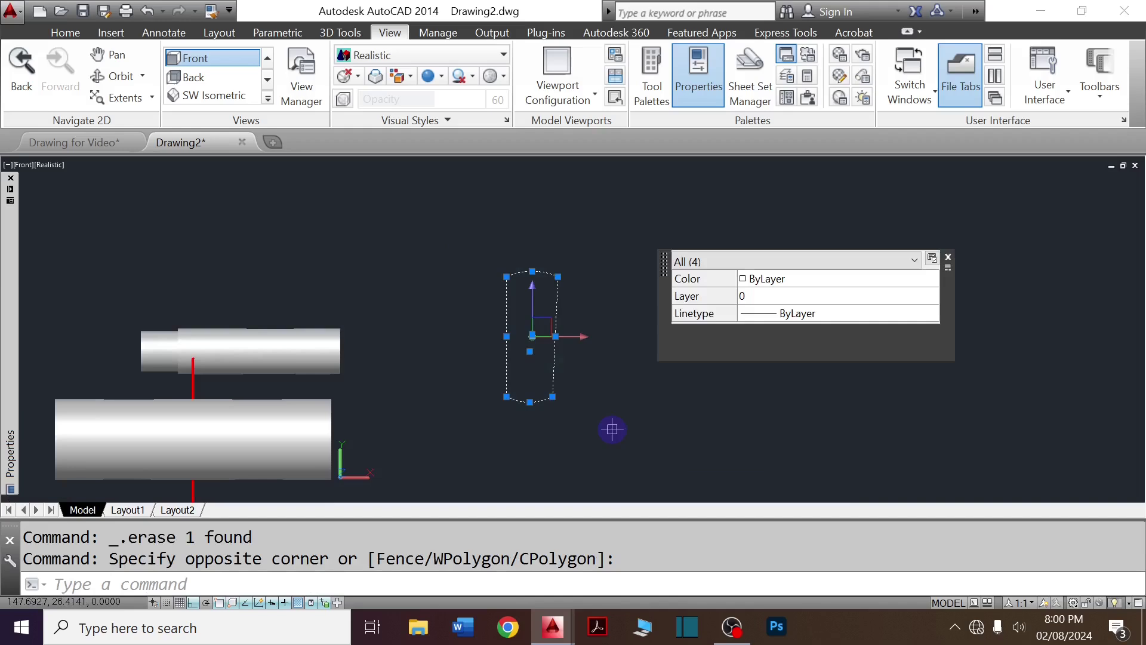
text(REg)
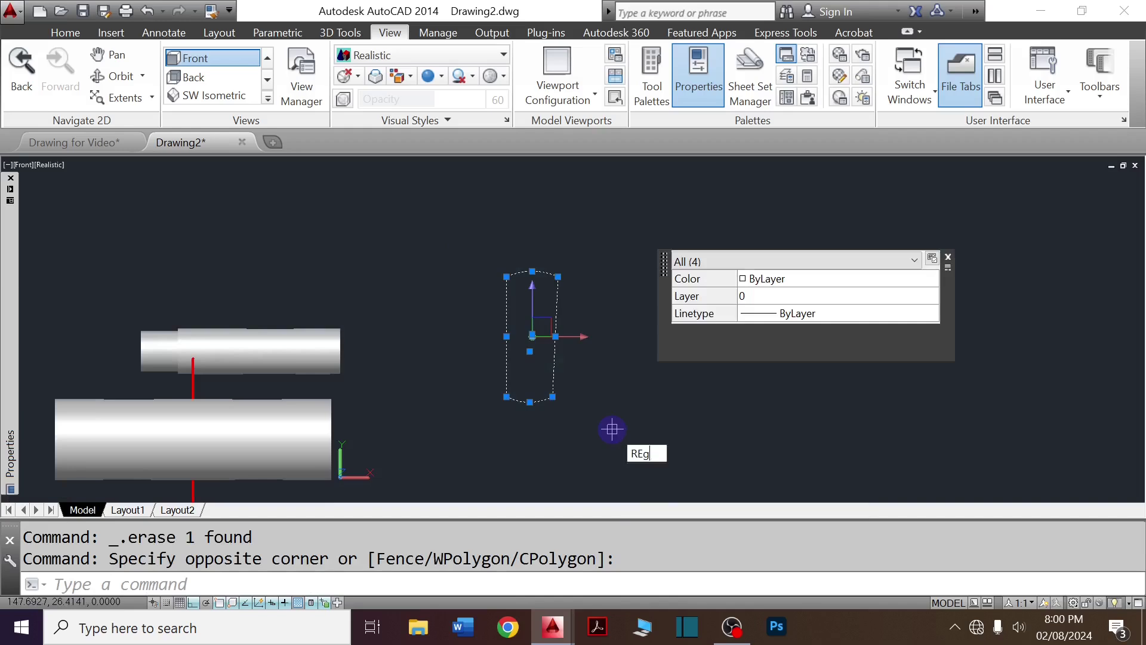
key(Return)
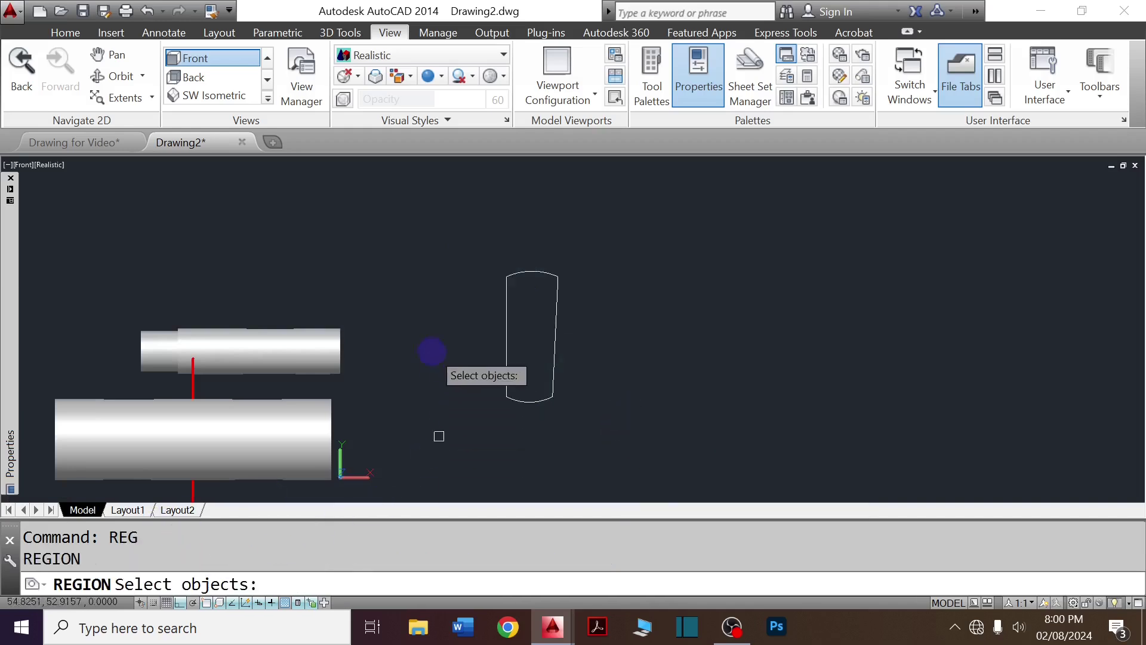
click(452, 231)
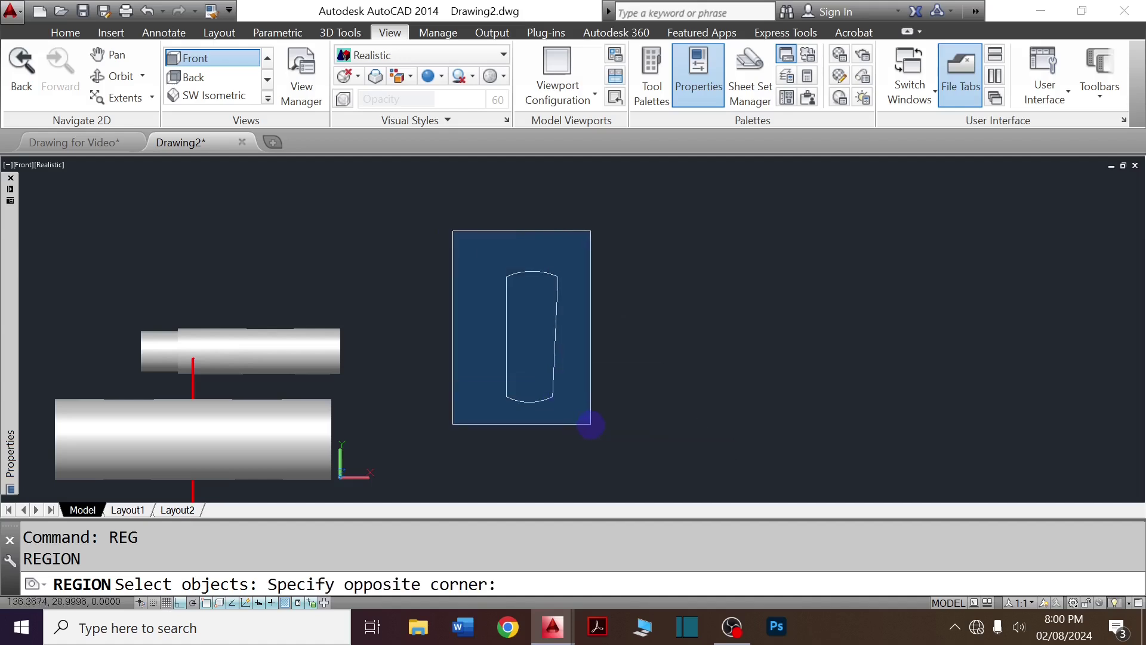
click(591, 424)
key(Return)
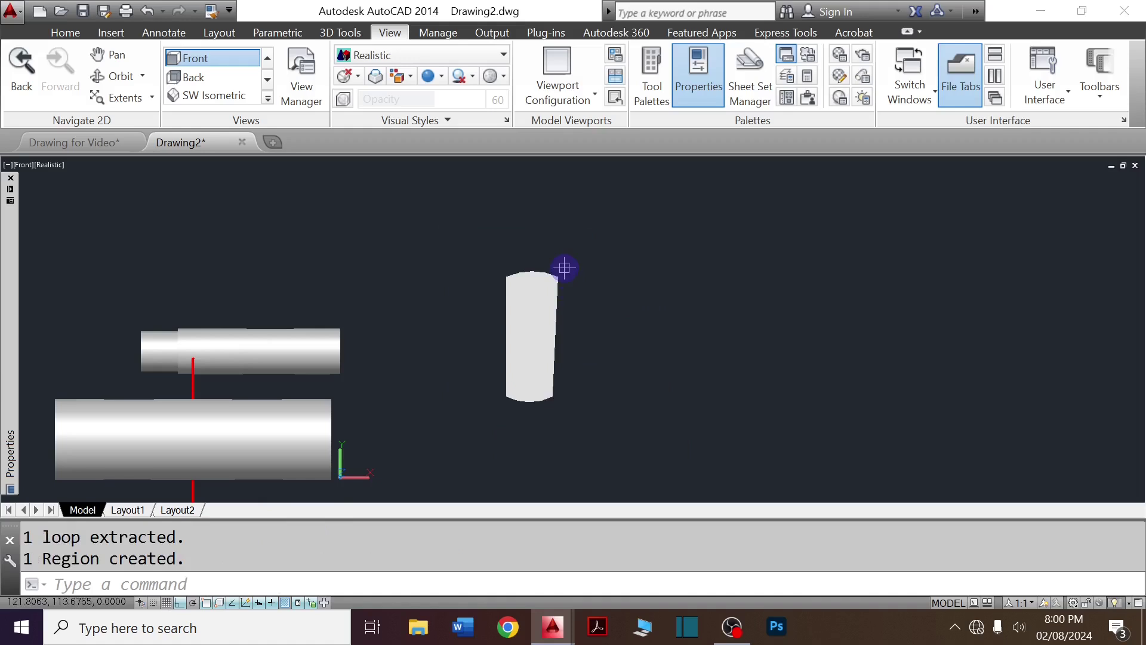
scroll(564, 269, down, 2)
scroll(564, 278, up, 3)
text(ex)
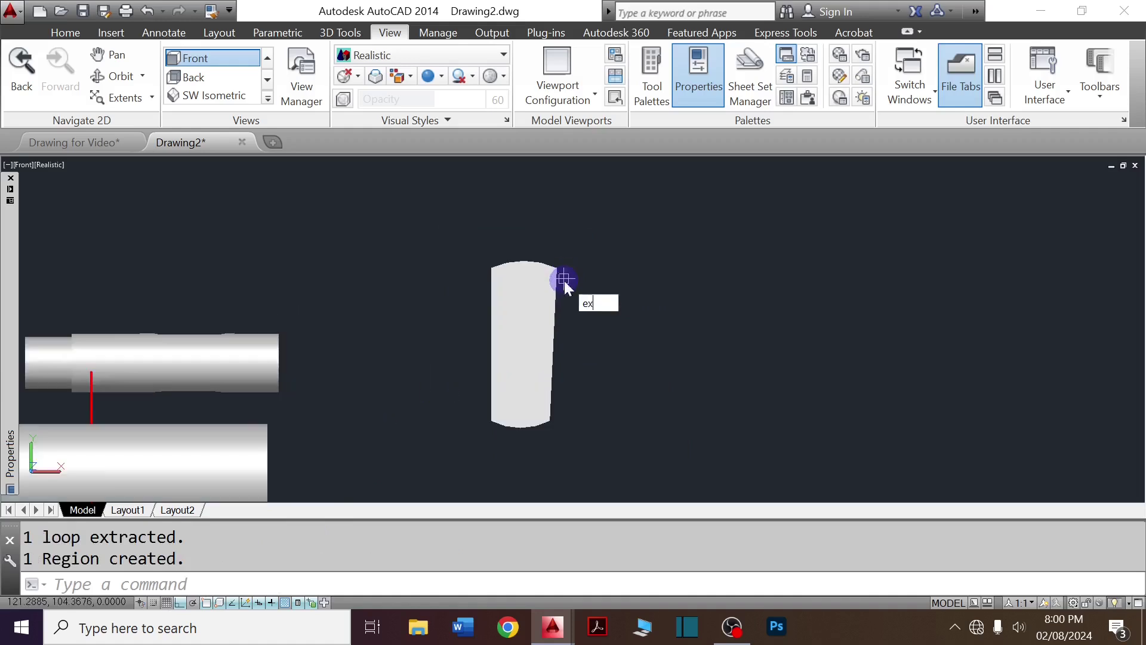
- Extrude the cotter region 6 units into a solid
text(t)
key(Return)
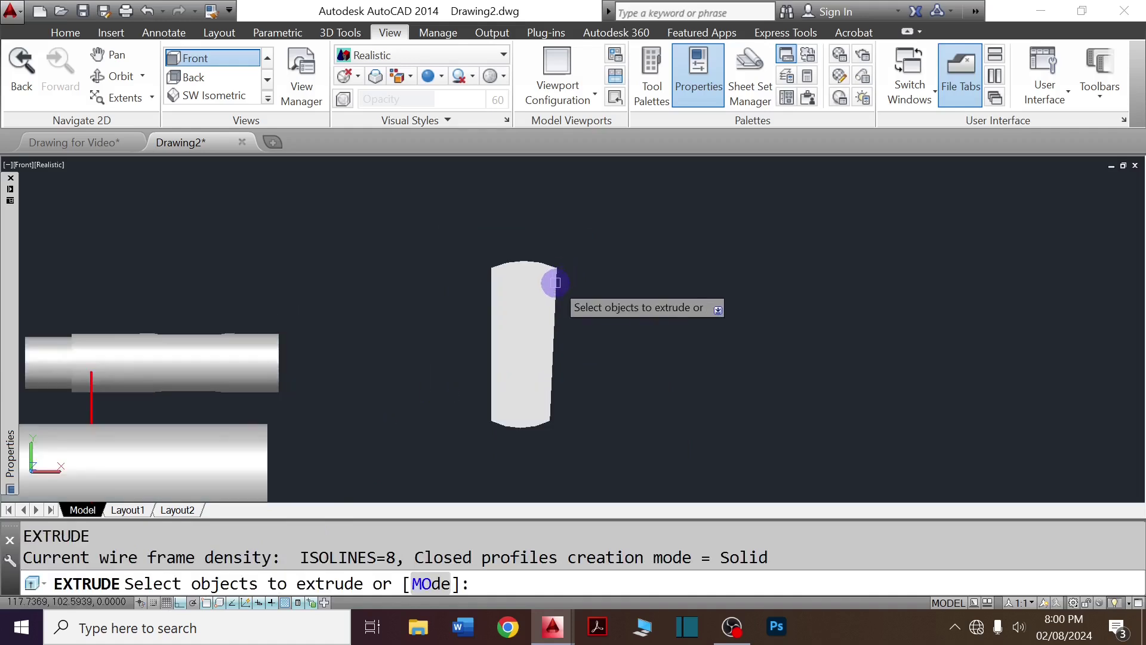
click(556, 282)
key(Return)
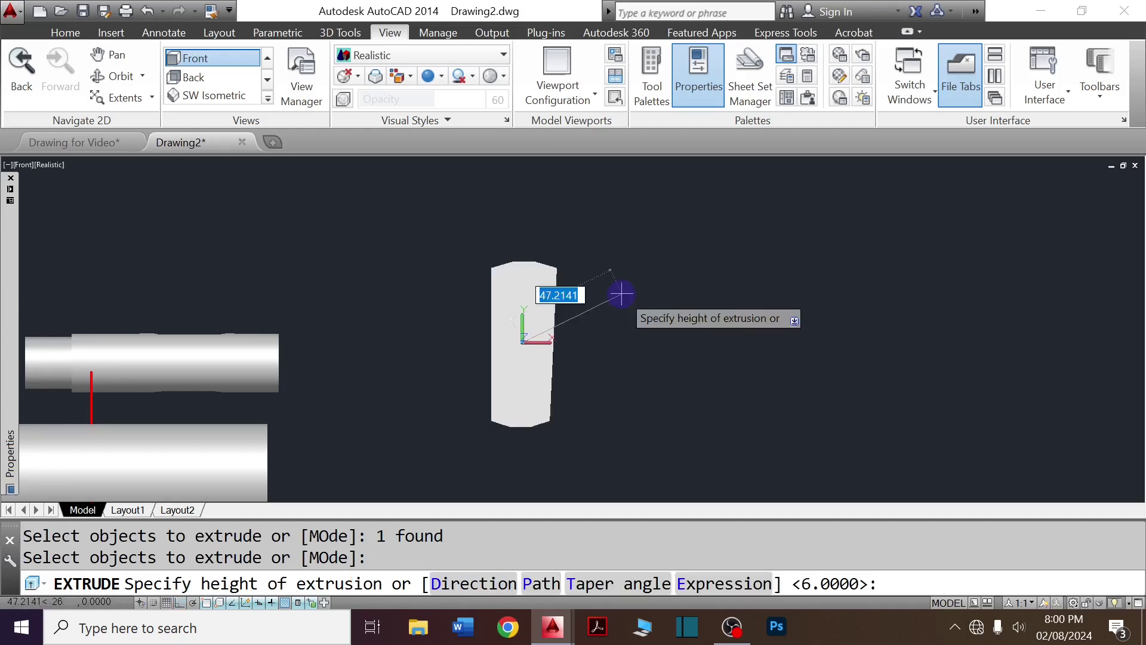
key(Return)
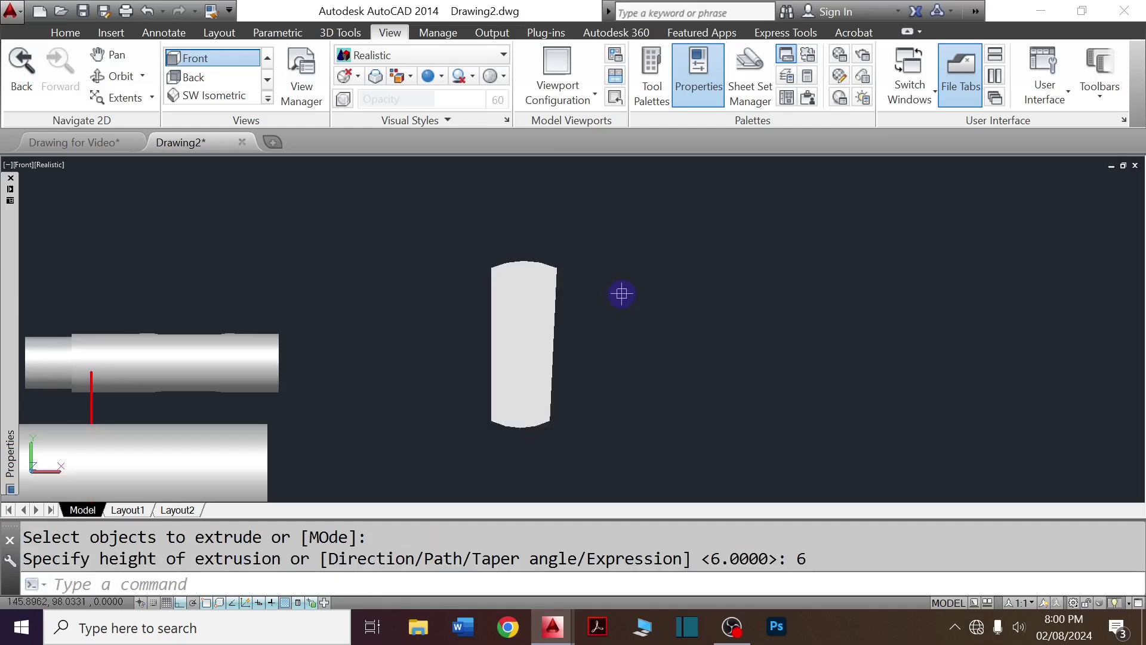
- Orbit the model and switch the visual style to Hidden
mouse_move(599, 289)
shift+middle_down()
mouse_move(597, 384)
mouse_move(559, 401)
mouse_move(545, 373)
shift+middle_up()
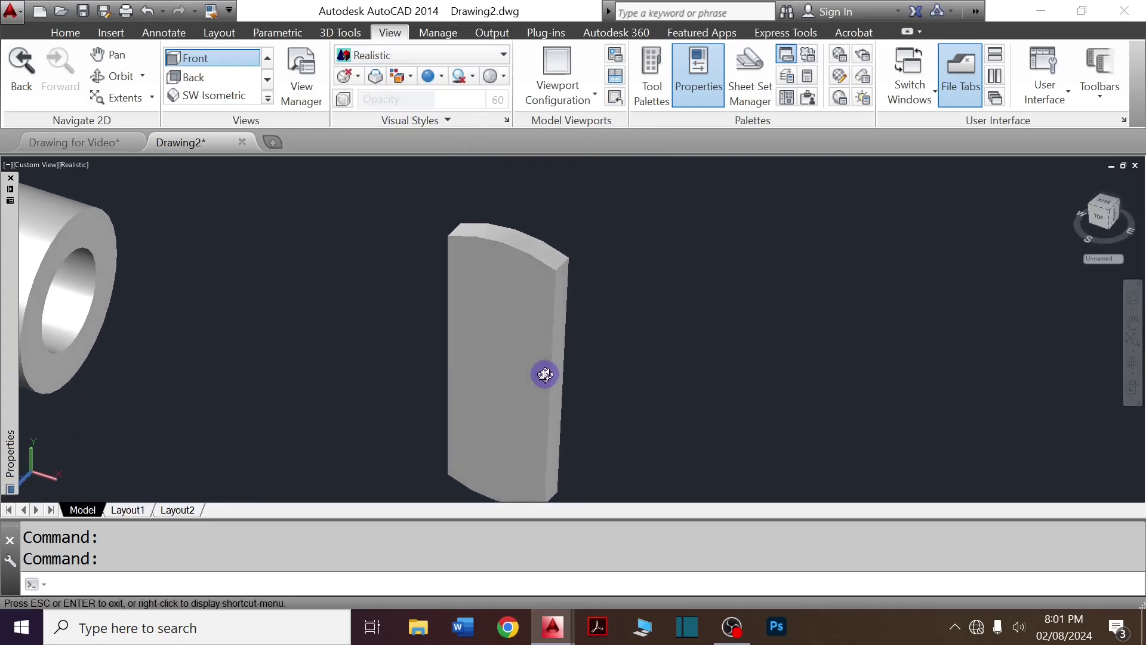
click(439, 56)
click(525, 99)
mouse_move(594, 513)
shift+middle_down()
mouse_move(555, 430)
mouse_move(550, 439)
shift+middle_up()
key(ctrl+Tab)
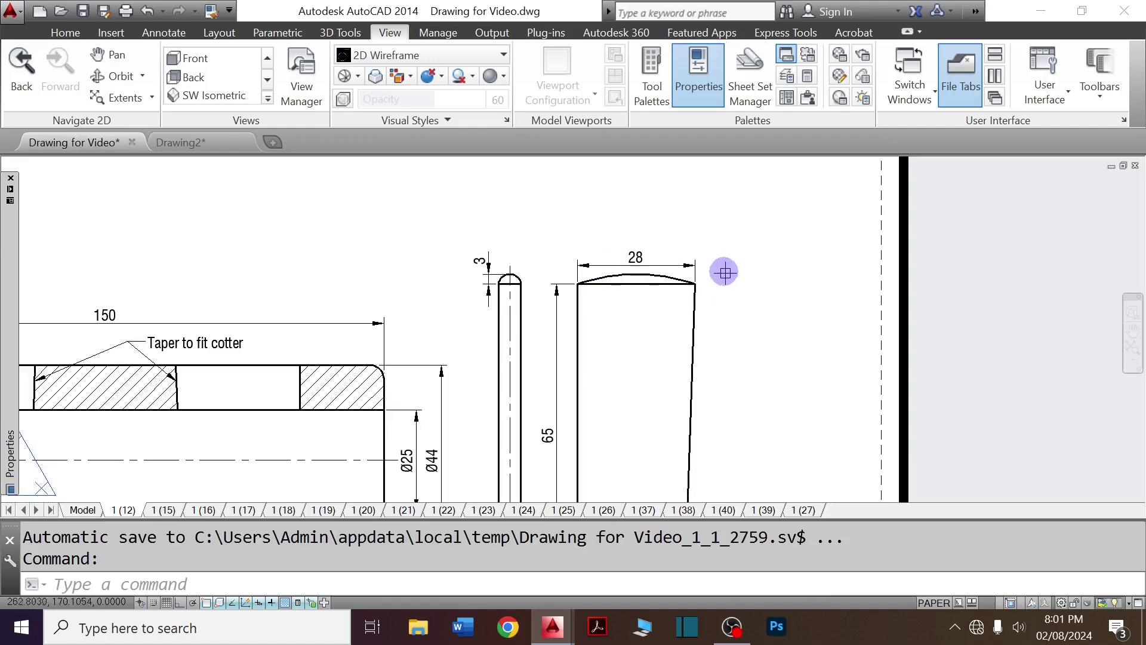
scroll(639, 258, down, 2)
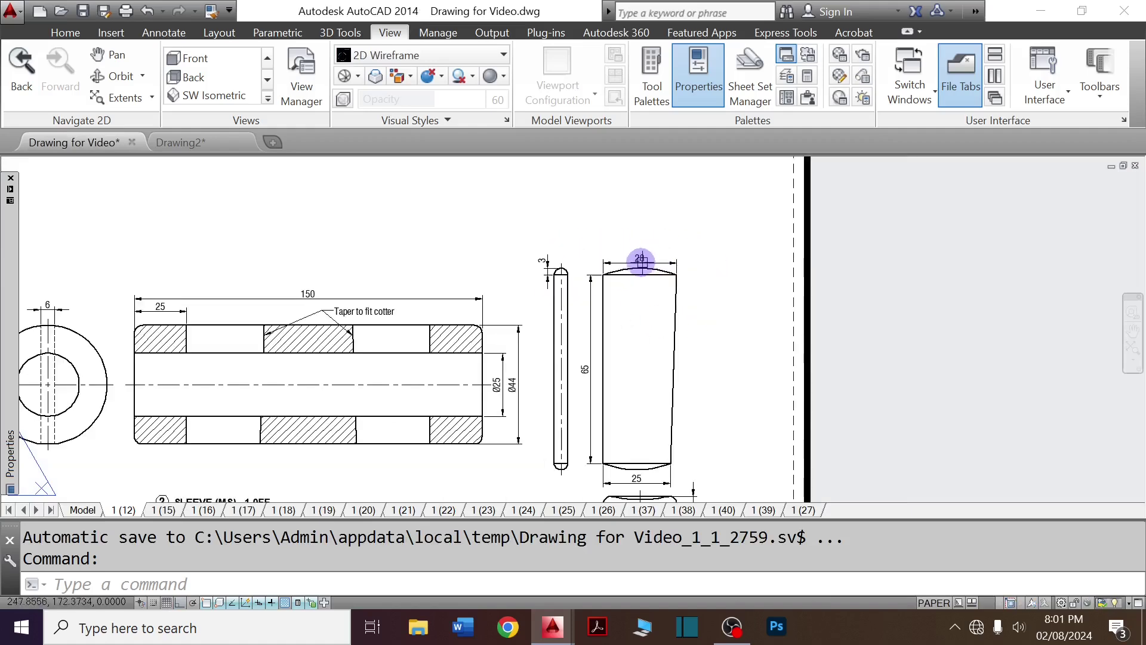
scroll(641, 281, down, 1)
scroll(610, 436, up, 4)
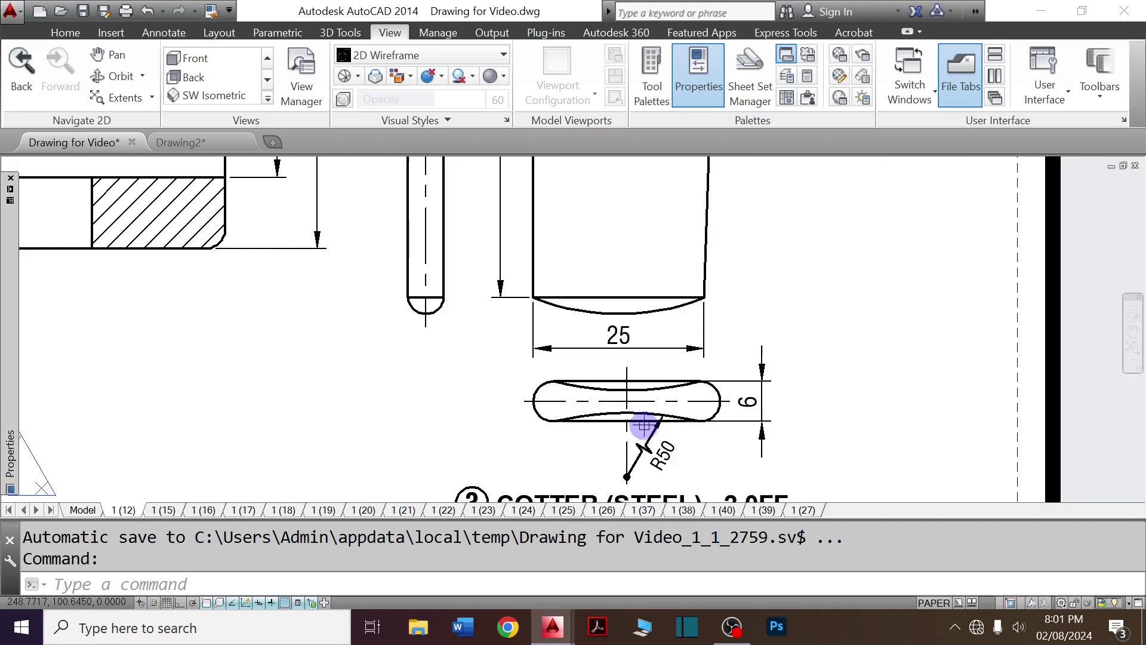
scroll(611, 428, up, 2)
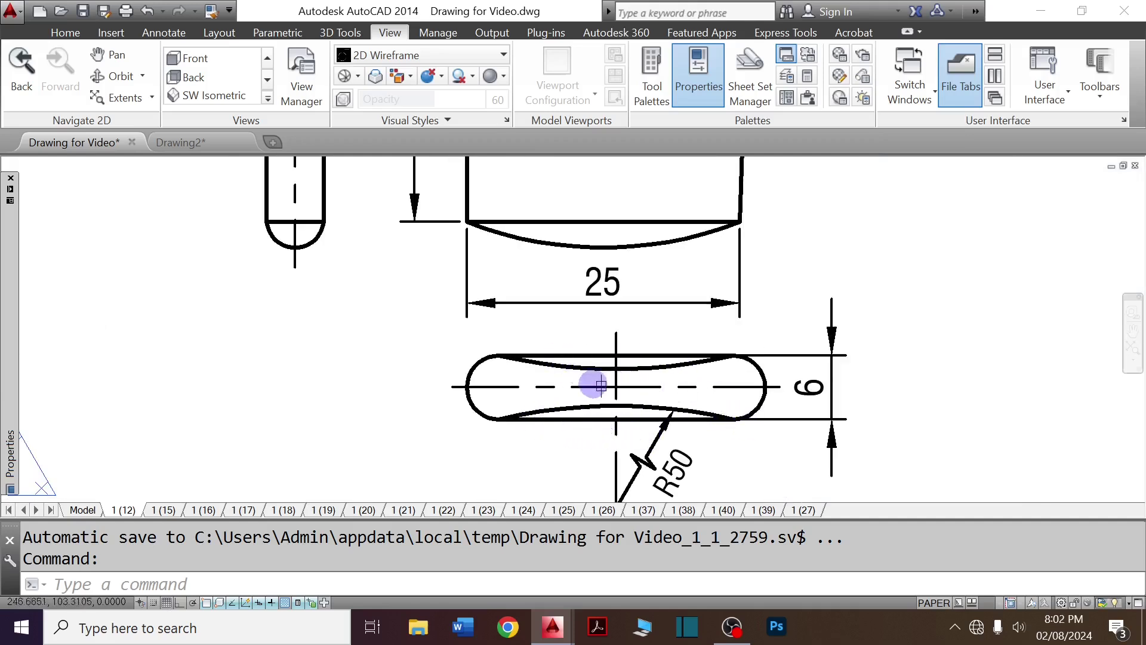
scroll(544, 423, down, 2)
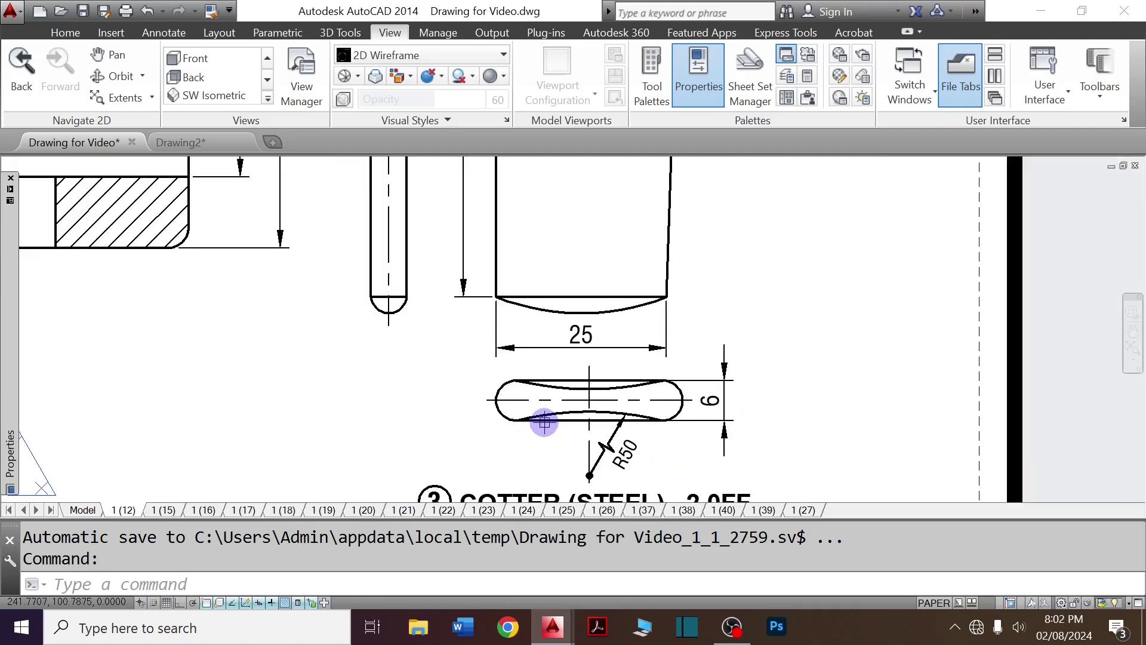
key(ctrl+Tab)
- Switch to Top view and draw a 28 by 6 rectangle
click(266, 100)
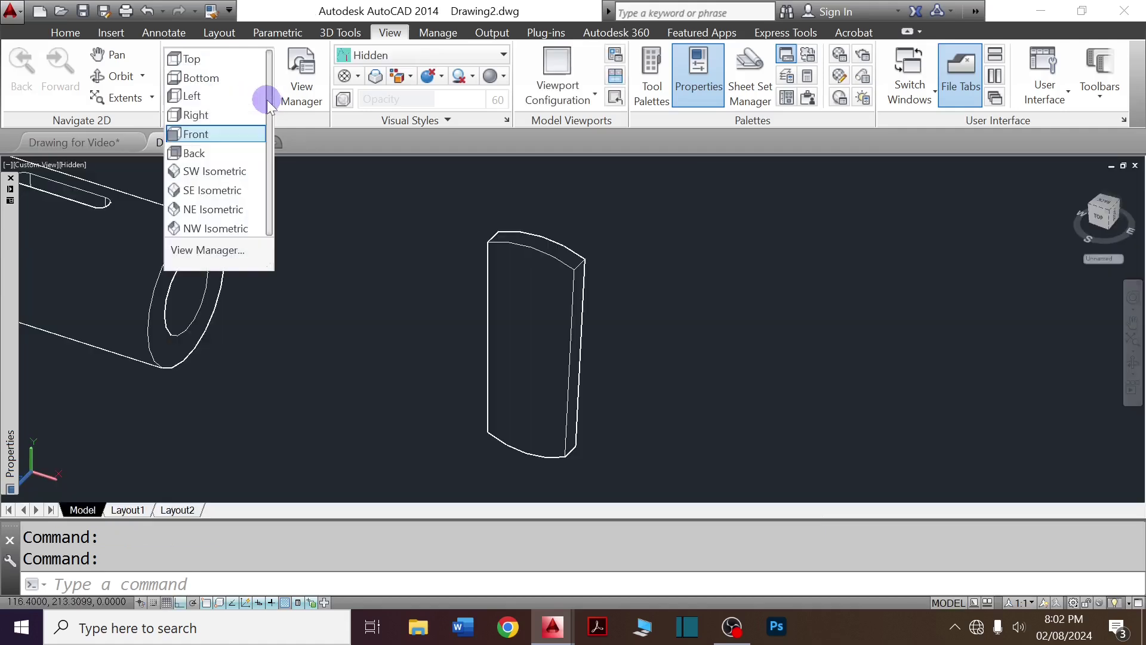
click(235, 59)
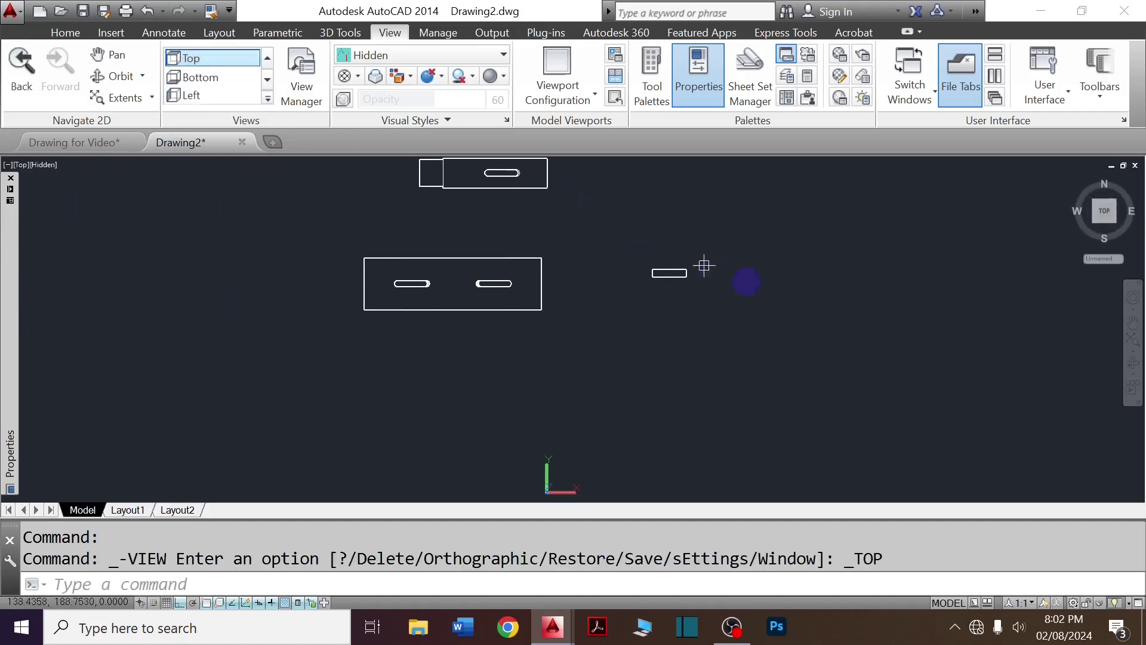
scroll(780, 291, up, 3)
scroll(521, 354, up, 3)
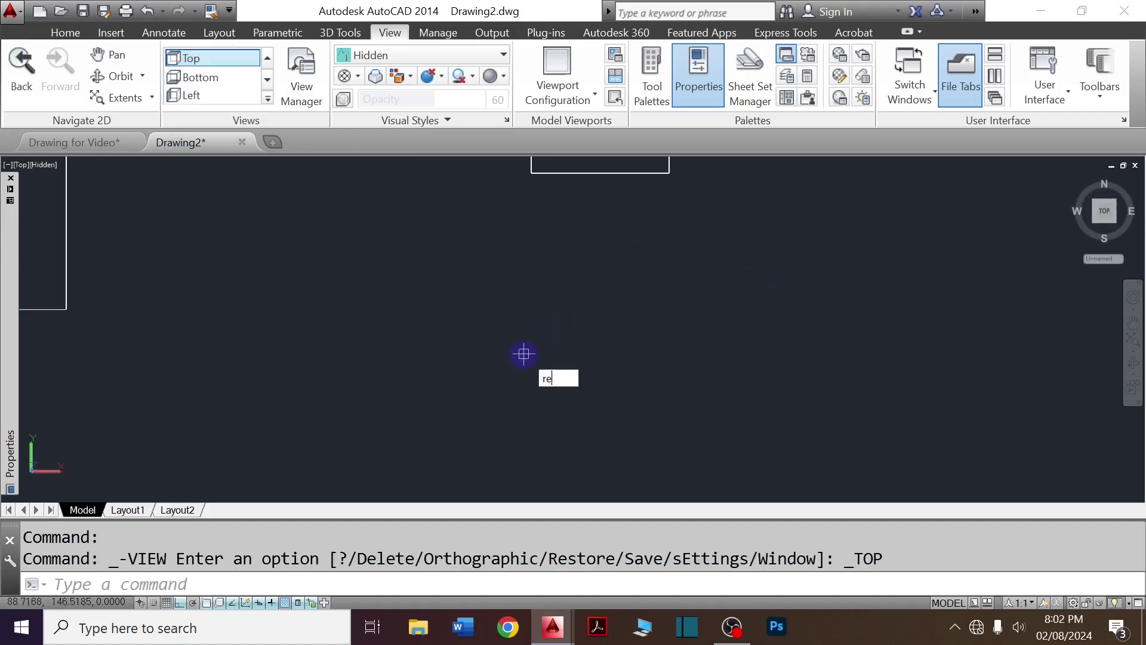
text(c)
key(Return)
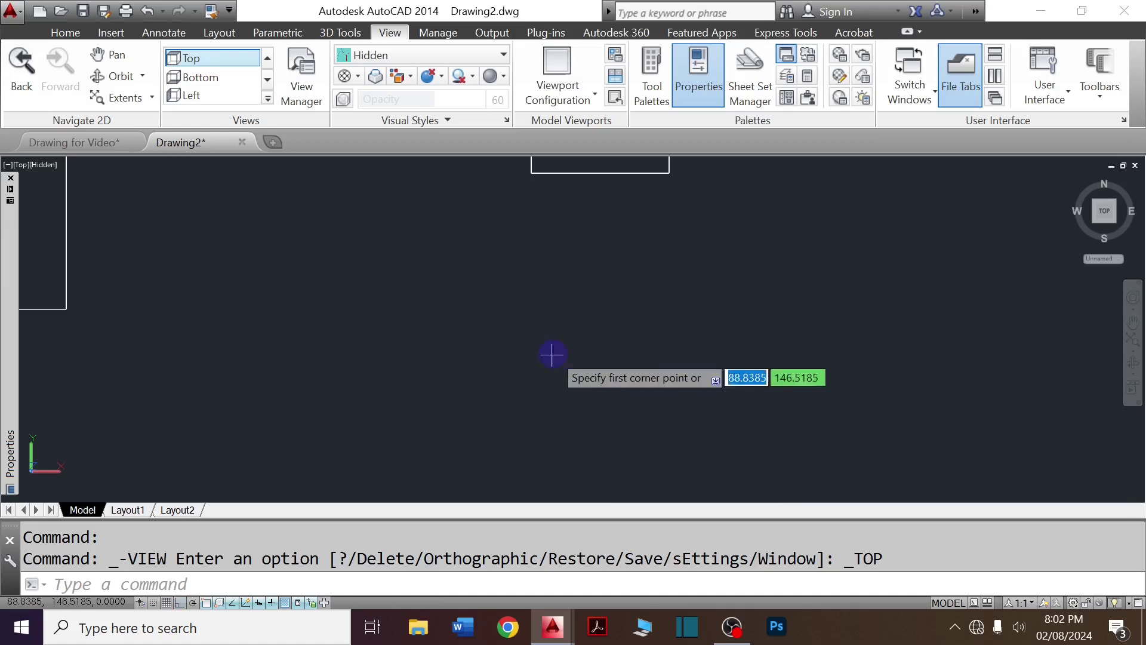
click(553, 267)
text(28)
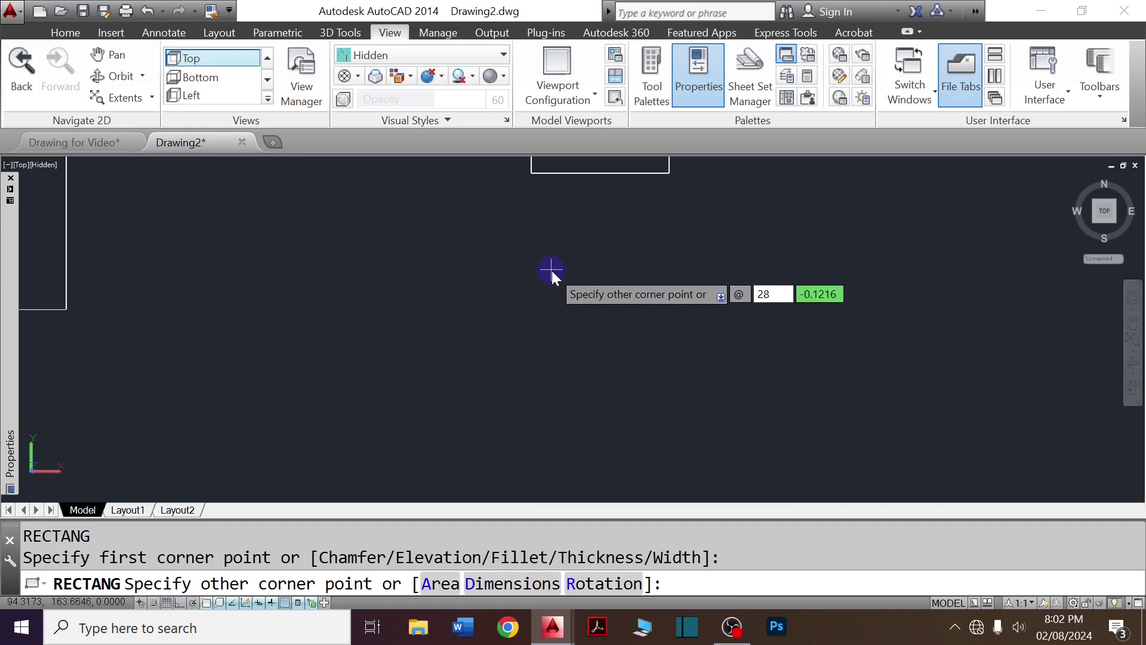
key(Tab)
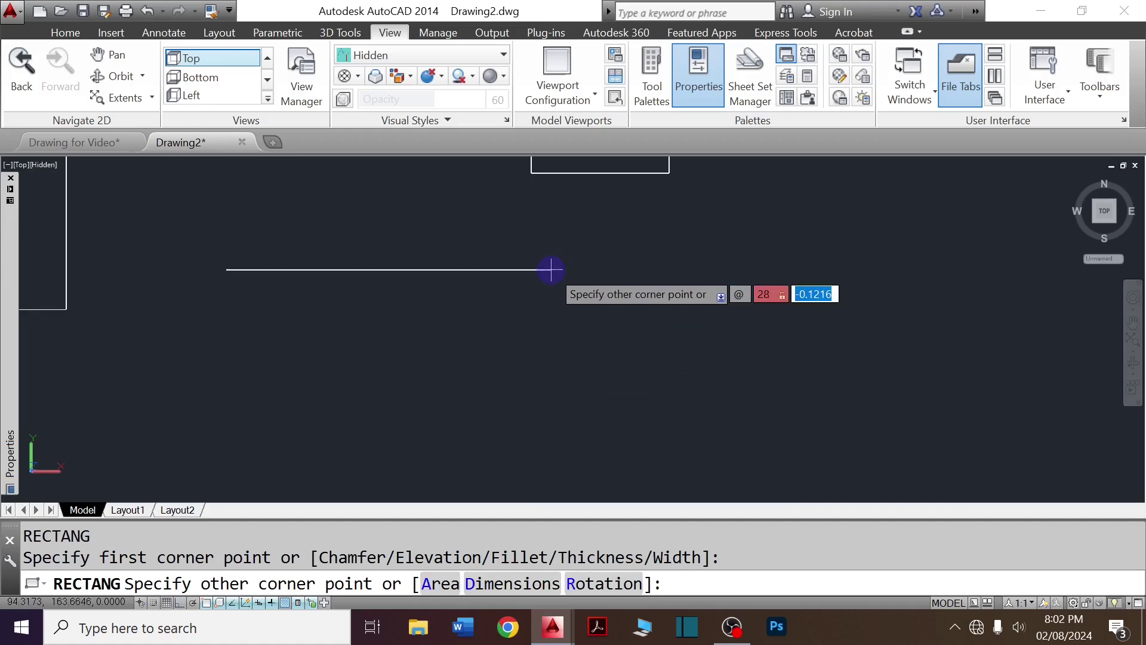
text(6)
key(Return)
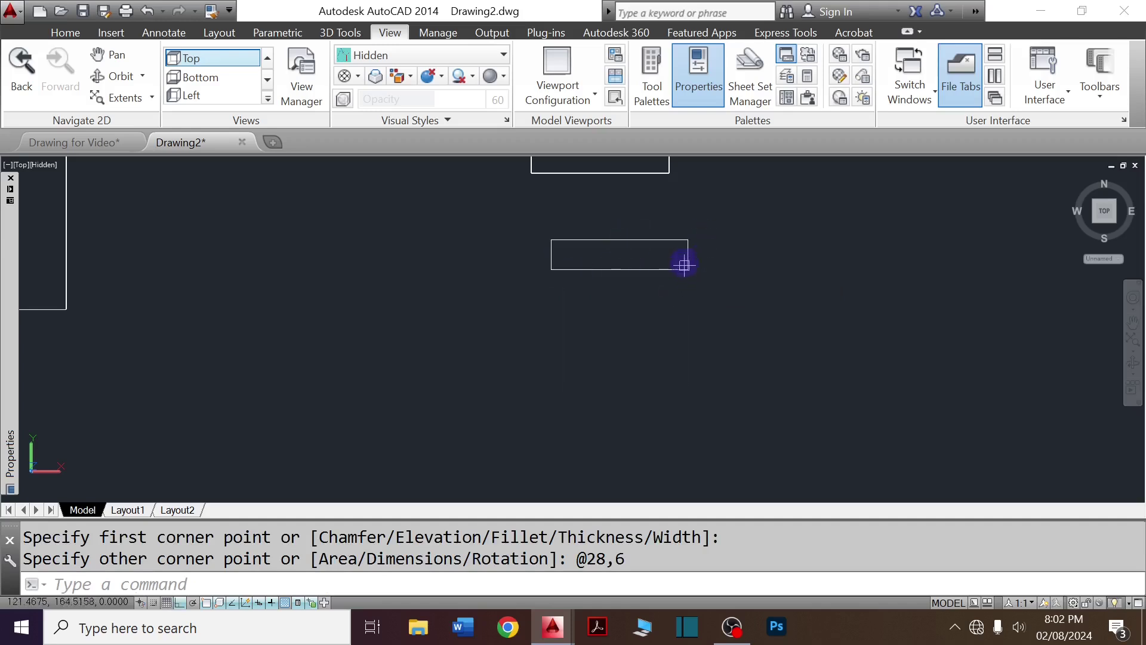
- Fillet all four rectangle corners at radius 3 using the Multiple and Polyline options
scroll(684, 263, up, 2)
scroll(684, 263, up, 2)
text(f)
key(Return)
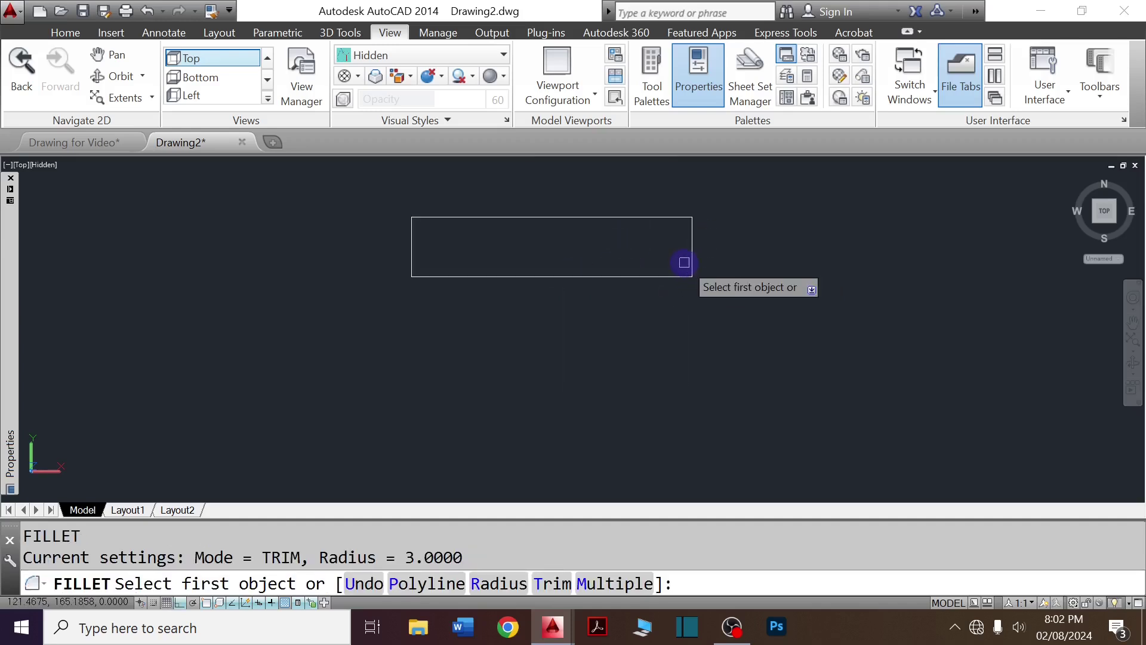
text(m)
key(Return)
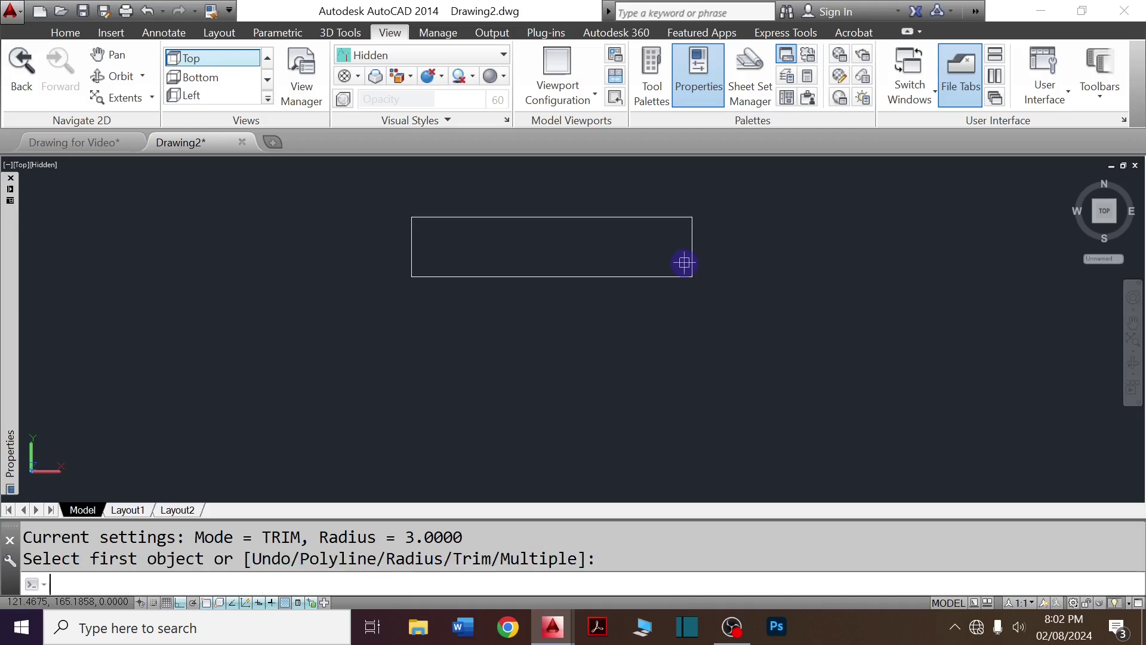
text(p)
key(Return)
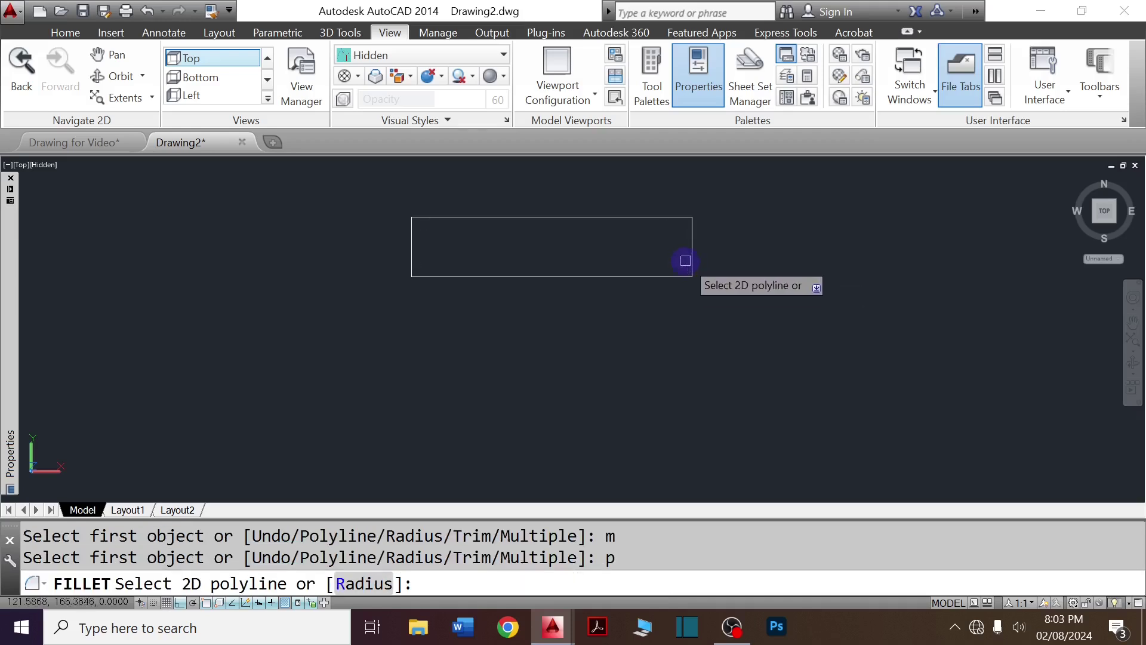
click(686, 259)
click(688, 260)
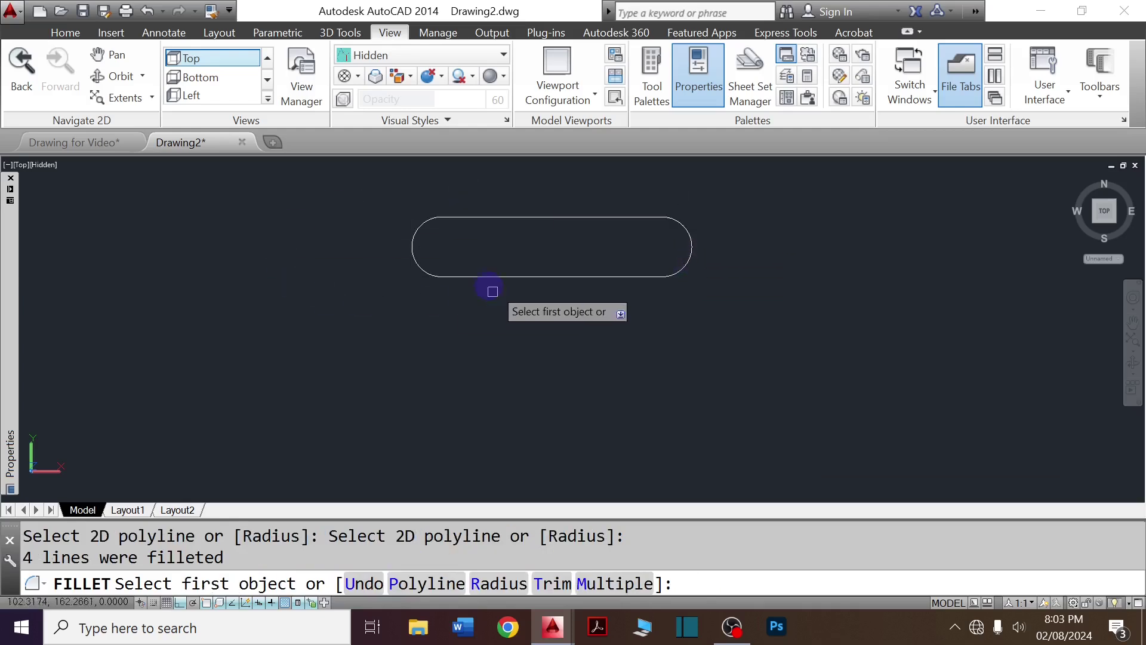
- Draw a radius-50 arc from the slot's top-left end to its top-right end
key(Escape)
text(a)
key(Return)
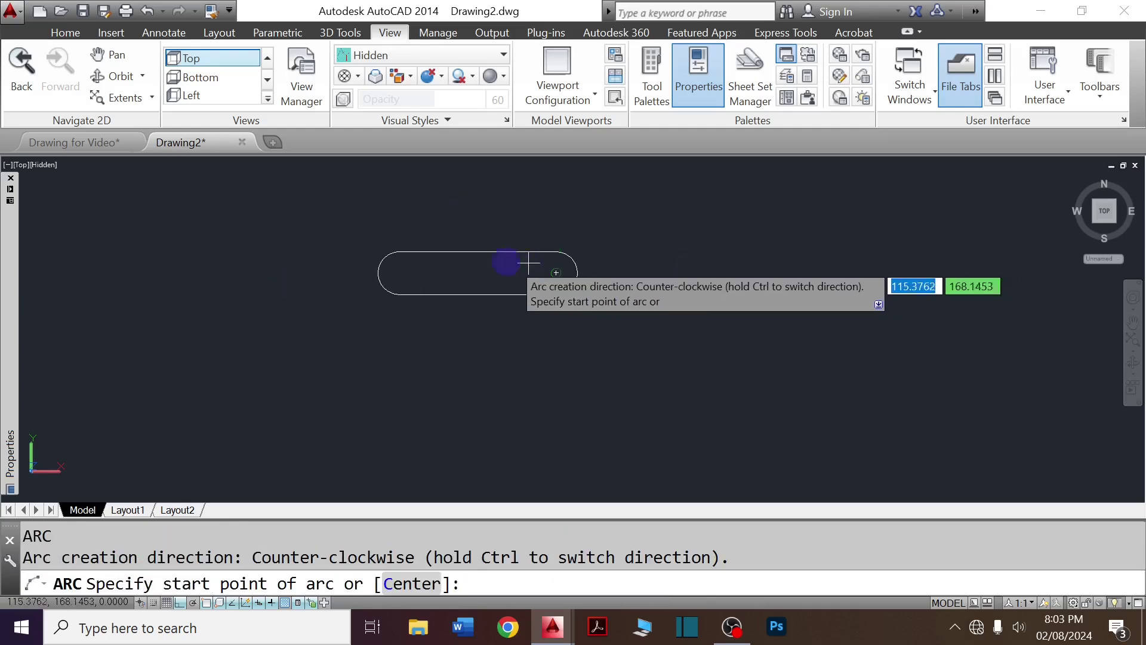
scroll(537, 257, up, 1)
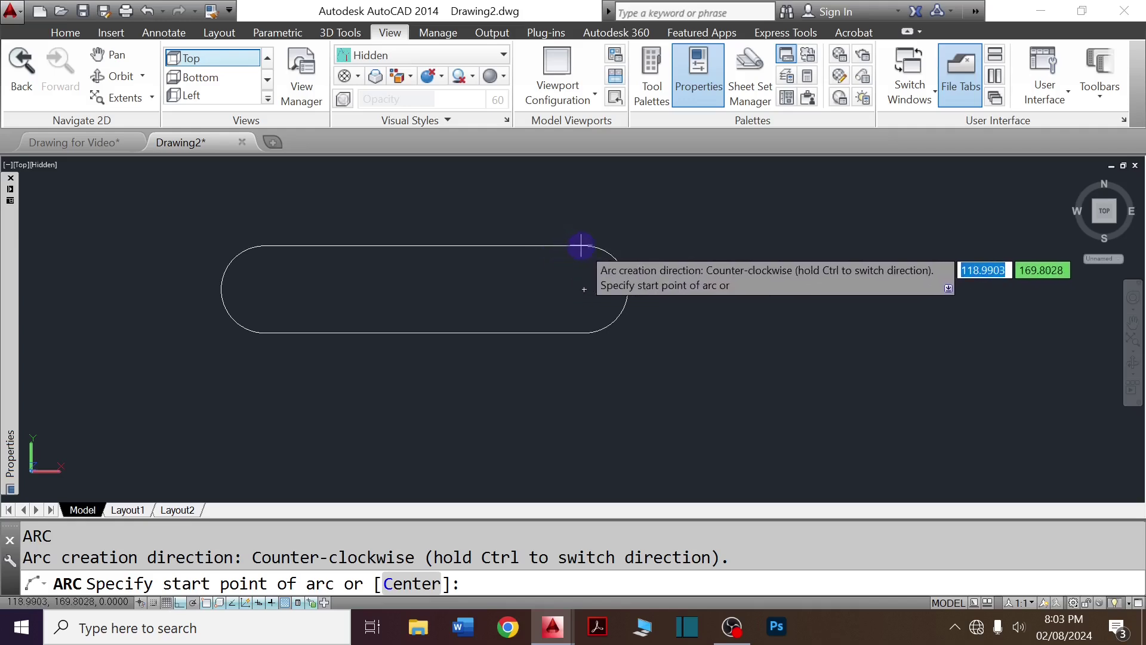
click(264, 245)
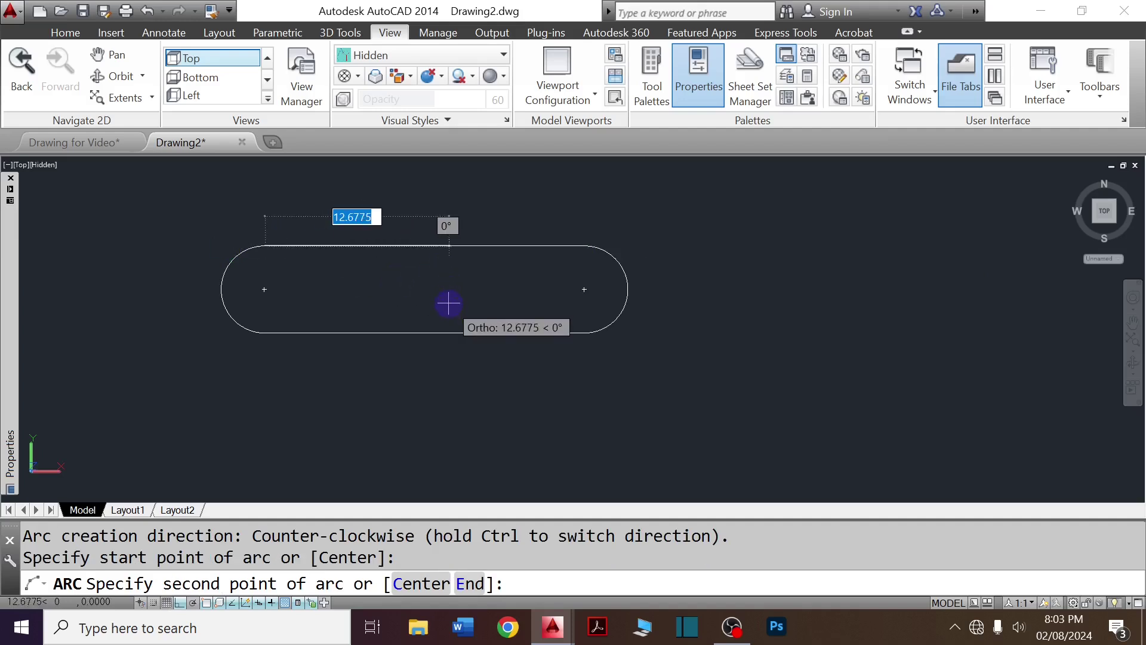
text(e)
key(Return)
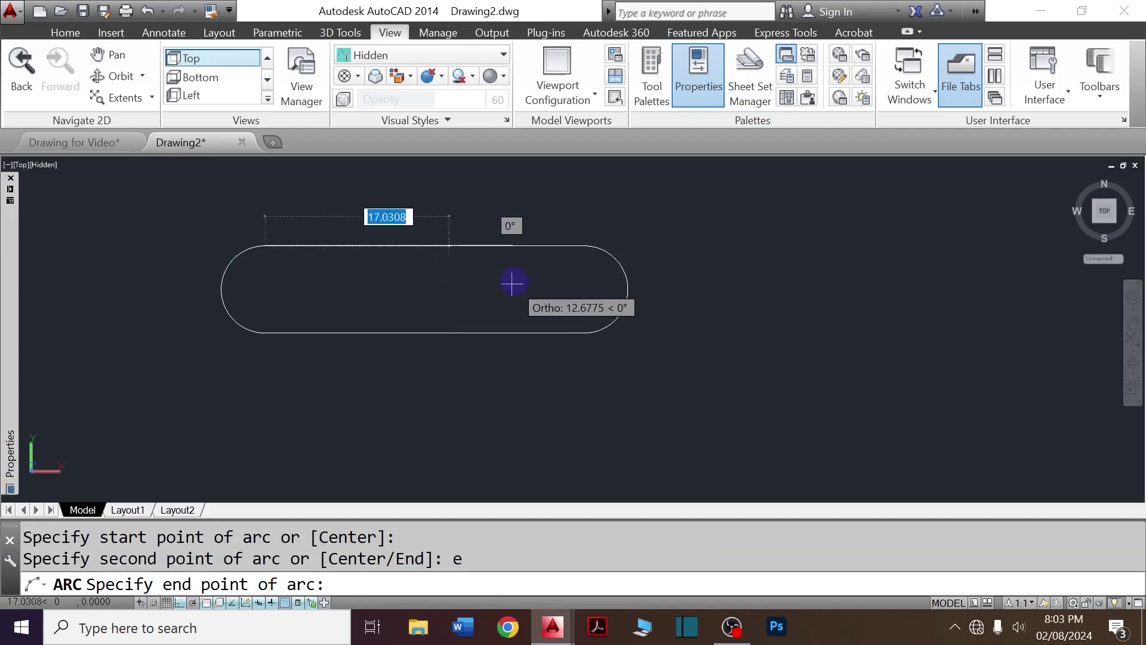
click(585, 245)
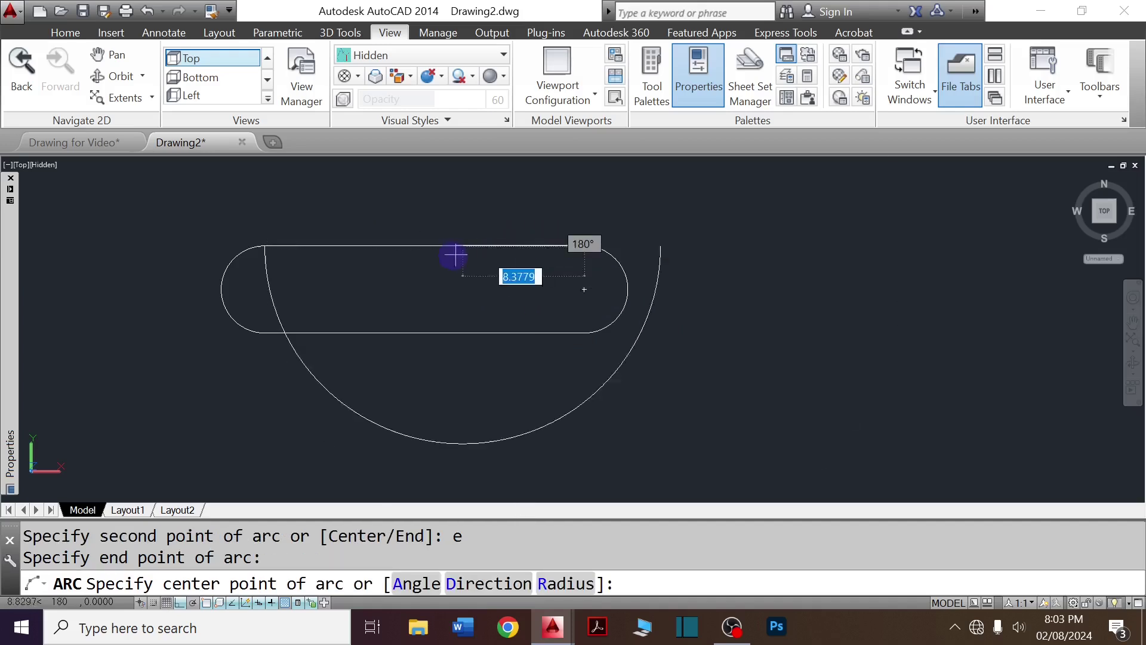
text(r)
key(Return)
text(5)
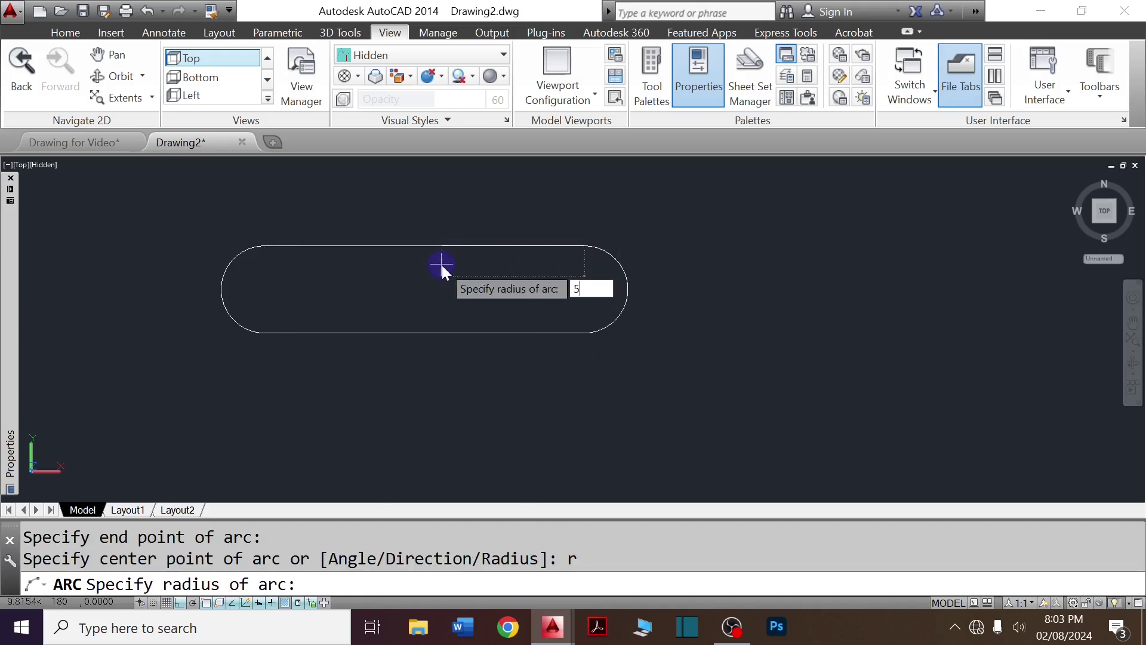
text(1050)
key(Return)
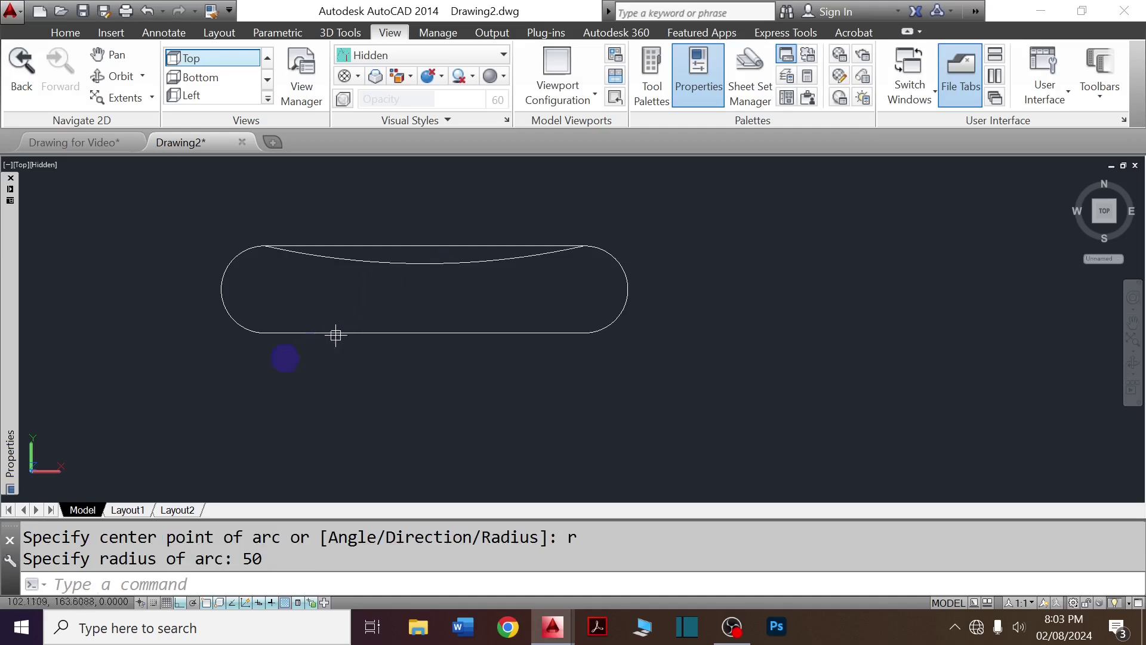
- Draw a matching radius-50 arc from the bottom-right to the bottom-left endpoint
key(Return)
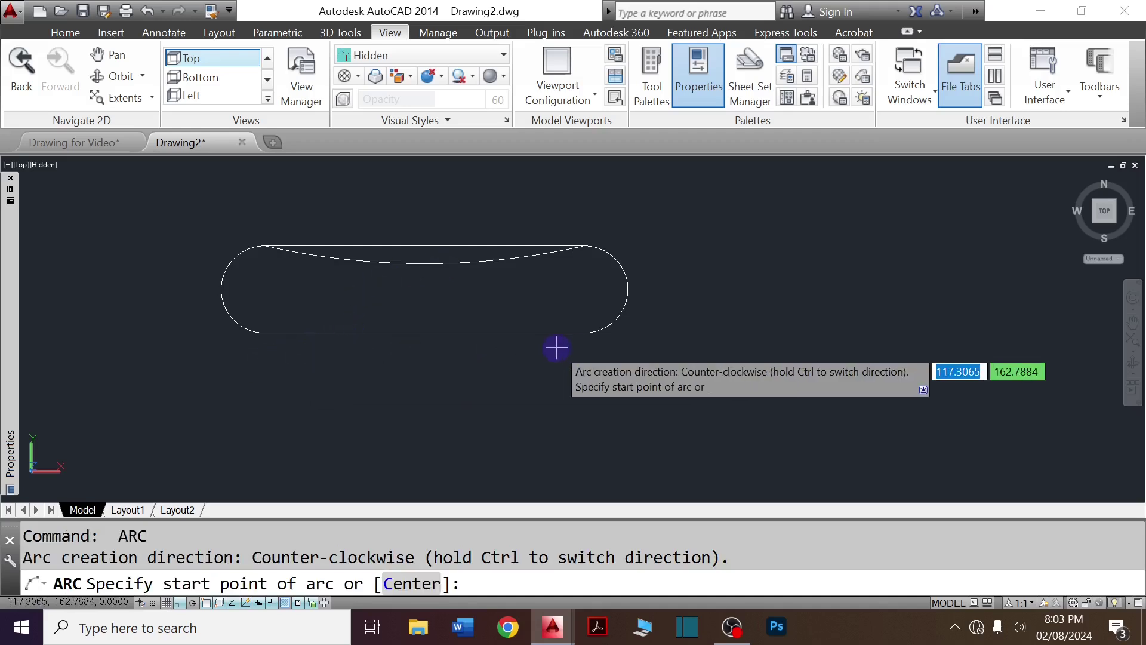
click(584, 330)
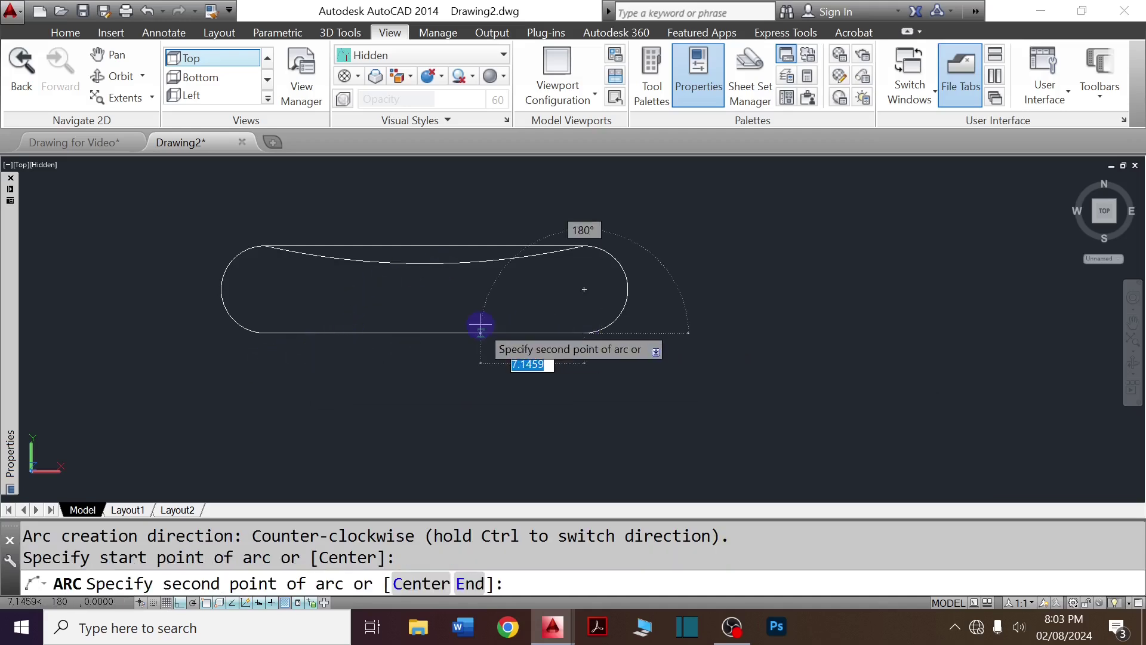
text(e)
key(Return)
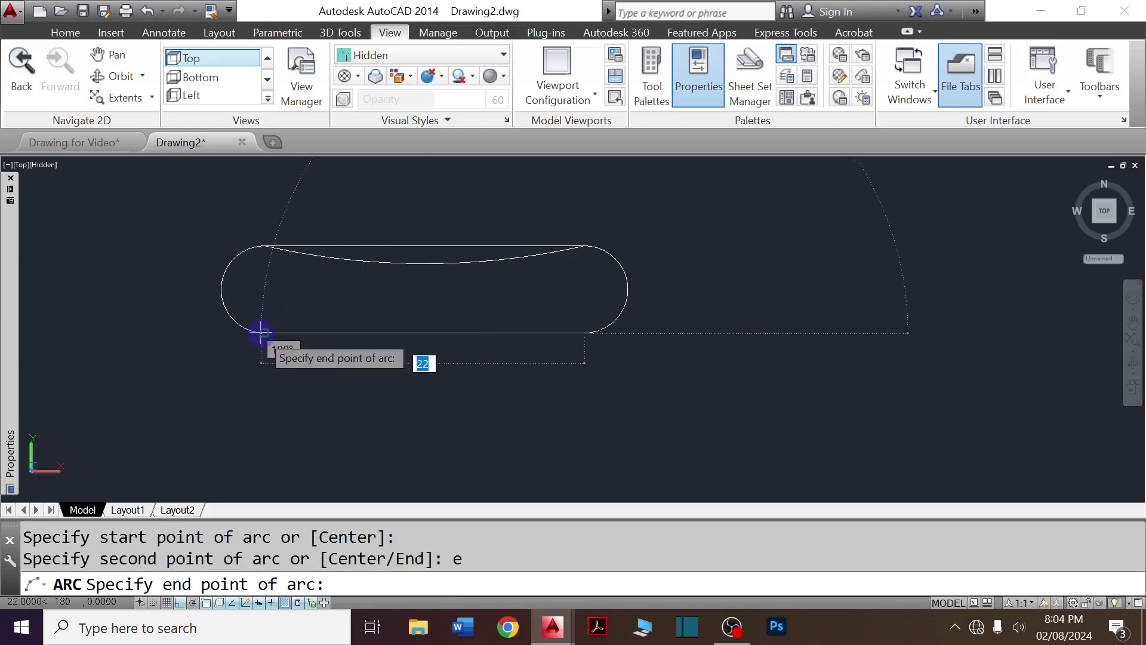
click(264, 332)
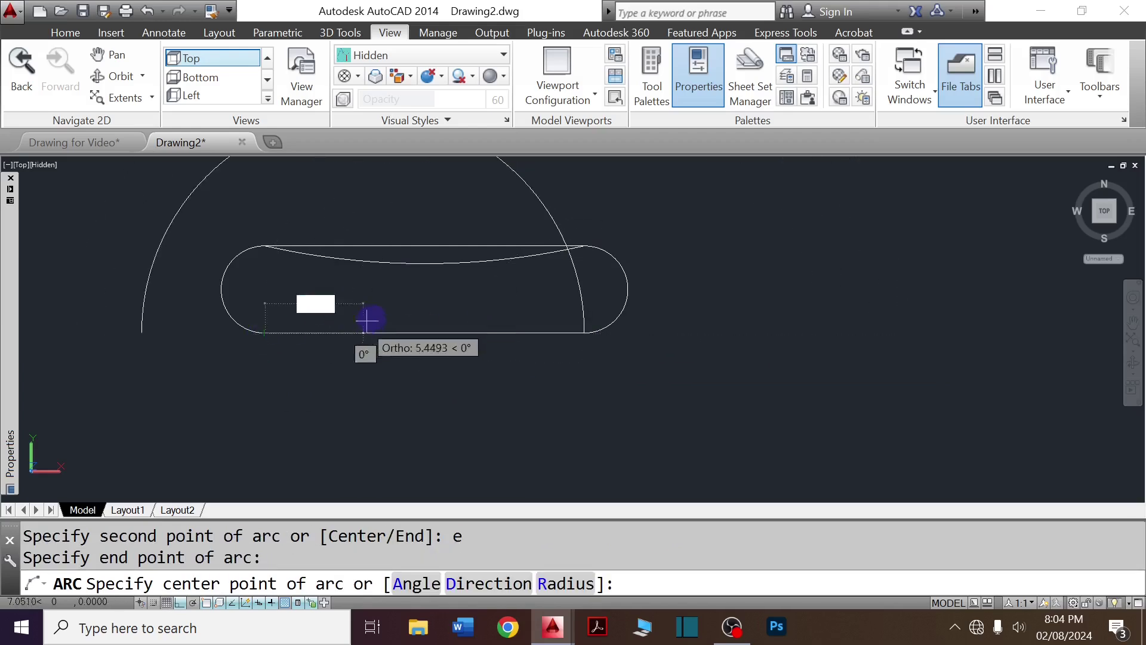
text(r)
key(Return)
text(5)
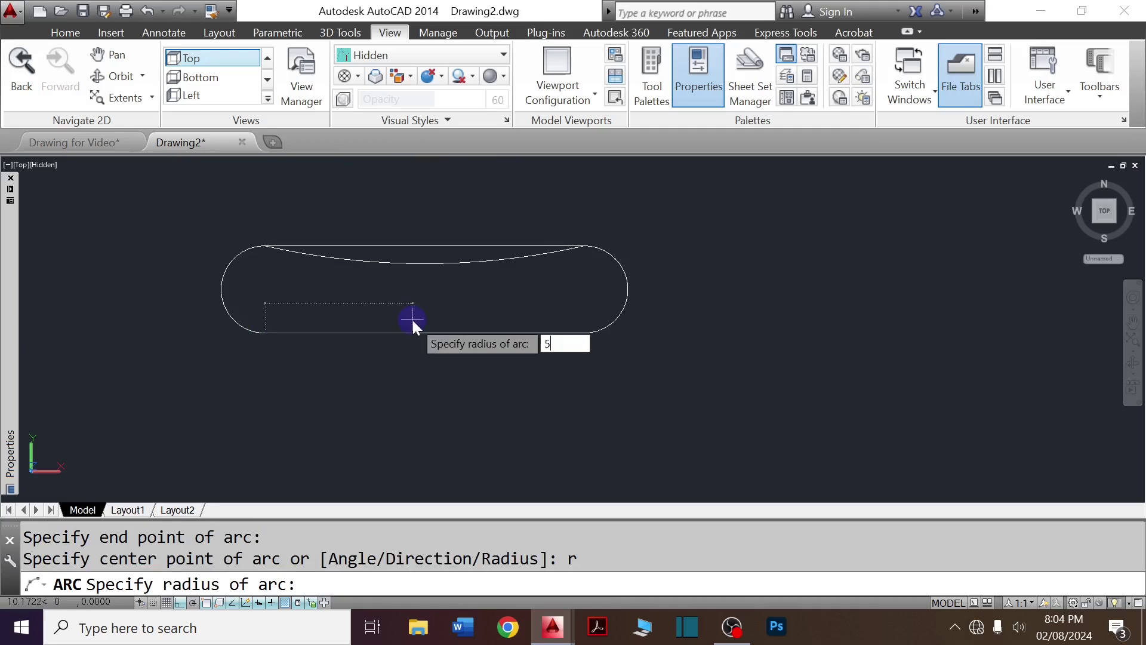
text(0)
key(Return)
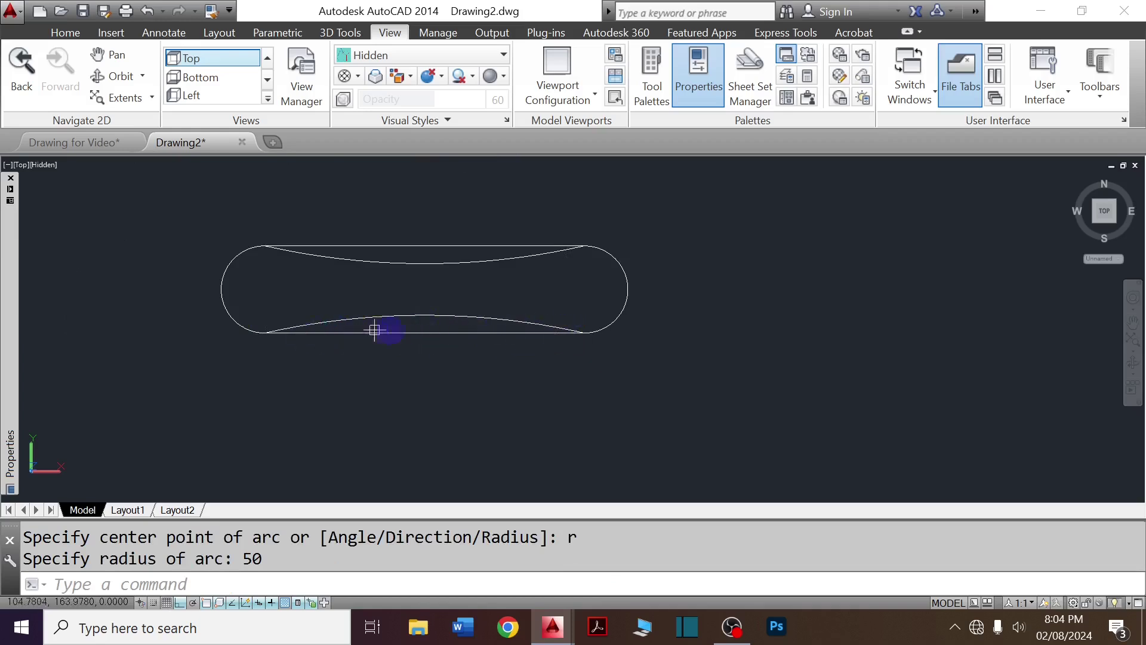
mouse_move(433, 329)
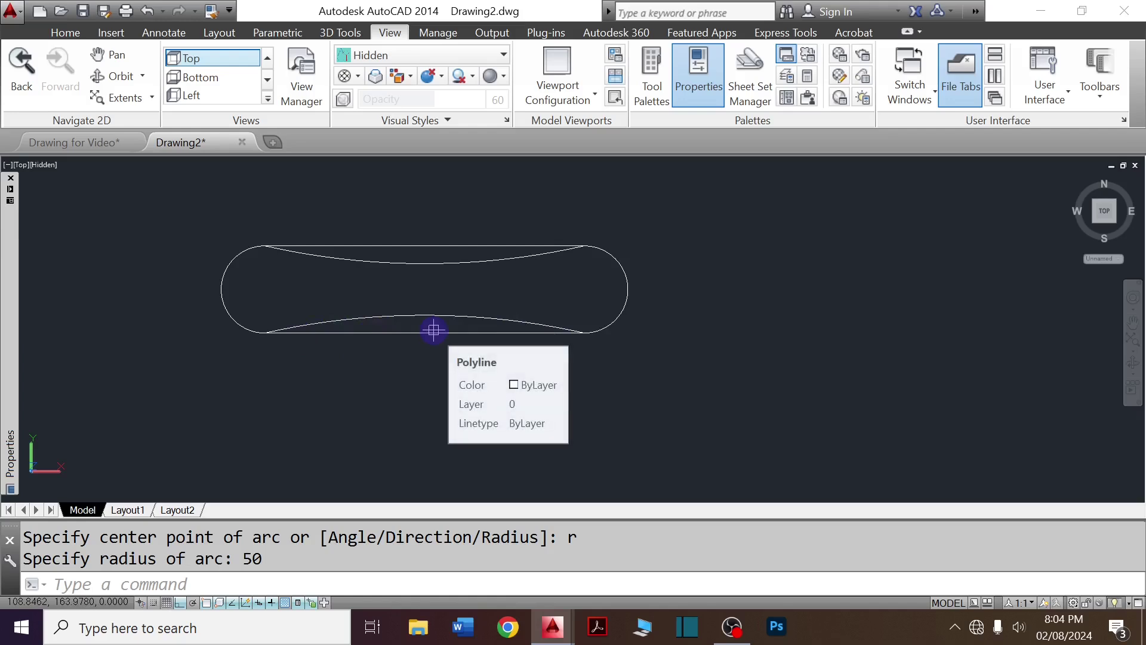
- Erase both rounded end arcs and the leftover piece on the right
click(626, 295)
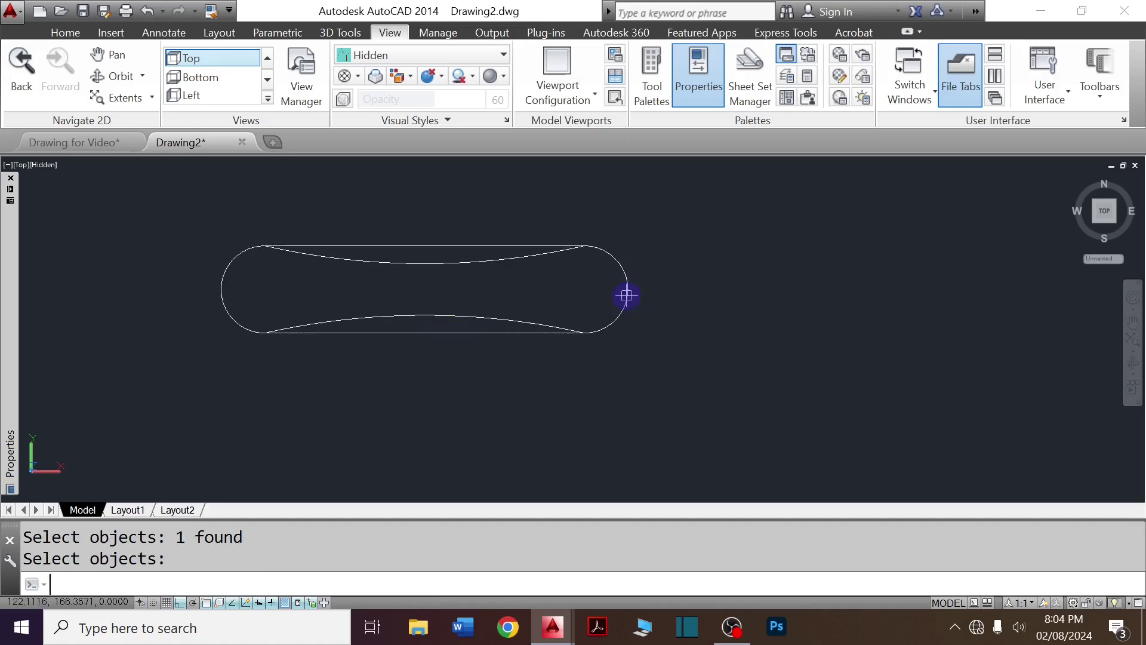
key(Return)
click(627, 295)
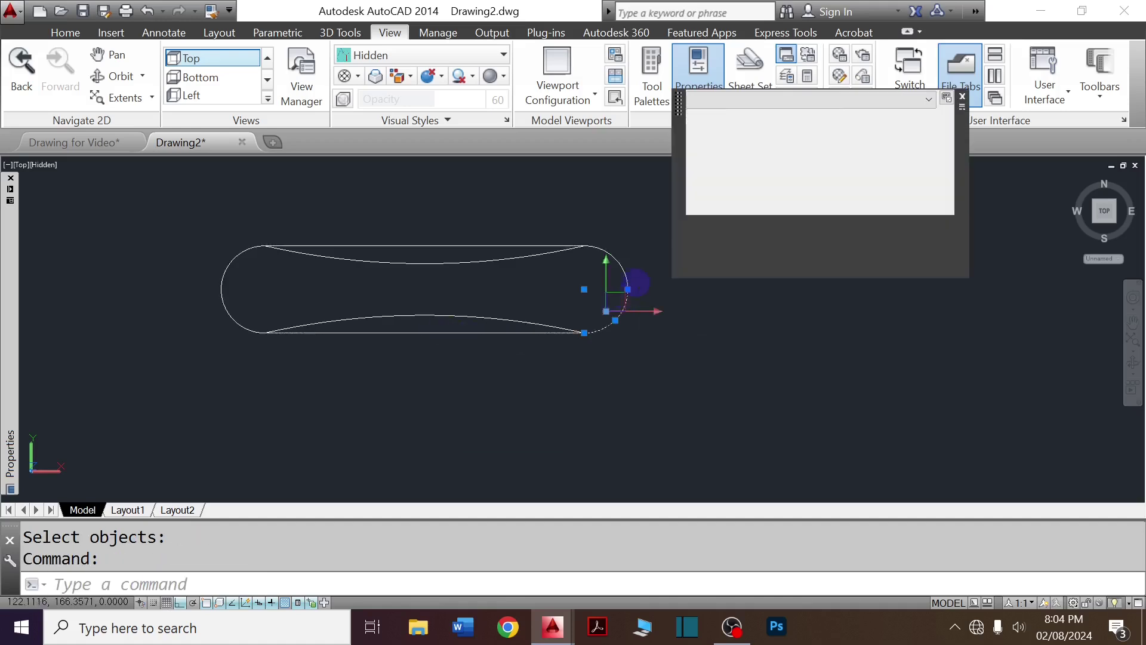
key(Delete)
key(Delete)
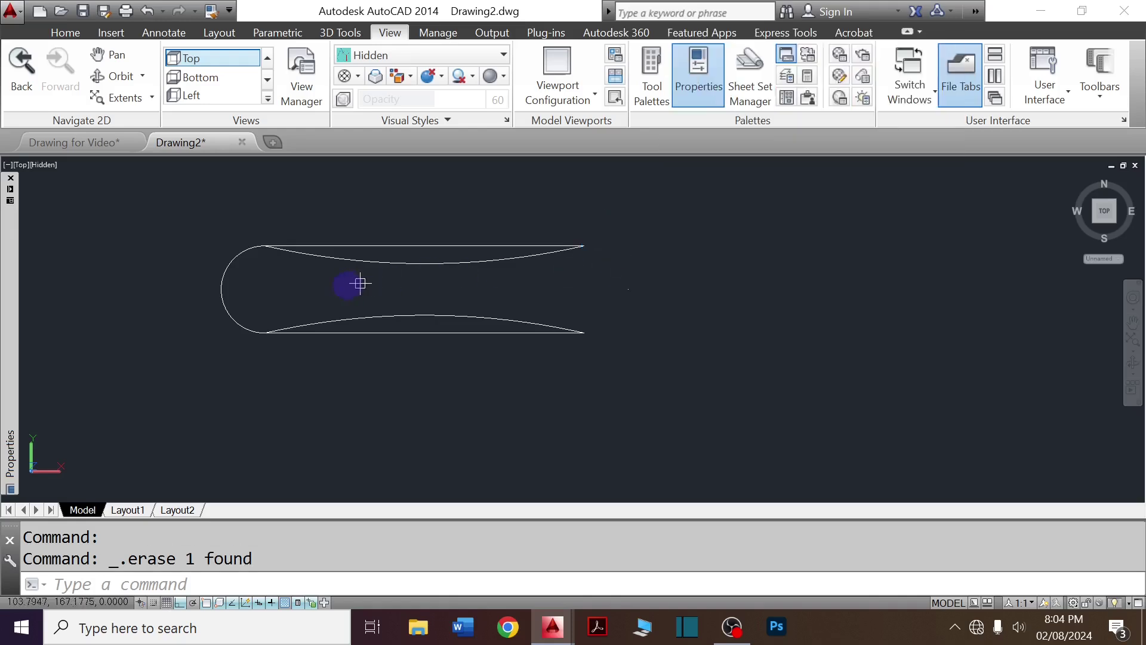
click(442, 308)
click(173, 269)
key(Delete)
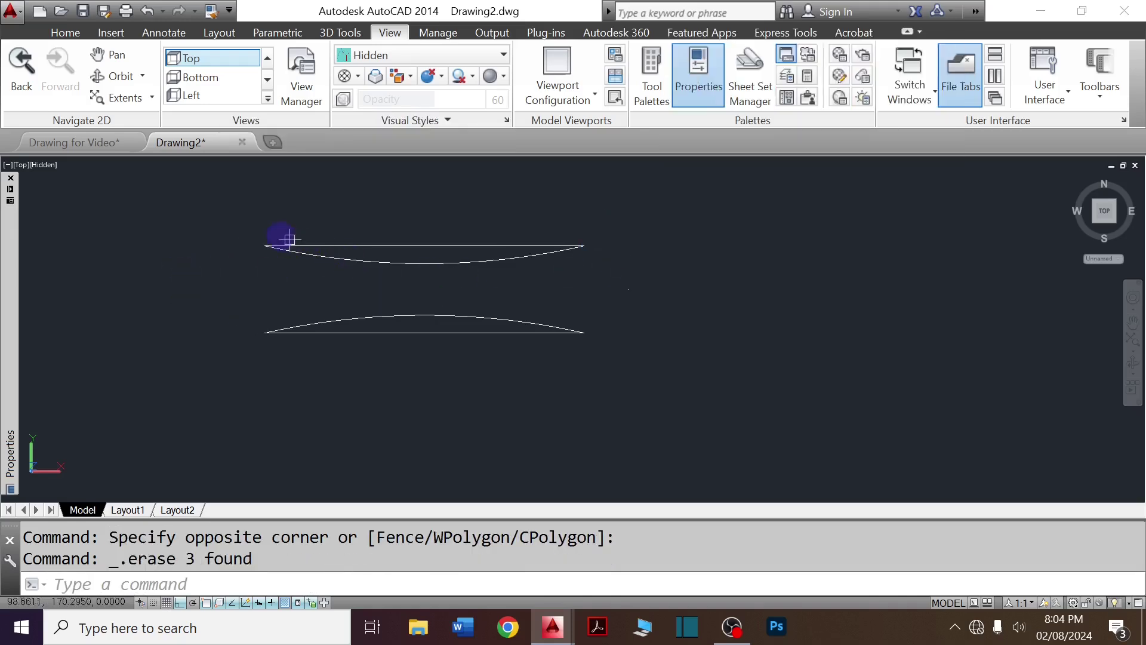
click(617, 269)
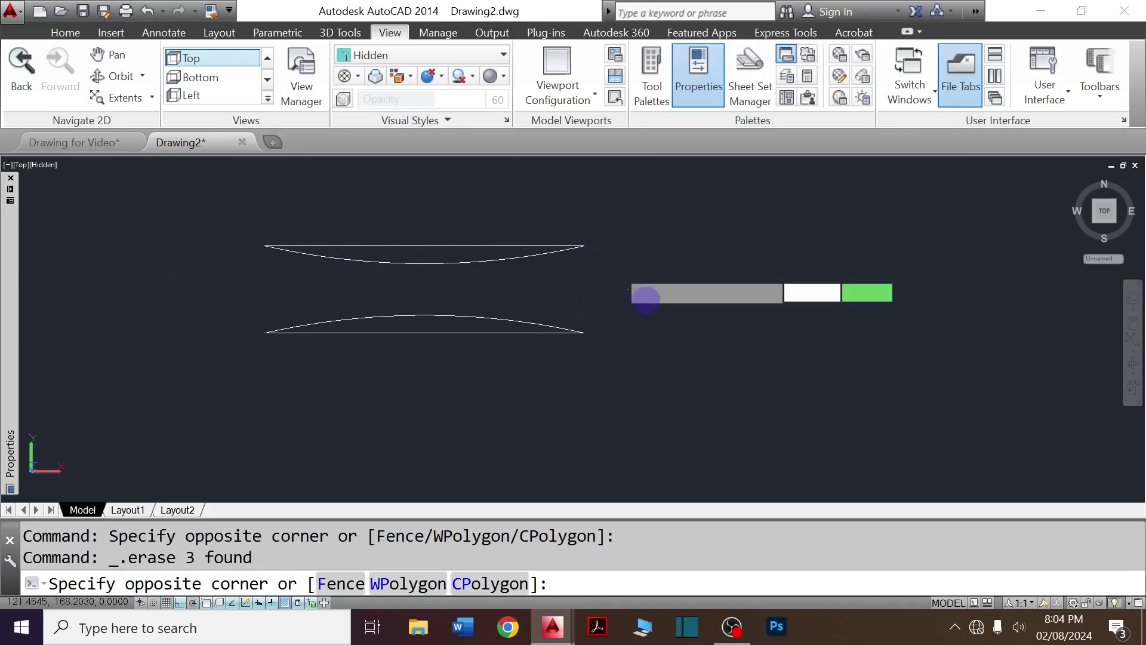
click(651, 306)
key(Delete)
text(reg)
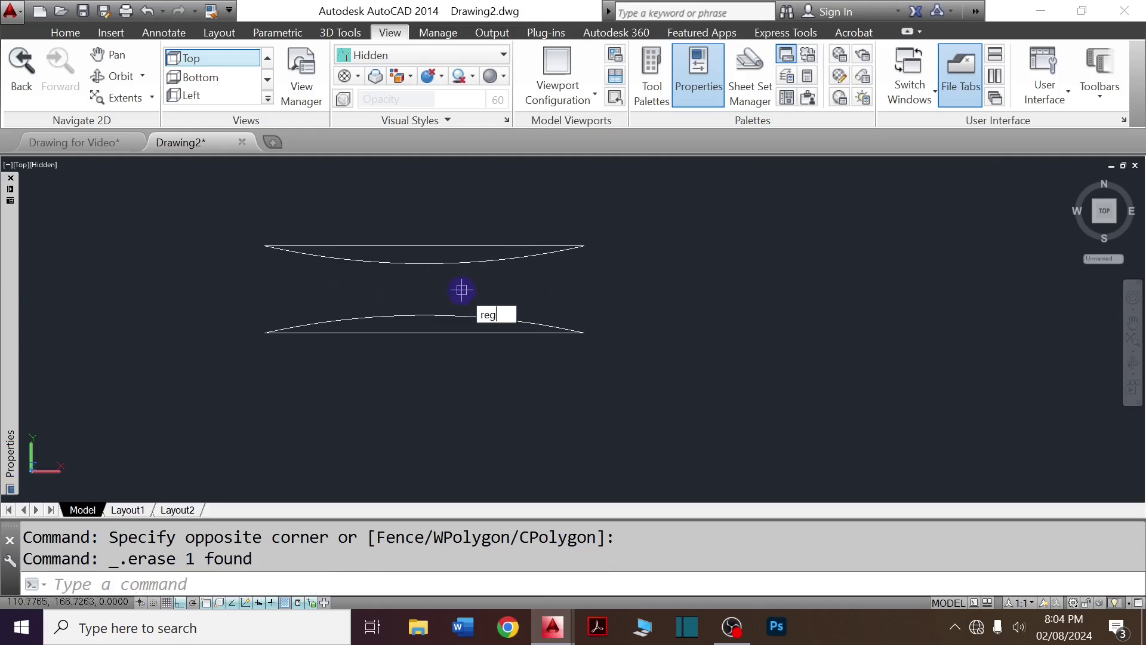
- Convert both lens-shaped outlines into two separate regions
key(Return)
click(209, 216)
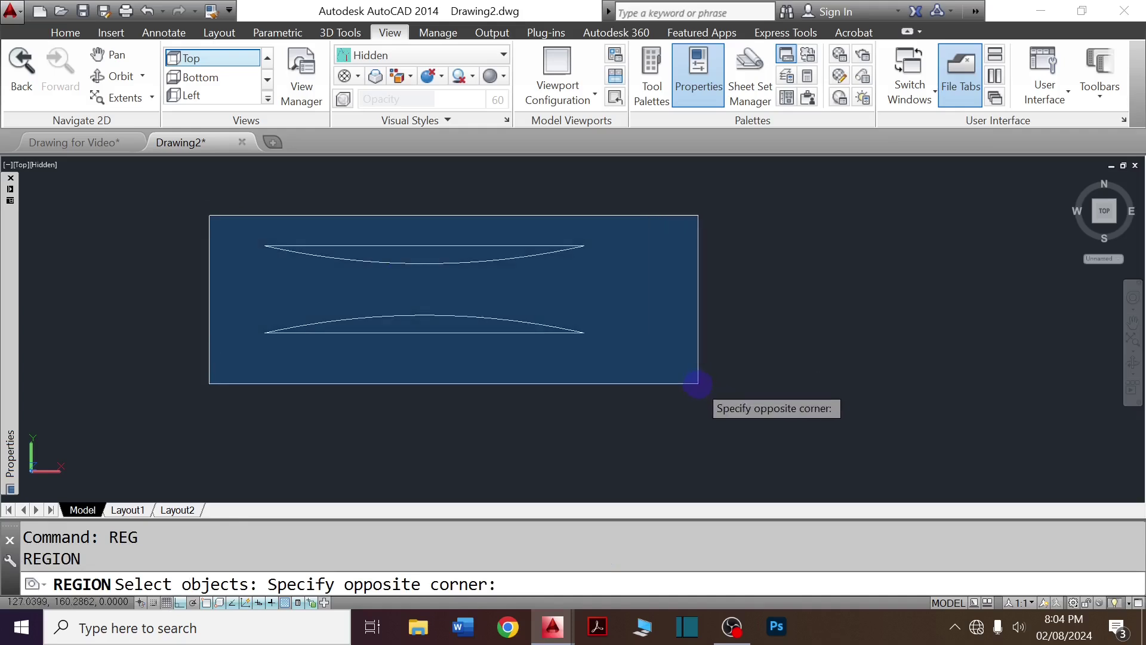
click(698, 383)
key(Return)
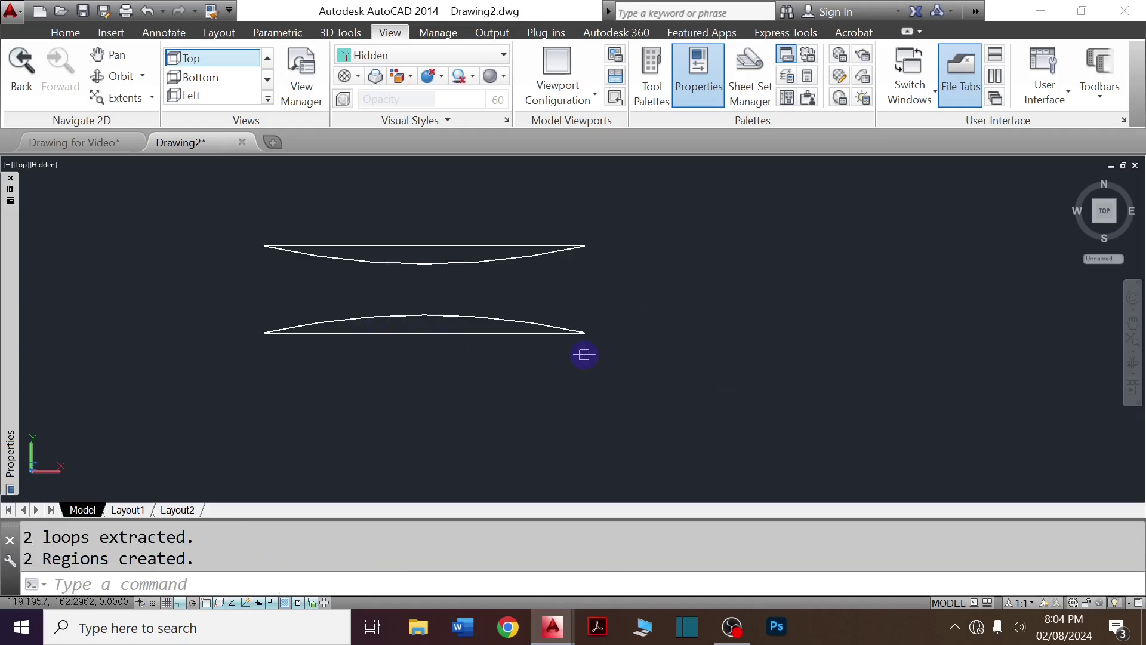
click(216, 221)
key(Escape)
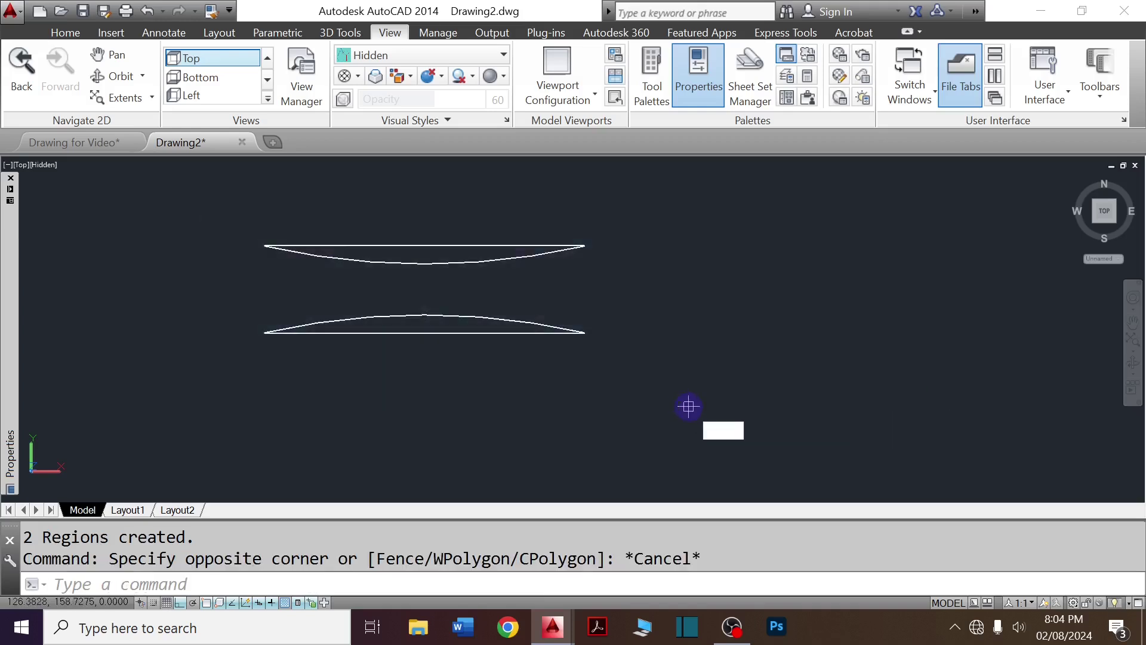
- Extrude both crescent regions 3 units tall and orbit to view them in 3D
text(extg)
key(Return)
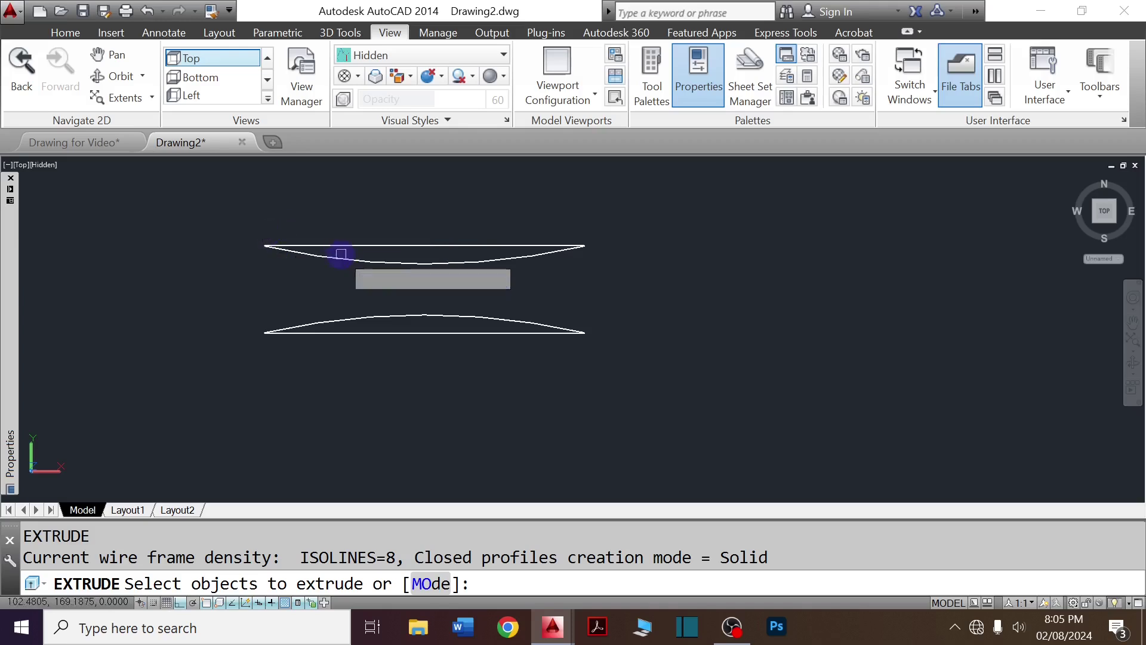
click(196, 215)
click(641, 370)
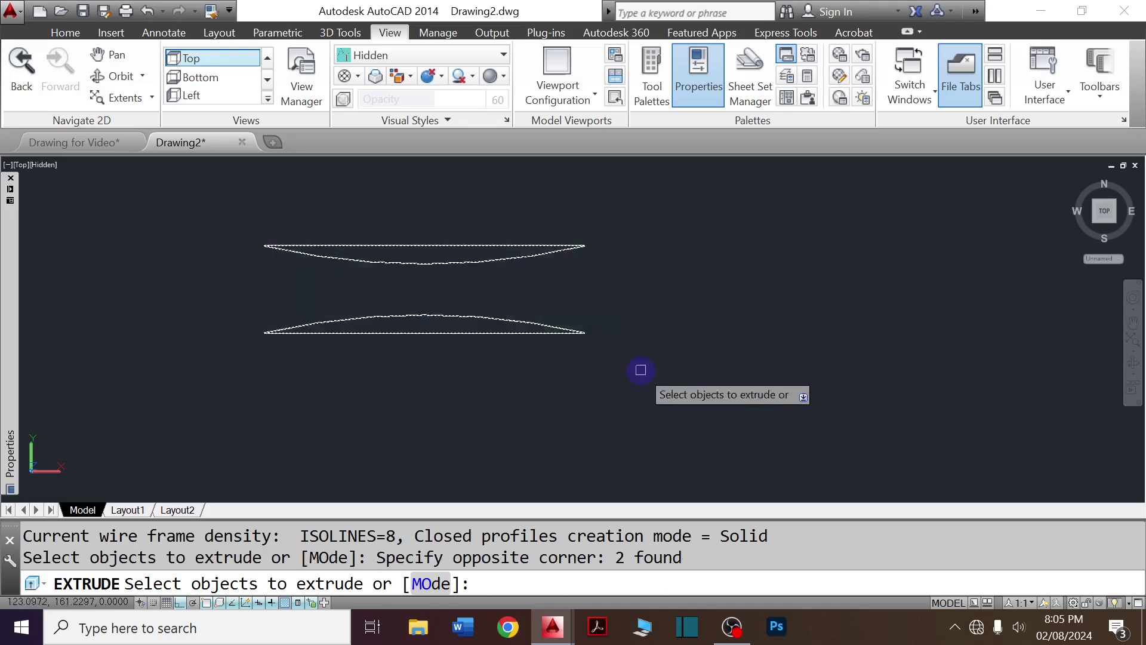
key(Return)
text(3)
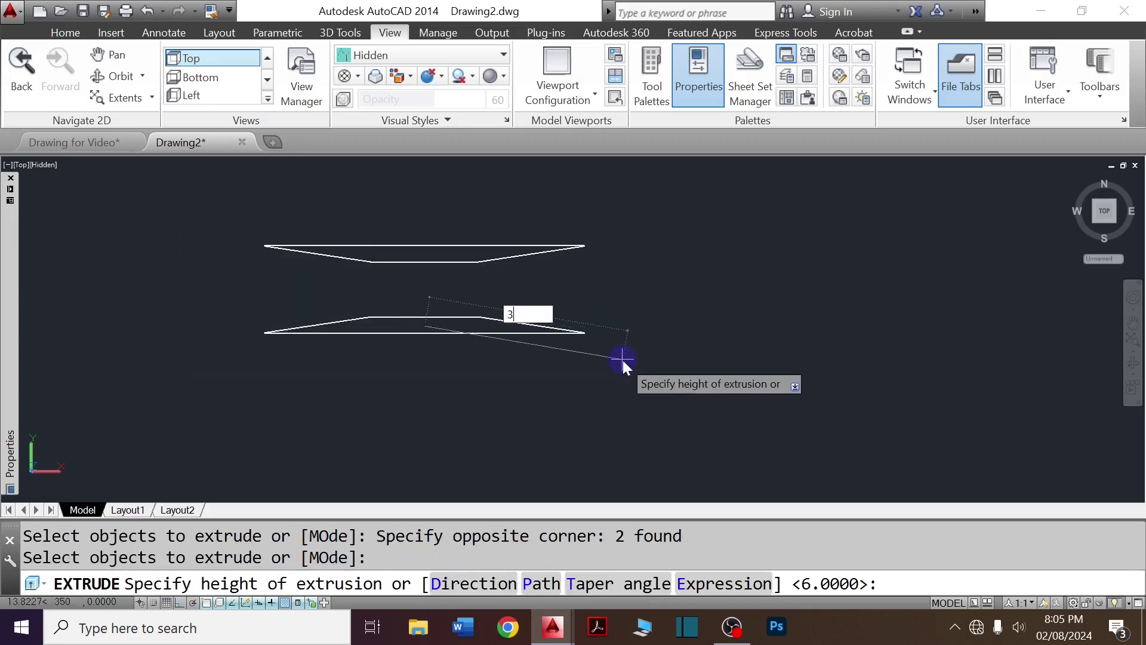
key(Return)
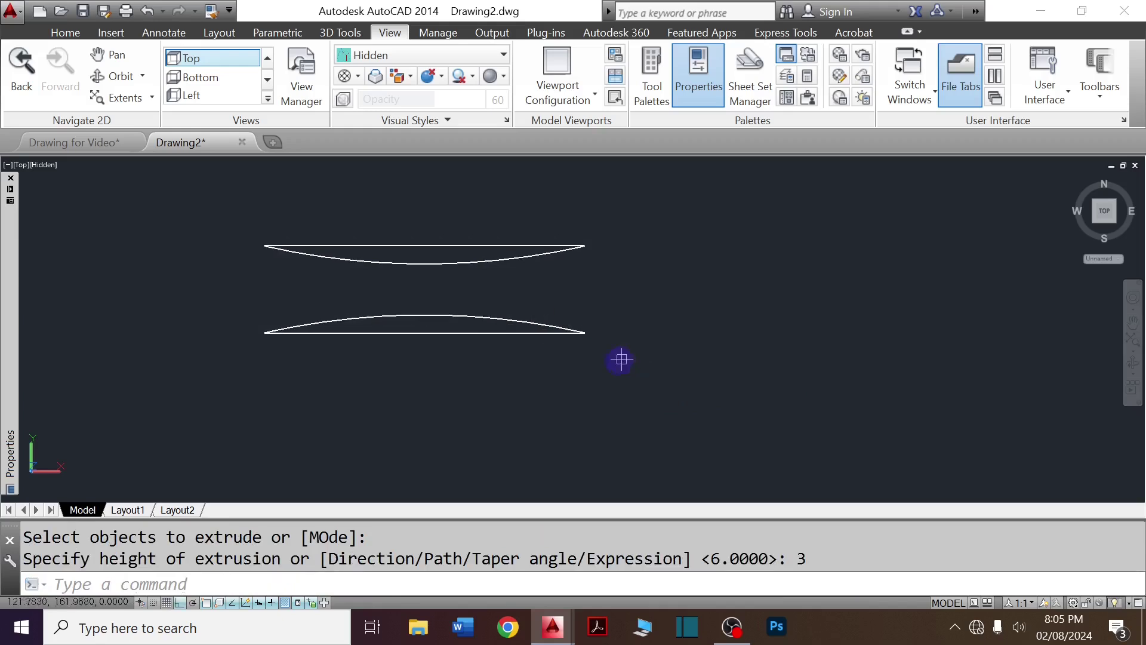
mouse_move(621, 360)
shift+middle_down()
mouse_move(448, 366)
mouse_move(431, 382)
shift+middle_up()
scroll(430, 382, down, 3)
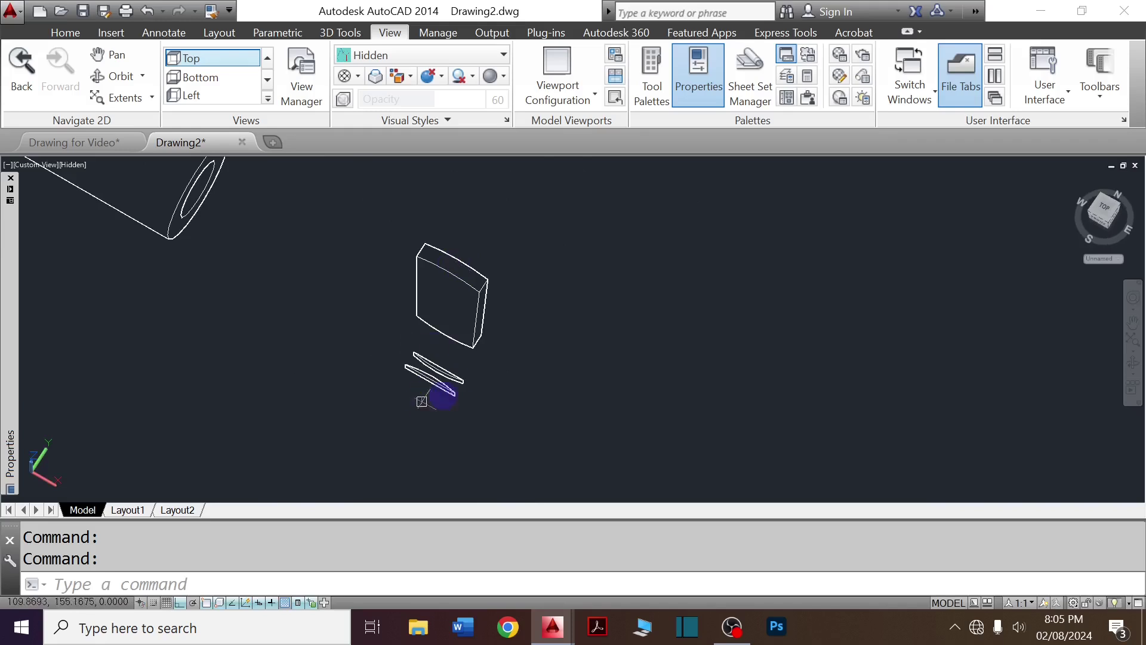
- Move the upper lens solid up into the top of the rectangular block
scroll(452, 363, up, 2)
click(448, 397)
text(m)
key(Return)
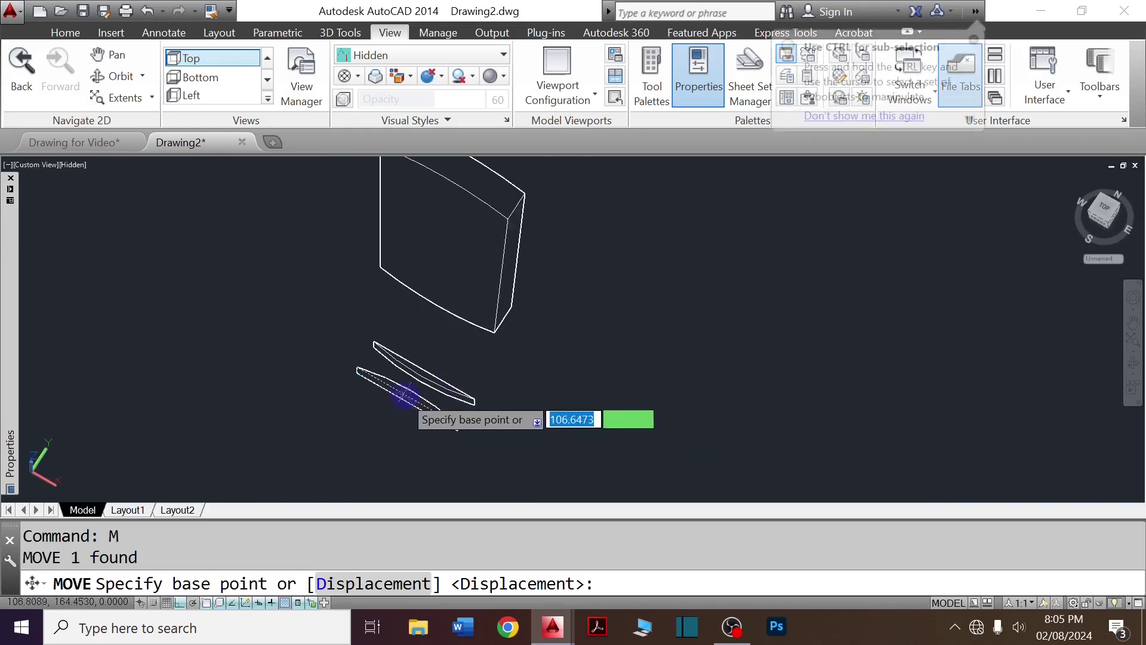
scroll(416, 397, up, 3)
click(417, 397)
scroll(402, 410, down, 3)
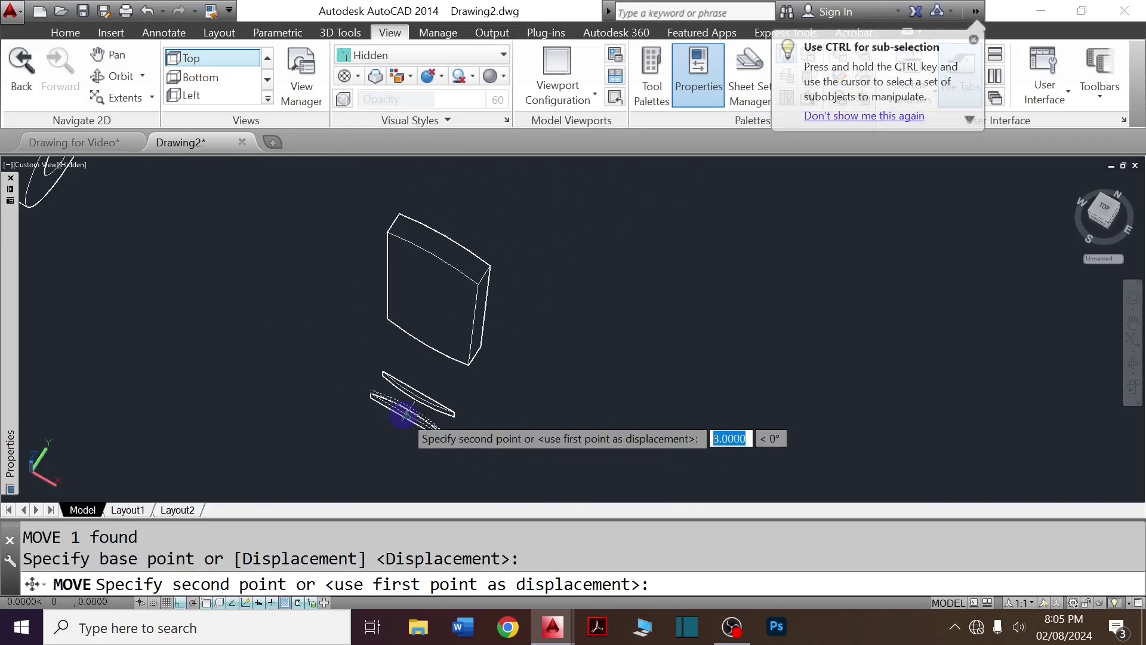
scroll(435, 254, up, 5)
click(436, 254)
- Move the lower lens solid into the block top and orbit to check both
scroll(435, 254, down, 4)
shift+middle_drag(436, 254, 460, 267)
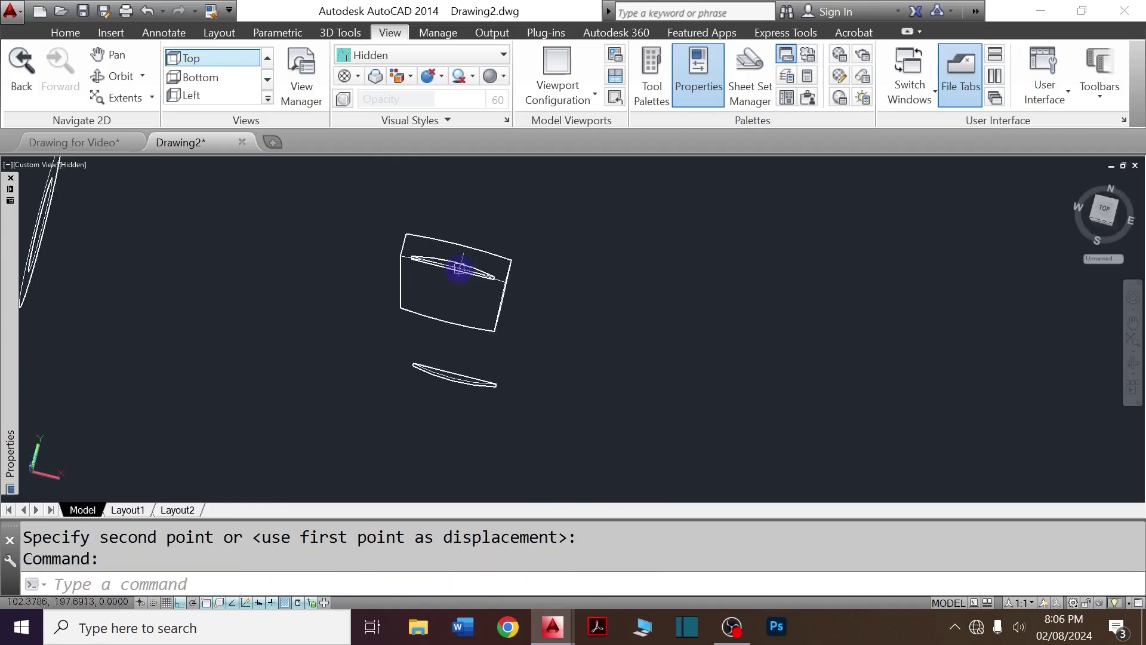
scroll(461, 390, up, 2)
scroll(465, 384, up, 2)
scroll(466, 384, up, 2)
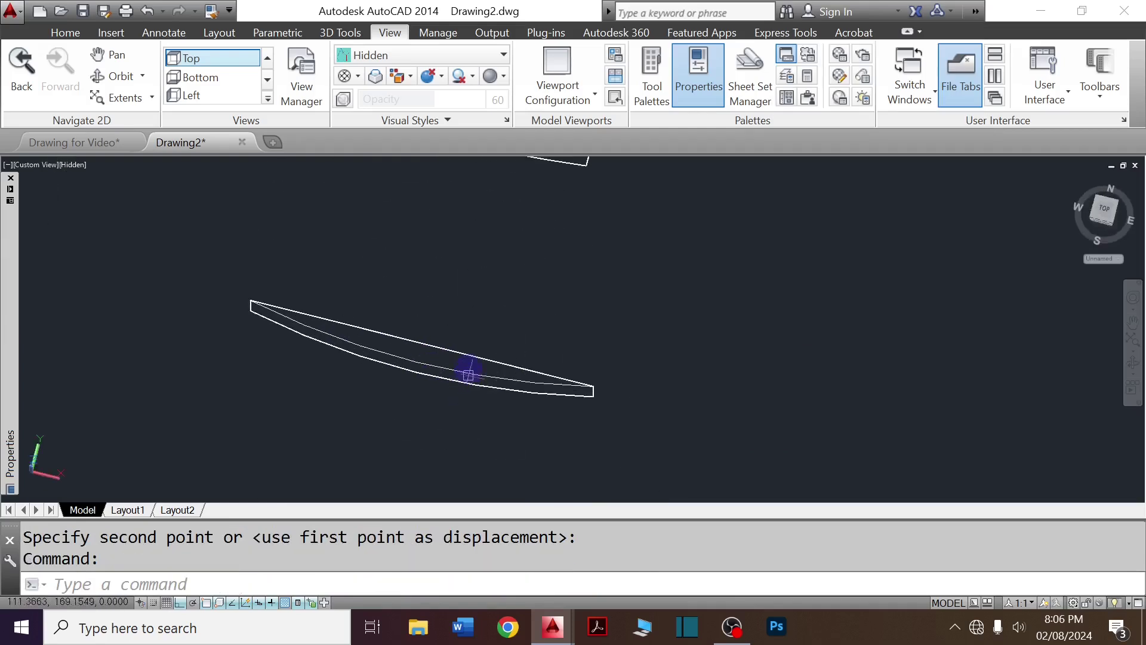
click(469, 353)
text(m)
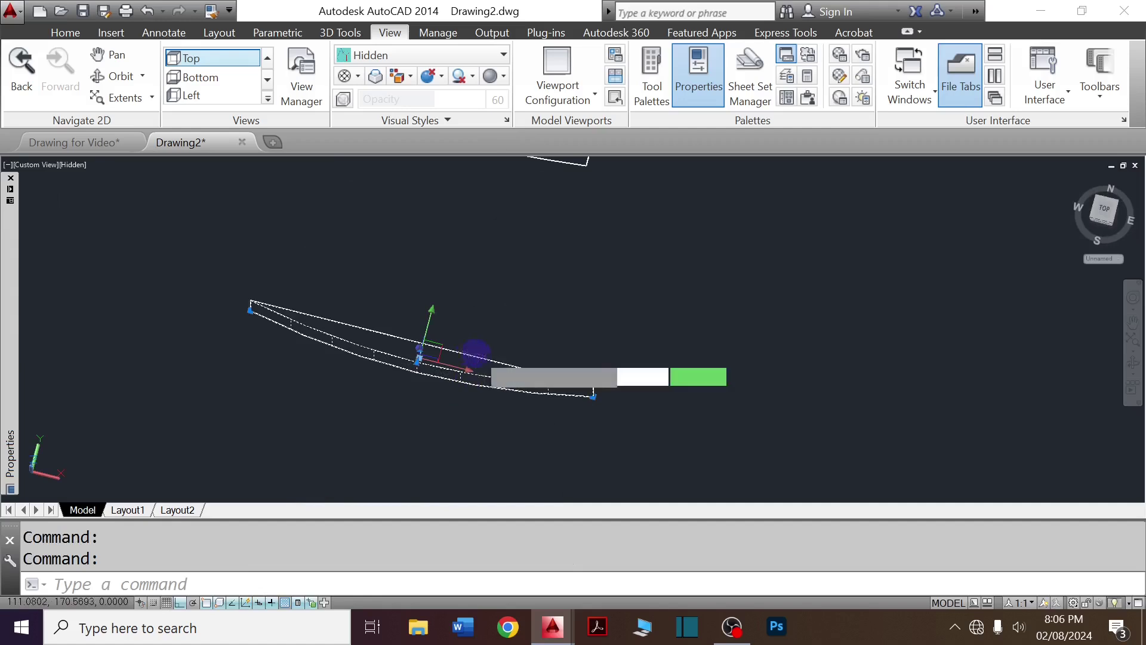
key(Return)
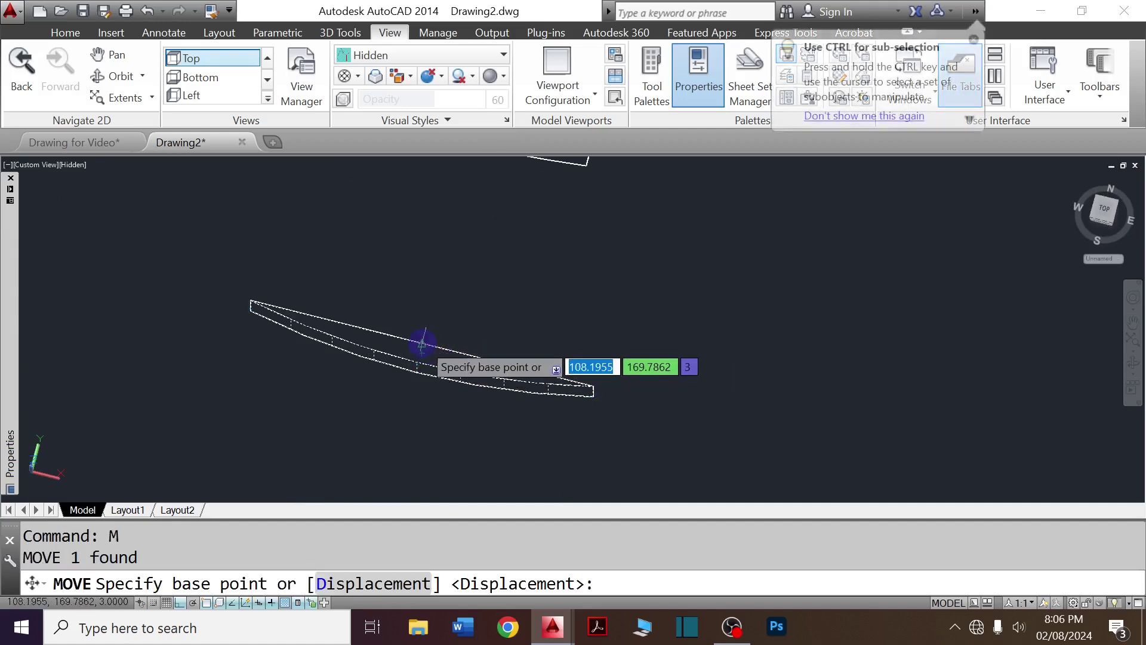
click(422, 343)
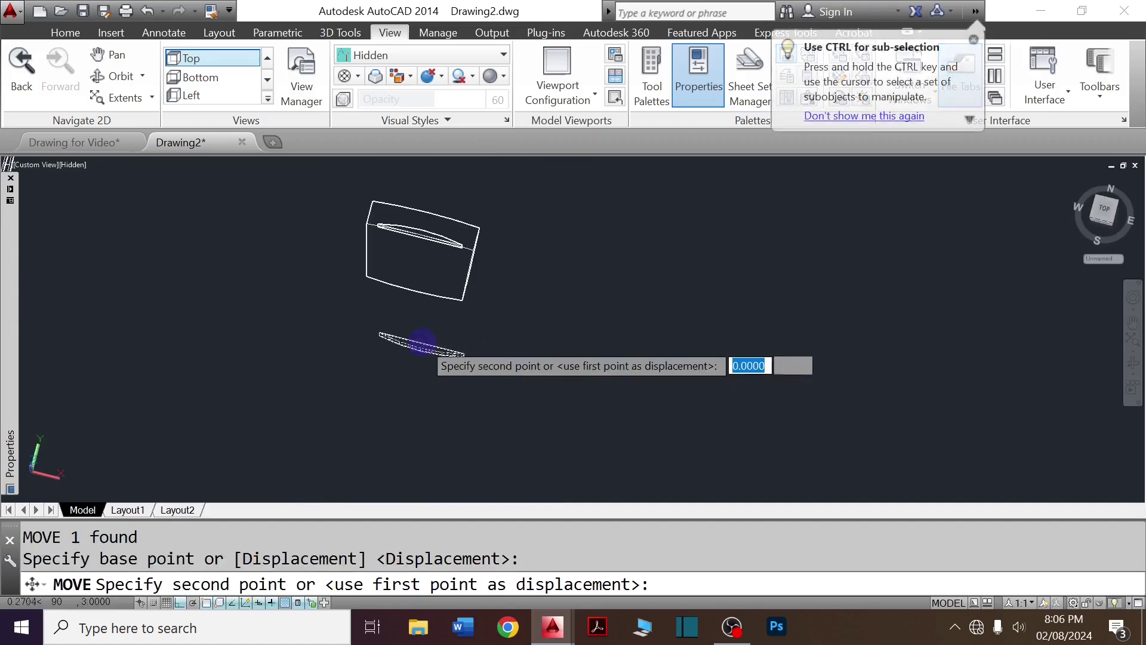
shift+middle_drag(423, 343, 431, 216)
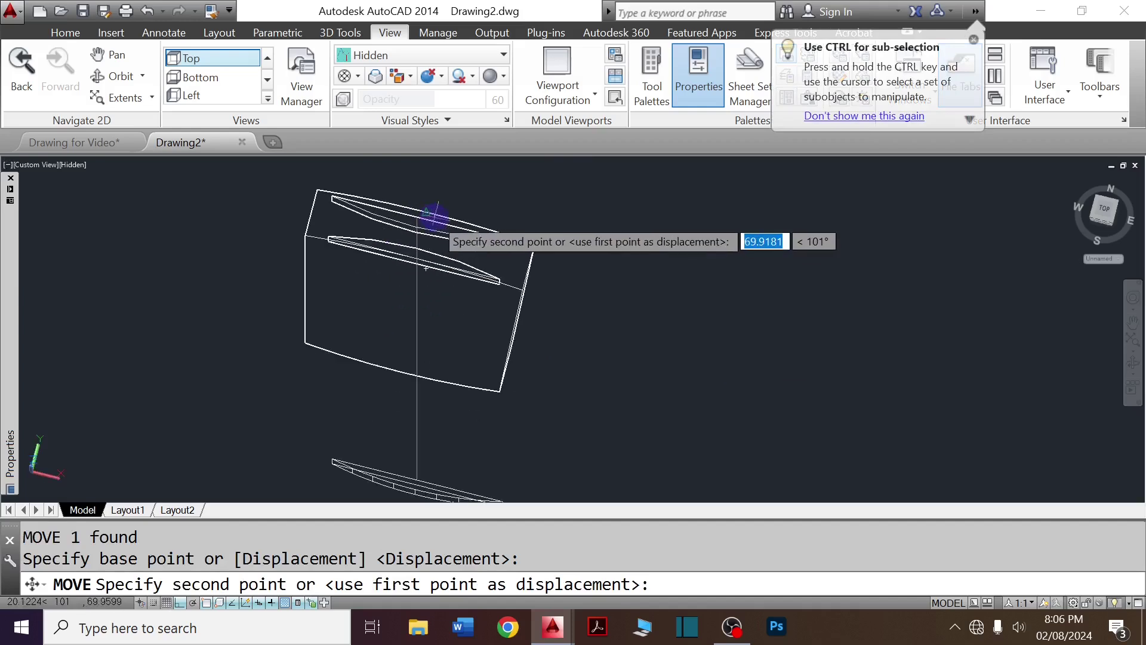
click(431, 217)
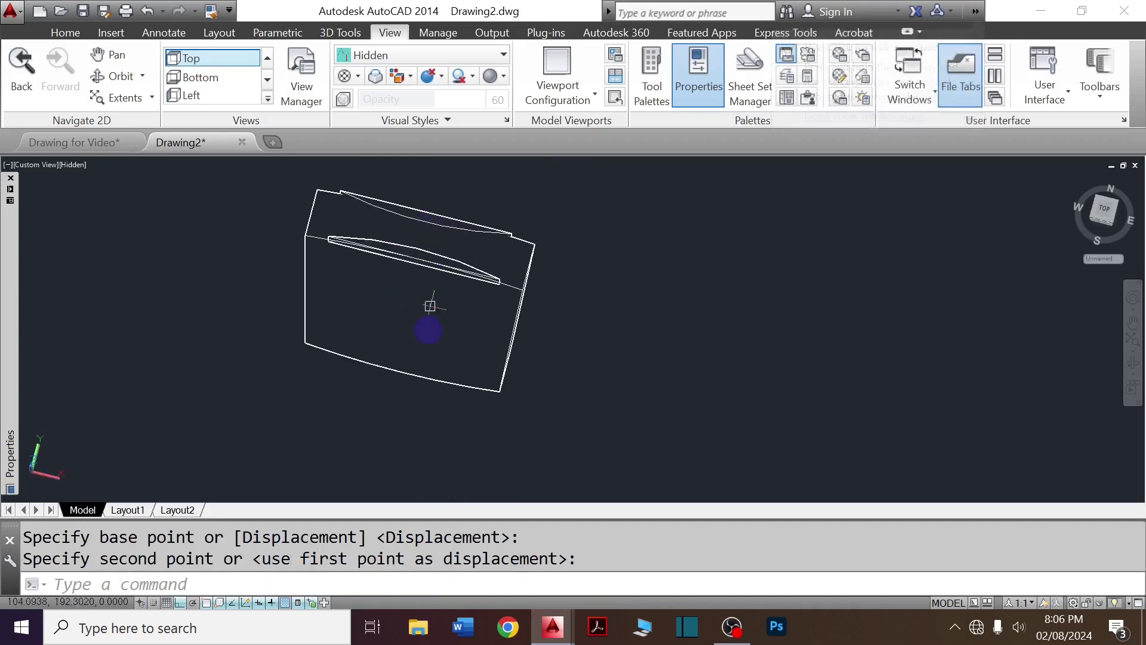
shift+middle_drag(430, 349, 633, 277)
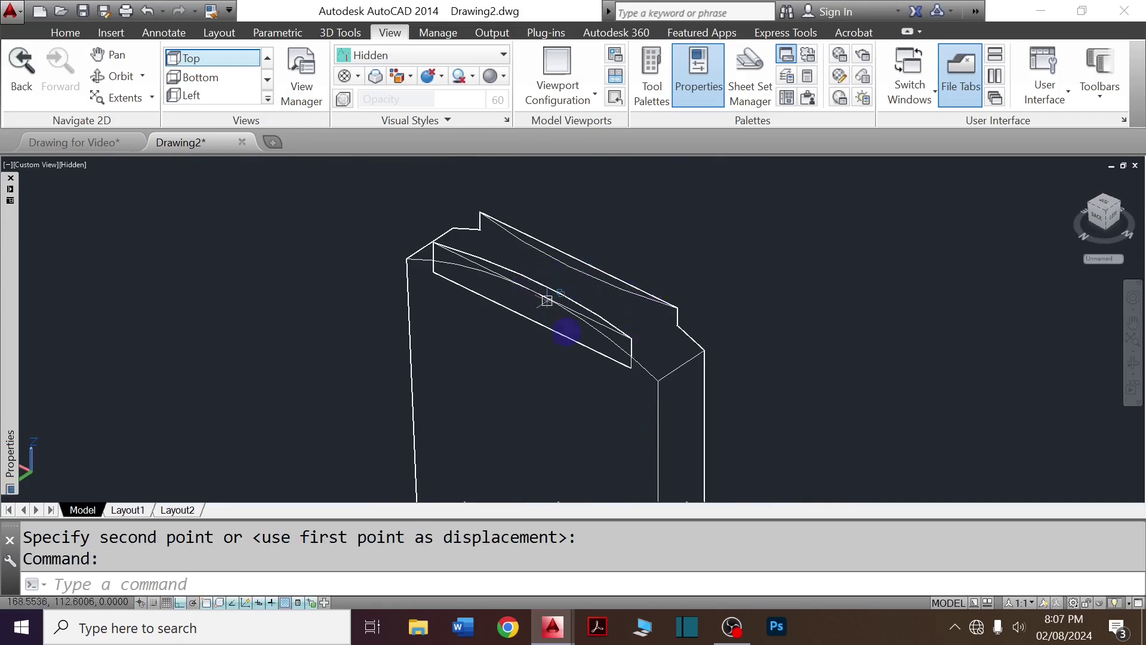
shift+middle_drag(586, 345, 486, 425)
- Subtract the two overlapping cutting solids from the cotter block
text(su)
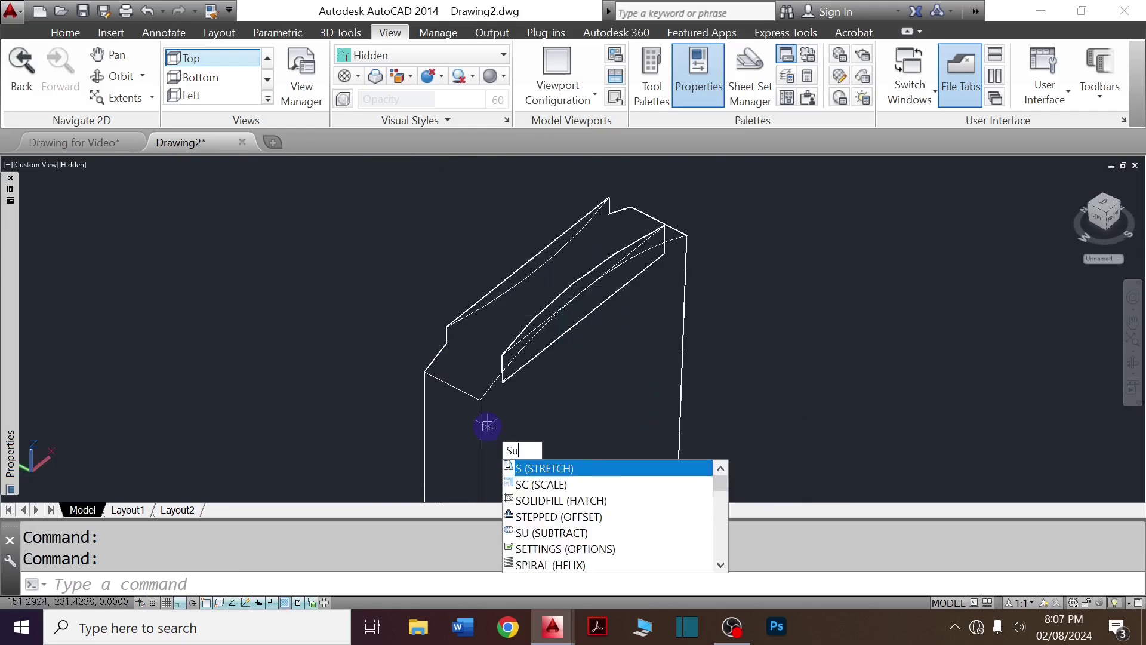
key(Return)
click(471, 396)
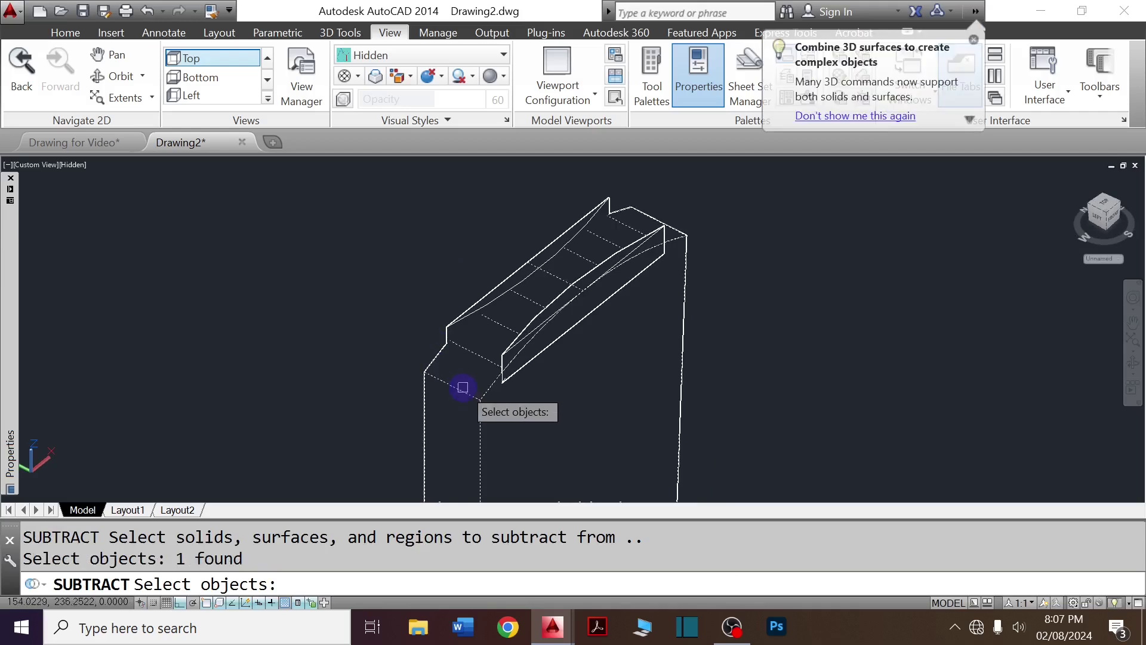
key(Return)
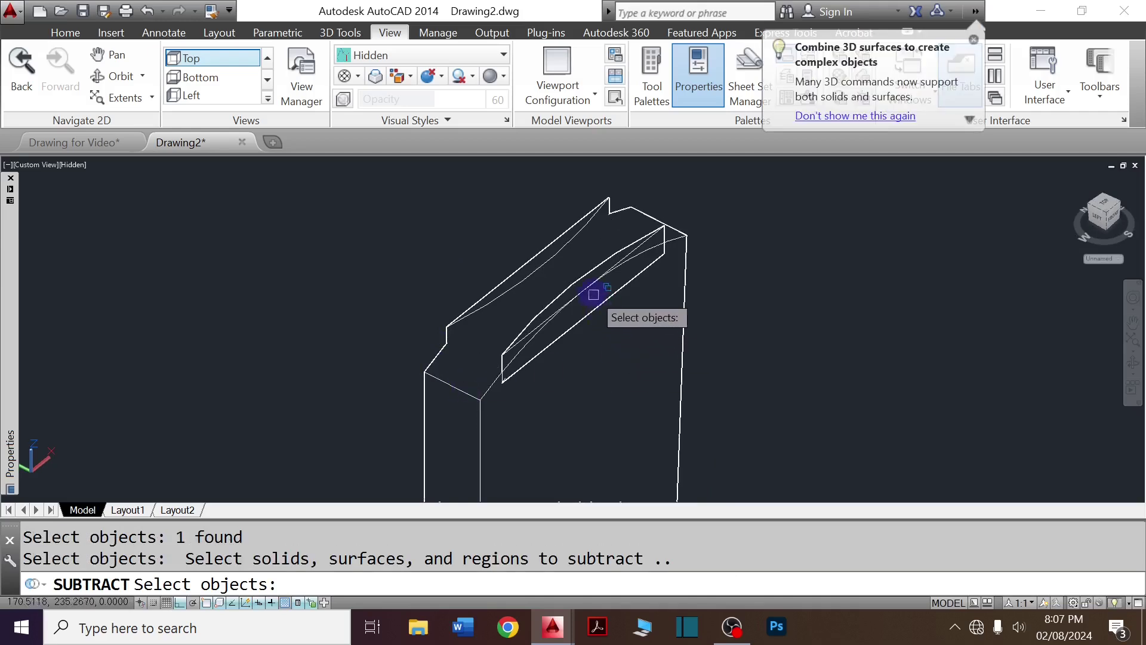
click(584, 283)
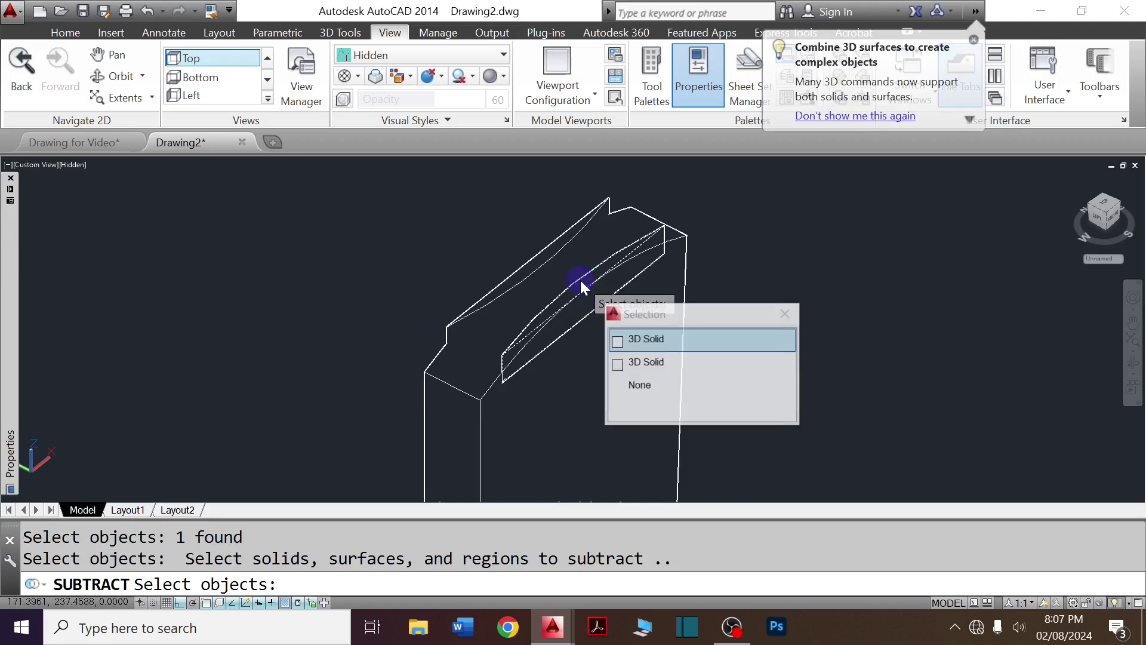
click(663, 340)
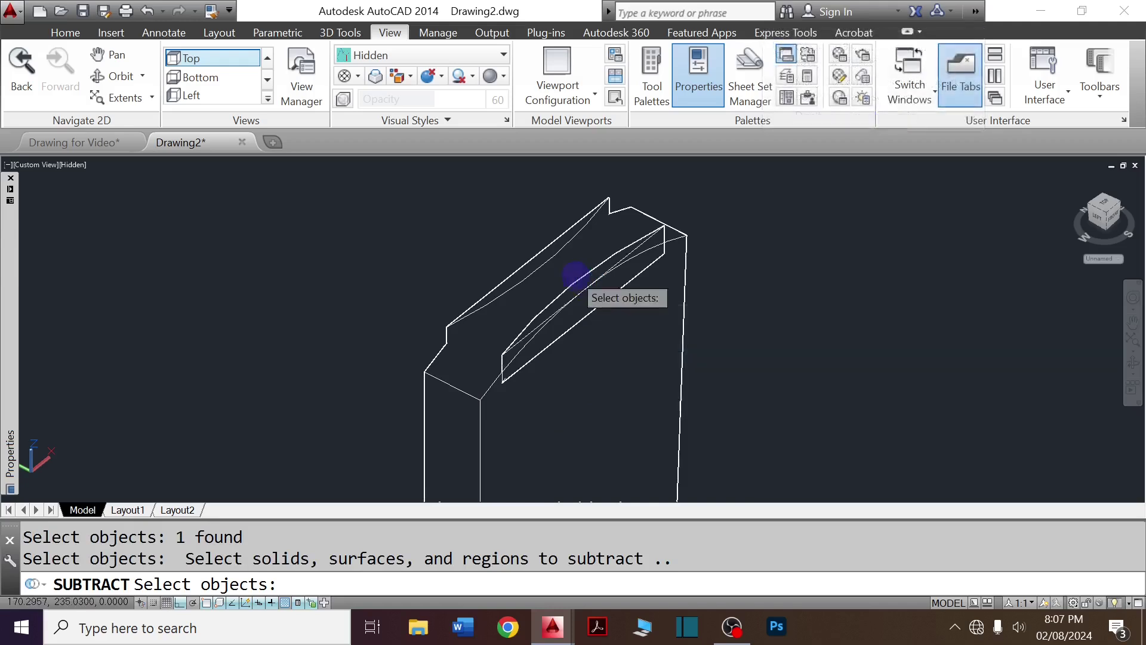
click(549, 256)
click(642, 313)
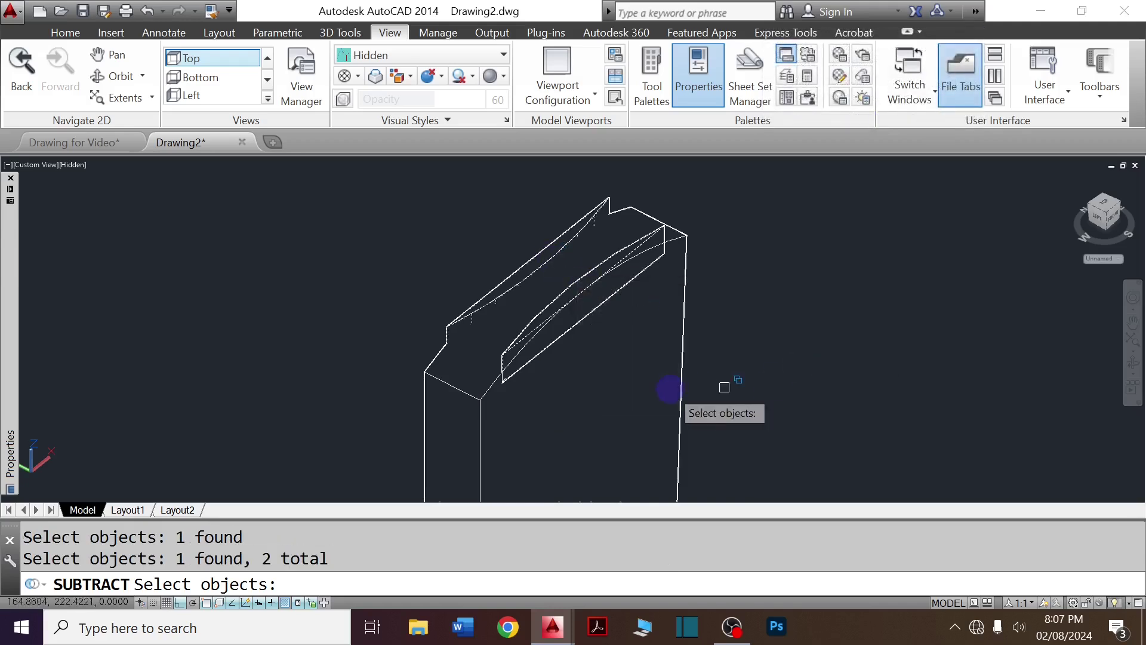
key(Return)
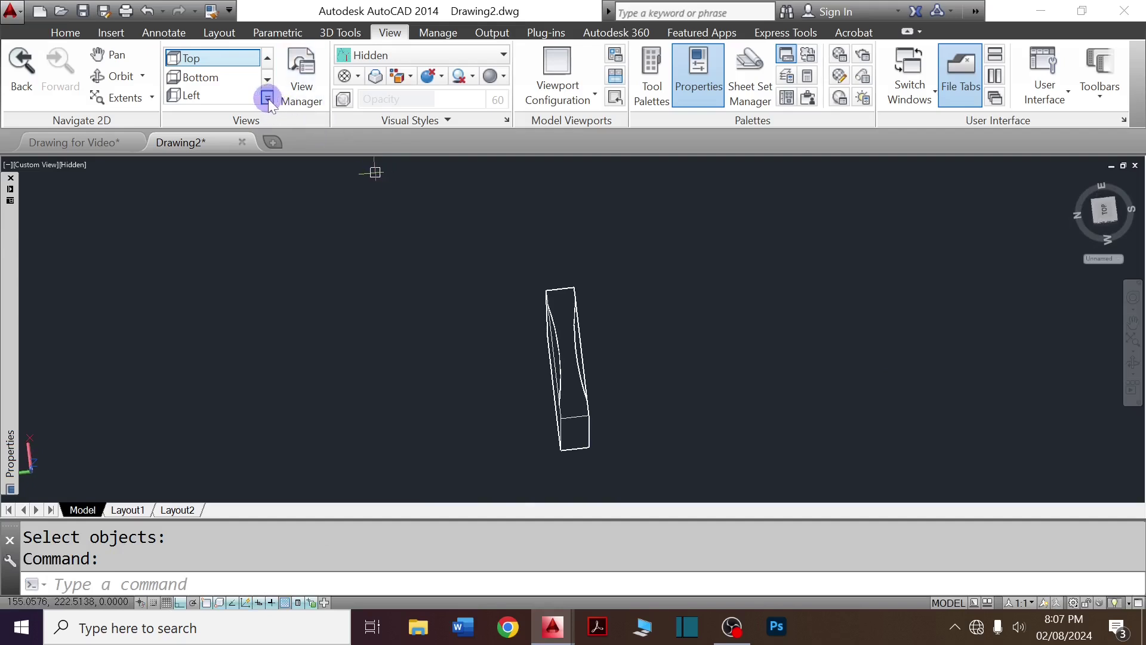
- Check the curved block in Top view, then return to SE Isometric
click(228, 55)
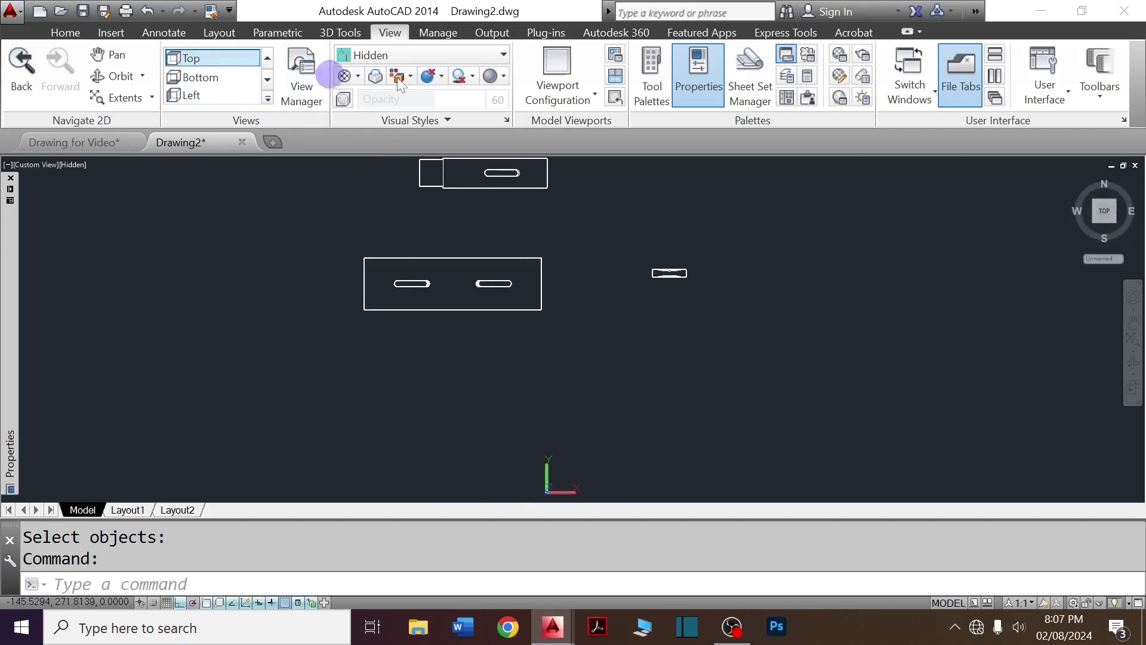
scroll(693, 280, up, 5)
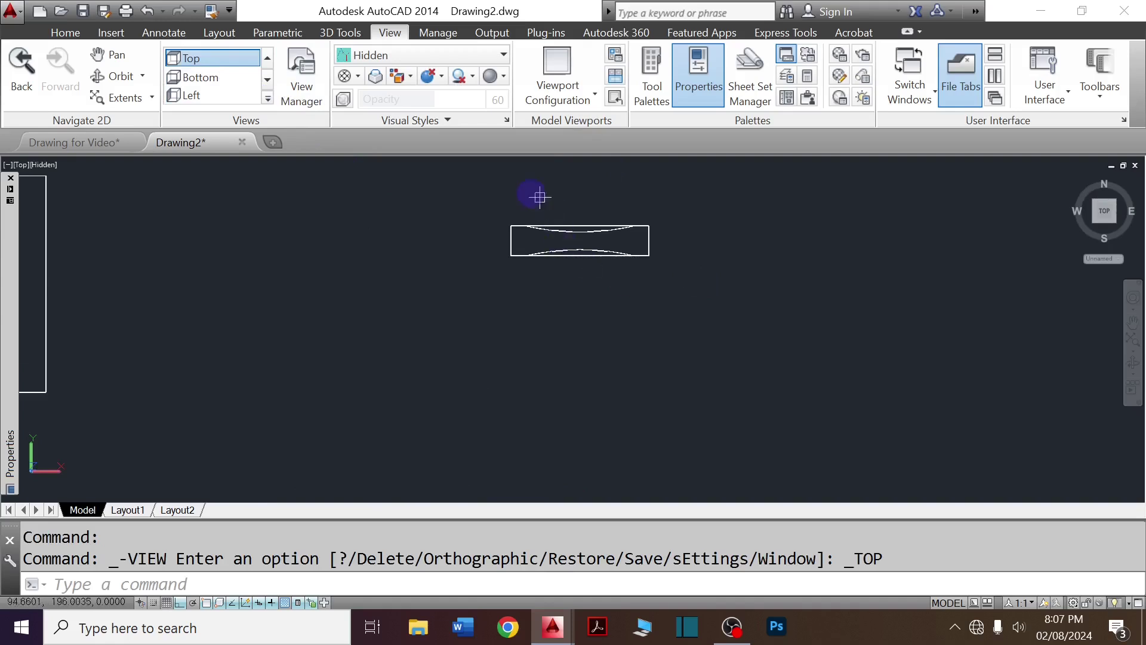
scroll(540, 197, up, 3)
scroll(592, 271, up, 2)
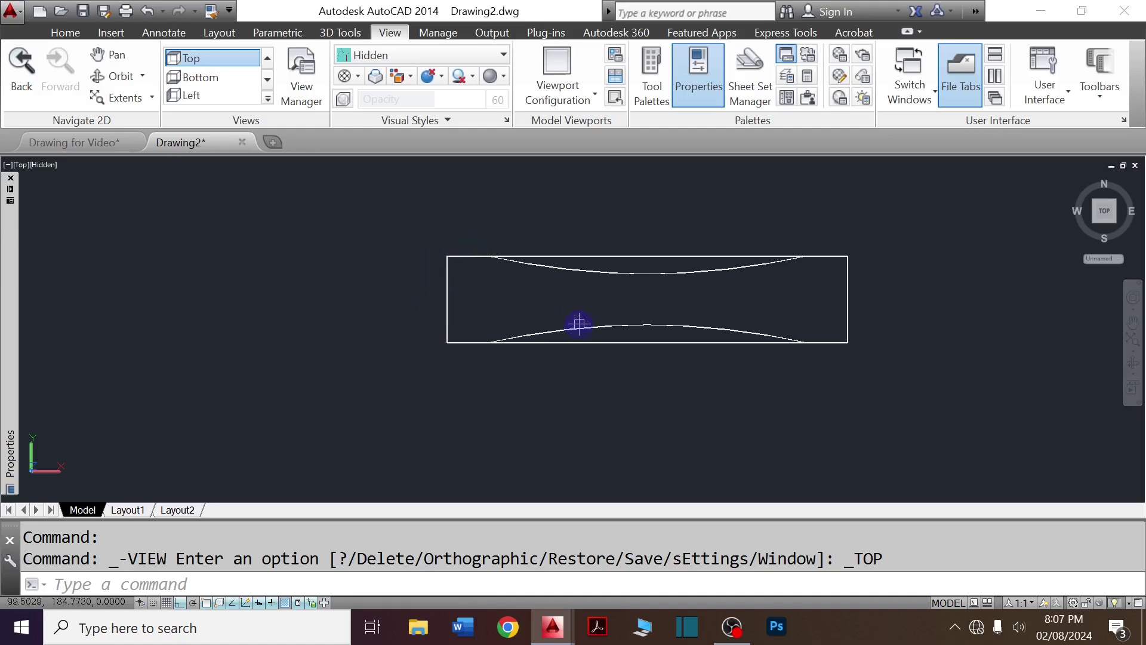
key(ctrl+Tab)
key(ctrl+Tab)
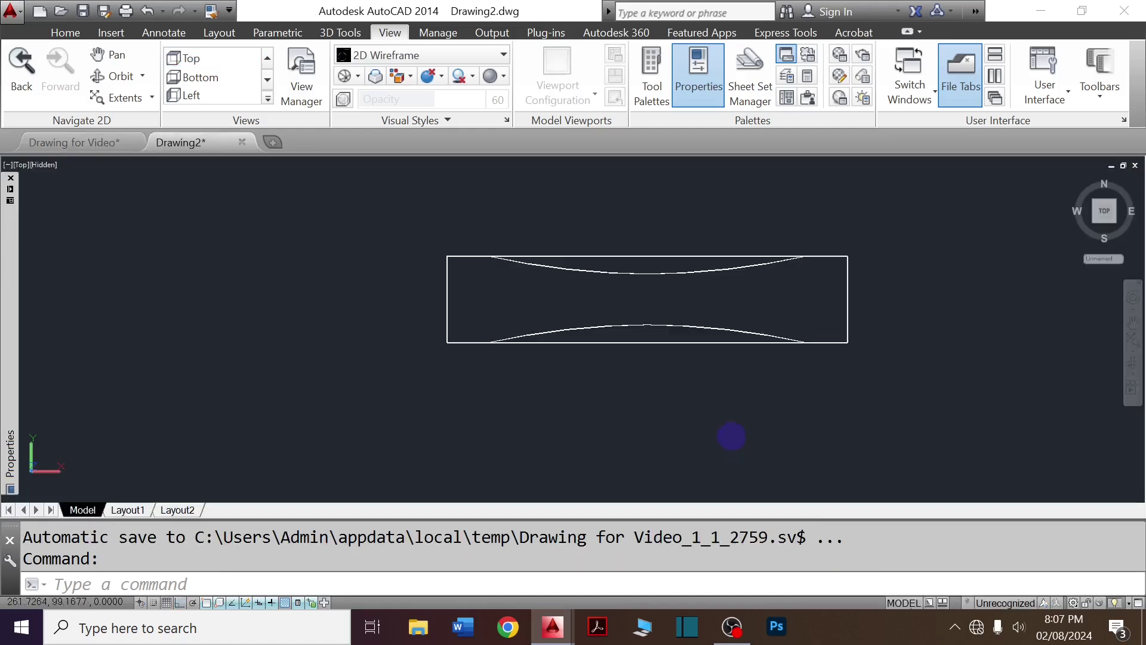
key(ctrl+shift+i)
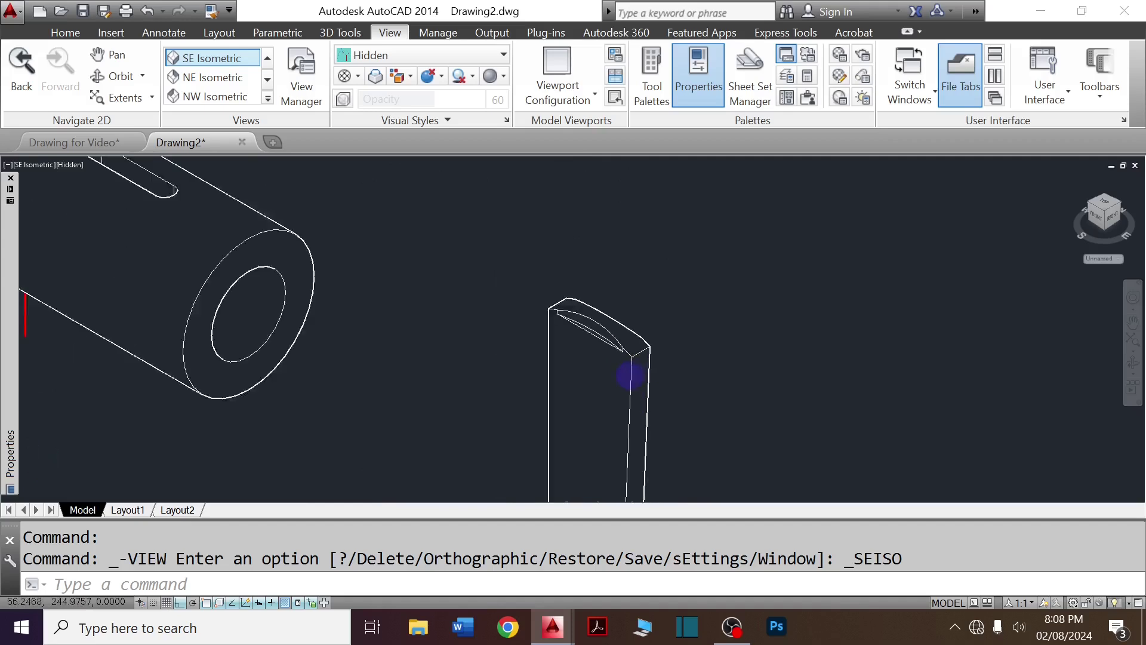
- Fillet the block's four end edges as a chain with radius 3
text(f)
key(Return)
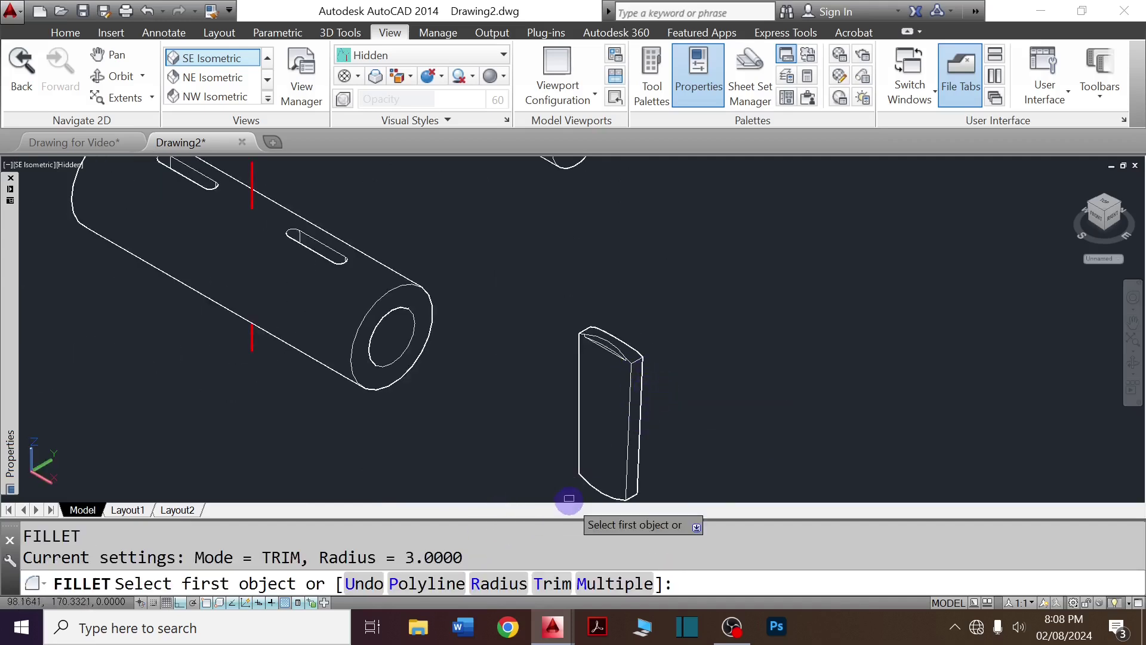
click(628, 431)
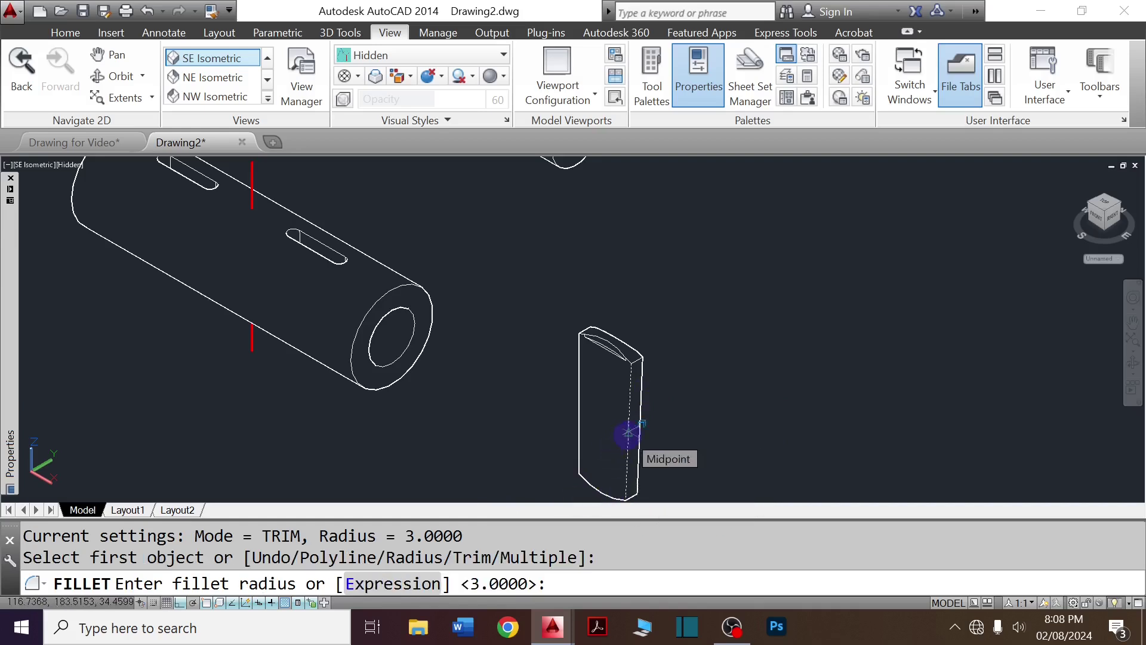
key(Return)
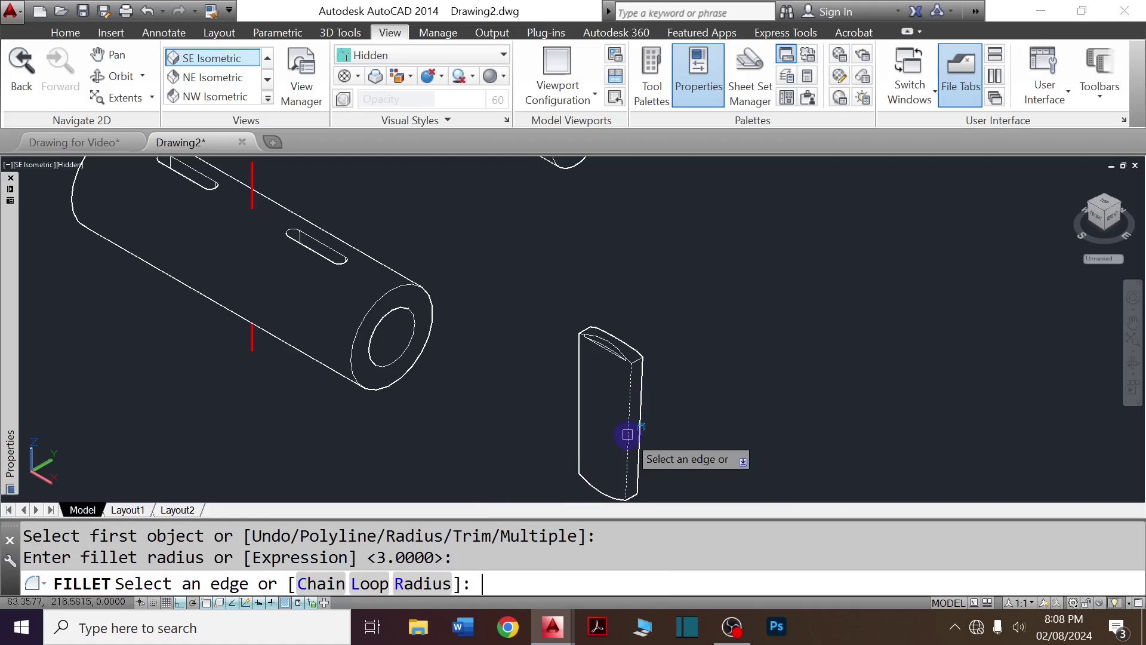
text(c)
key(Return)
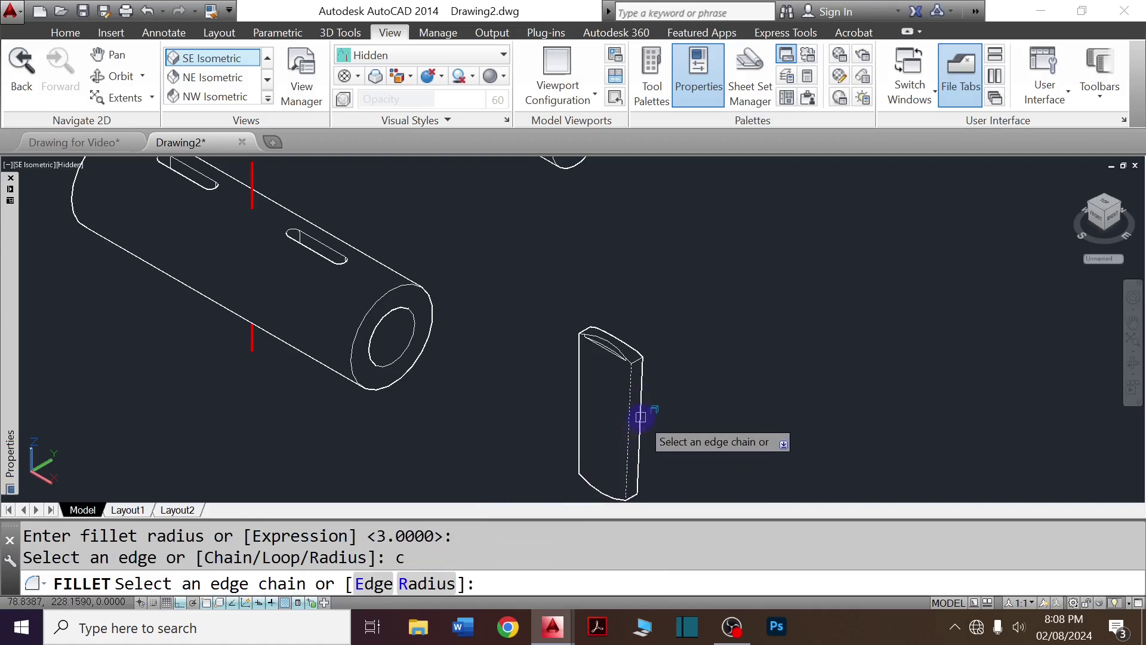
click(640, 416)
shift+middle_drag(565, 420, 631, 426)
shift+middle_drag(678, 302, 643, 302)
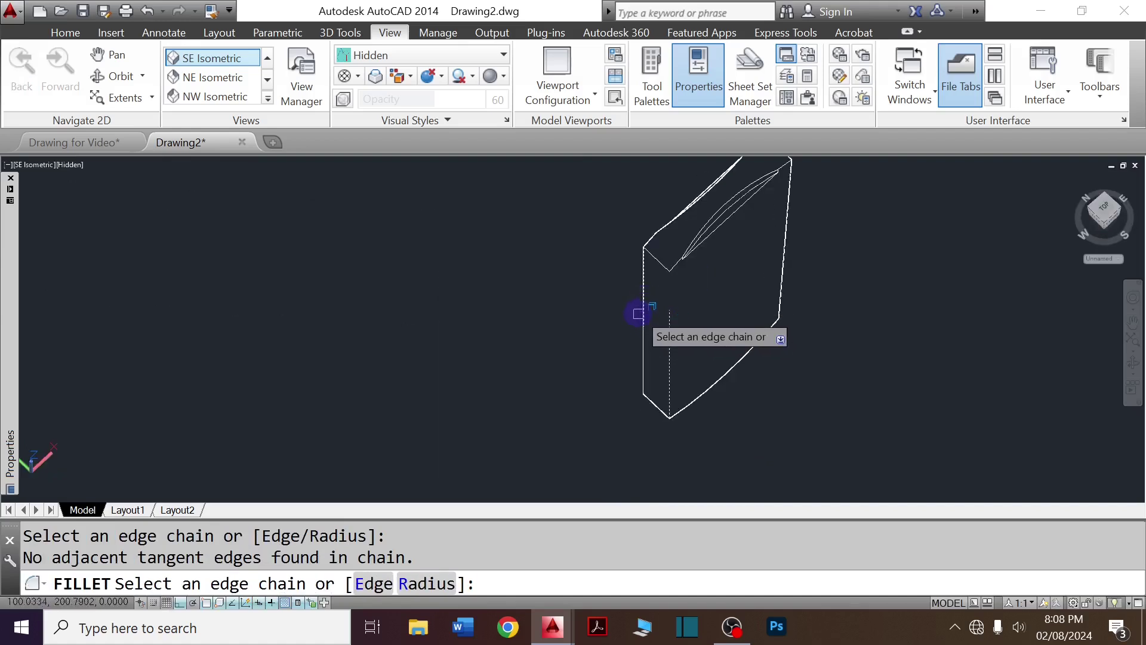
key(Return)
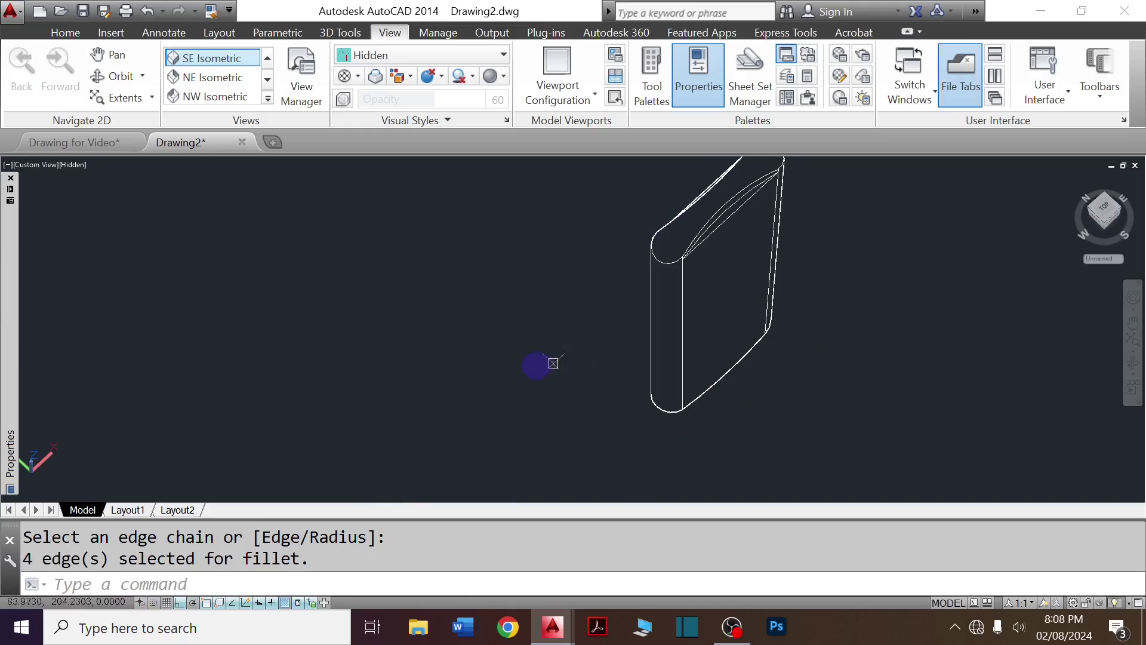
- Zoom and orbit so the sleeve and block sit level in view
scroll(553, 363, down, 2)
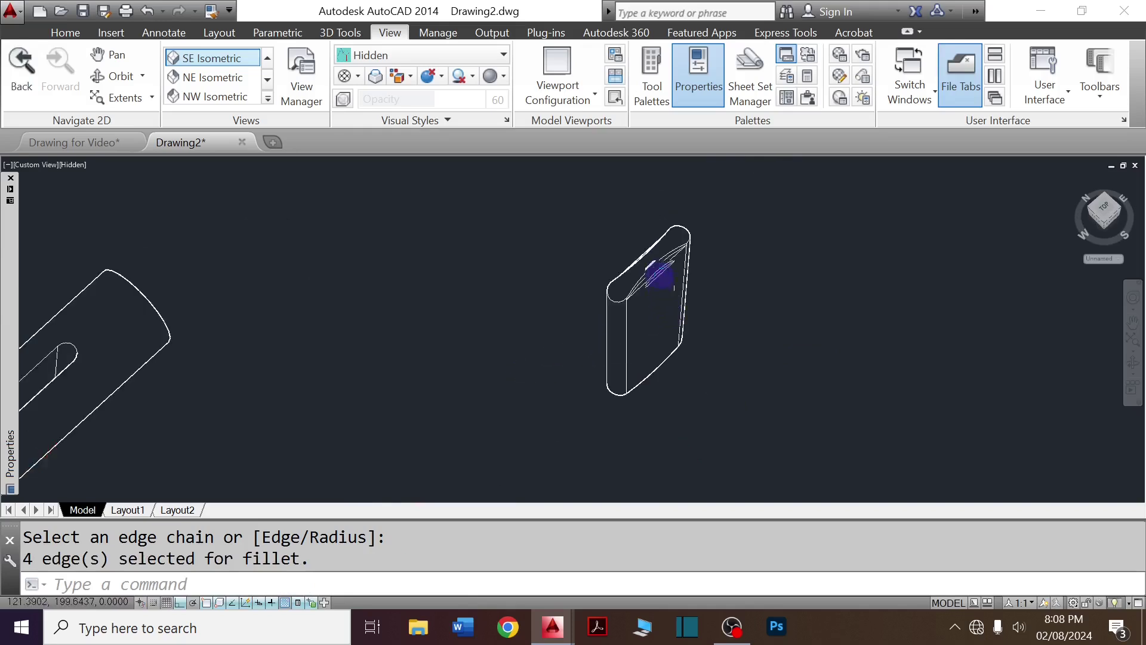
scroll(661, 256, down, 2)
middle_drag(643, 248, 643, 290)
shift+middle_drag(692, 318, 662, 281)
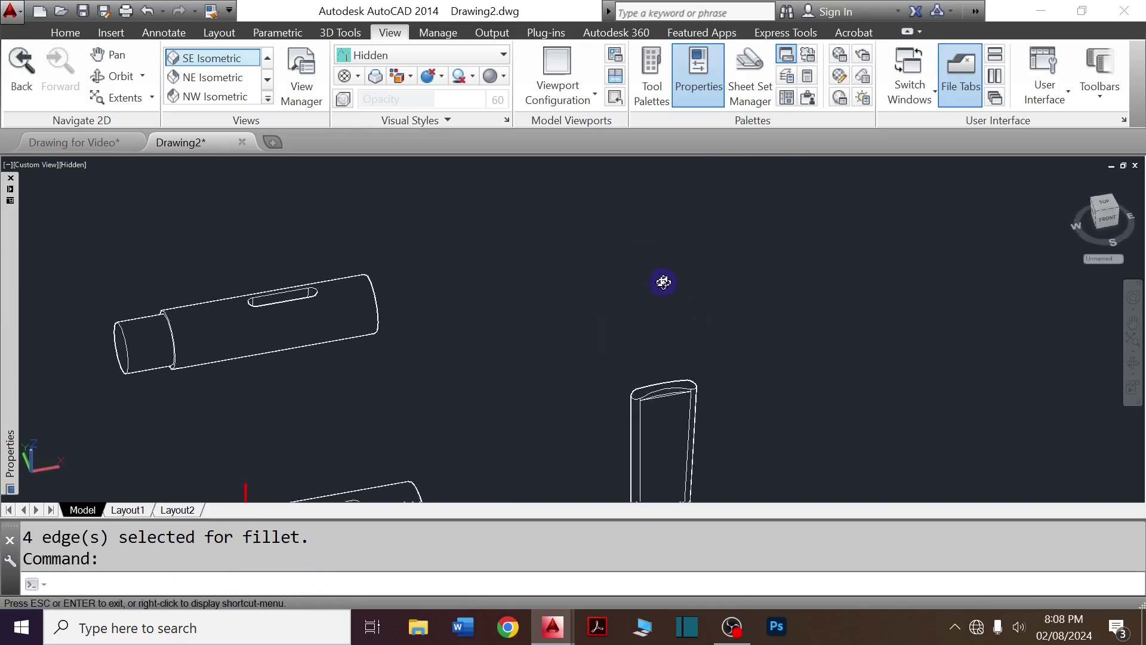
click(267, 99)
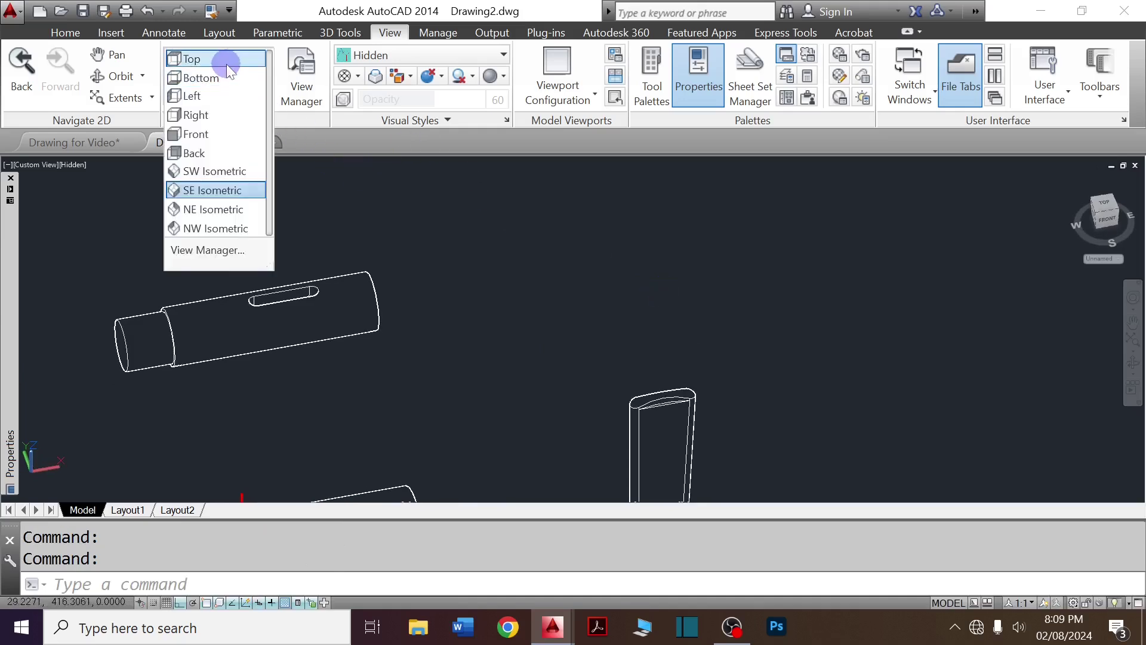
click(227, 59)
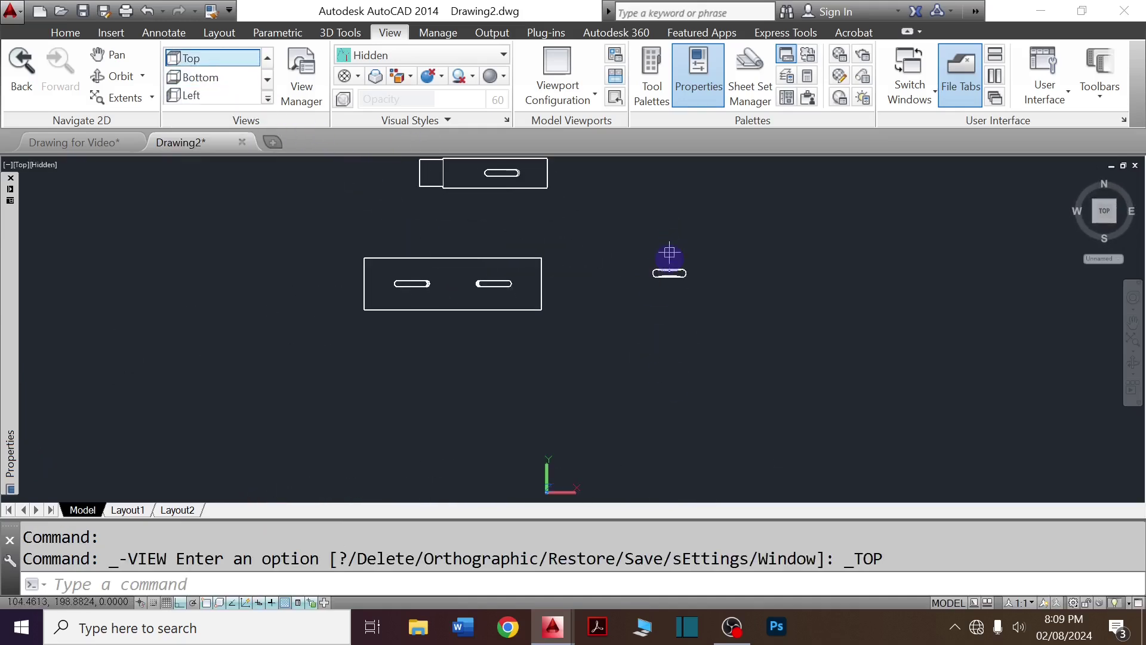
scroll(669, 253, up, 5)
scroll(670, 261, up, 3)
key(ctrl+Tab)
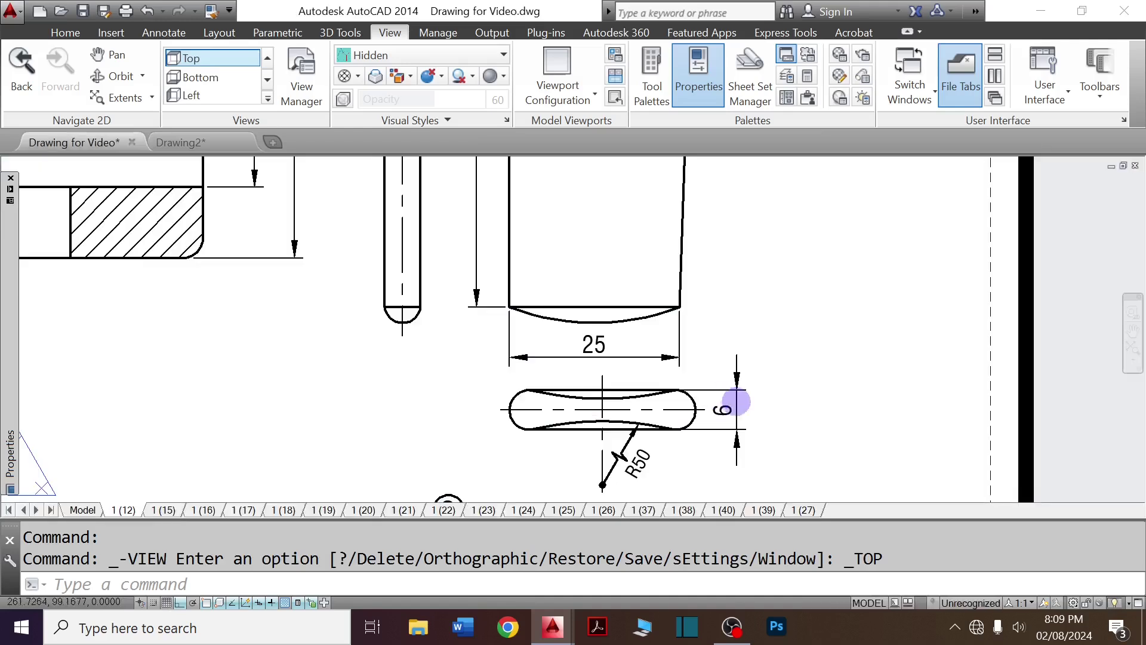
key(ctrl+Tab)
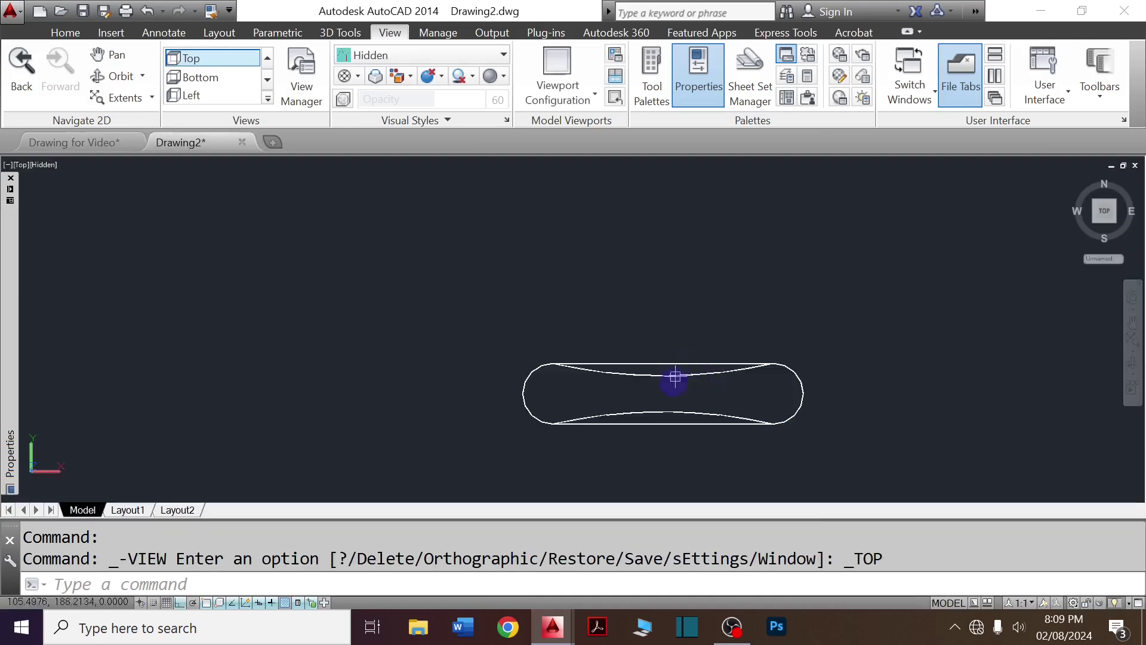
mouse_move(673, 408)
shift+middle_down()
mouse_move(700, 342)
mouse_move(663, 355)
mouse_move(667, 346)
shift+middle_up()
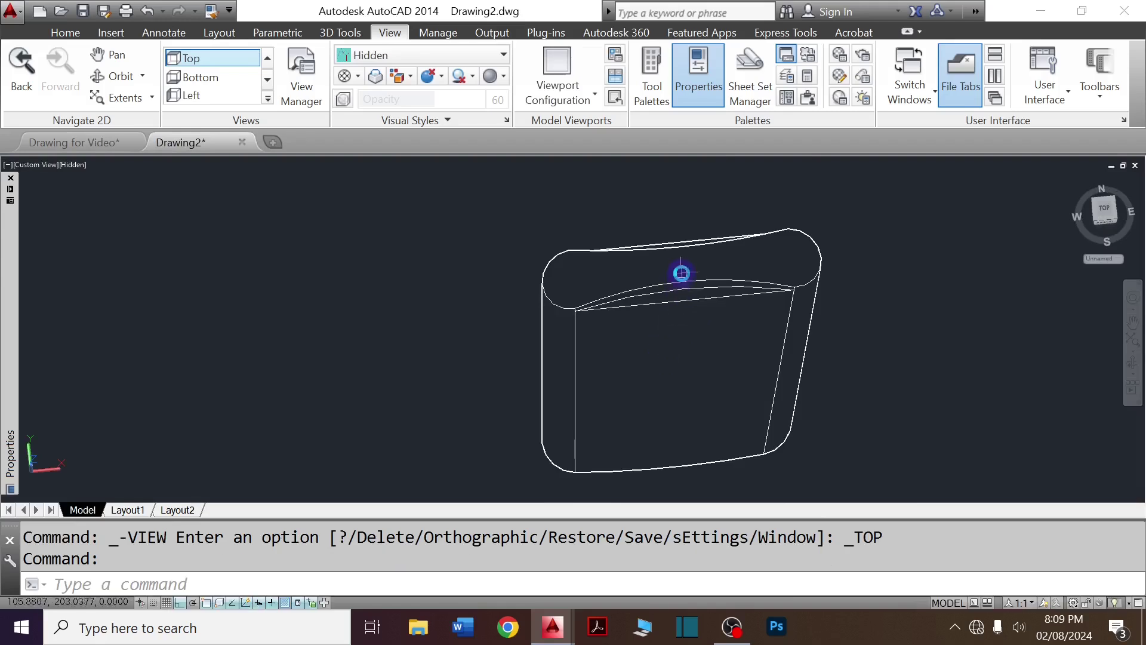
scroll(681, 273, up, 1)
scroll(686, 256, up, 1)
scroll(673, 249, up, 2)
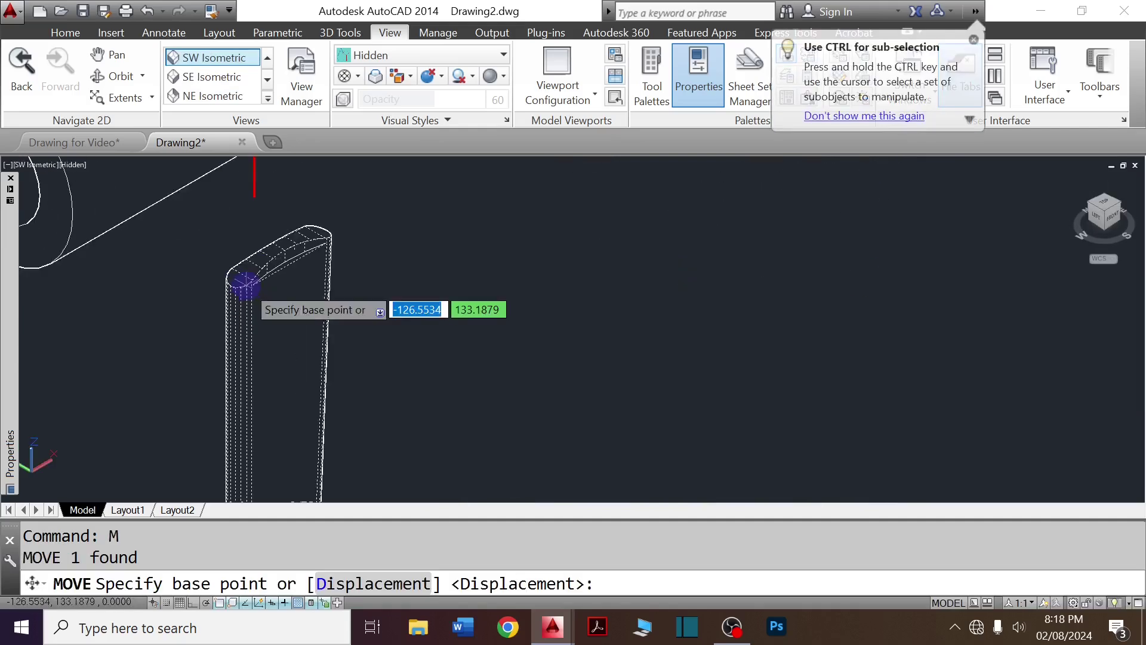
- Snap the cotter's move base point to its rounded corner endpoint
scroll(245, 285, up, 2)
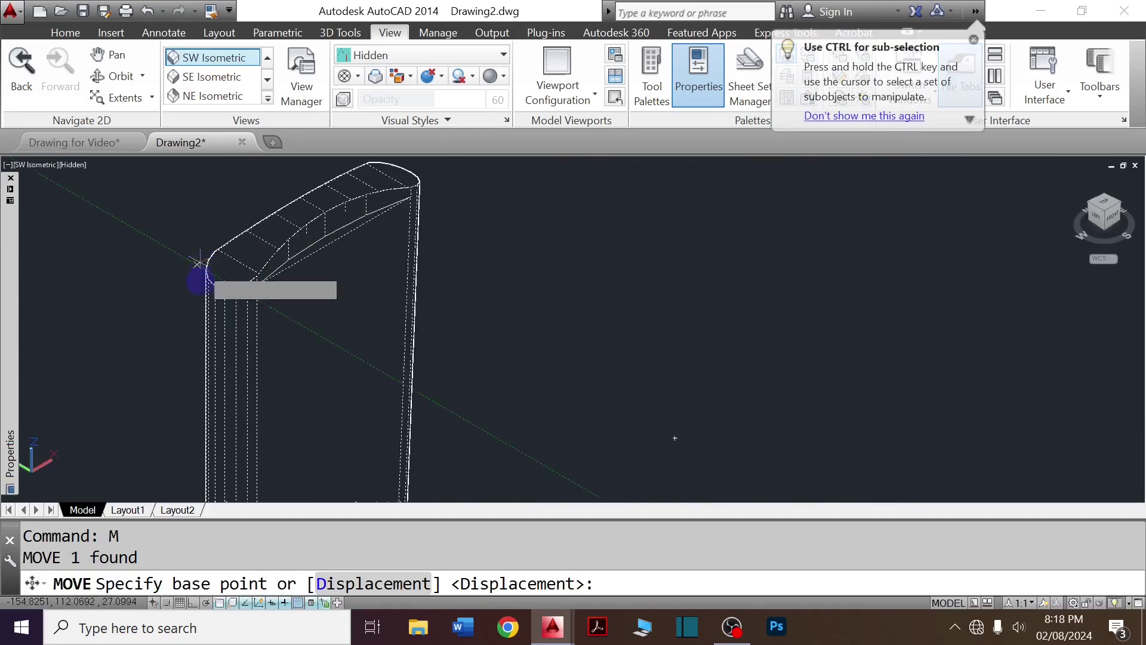
scroll(218, 286, up, 2)
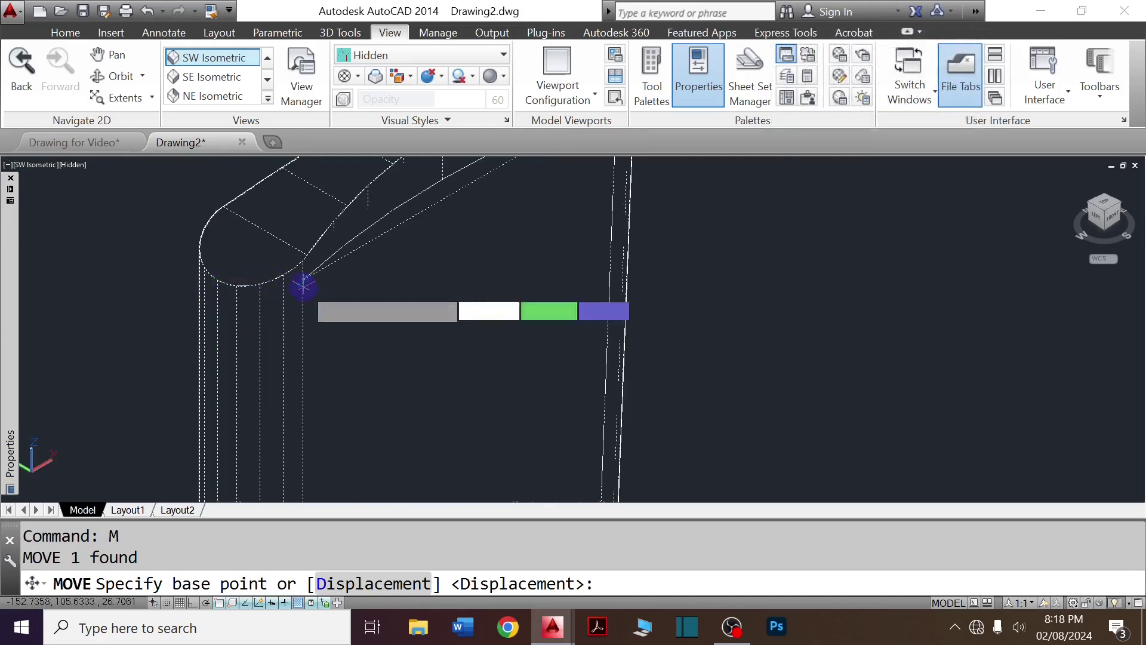
text(end)
key(Return)
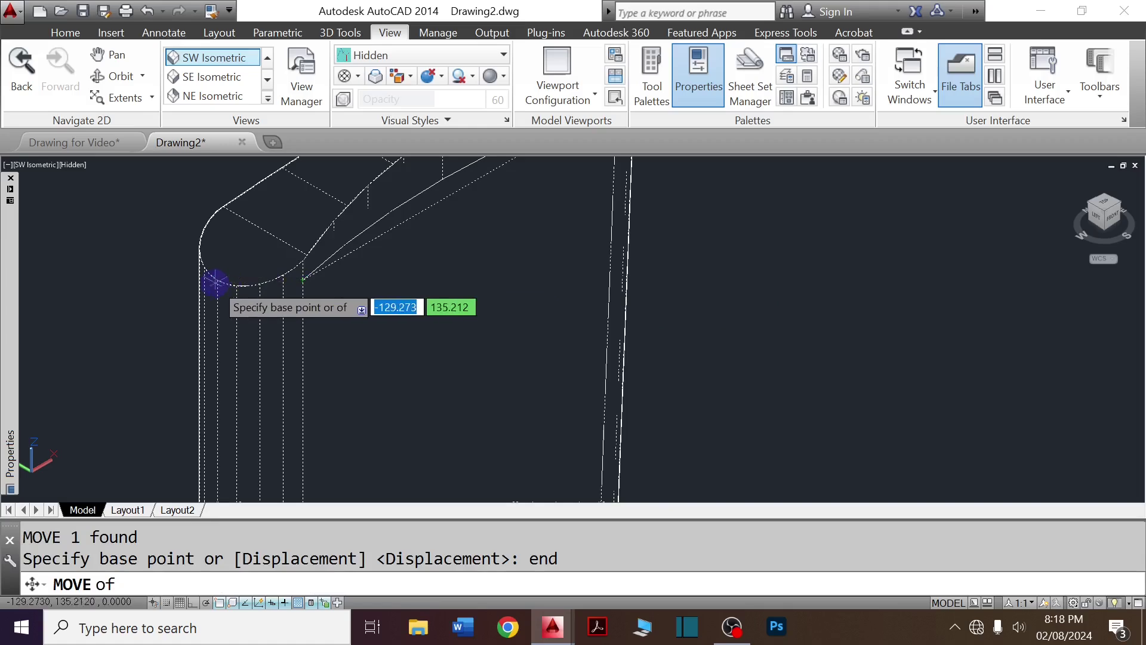
click(215, 281)
scroll(277, 289, down, 3)
scroll(301, 299, down, 2)
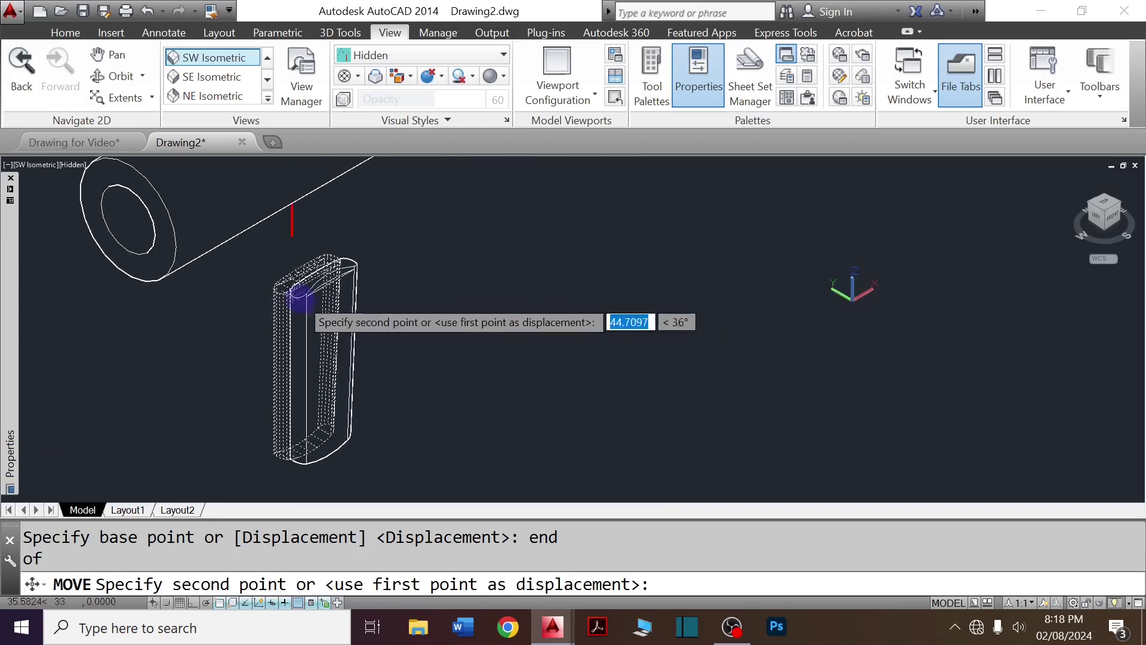
scroll(200, 255, up, 3)
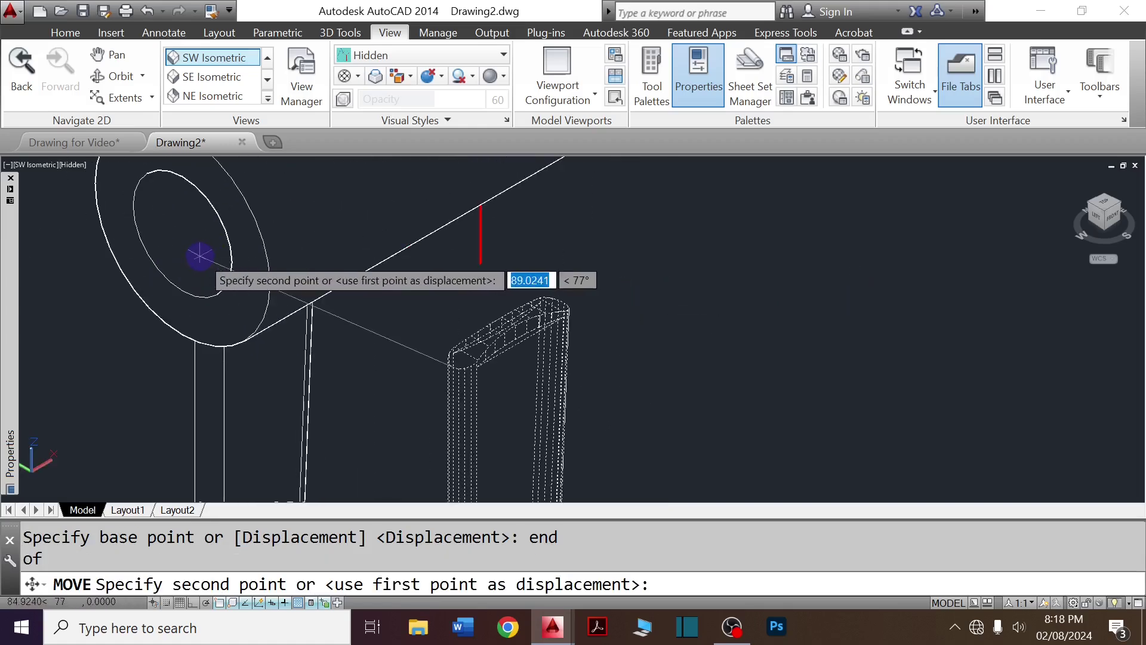
- Place the cotter's corner at the centre of the sleeve's end circle
text(cen)
key(Return)
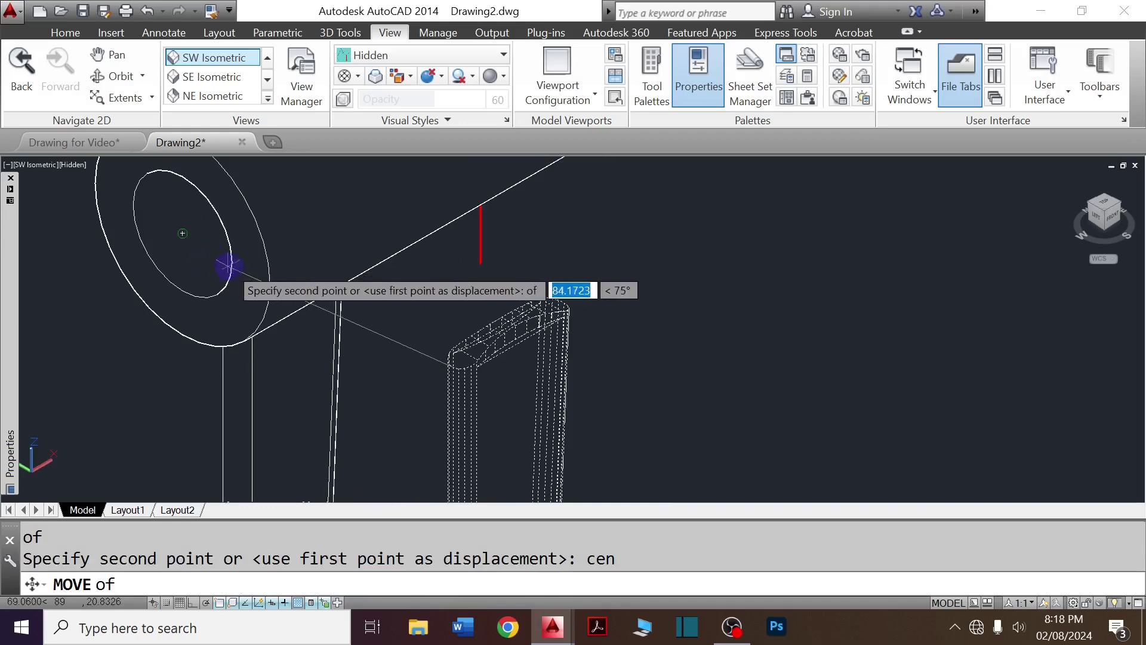
click(228, 266)
scroll(236, 271, down, 2)
scroll(234, 279, down, 2)
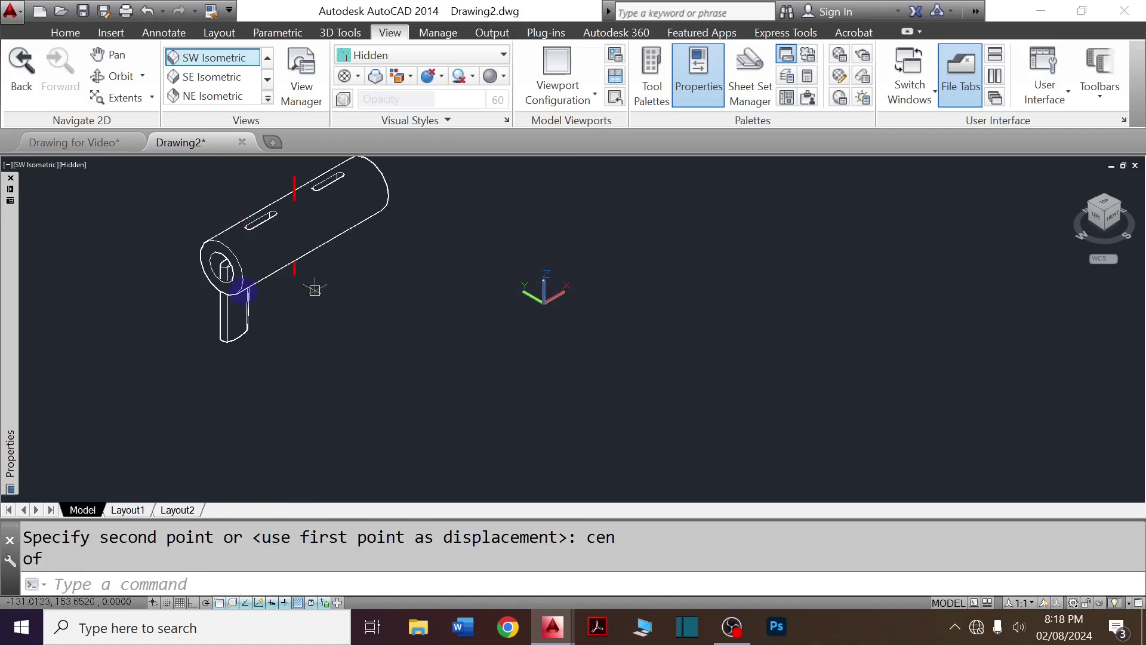
key(Escape)
key(Return)
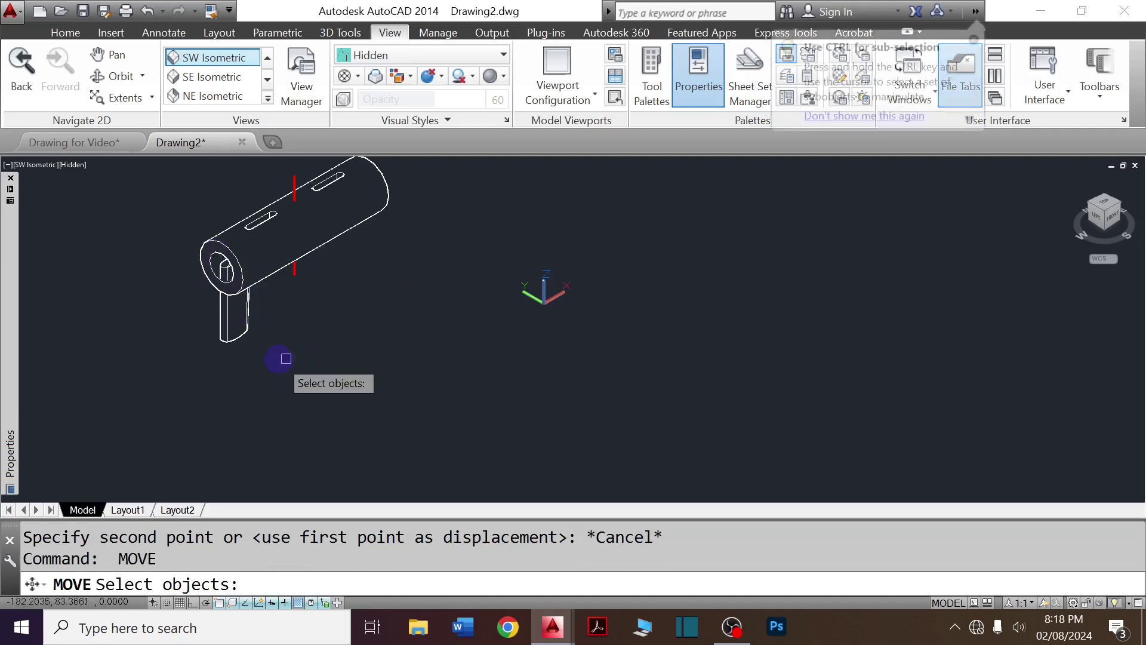
click(263, 355)
click(185, 331)
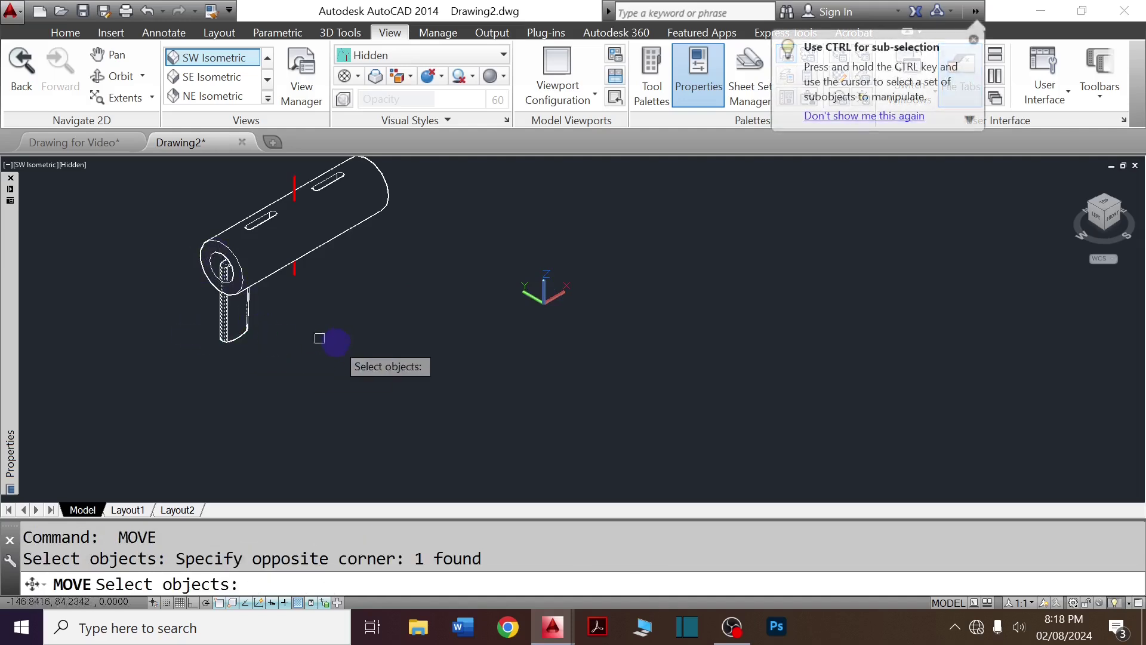
key(Return)
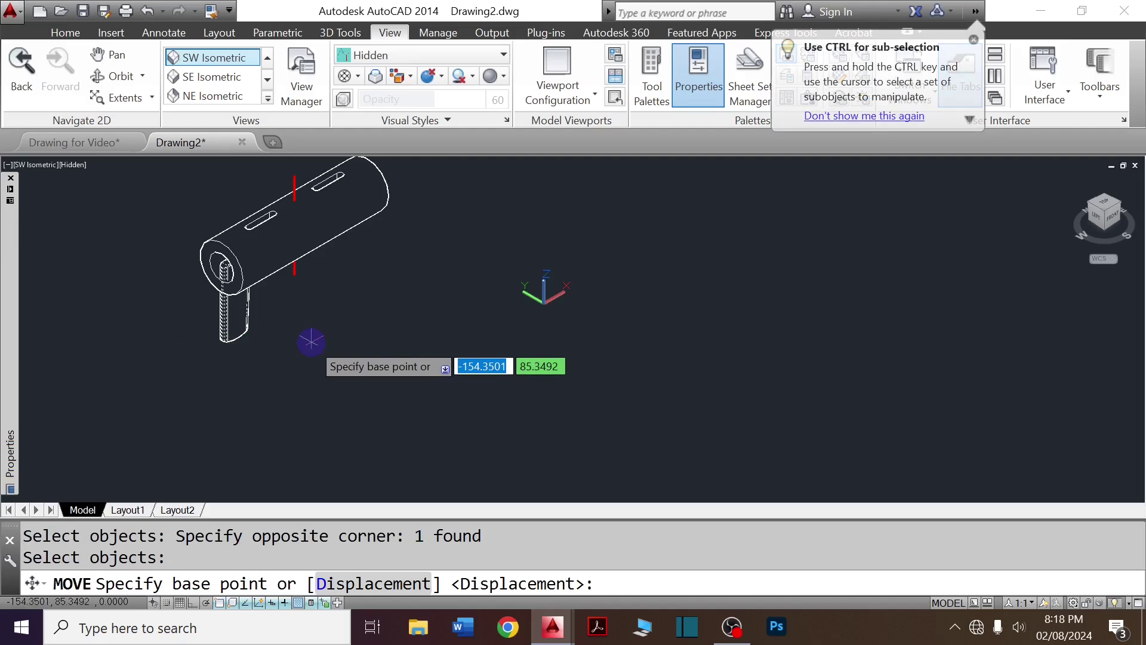
click(311, 342)
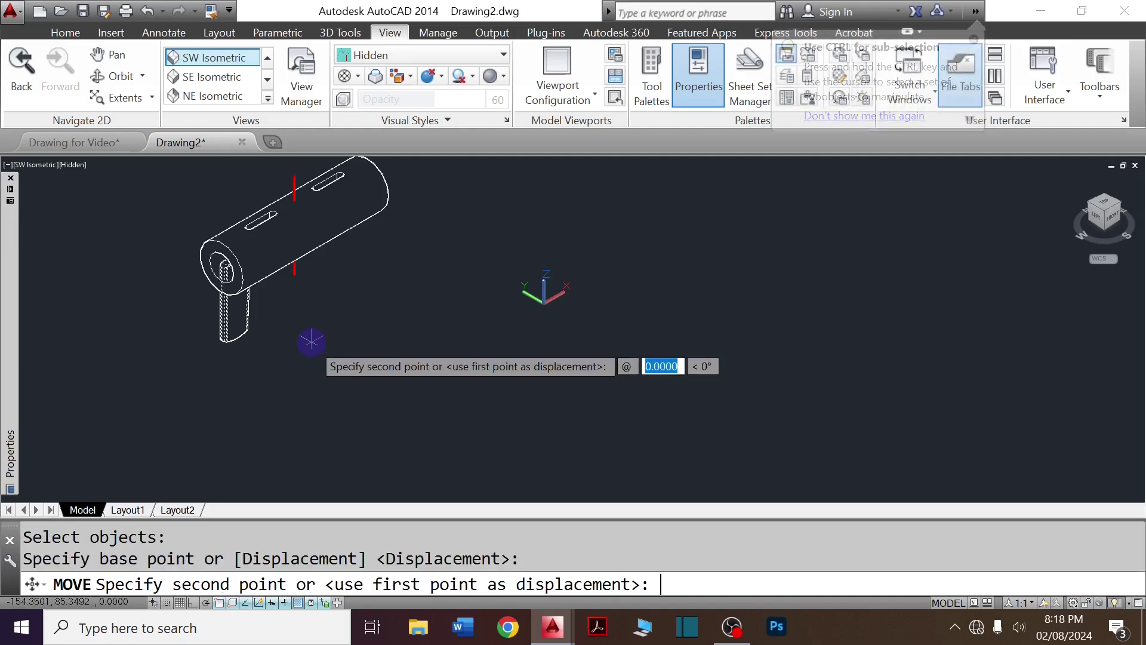
text(25)
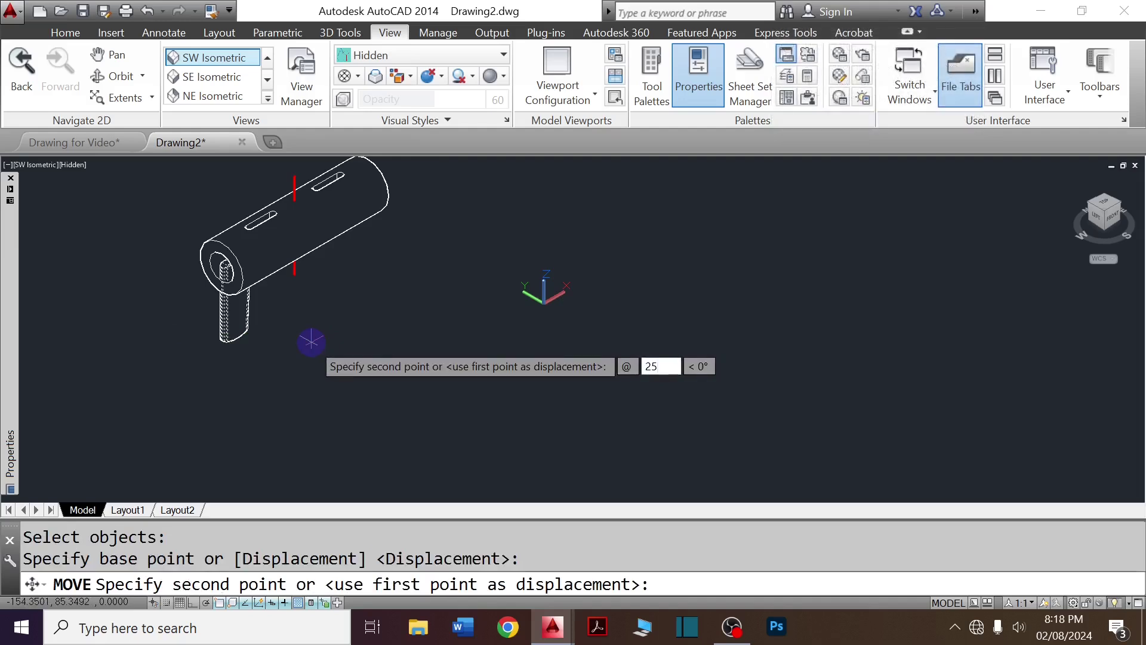
key(Tab)
key(Tab)
text(32.5)
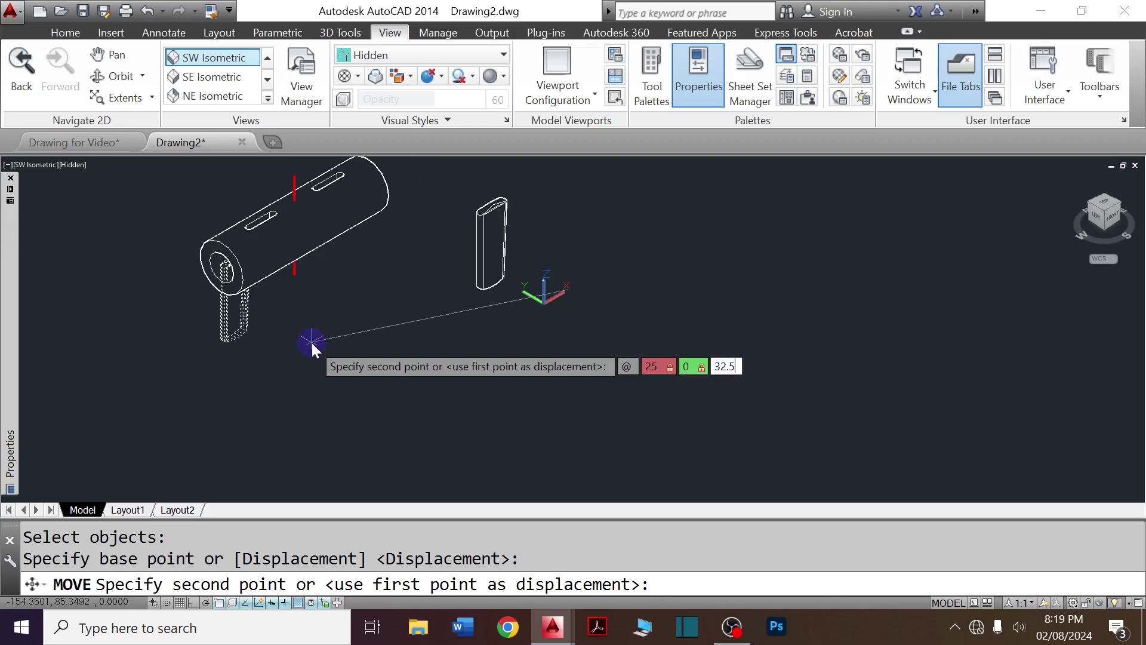
key(Return)
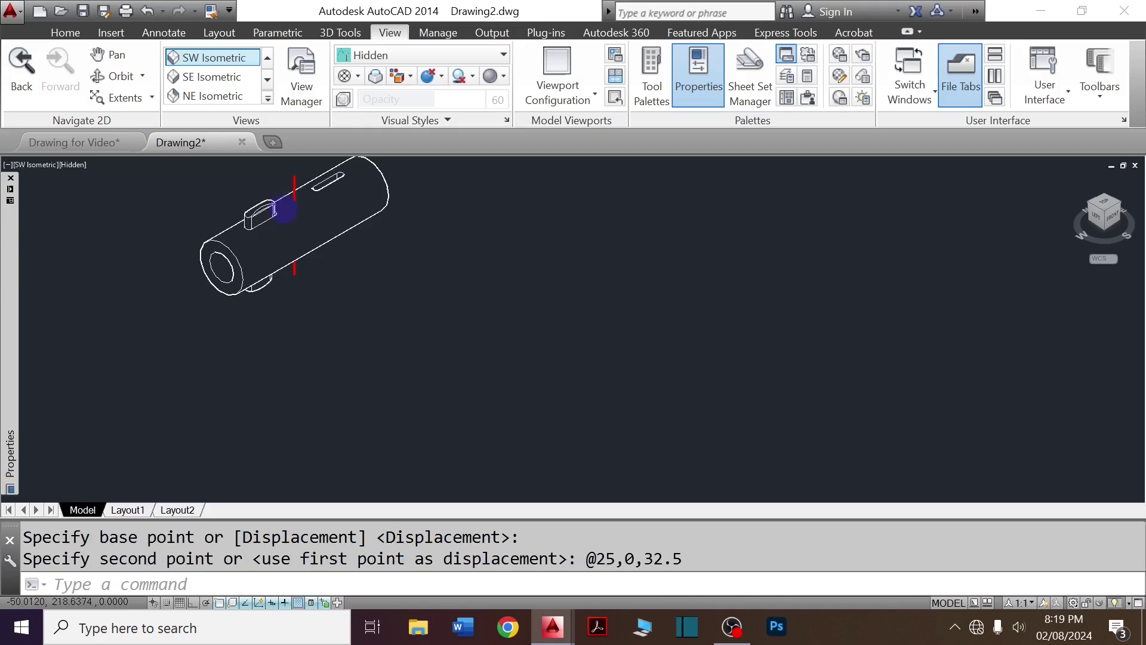
- Zoom and orbit the view to inspect the seated cotter and the rod
scroll(281, 210, up, 3)
scroll(263, 218, up, 2)
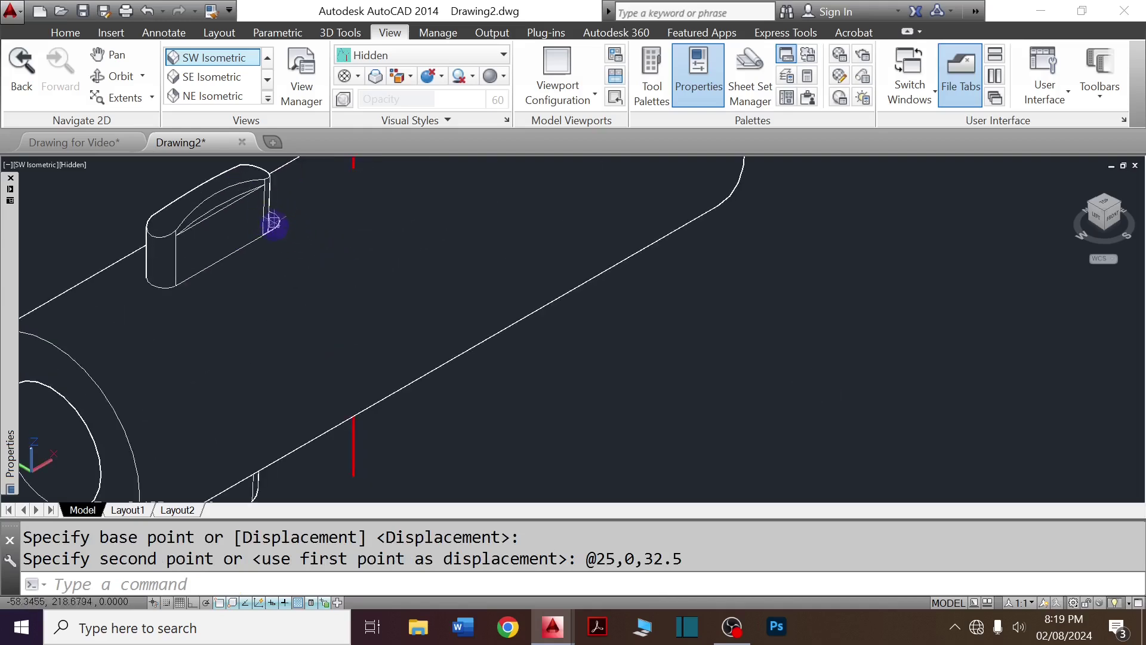
scroll(274, 221, down, 2)
scroll(269, 248, down, 2)
scroll(266, 248, down, 2)
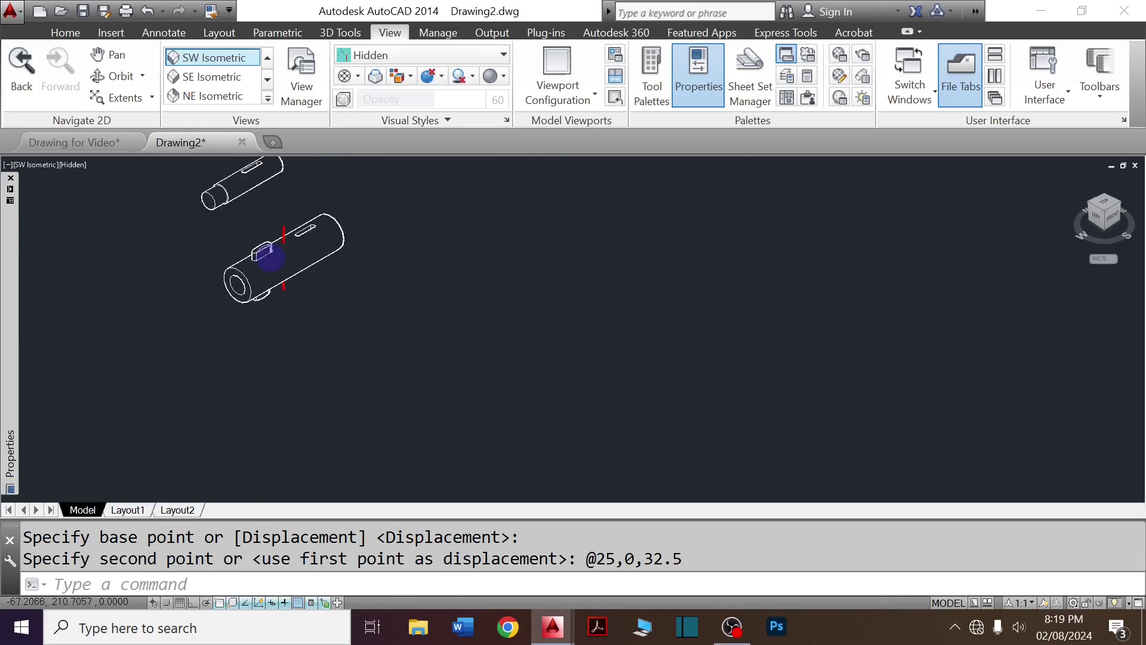
scroll(269, 256, down, 1)
scroll(269, 257, up, 1)
scroll(263, 257, up, 2)
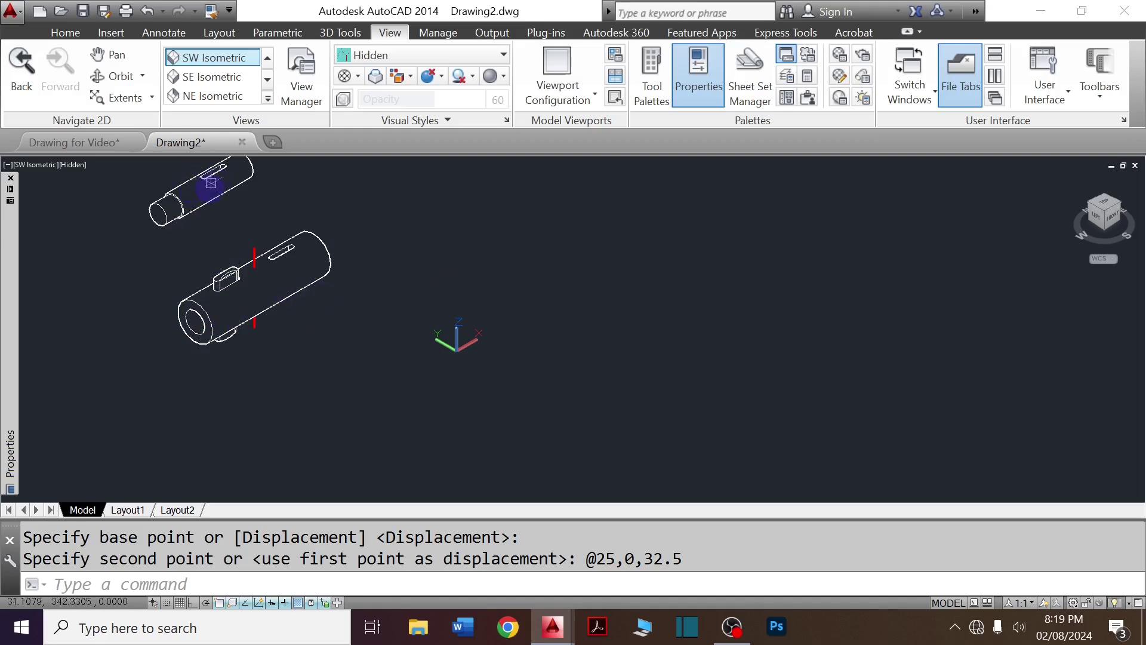
scroll(218, 263, up, 2)
scroll(217, 263, up, 2)
scroll(259, 272, down, 5)
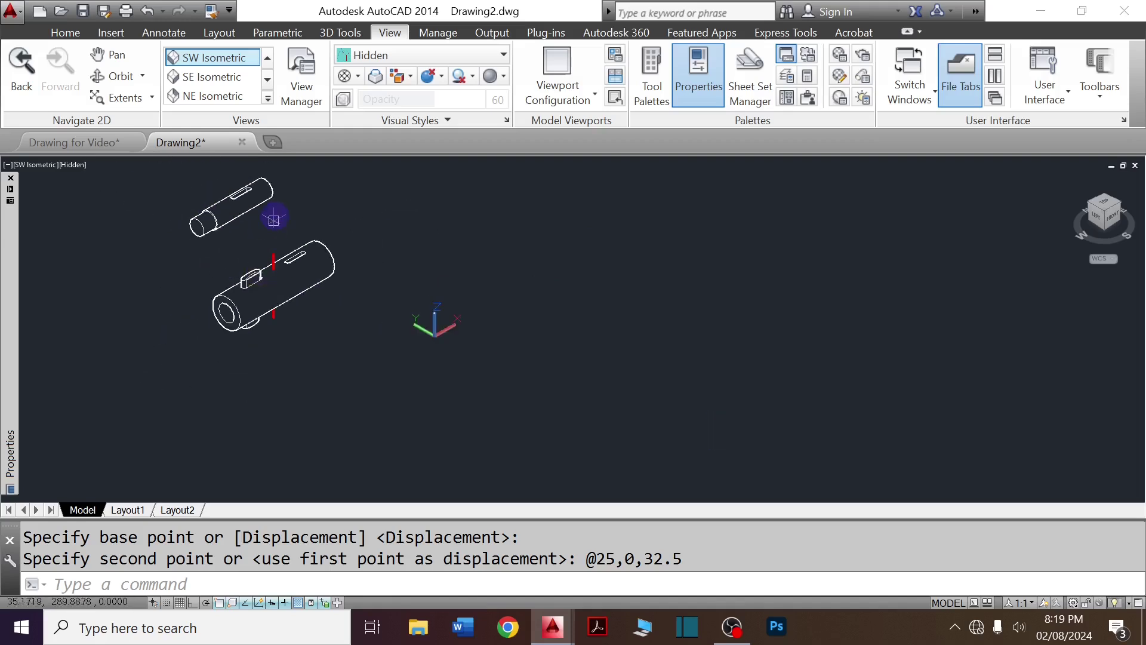
scroll(273, 202, down, 2)
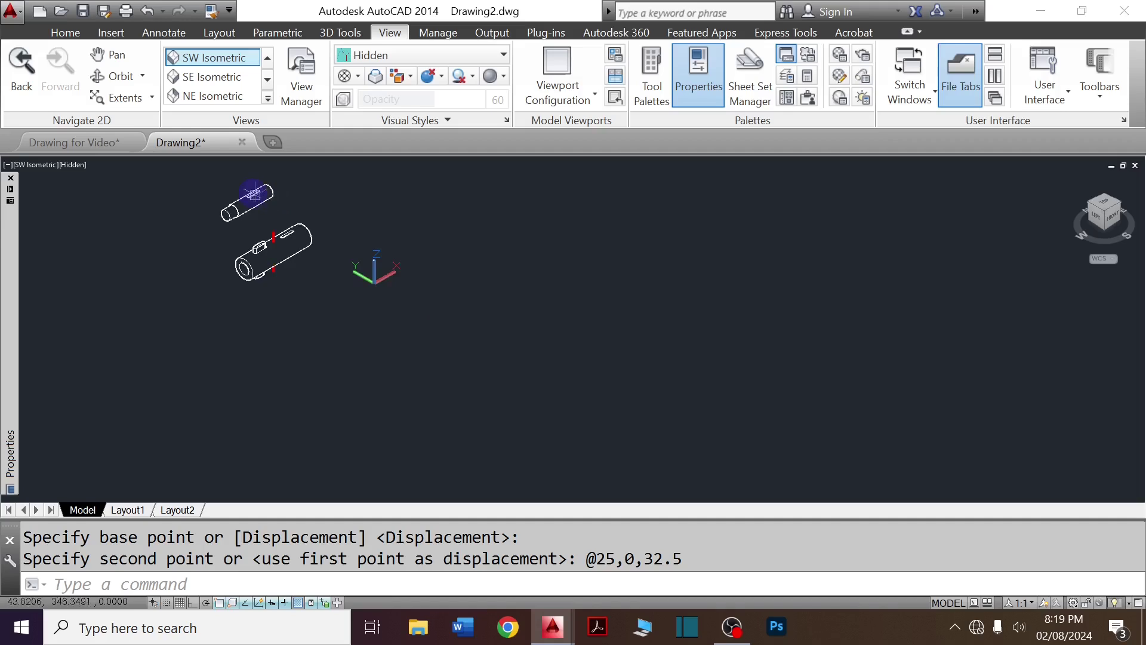
scroll(254, 194, up, 2)
shift+middle_drag(248, 186, 233, 352)
scroll(267, 324, up, 2)
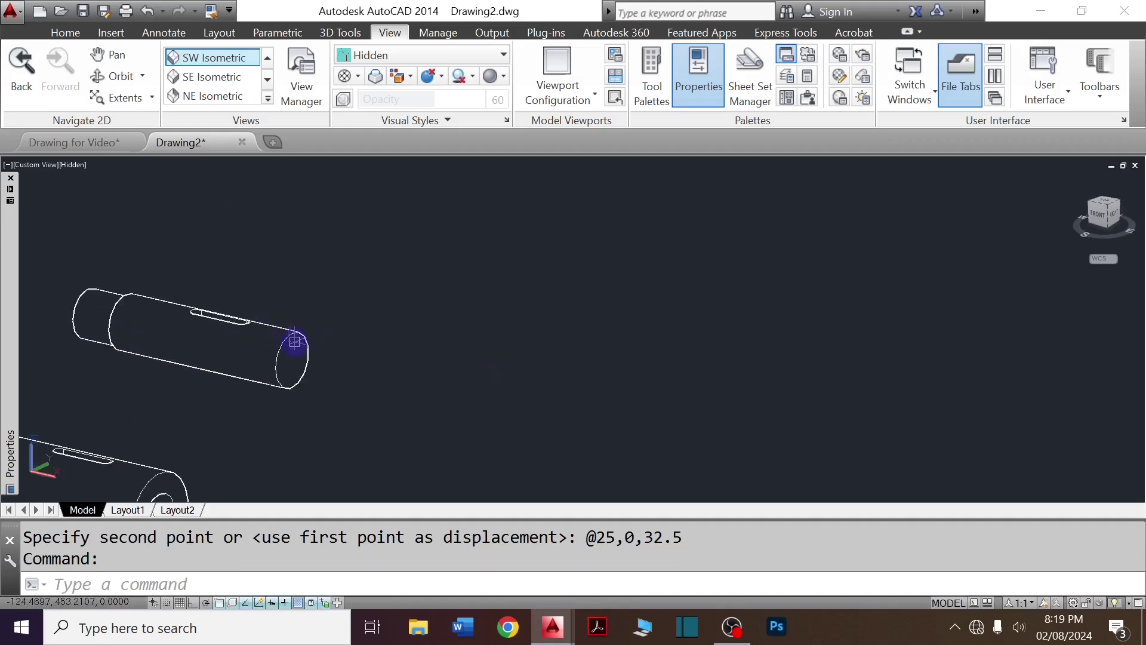
- Chamfer the rod's circular end edge 2 × 2, using the end face as base surface
scroll(294, 342, up, 3)
text(ch)
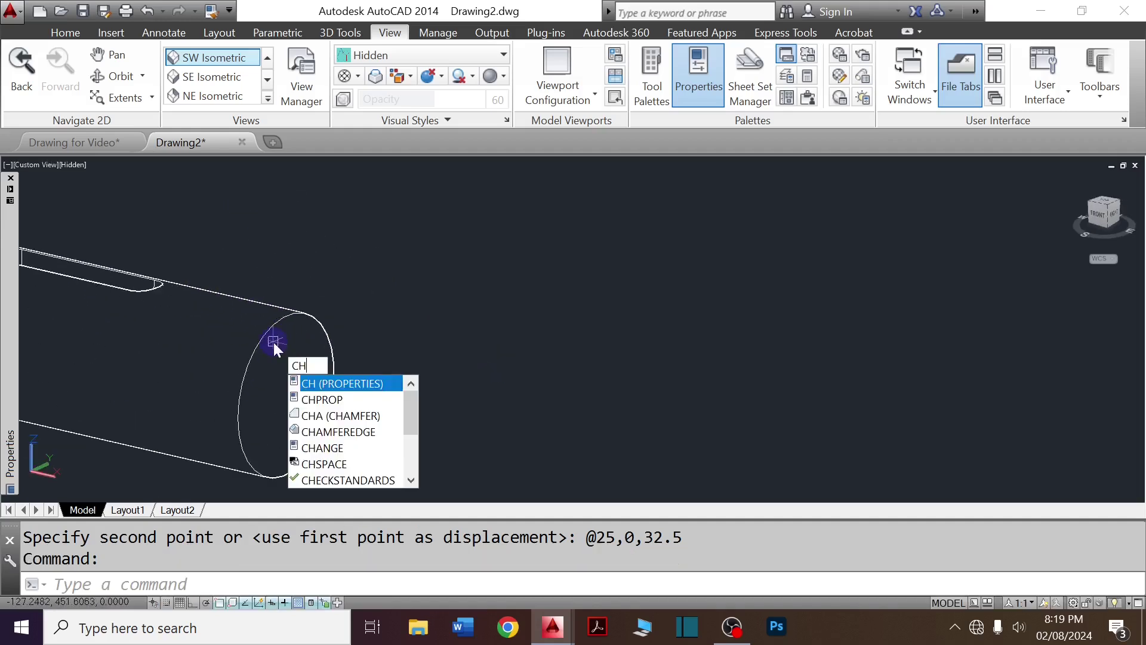
text(a)
key(Return)
click(263, 338)
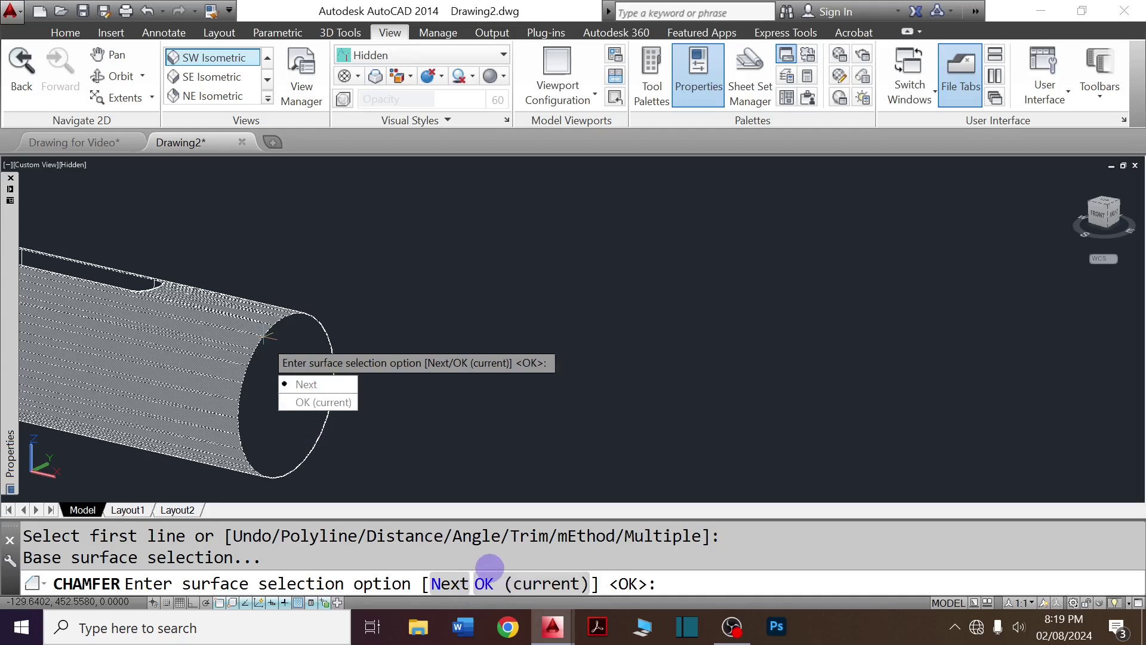
text(n)
key(Return)
key(Return)
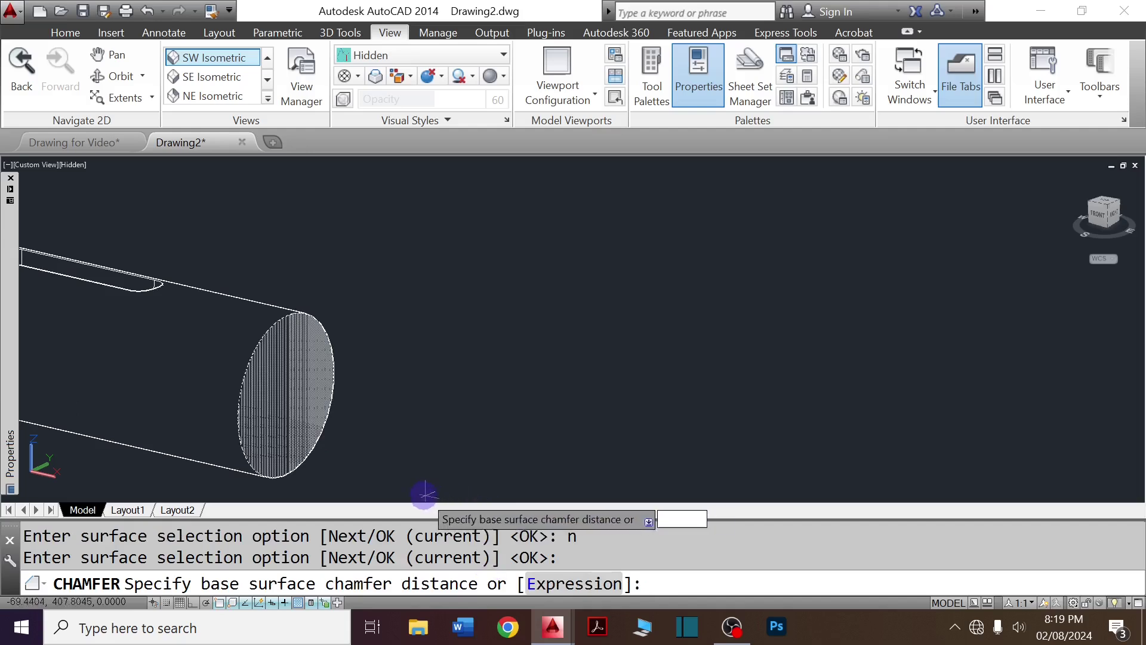
text(2)
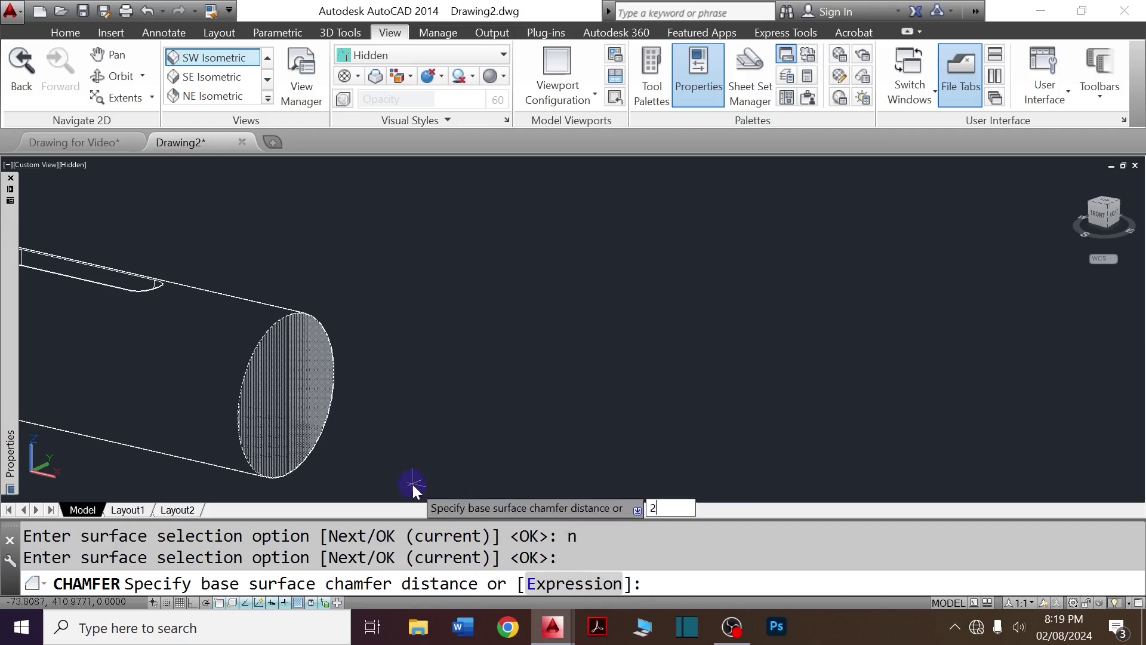
key(Return)
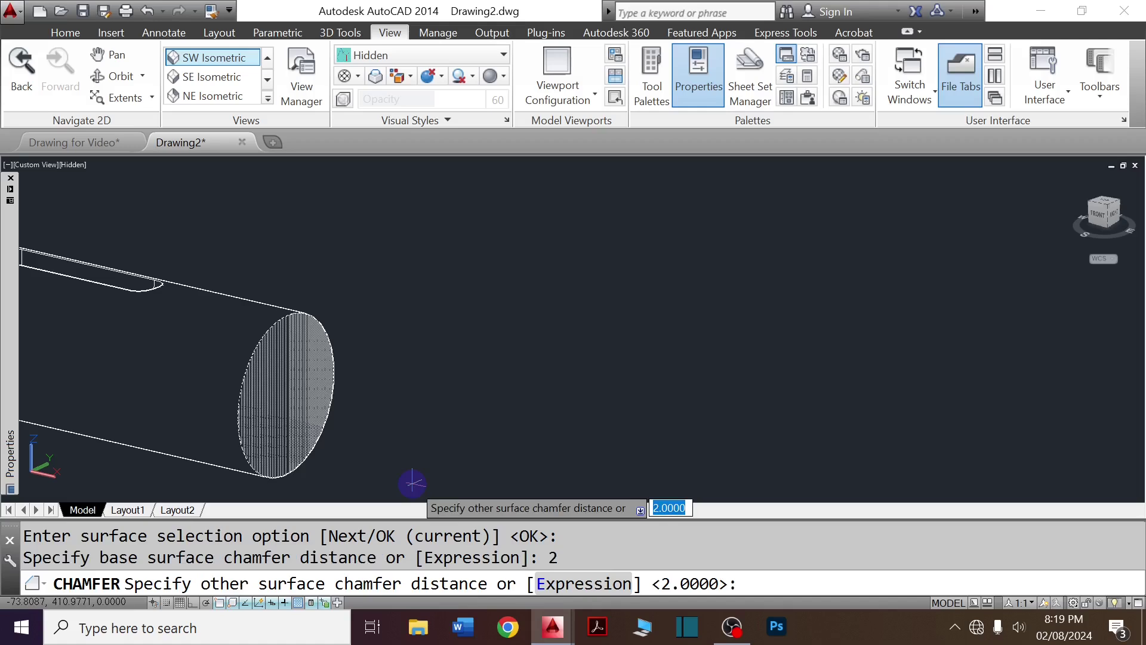
text(2)
key(Return)
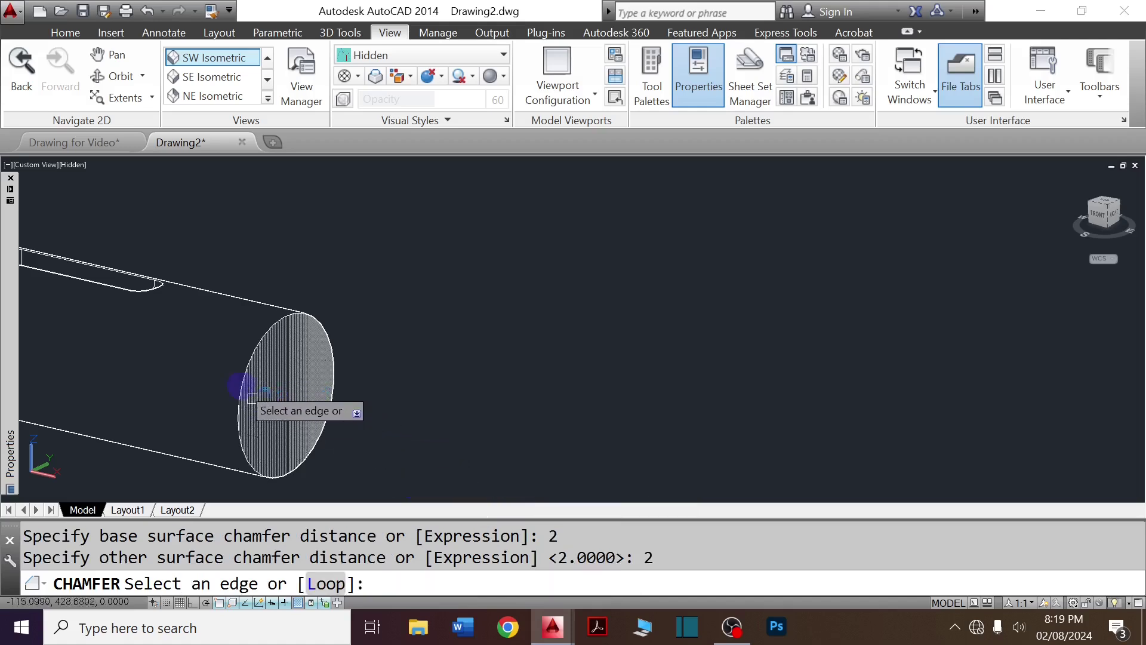
click(246, 371)
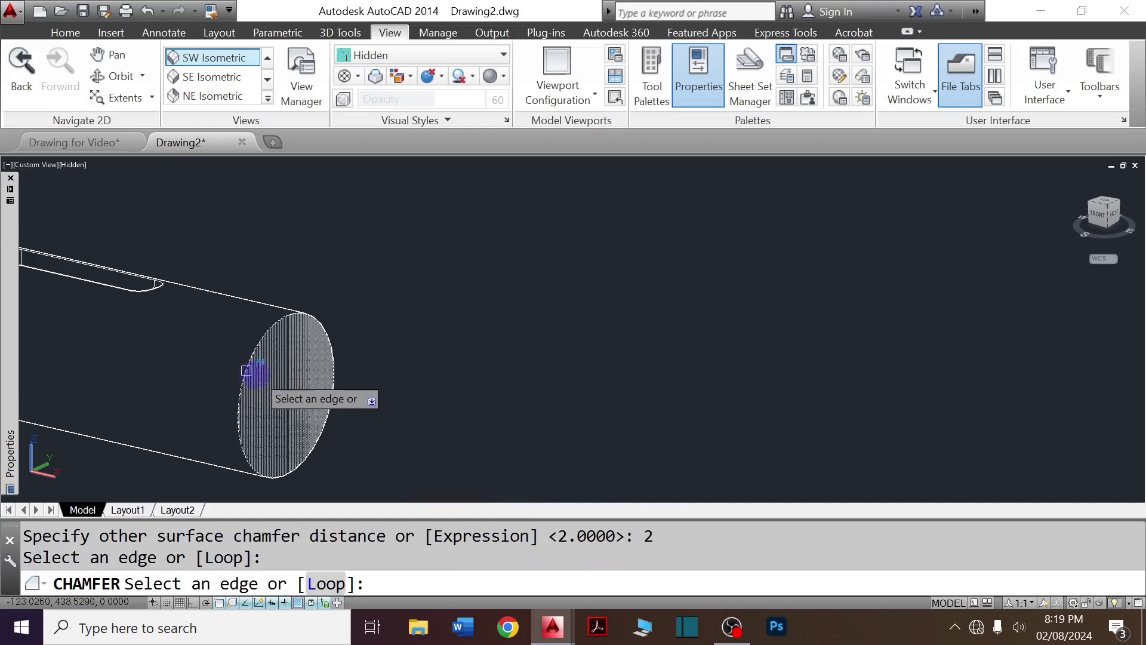
key(Return)
key(Escape)
key(Escape)
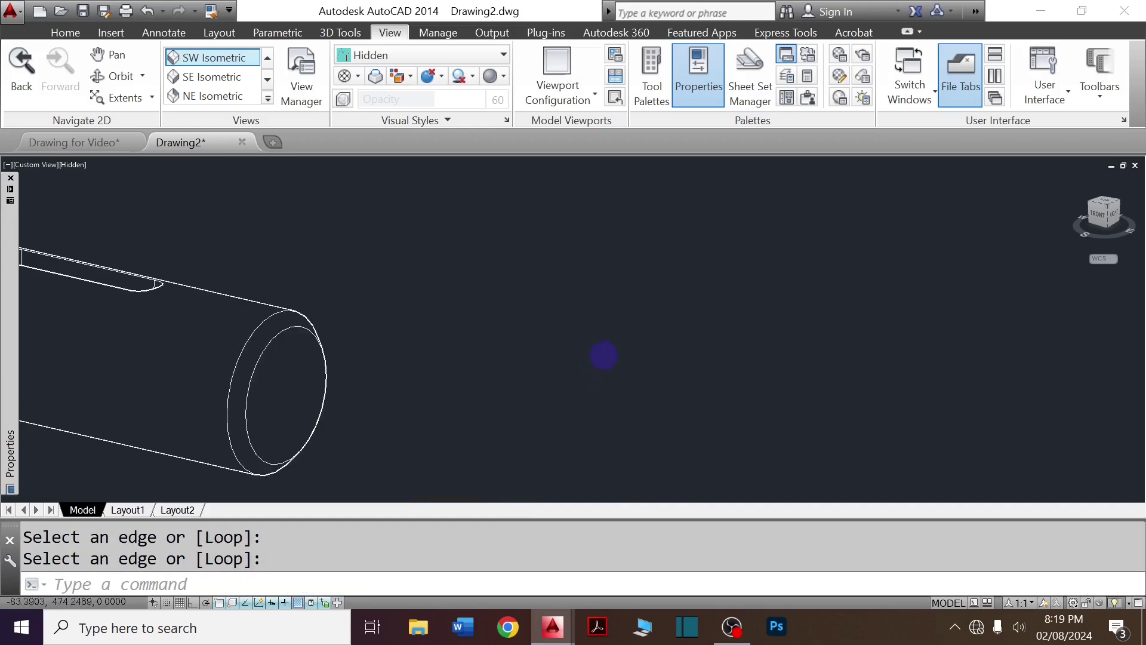
shift+middle_drag(605, 354, 640, 371)
- Union the rod body with its overlapping stepped end cylinder into one solid
scroll(376, 326, up, 3)
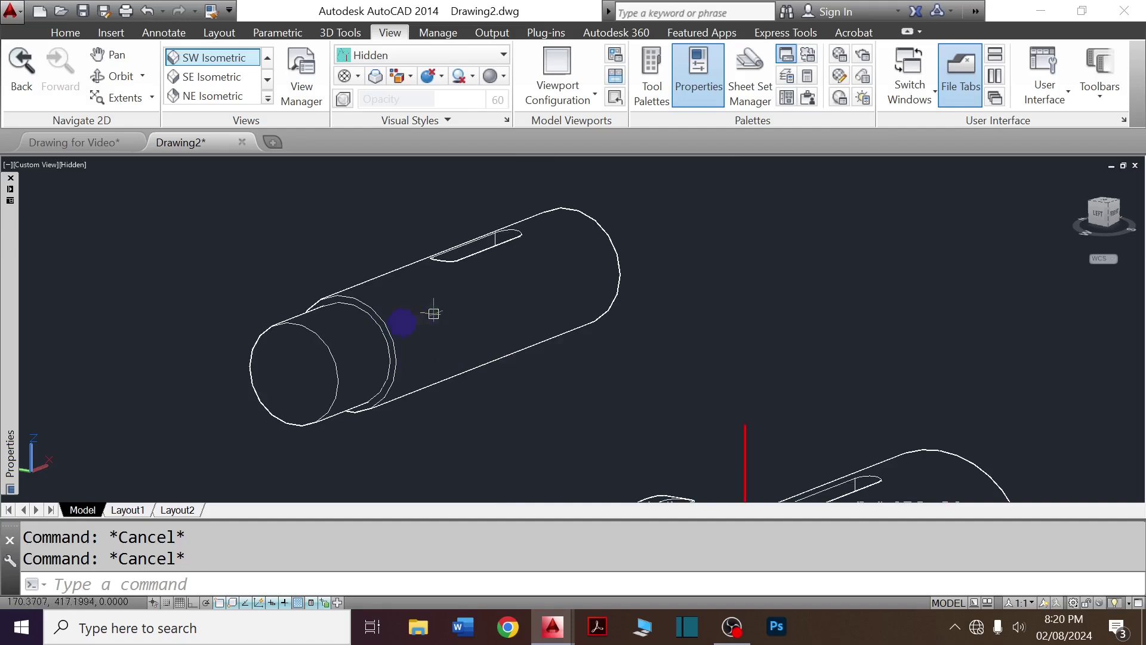
key(Escape)
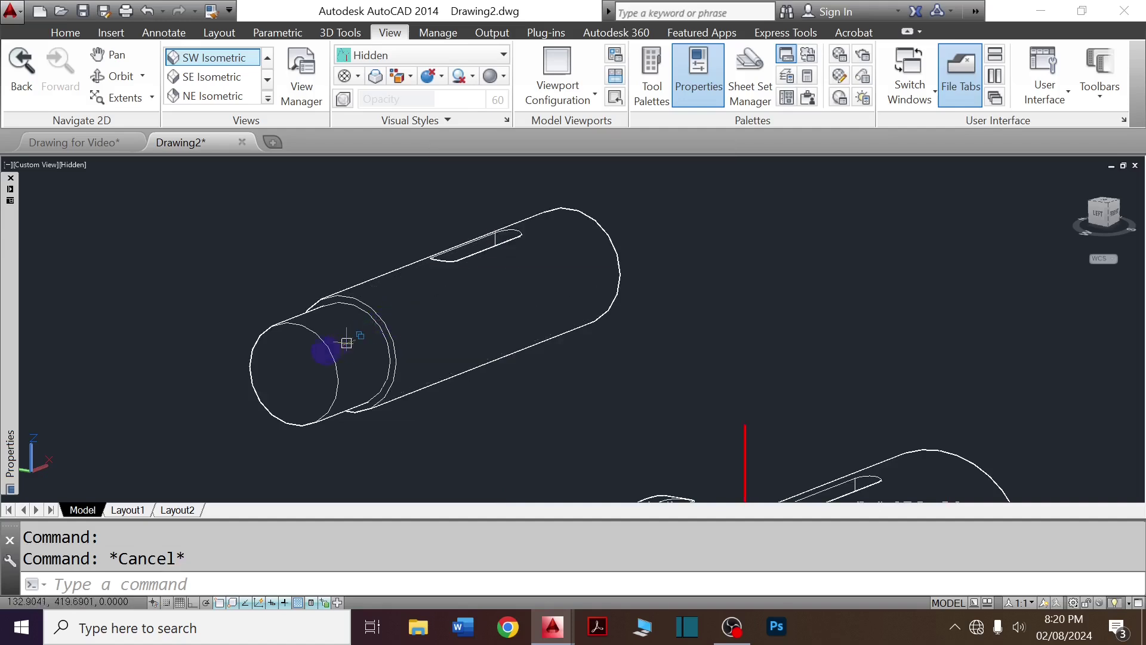
click(319, 352)
key(Escape)
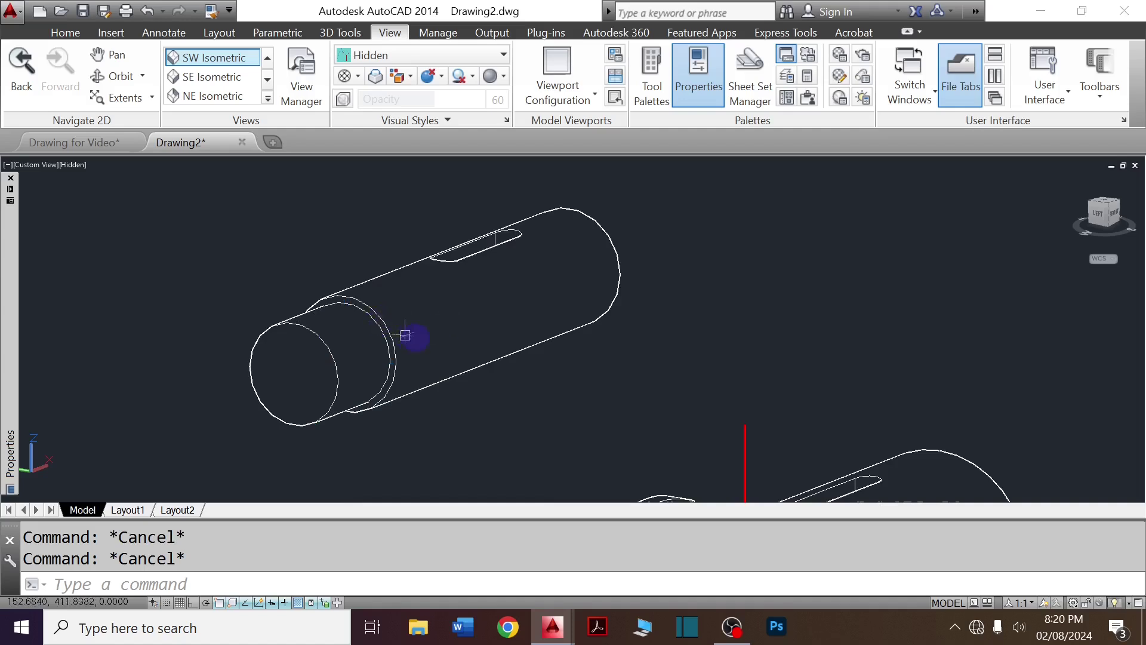
text(U)
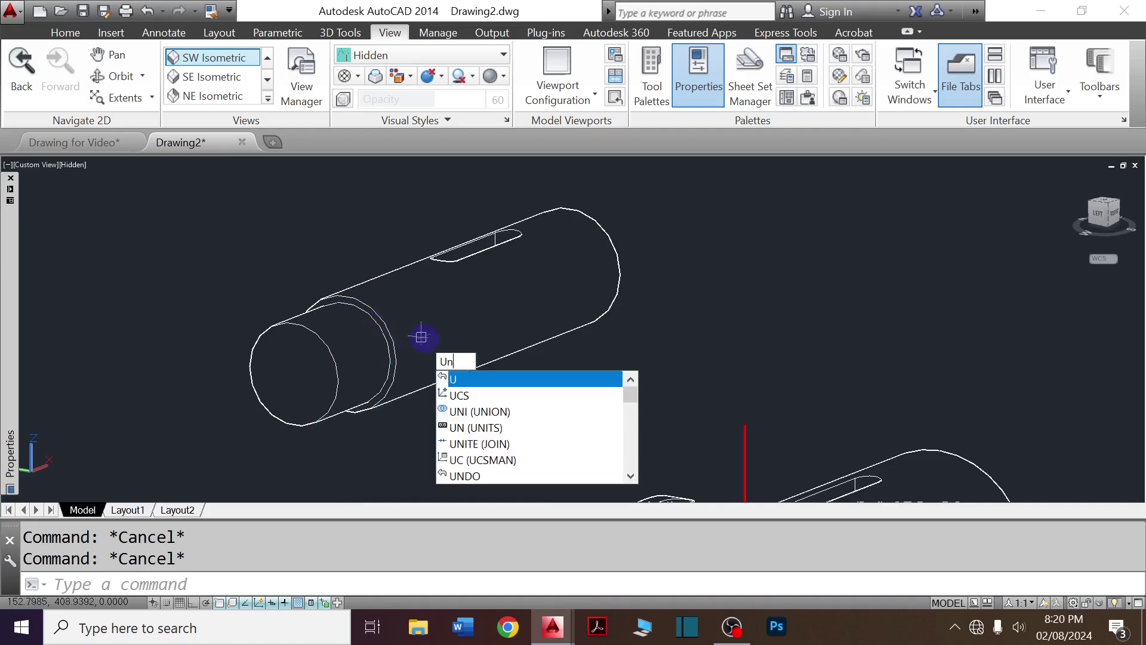
text(NI)
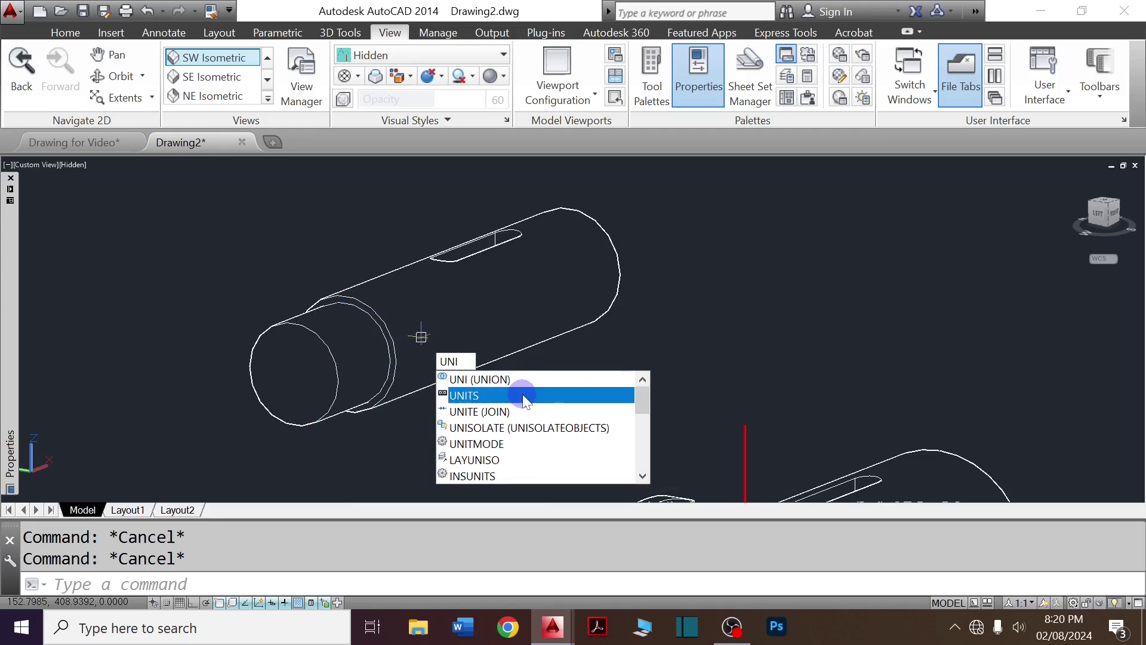
click(520, 379)
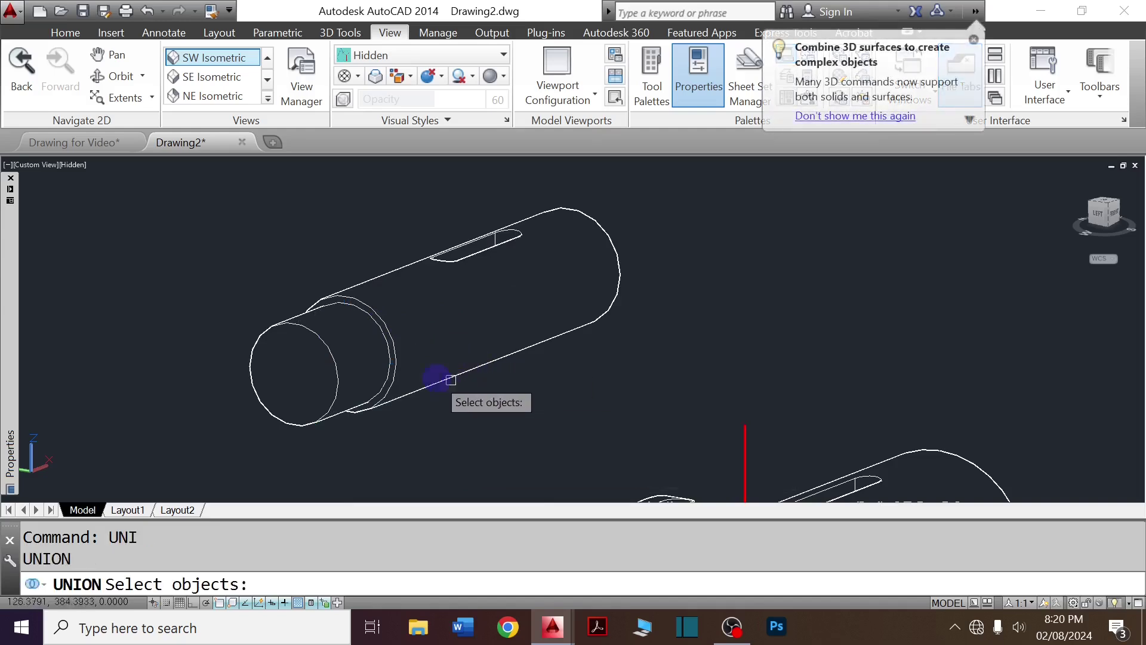
scroll(407, 324, up, 2)
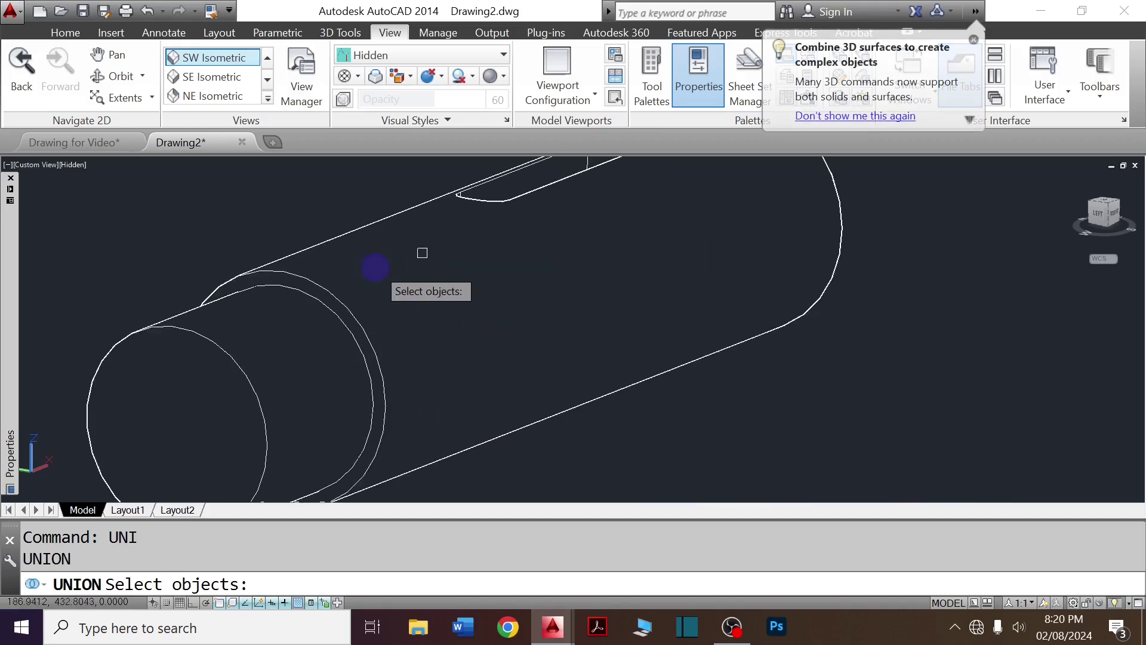
click(328, 289)
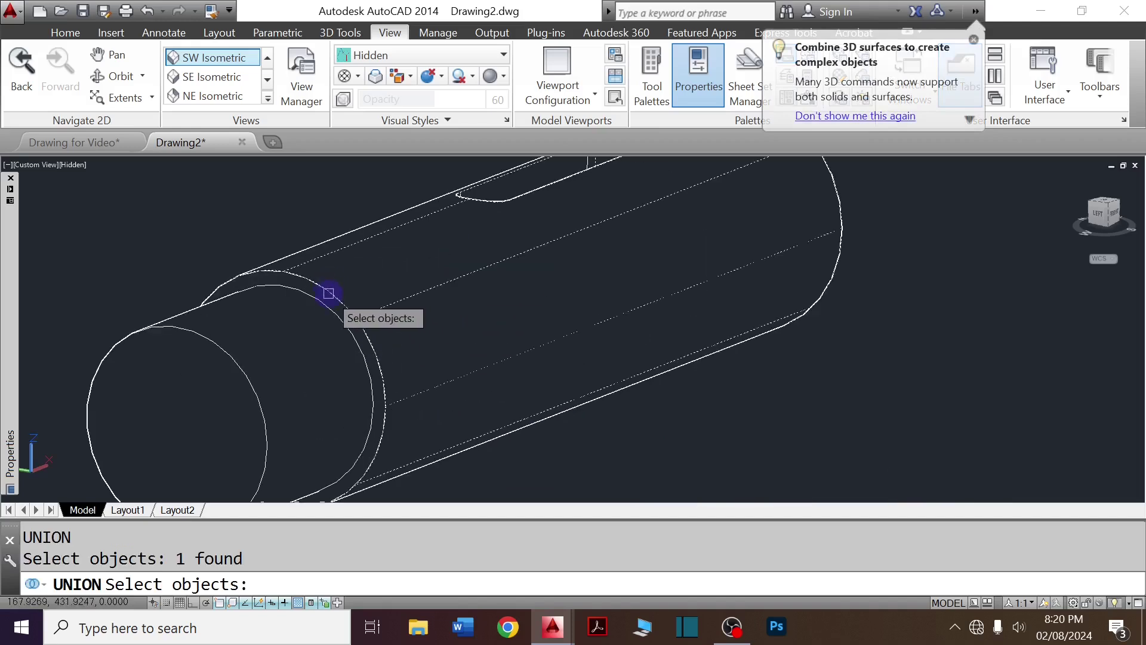
click(258, 388)
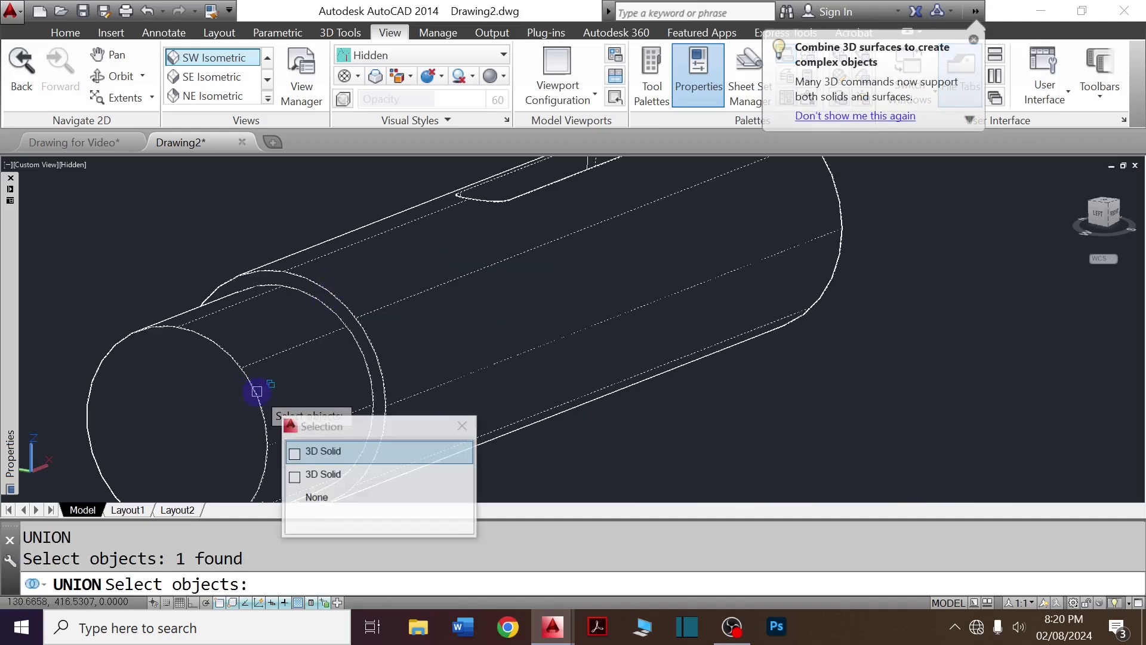
click(357, 452)
key(Return)
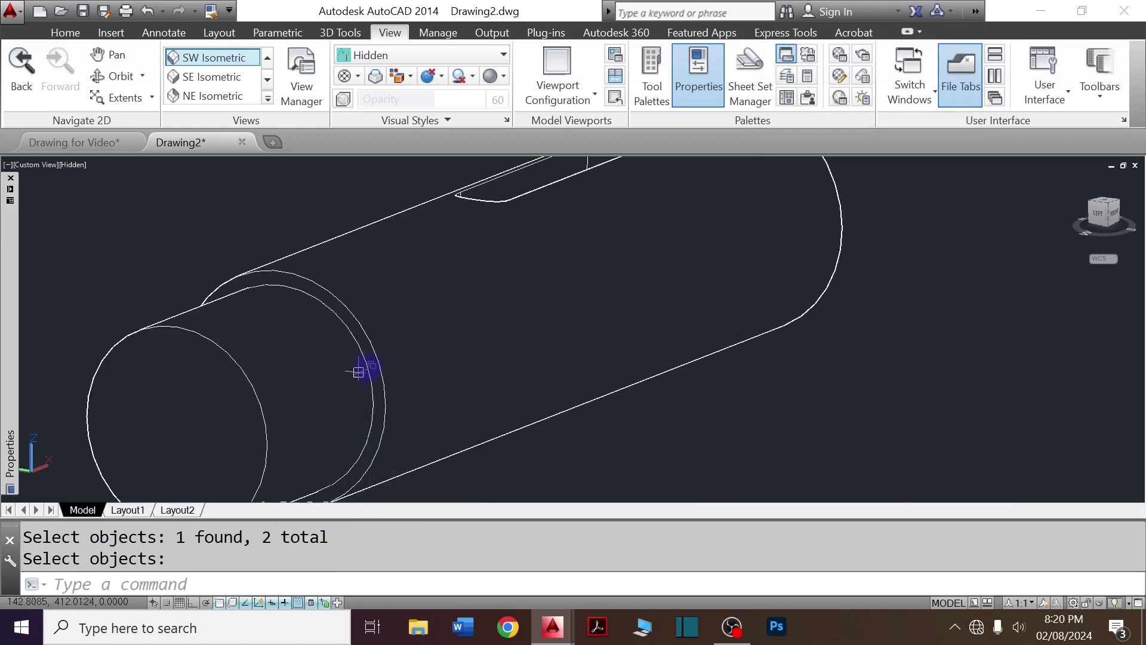
key(Return)
click(416, 355)
key(Escape)
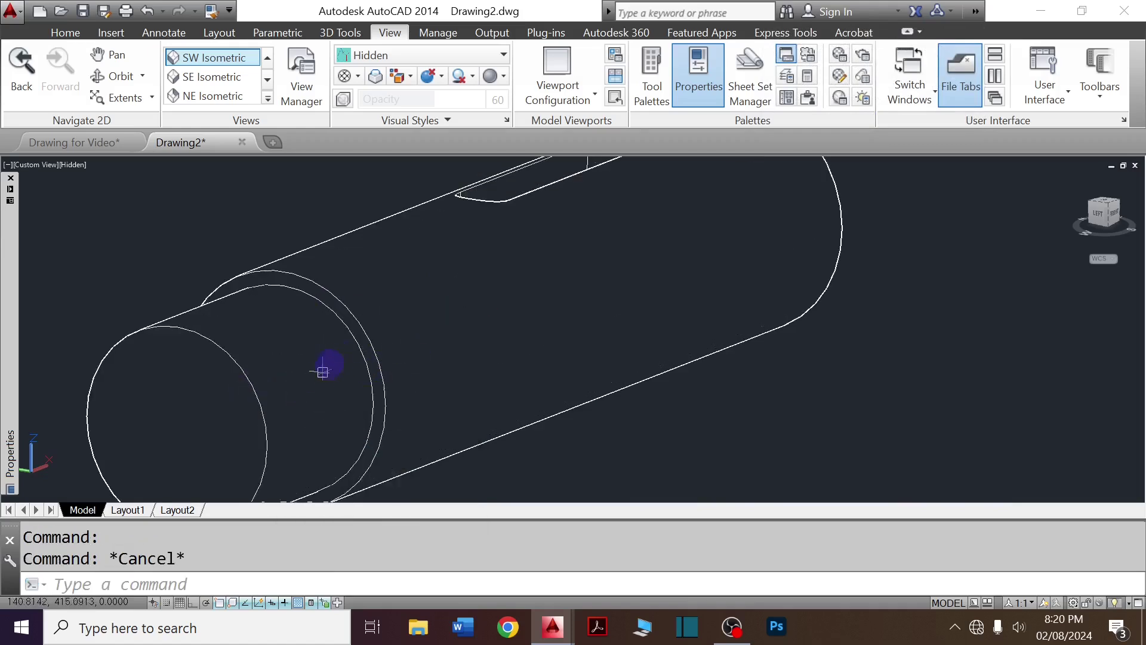
- Start FILLET and set the fillet radius to 1.5
scroll(346, 356, up, 3)
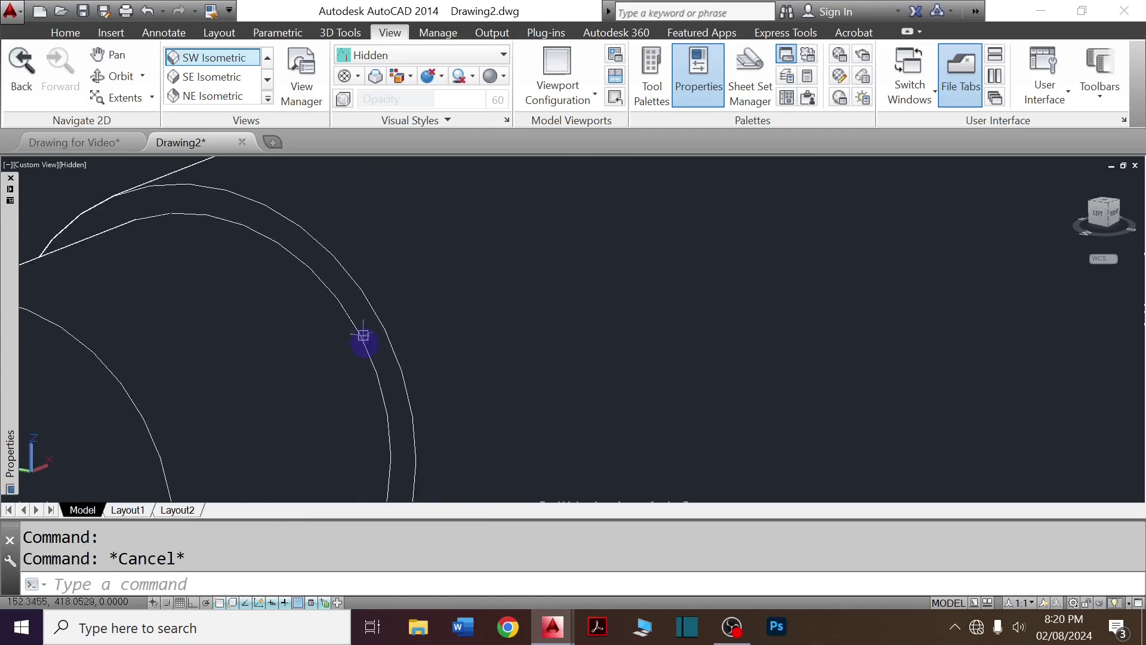
text(fillet)
key(Return)
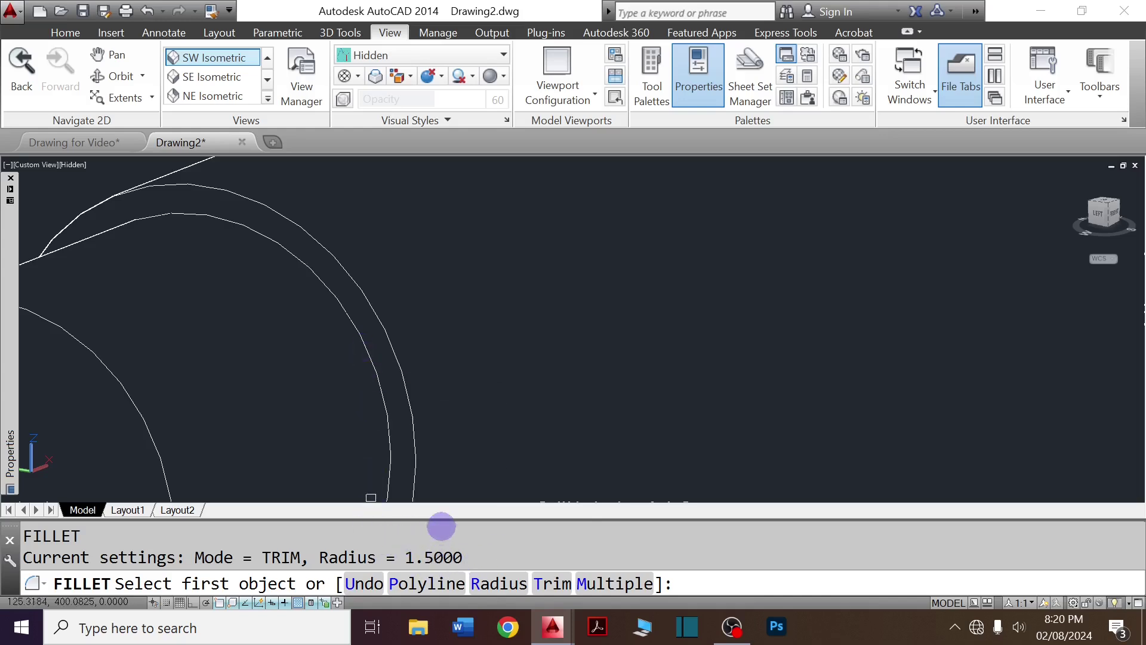
text(r)
key(Return)
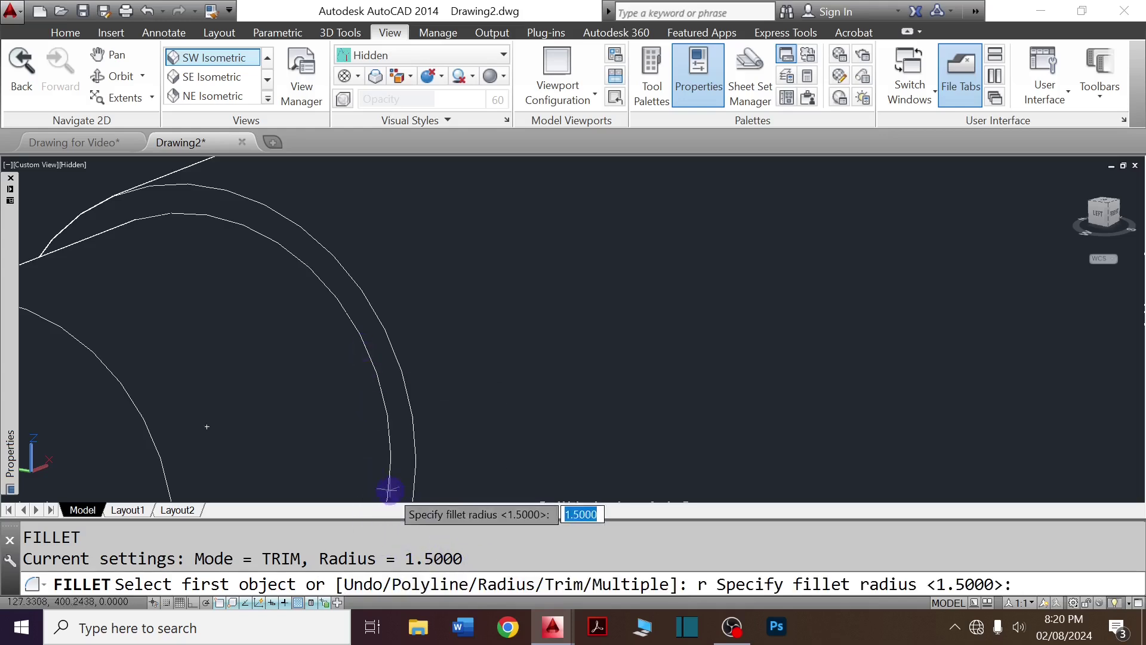
scroll(352, 400, down, 5)
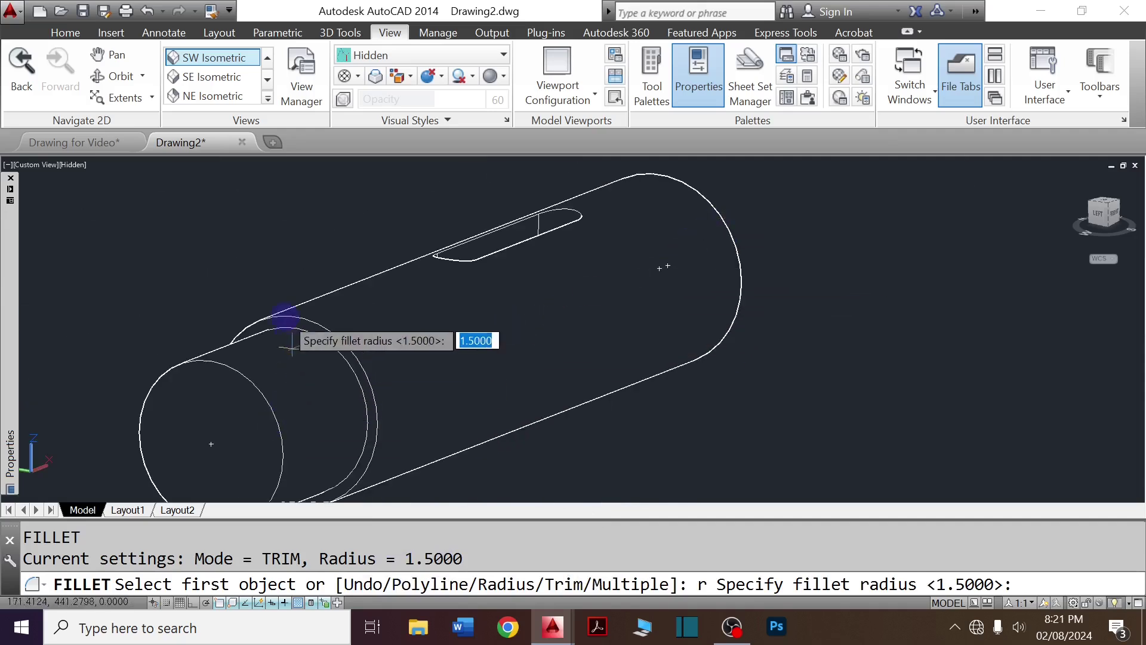
key(BackSpace)
text(1.)
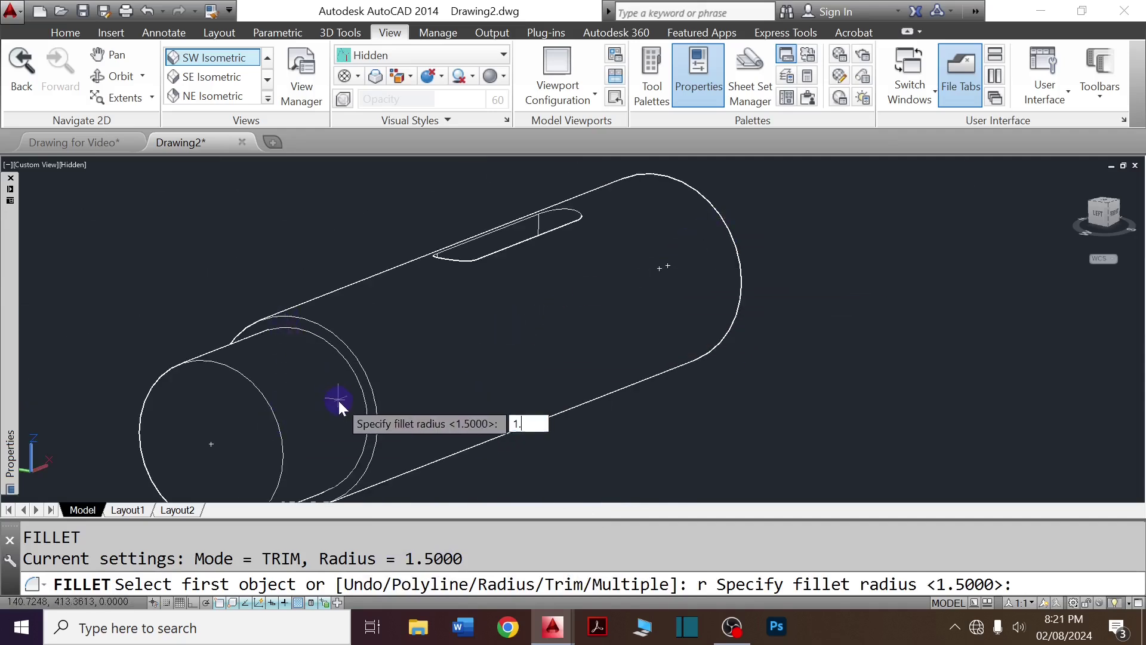
key(Return)
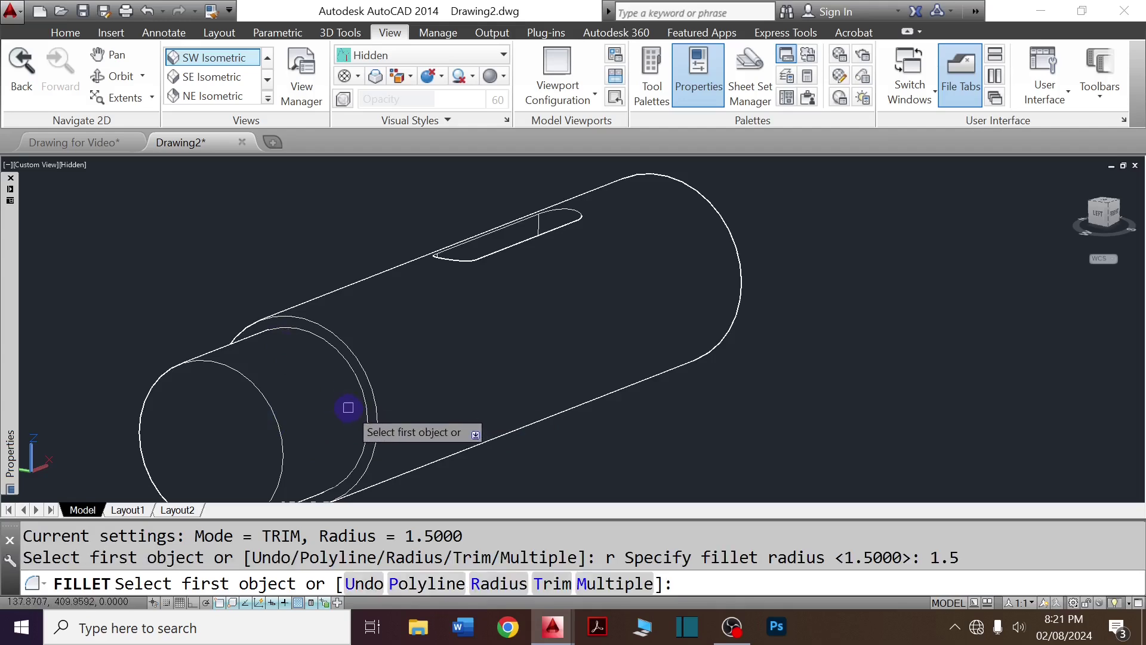
- Fillet the rod's stepped shoulder edge at radius 1.5 and orbit to view it
scroll(348, 406, up, 2)
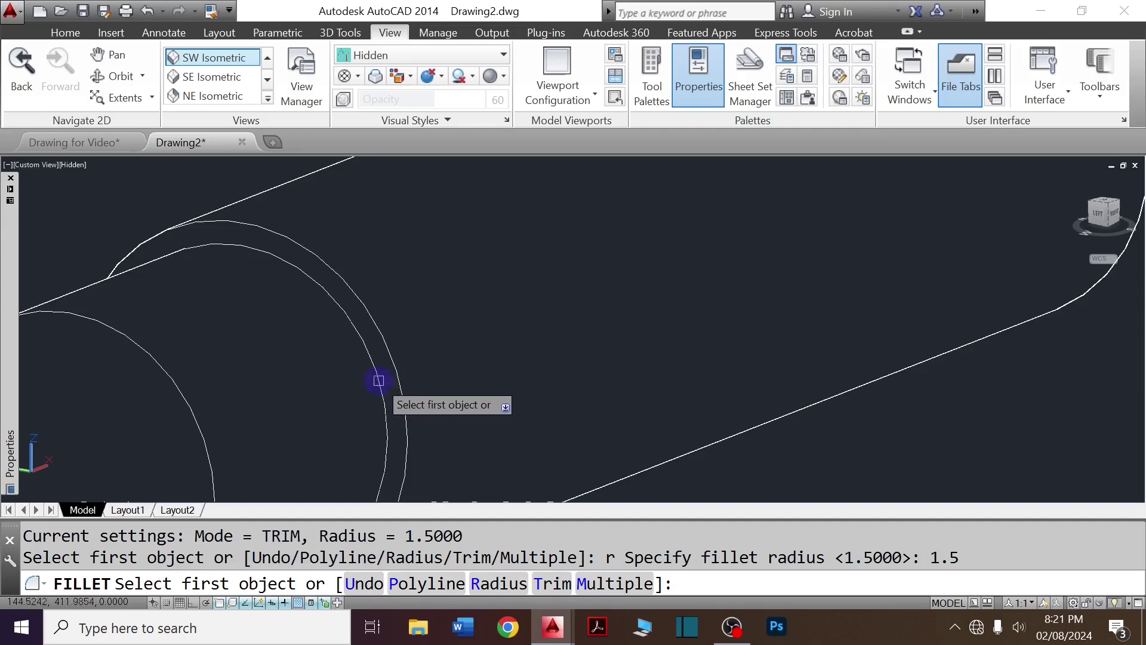
text(r)
key(Return)
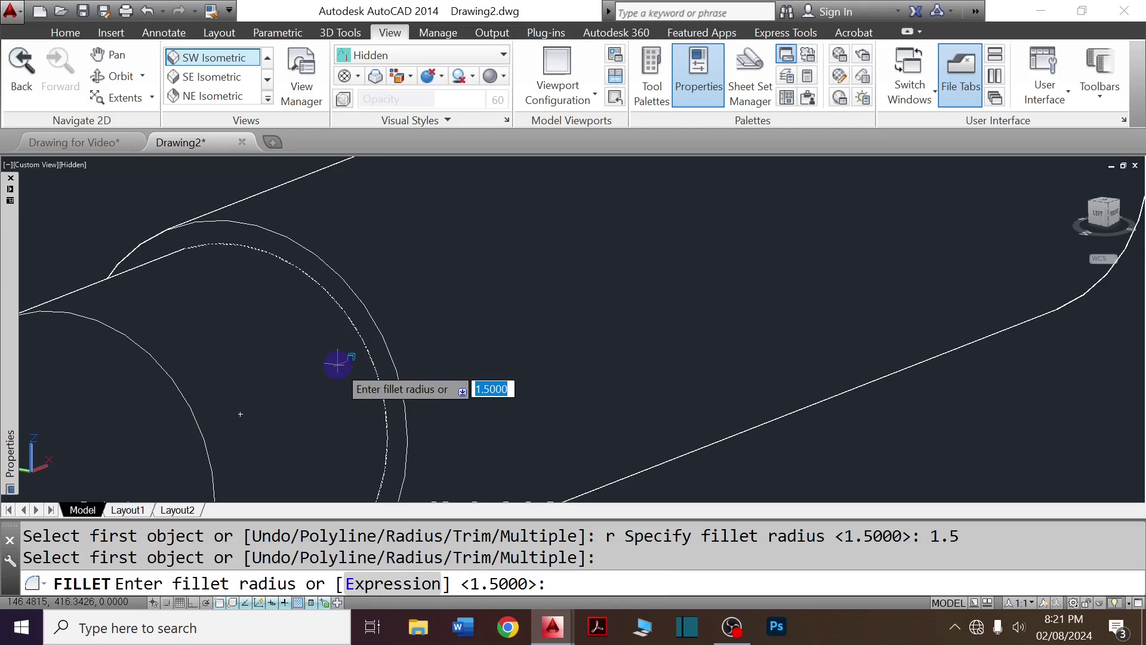
key(Return)
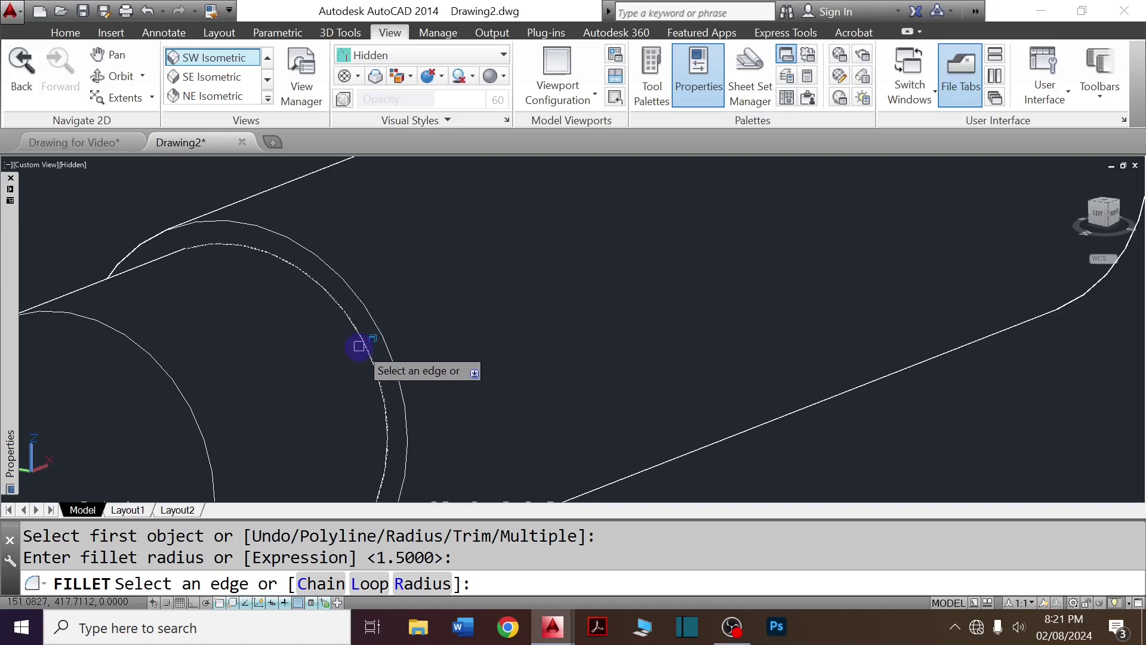
click(359, 347)
key(Return)
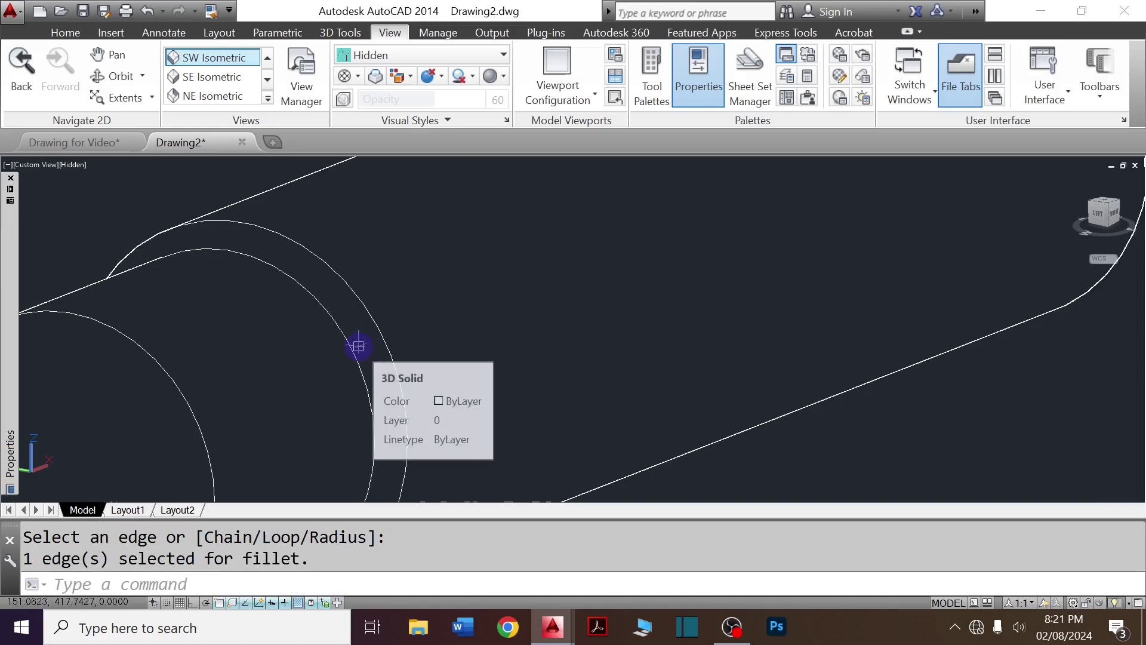
scroll(359, 346, down, 2)
scroll(380, 363, down, 3)
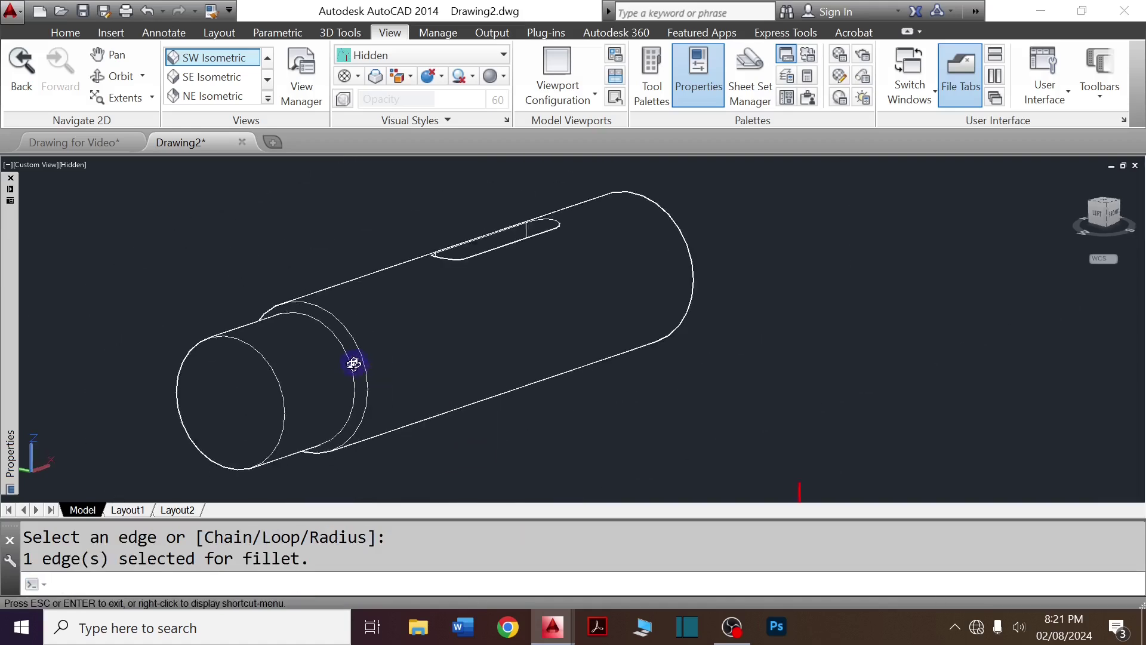
shift+middle_drag(353, 358, 274, 386)
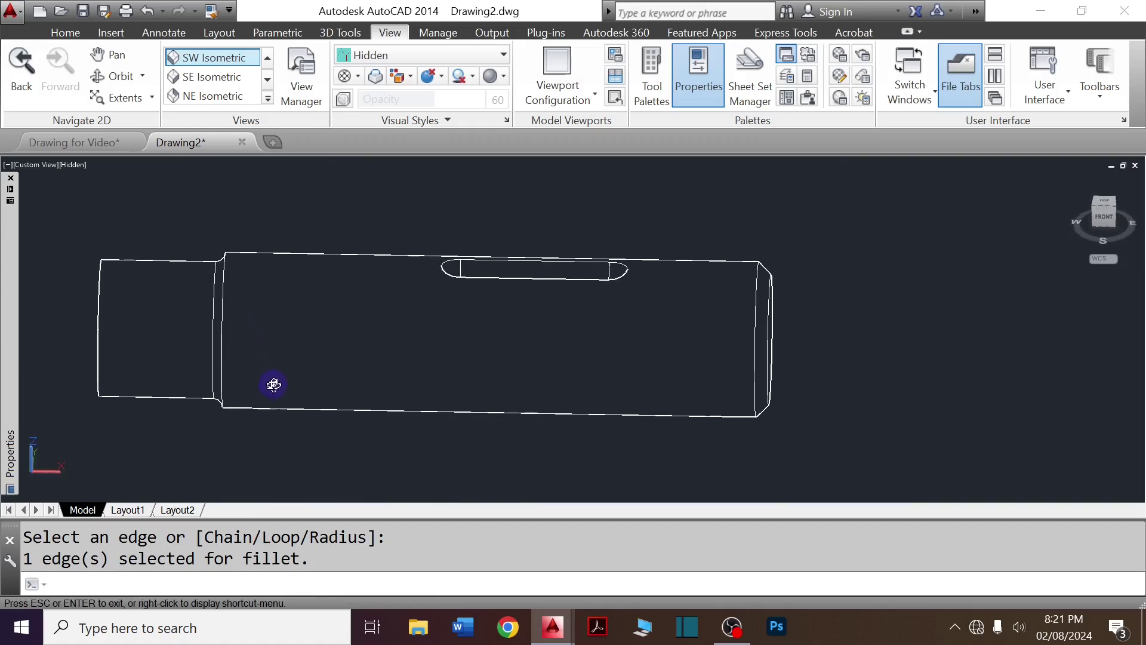
- Switch to the Front preset view, showing the rod above the sleeve and cotter
scroll(218, 262, up, 3)
scroll(288, 276, down, 3)
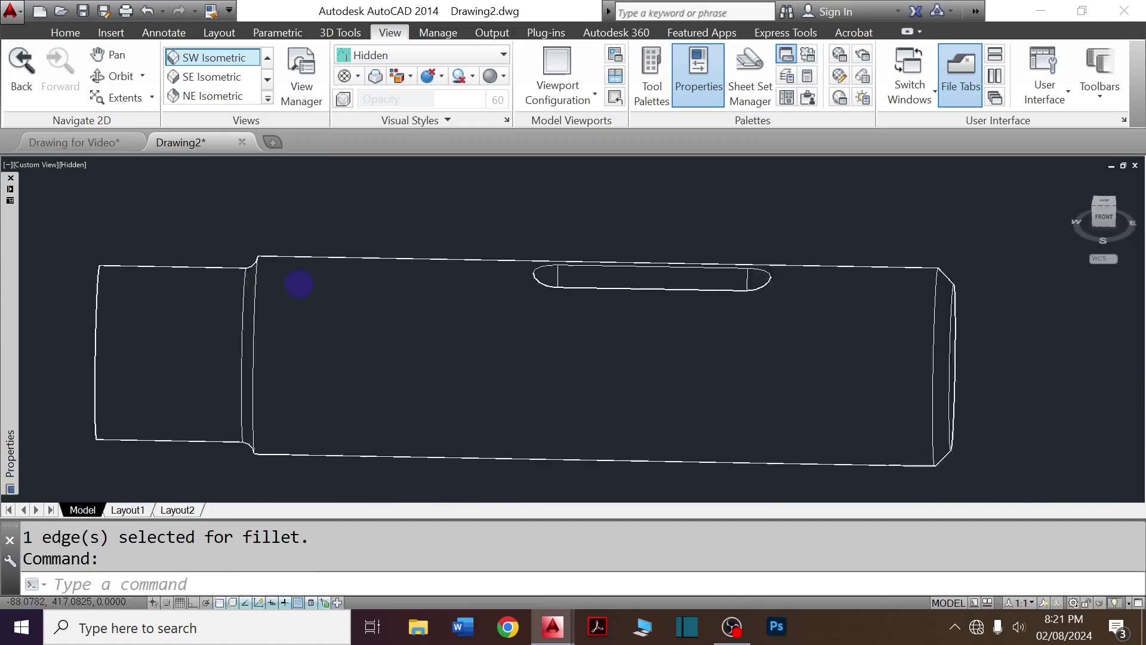
scroll(311, 289, down, 2)
scroll(469, 322, down, 2)
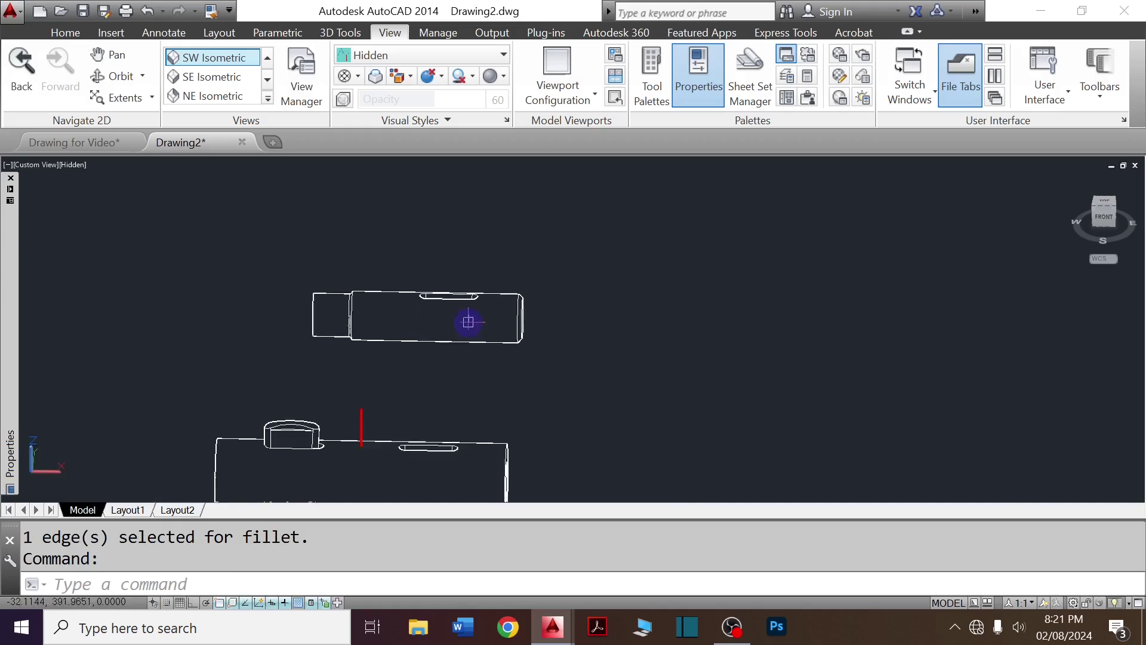
scroll(469, 314, down, 2)
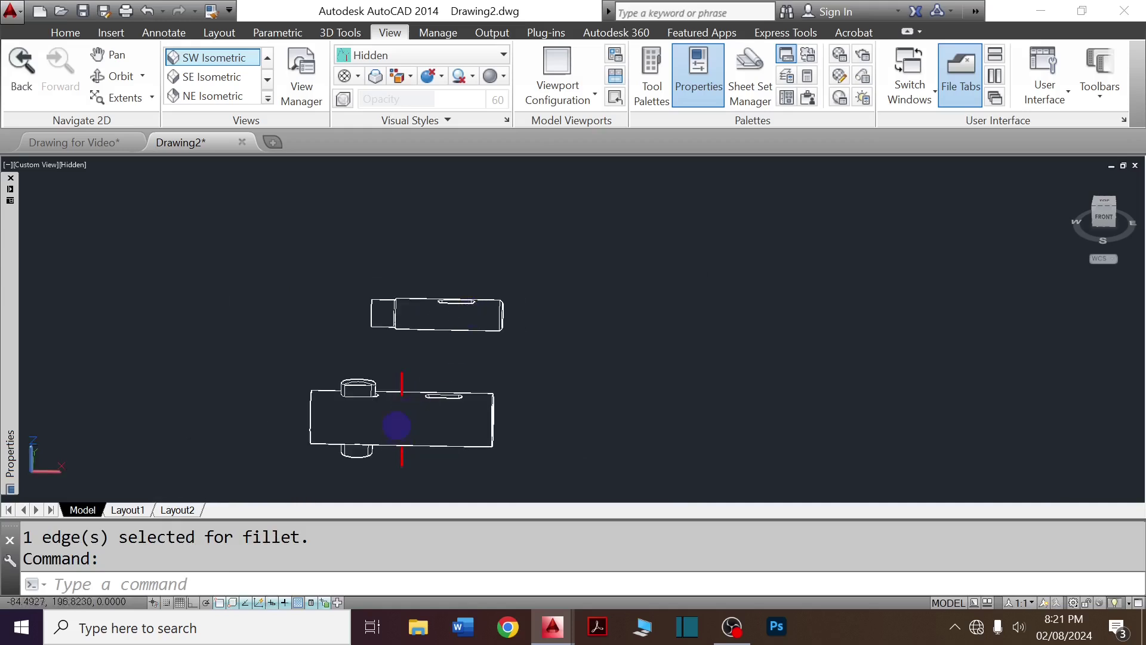
scroll(390, 388, up, 3)
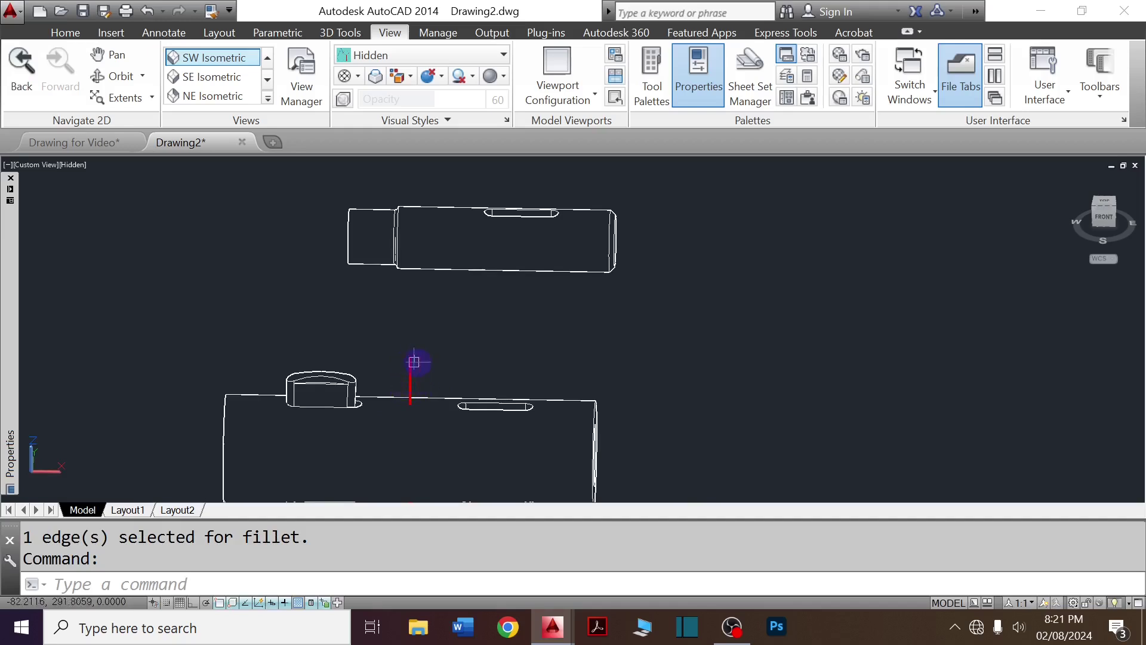
scroll(414, 362, down, 2)
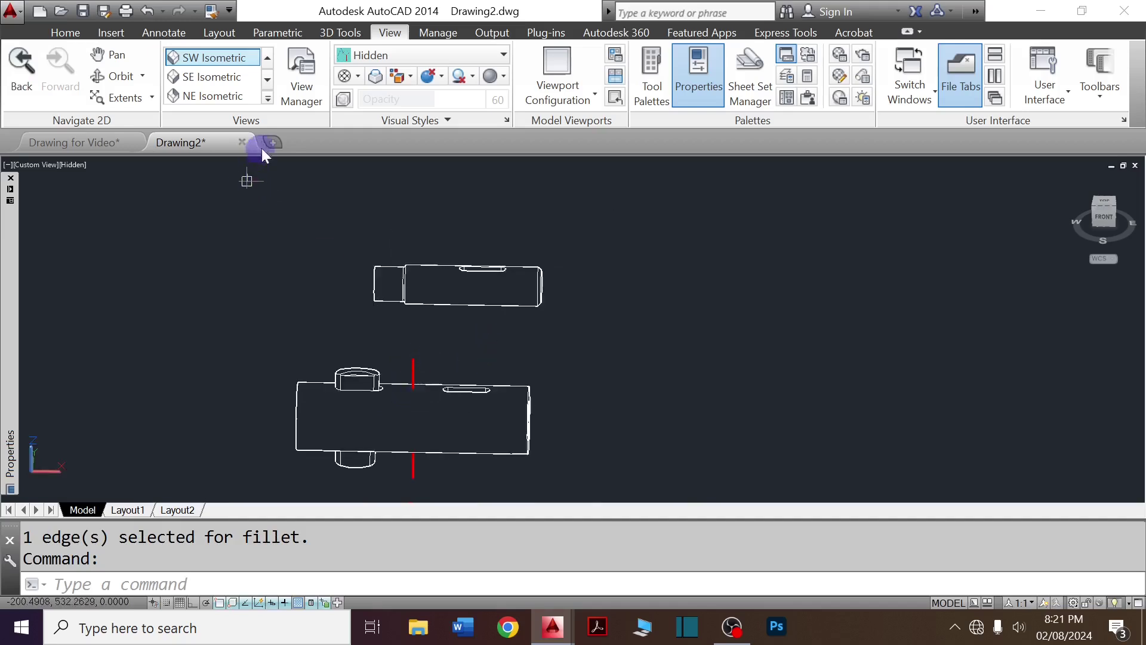
click(267, 100)
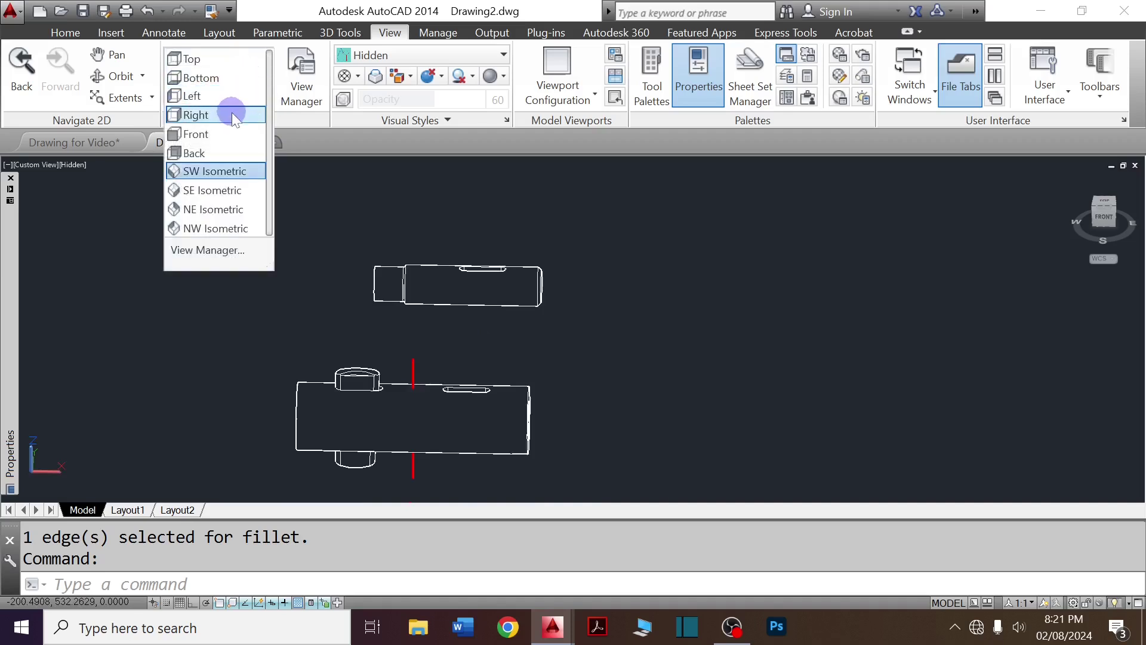
click(226, 134)
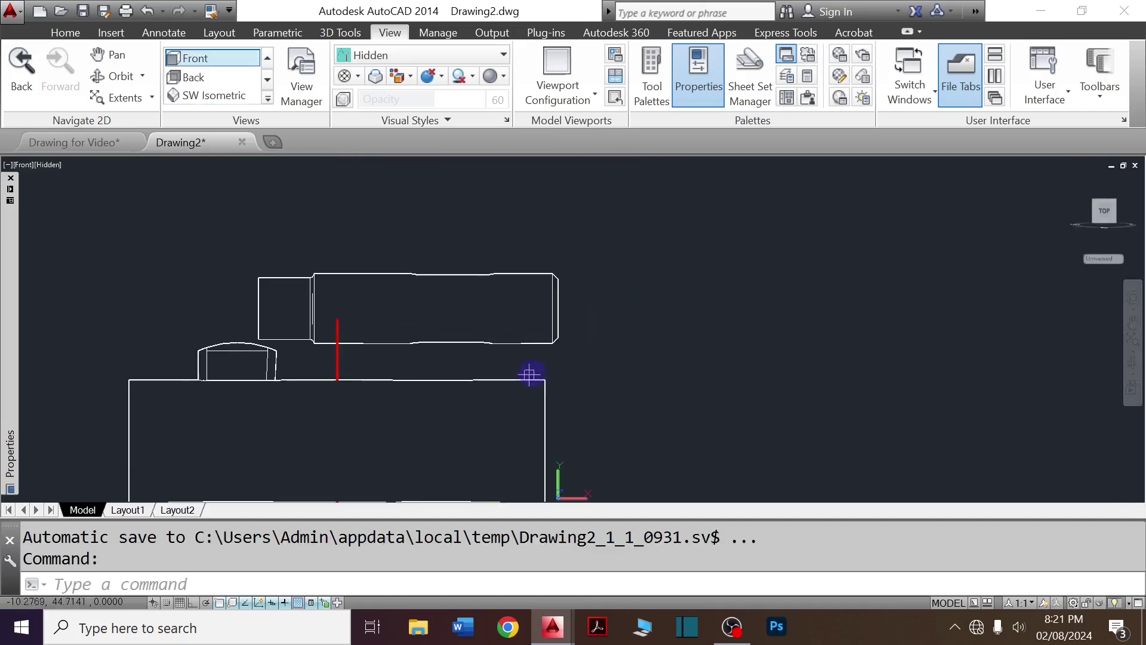
- Move the rod from its end centre to the sleeve edge's midpoint, seating it in the sleeve
scroll(529, 374, up, 3)
text(m)
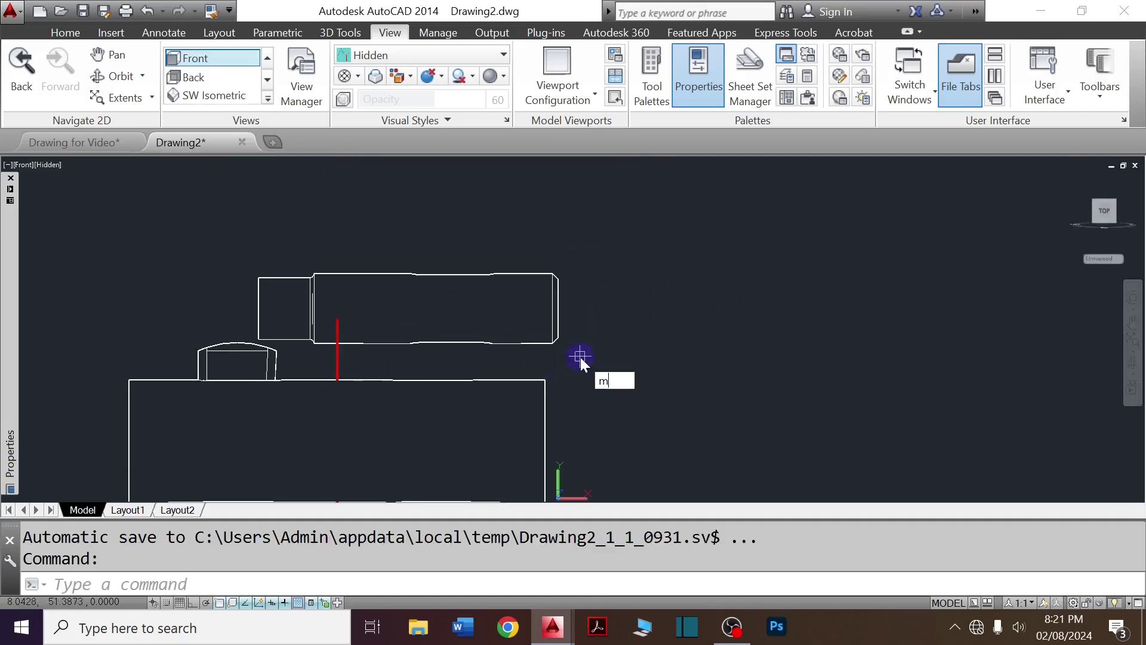
key(Return)
click(665, 351)
click(518, 295)
key(Return)
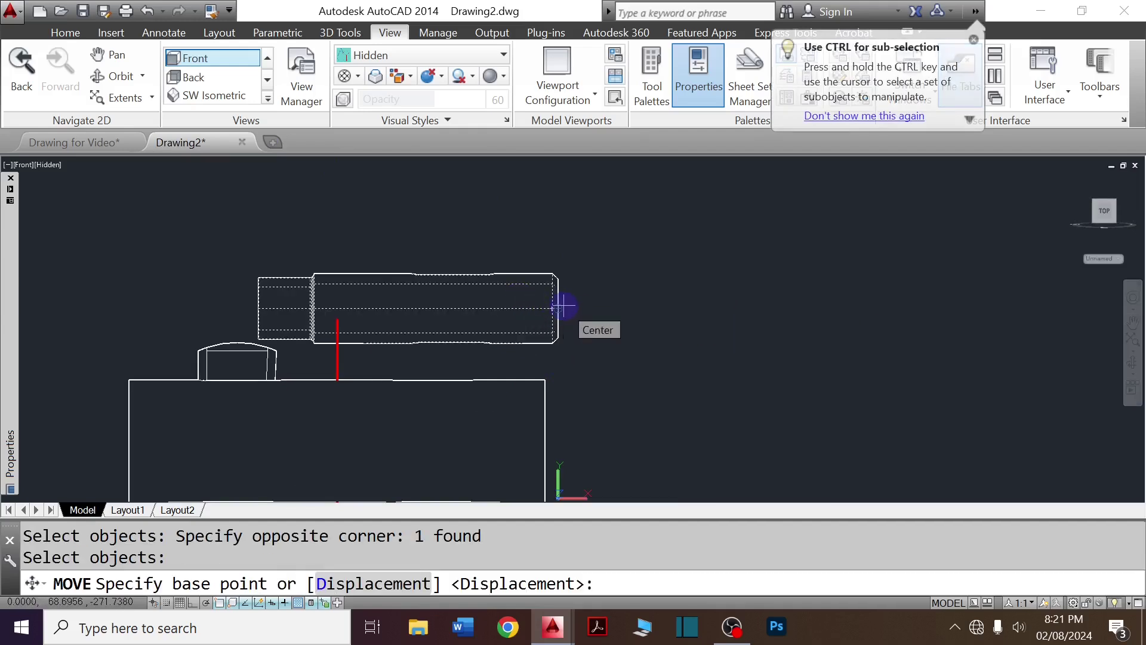
click(563, 306)
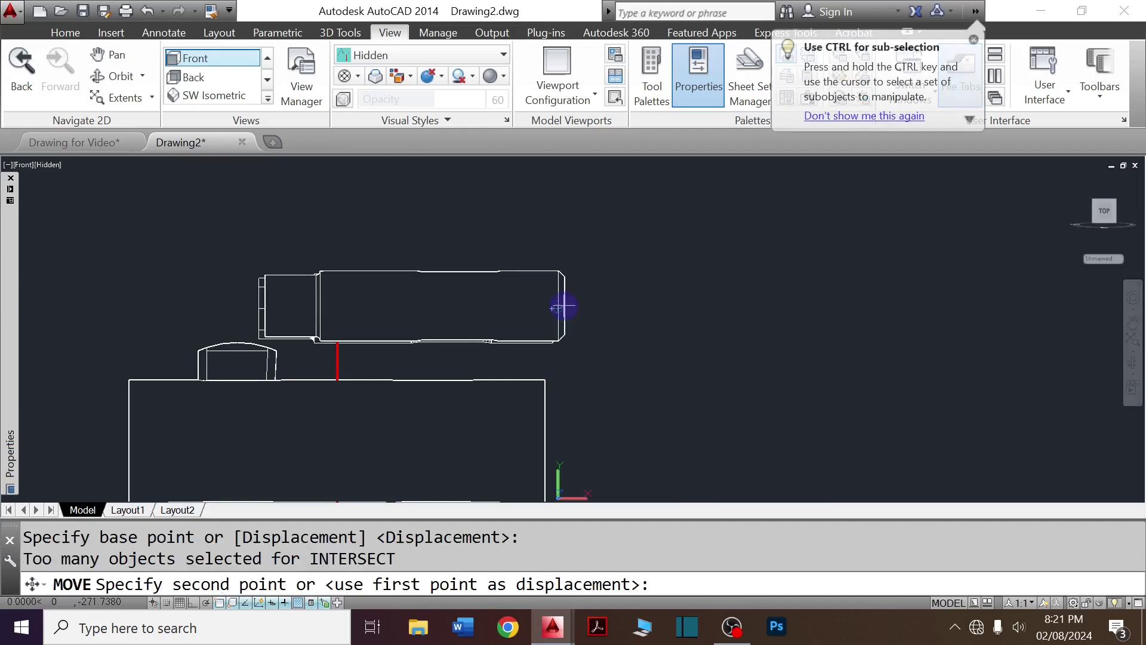
text(mi)
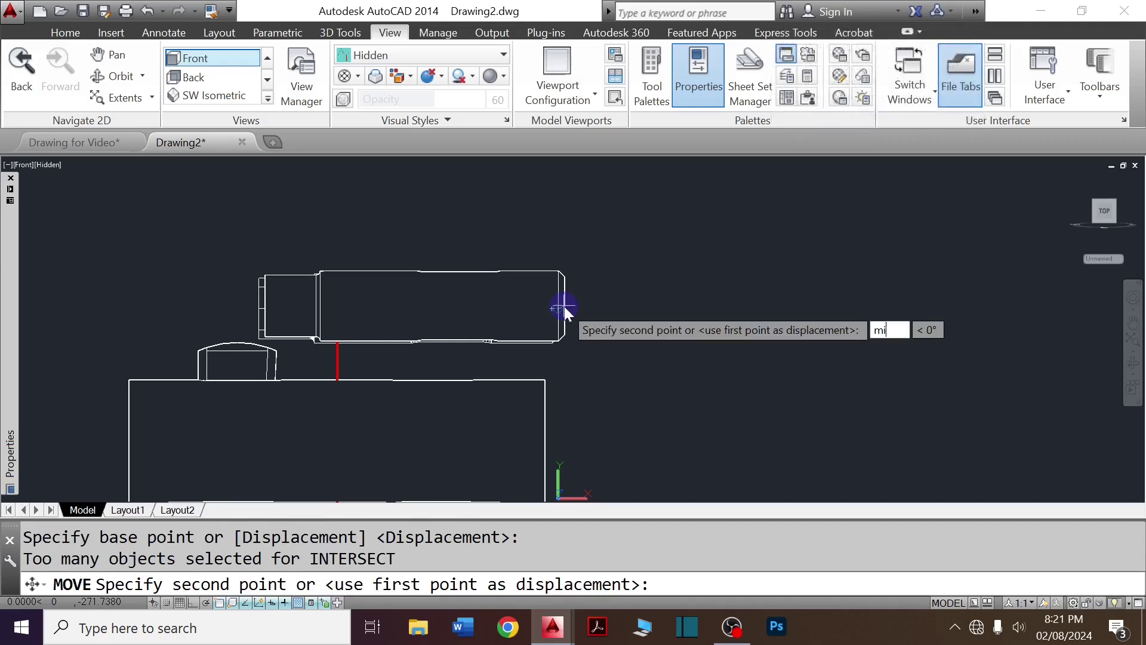
text(d)
key(Return)
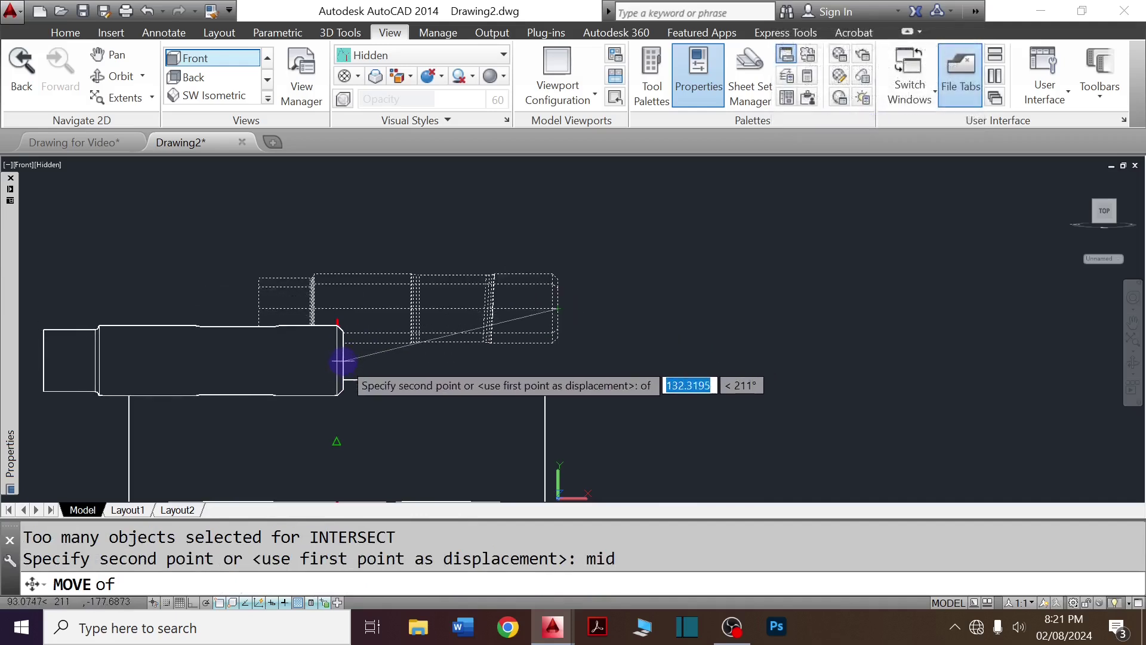
click(342, 361)
scroll(439, 304, down, 3)
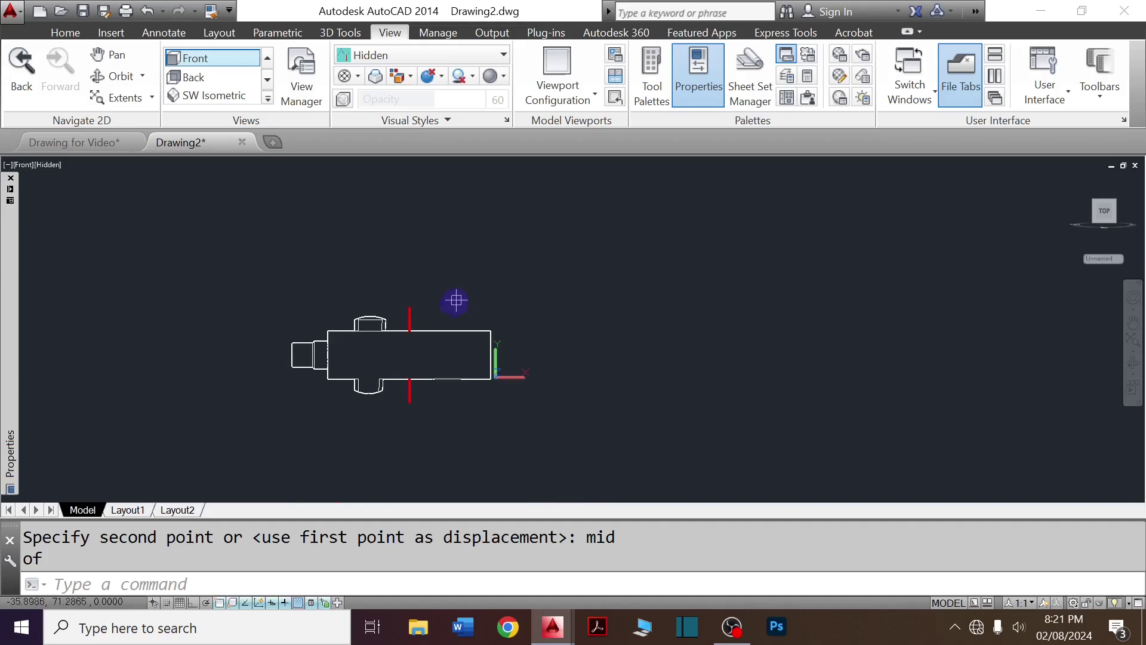
scroll(430, 352, up, 2)
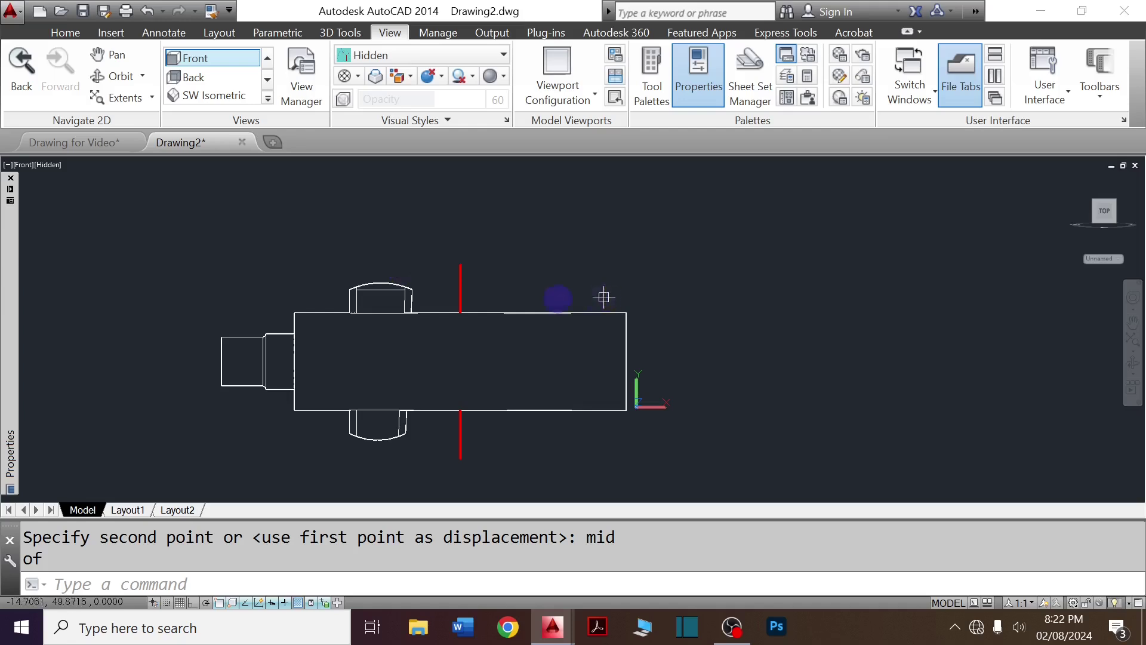
- Seat the end journal at the shaft's left end and window-select the top and bottom lugs
click(269, 339)
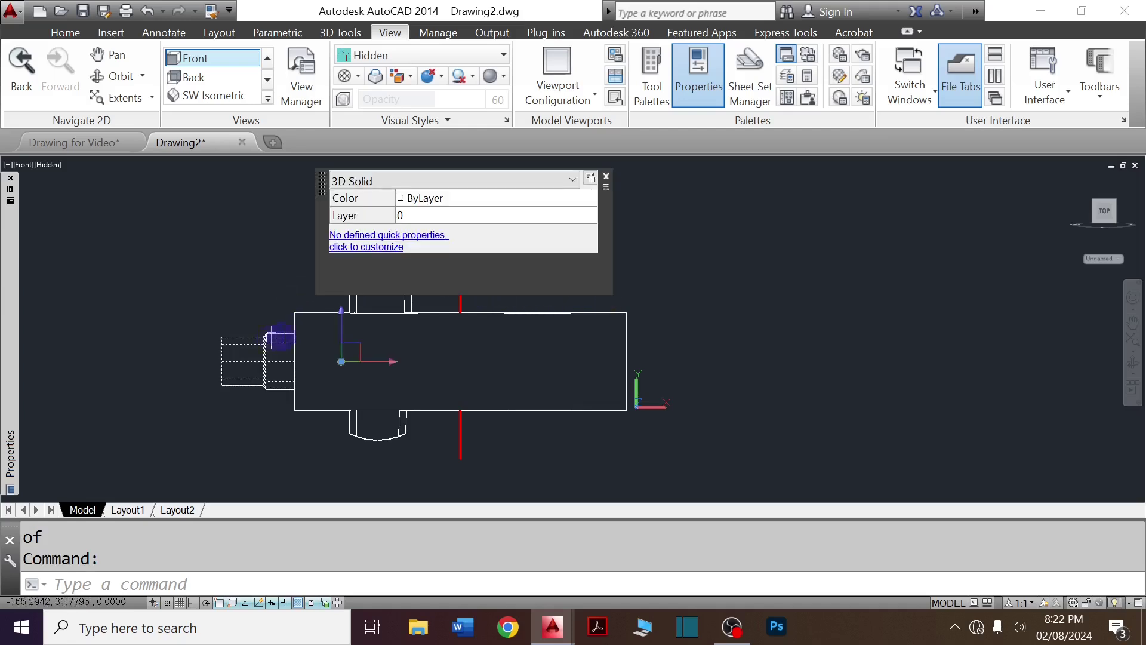
click(448, 300)
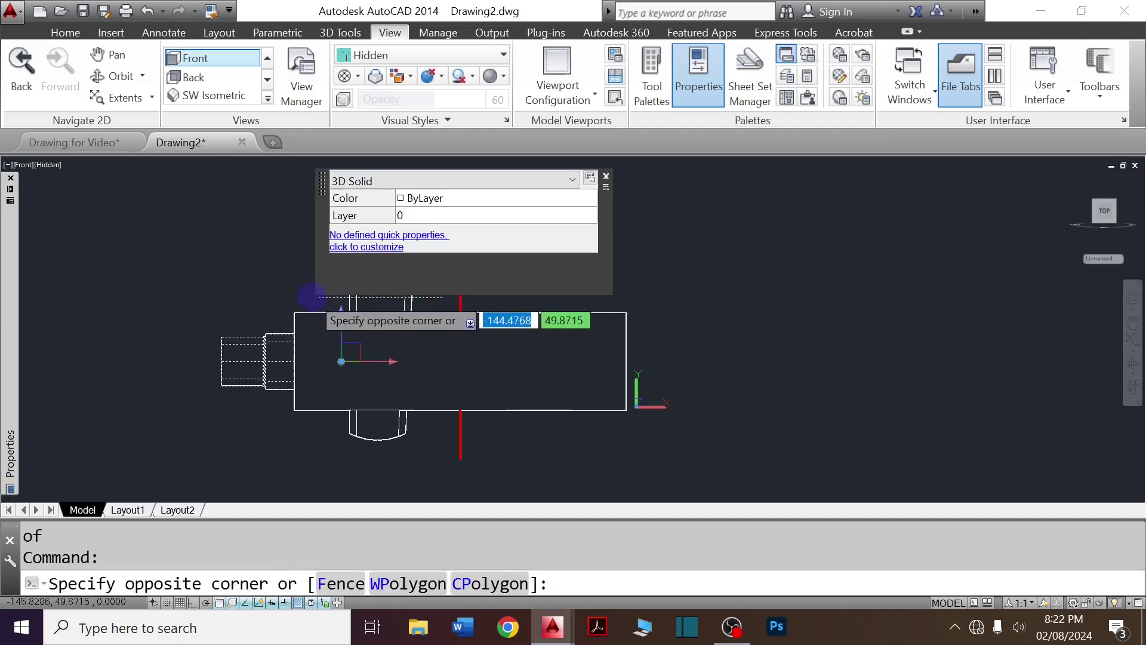
click(302, 295)
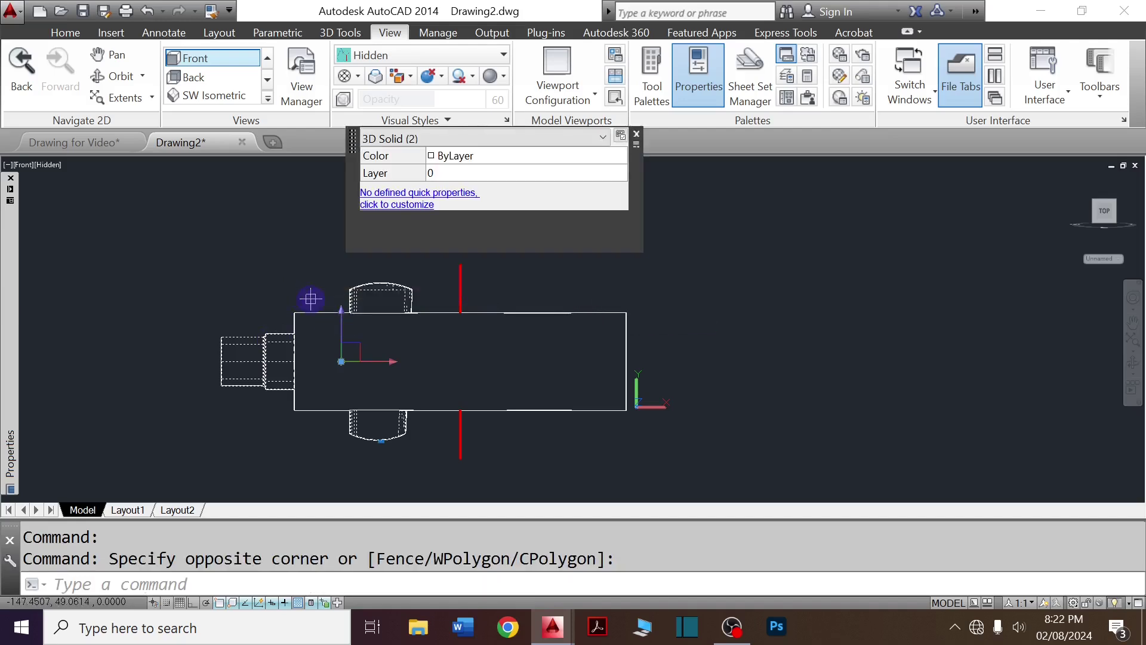
text(MIr)
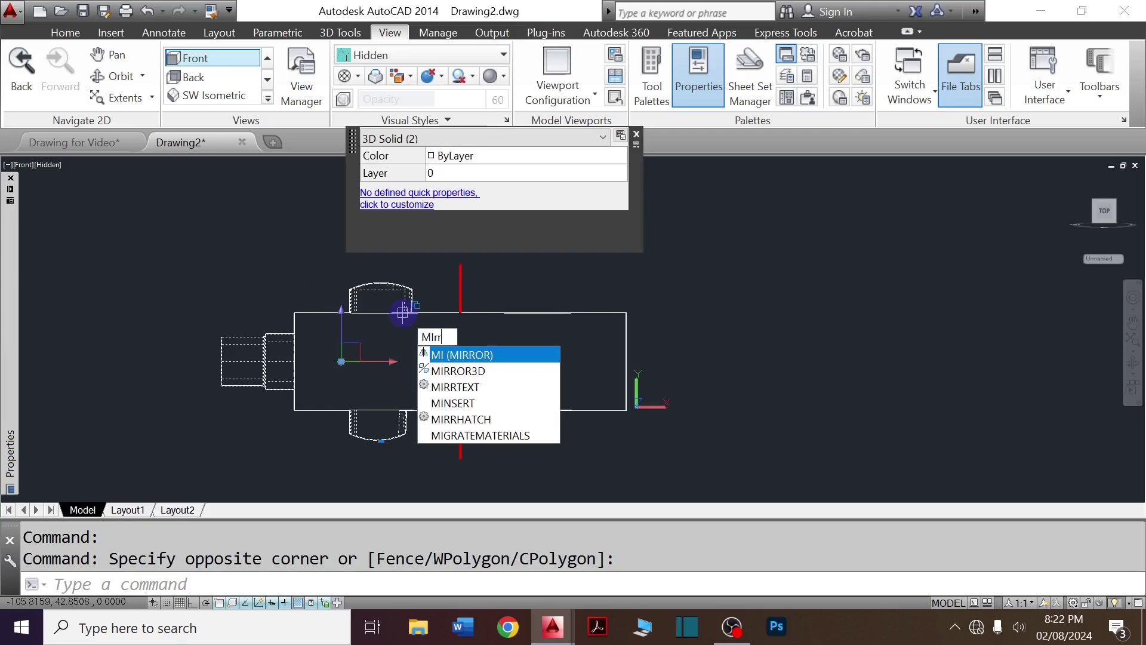
text(o)
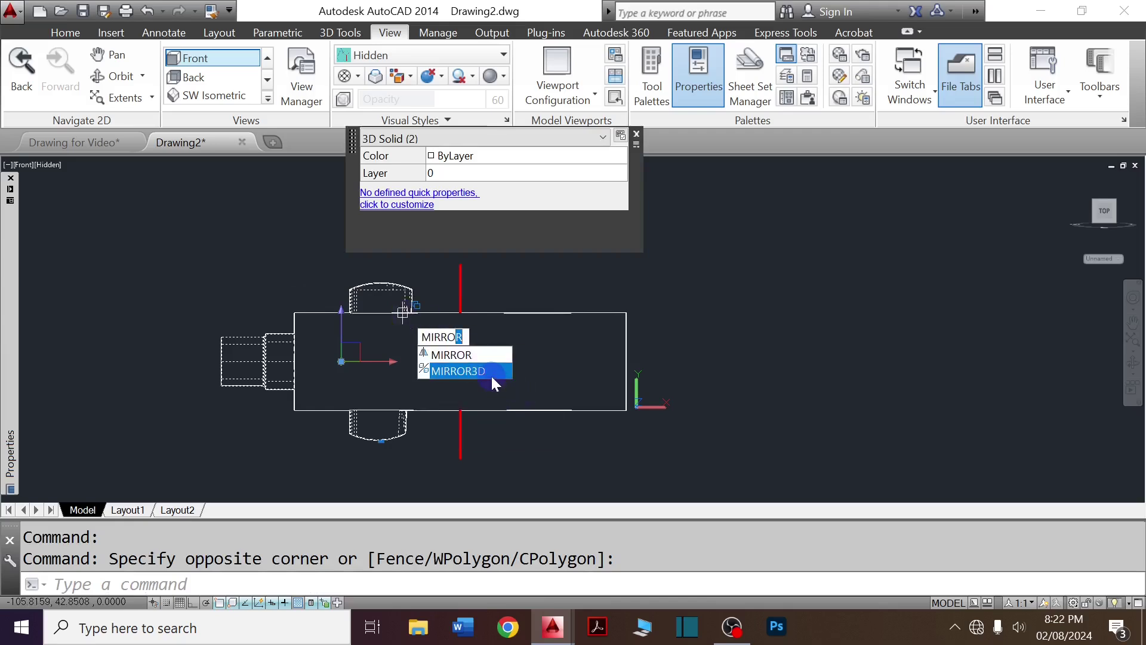
- Mirror3D the lugs across the YZ plane through the shaft's midpoint, keeping the originals
click(491, 371)
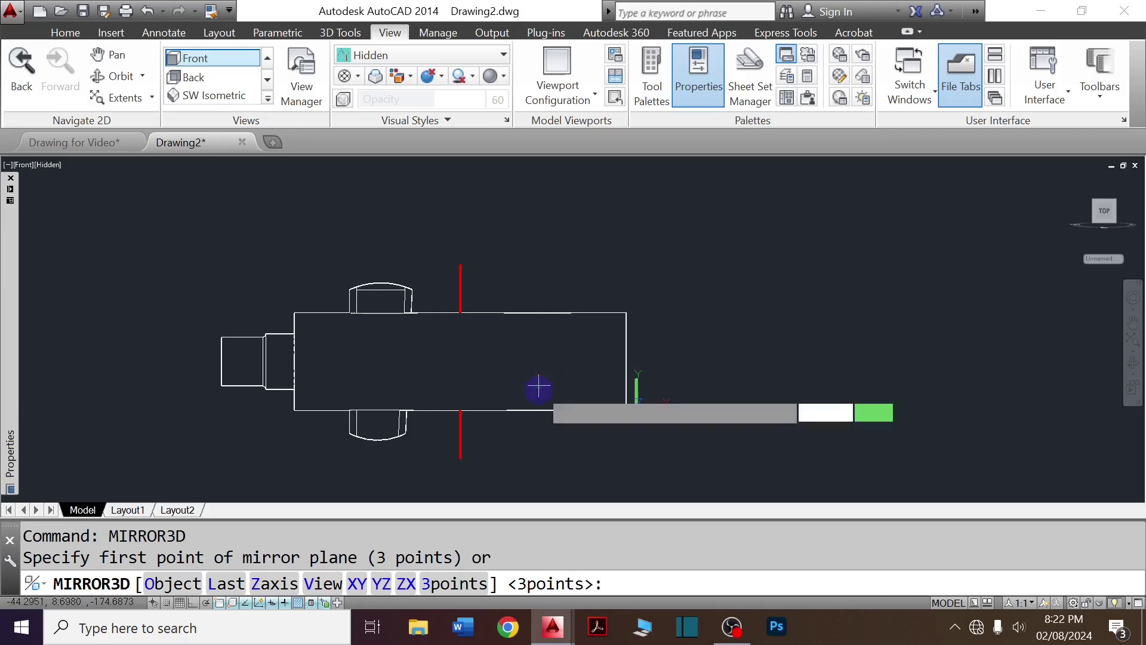
mouse_move(537, 412)
shift+middle_down()
mouse_move(560, 423)
mouse_move(651, 415)
shift+middle_up()
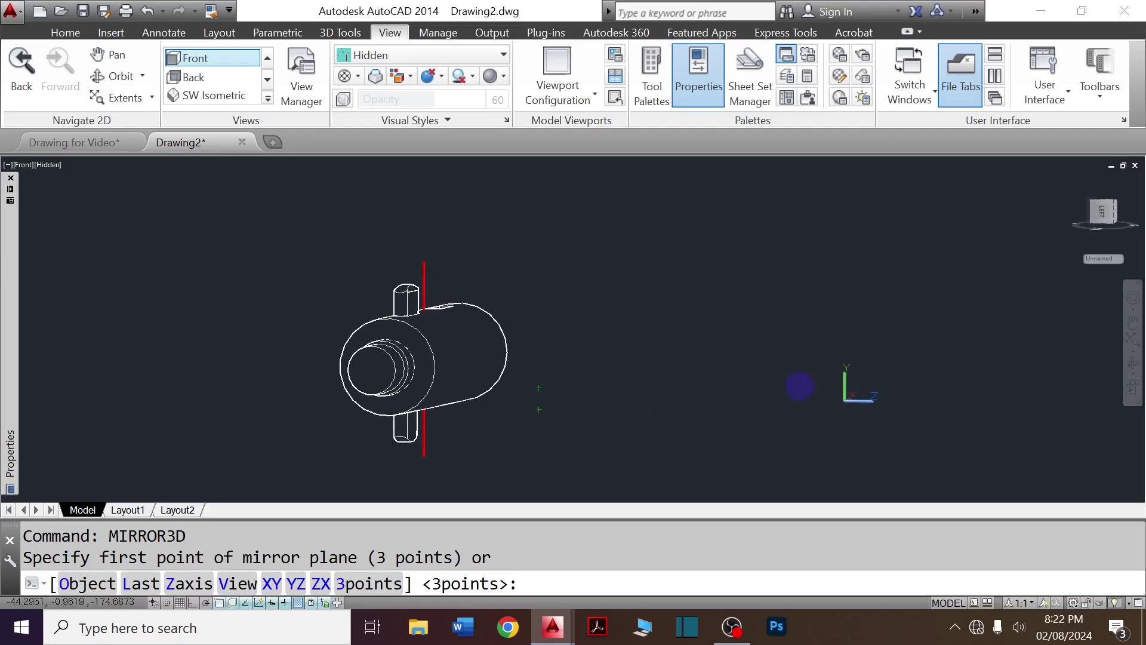
scroll(763, 352, up, 5)
scroll(763, 353, down, 5)
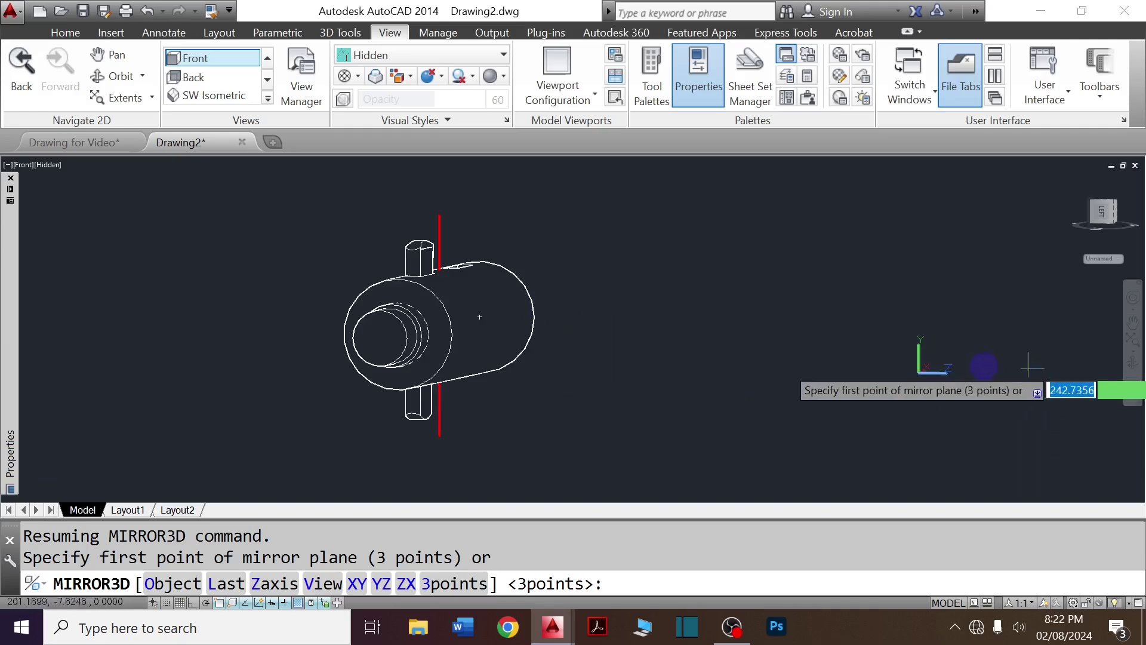
scroll(803, 359, up, 3)
scroll(687, 377, down, 3)
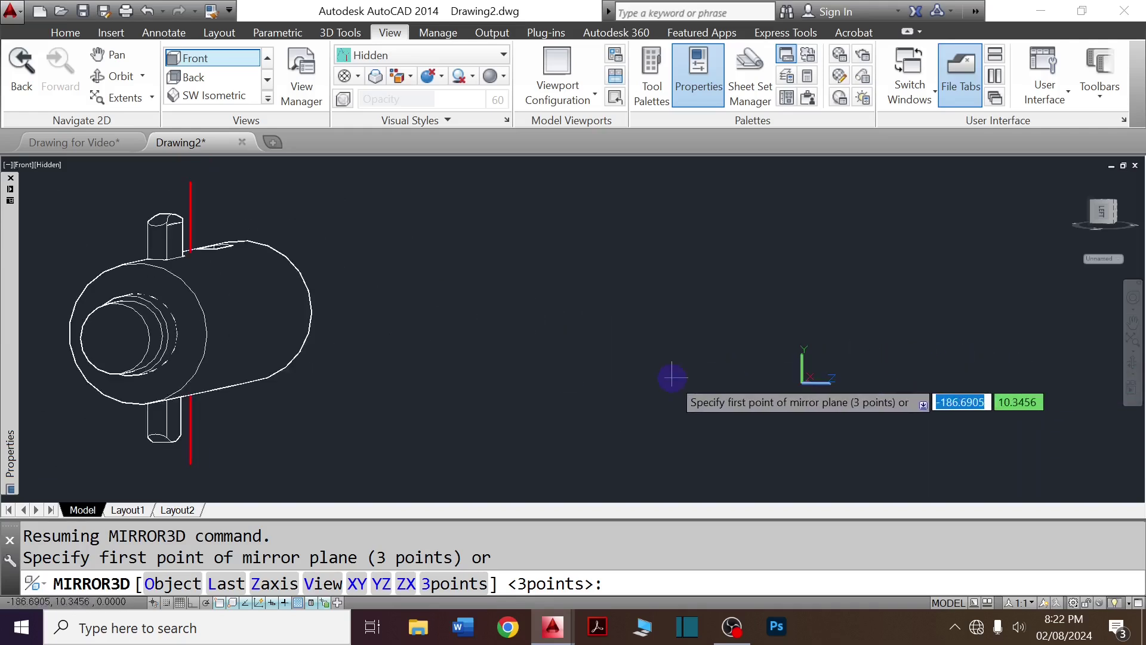
text(yz)
key(Return)
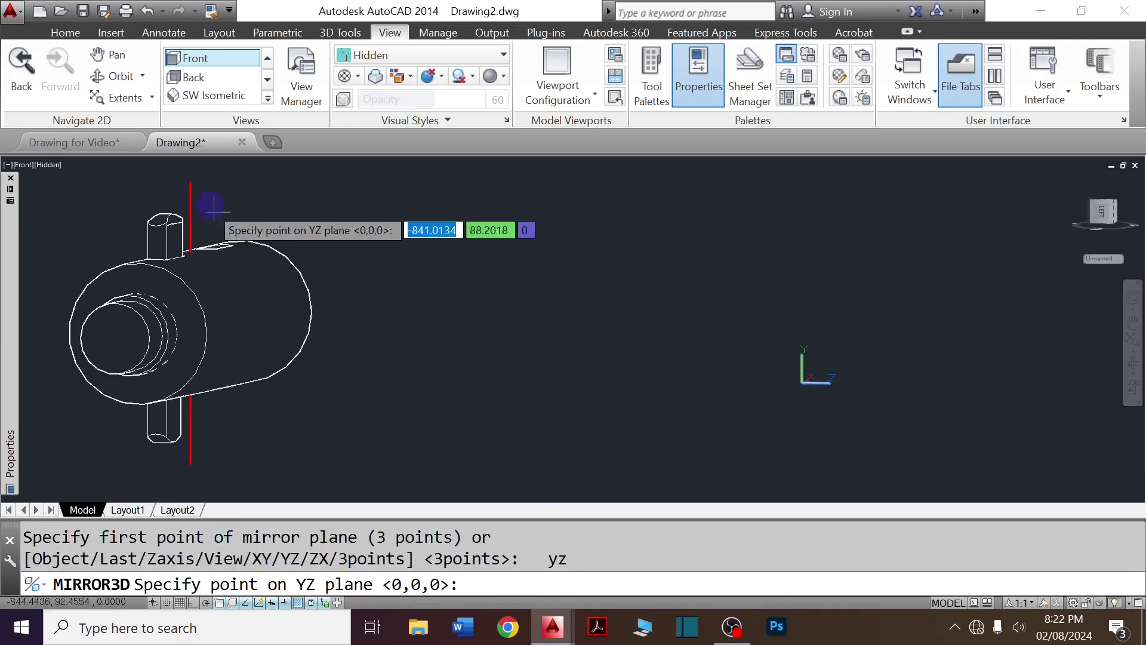
text(mid)
key(Return)
click(188, 193)
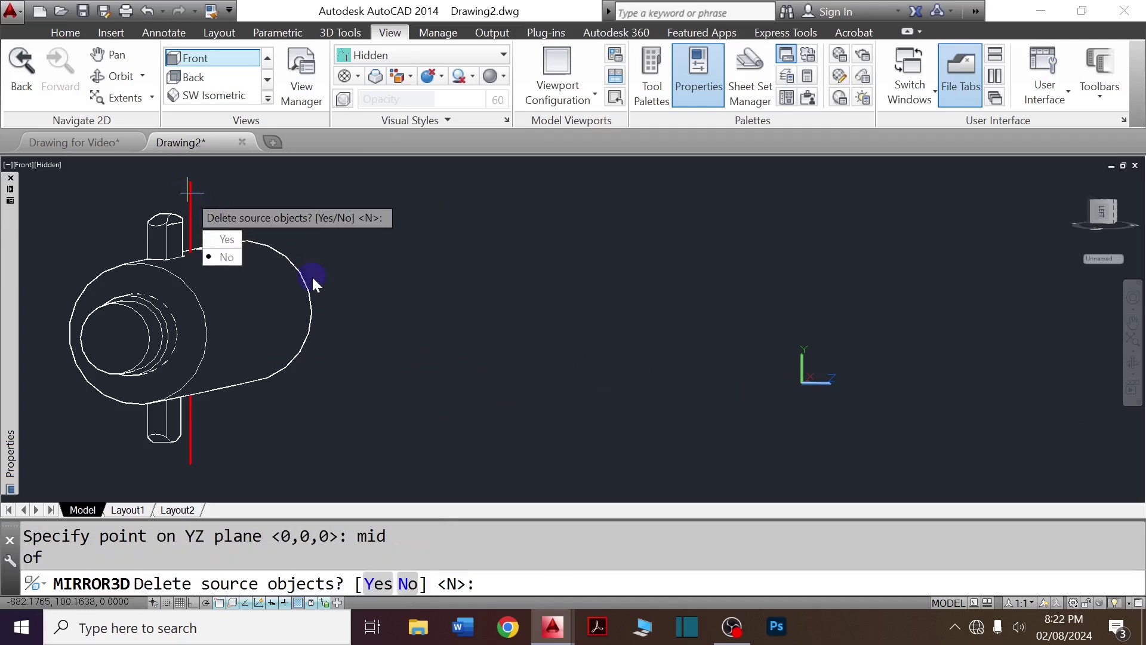
key(Return)
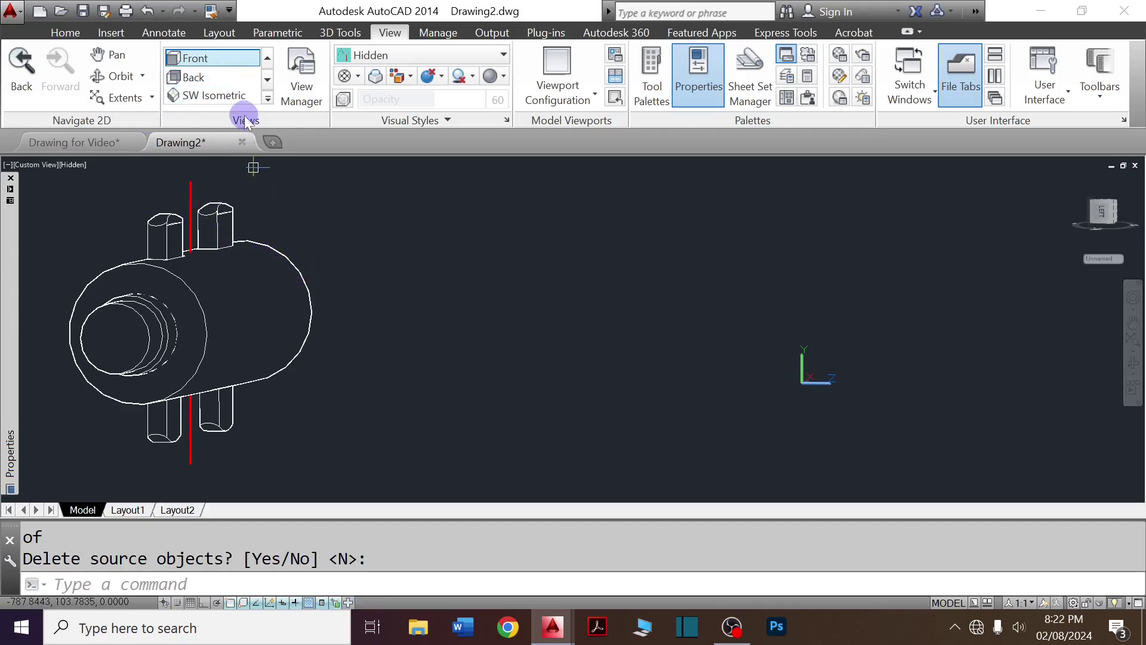
- Switch to the SE Isometric preset view and zoom to inspect the four lugs
click(267, 99)
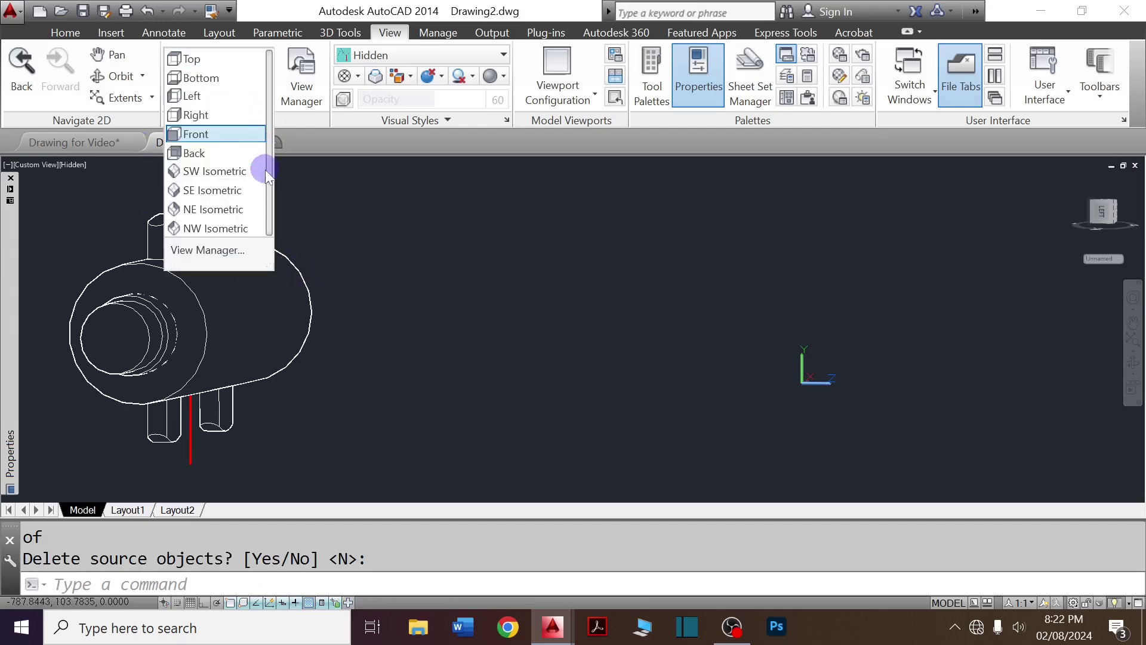
click(248, 189)
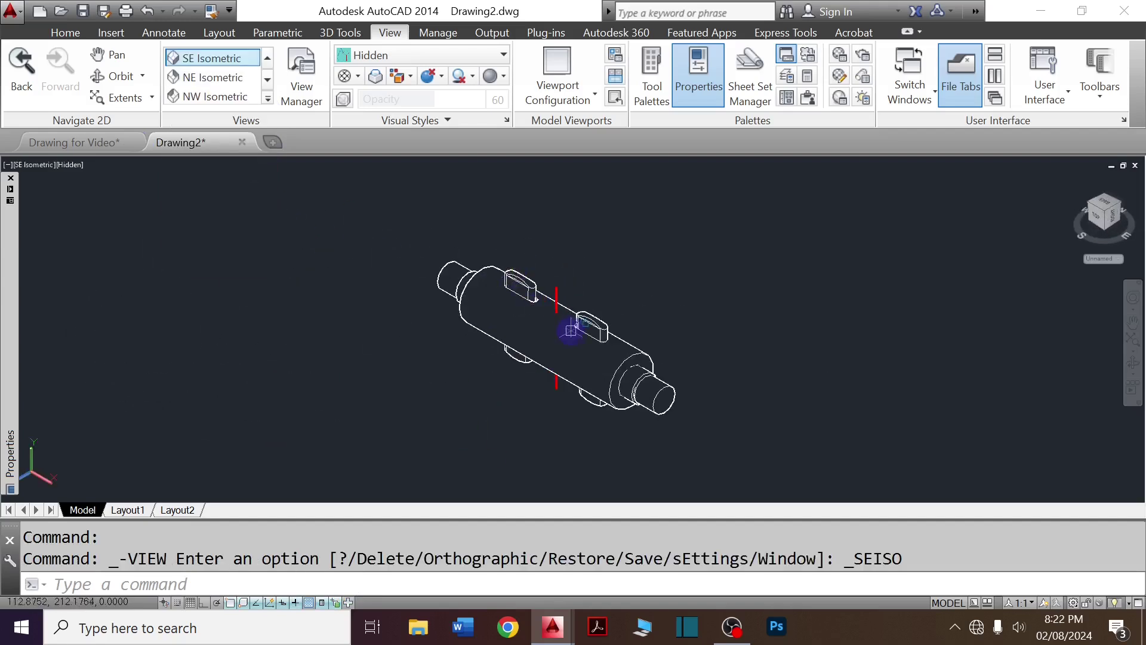
scroll(609, 329, up, 4)
scroll(501, 322, up, 3)
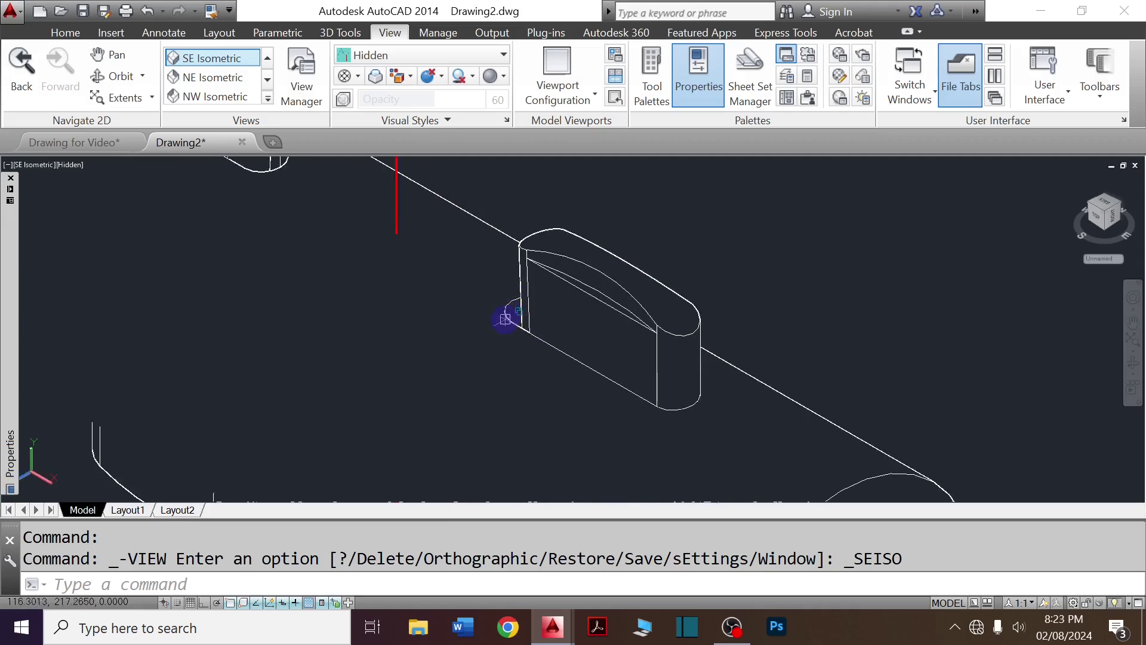
scroll(505, 318, down, 2)
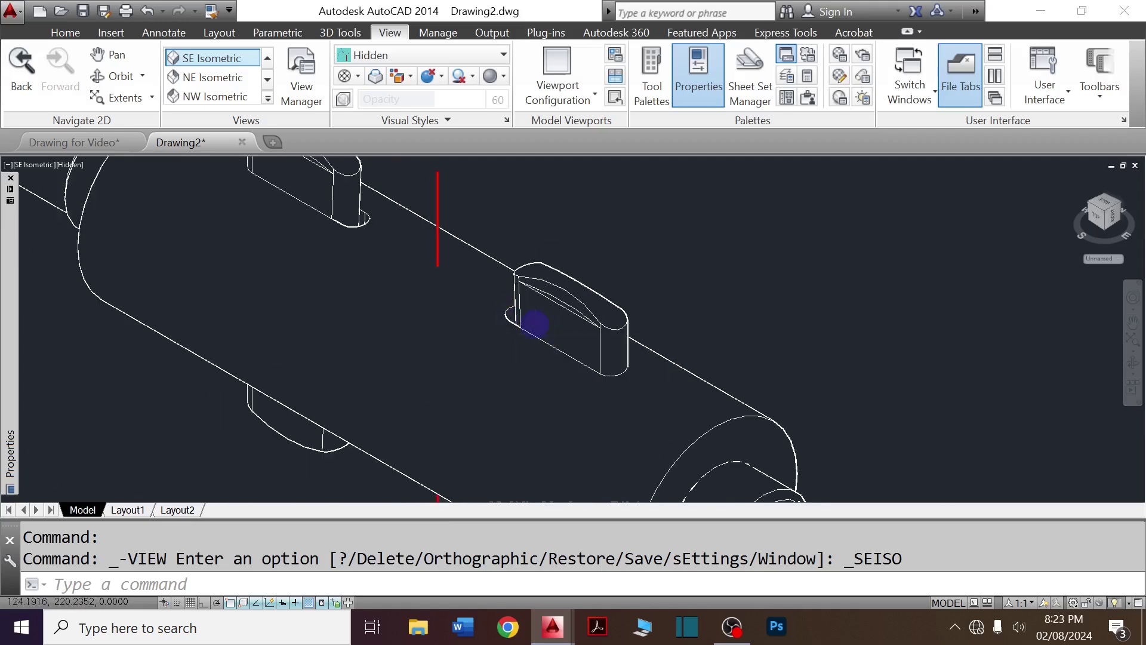
scroll(535, 324, down, 4)
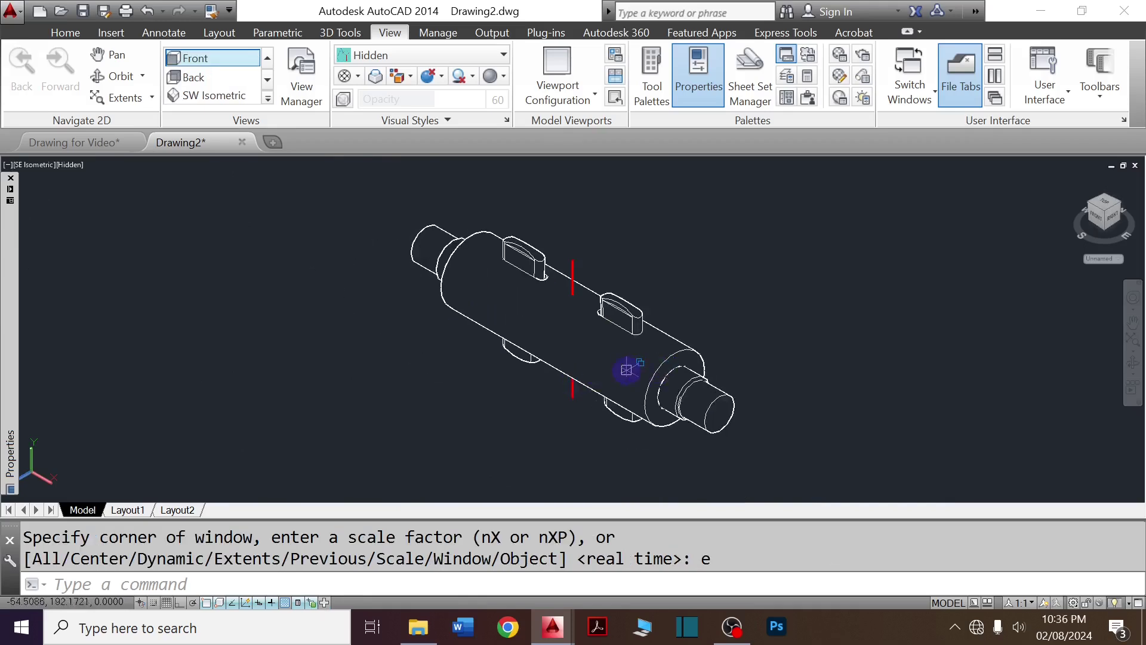
scroll(658, 363, up, 3)
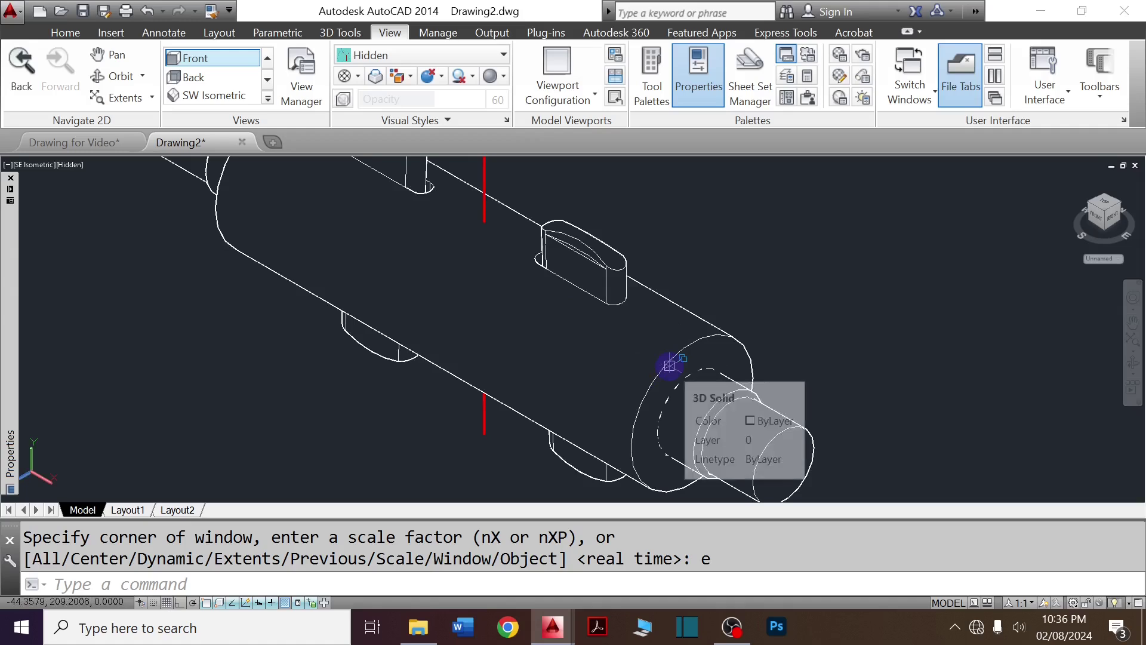
- Fillet the flange edge at the shaft's right end with radius 3
text(f)
key(Return)
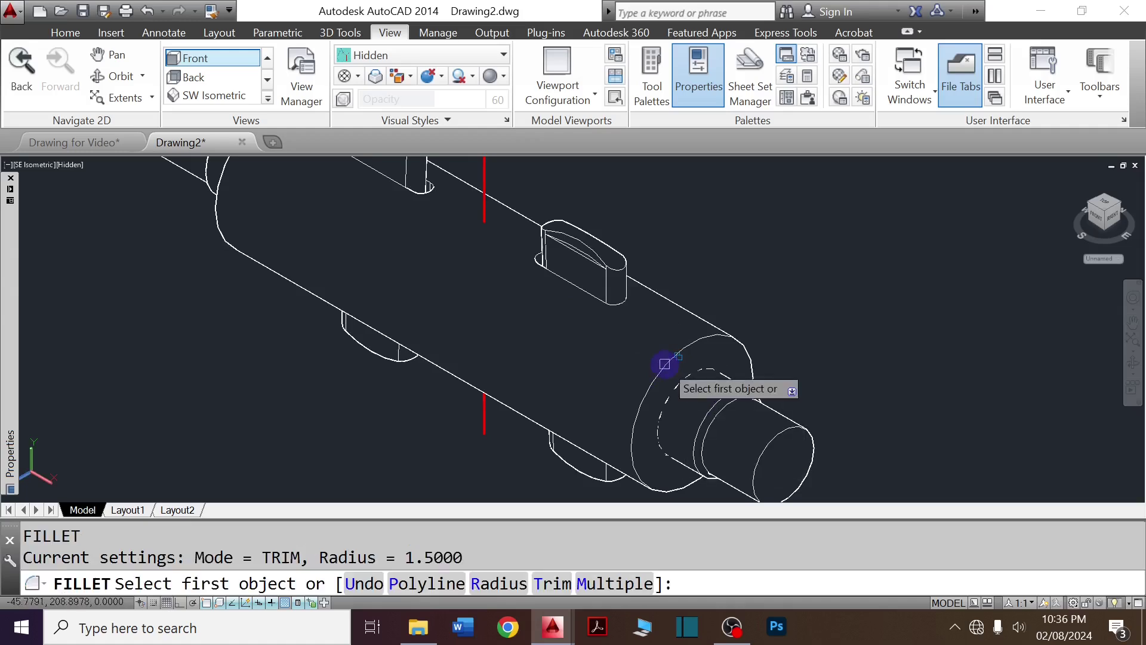
click(665, 364)
click(682, 364)
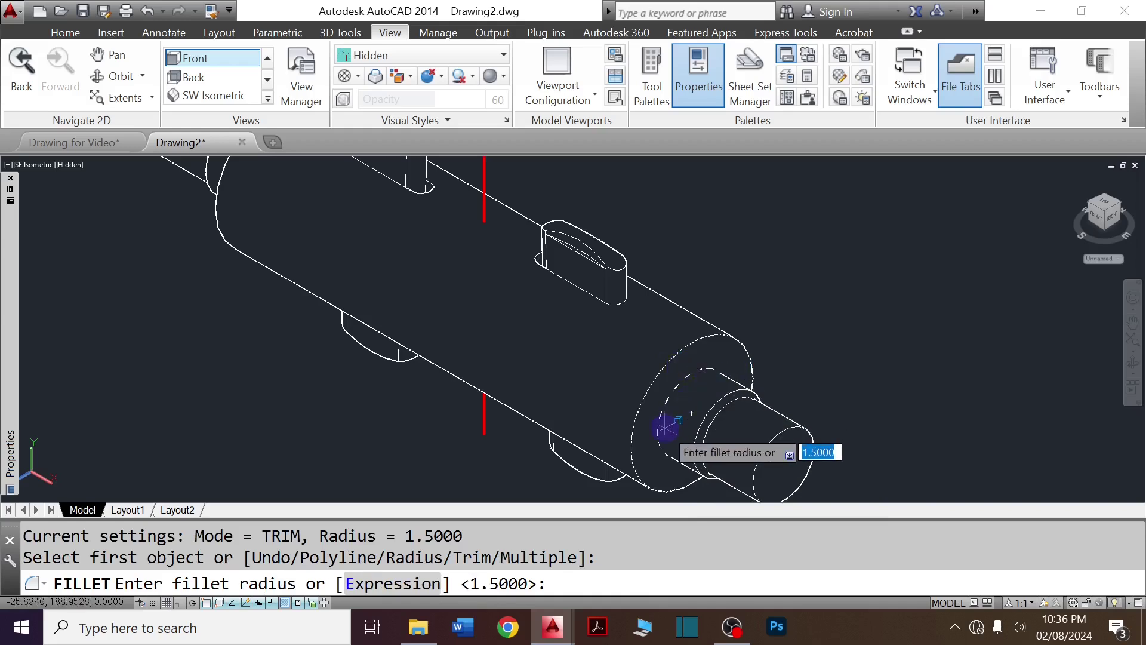
text(3)
key(Return)
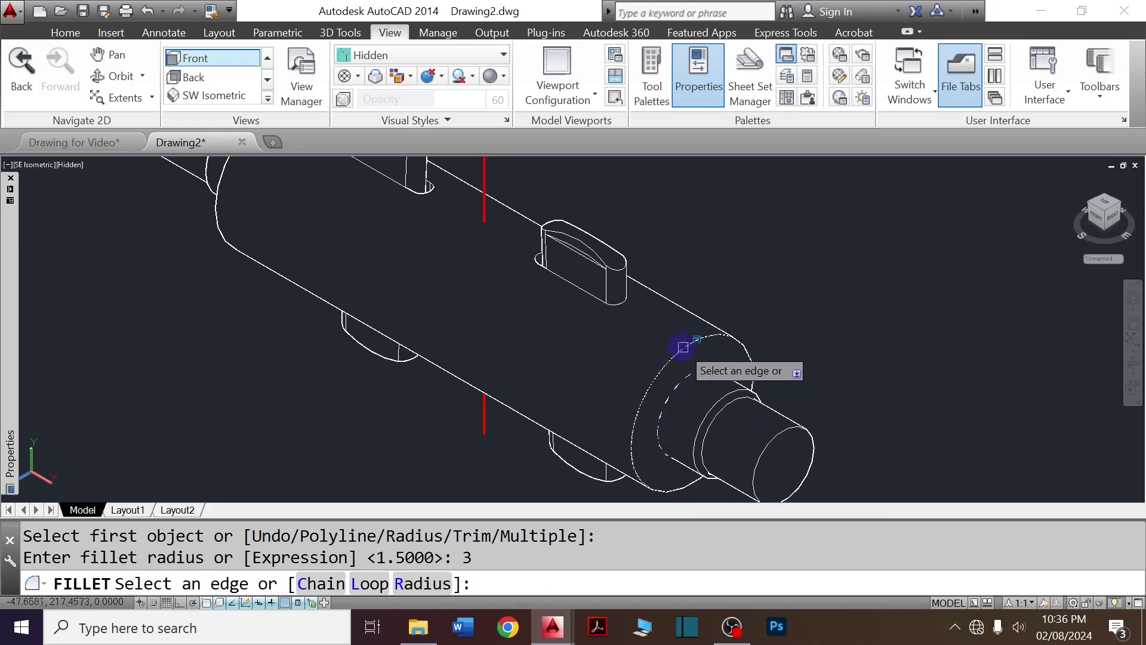
key(Return)
- Fillet the rim edge with the same radius 3, then zoom to extents
shift+middle_drag(680, 360, 589, 456)
key(Return)
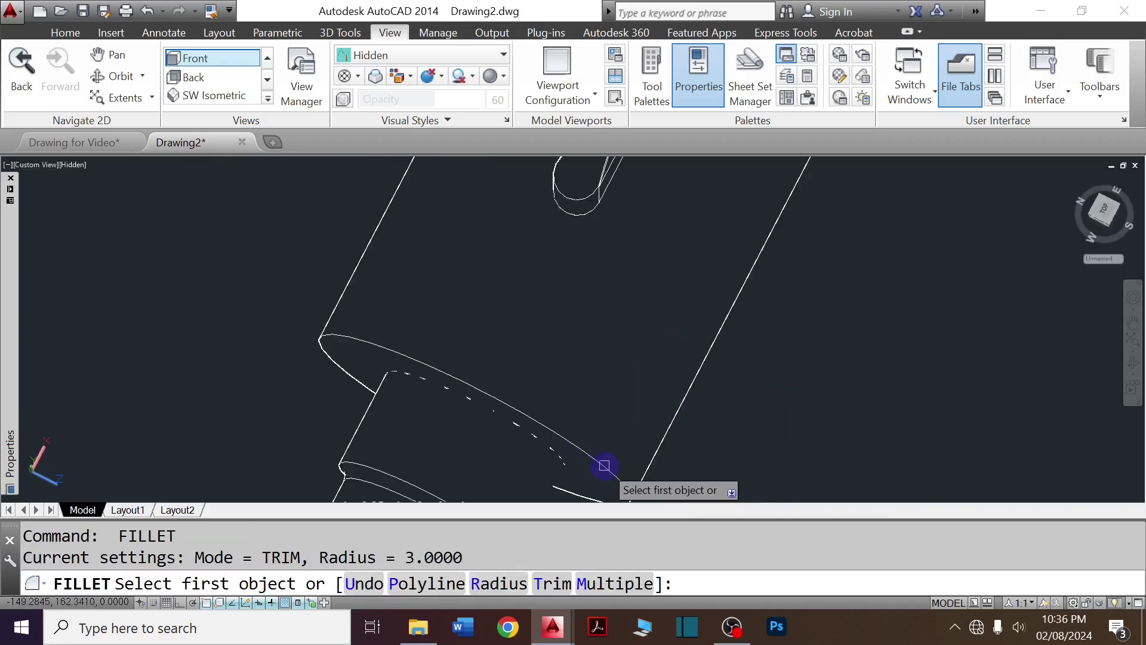
click(605, 465)
key(Return)
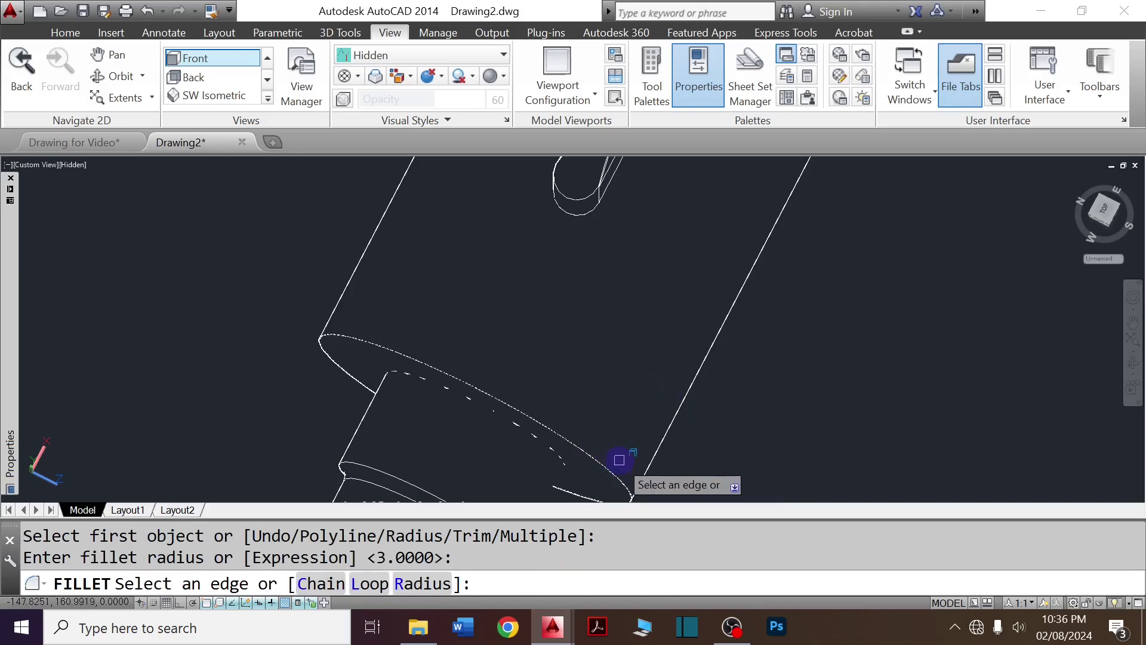
key(Return)
text(z)
key(Return)
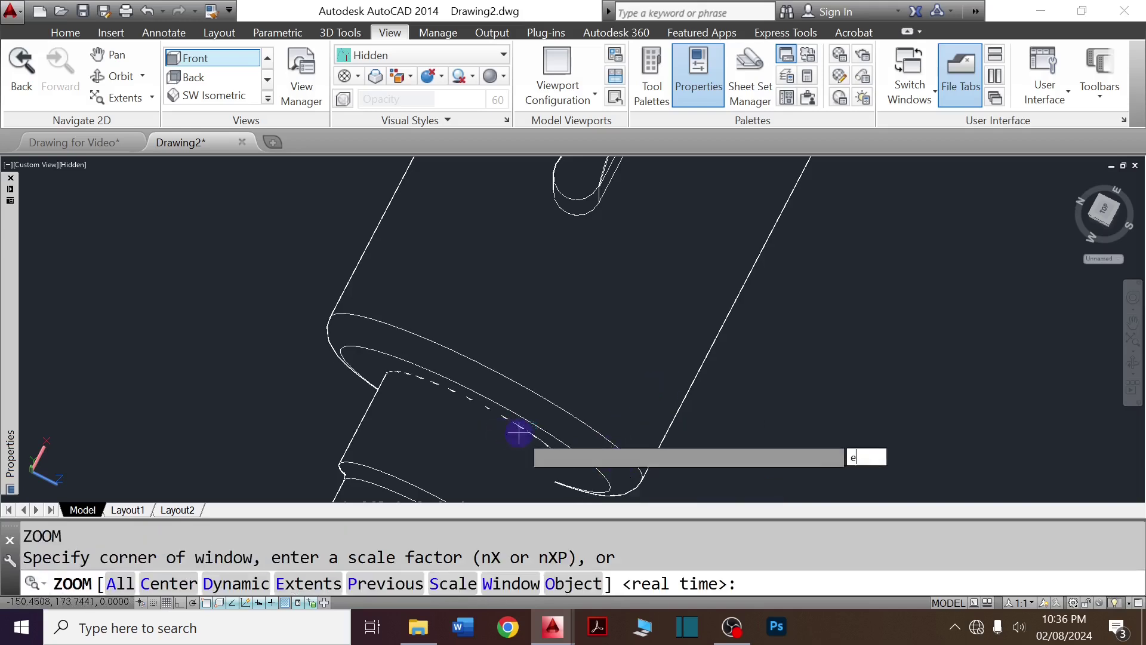
text(e)
key(Return)
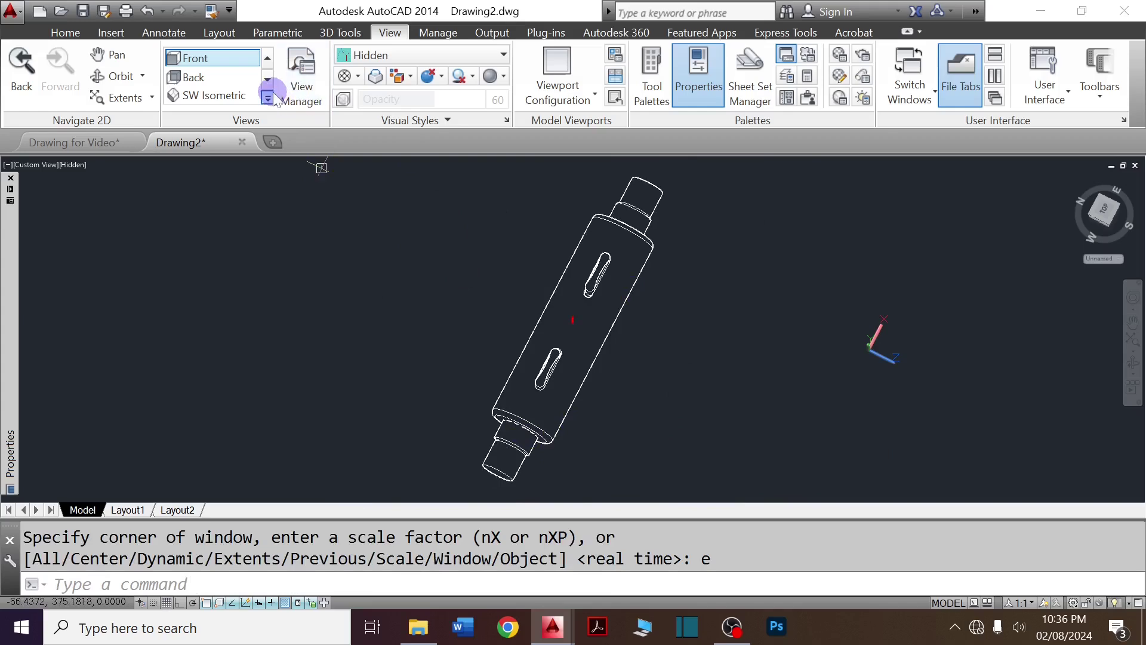
- In the Front view, erase the stray vertical red line
click(267, 100)
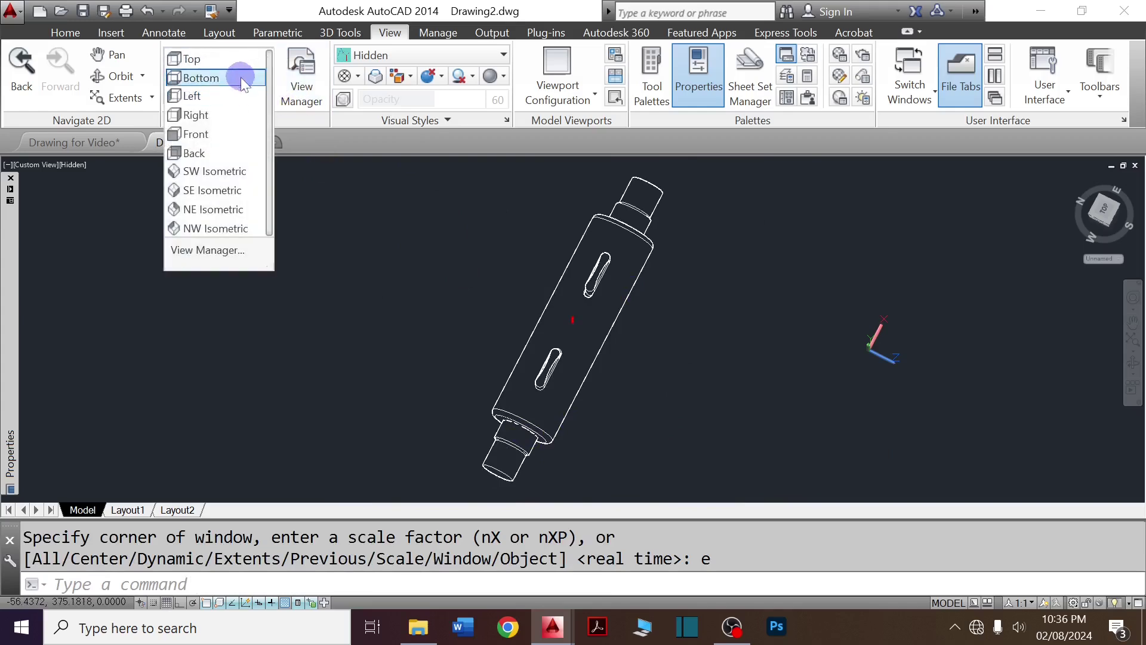
click(230, 144)
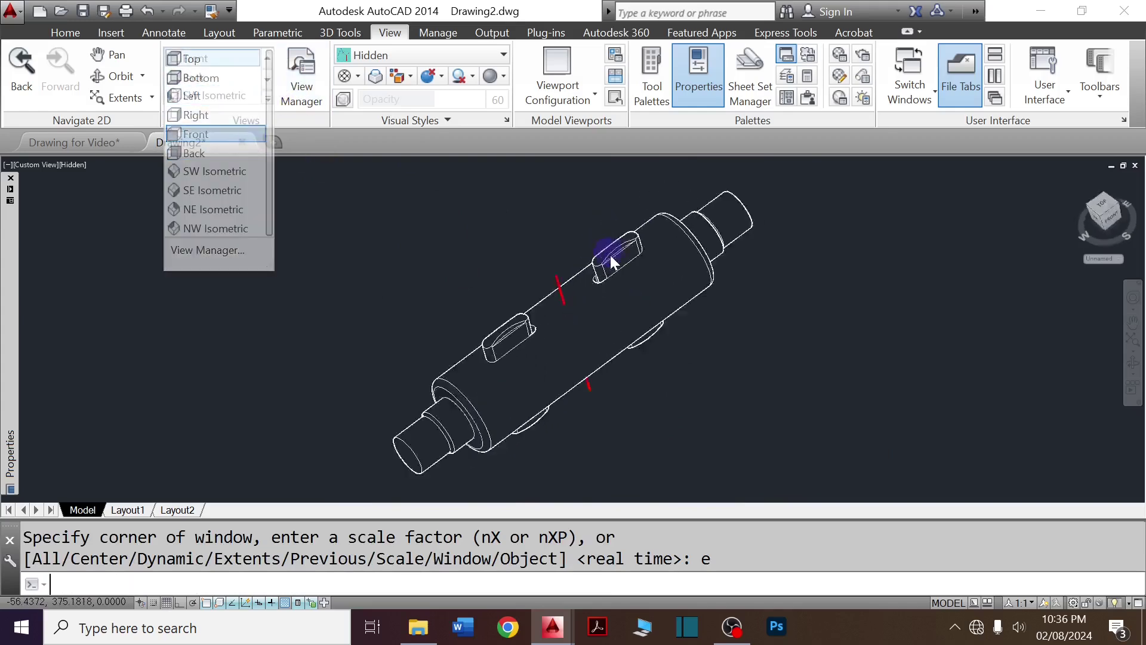
click(561, 192)
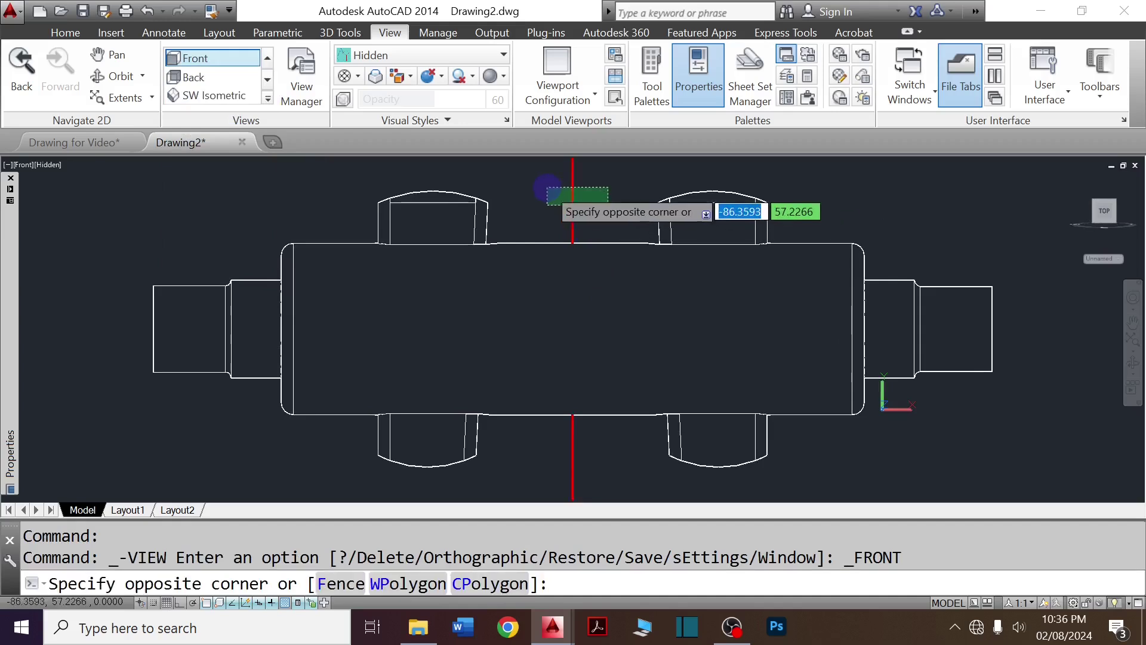
click(547, 186)
key(Delete)
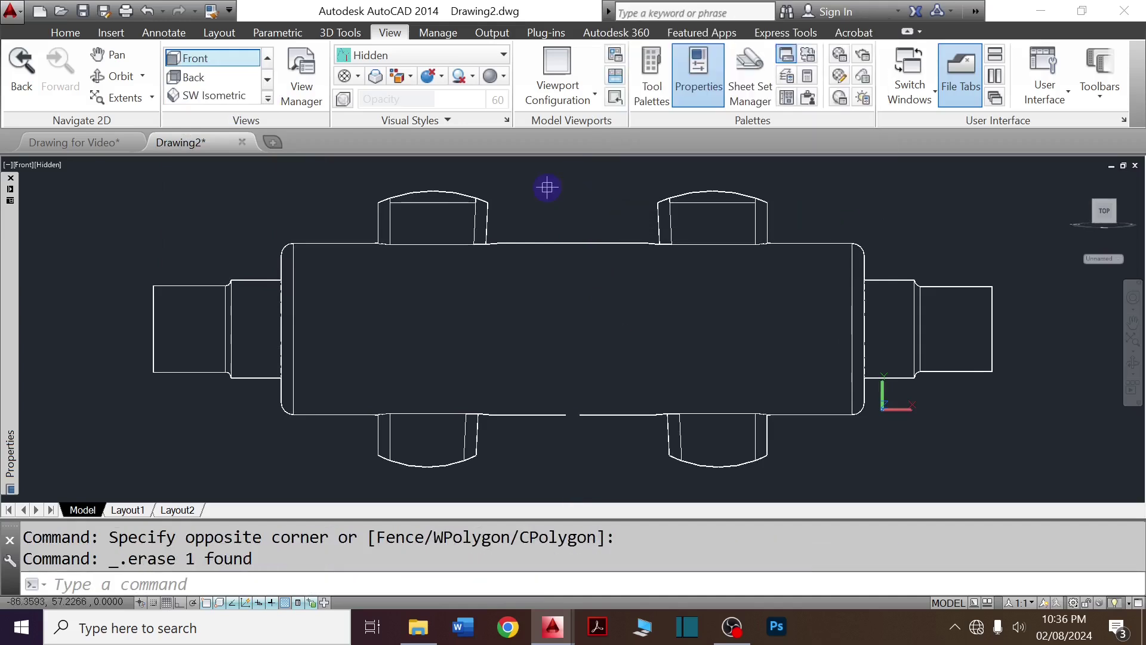
- Check the Top and Right views, then return to SE Isometric
click(268, 99)
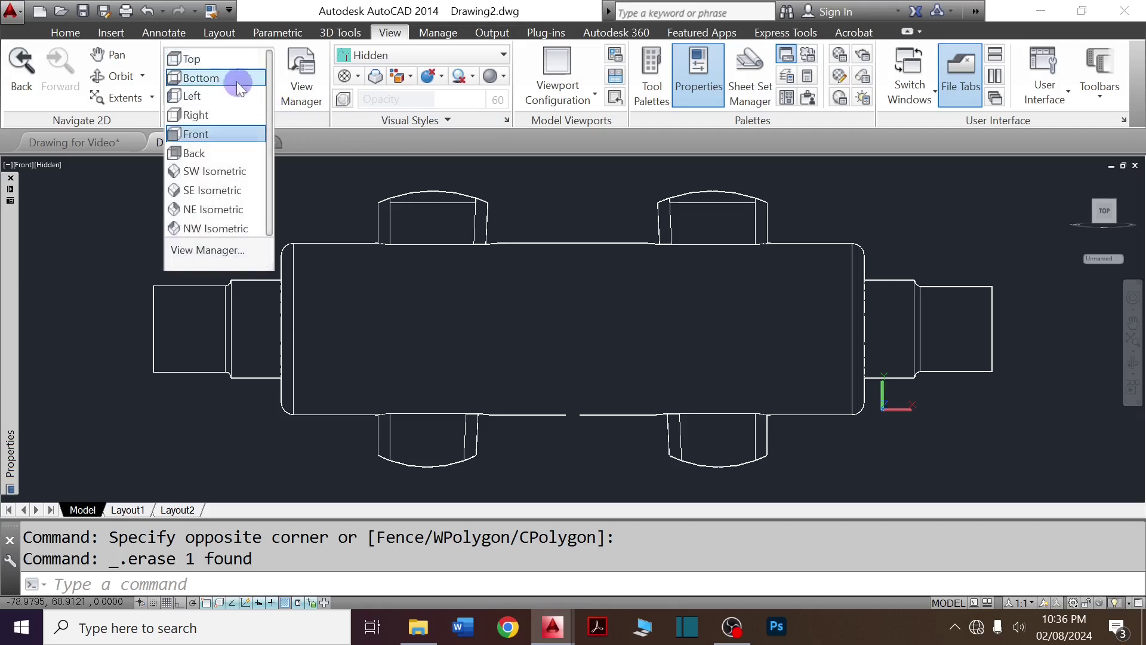
click(223, 63)
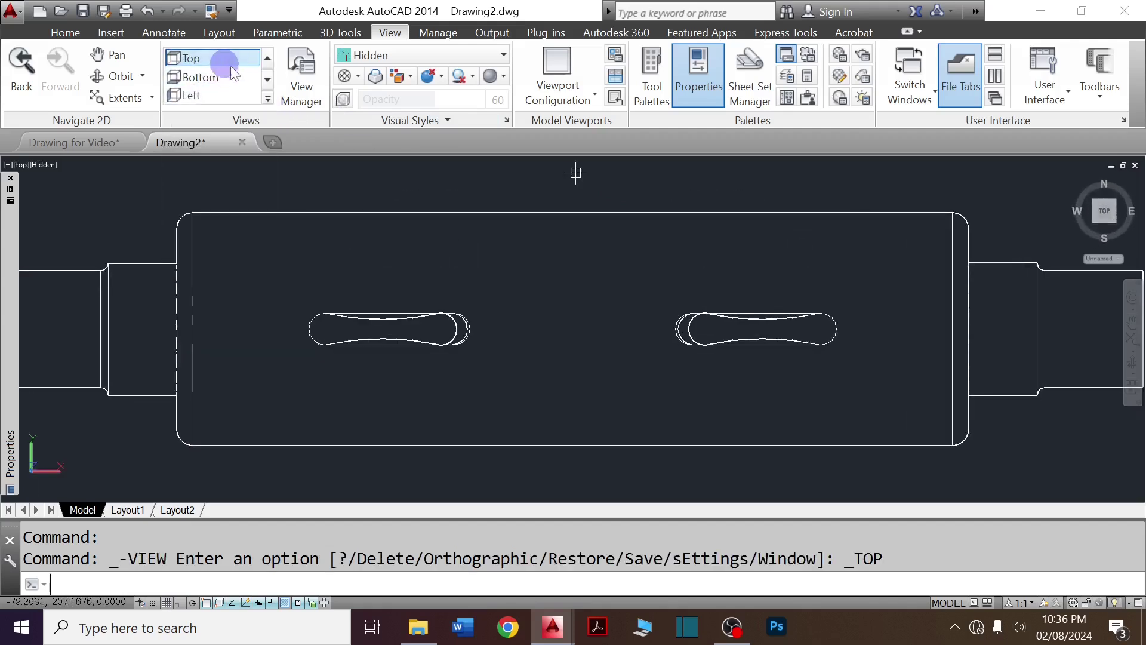
click(268, 100)
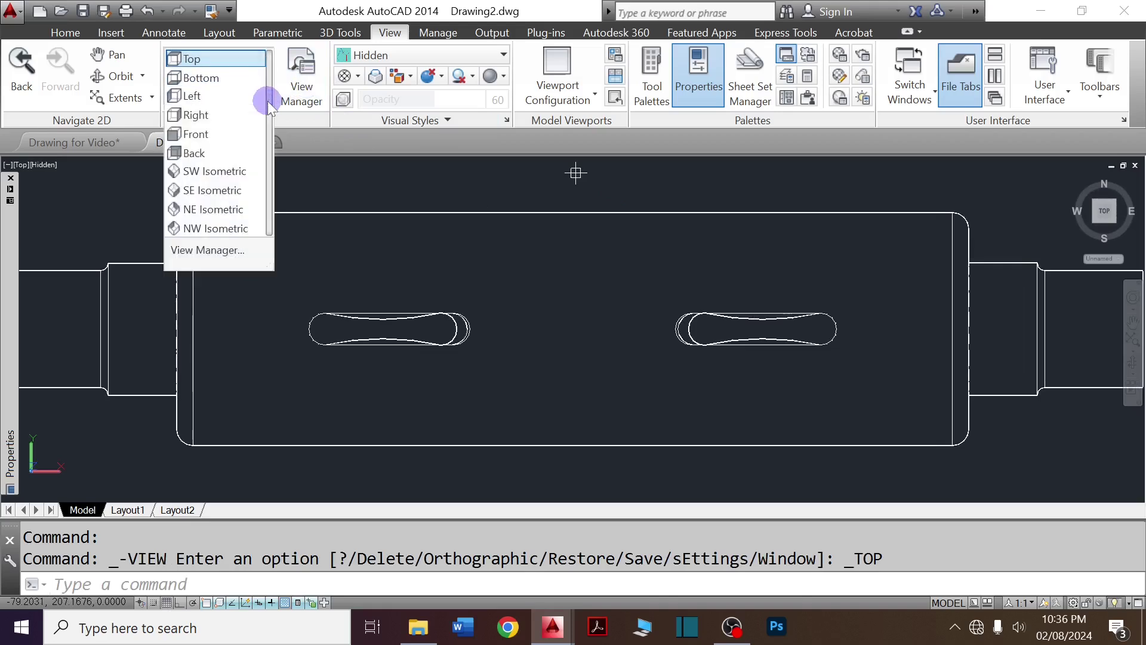
click(241, 114)
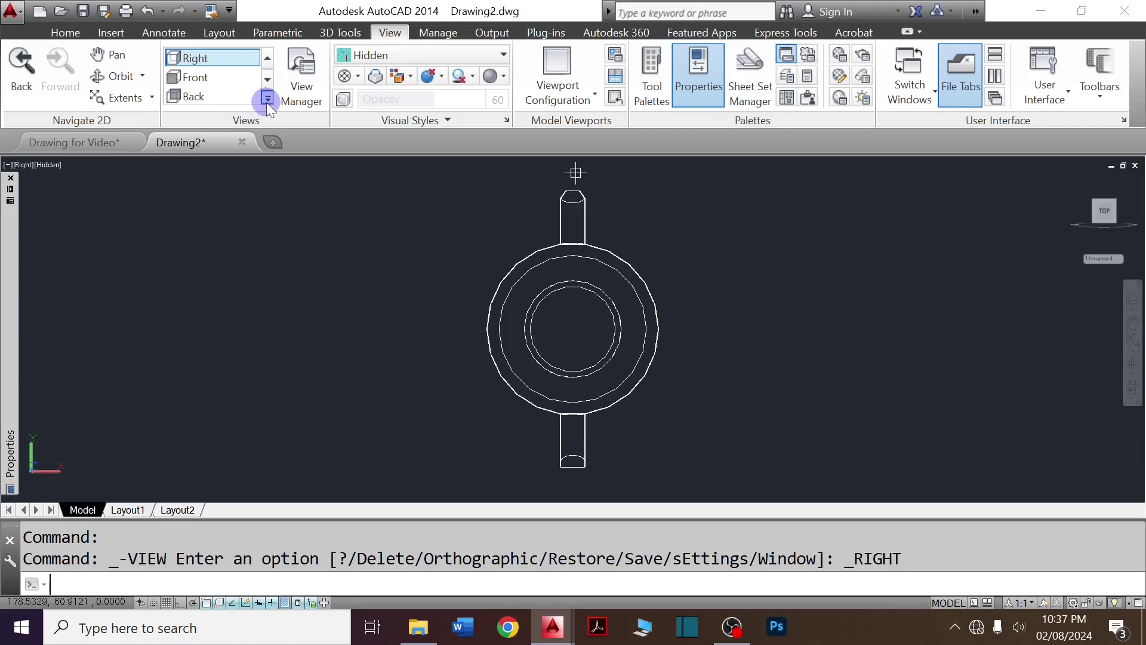
click(267, 99)
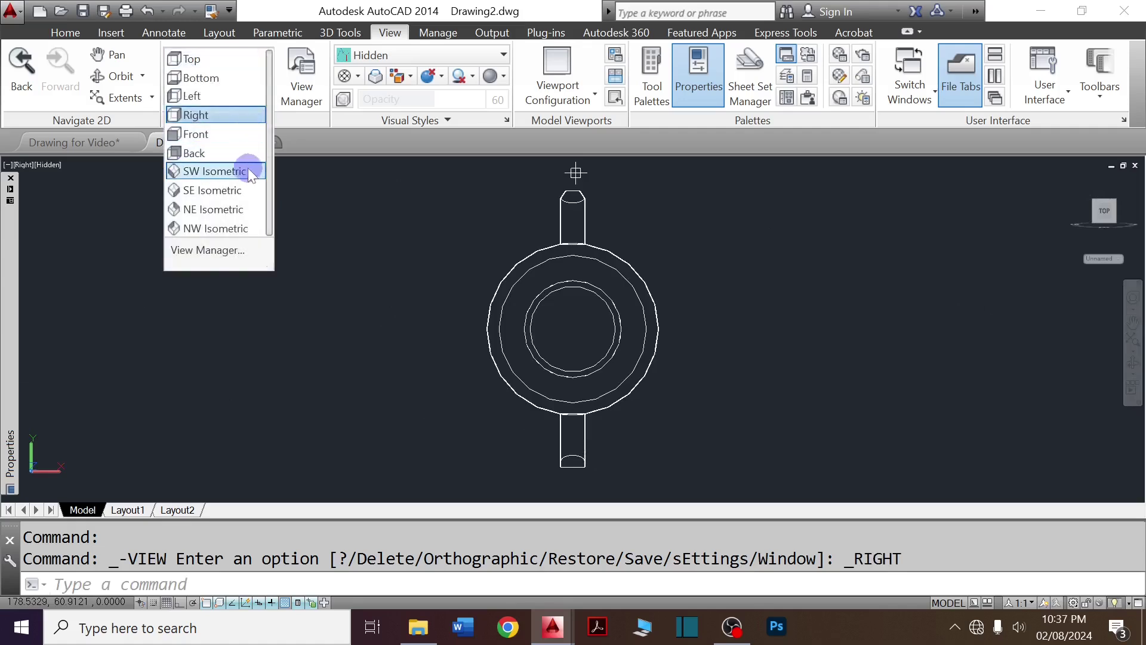
click(246, 190)
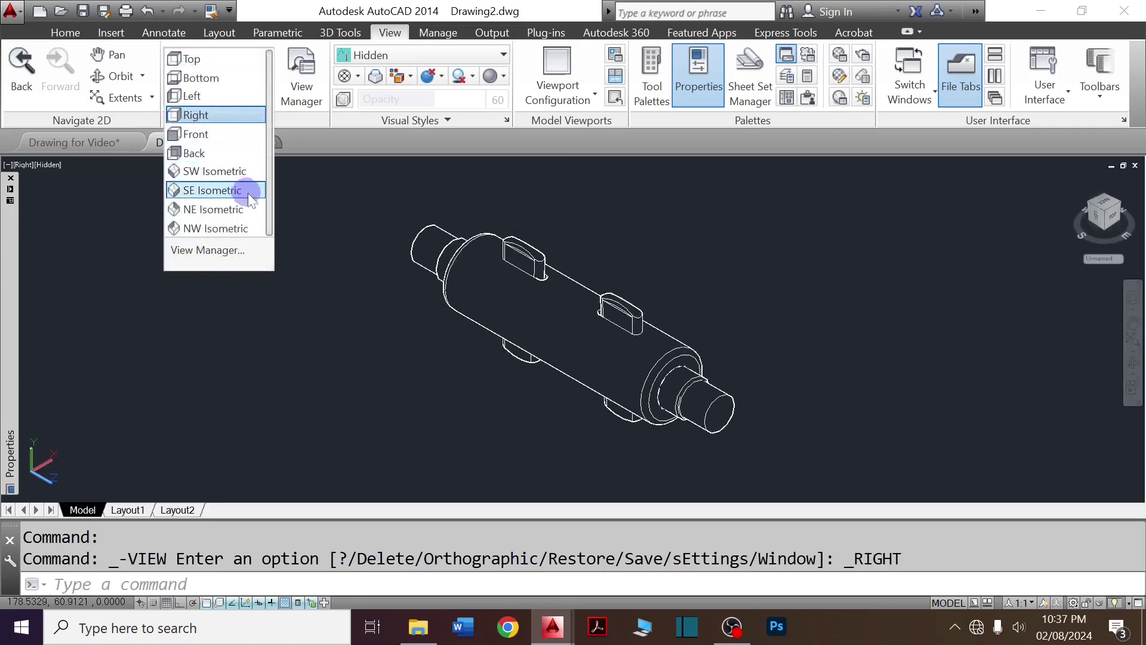
- Colour both end journals red through Quick Properties
click(478, 55)
key(Escape)
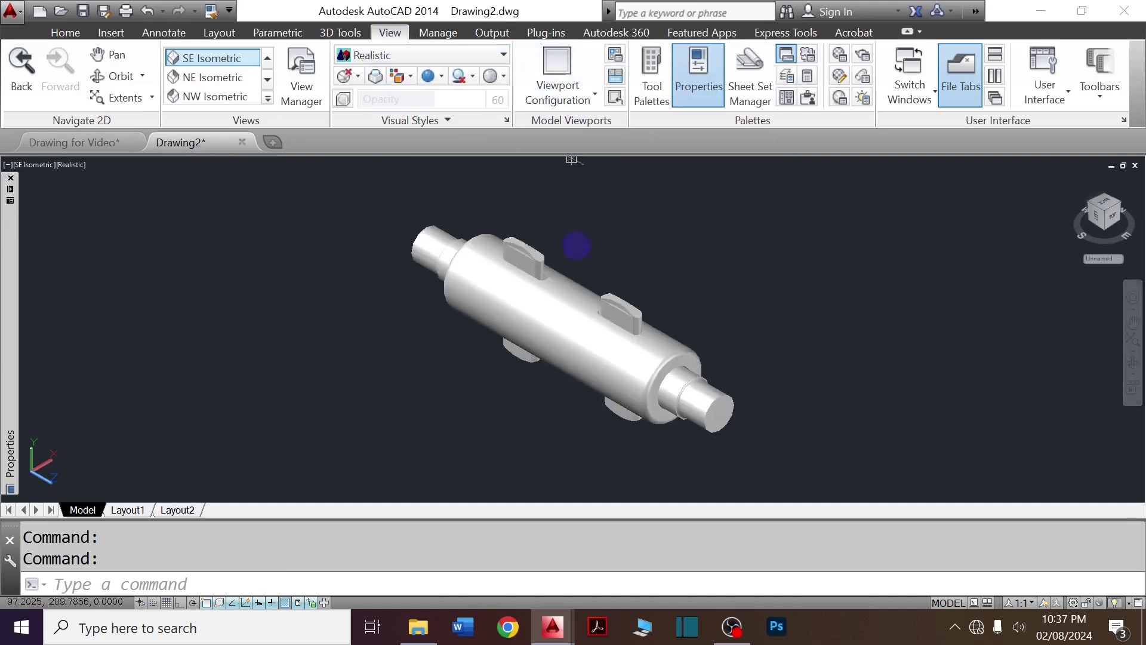
scroll(465, 261, up, 3)
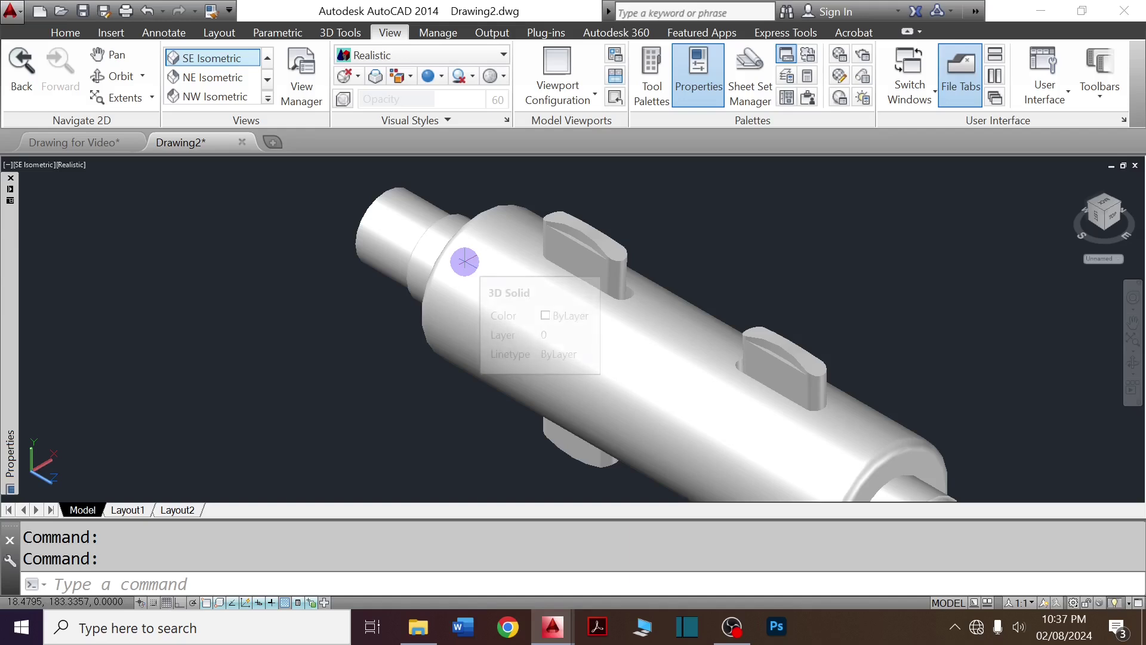
click(412, 210)
scroll(411, 210, down, 2)
scroll(411, 210, down, 2)
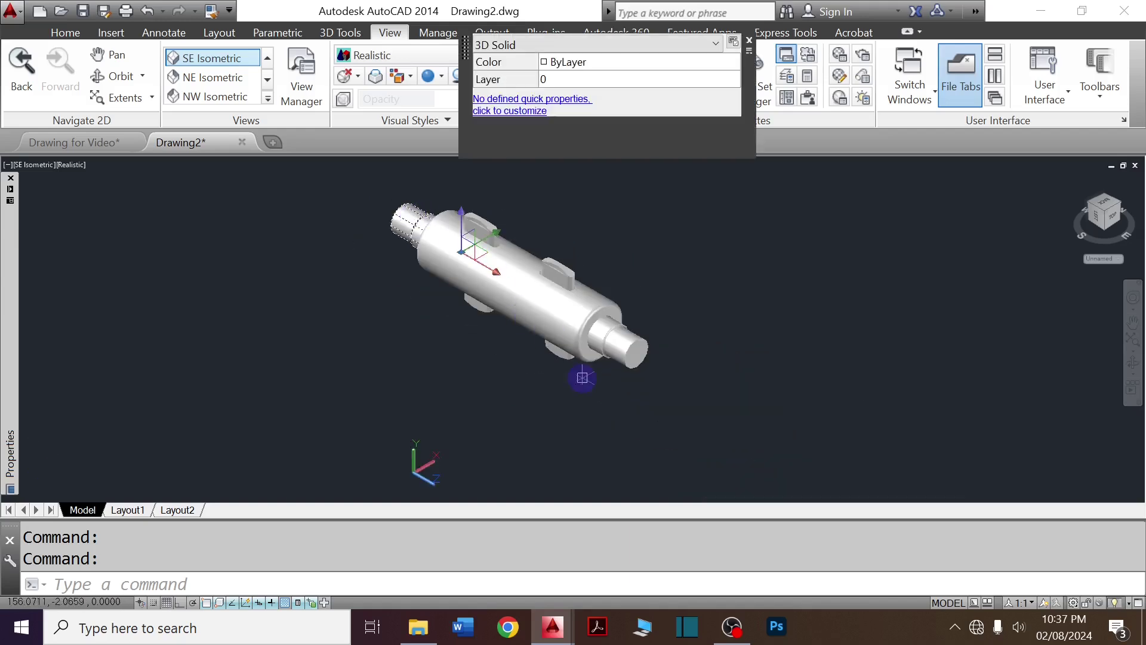
scroll(644, 344, up, 2)
click(662, 347)
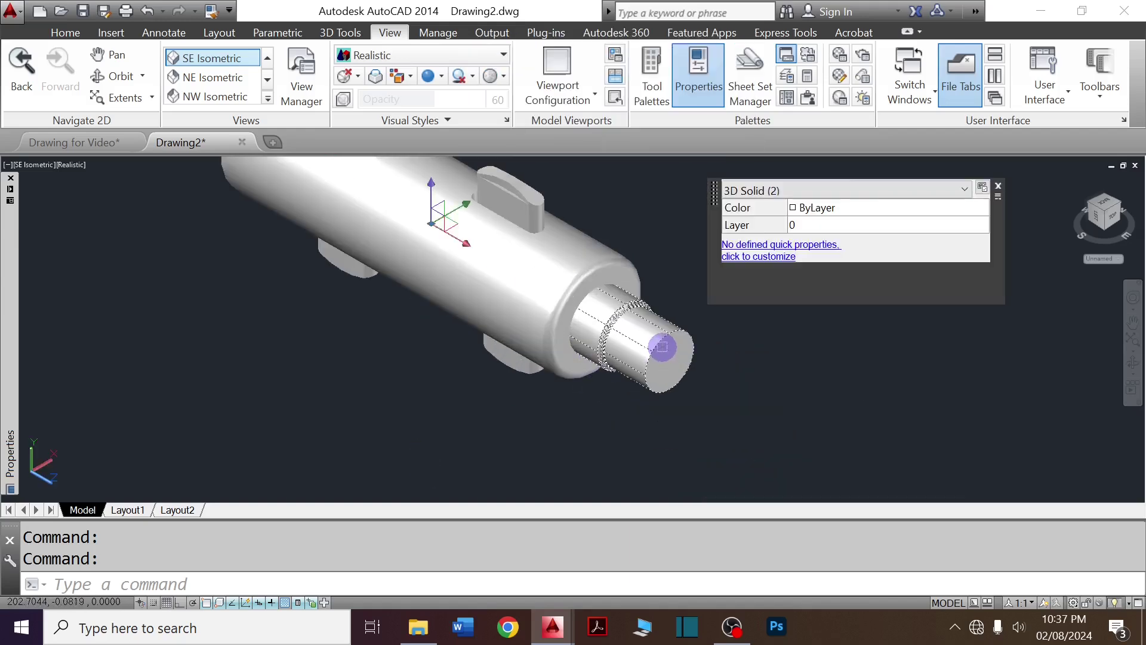
click(900, 209)
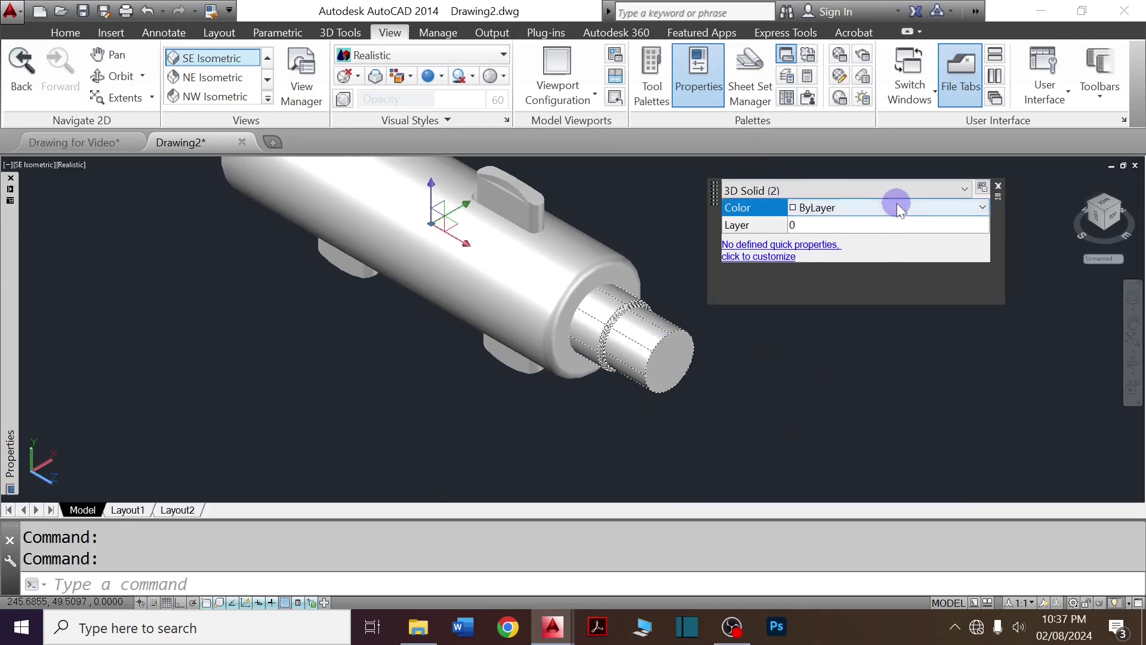
click(900, 209)
click(845, 259)
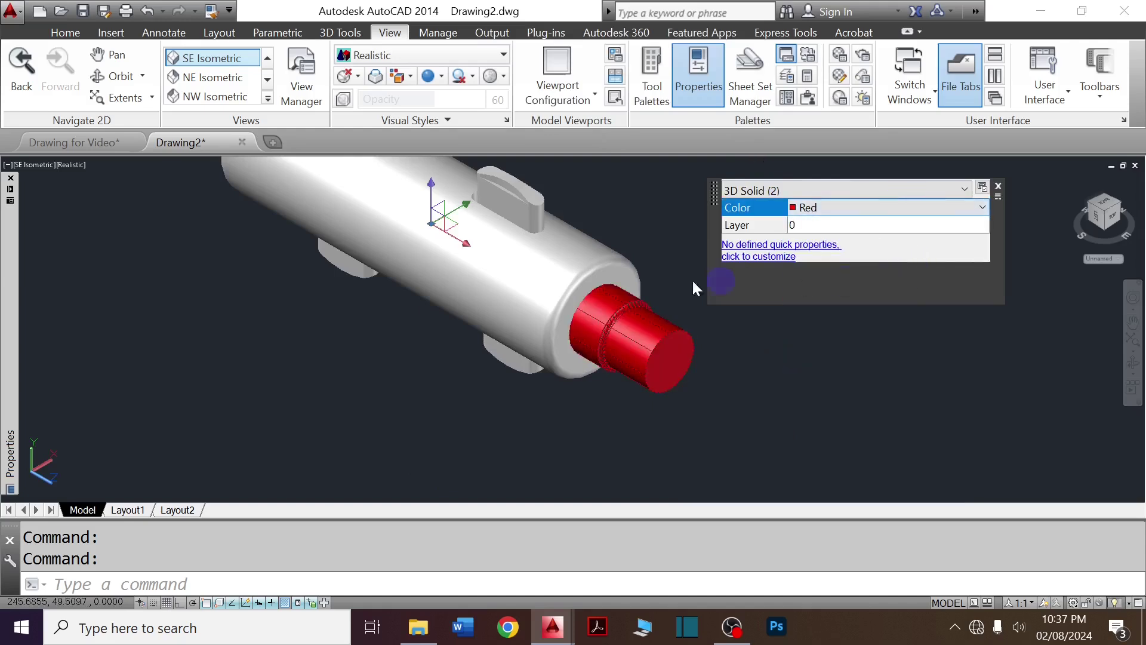
key(Escape)
- Colour the main shaft body yellow
click(615, 262)
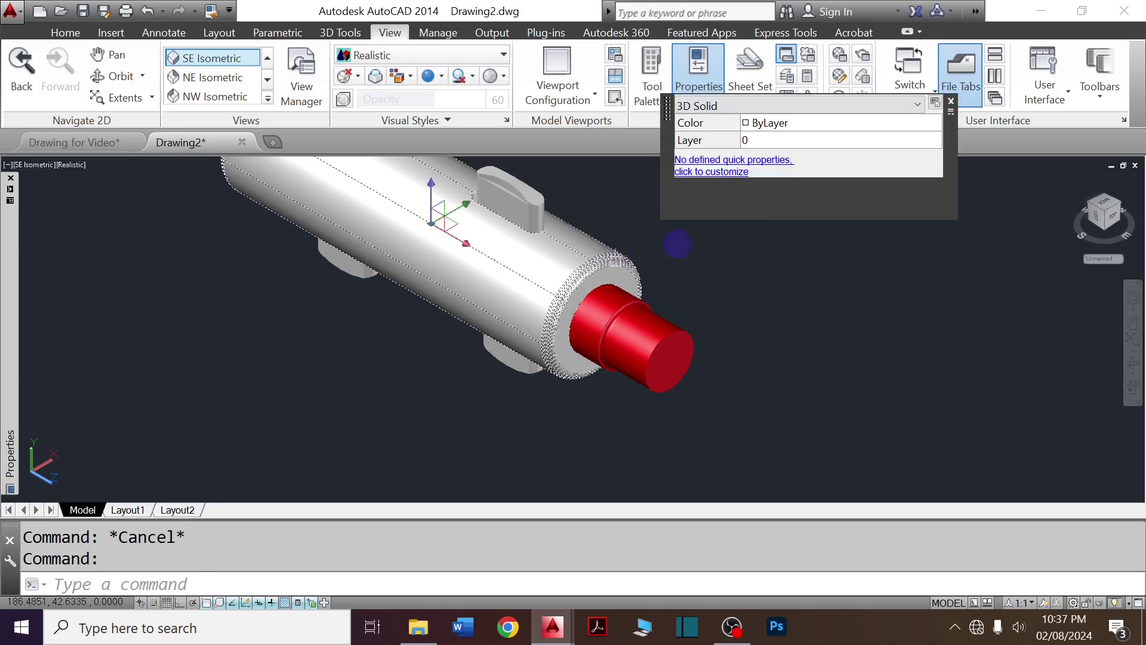
click(791, 125)
click(791, 125)
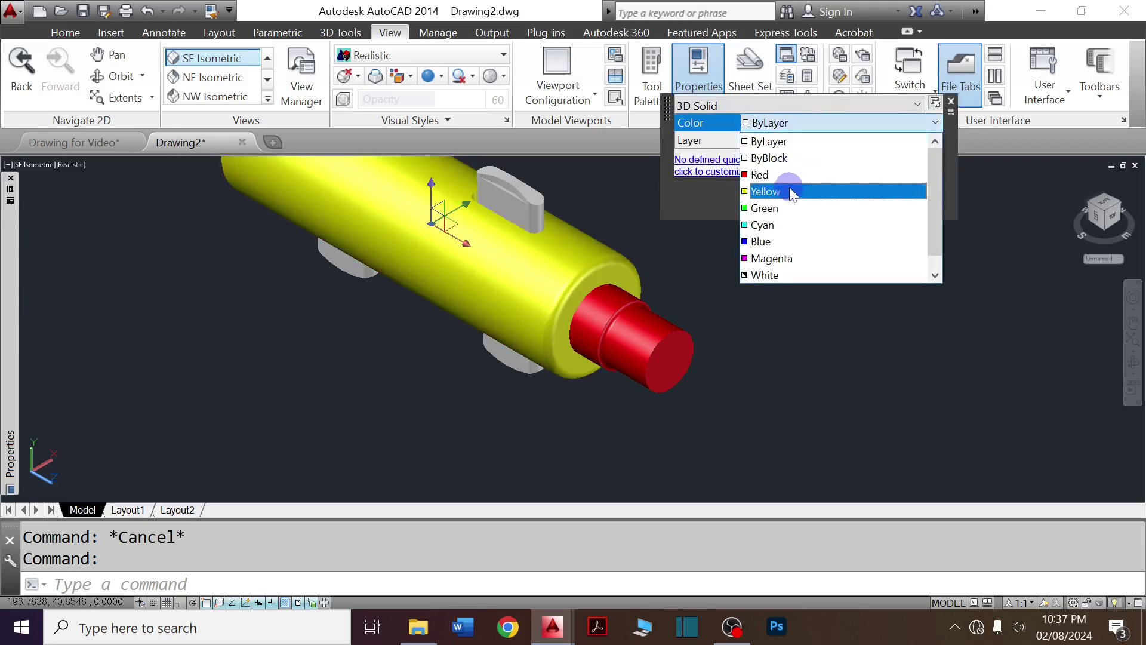
click(792, 191)
scroll(552, 245, down, 5)
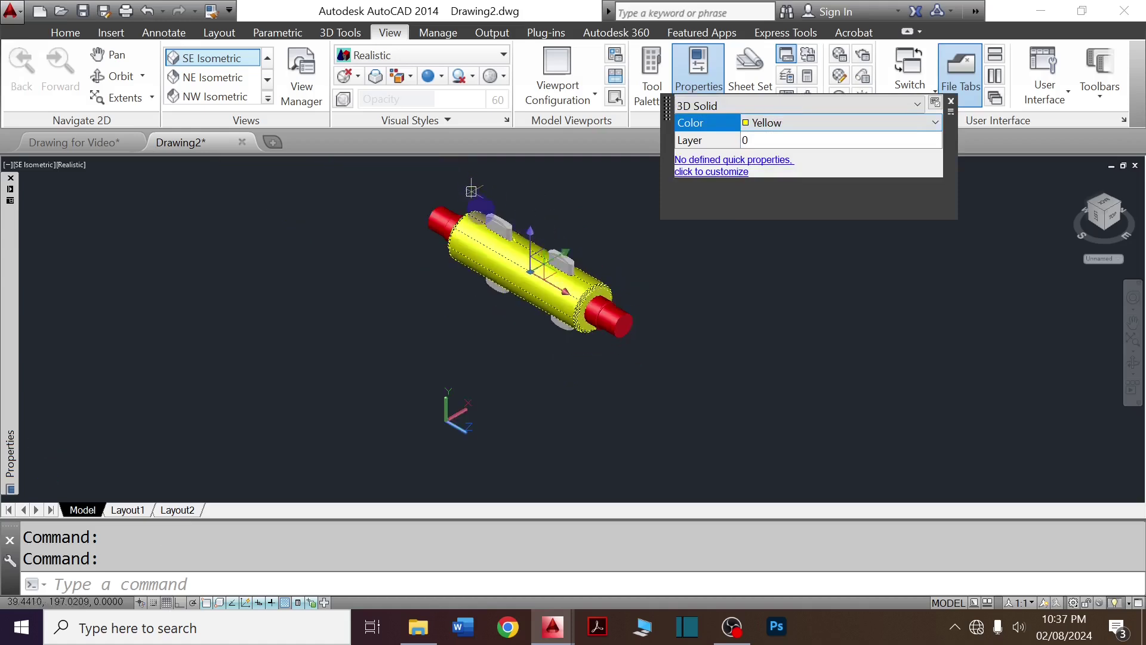
key(Escape)
- Colour the lugs green and zoom to extents to fit the whole shaft
scroll(528, 221, up, 5)
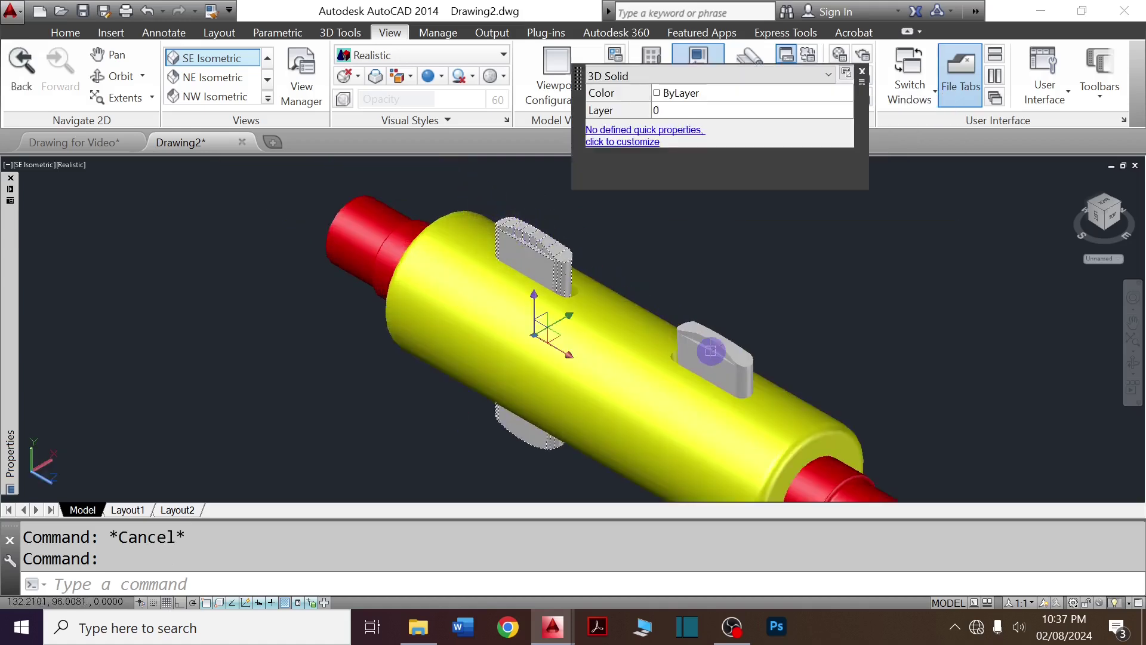
click(721, 342)
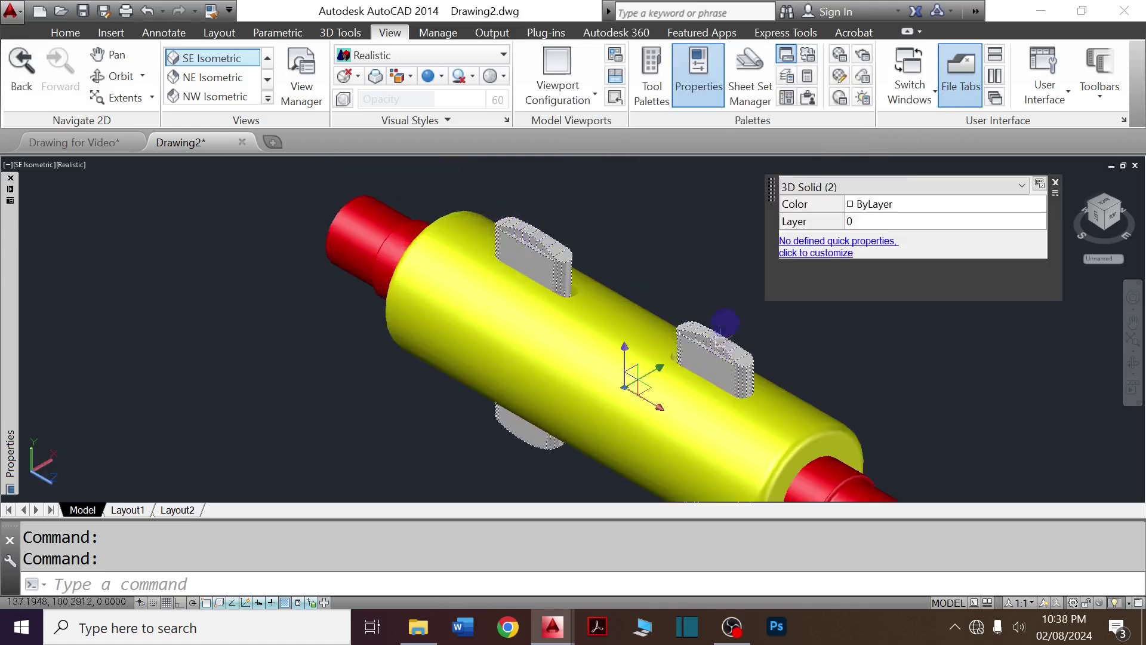
click(882, 210)
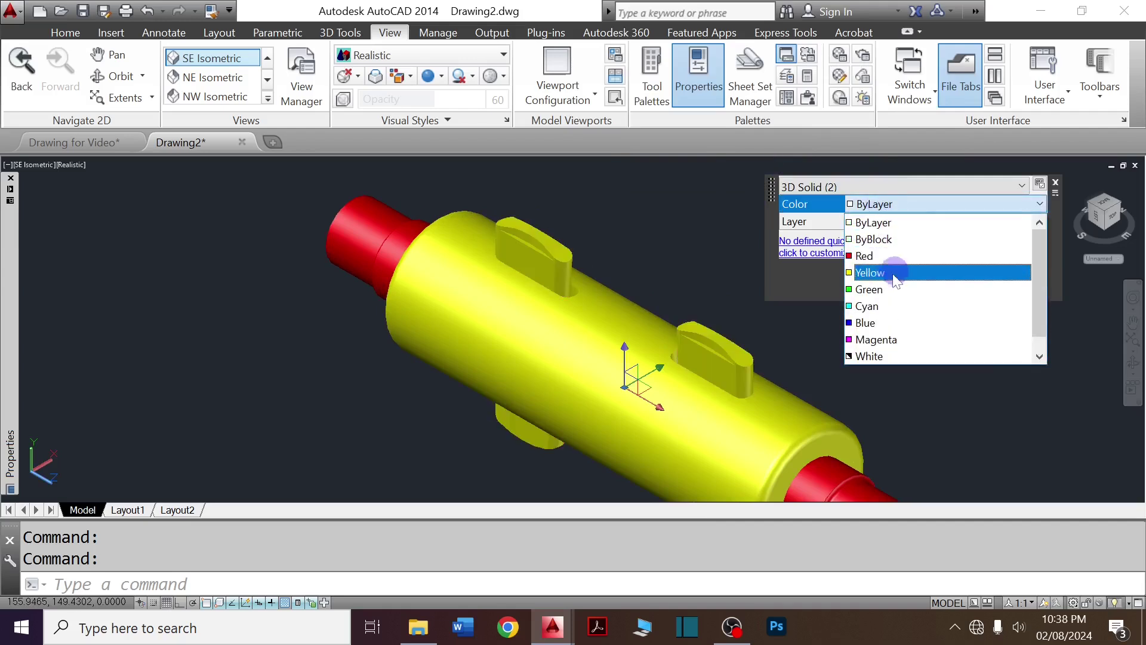
click(878, 289)
key(Escape)
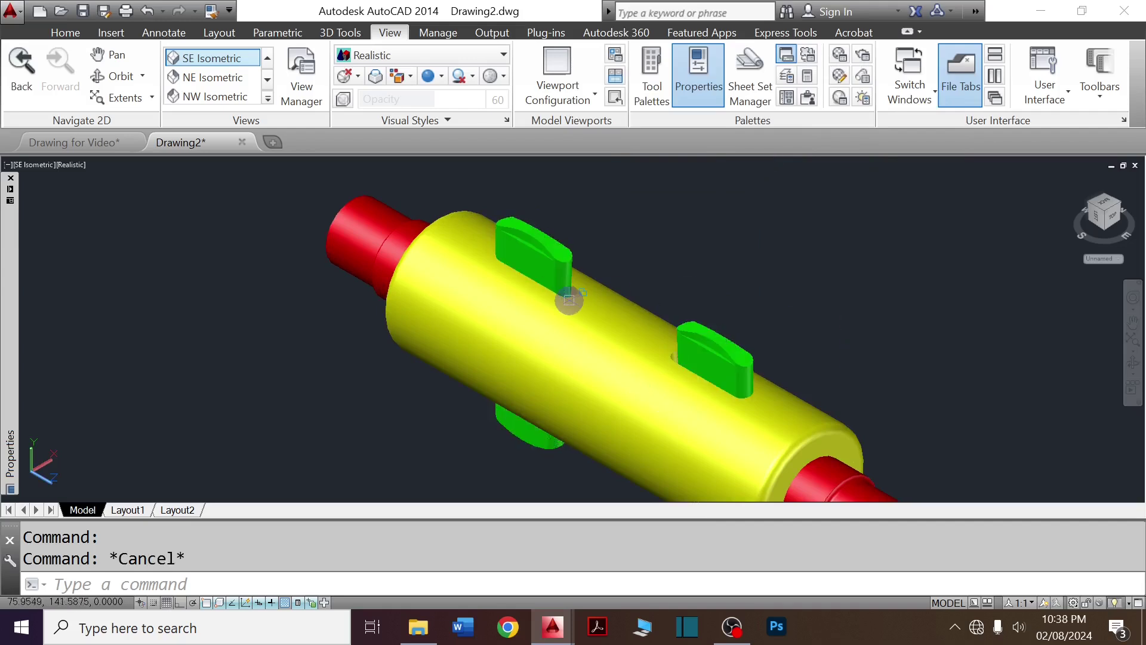
text(z)
key(Return)
text(e)
key(Return)
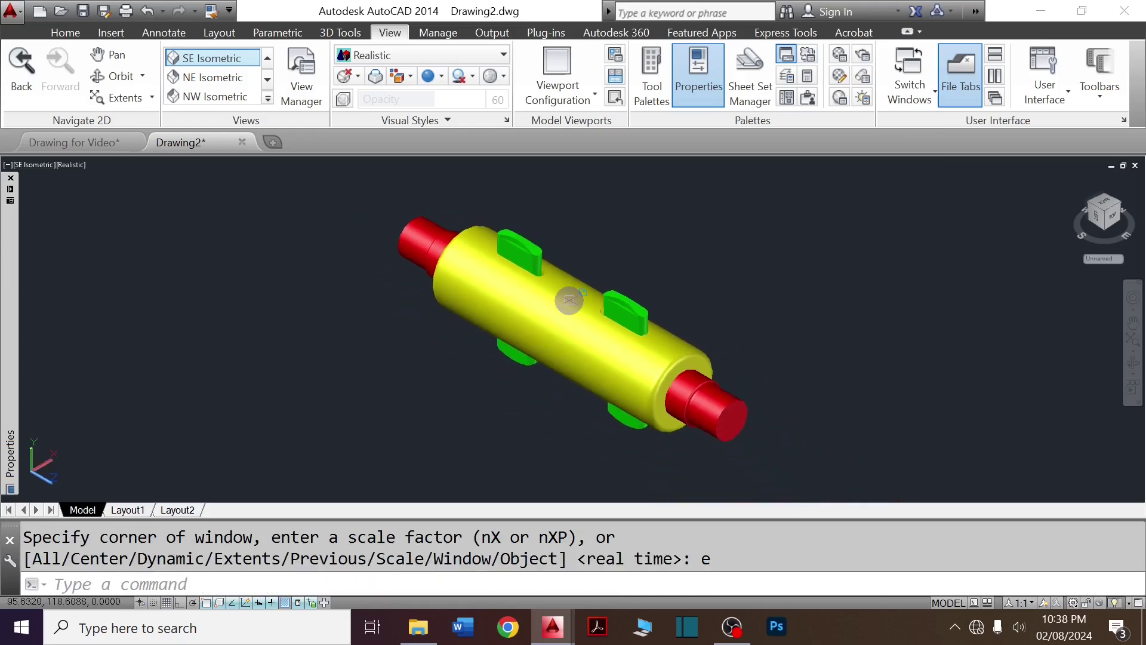